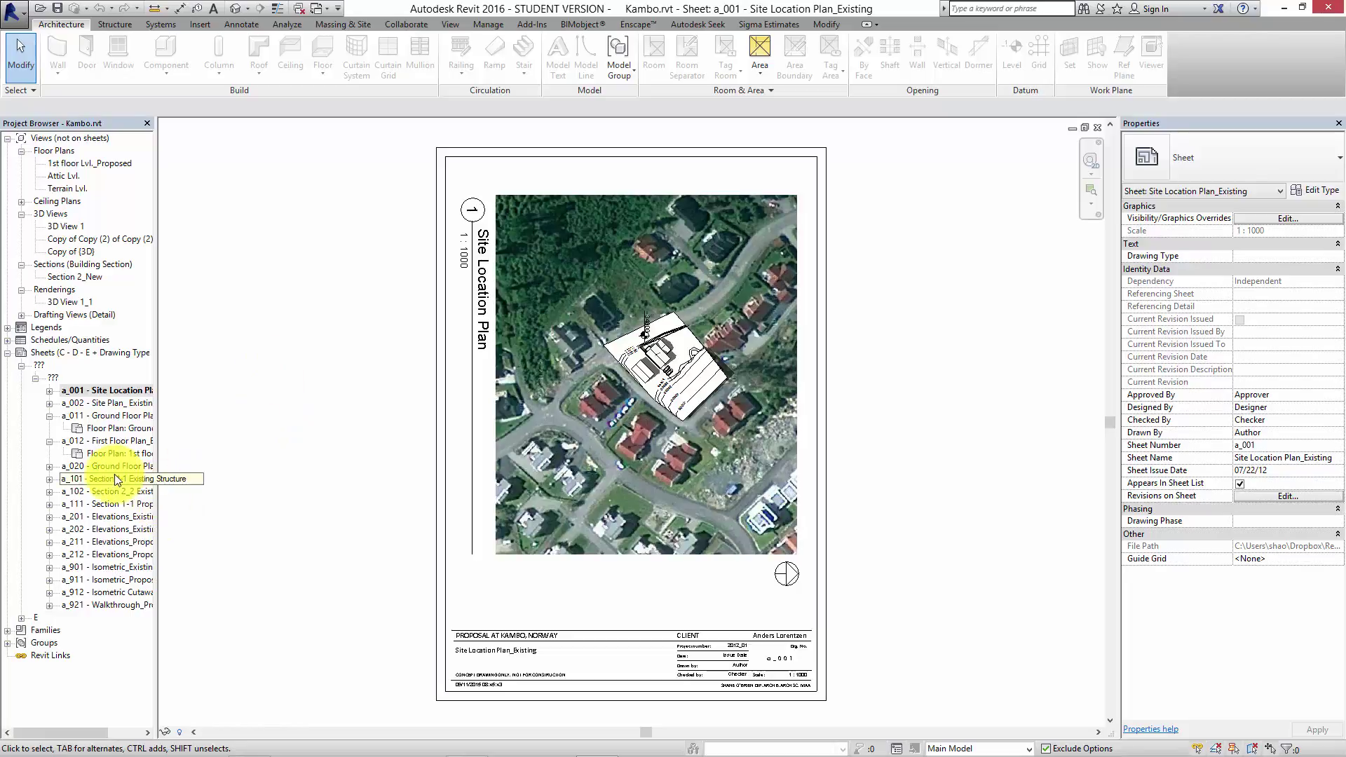
- Open the a_020 Ground Floor Plan_Proposal and a_111 Section 1-1 Proposal sheets and examine the title block of a_111
double_click(104, 467)
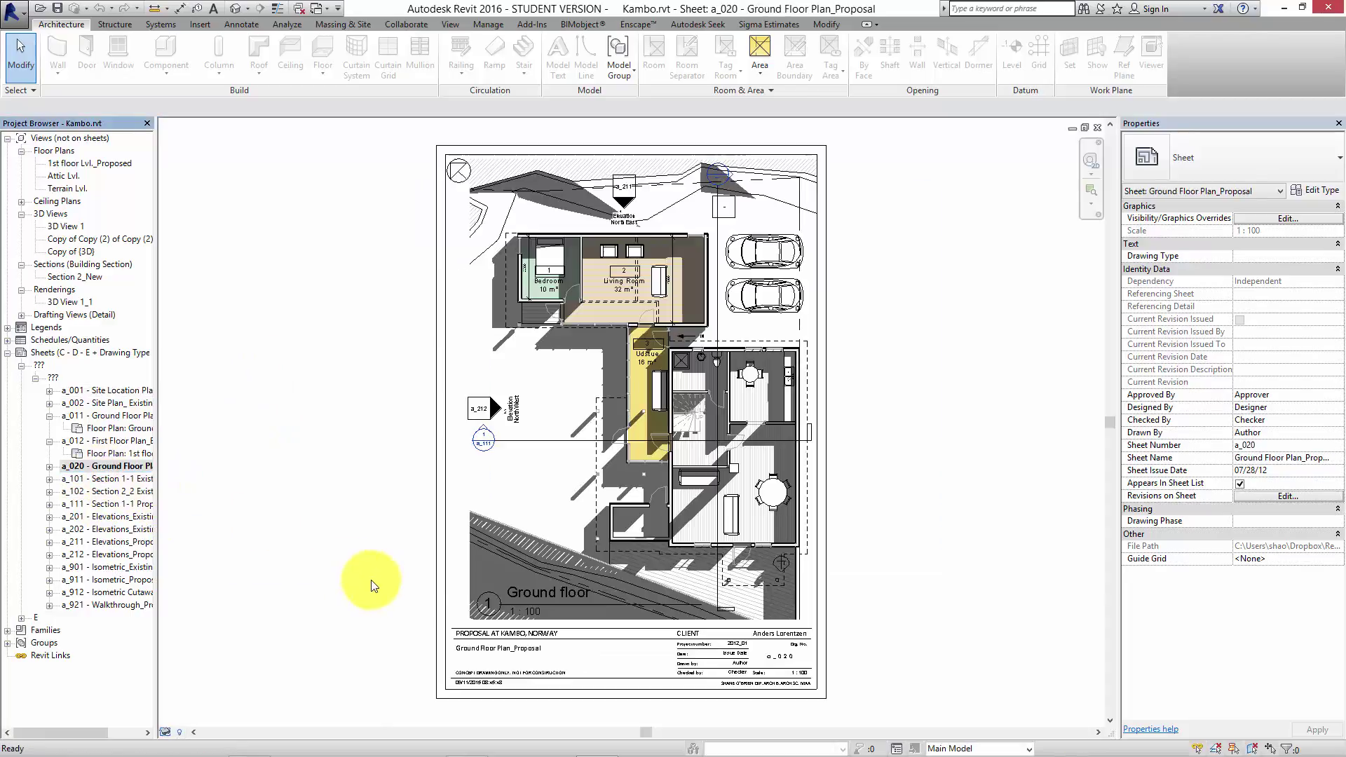
double_click(105, 505)
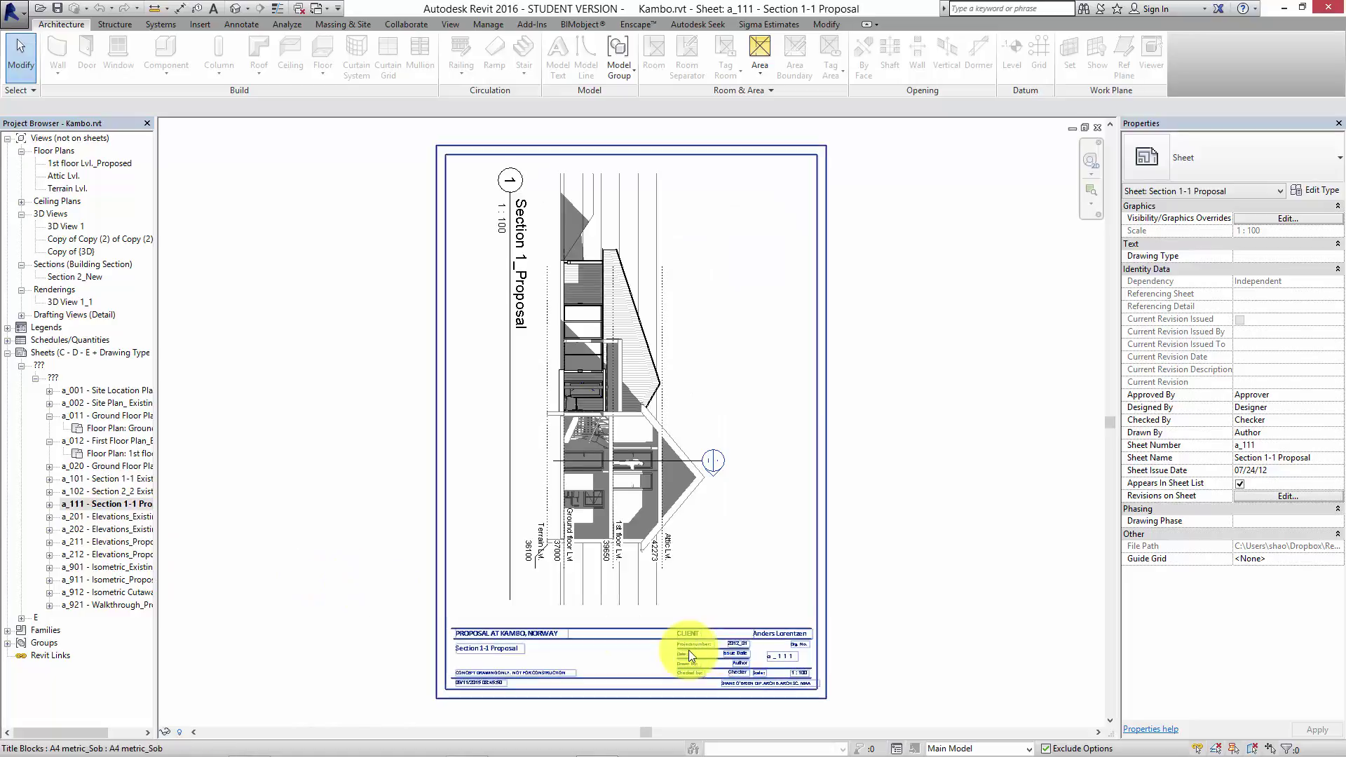
scroll(771, 658, up, 3)
middle_drag(775, 660, 635, 566)
scroll(774, 506, up, 3)
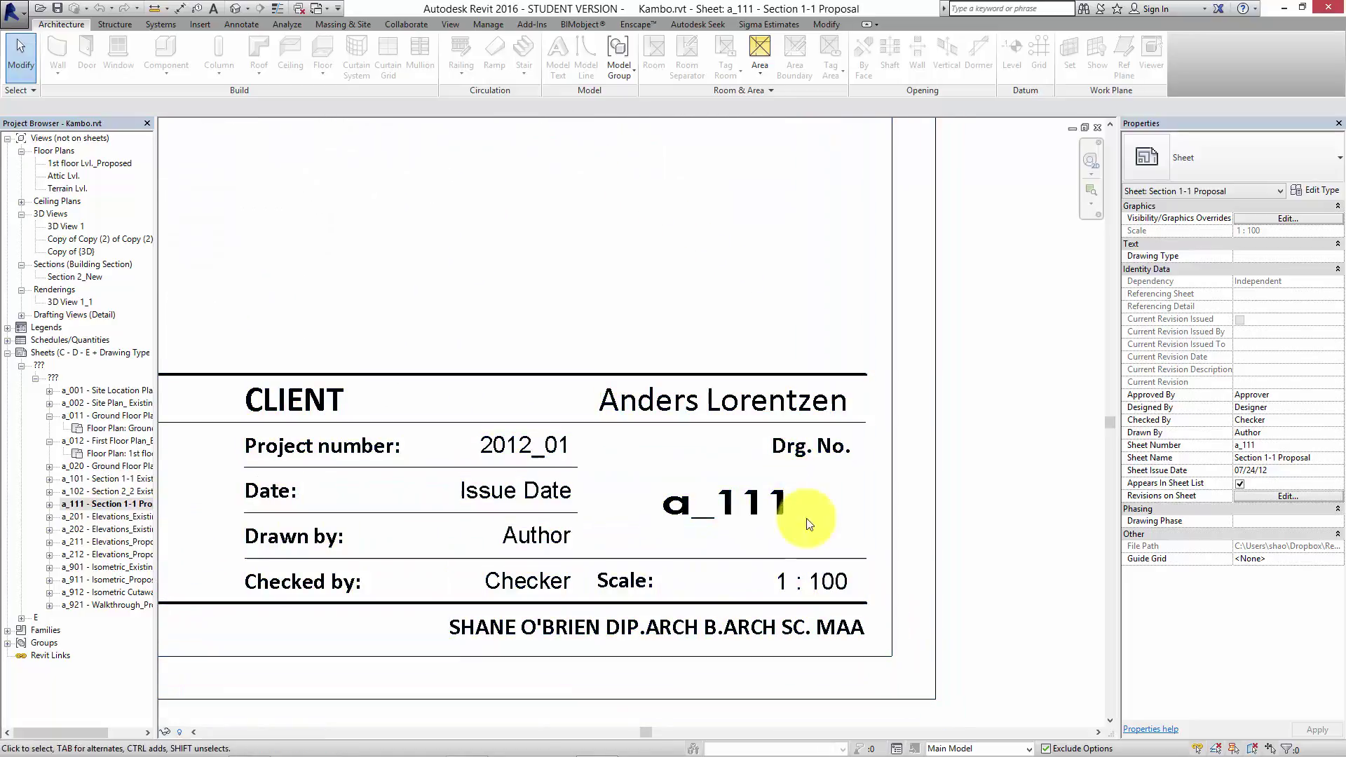
scroll(737, 513, down, 5)
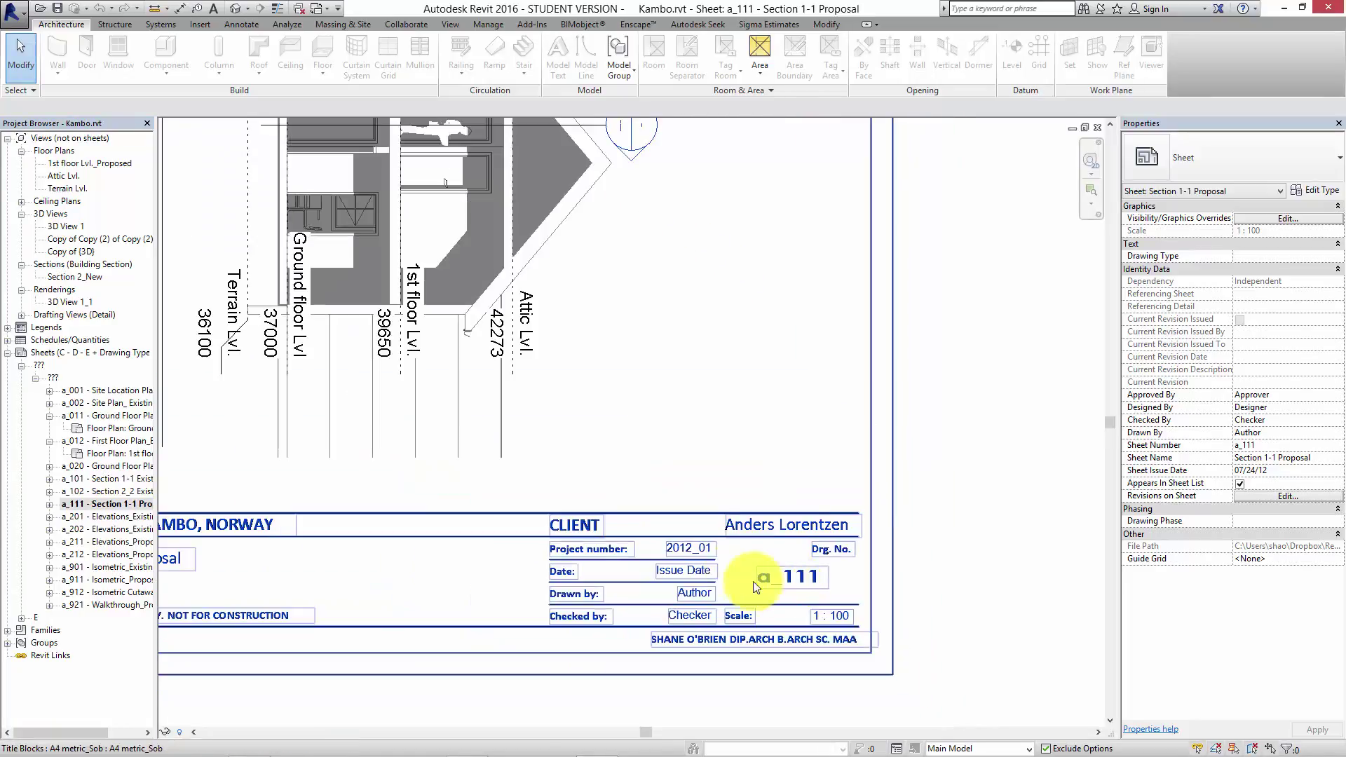
- Reopen the a_001 Site Location Plan_Existing sheet
click(115, 398)
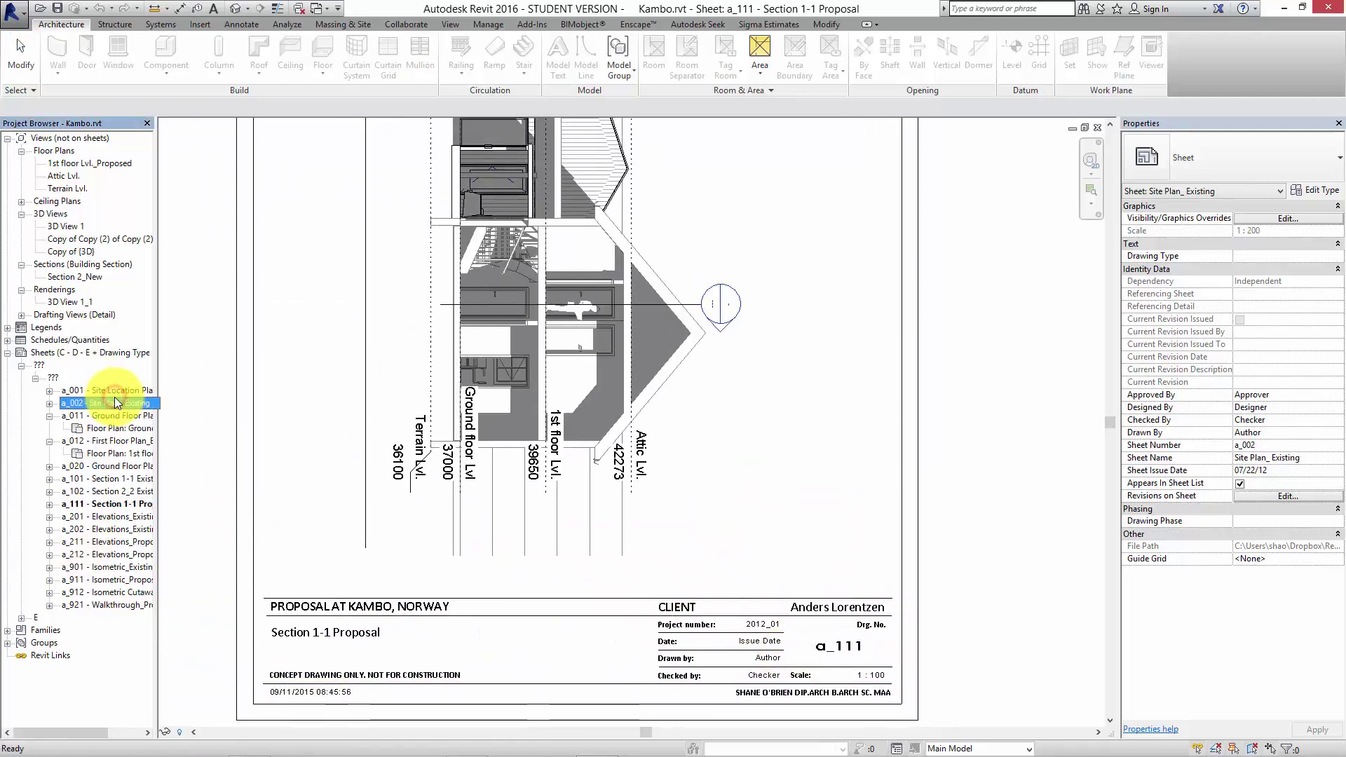
double_click(114, 389)
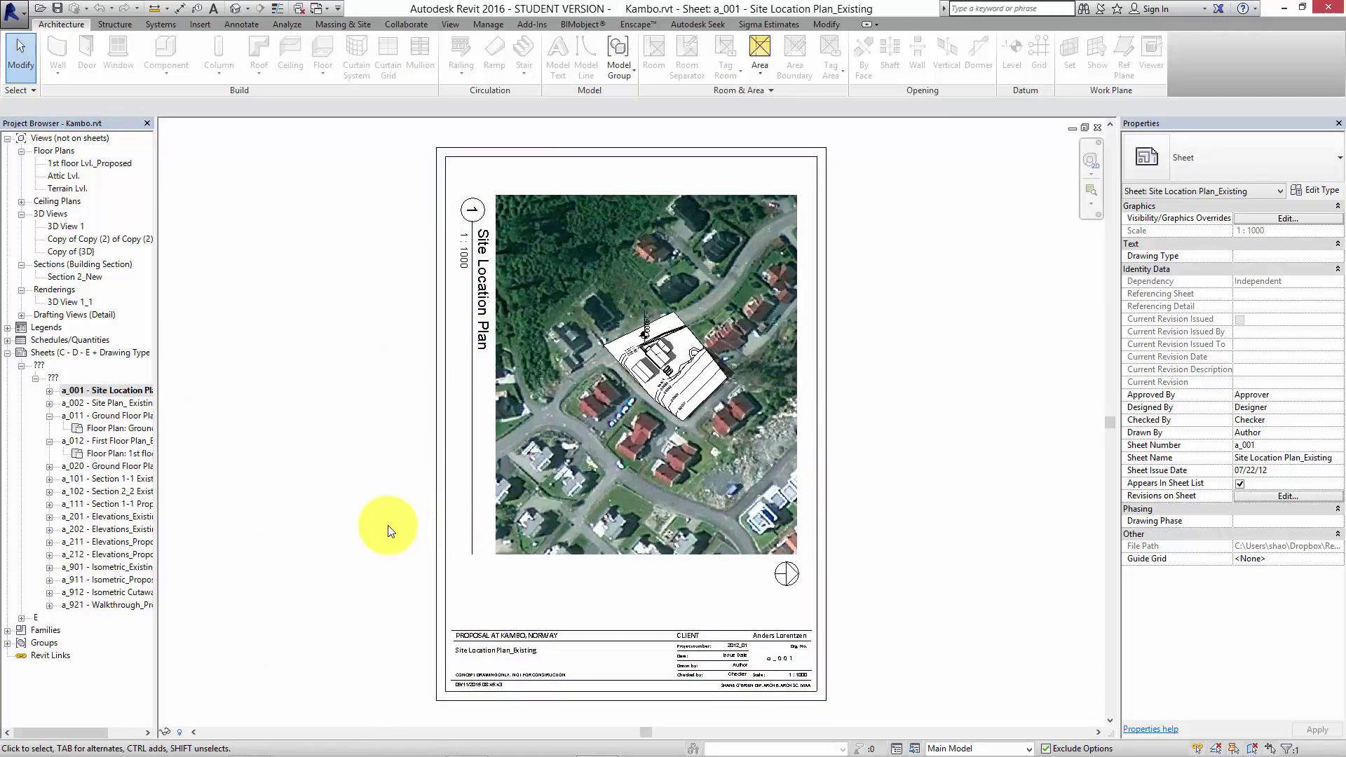
mouse_move(398, 535)
middle_down()
mouse_move(399, 521)
mouse_move(398, 557)
mouse_move(414, 549)
middle_up()
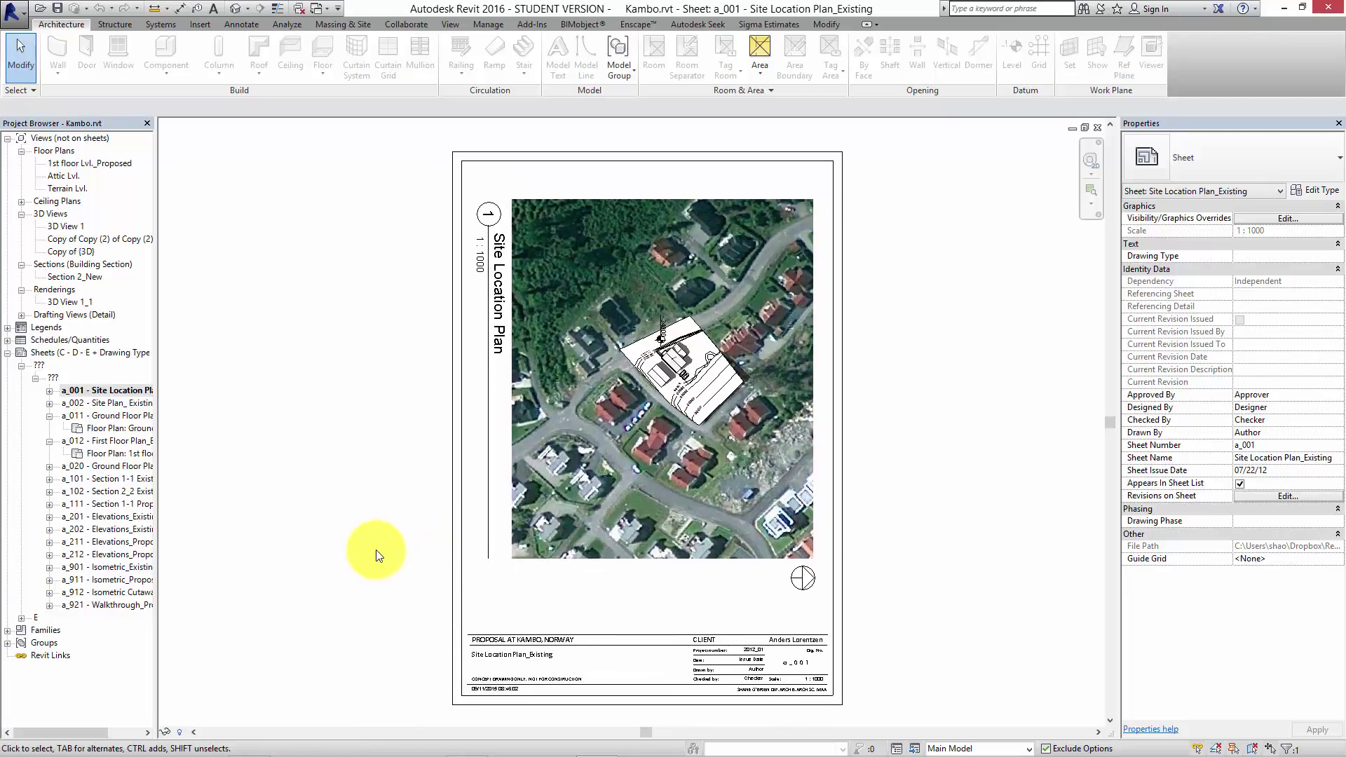
click(106, 391)
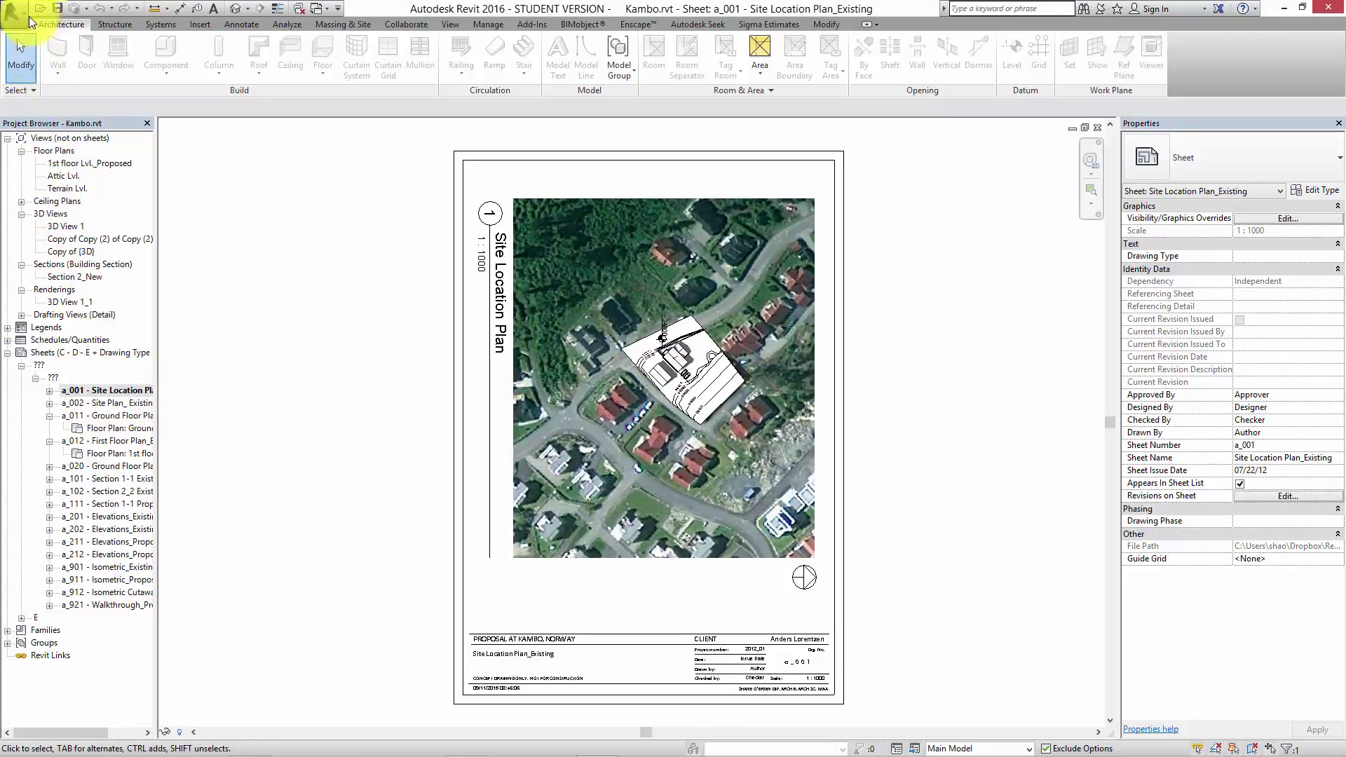
- Start a DWF/DWFx export and choose the Concept Set as the sheets to export
click(16, 16)
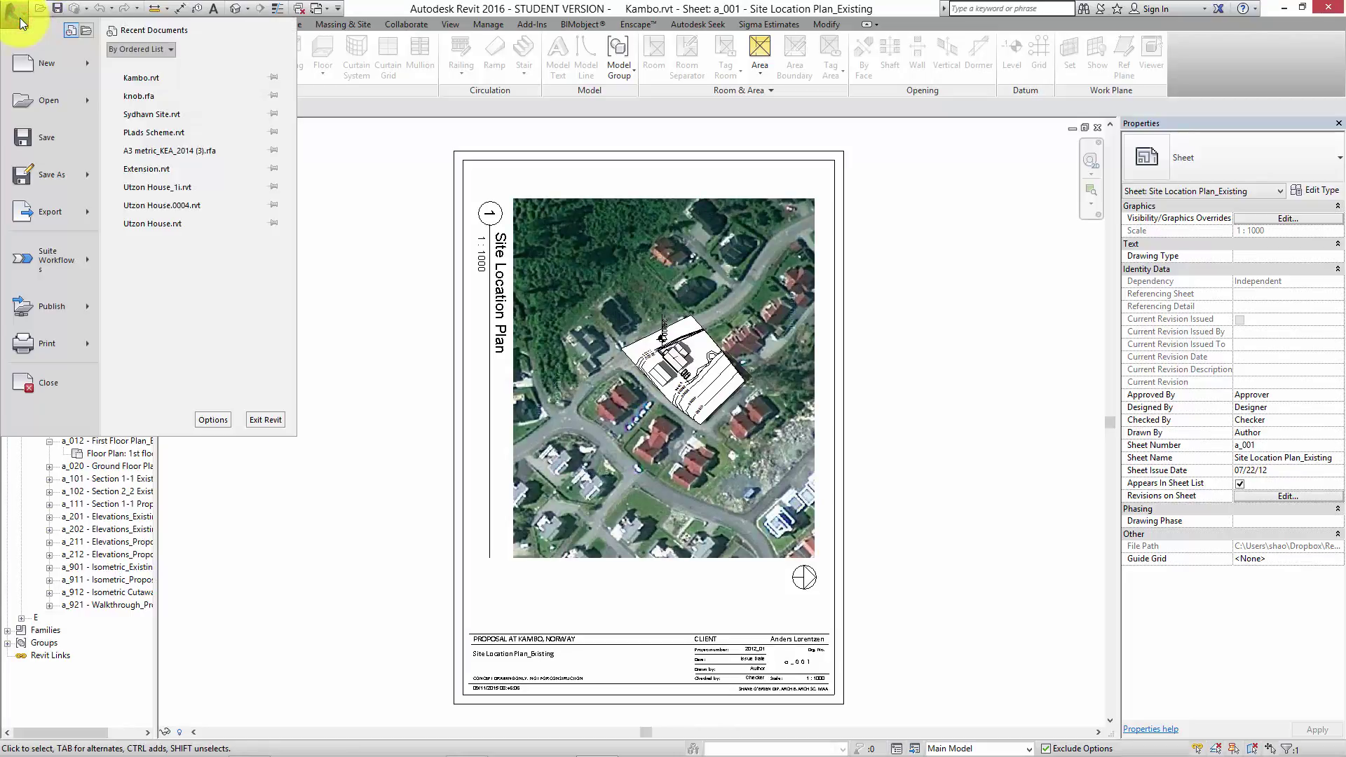
mouse_move(81, 201)
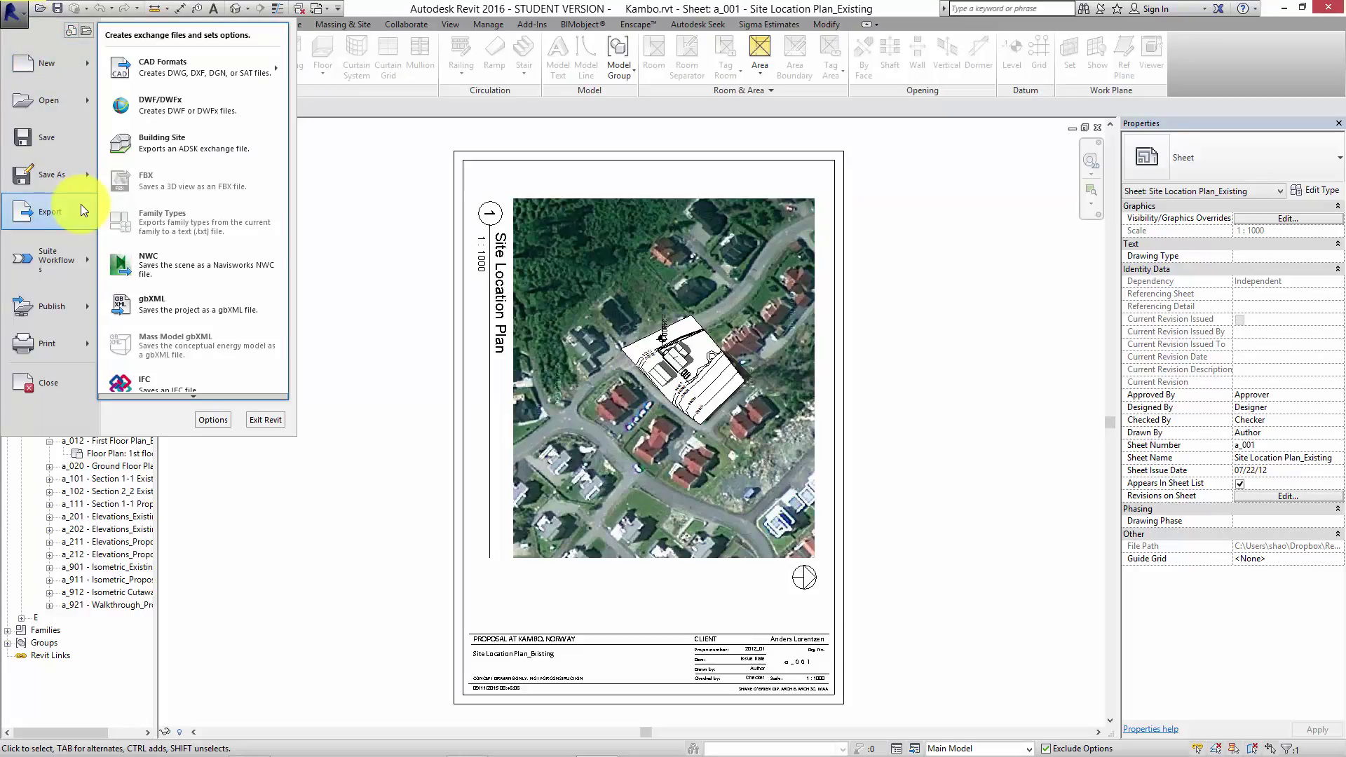
click(182, 106)
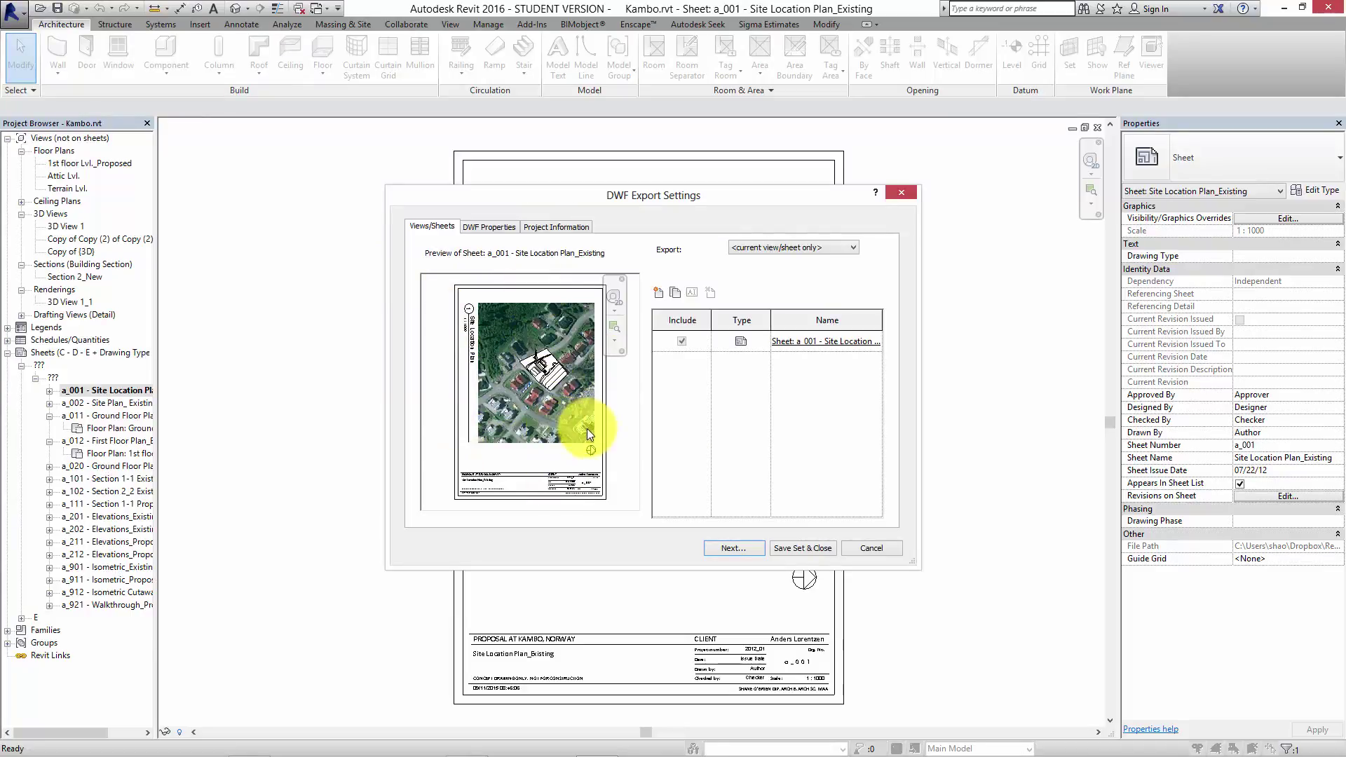
click(855, 250)
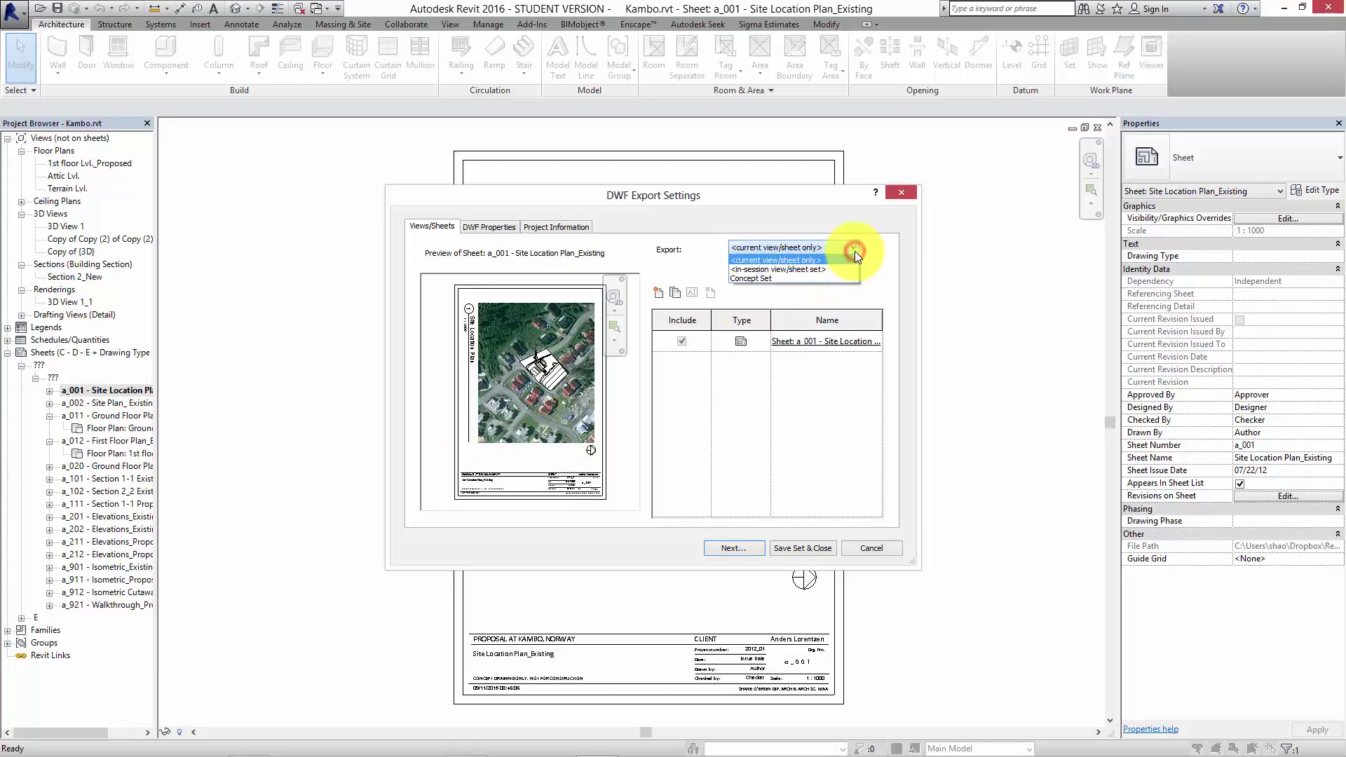
click(779, 277)
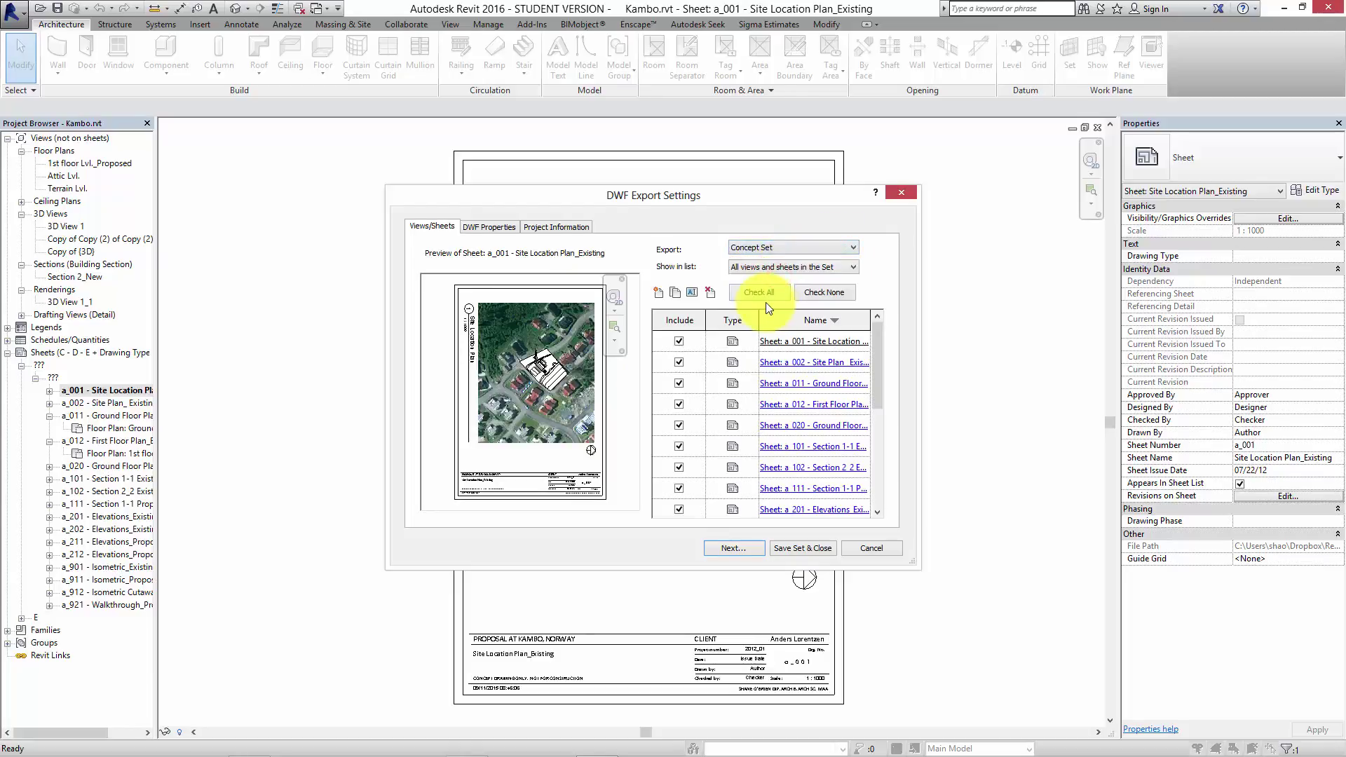
mouse_move(877, 367)
mouse_down()
mouse_move(884, 474)
mouse_move(879, 403)
mouse_move(897, 475)
mouse_move(890, 345)
mouse_up()
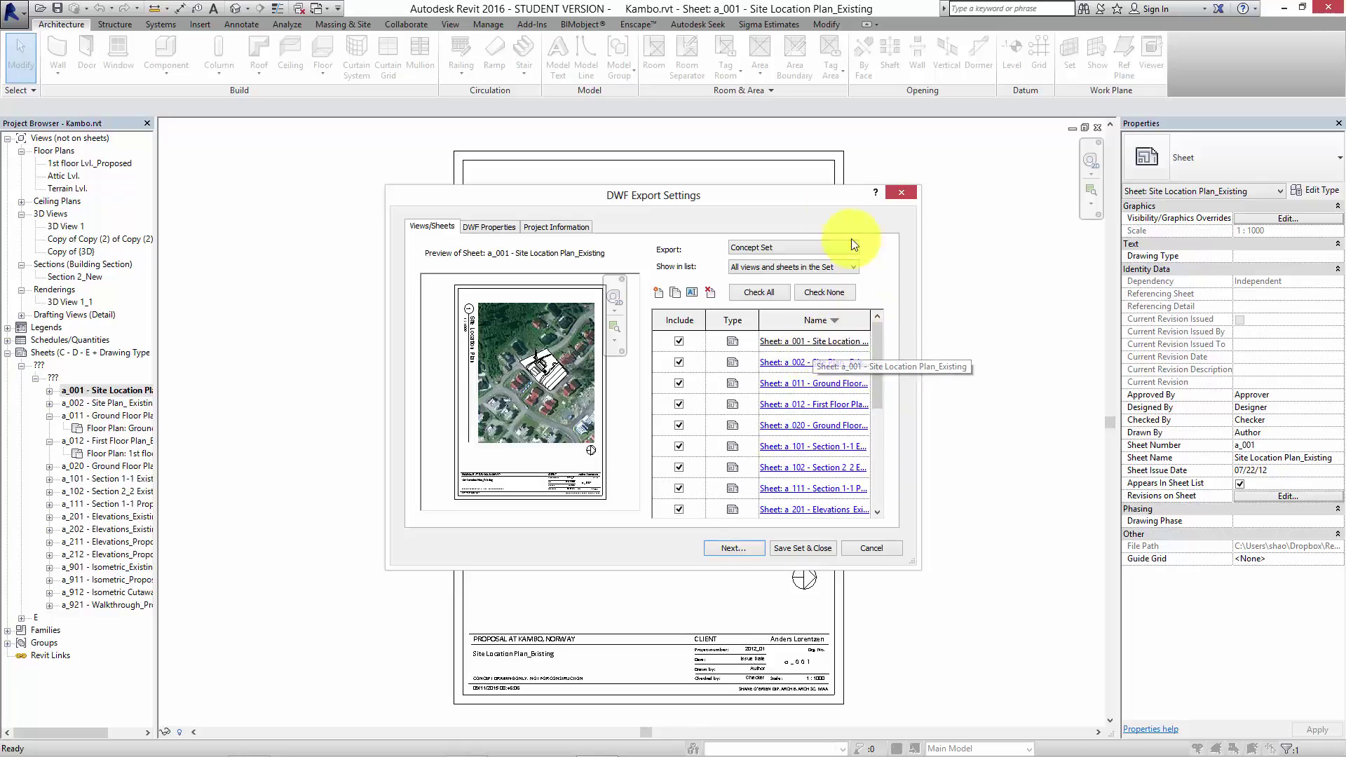
drag(805, 190, 785, 187)
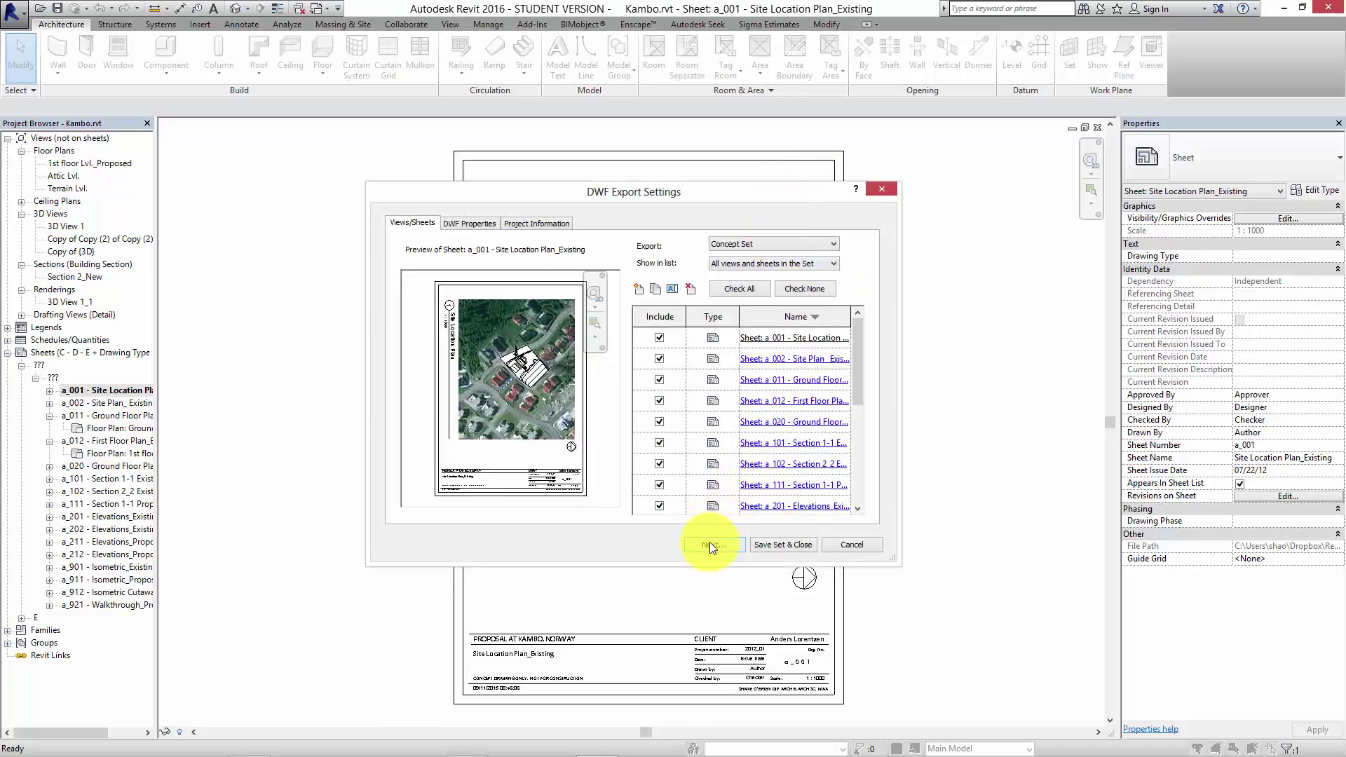
- Export the sheet set to the Desktop as a DWFx file named Kambo
click(710, 544)
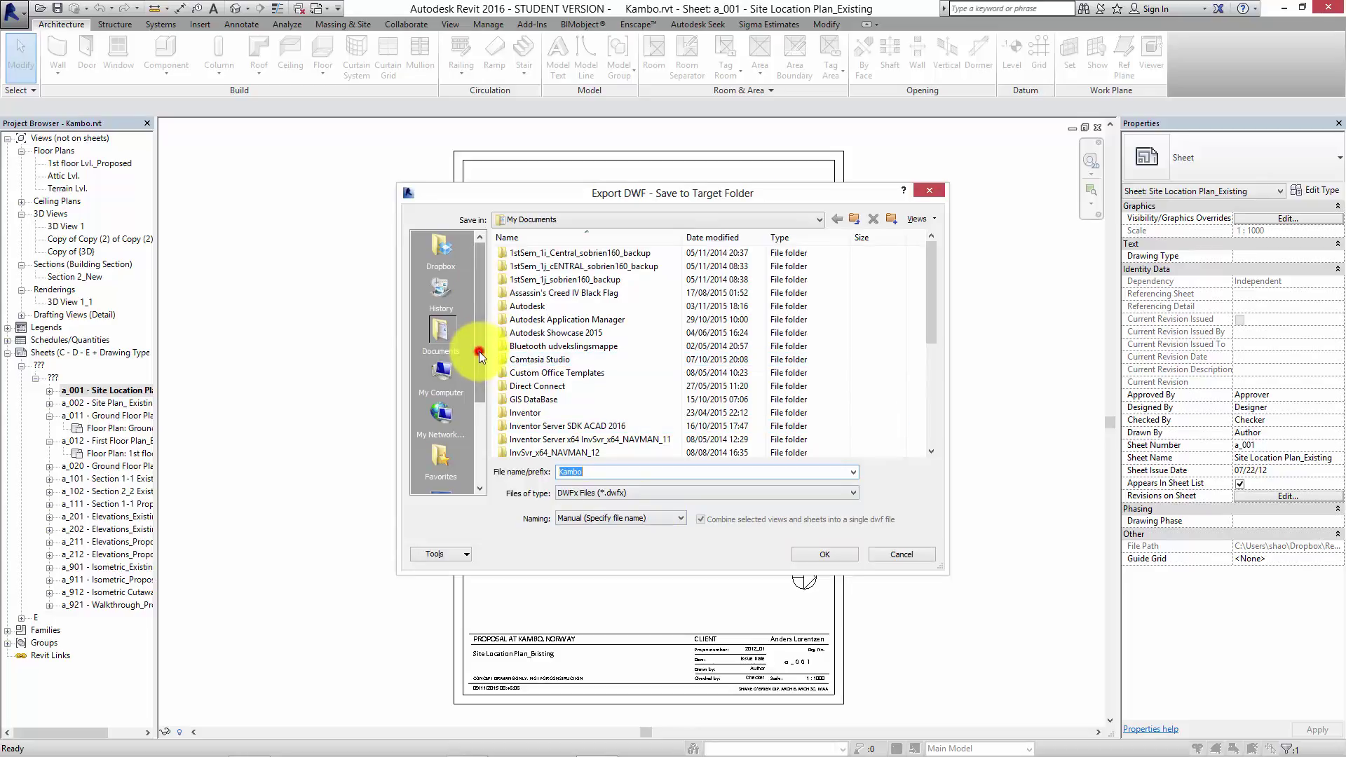
drag(479, 355, 481, 444)
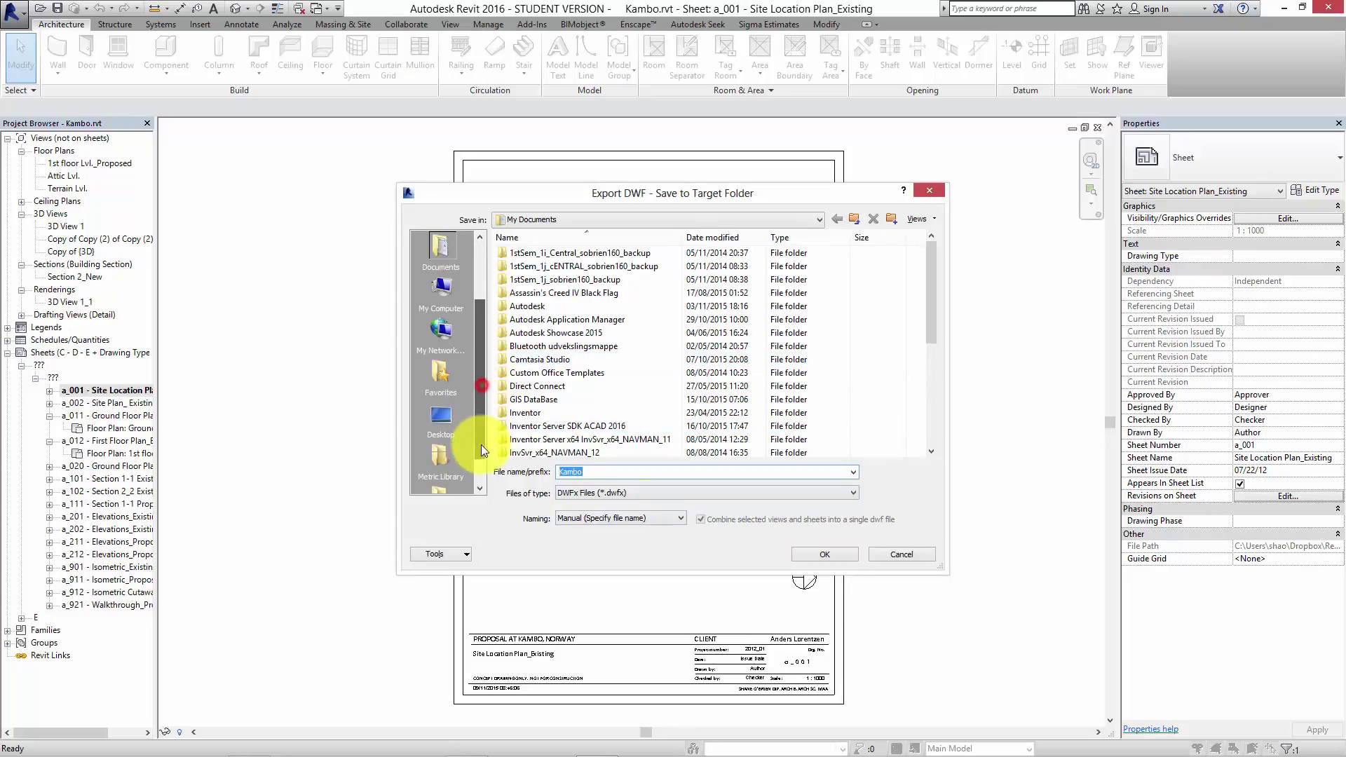
click(449, 413)
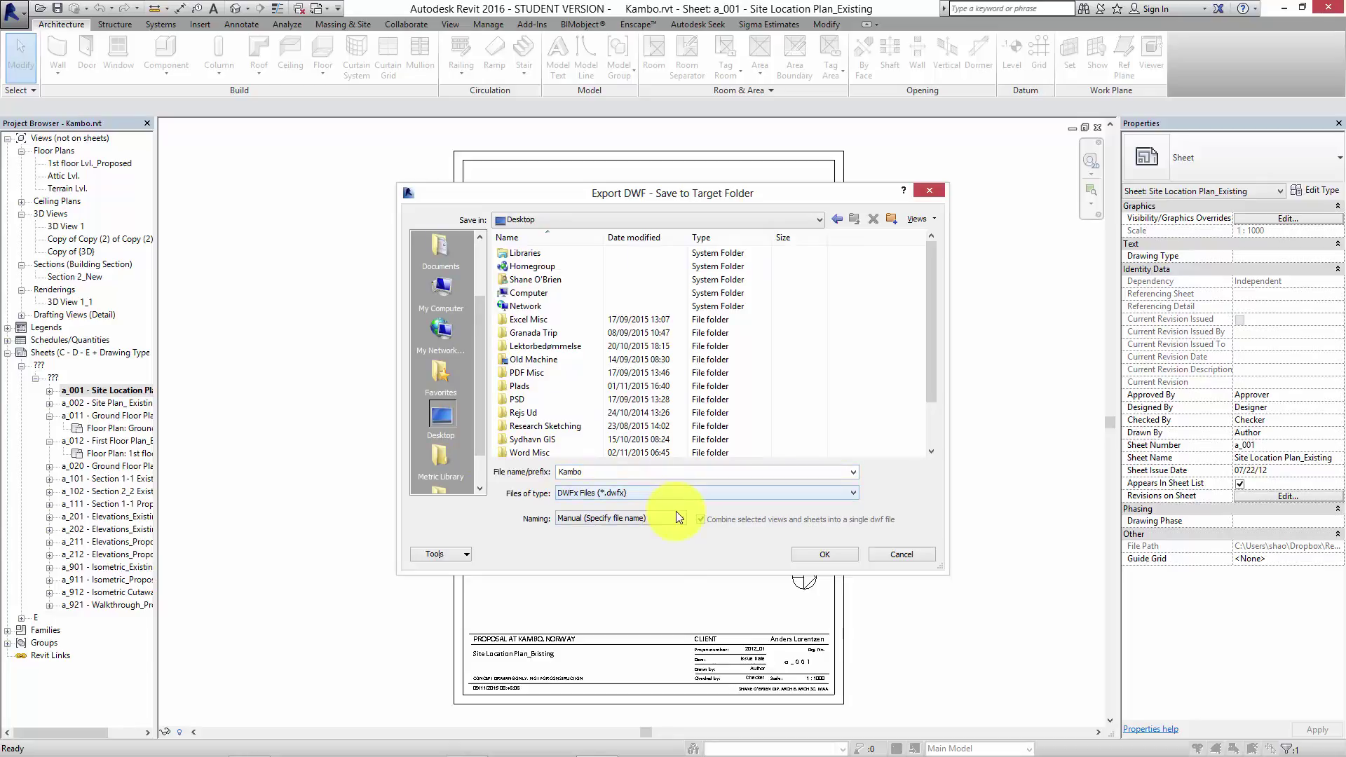
click(813, 555)
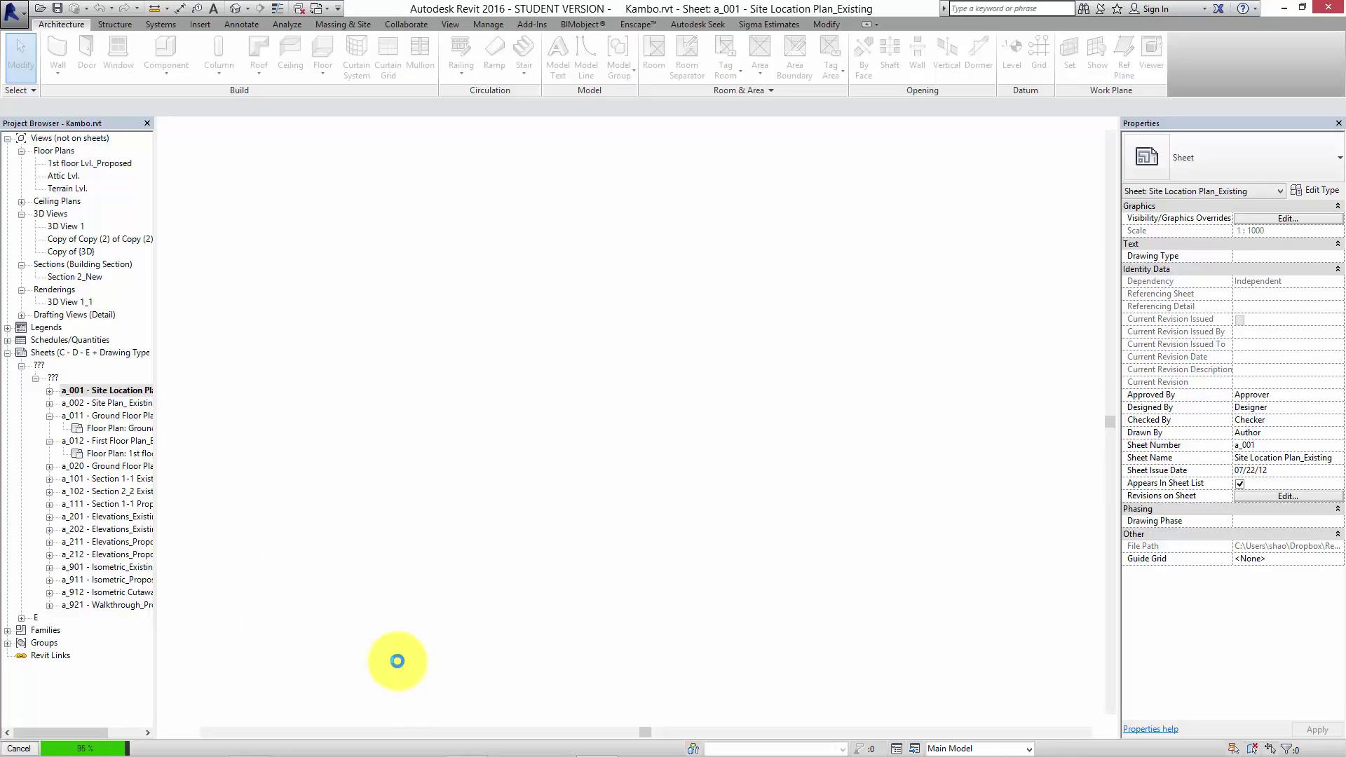
- Switch to A360 in the browser and view sheet a_921 Walkthrough_Proposal of DraftingView-_StartView.dwf
click(247, 744)
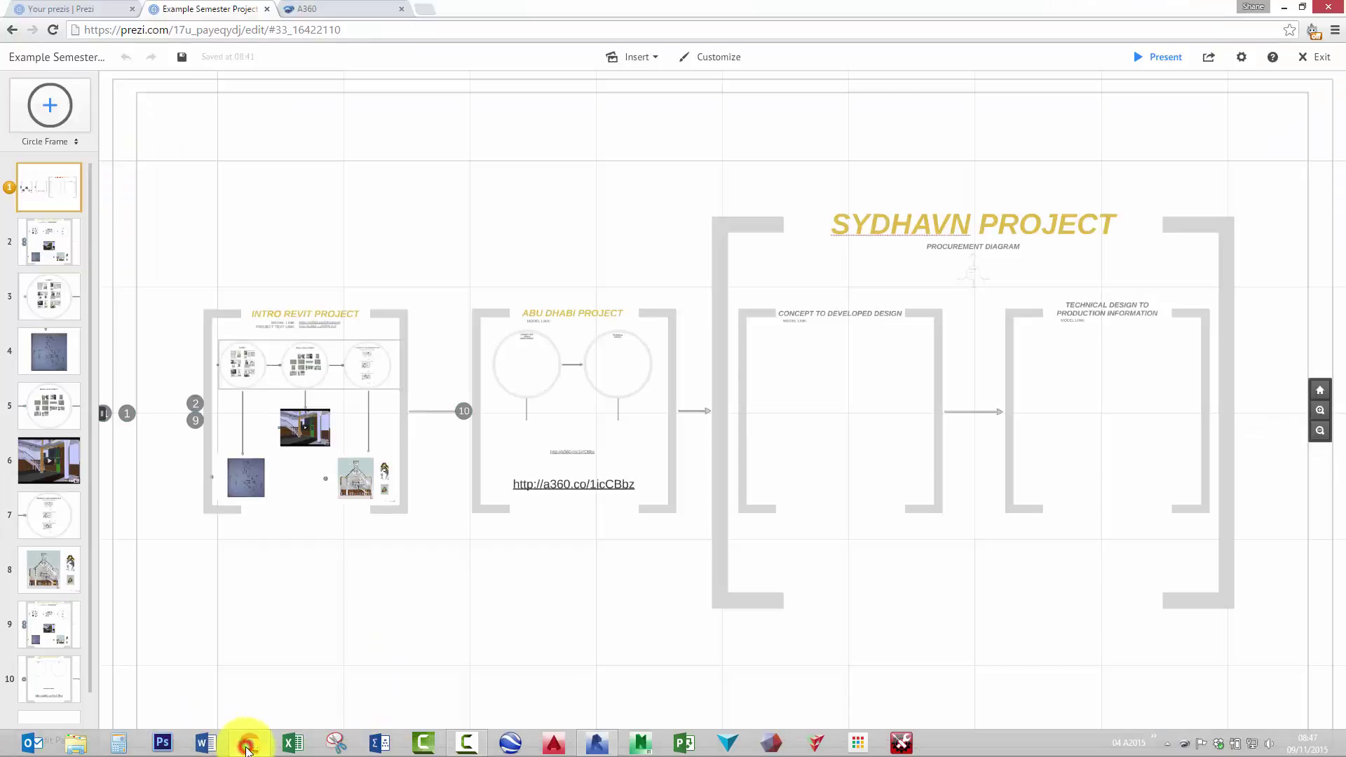
click(310, 8)
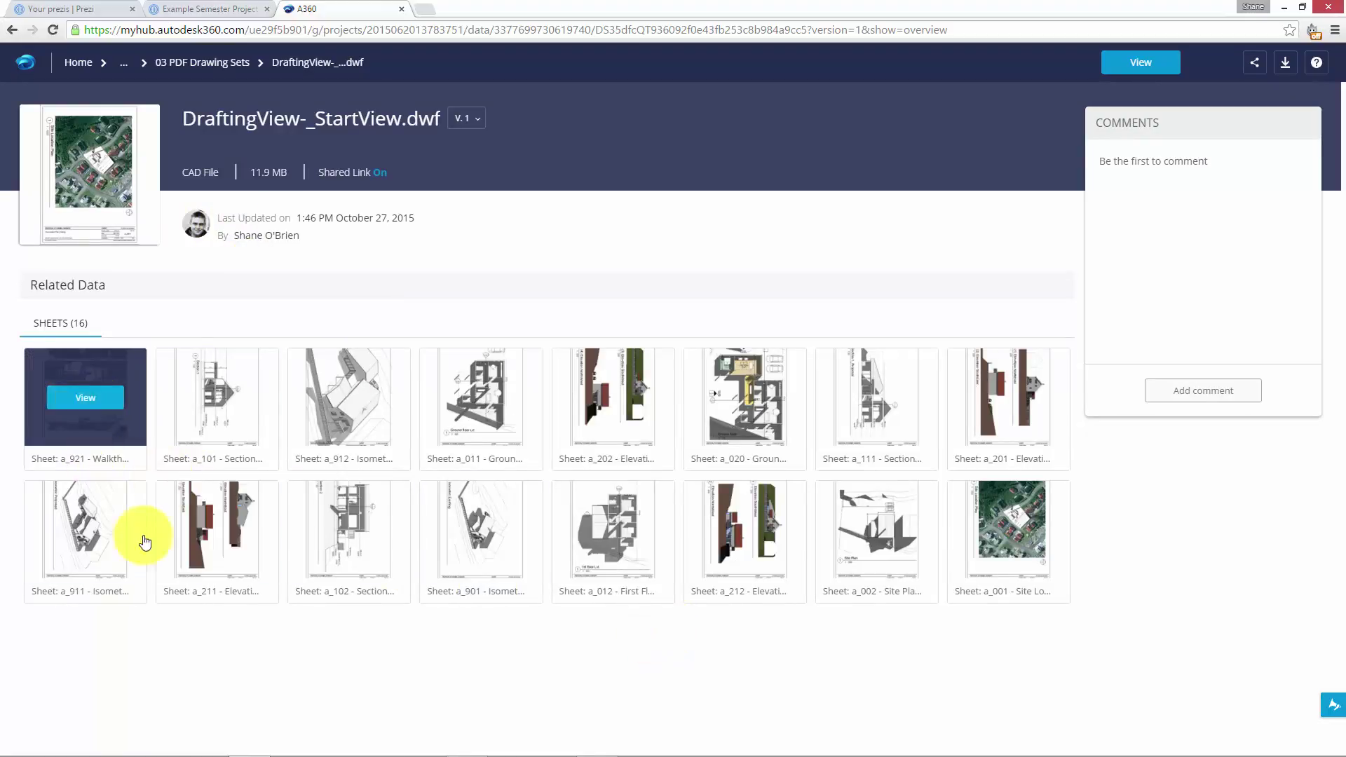
mouse_move(80, 429)
click(89, 402)
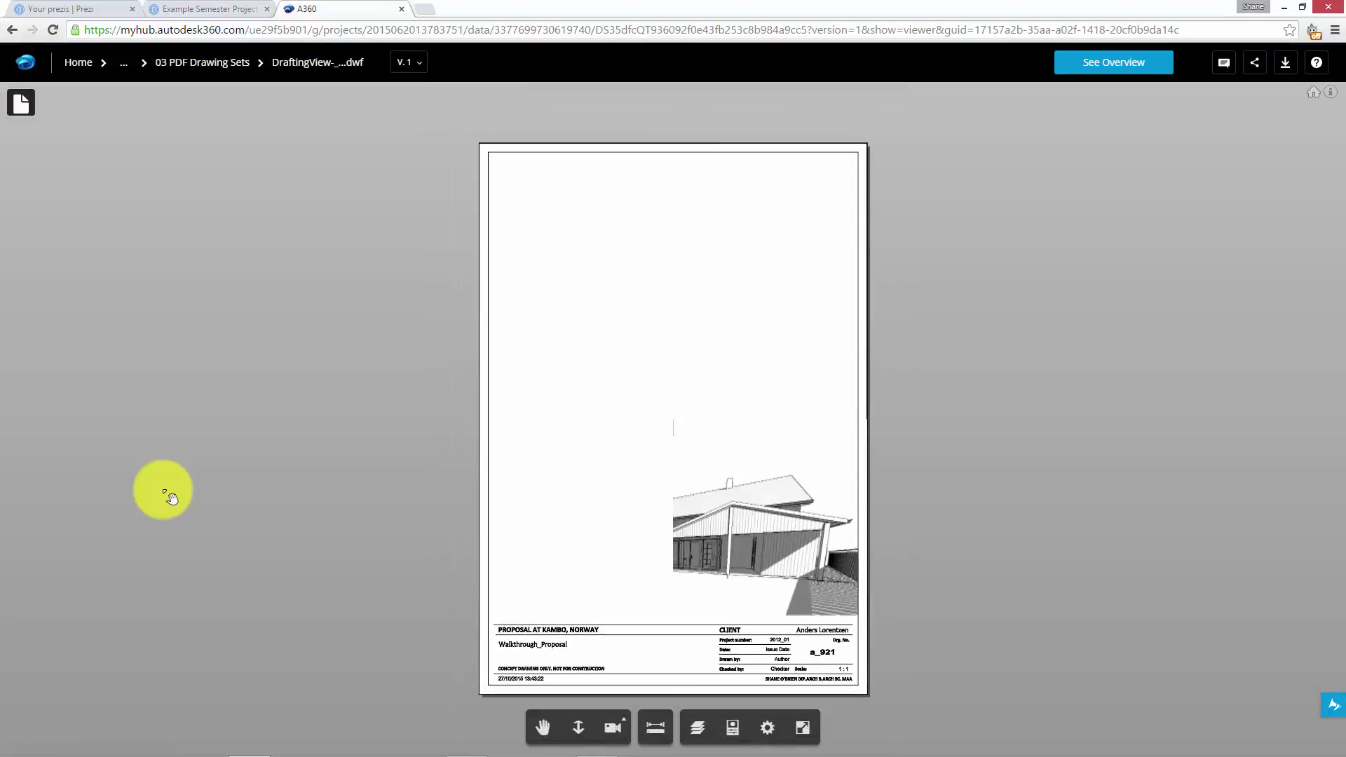
- Show the list of sheets and inspect the drawings on a_202 Elevations_Existing up close
click(40, 106)
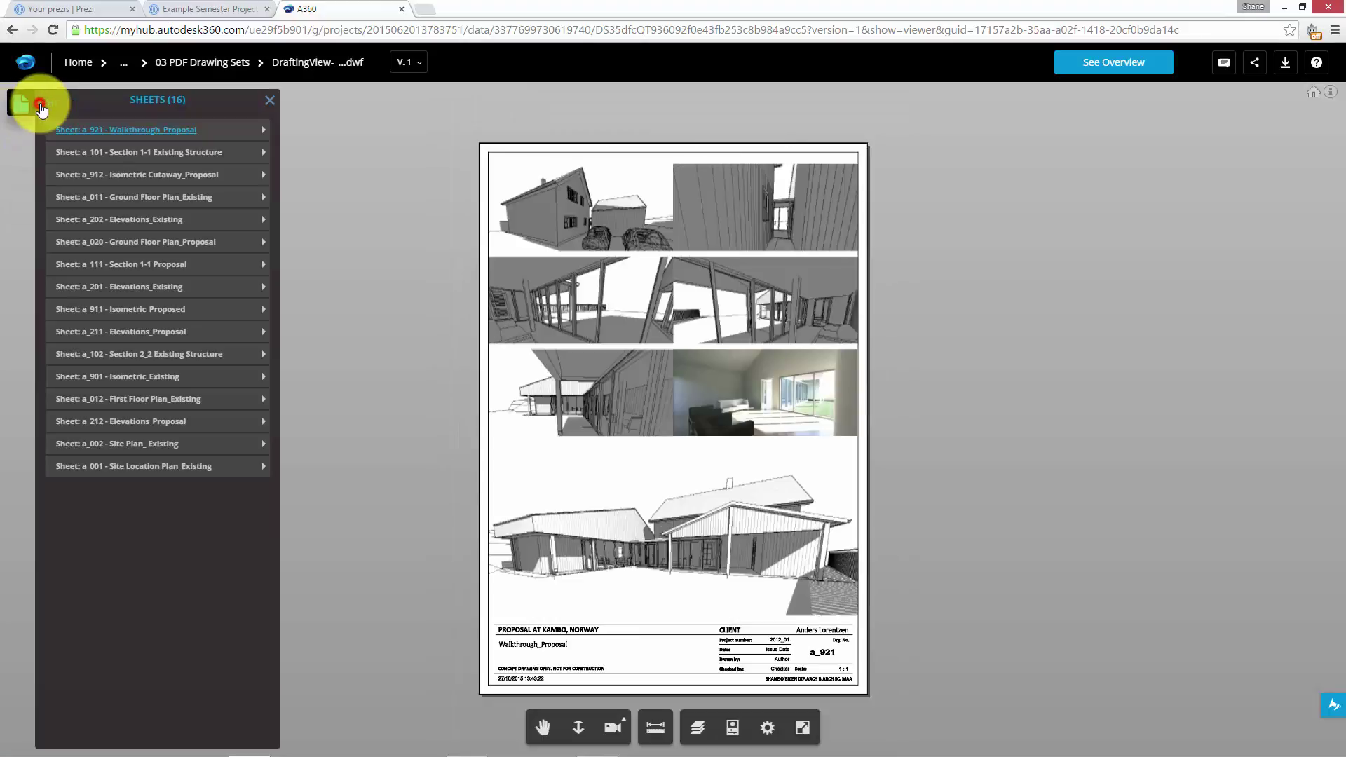
click(111, 221)
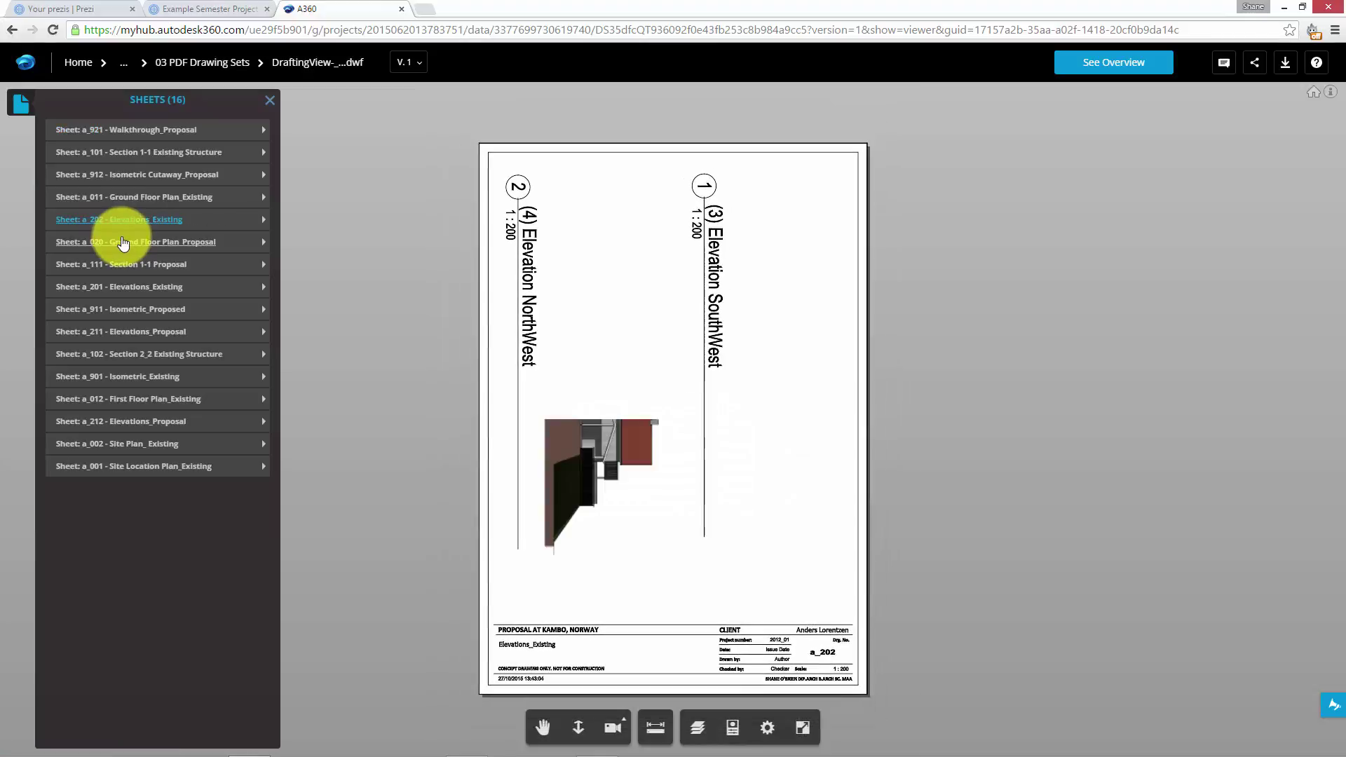
scroll(601, 420, up, 8)
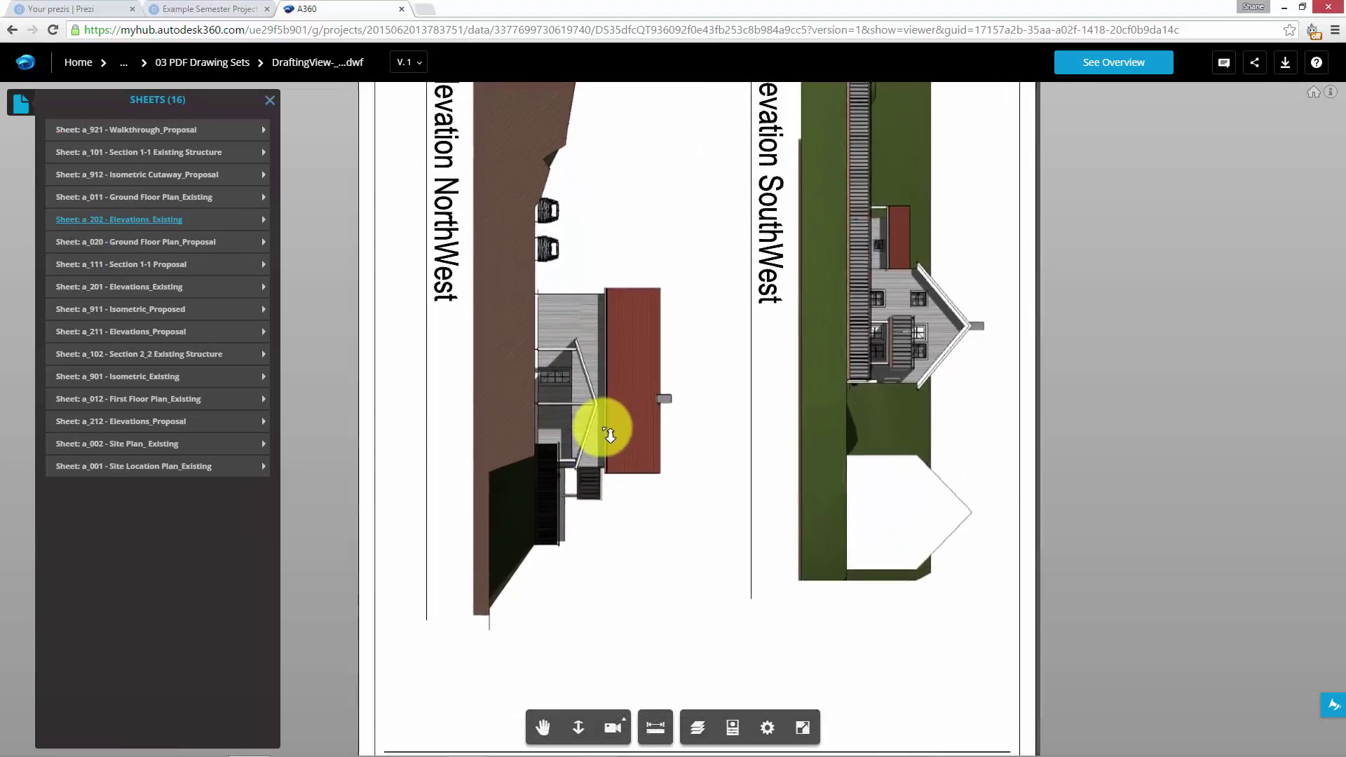
scroll(601, 413, down, 8)
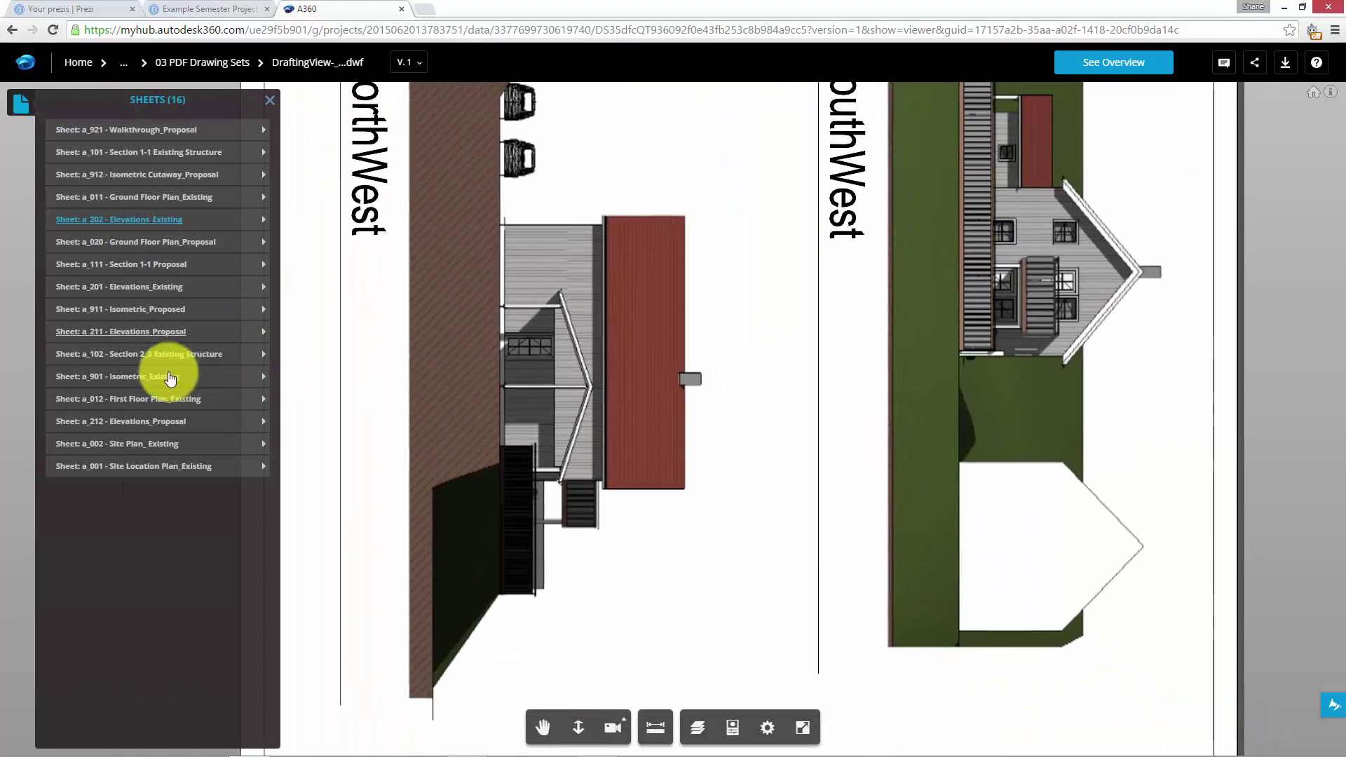
- Open sheet a_002 Site Plan_ Existing and examine the building, its dimensions and the parking area up close
click(151, 441)
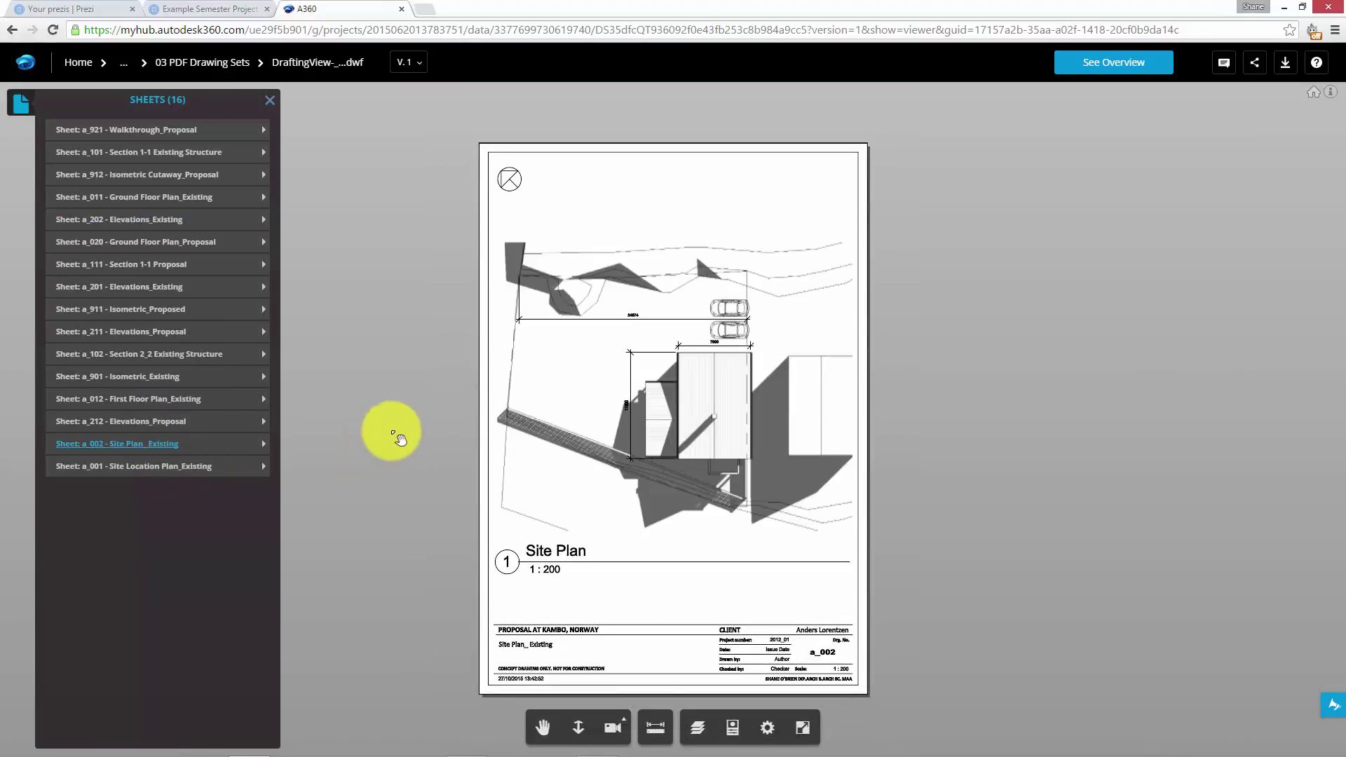
scroll(690, 396, up, 5)
scroll(709, 412, up, 4)
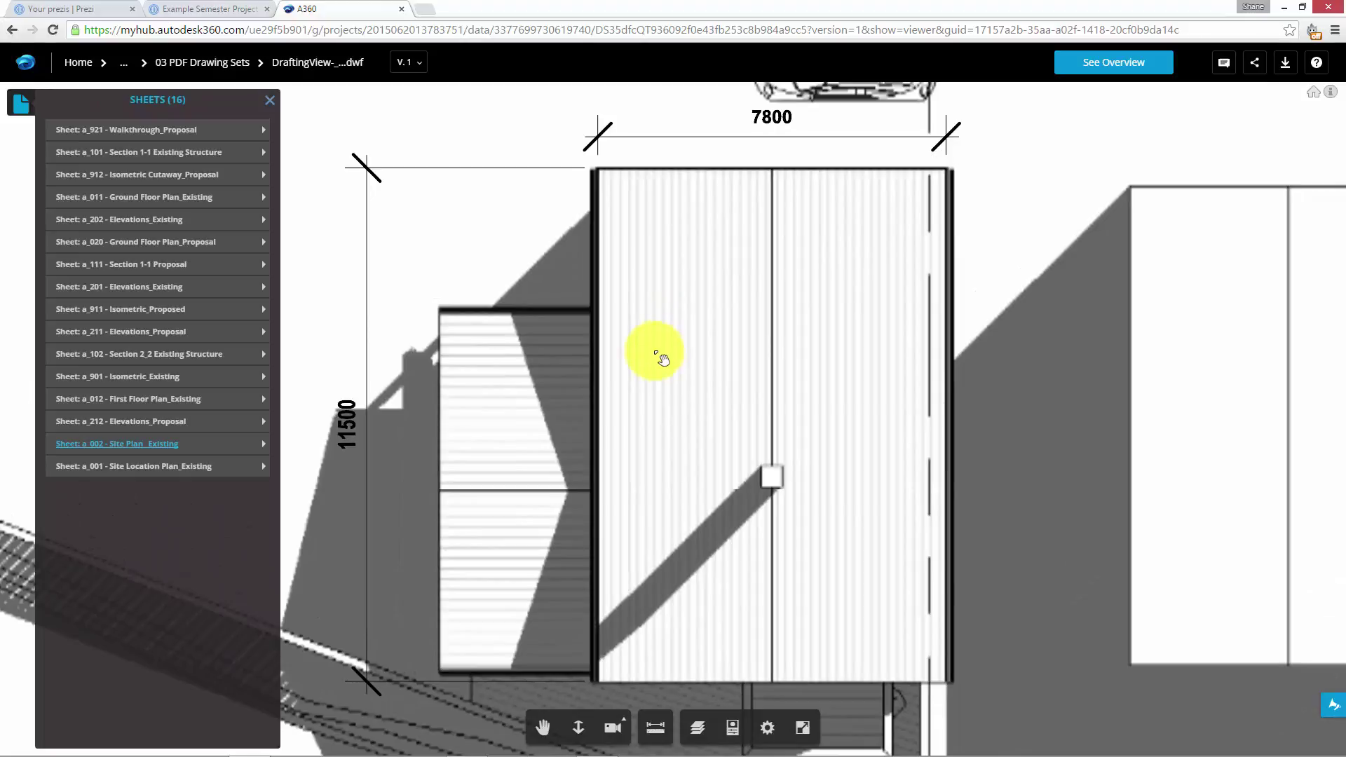
mouse_move(570, 275)
mouse_down()
mouse_move(541, 402)
mouse_move(510, 460)
mouse_up()
scroll(693, 282, down, 1)
scroll(694, 284, up, 2)
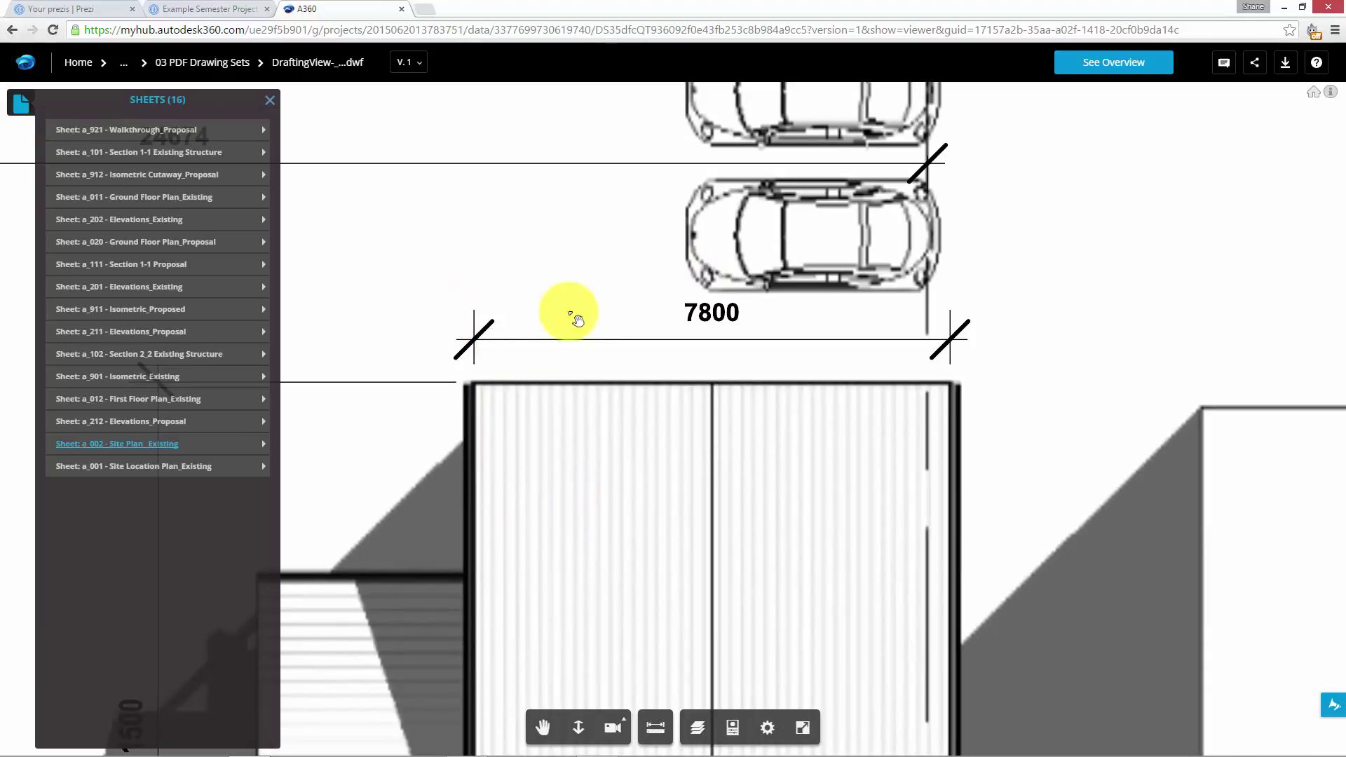
mouse_move(658, 257)
mouse_down()
mouse_move(731, 500)
mouse_move(798, 486)
mouse_up()
scroll(798, 486, up, 1)
scroll(804, 494, down, 6)
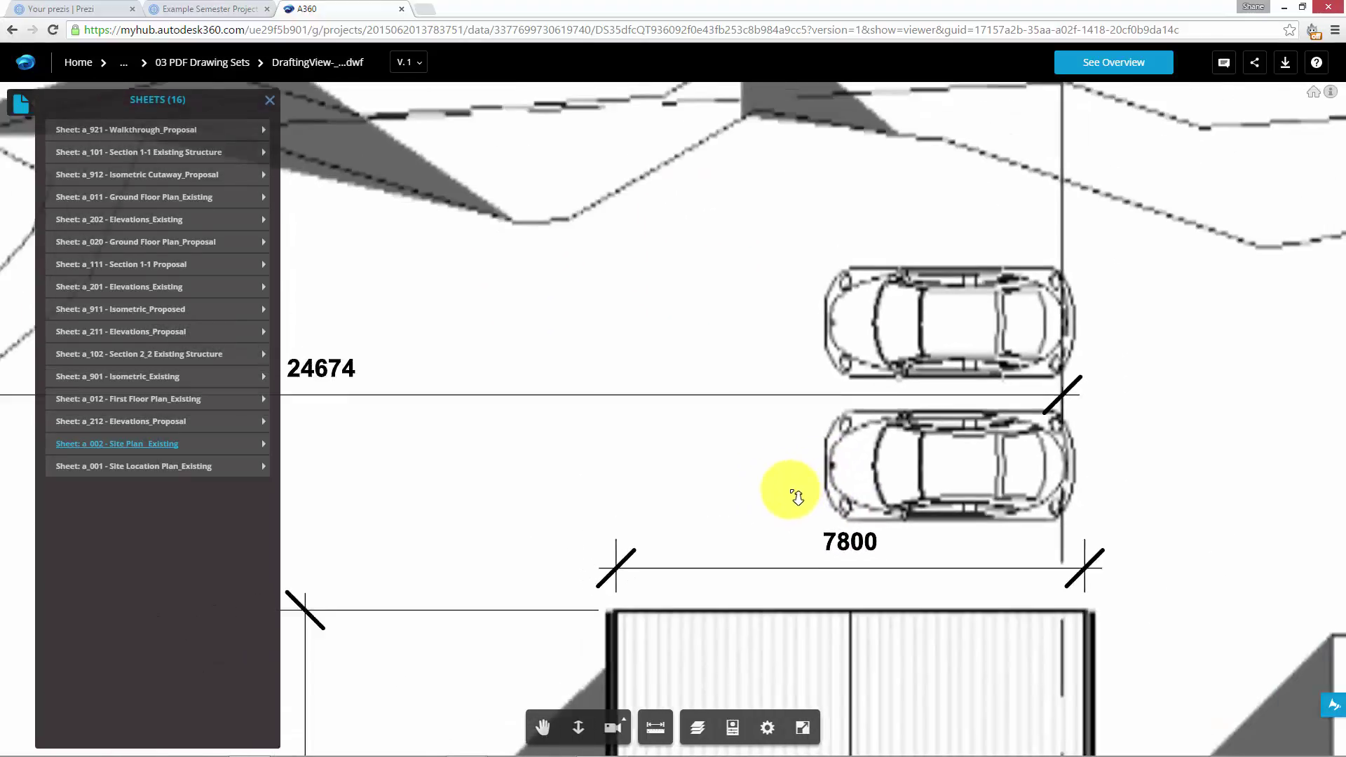
drag(696, 592, 700, 248)
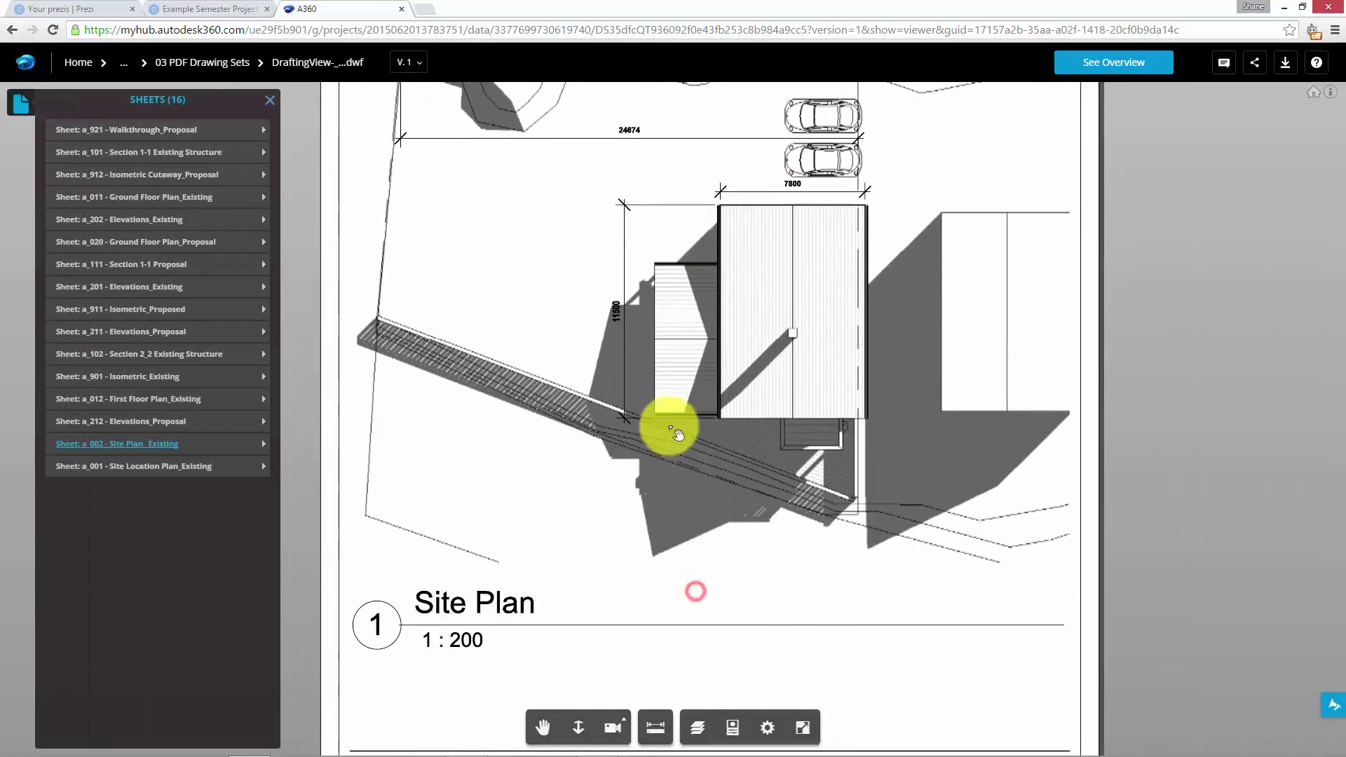
drag(663, 460, 737, 294)
drag(699, 386, 677, 281)
- Check the text sharpness in the site plan's title block, and return to an overview of the sheet
scroll(869, 505, up, 8)
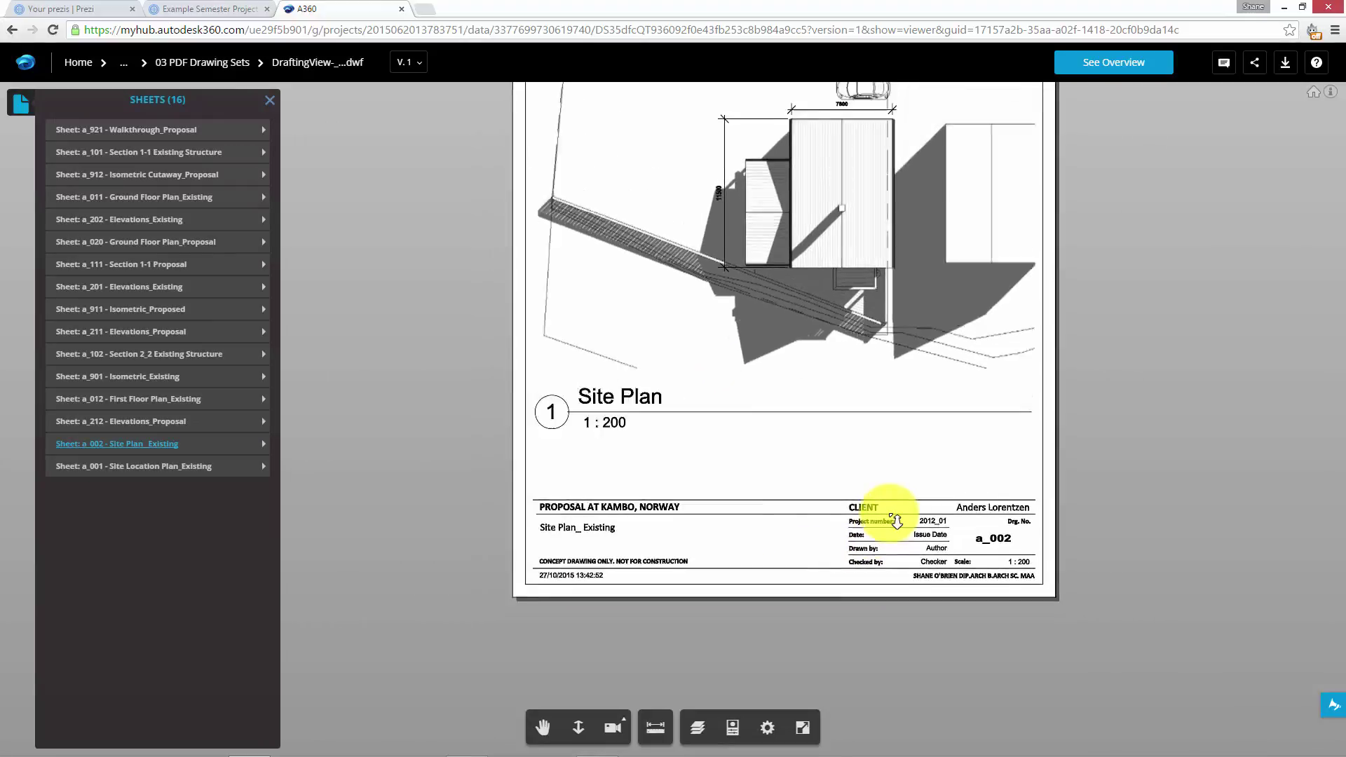
scroll(863, 483, up, 6)
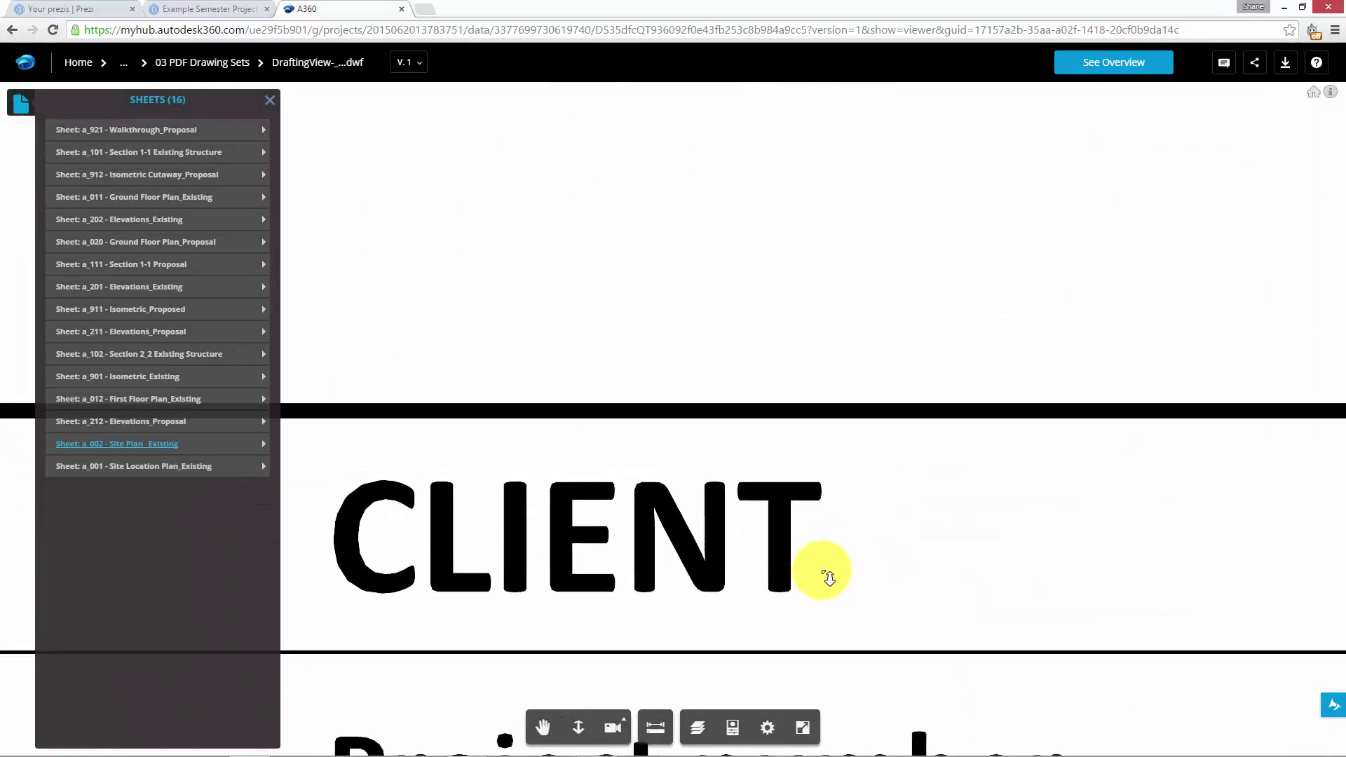
scroll(814, 537, down, 5)
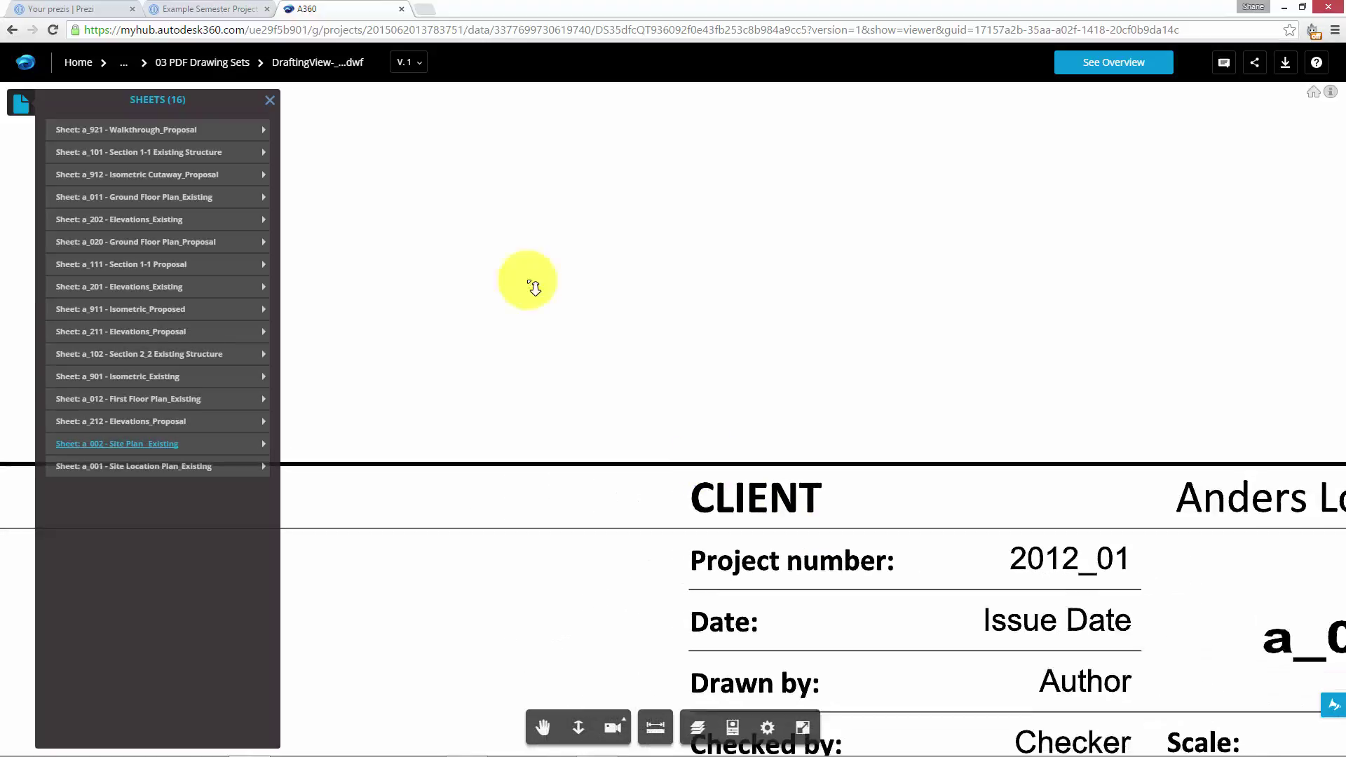
scroll(635, 467, down, 2)
scroll(635, 462, down, 3)
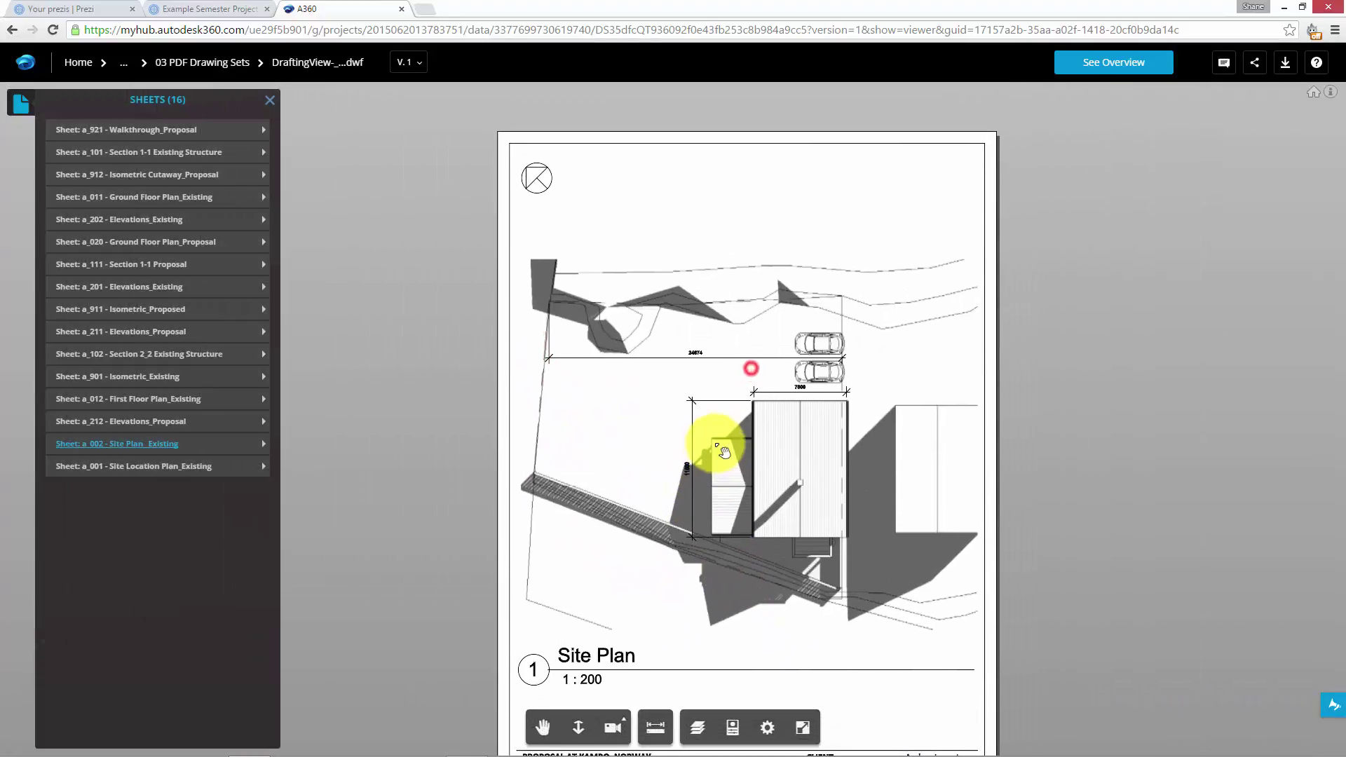
- Share DraftingView-_StartView.dwf through a public link and copy the link
drag(714, 440, 632, 354)
click(508, 276)
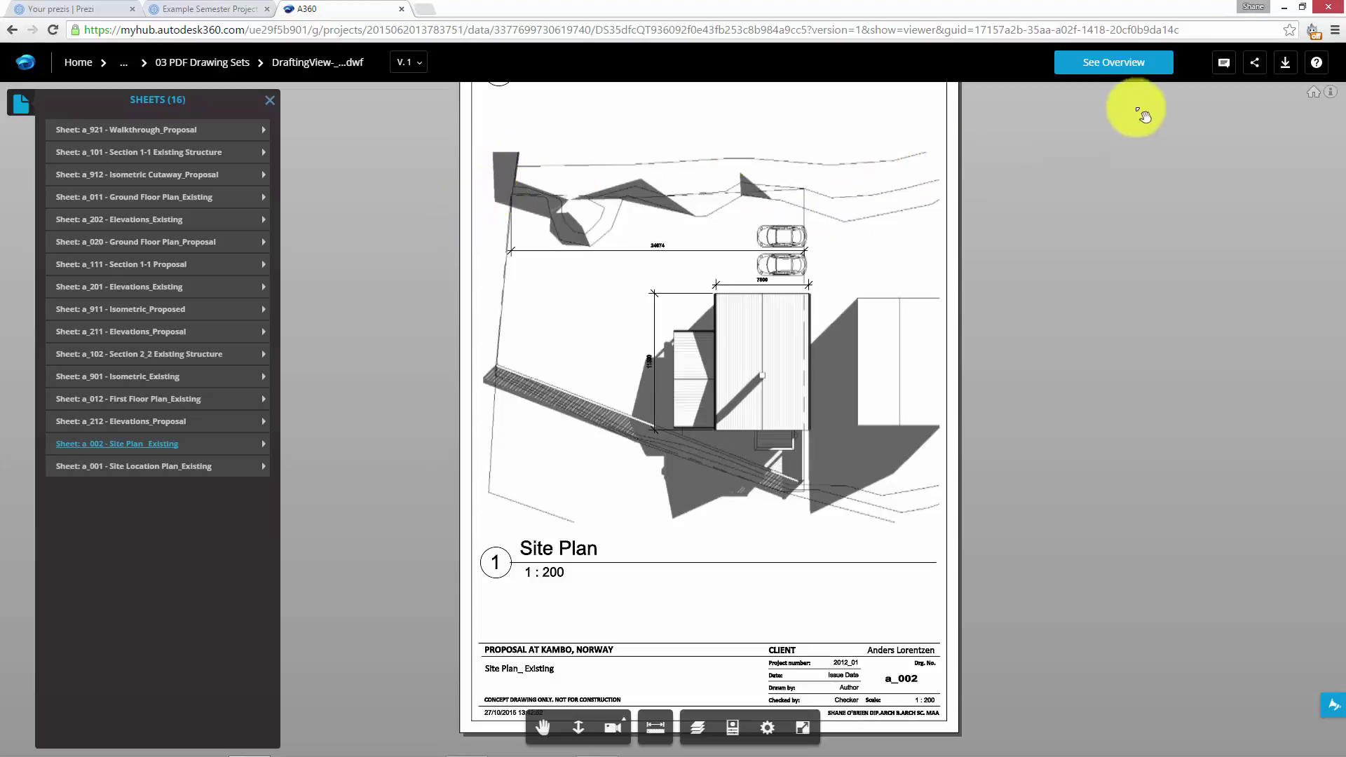
click(1256, 72)
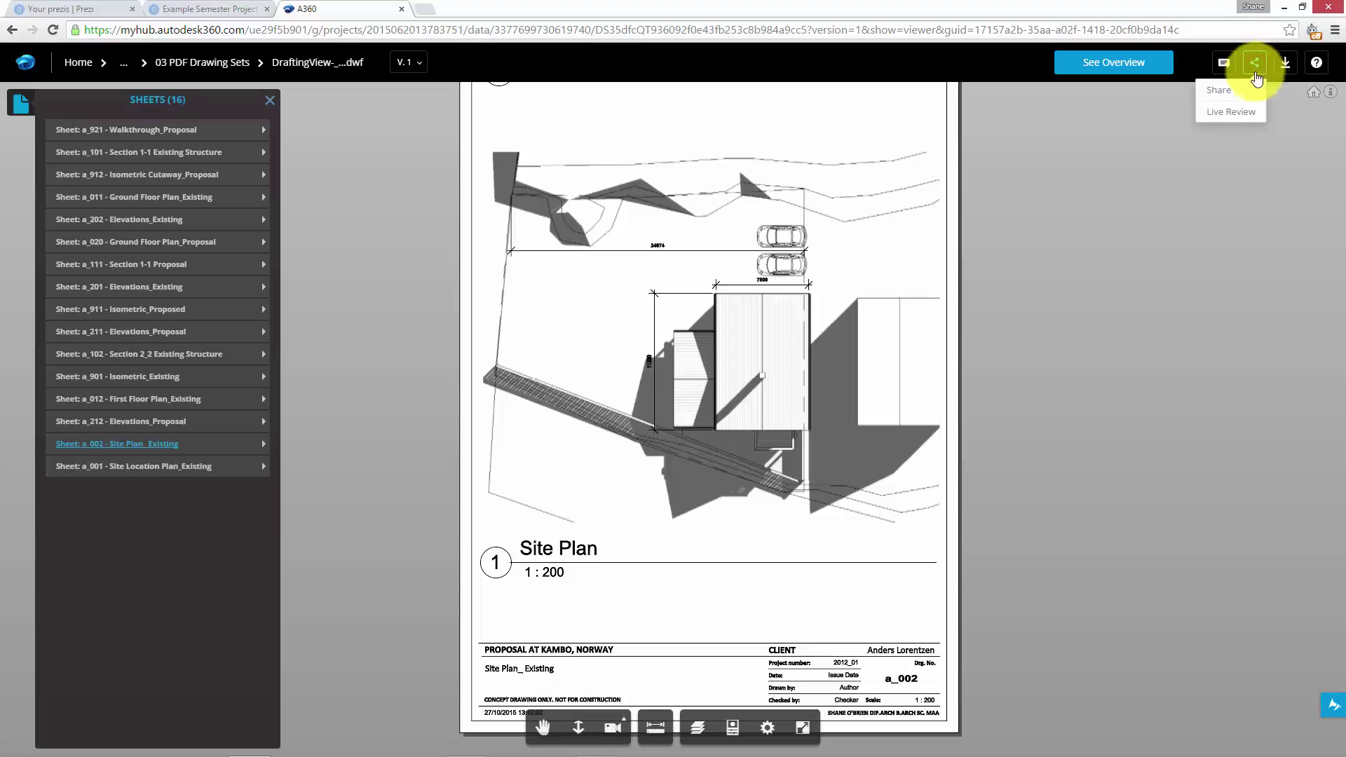
click(1223, 89)
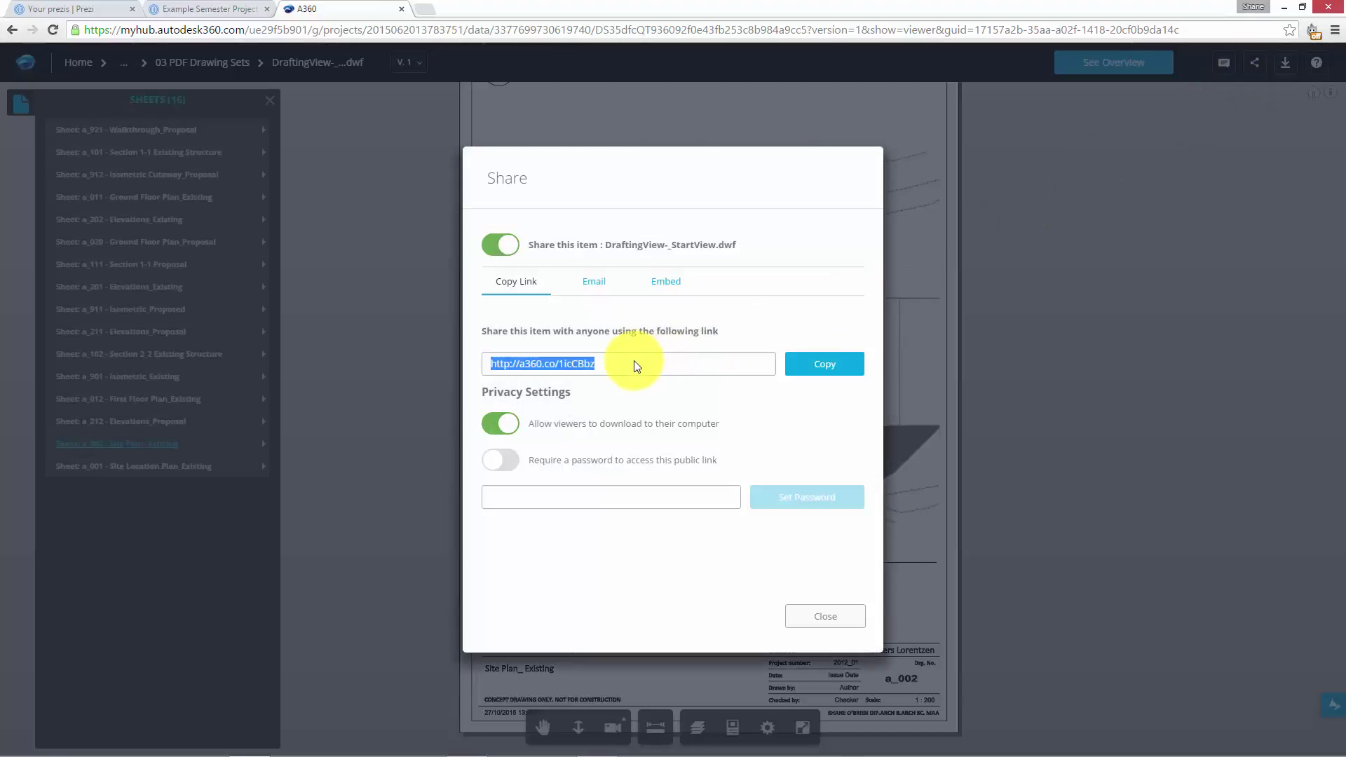
click(796, 364)
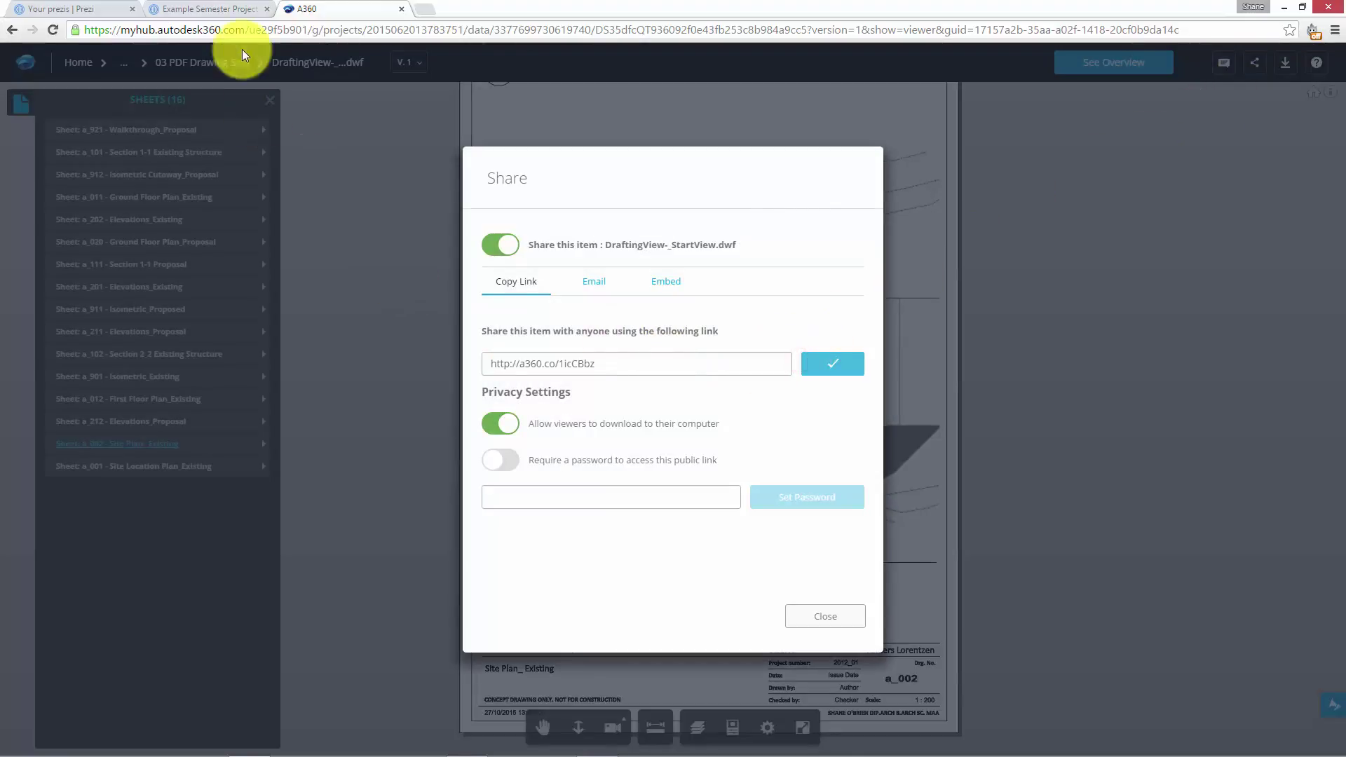
- Switch to the Prezi presentation, paste the A360 link and place it below the Abu Dhabi Project frame
click(175, 9)
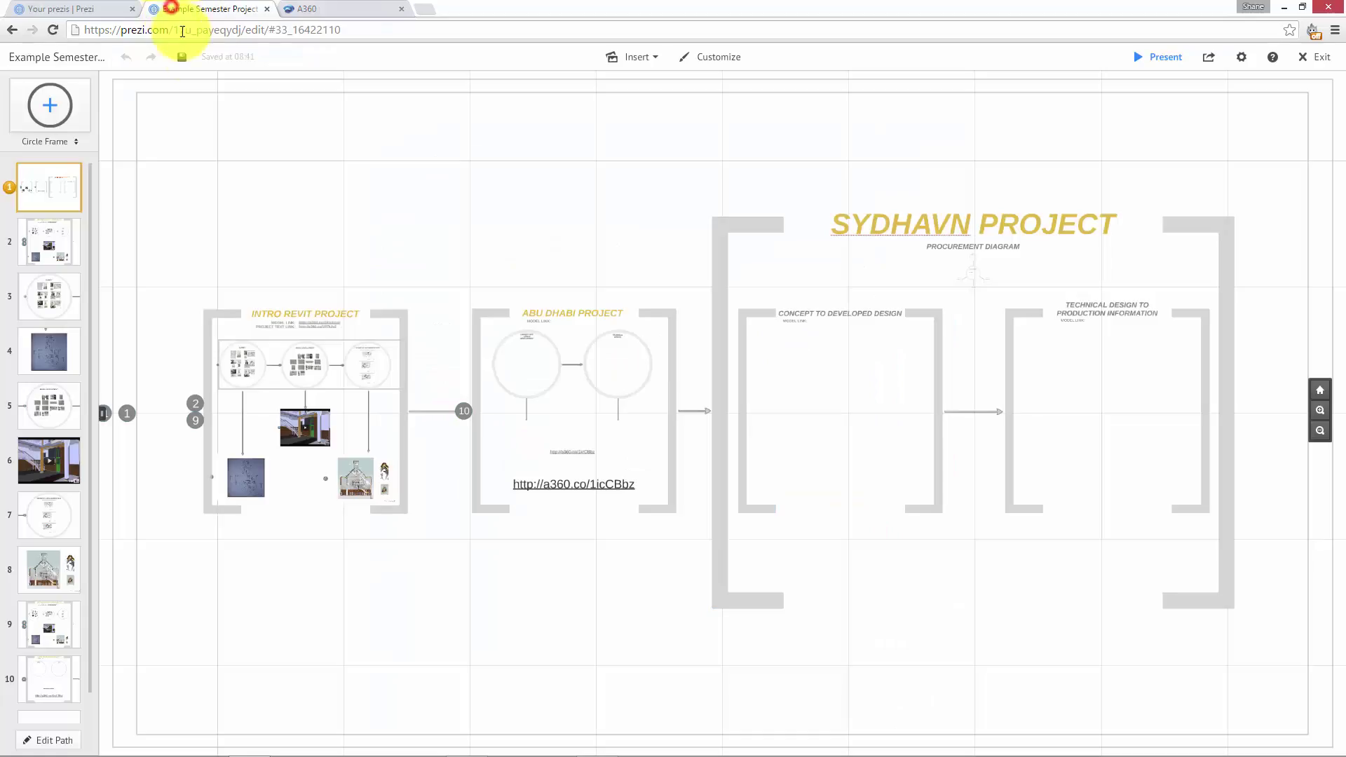
click(313, 197)
click(599, 618)
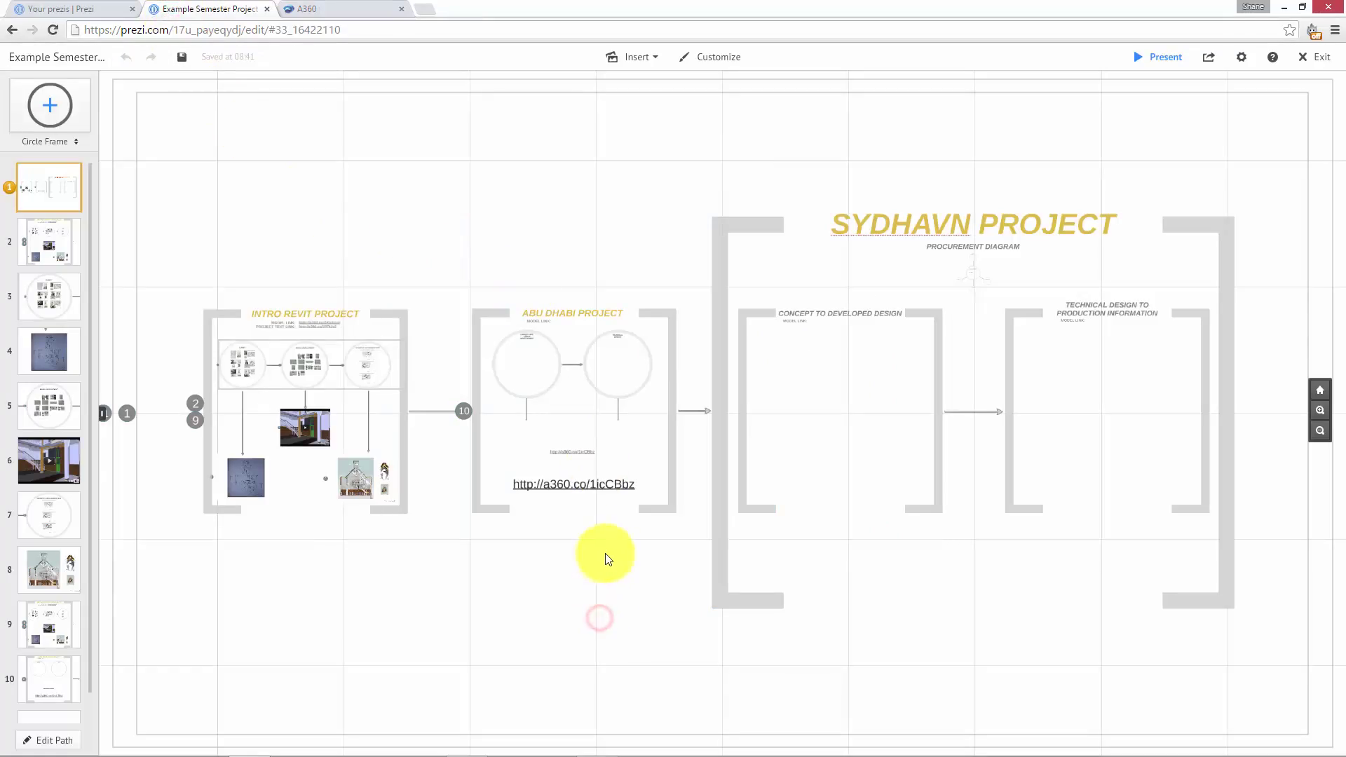
click(601, 264)
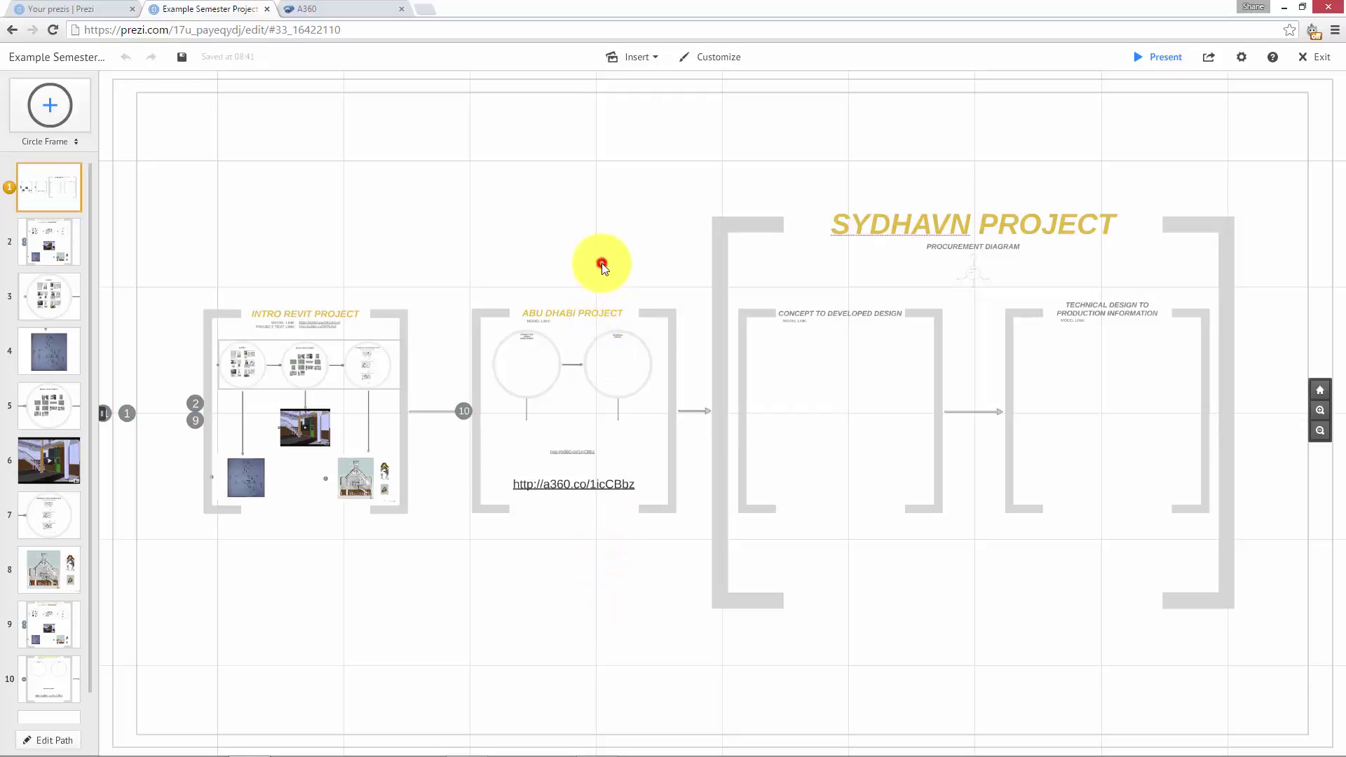
click(712, 195)
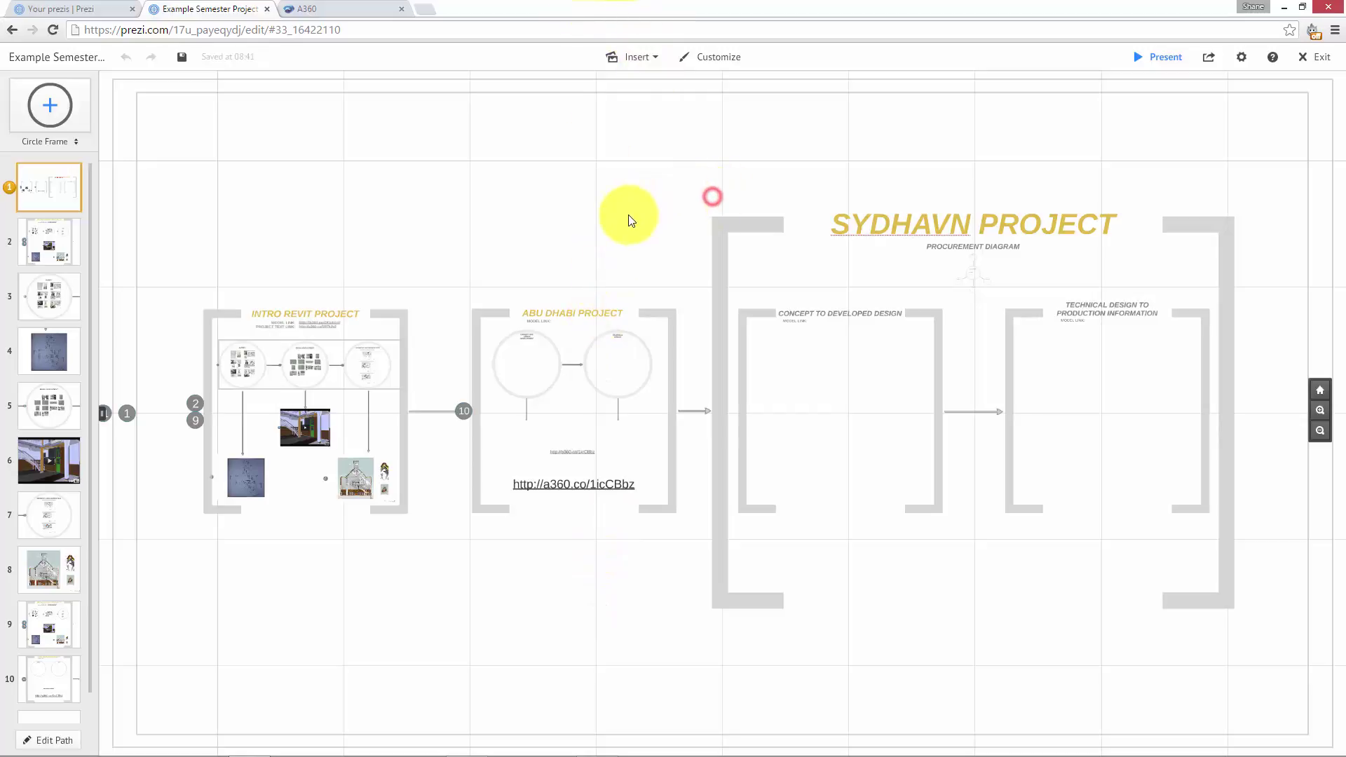
click(628, 214)
click(312, 7)
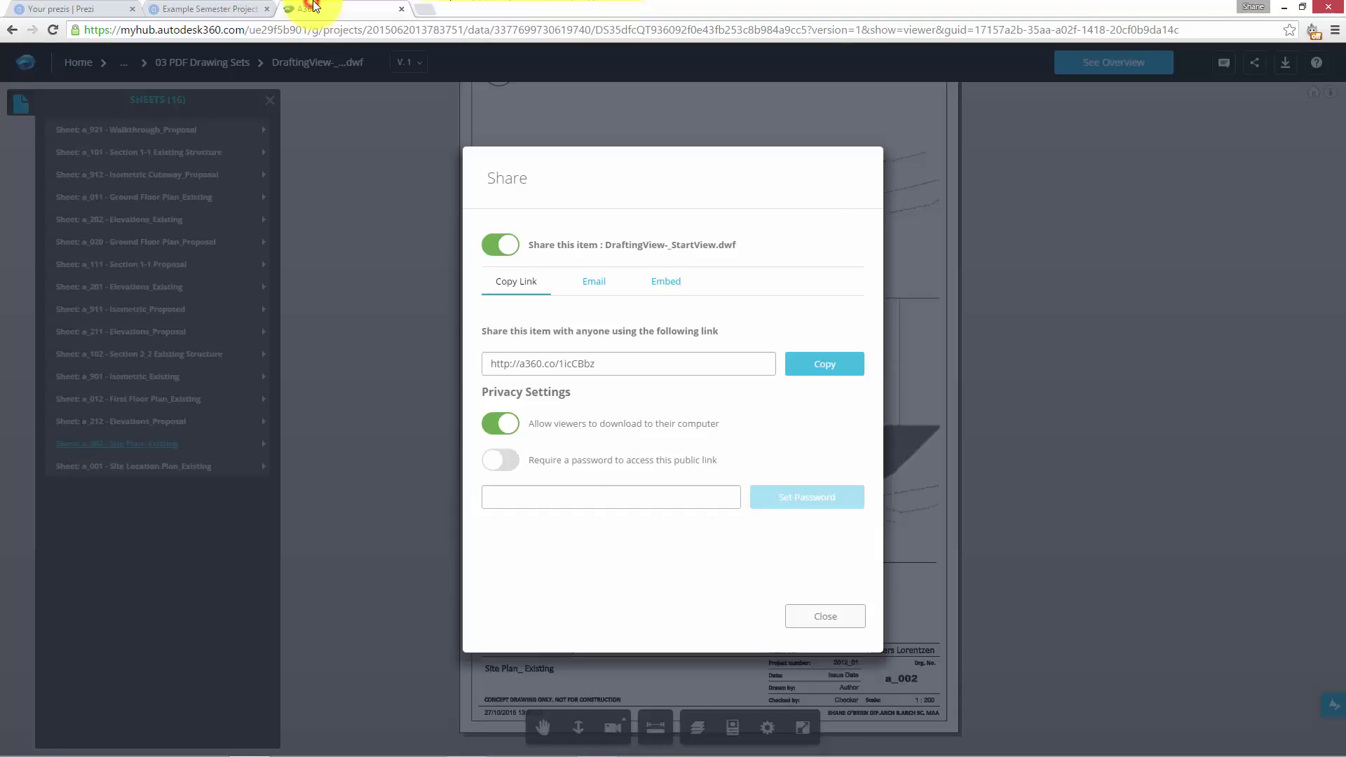
click(242, 7)
click(259, 190)
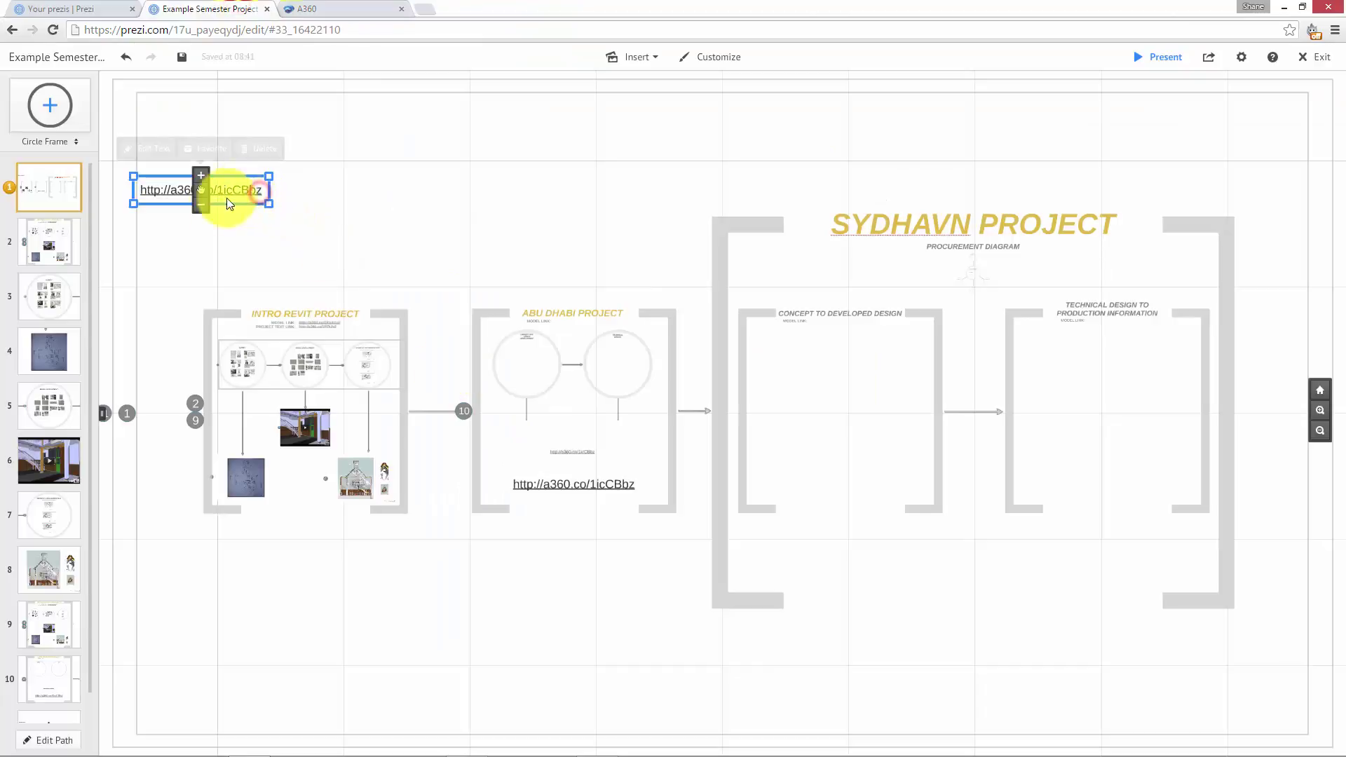
drag(203, 188, 583, 568)
click(665, 580)
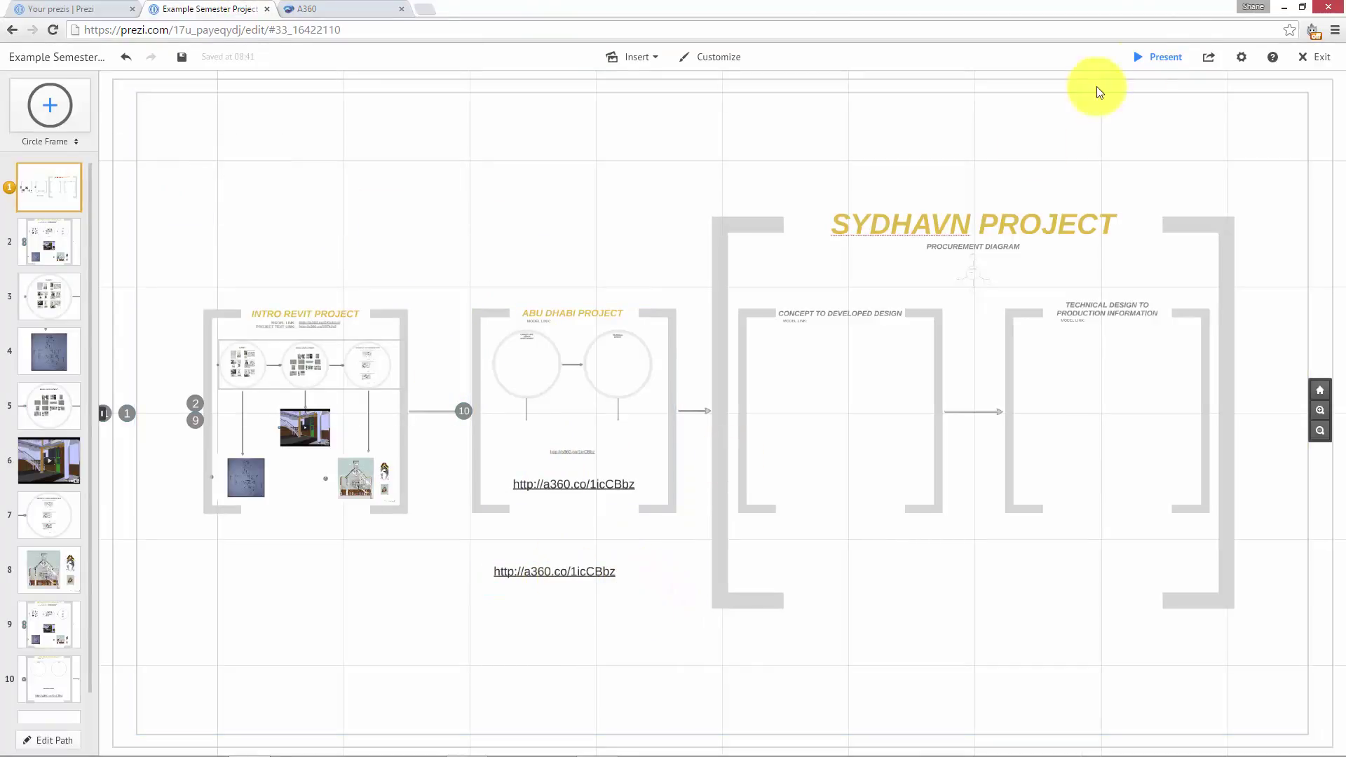
- Present the prezi and follow the A360 link below the Abu Dhabi Project frame
click(1162, 57)
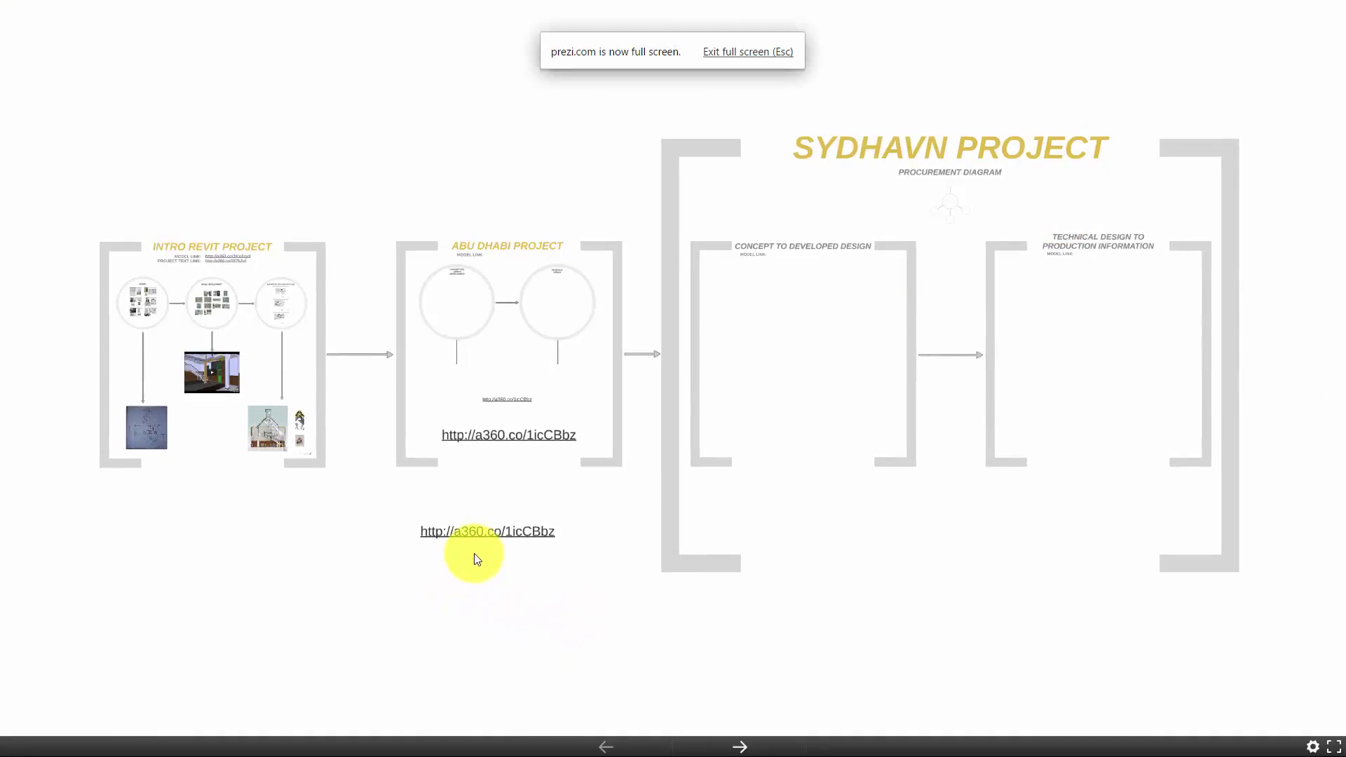
click(474, 533)
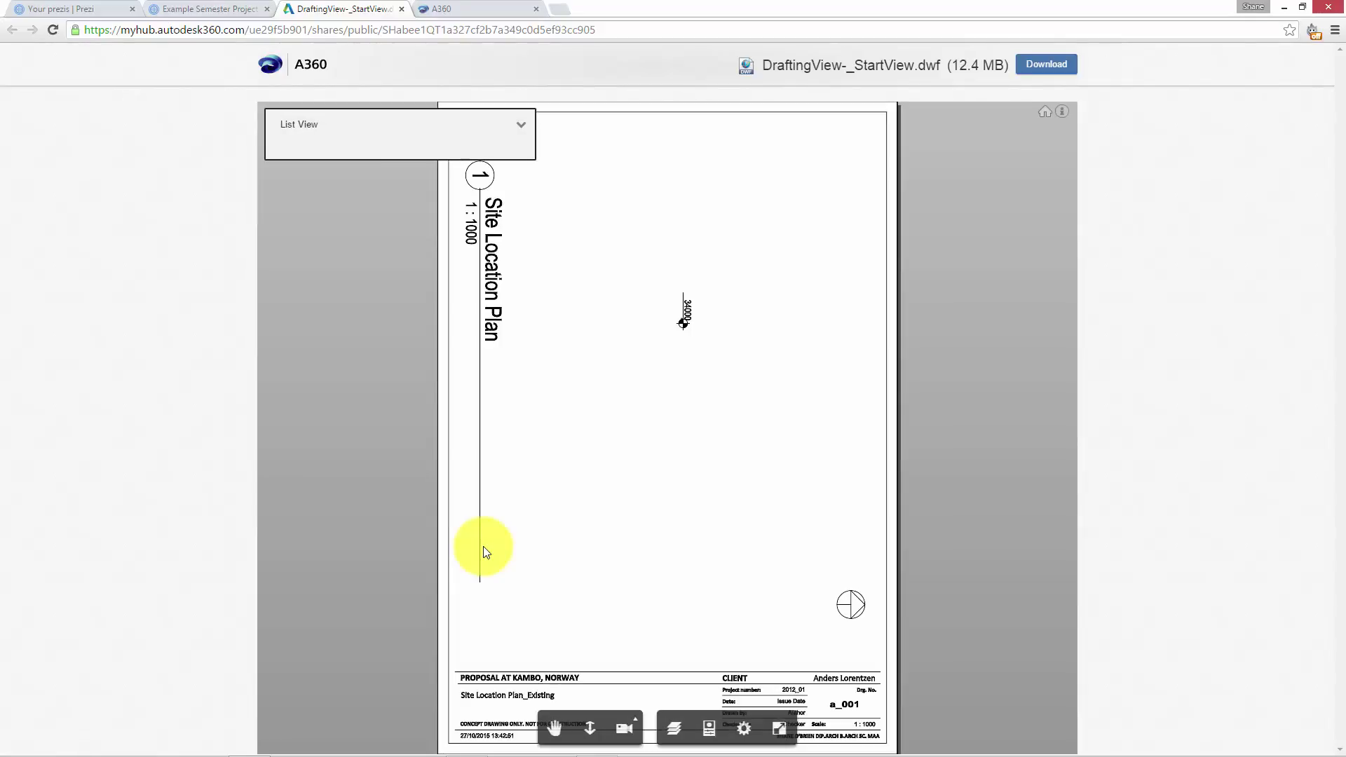
- View the shared drawing set full screen, open sheet a_002 - Site Plan_ Existing from the sheet list, and leave full screen
click(777, 727)
click(252, 31)
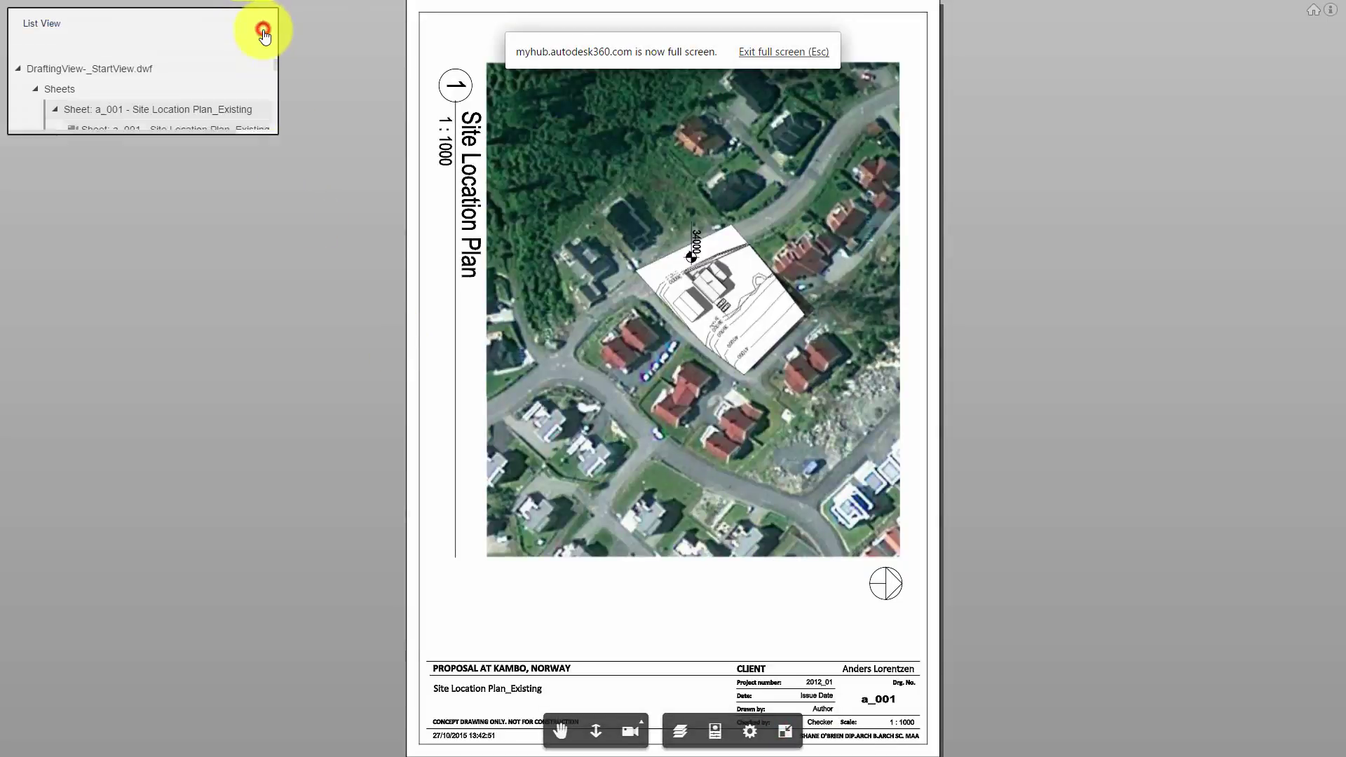
click(172, 170)
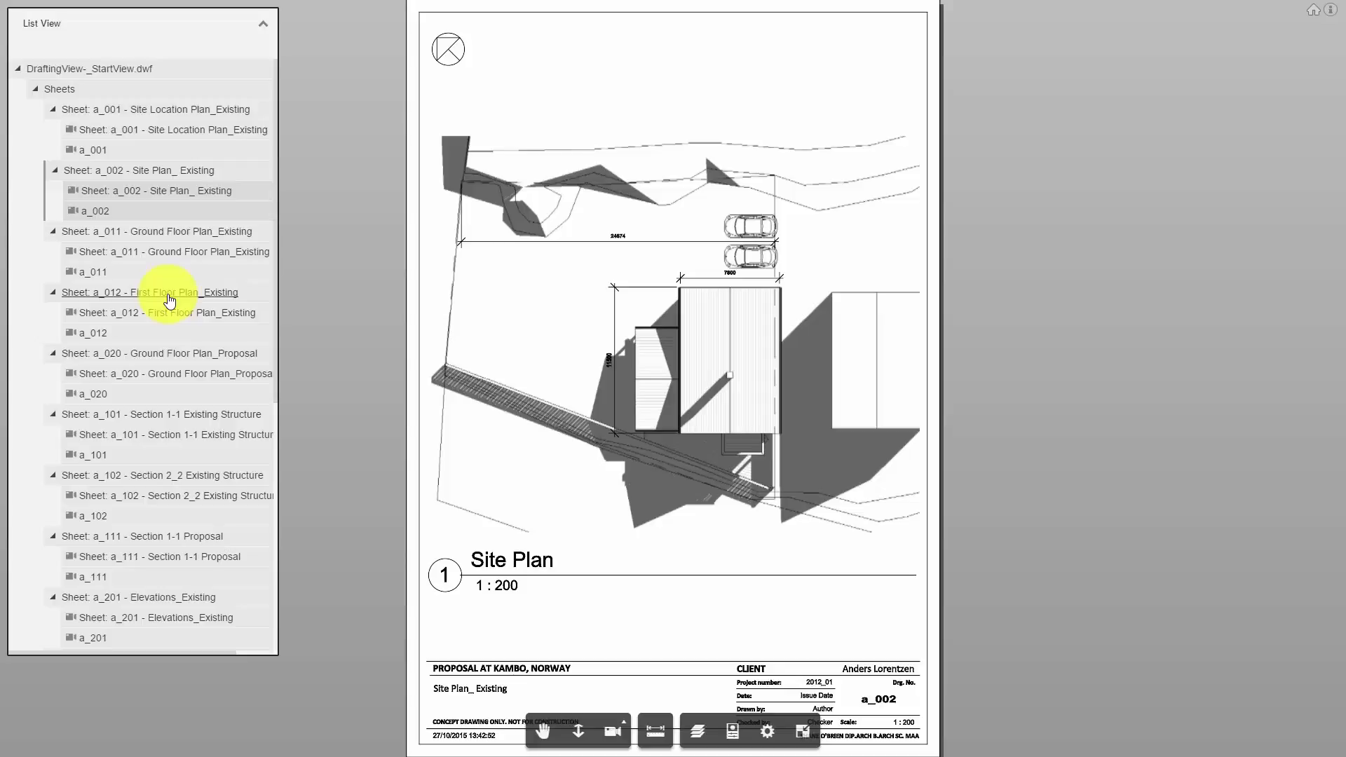
key(Escape)
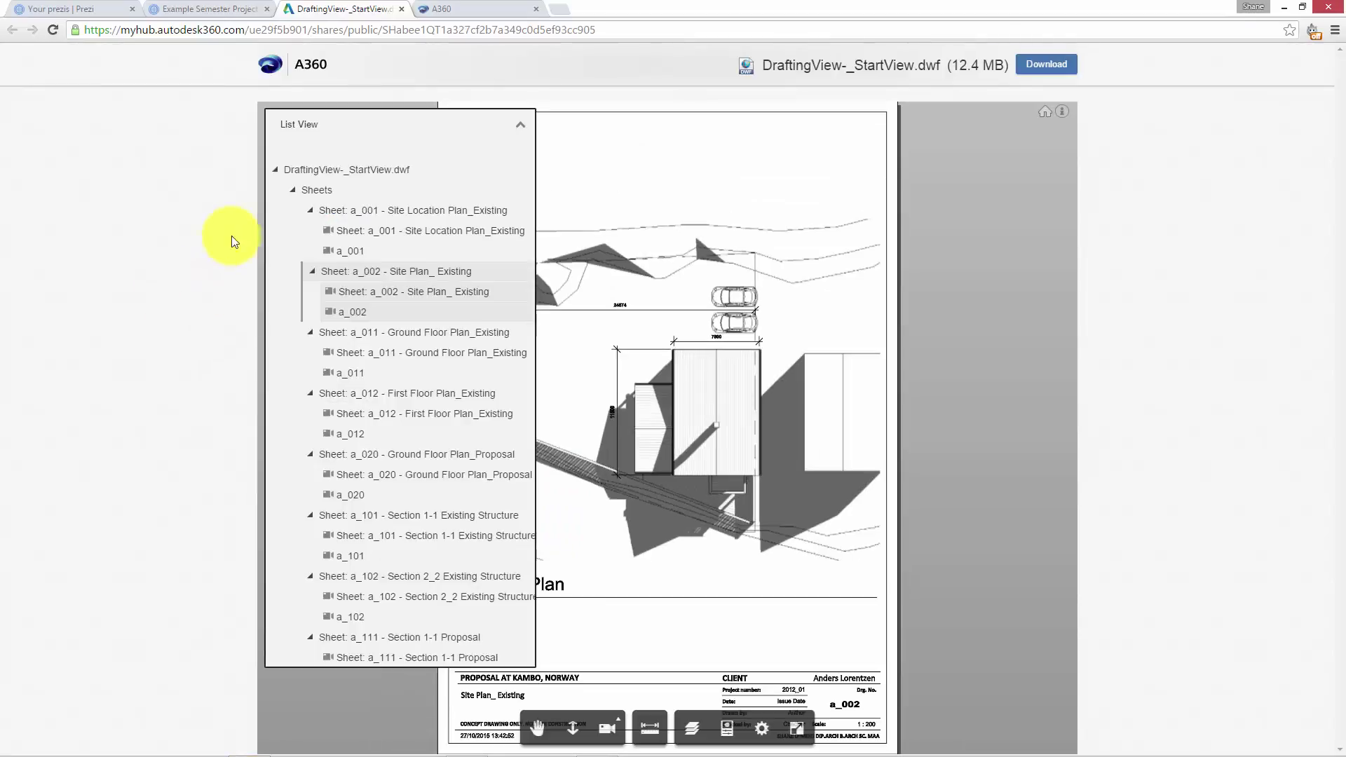
mouse_move(1051, 744)
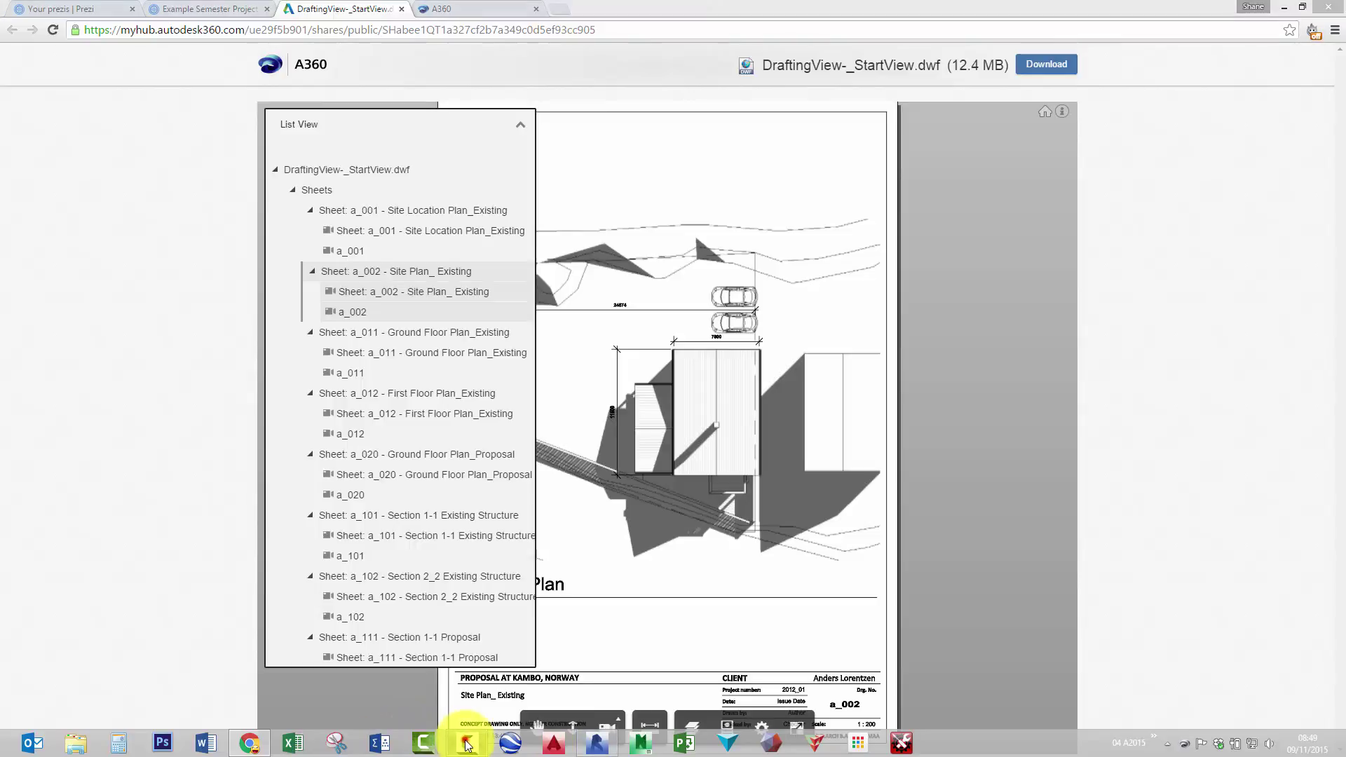
click(466, 742)
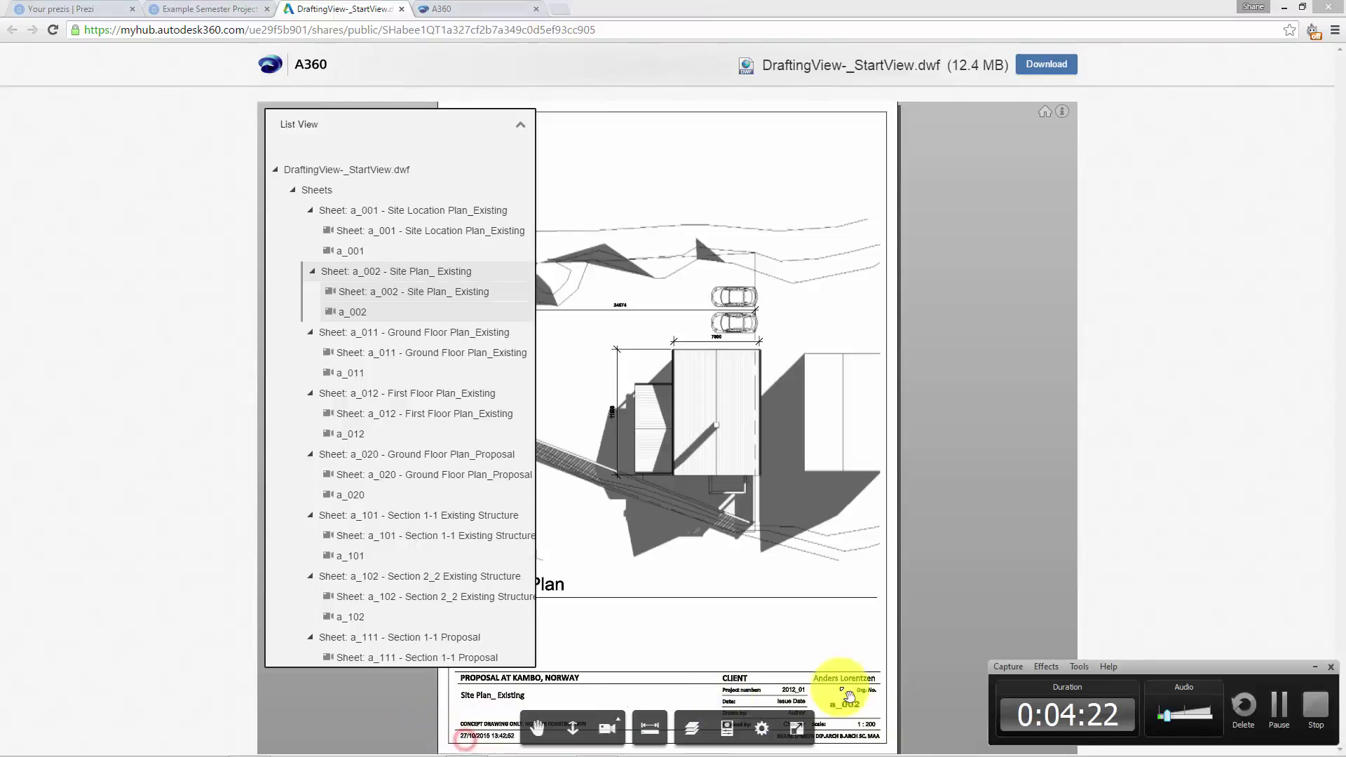
click(1276, 697)
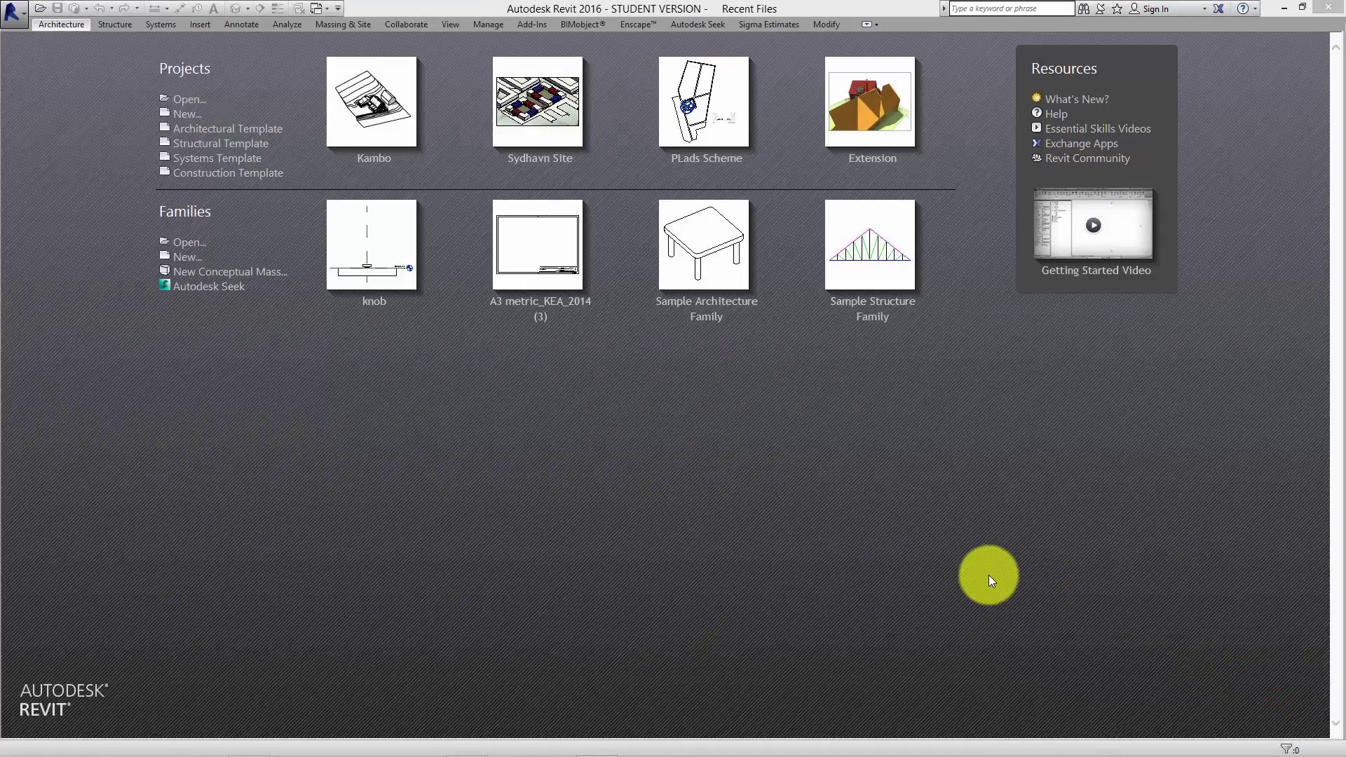
click(989, 575)
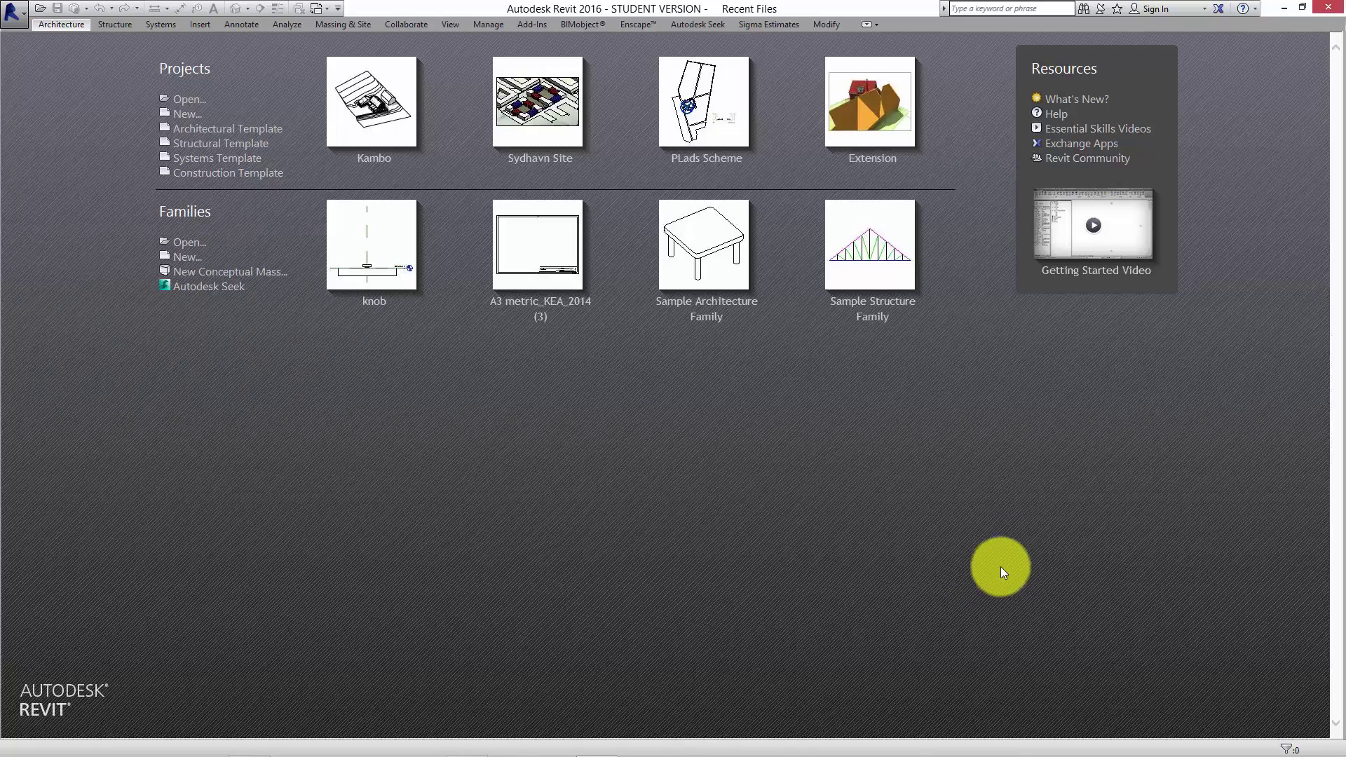
- In Revit, create a new project from the Architectural Template and open its default 3D view
click(264, 130)
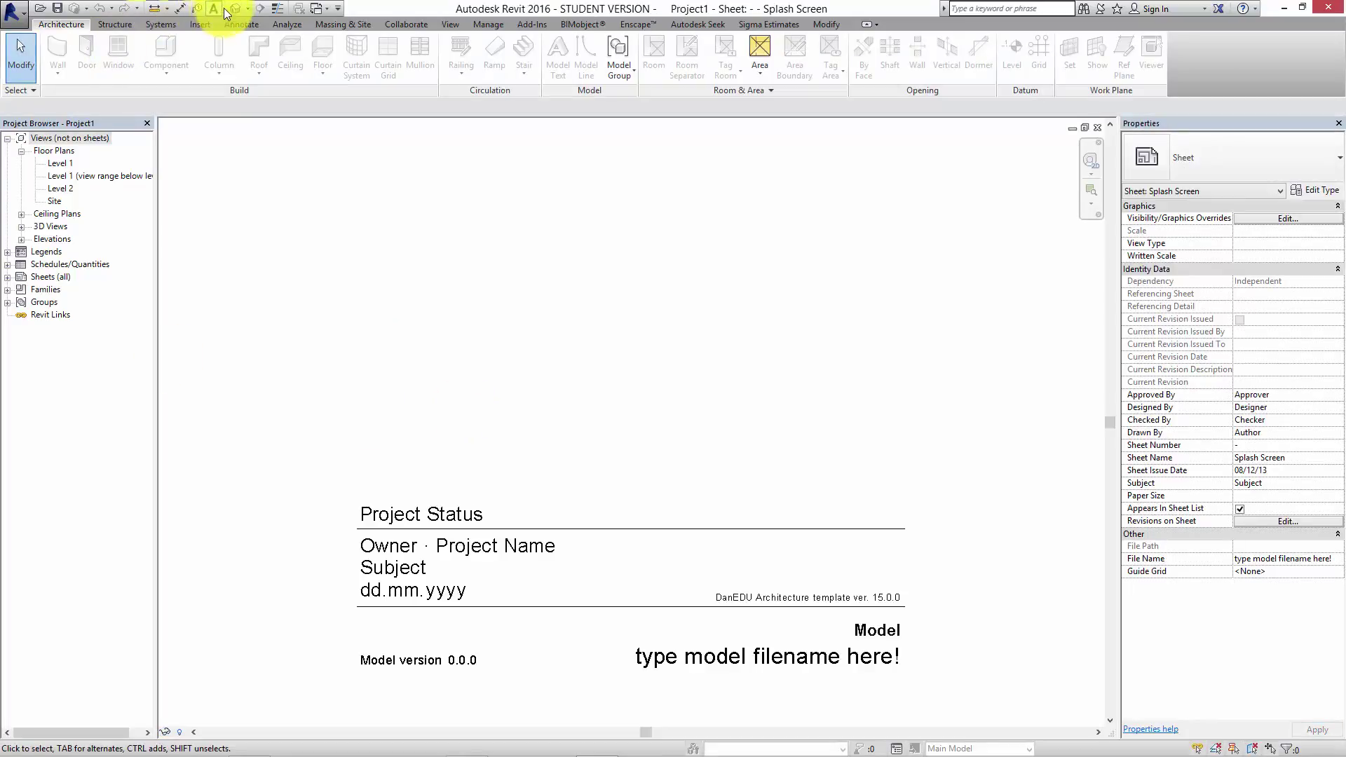
click(235, 7)
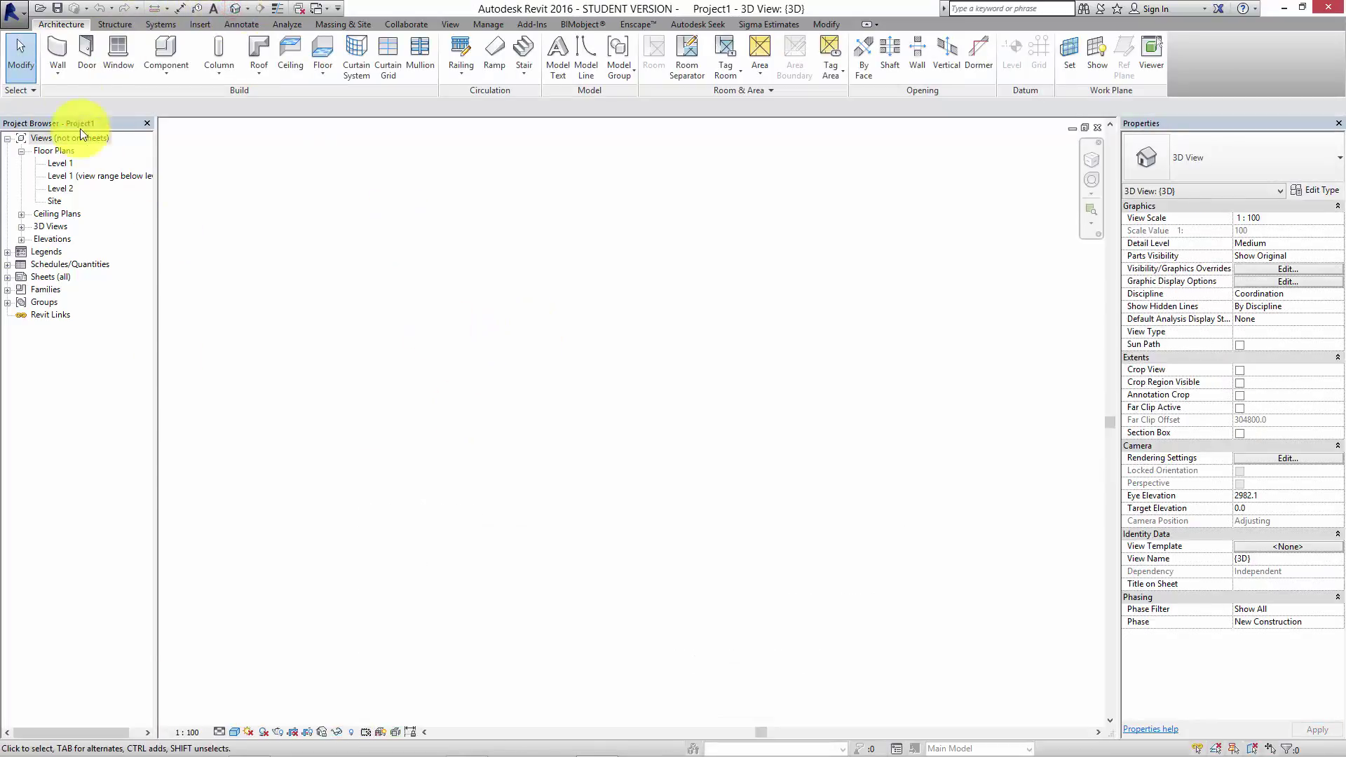
- Draw a straight Exterior - Storefront curtain wall about 9578 mm long on Level 1 in the 3D view
click(69, 40)
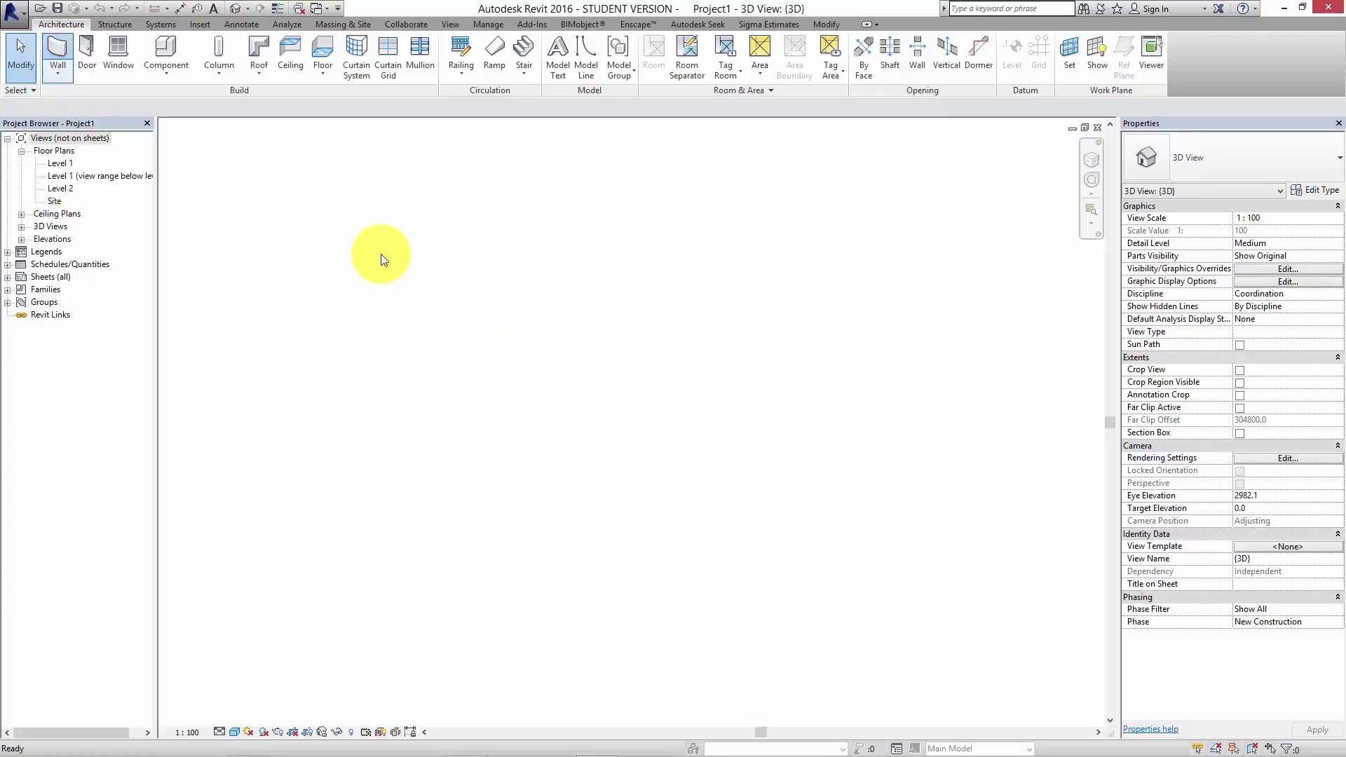
click(1285, 163)
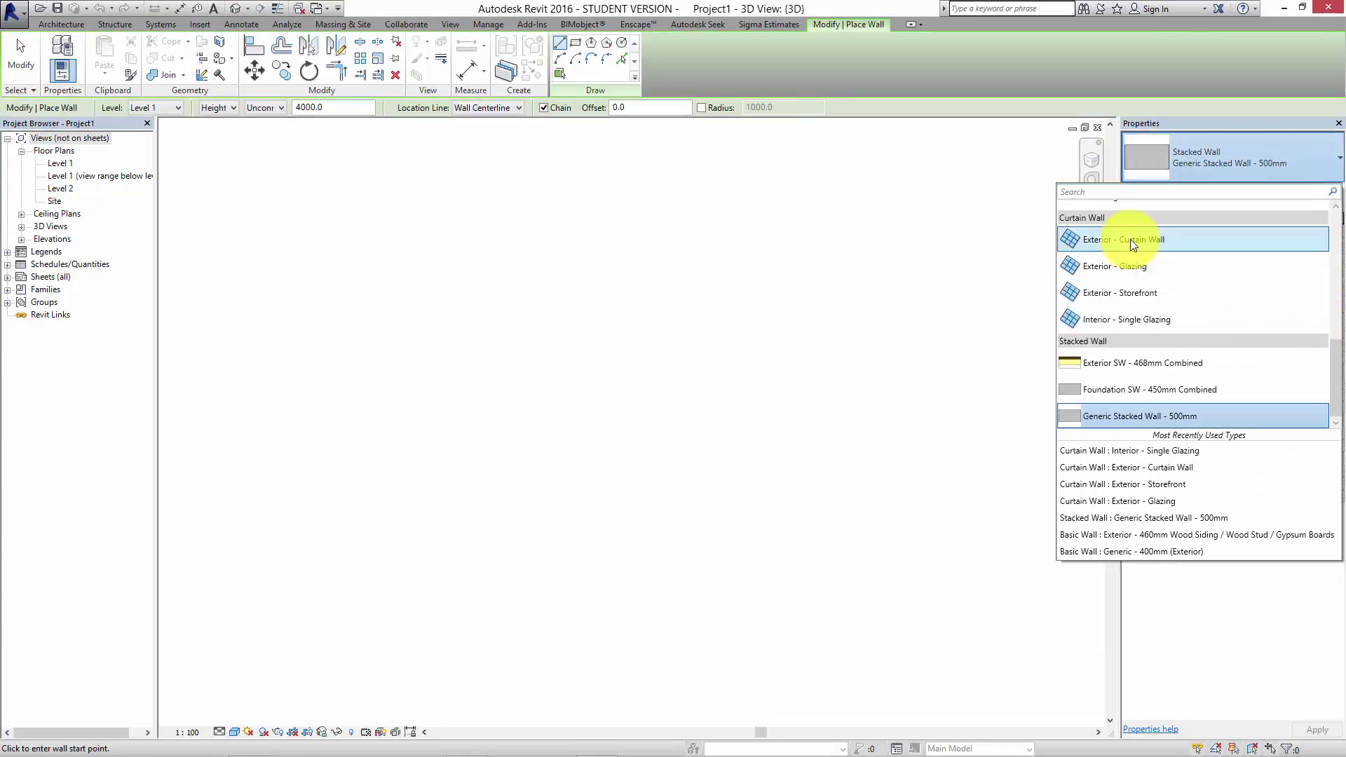
click(1141, 293)
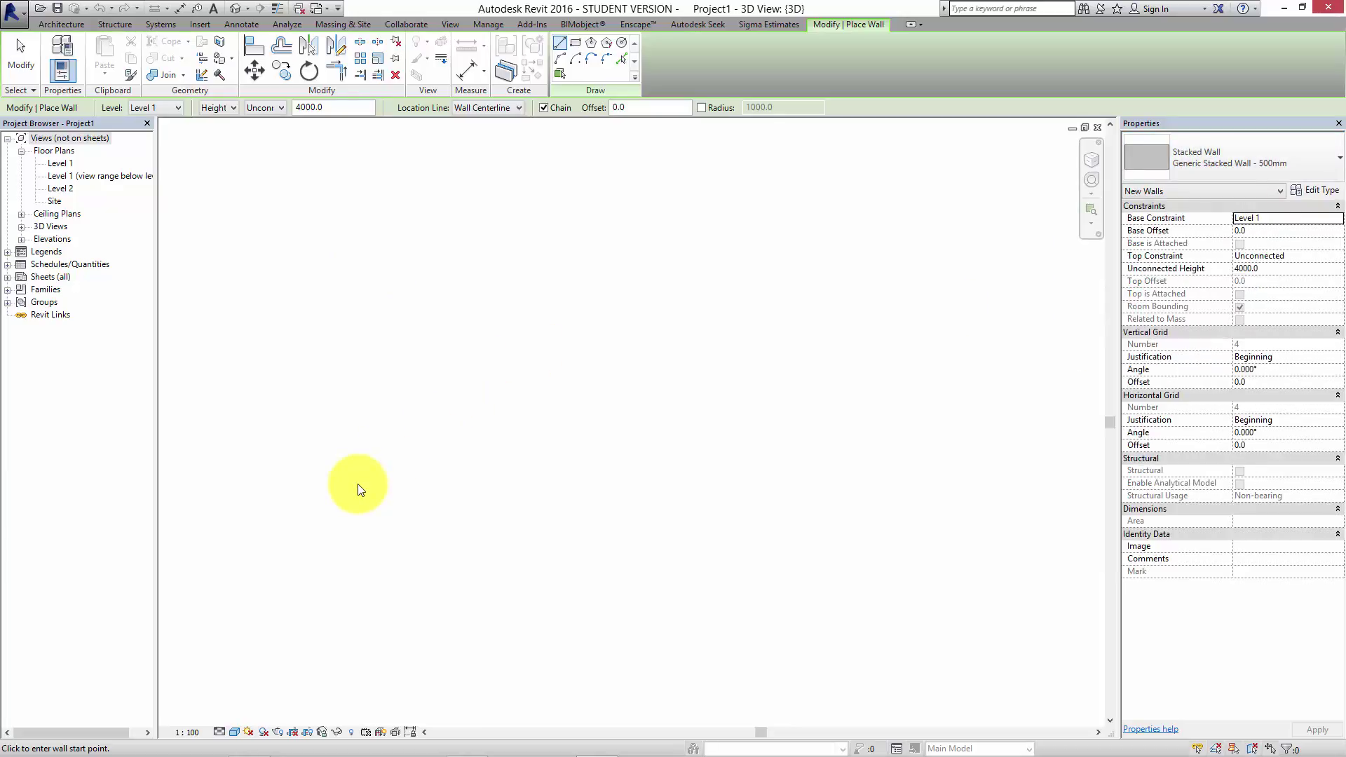
click(322, 482)
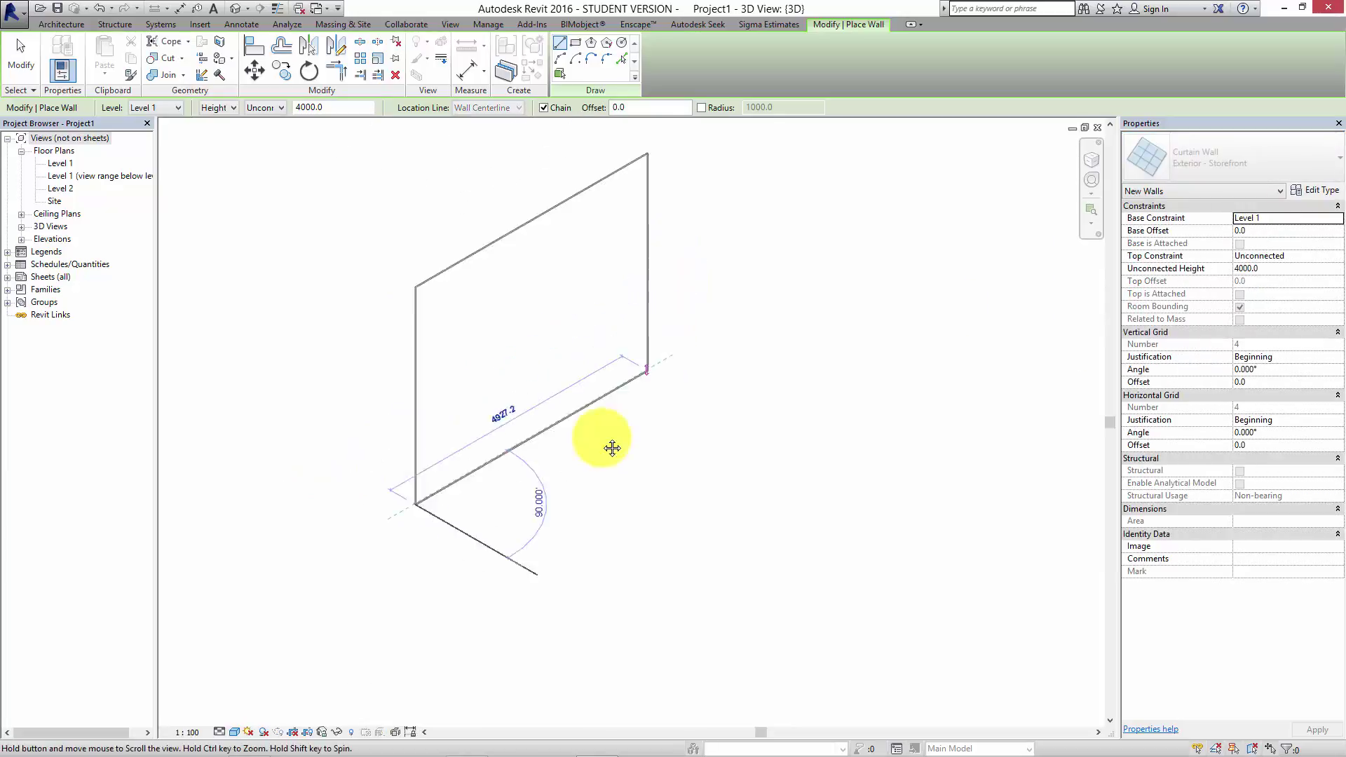
click(710, 358)
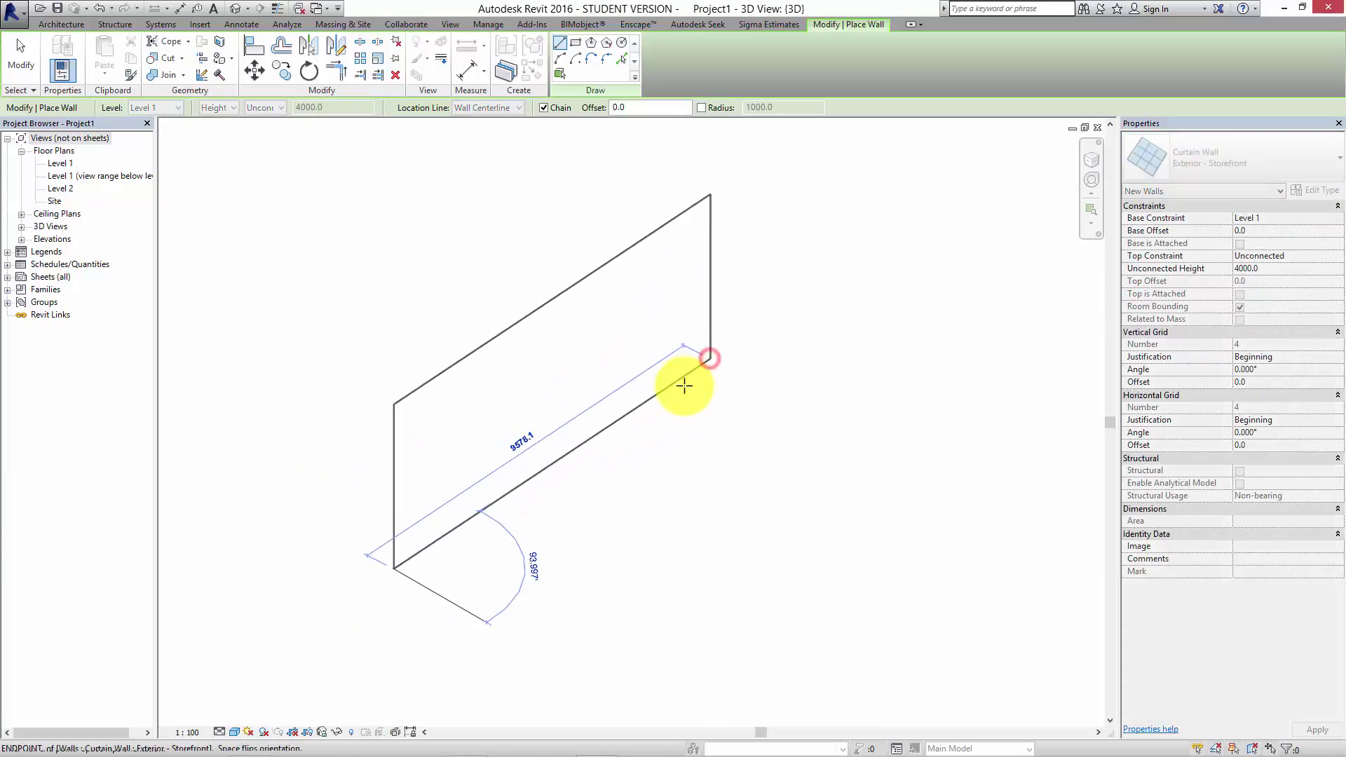
key(Escape)
key(Escape)
scroll(623, 441, down, 1)
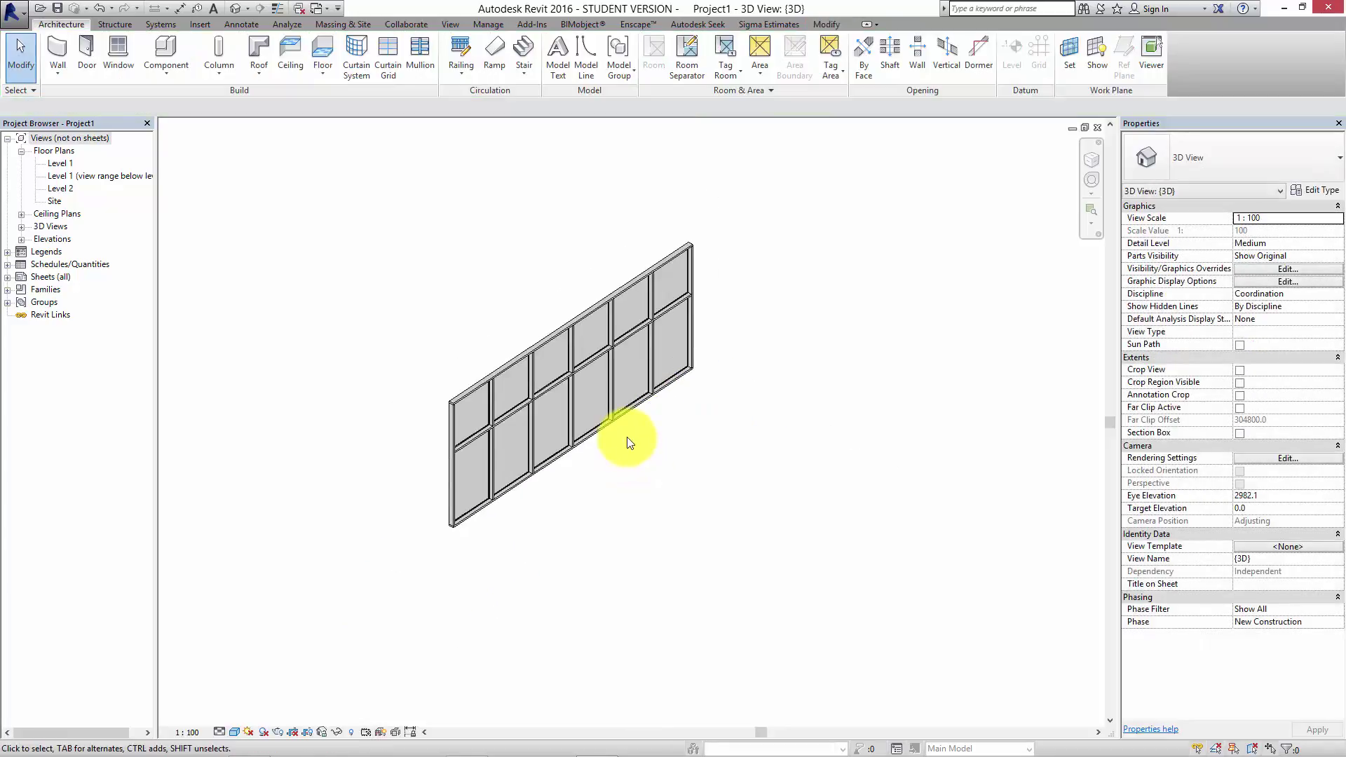
- Stretch the storefront curtain wall to about 16555 mm long and raise its top to a height of about 6984 mm
click(631, 424)
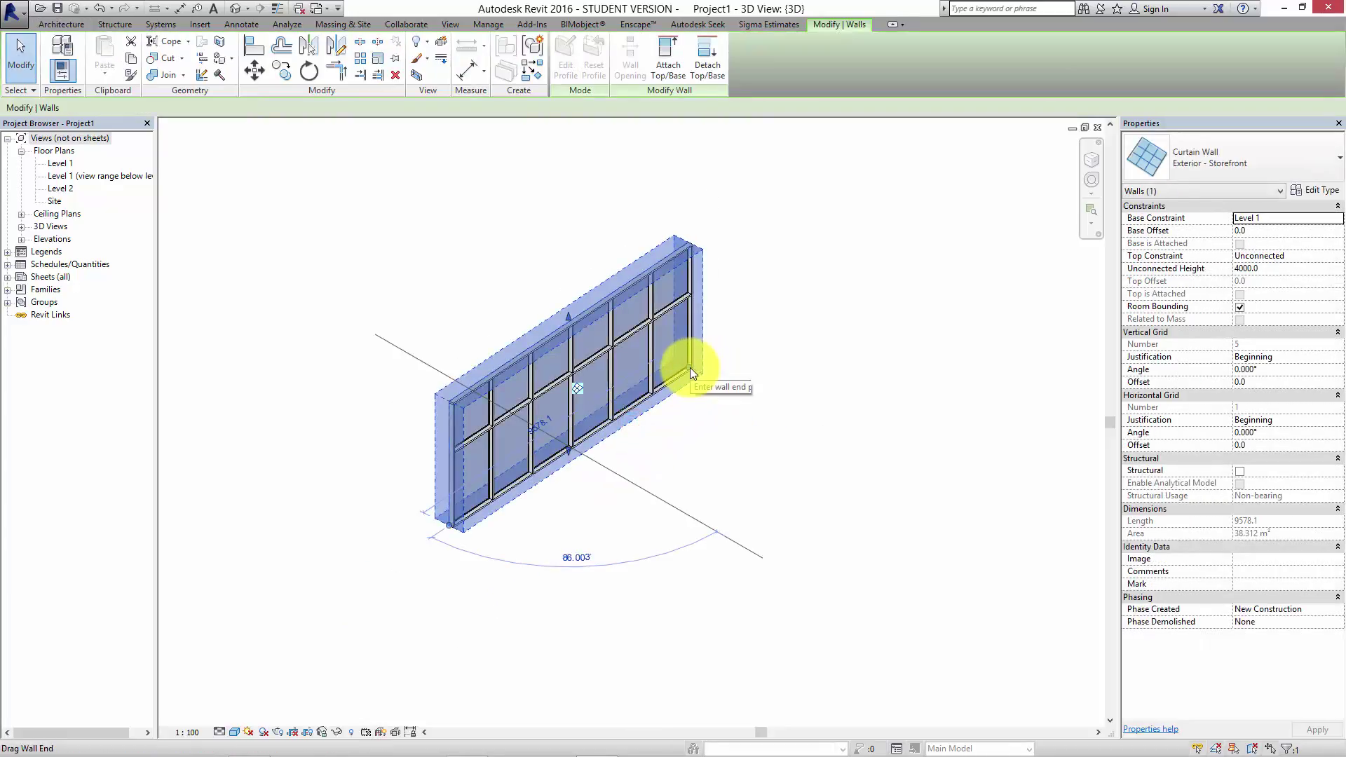
drag(690, 367, 792, 392)
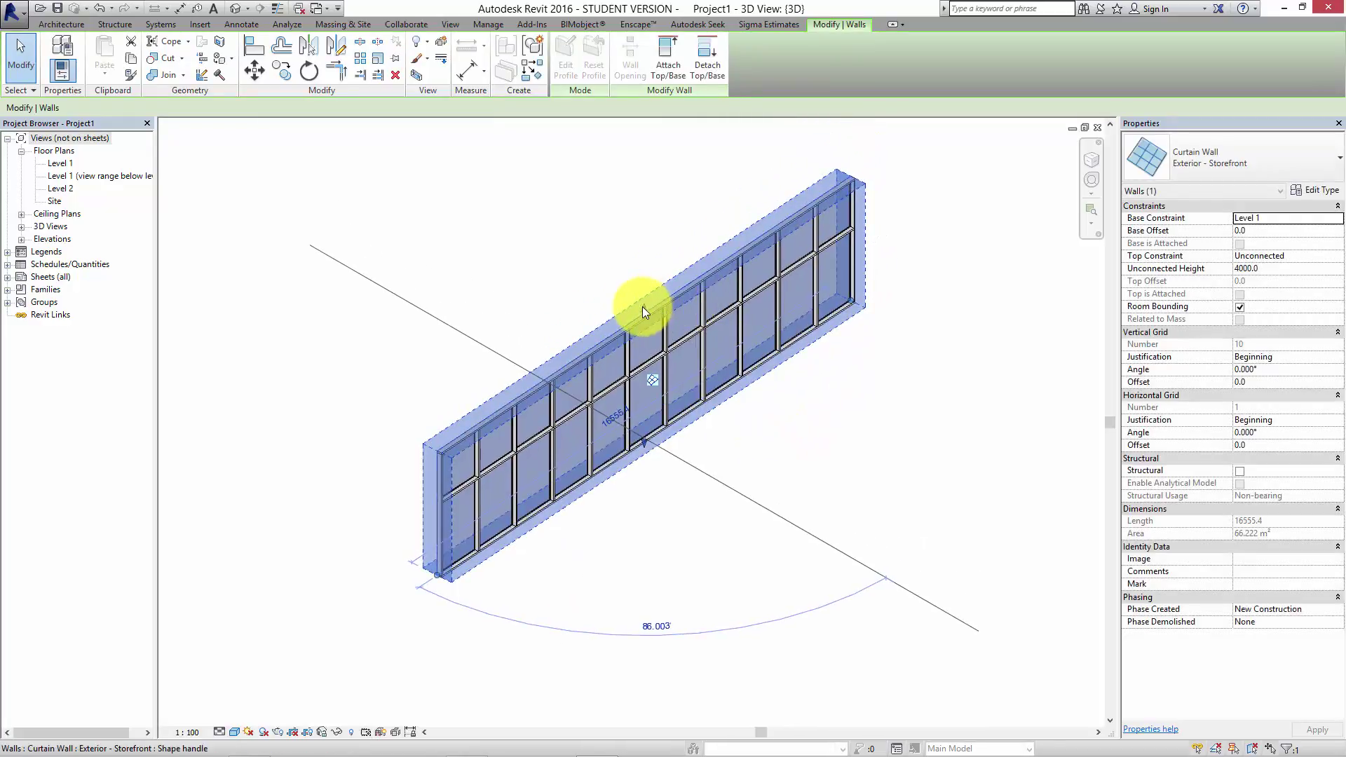
drag(642, 305, 832, 367)
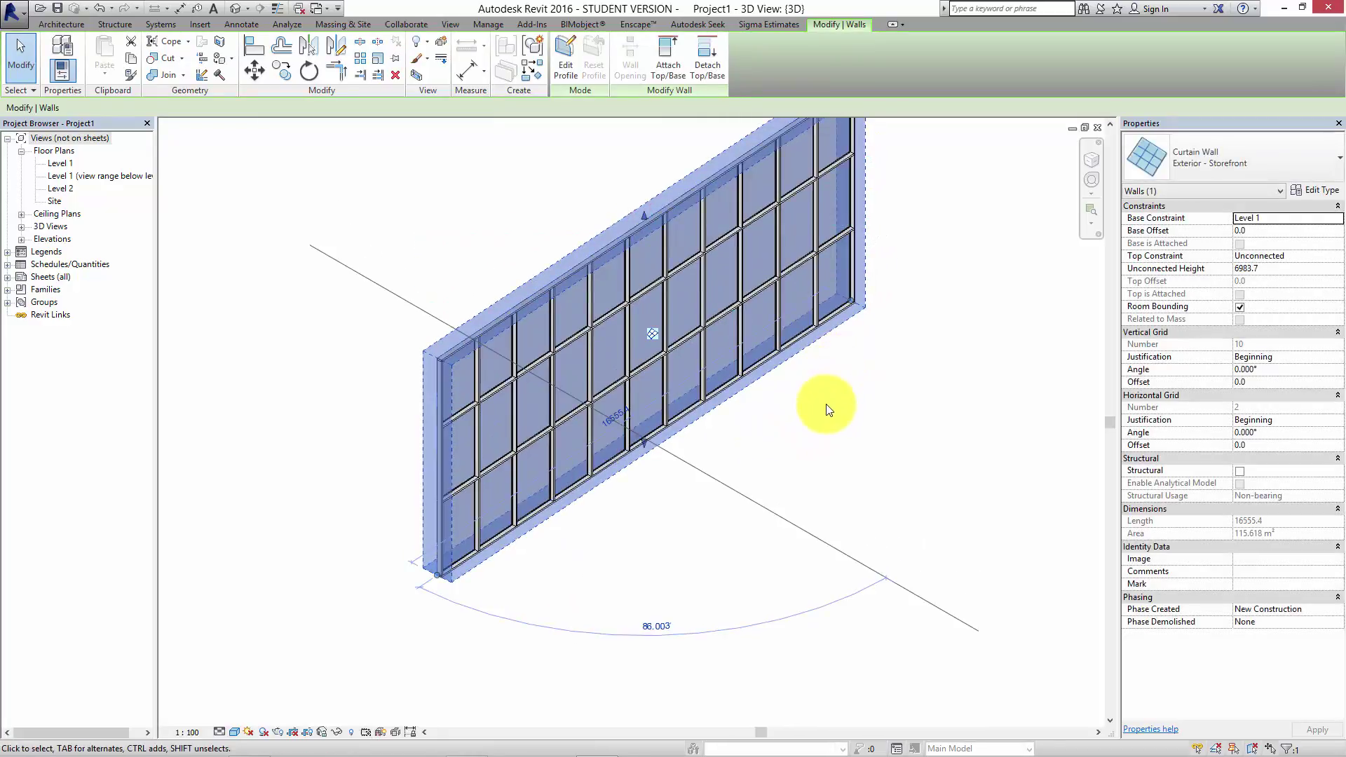
mouse_move(821, 441)
middle_down()
mouse_move(731, 474)
mouse_move(817, 406)
mouse_move(823, 422)
middle_up()
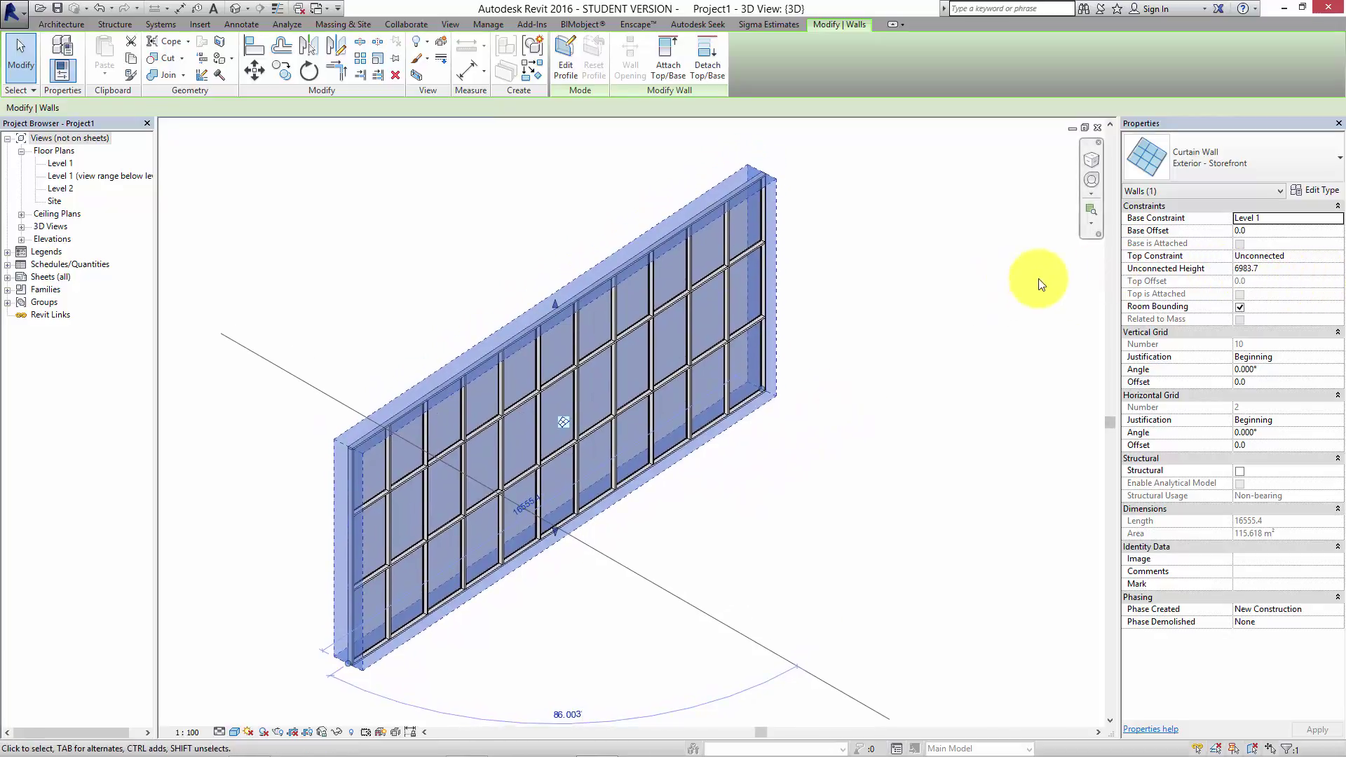
- Set the vertical grid spacing of the Exterior - Storefront curtain wall type to 1200 mm
click(1332, 190)
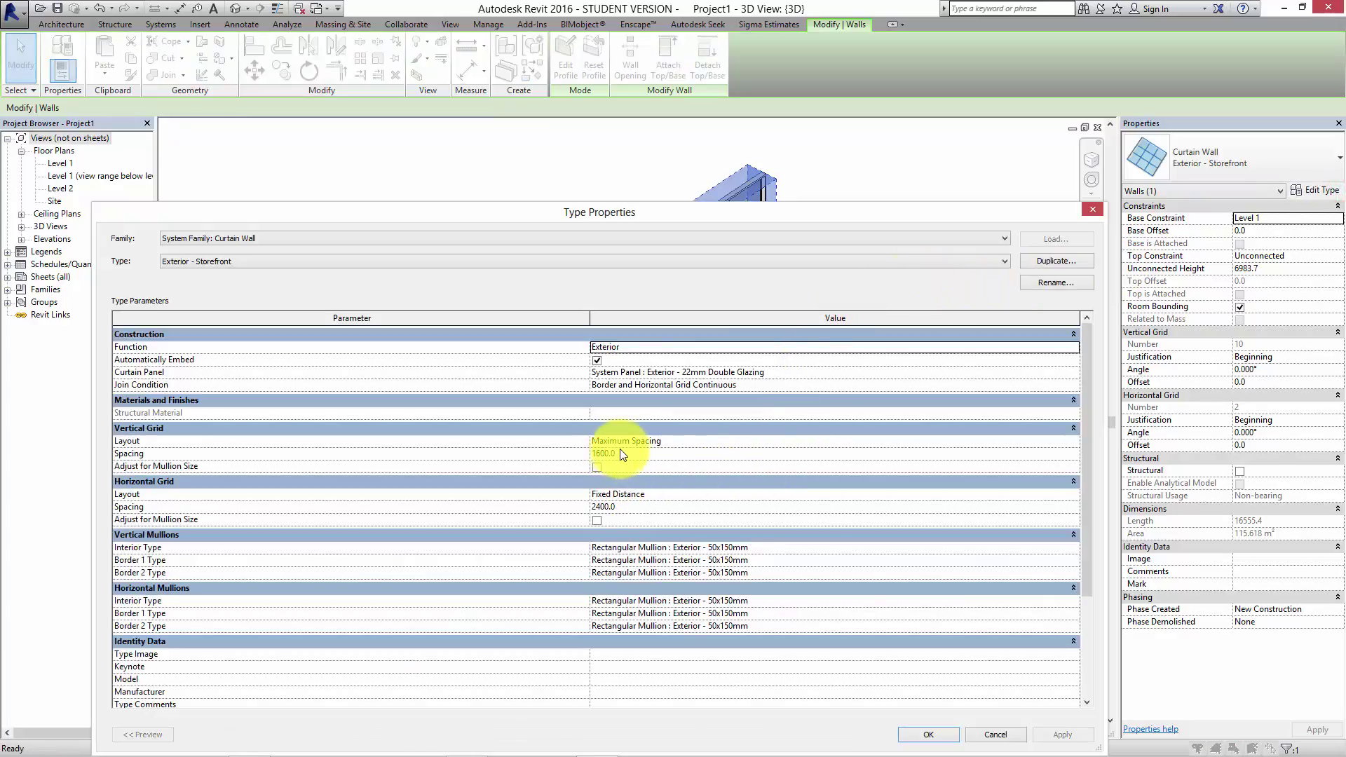
click(619, 452)
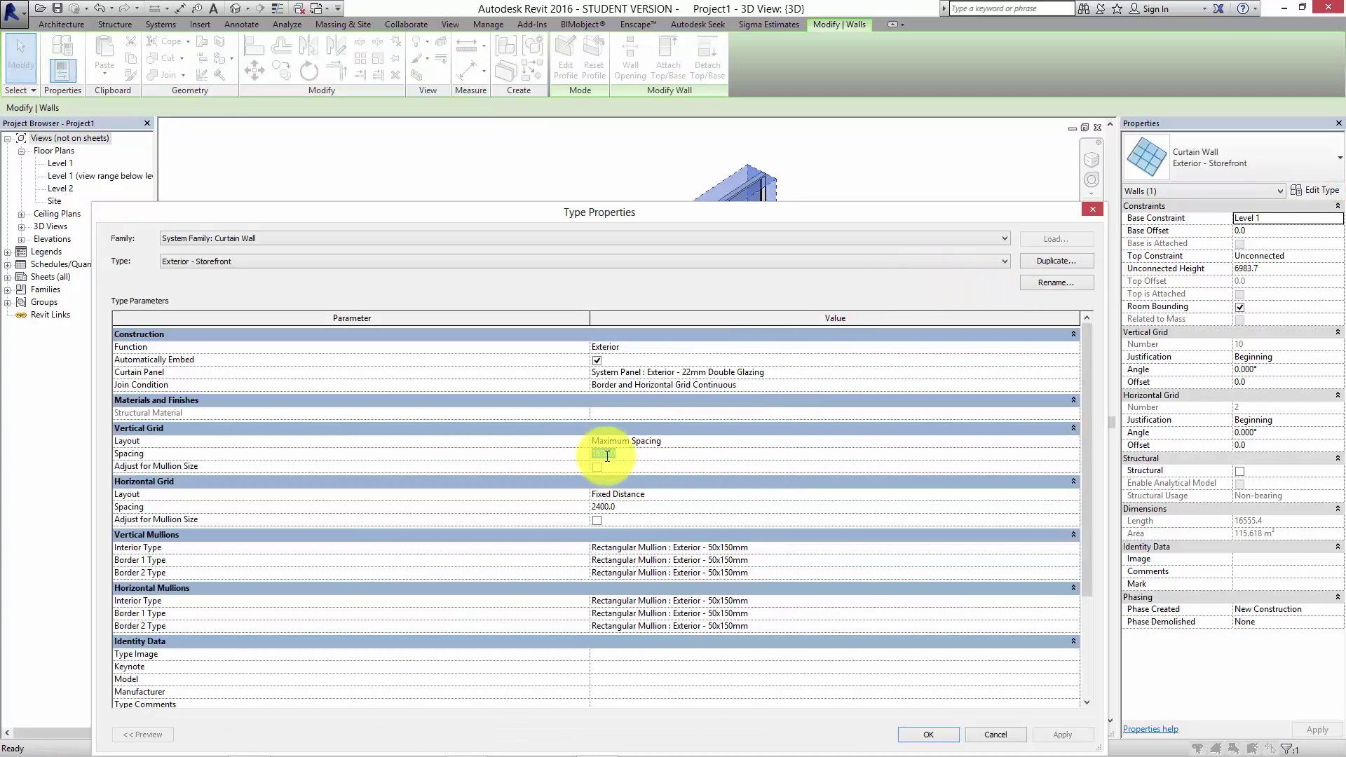
text(1200)
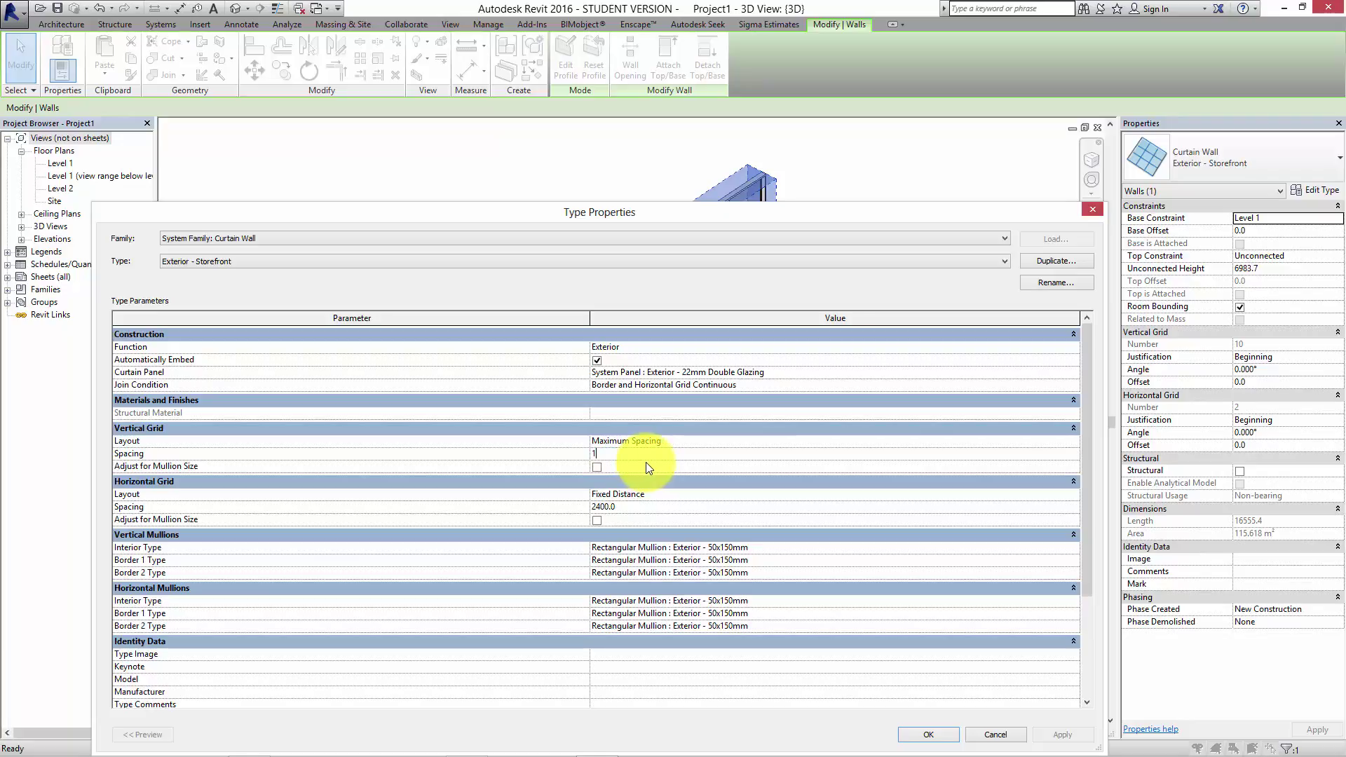
click(649, 499)
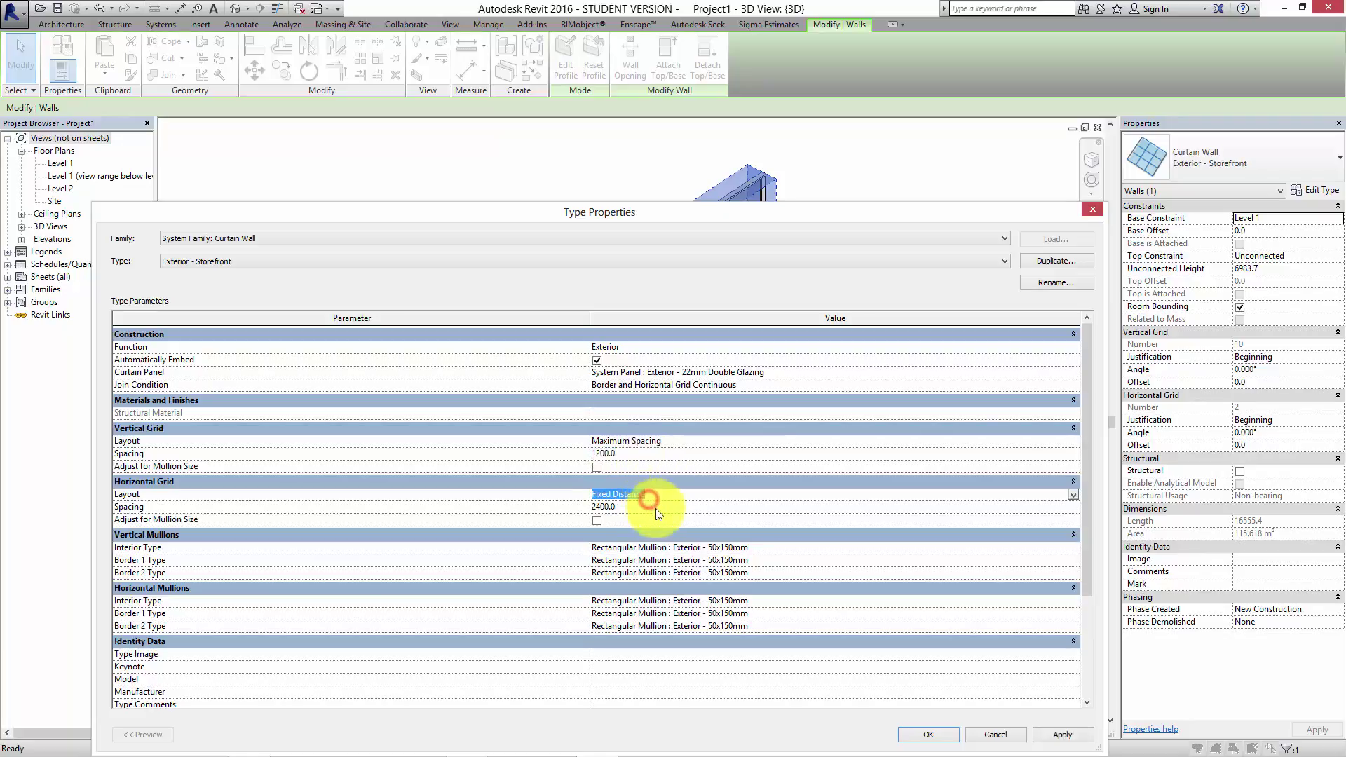
click(650, 506)
drag(891, 217, 834, 194)
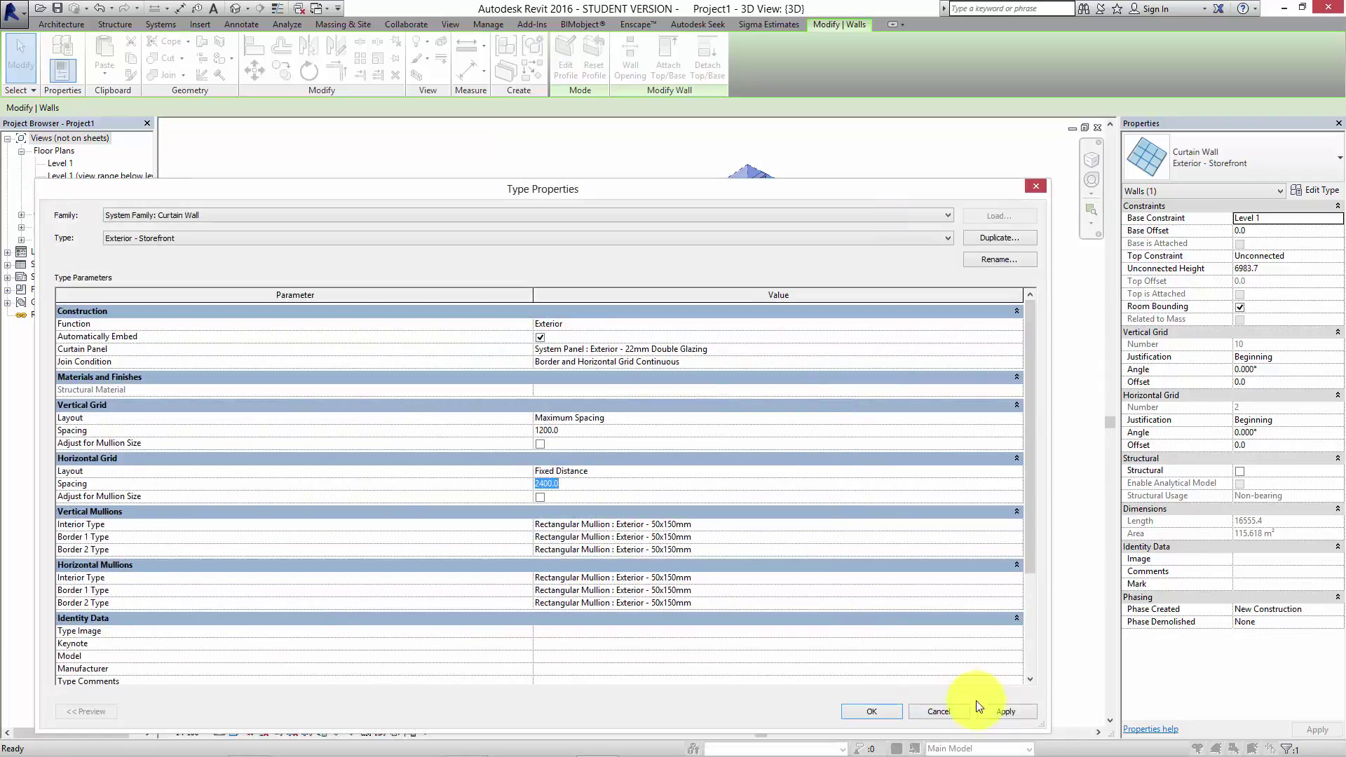
click(871, 711)
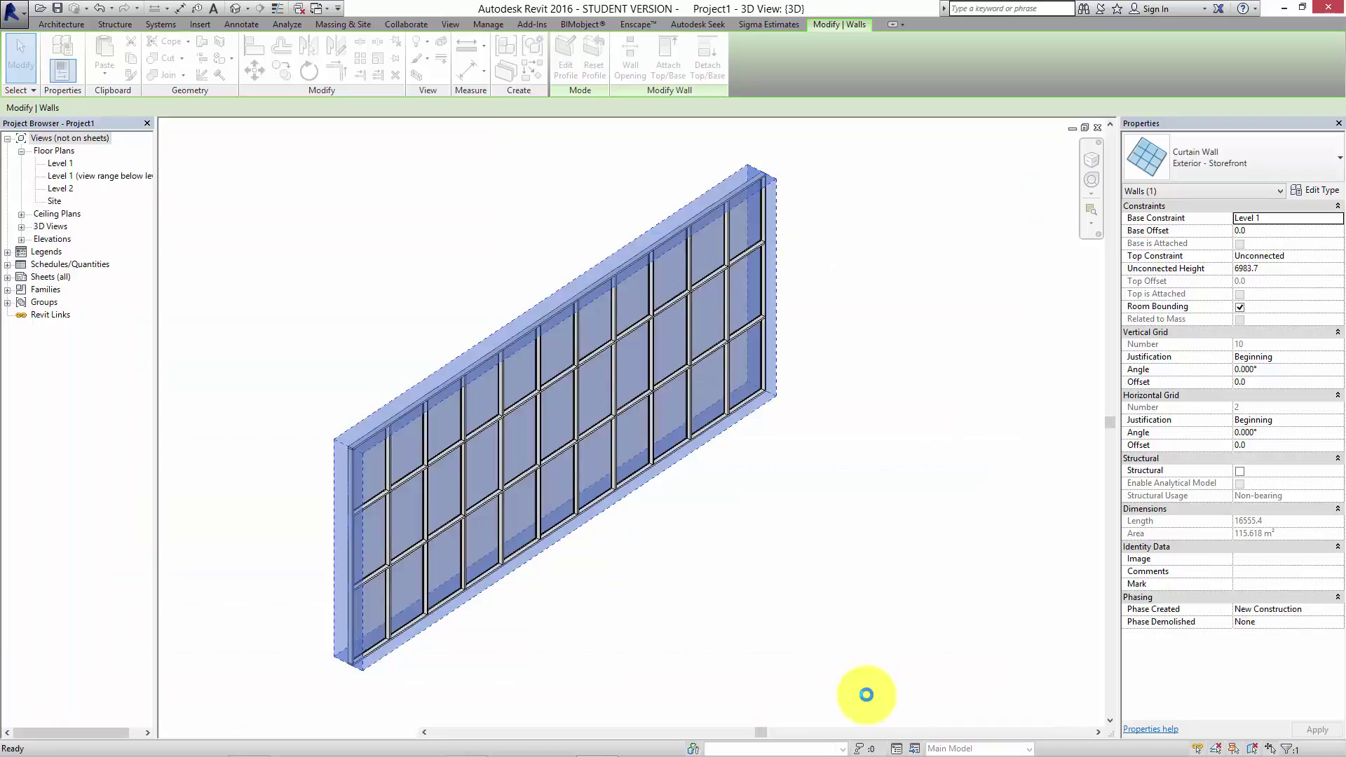
scroll(657, 504, up, 5)
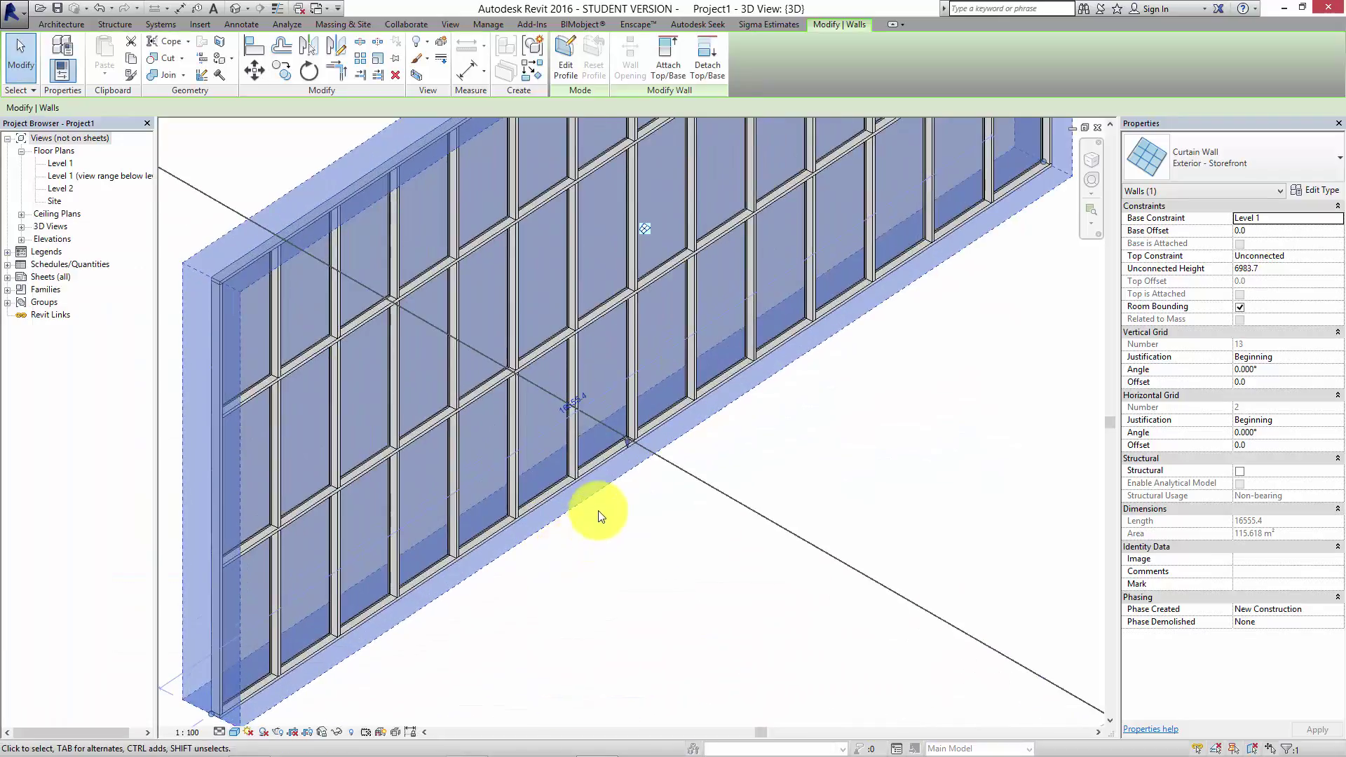
key(Escape)
scroll(799, 484, down, 8)
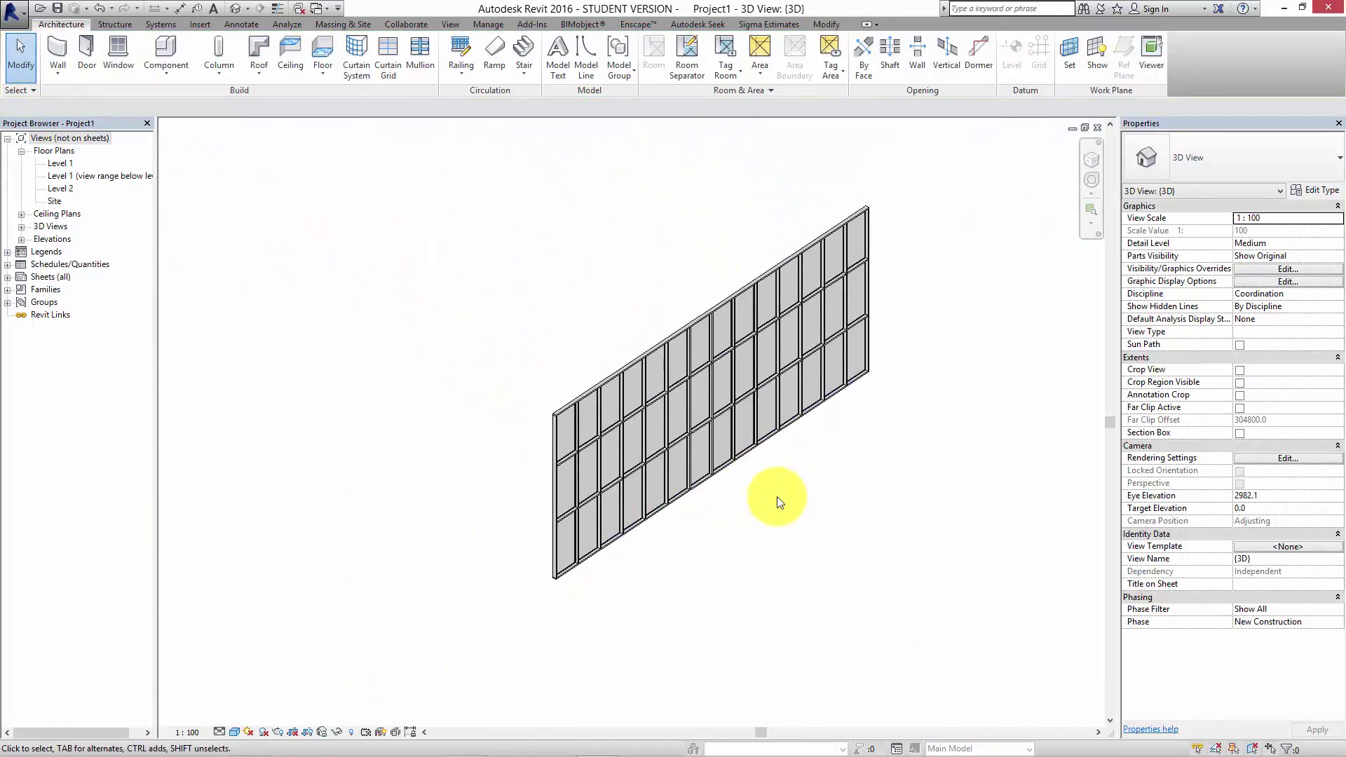
- Replace one glazing panel in the bottom row, near the middle of the storefront, with the Basic Wall type Exterior - 468mm Masonry / LW Concrete
scroll(694, 491, up, 4)
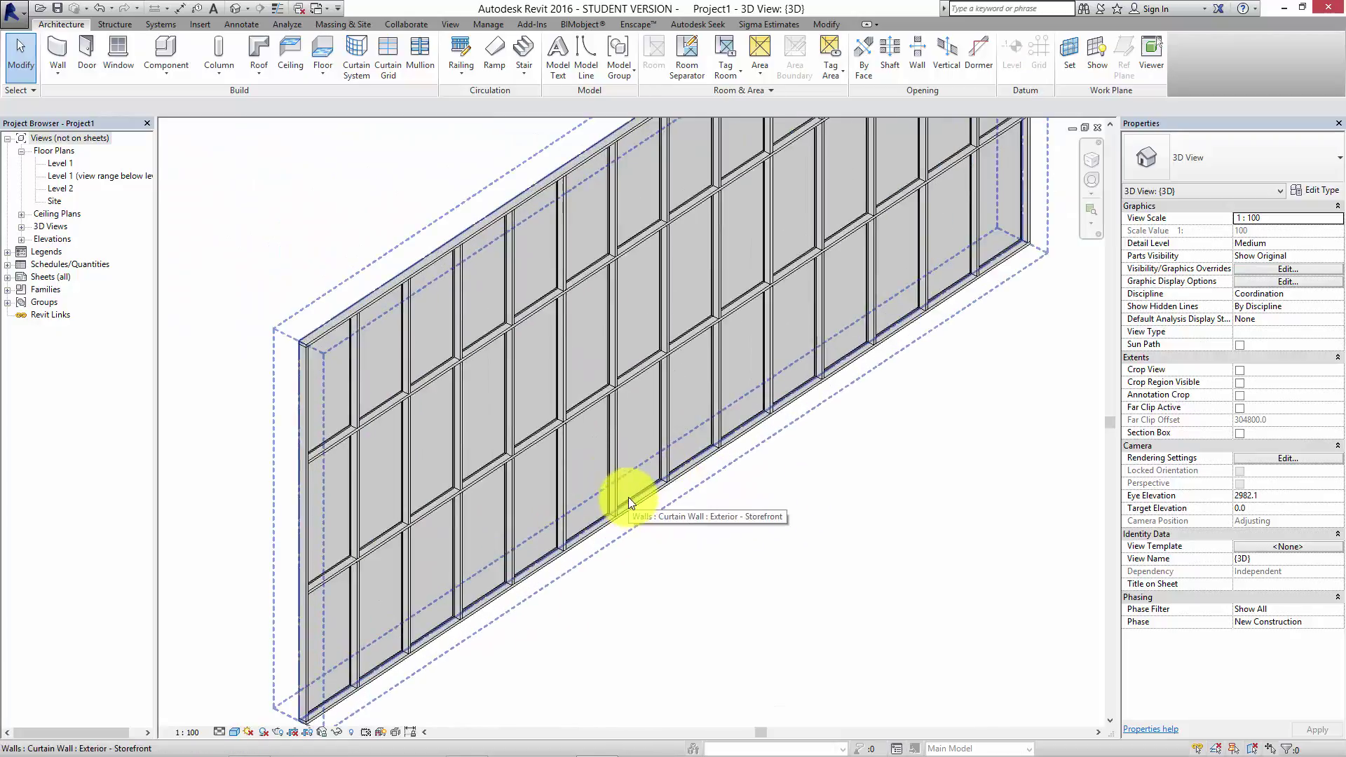
key(Tab)
key(Tab)
key(Tab)
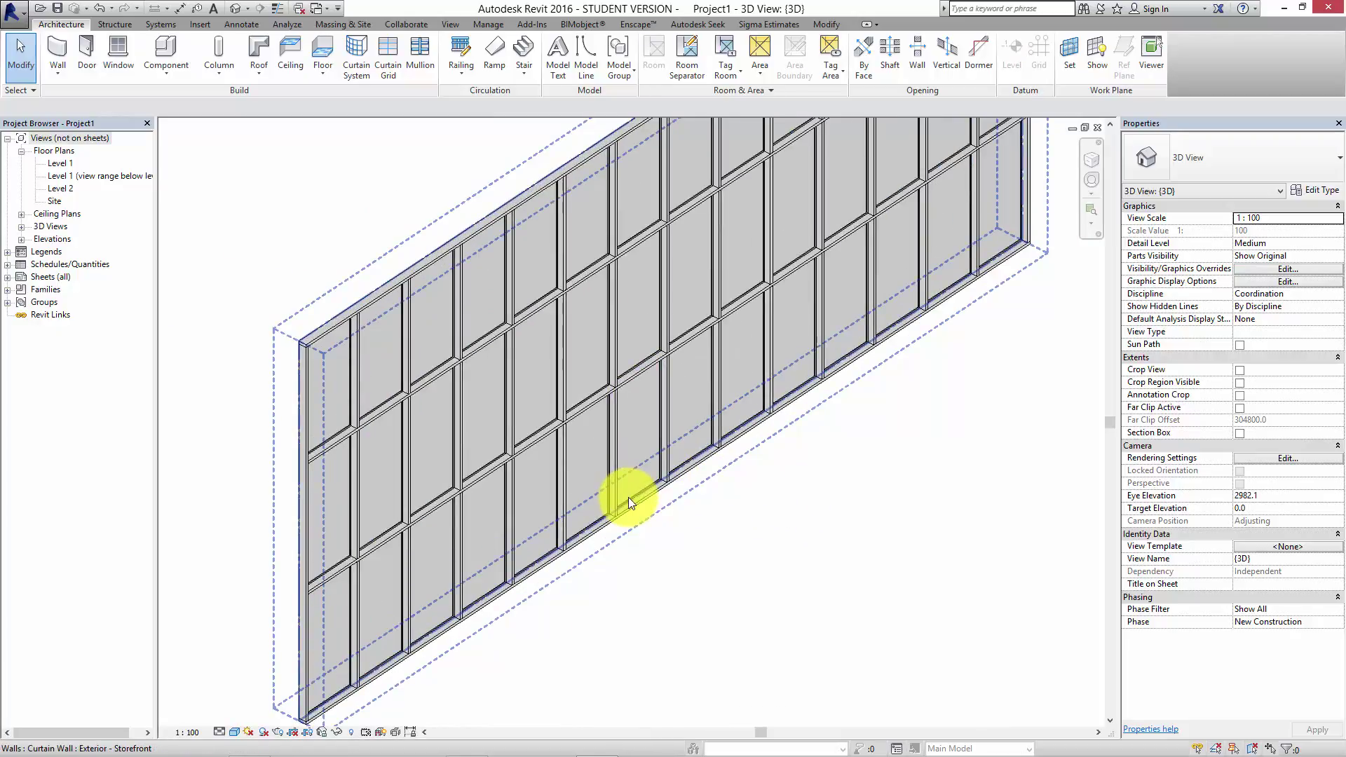
key(Tab)
key(Tab)
key(Tab)
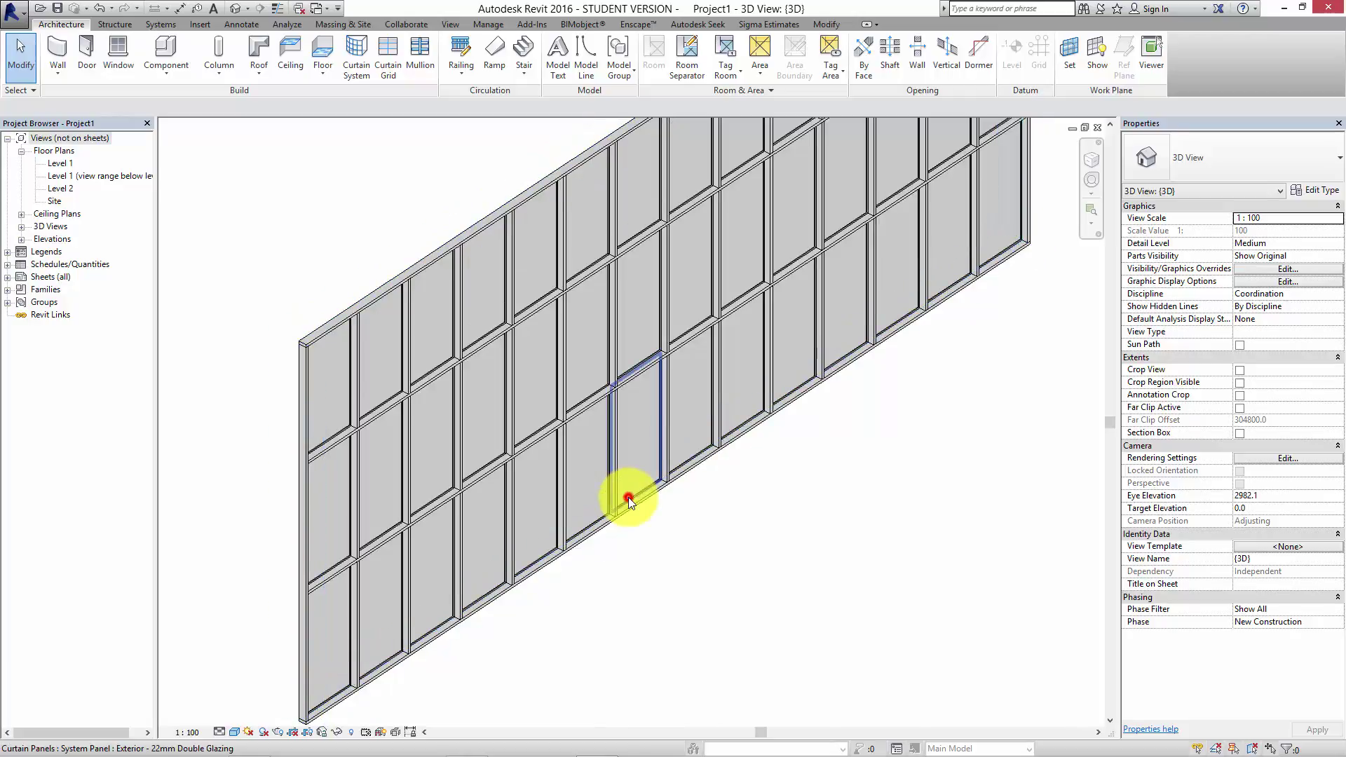
click(631, 493)
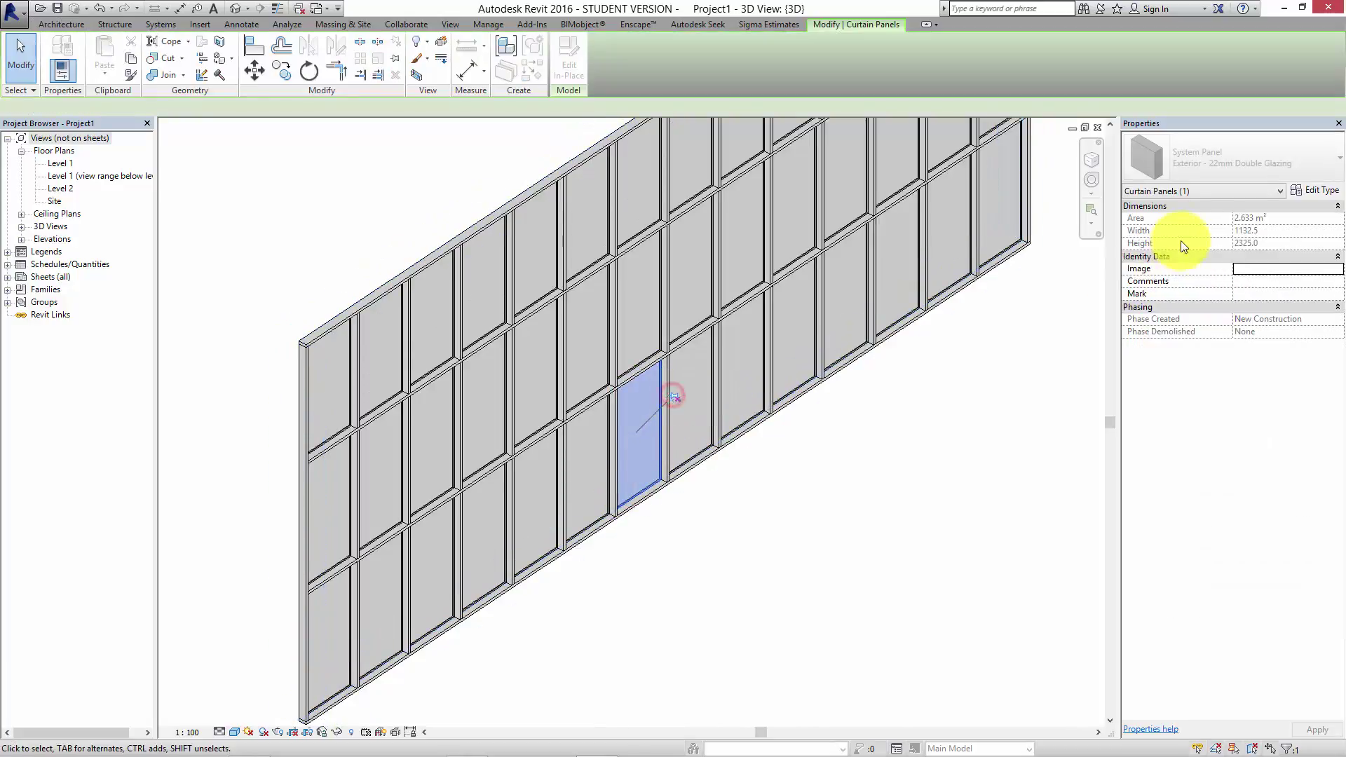
click(1256, 167)
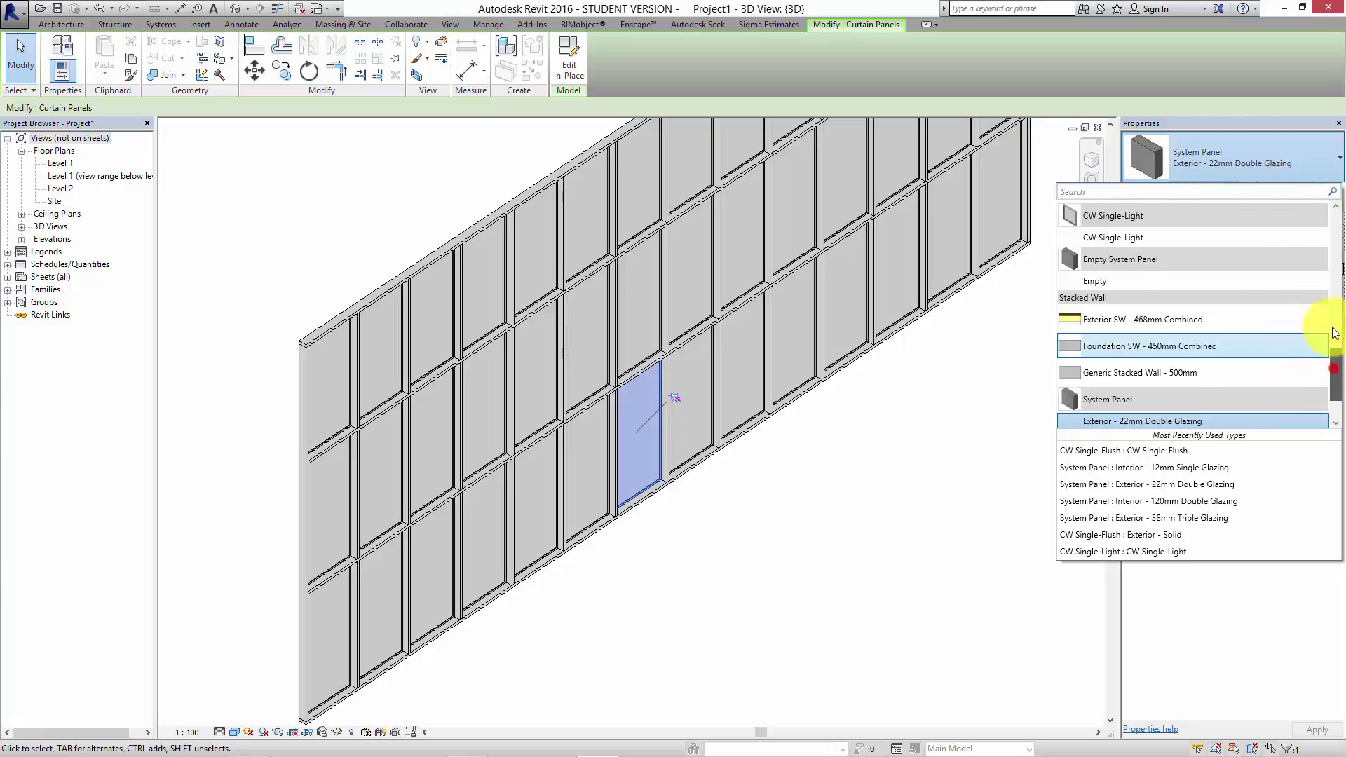
drag(1332, 368, 1329, 210)
click(1193, 281)
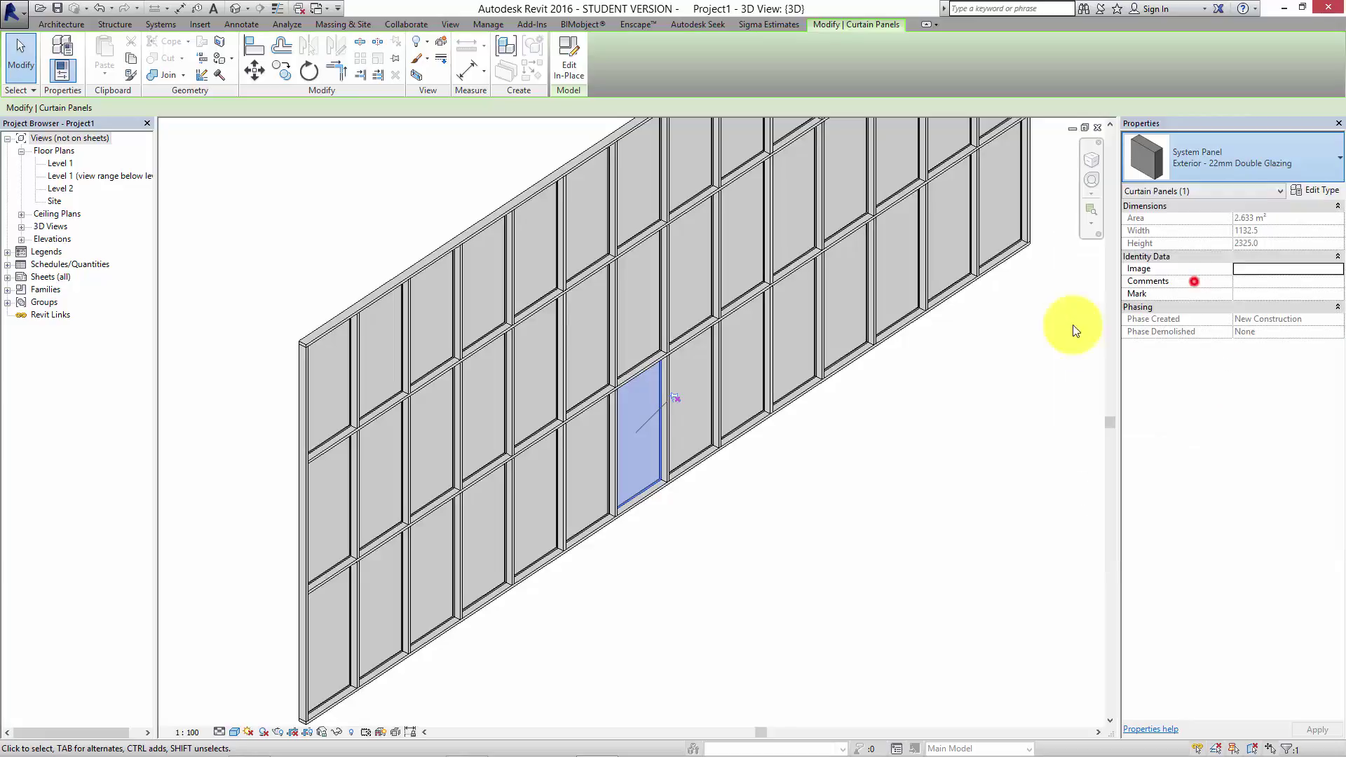
click(846, 455)
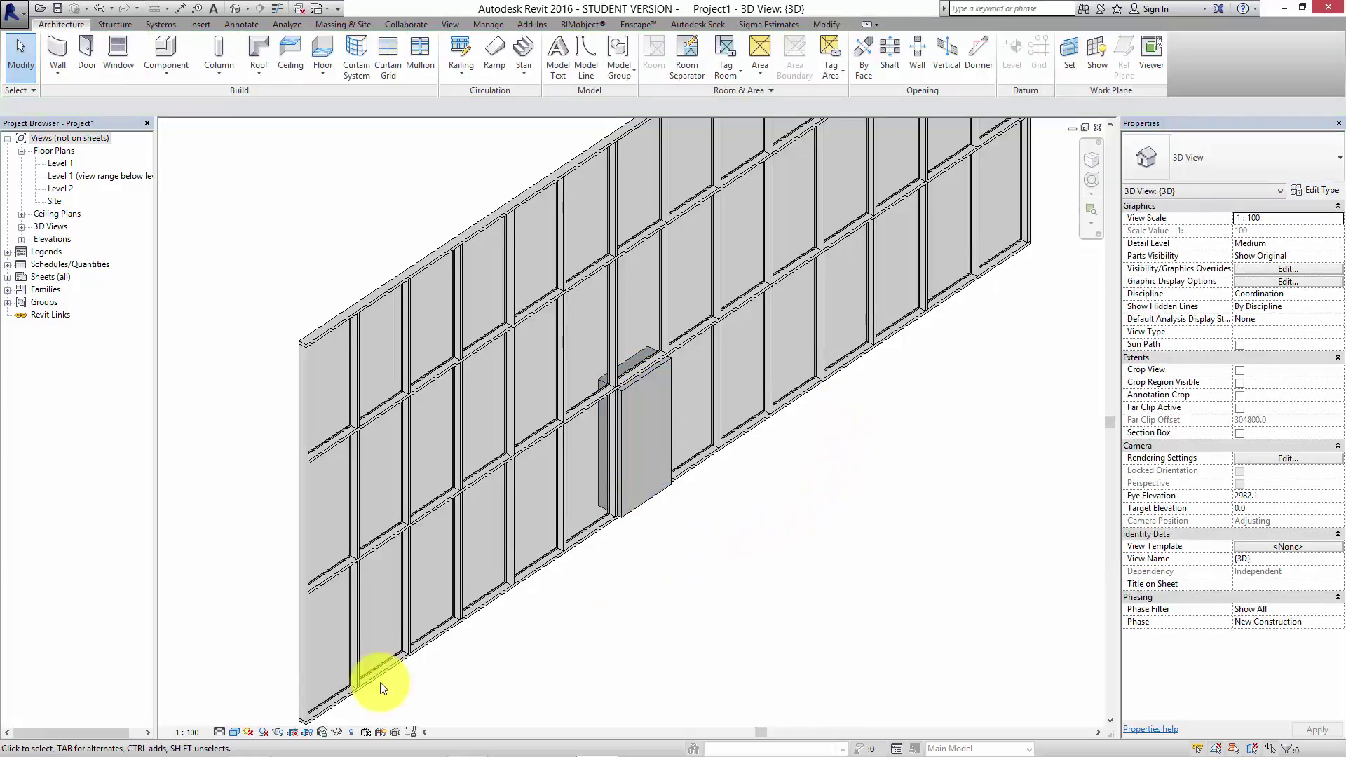
- Set the 3D view's visual style to Realistic and show the masonry panel's textured face
click(242, 729)
click(245, 700)
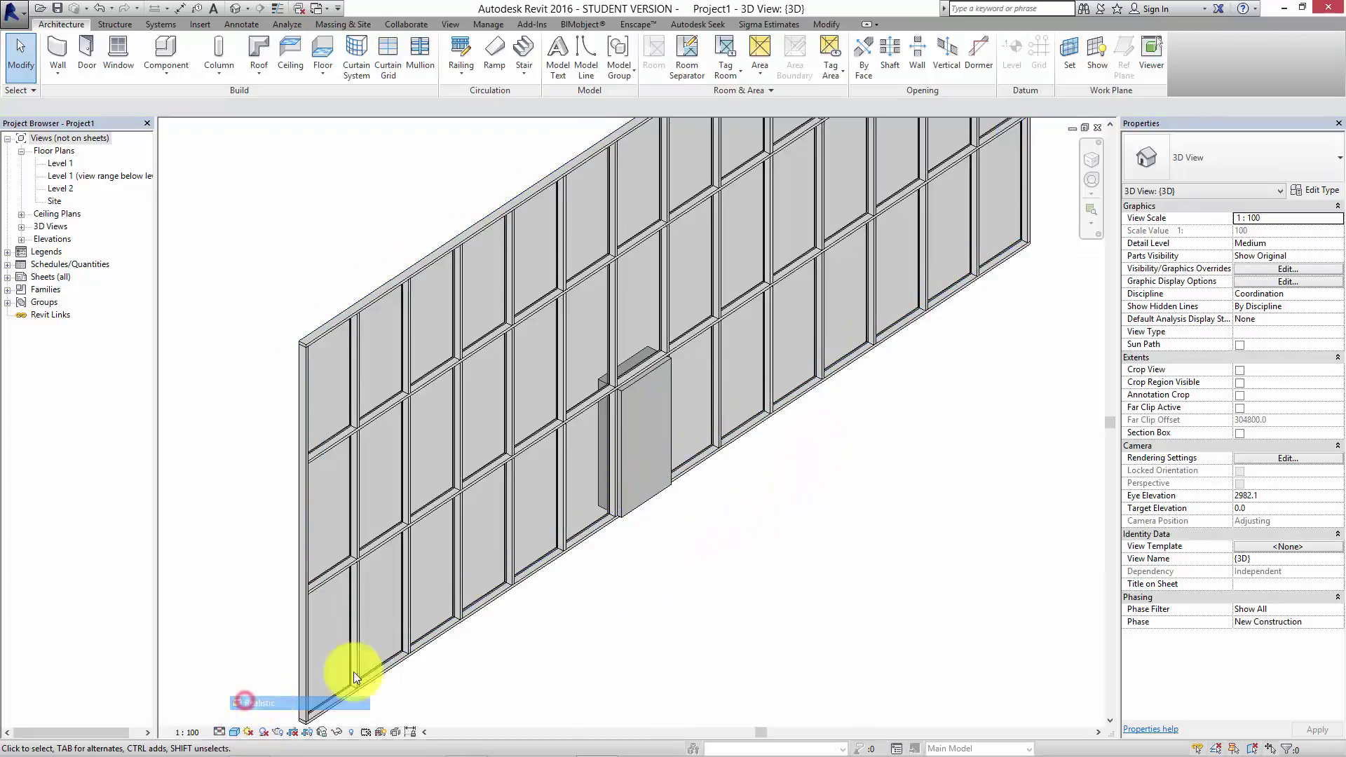
shift+middle_drag(677, 523, 727, 512)
scroll(649, 453, up, 5)
scroll(650, 452, down, 5)
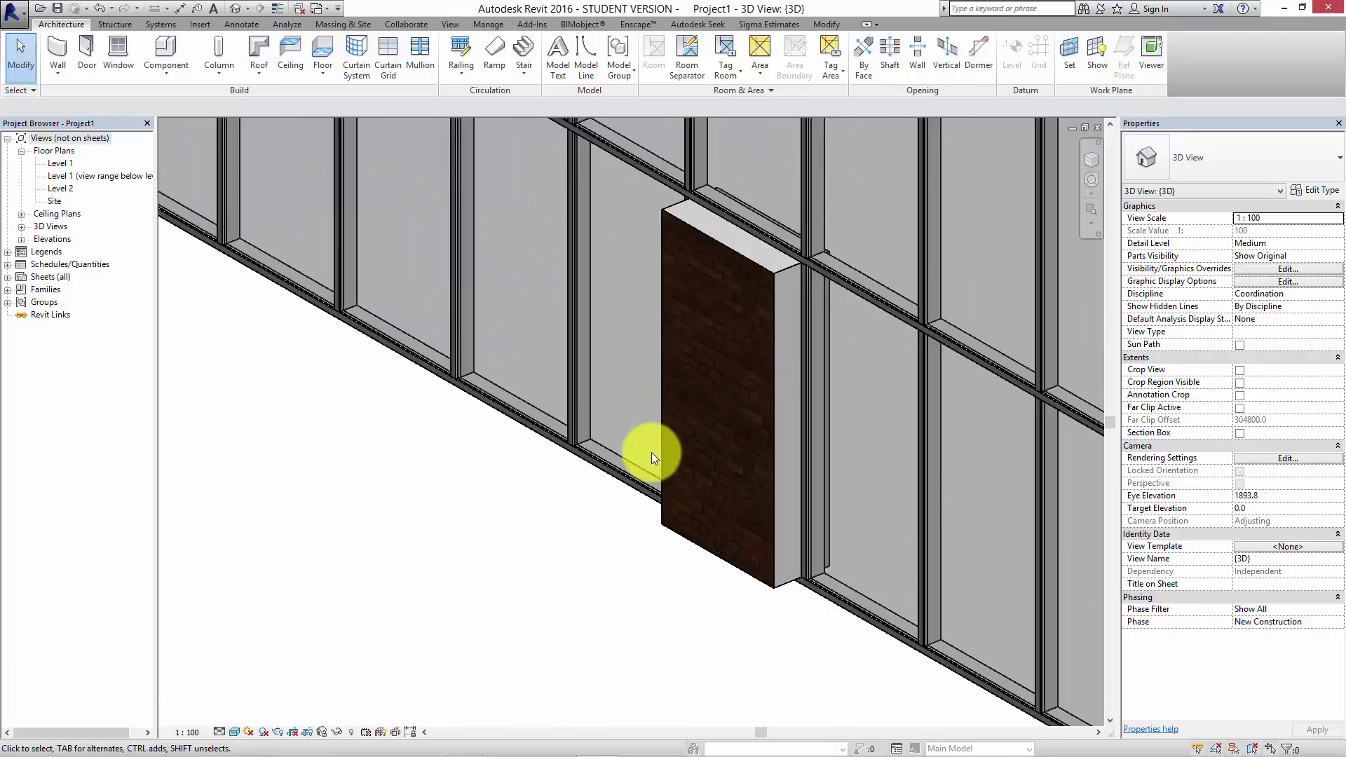
- Examine the masonry infill panel and the surrounding storefront curtain wall from both sides
middle_drag(622, 489, 664, 554)
scroll(666, 553, down, 2)
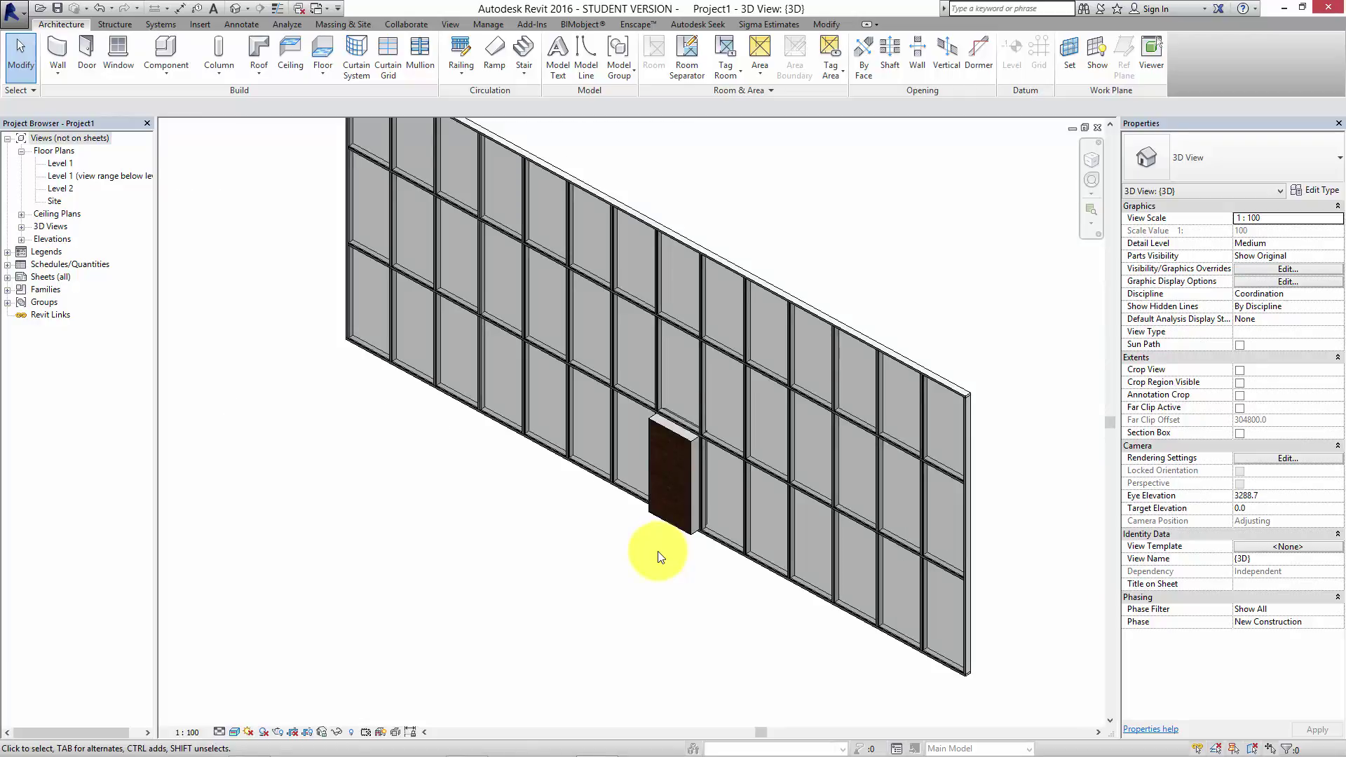
scroll(771, 532, up, 4)
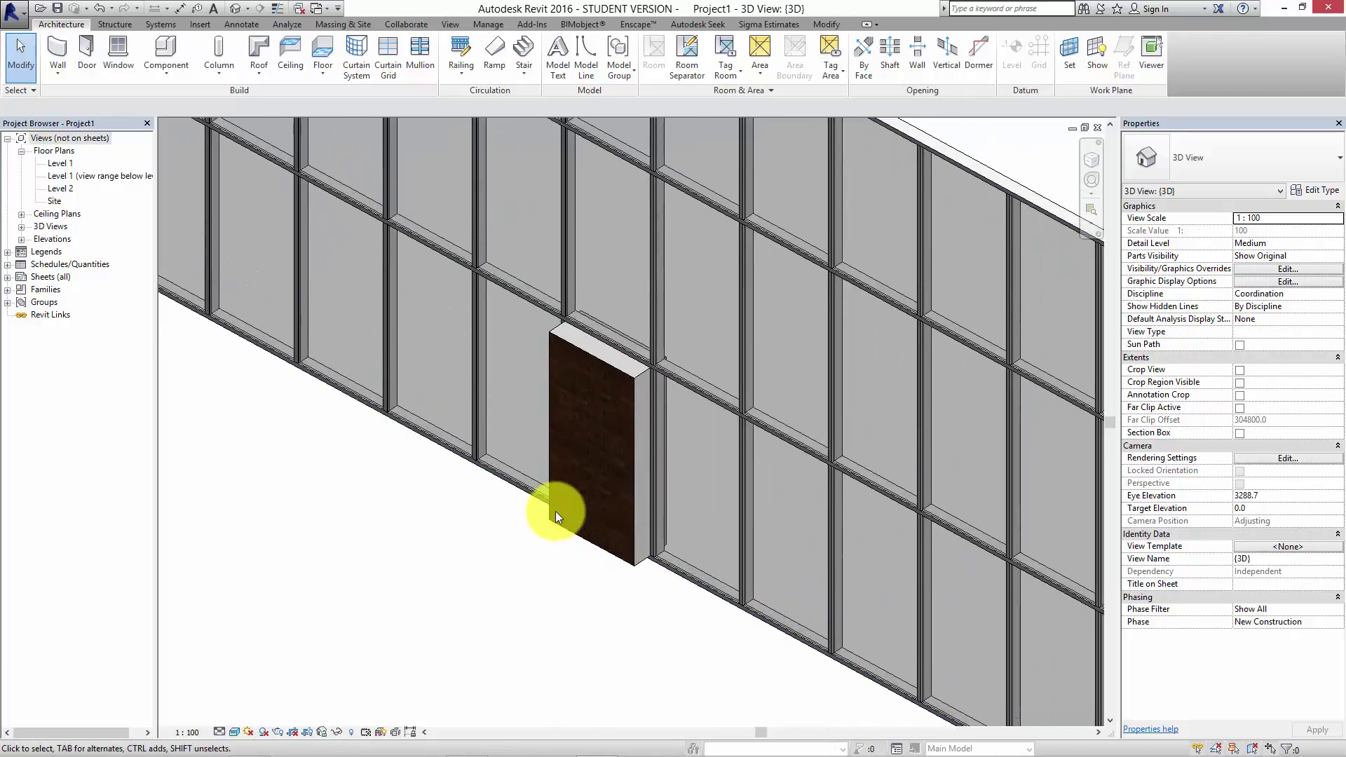
scroll(557, 484, down, 2)
shift+middle_drag(591, 519, 493, 449)
scroll(494, 448, down, 1)
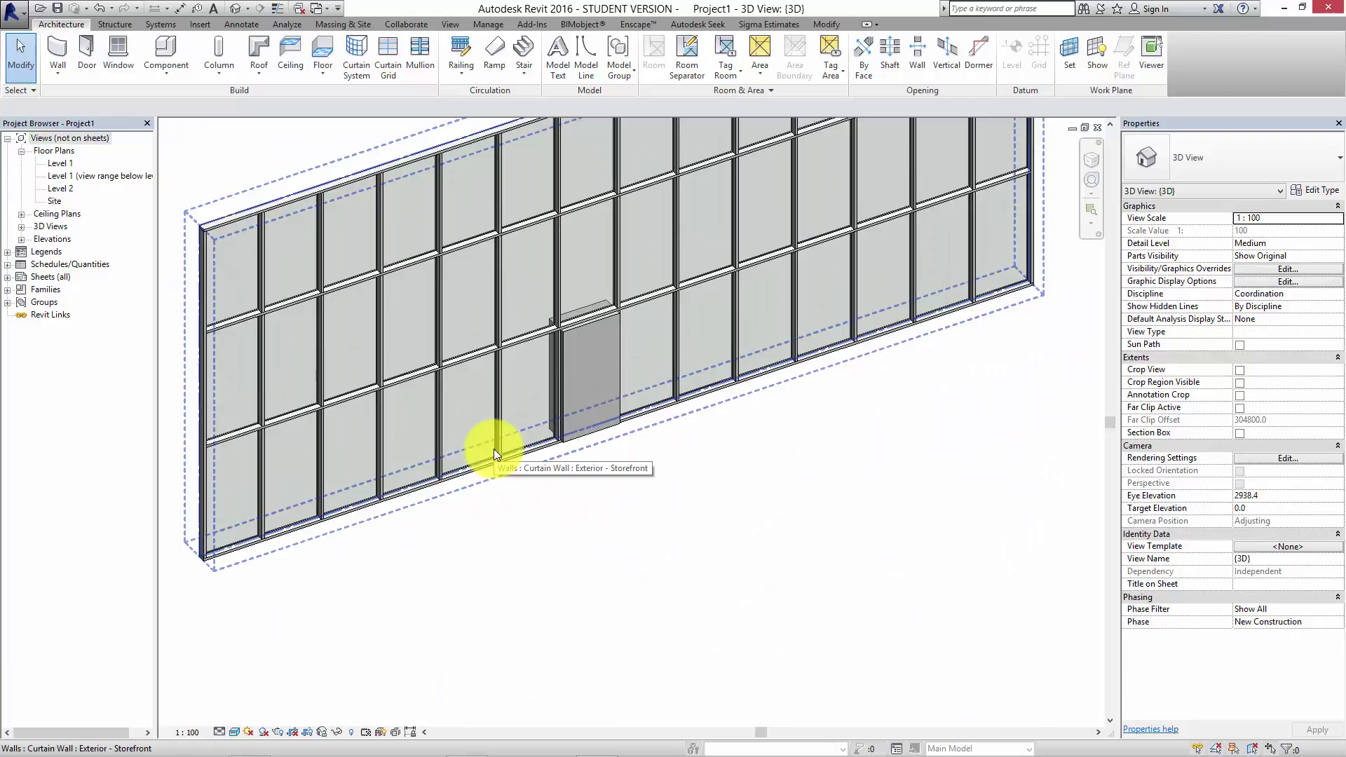
shift+middle_drag(472, 371, 465, 535)
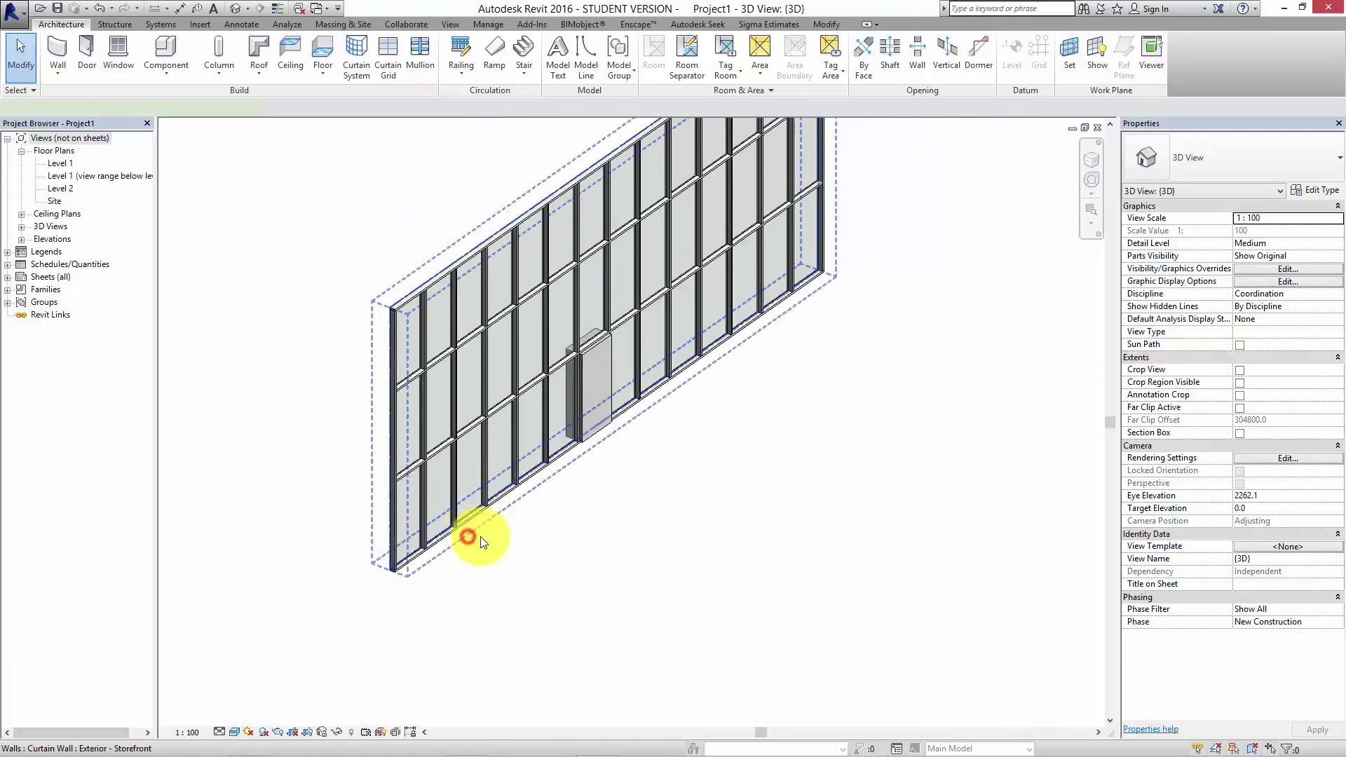
click(500, 472)
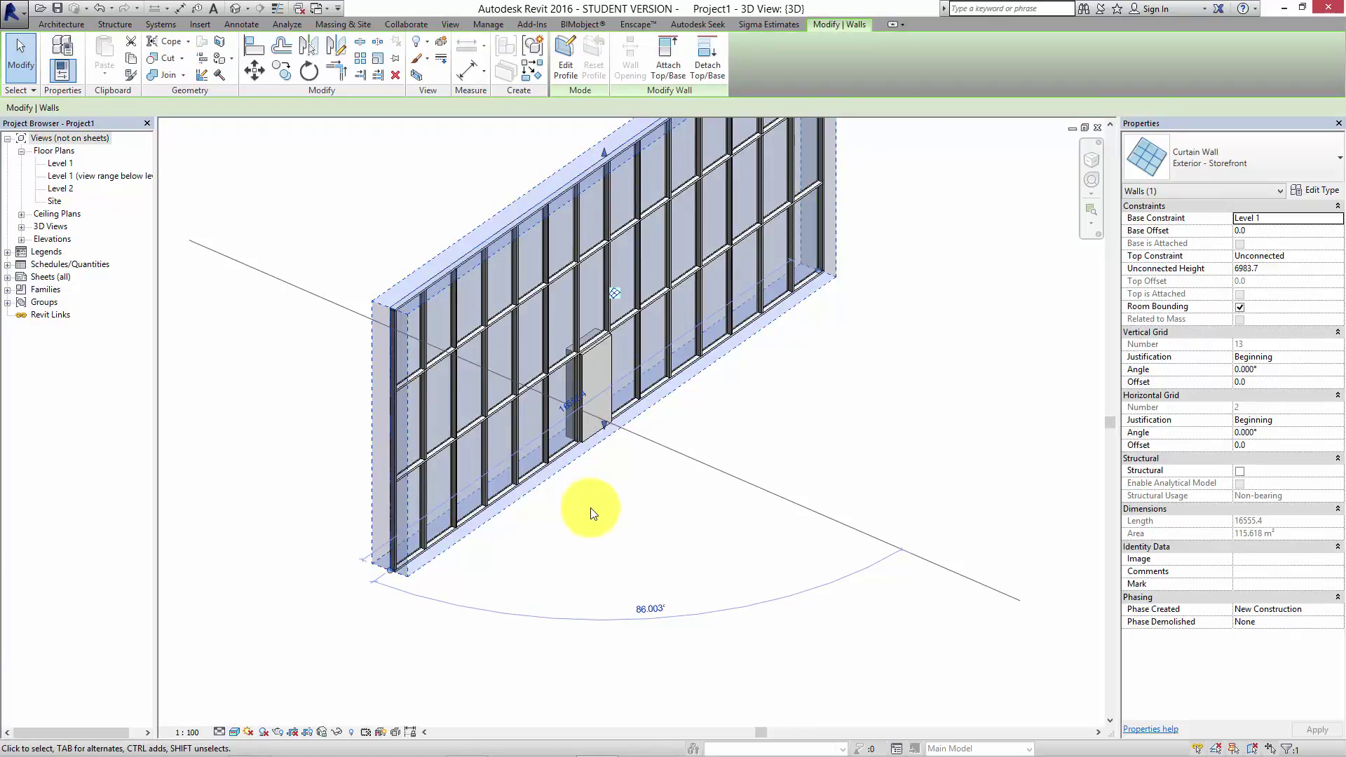
scroll(703, 516, up, 3)
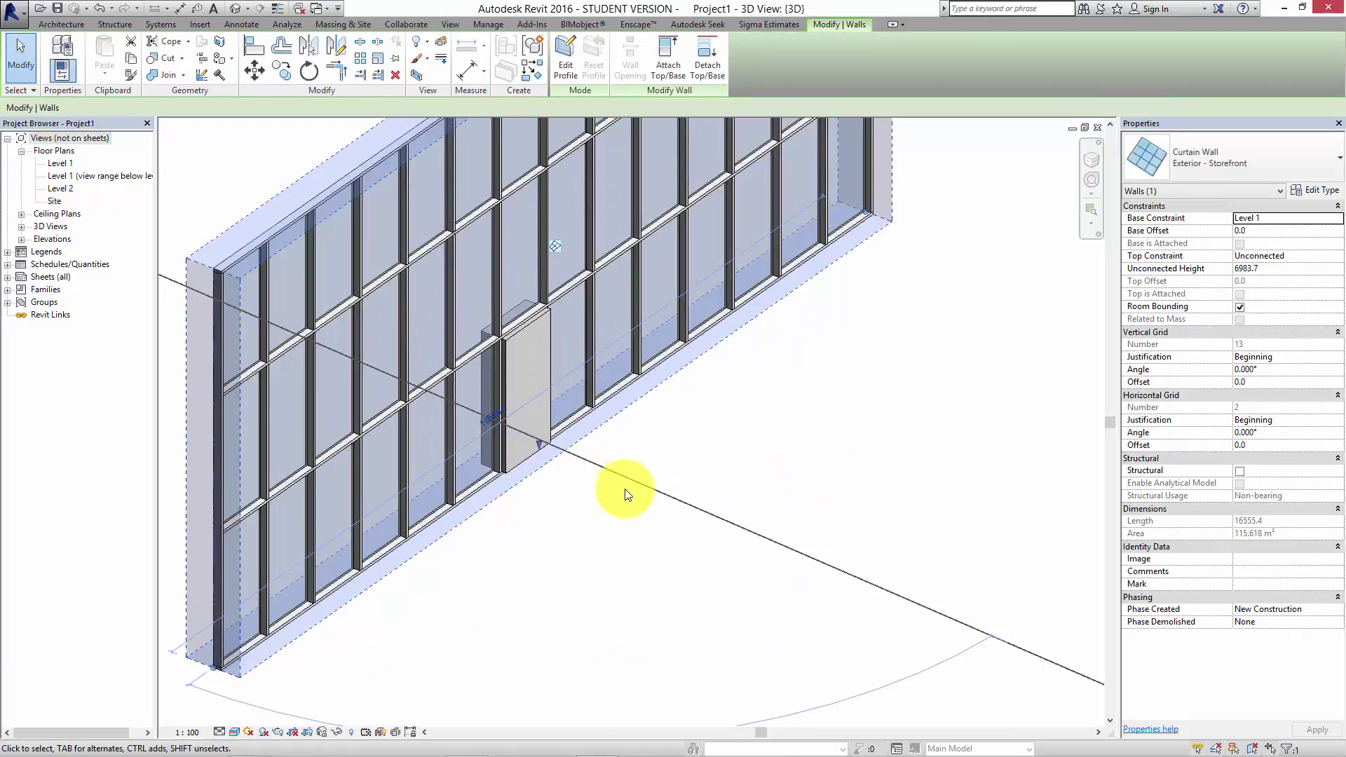
click(747, 458)
- Draw a straight Exterior - Curtain Wall about 14611 mm long on Level 1, beside the storefront wall and roughly parallel to it
scroll(774, 470, down, 3)
middle_drag(806, 460, 611, 542)
middle_drag(732, 528, 653, 511)
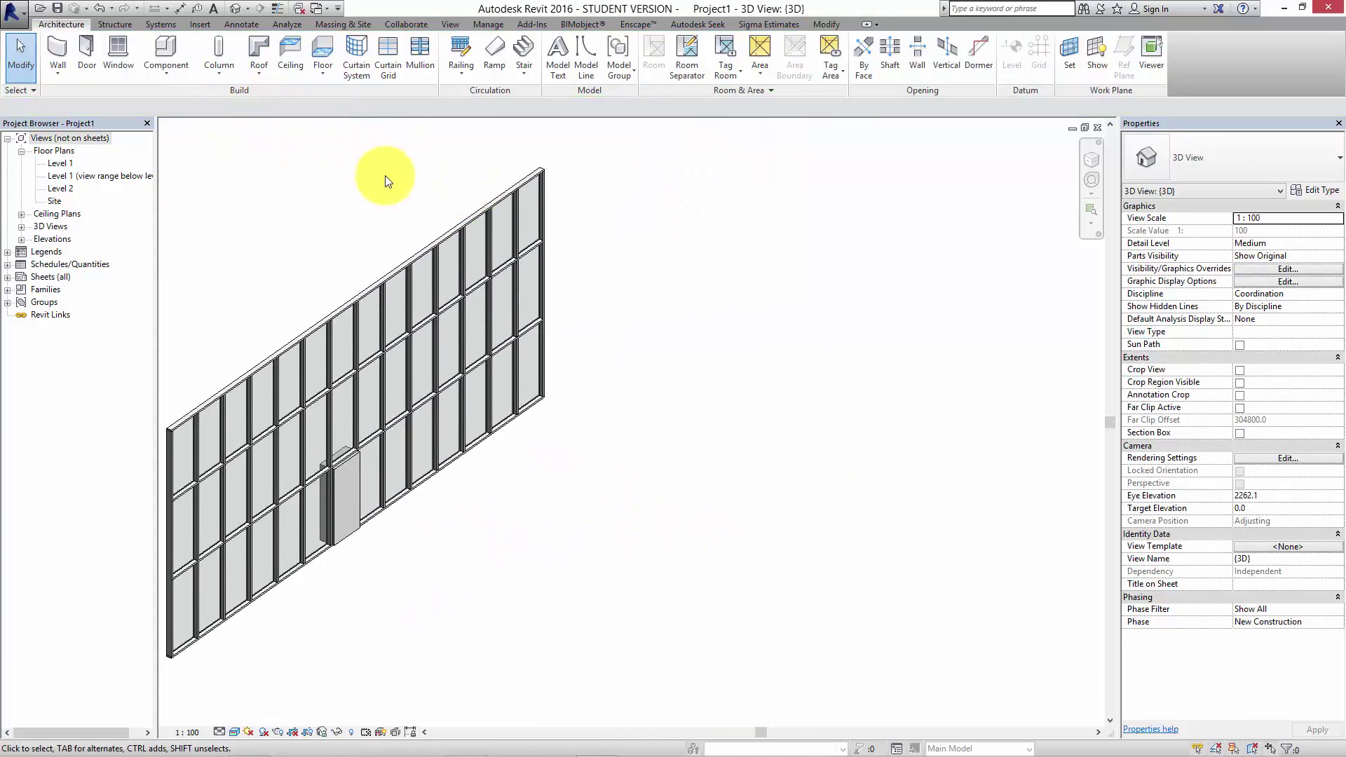
click(56, 46)
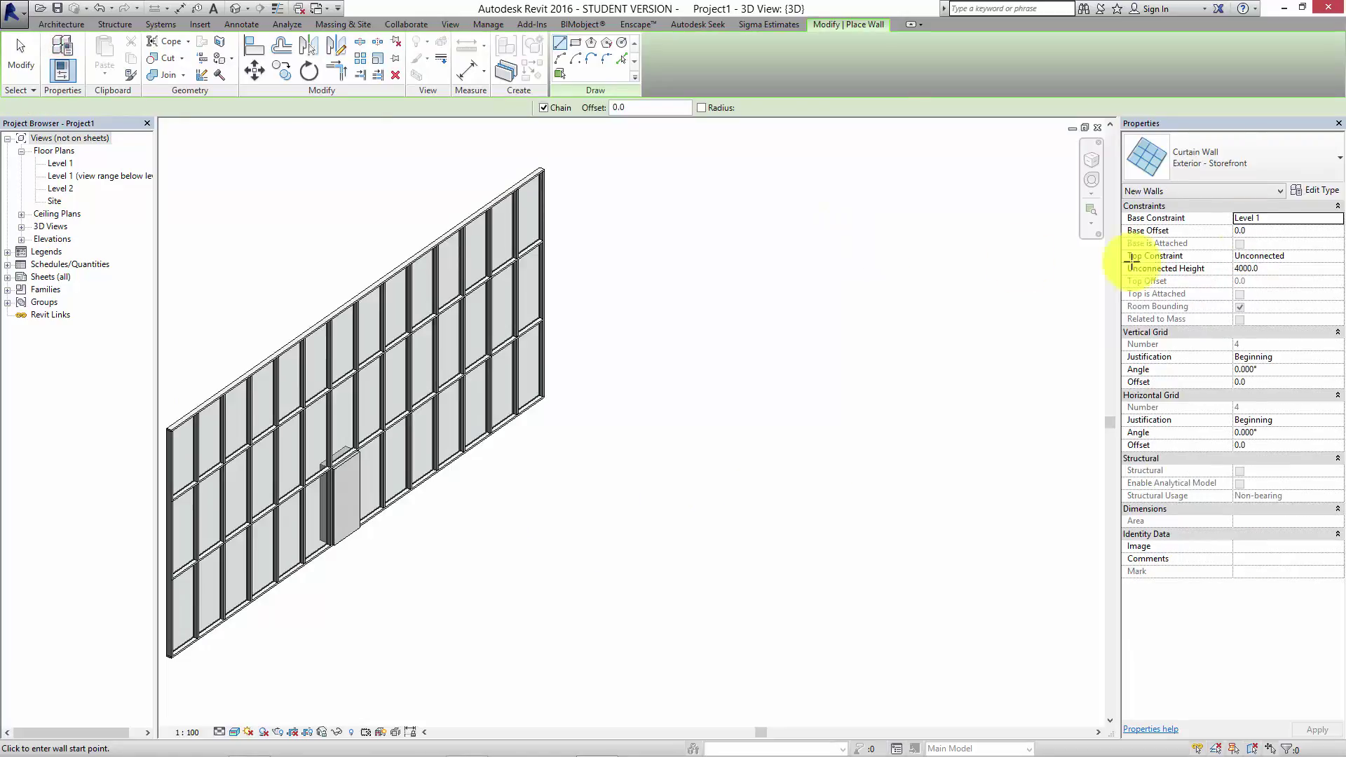
click(1304, 161)
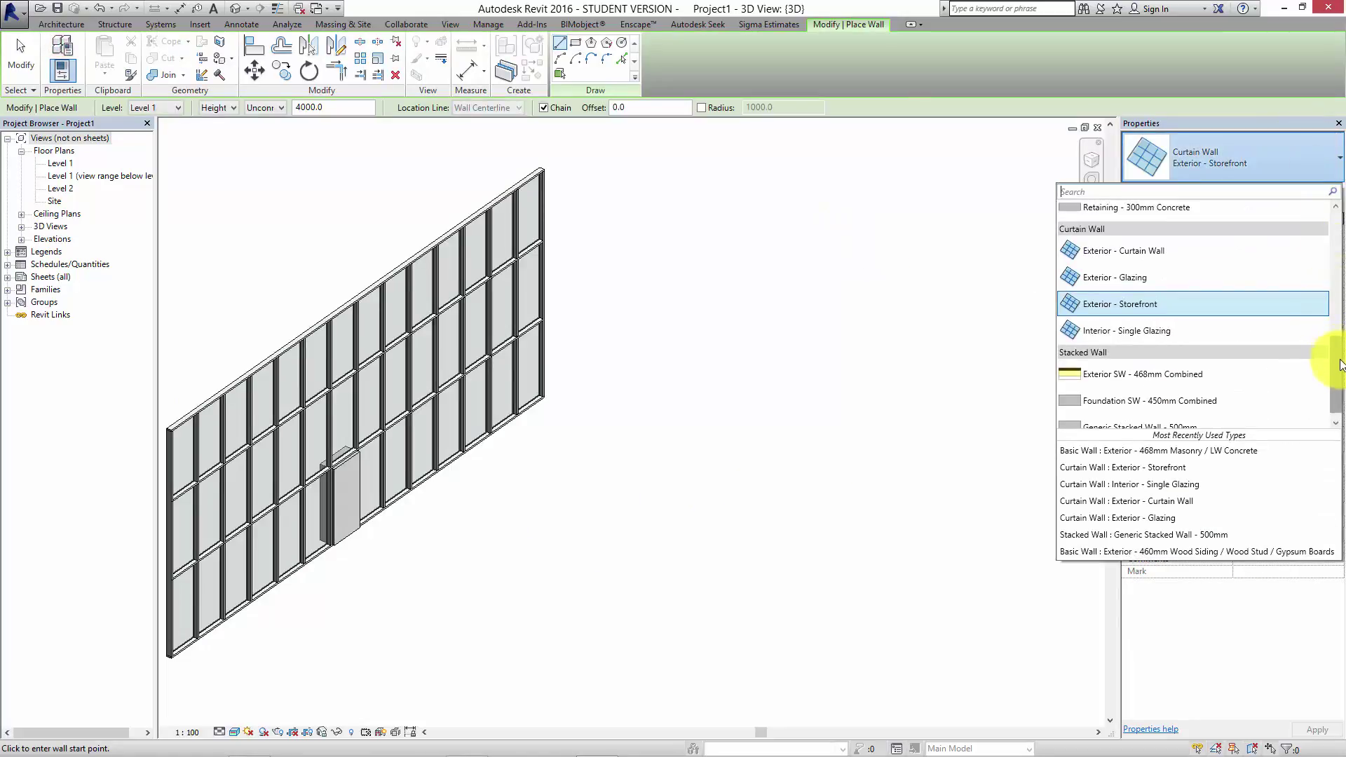
scroll(1335, 365, down, 1)
click(1166, 237)
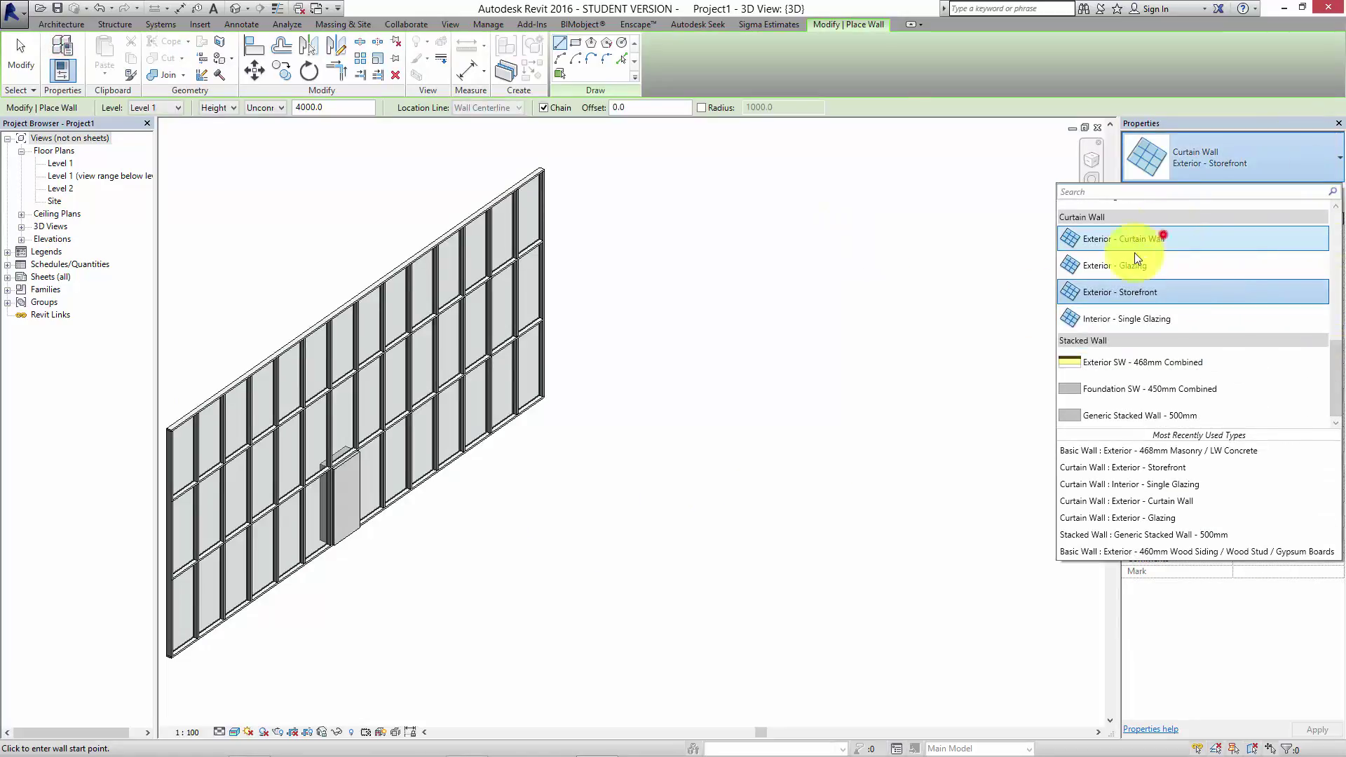
click(690, 566)
click(1013, 334)
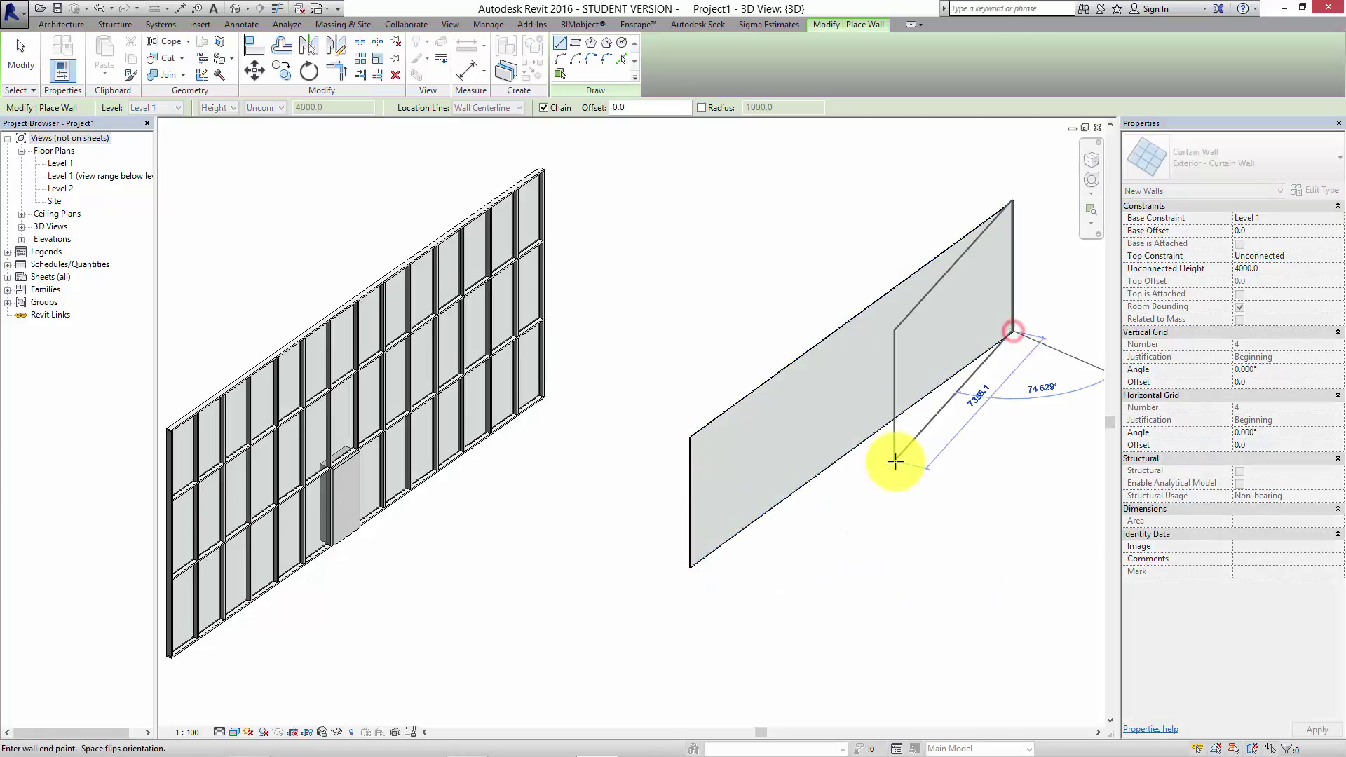
key(Escape)
key(Escape)
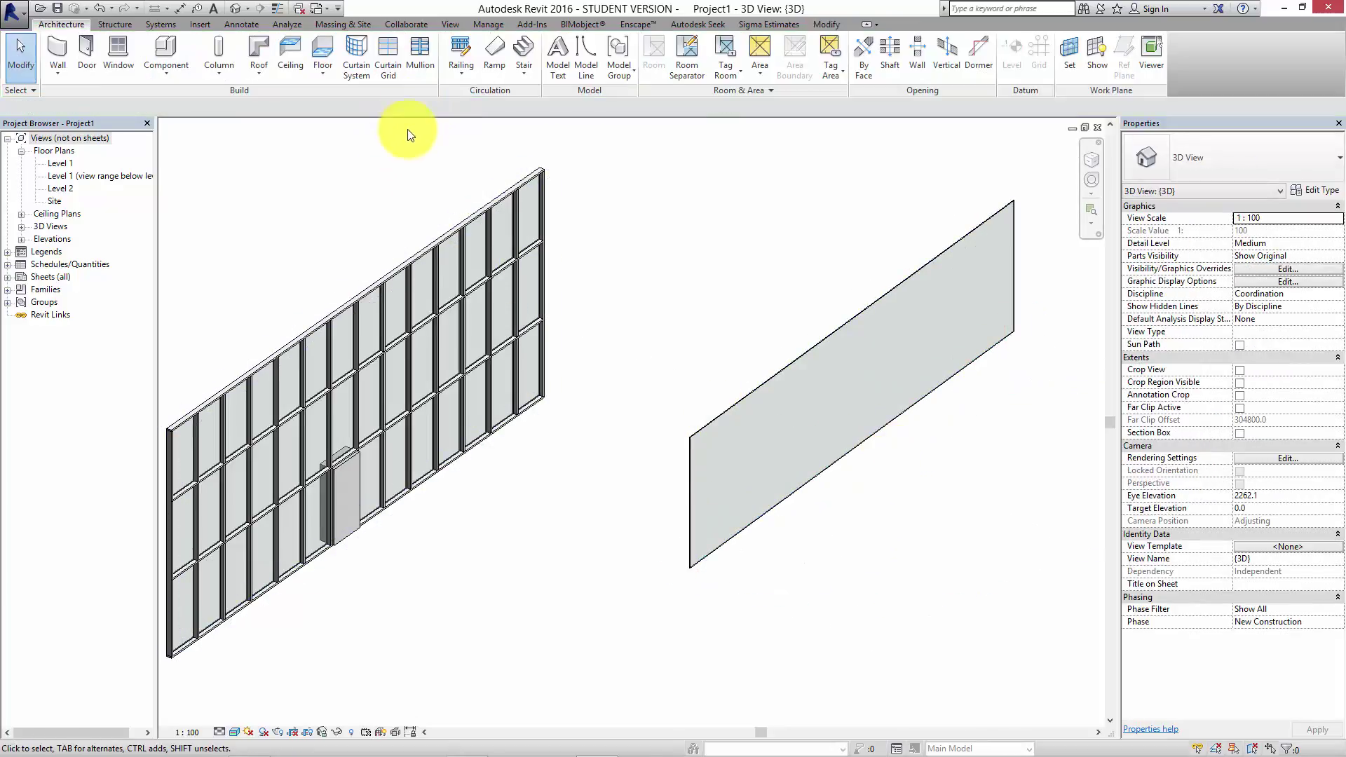
- Place three full-height vertical curtain grid lines on the new curtain wall, about 2505 mm and 2629 mm apart
click(387, 57)
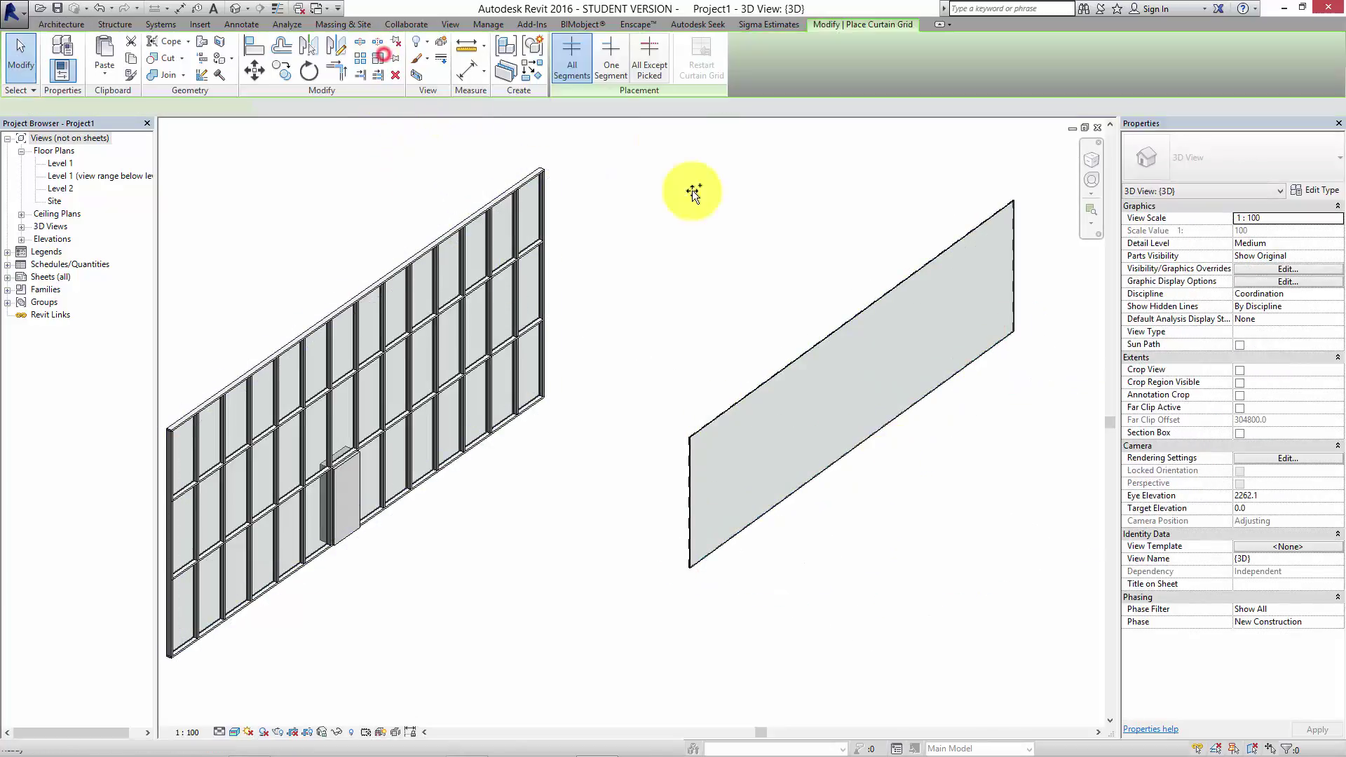
click(723, 413)
click(779, 377)
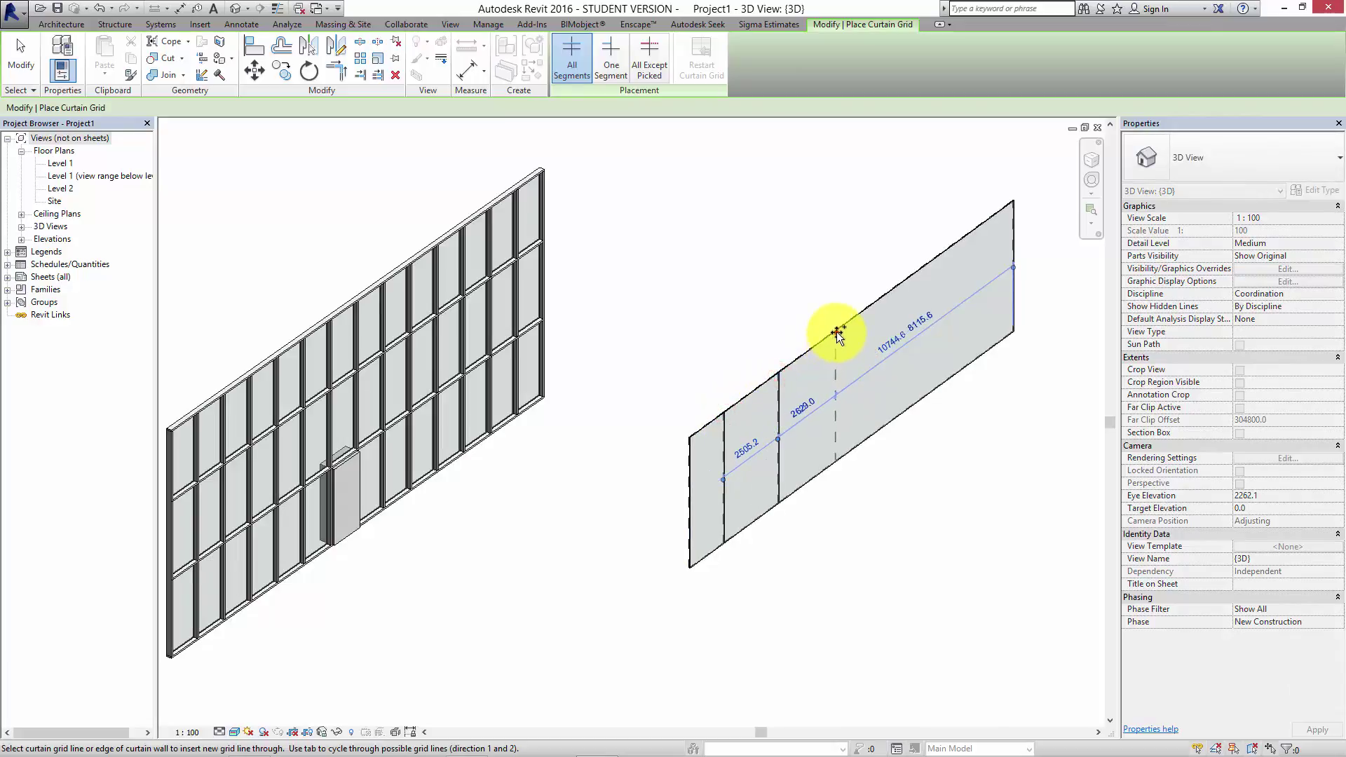
click(836, 331)
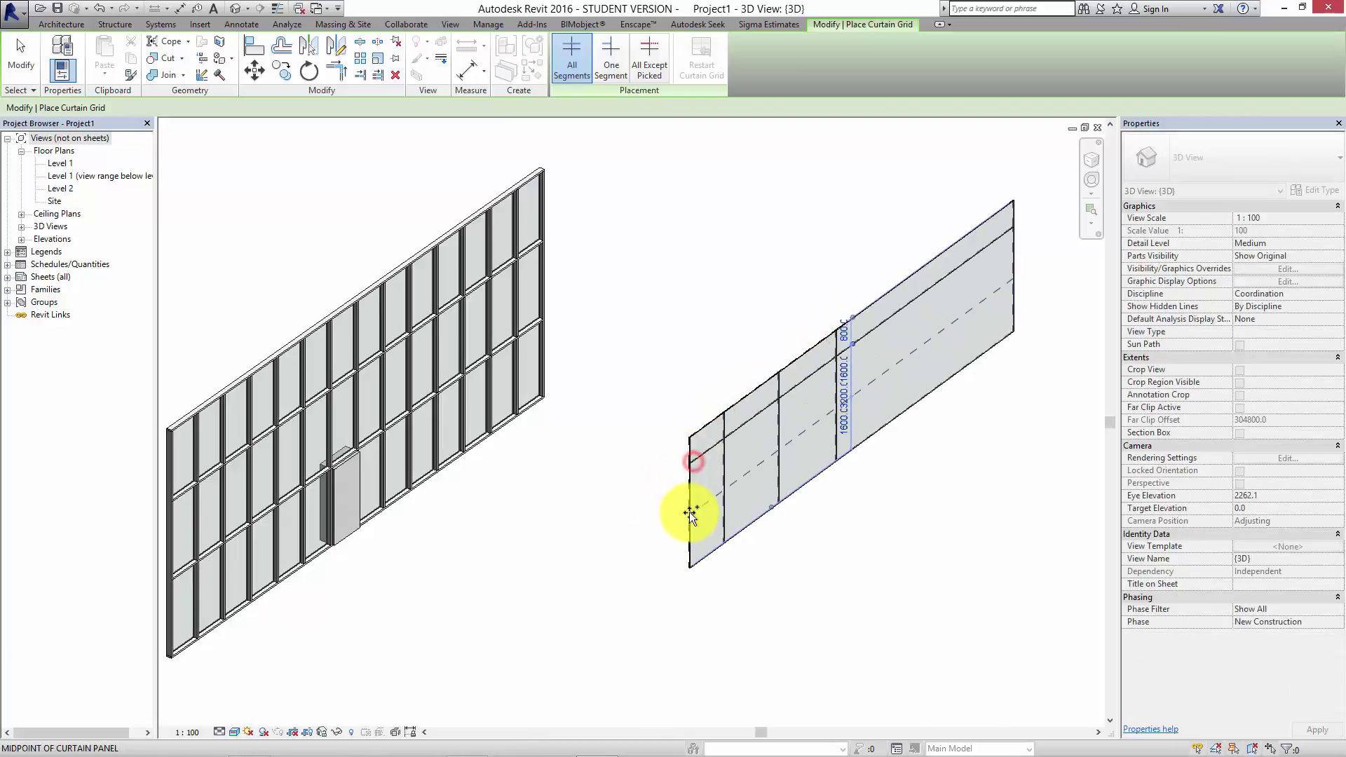
- Add horizontal grid lines 800 mm below the top and 1600 mm above the base, plus a fourth vertical line about 2006 mm past the third
click(694, 461)
click(726, 486)
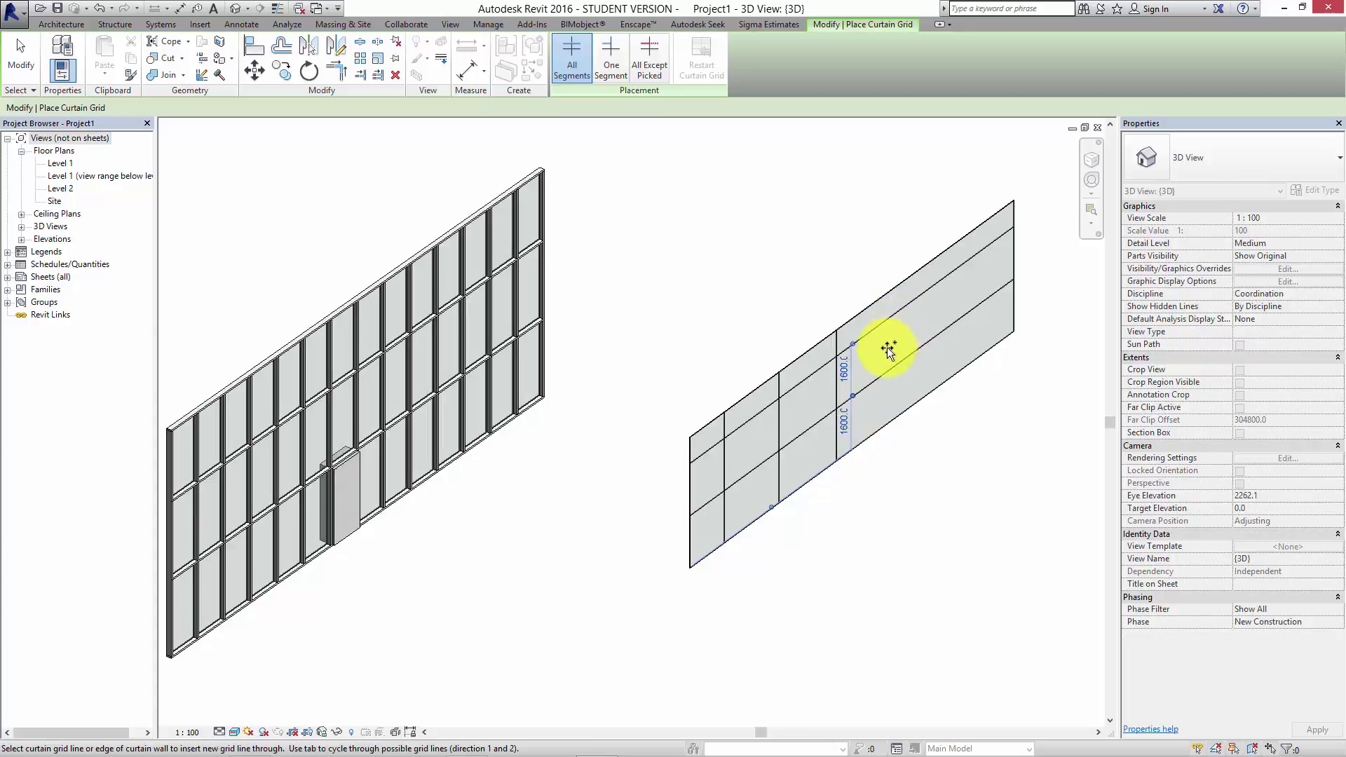
click(881, 312)
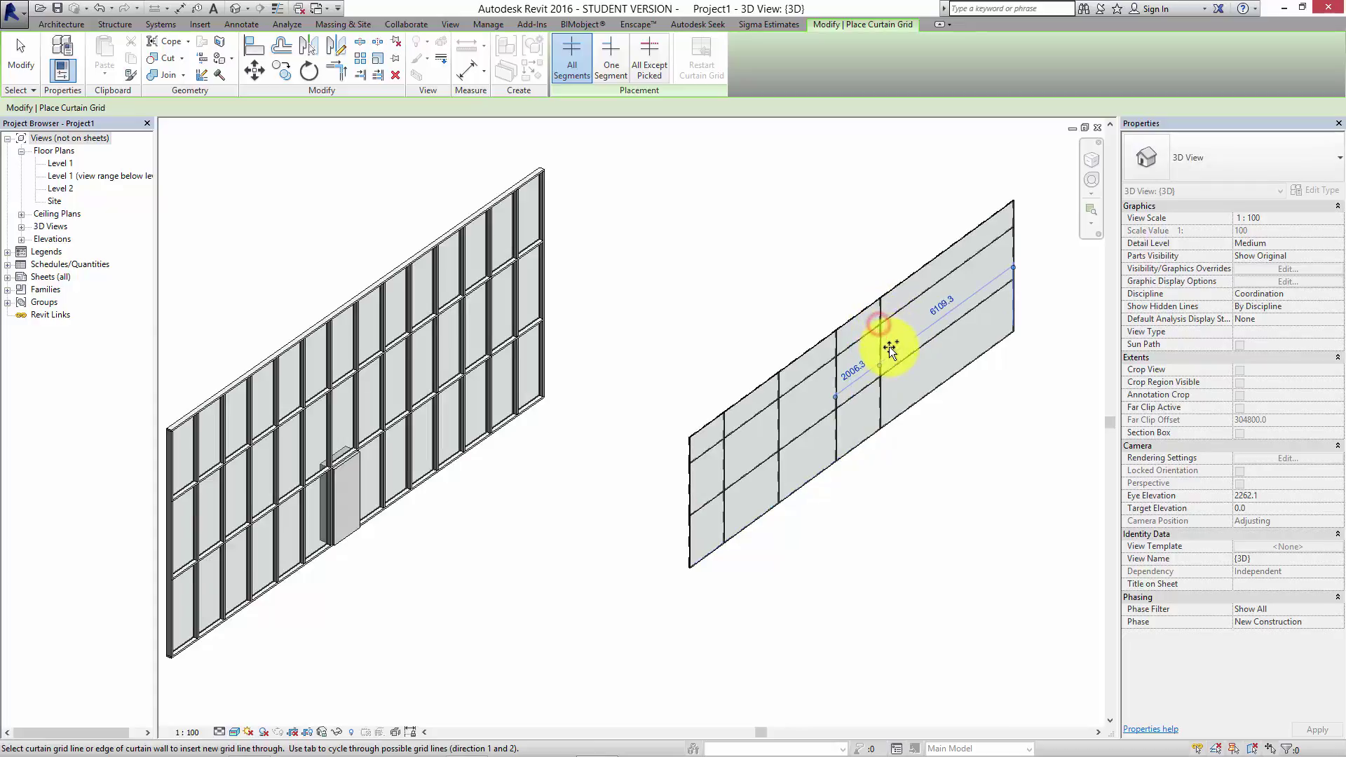
key(Escape)
key(Escape)
click(889, 282)
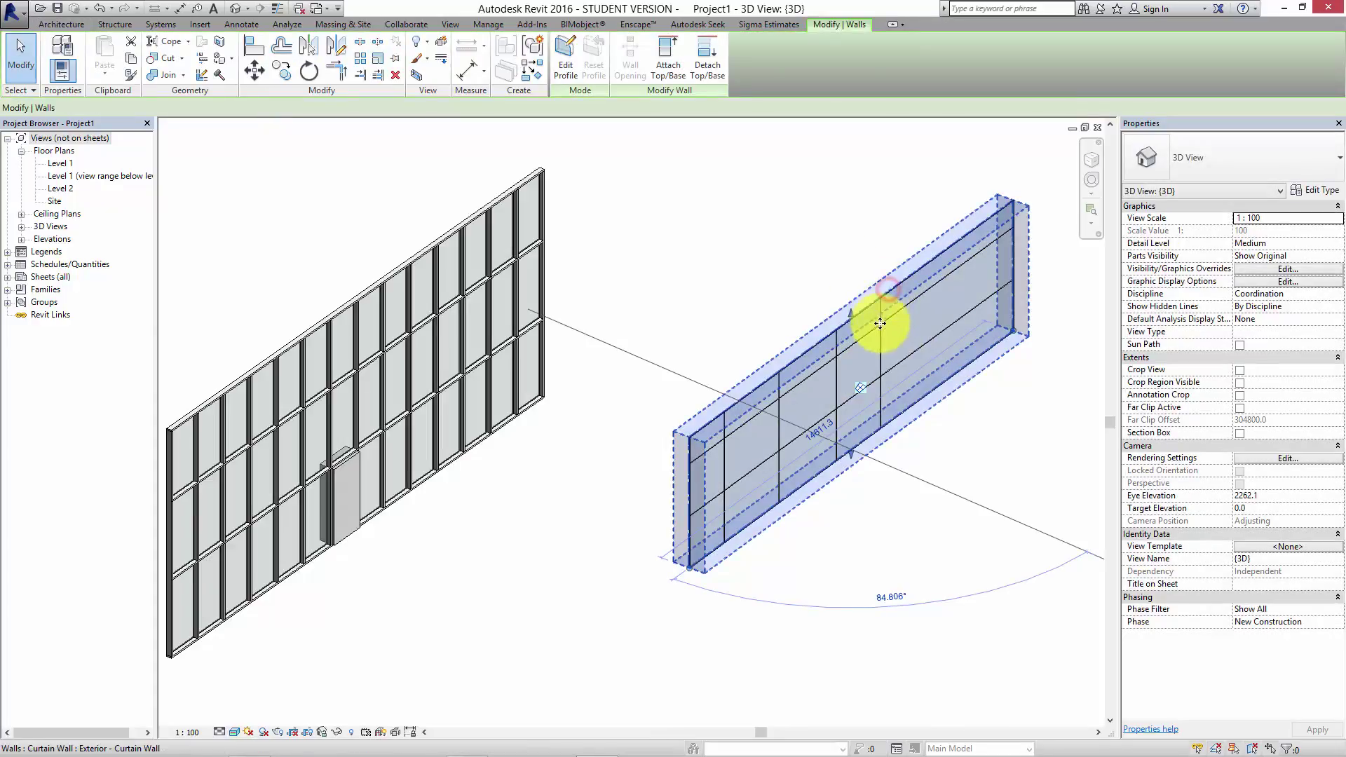
- Add two single-segment vertical grid lines about 669 mm apart in the fourth bay's middle cell, with a horizontal segment 800 mm up between them
shift+middle_drag(799, 247, 516, 180)
key(Escape)
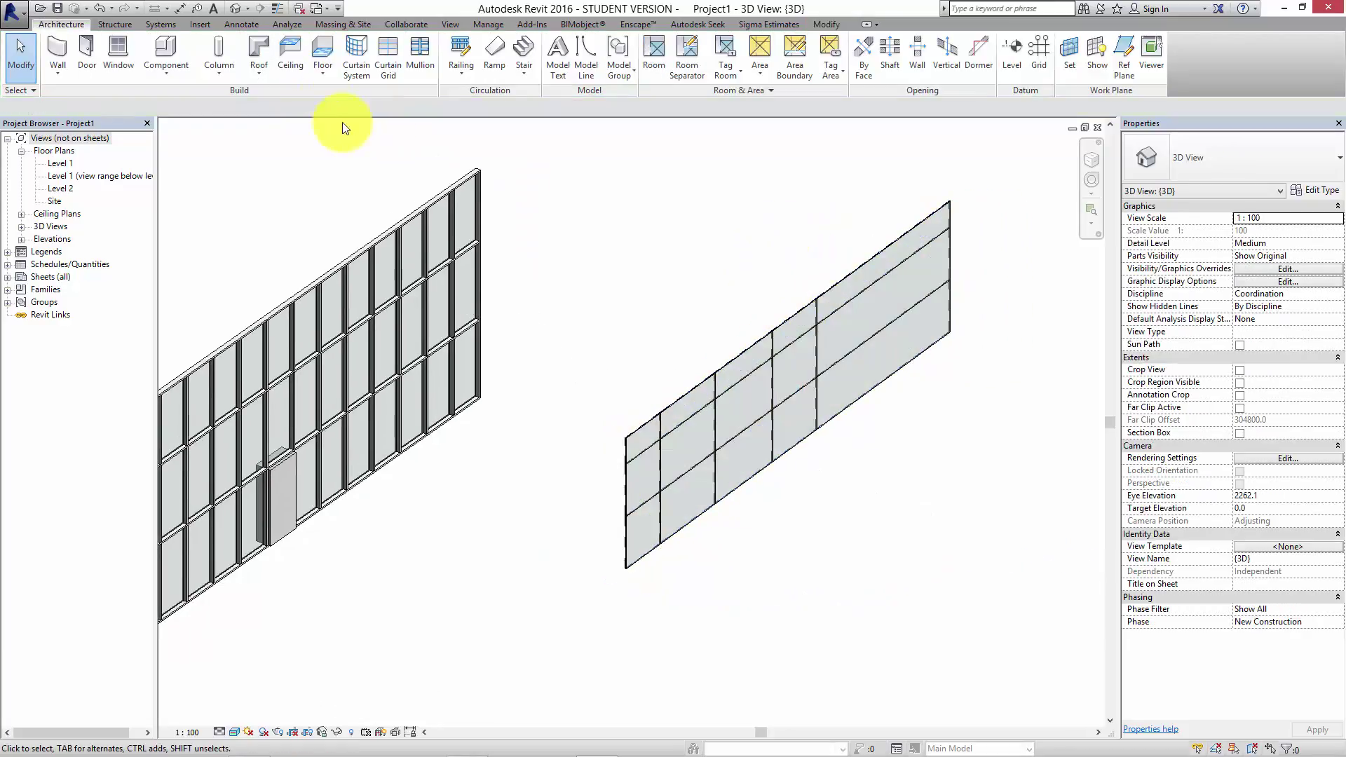
click(388, 56)
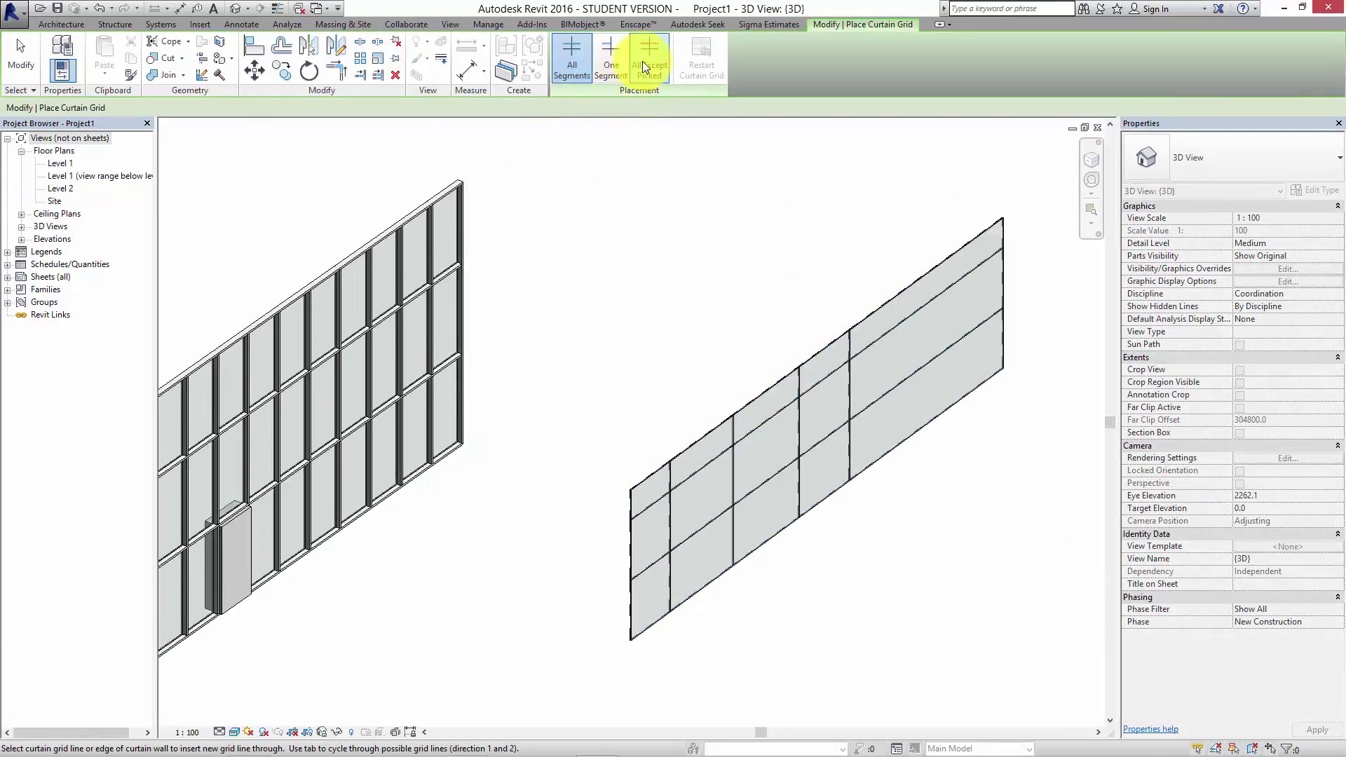
click(610, 64)
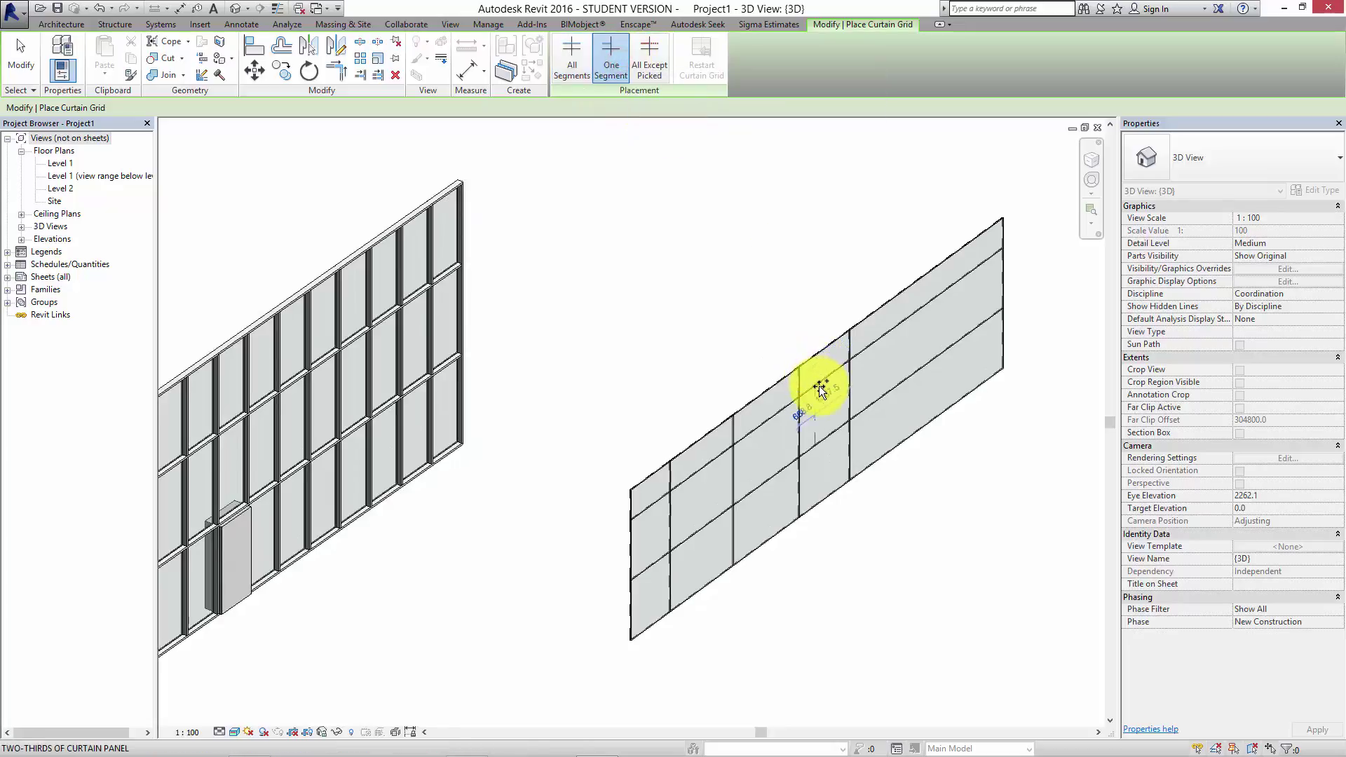
scroll(820, 384, up, 3)
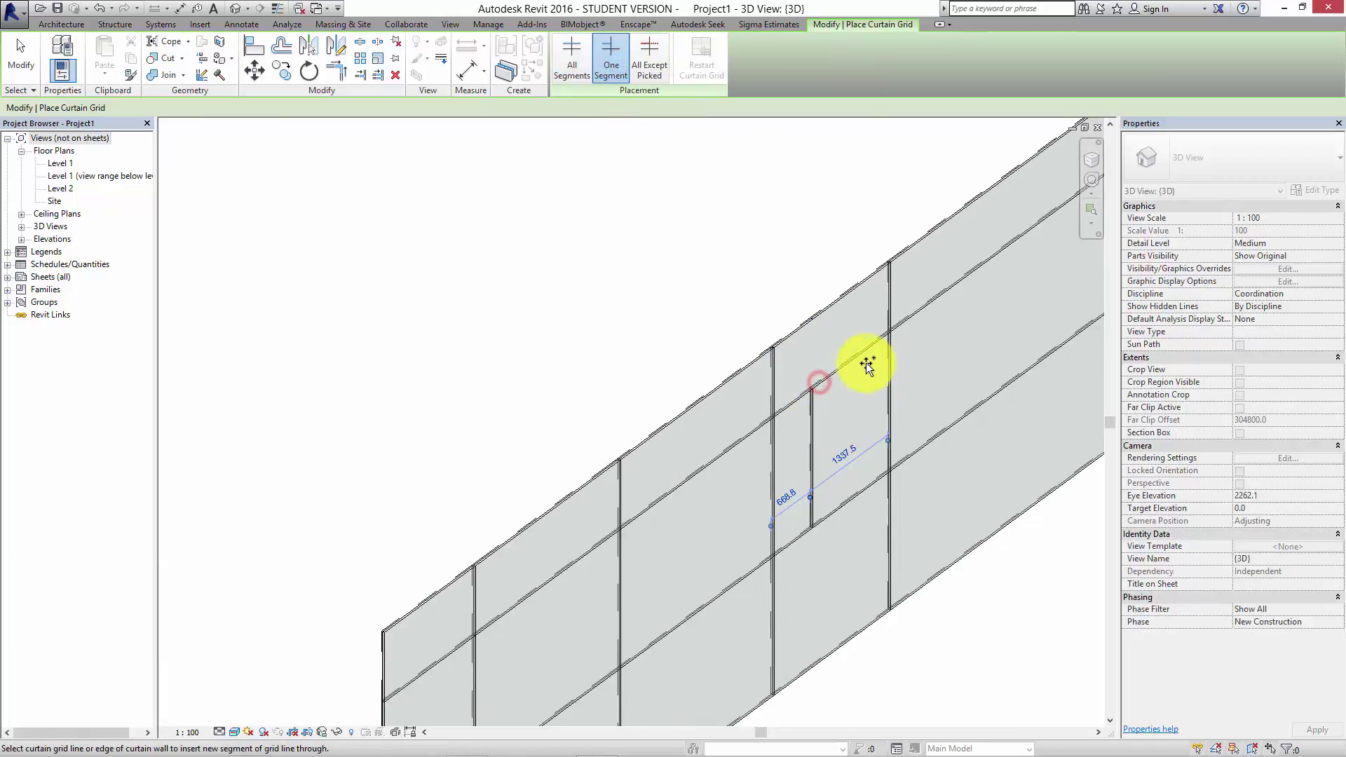
click(853, 361)
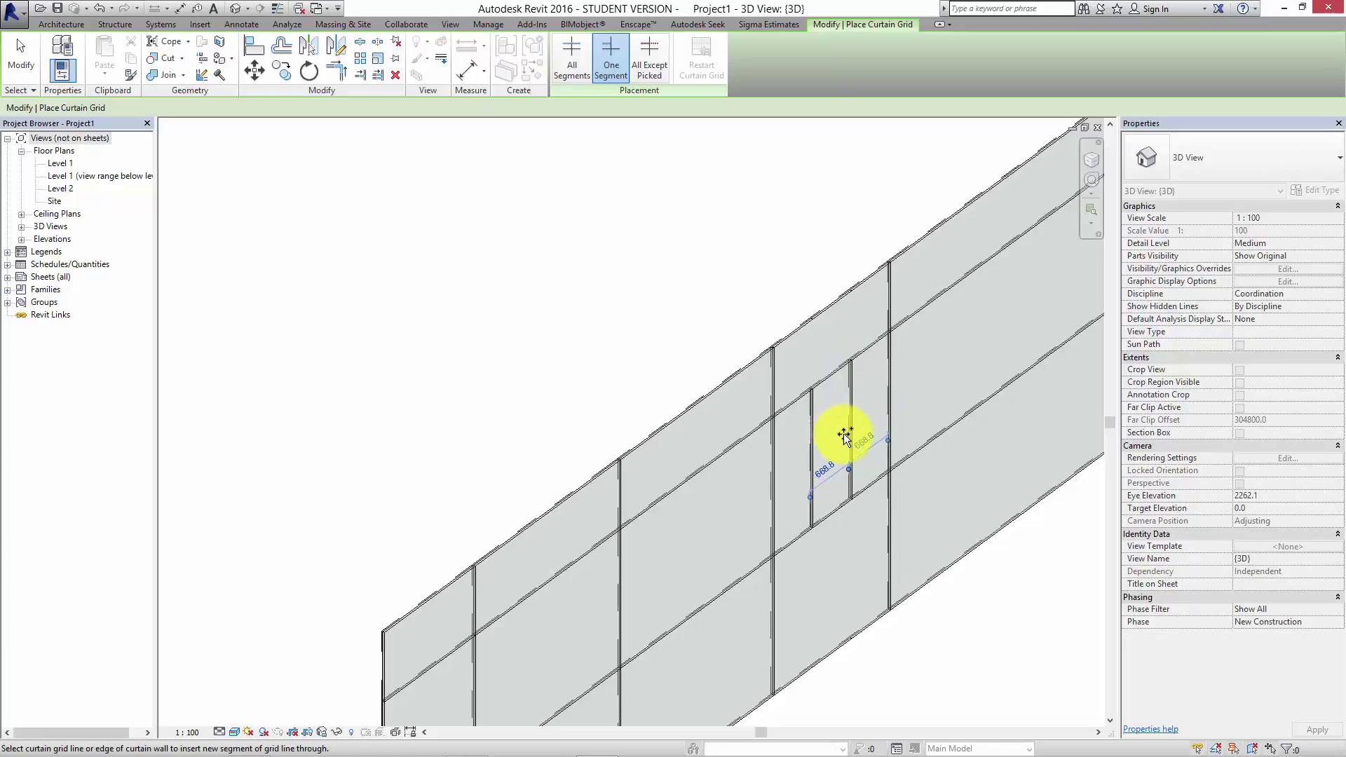
click(848, 436)
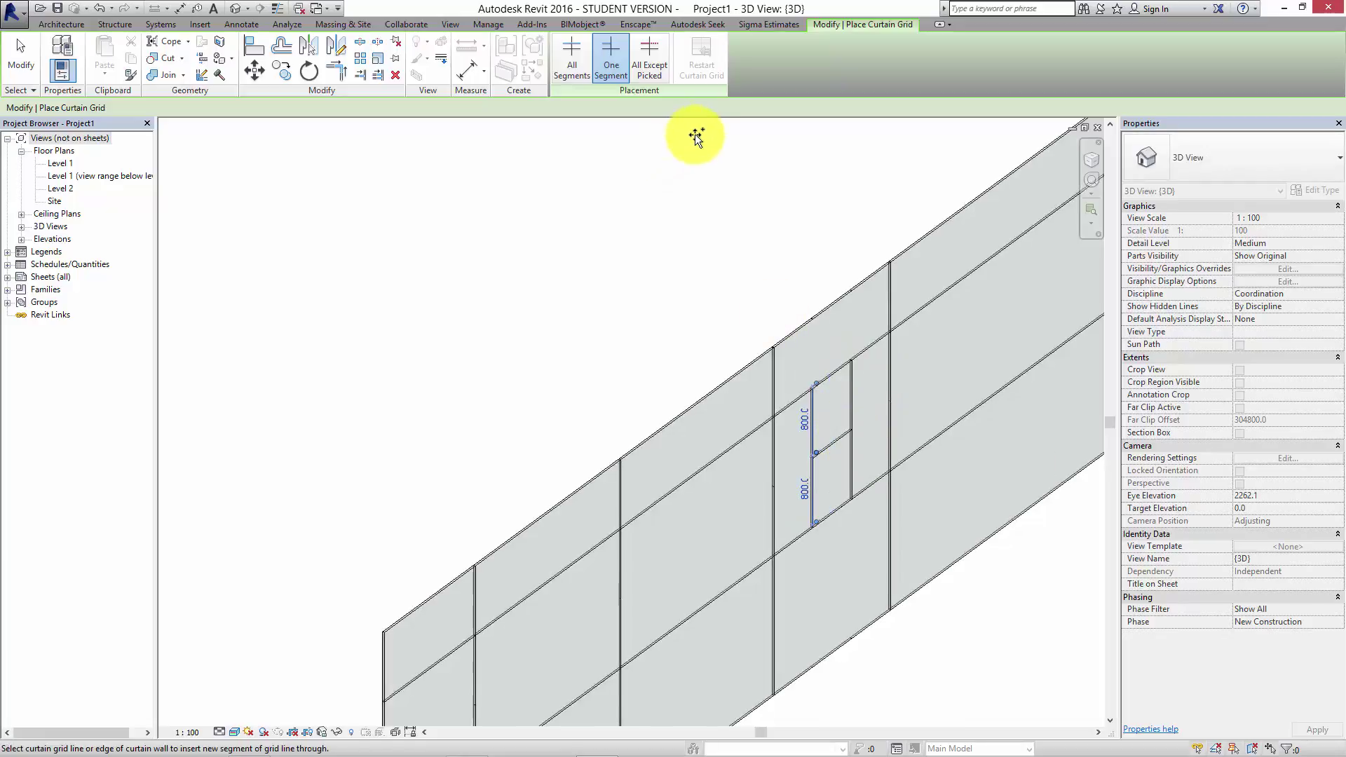
key(Escape)
key(Escape)
- Place Exterior - 50x150mm rectangular mullions segment by segment around the lower small panel of the subdivided cell
middle_drag(699, 207, 667, 163)
scroll(667, 162, down, 1)
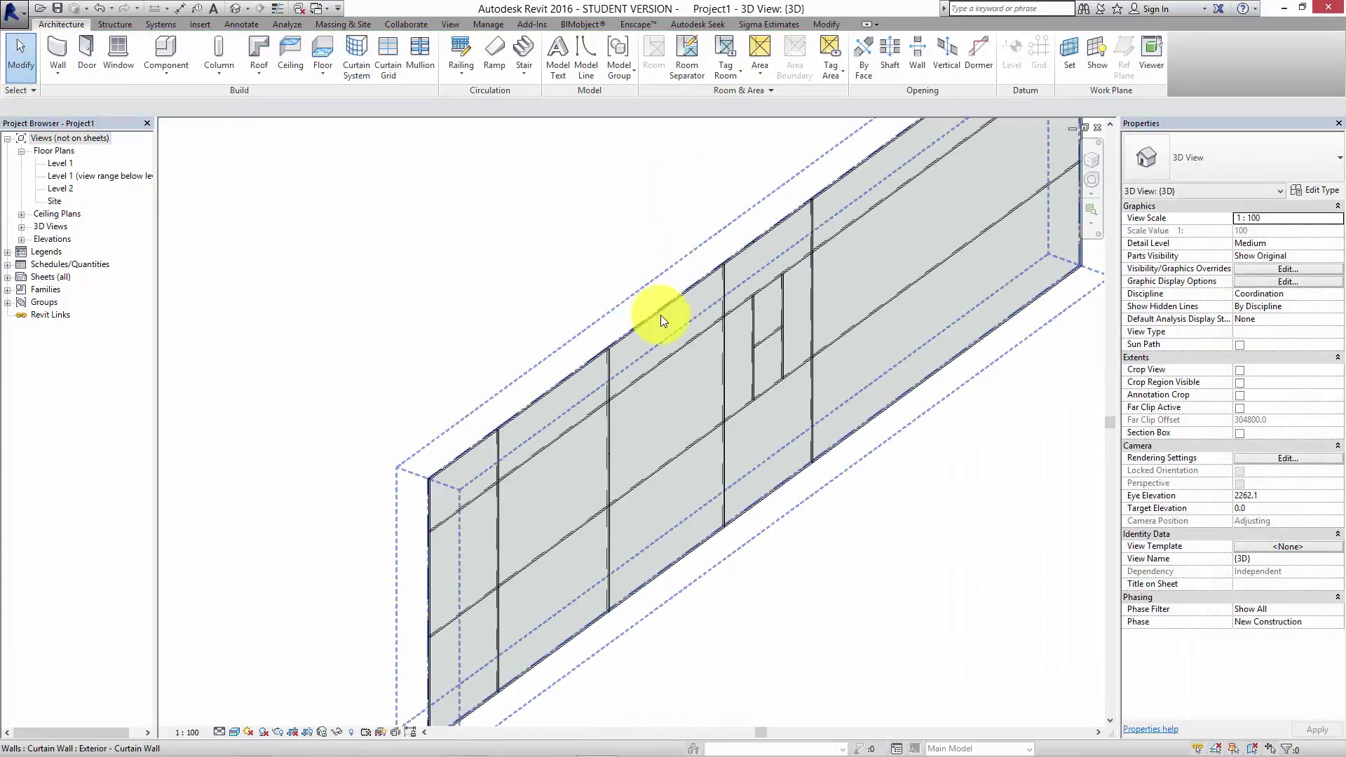
click(656, 303)
click(605, 261)
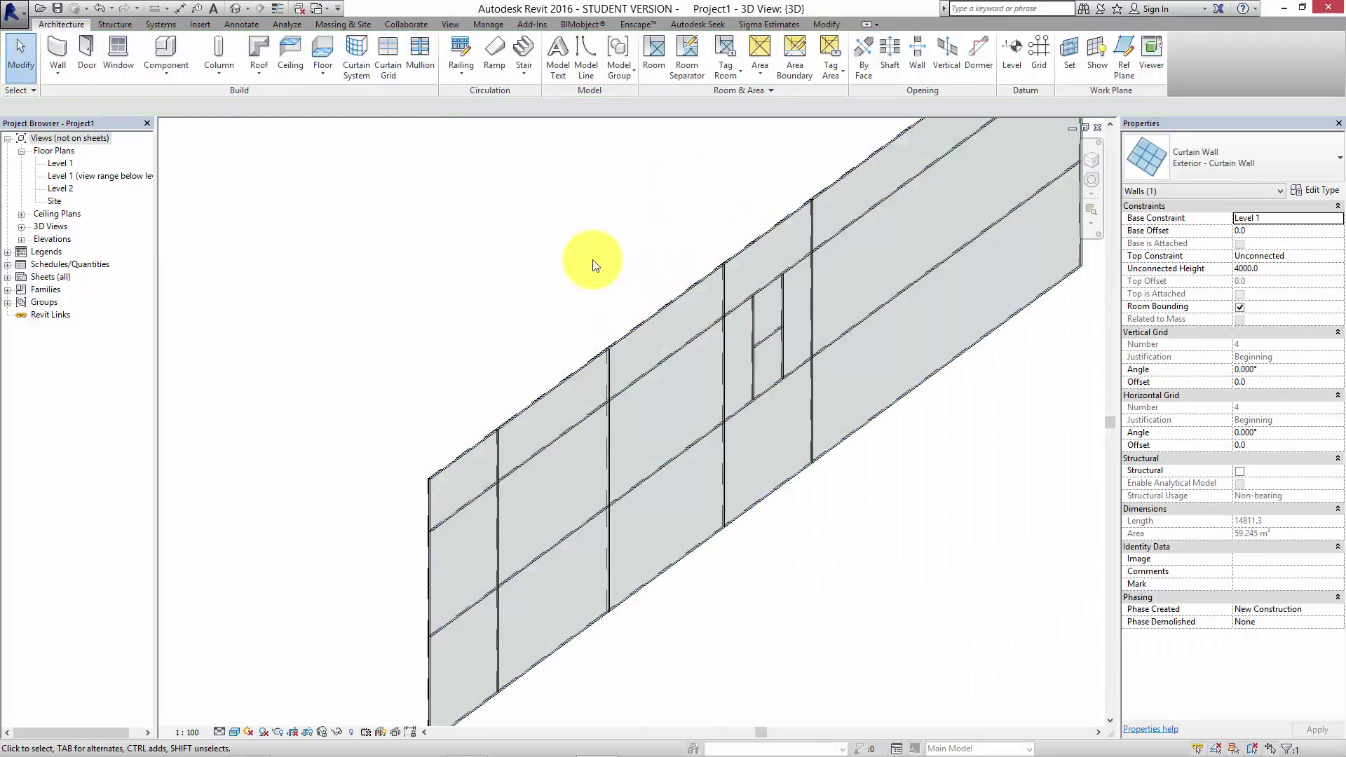
click(424, 53)
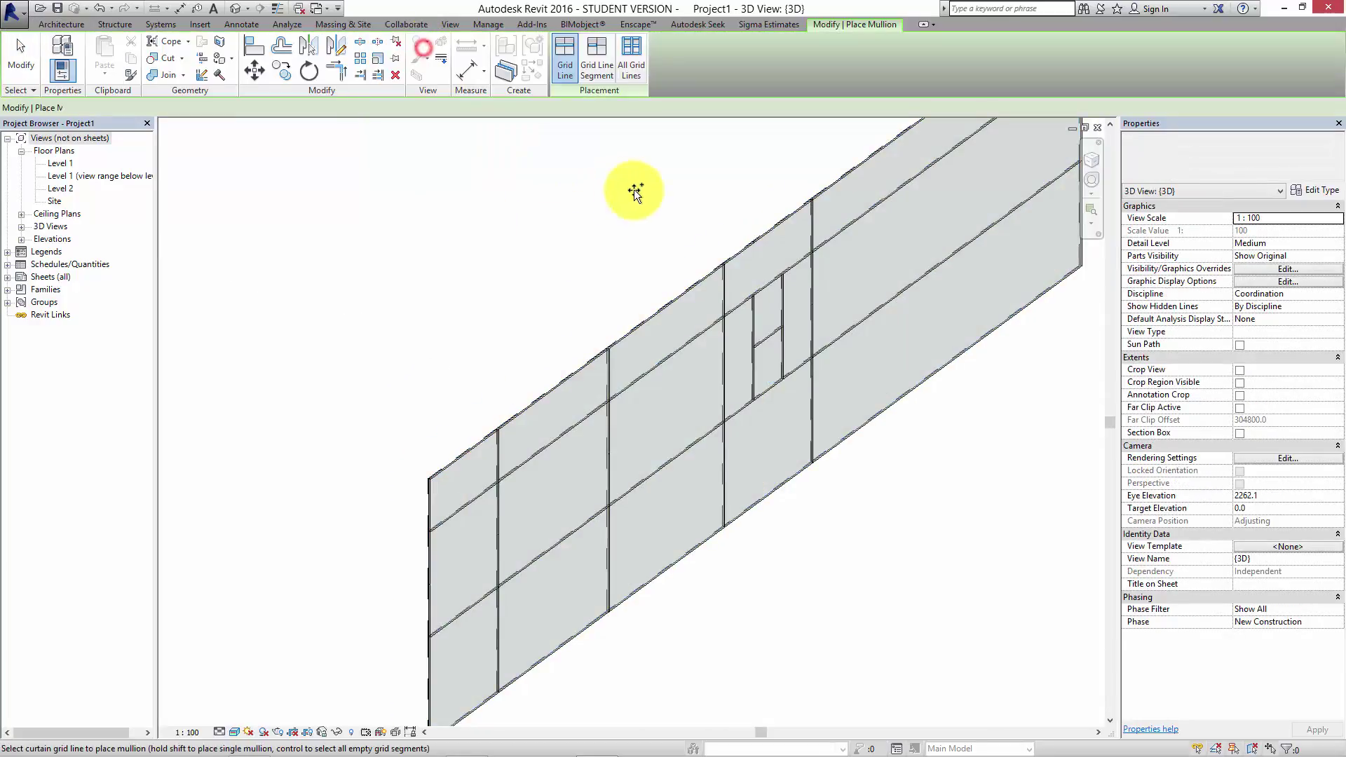
click(601, 70)
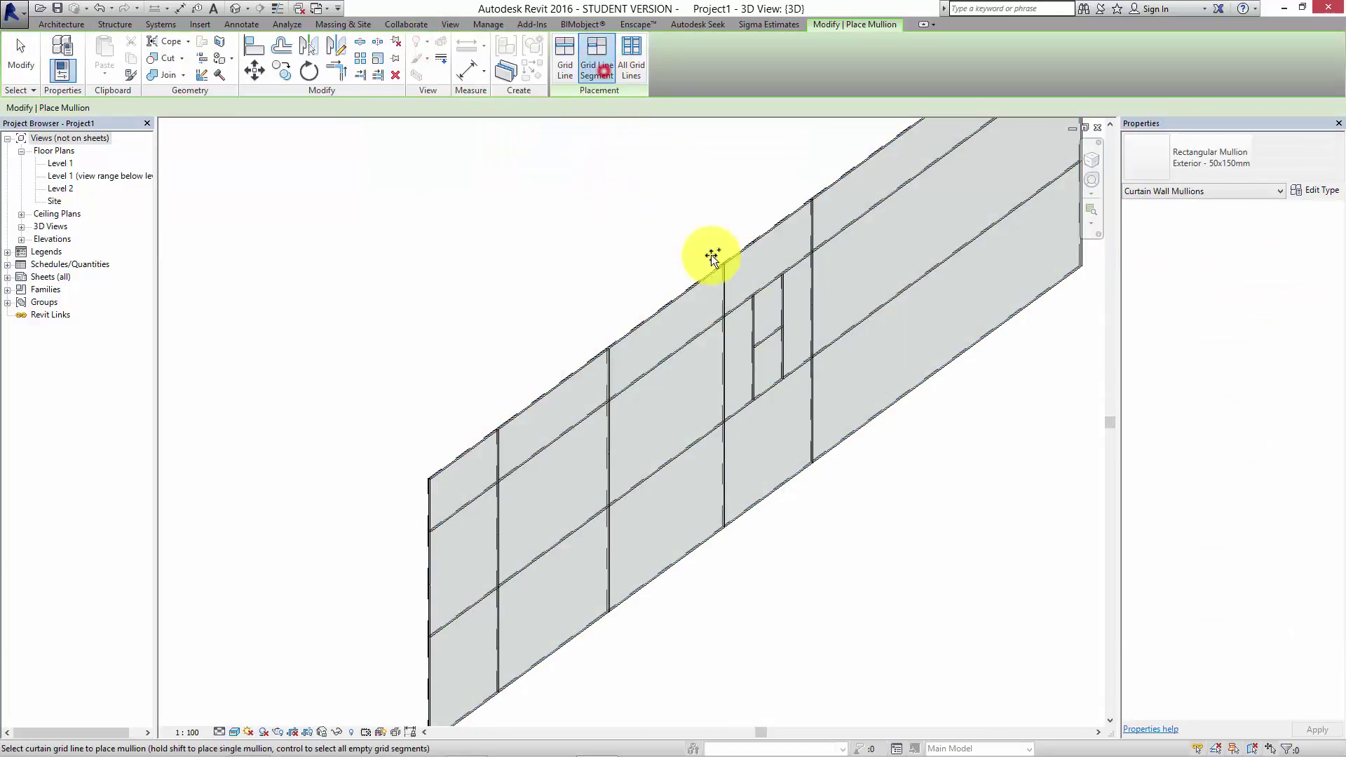
click(766, 352)
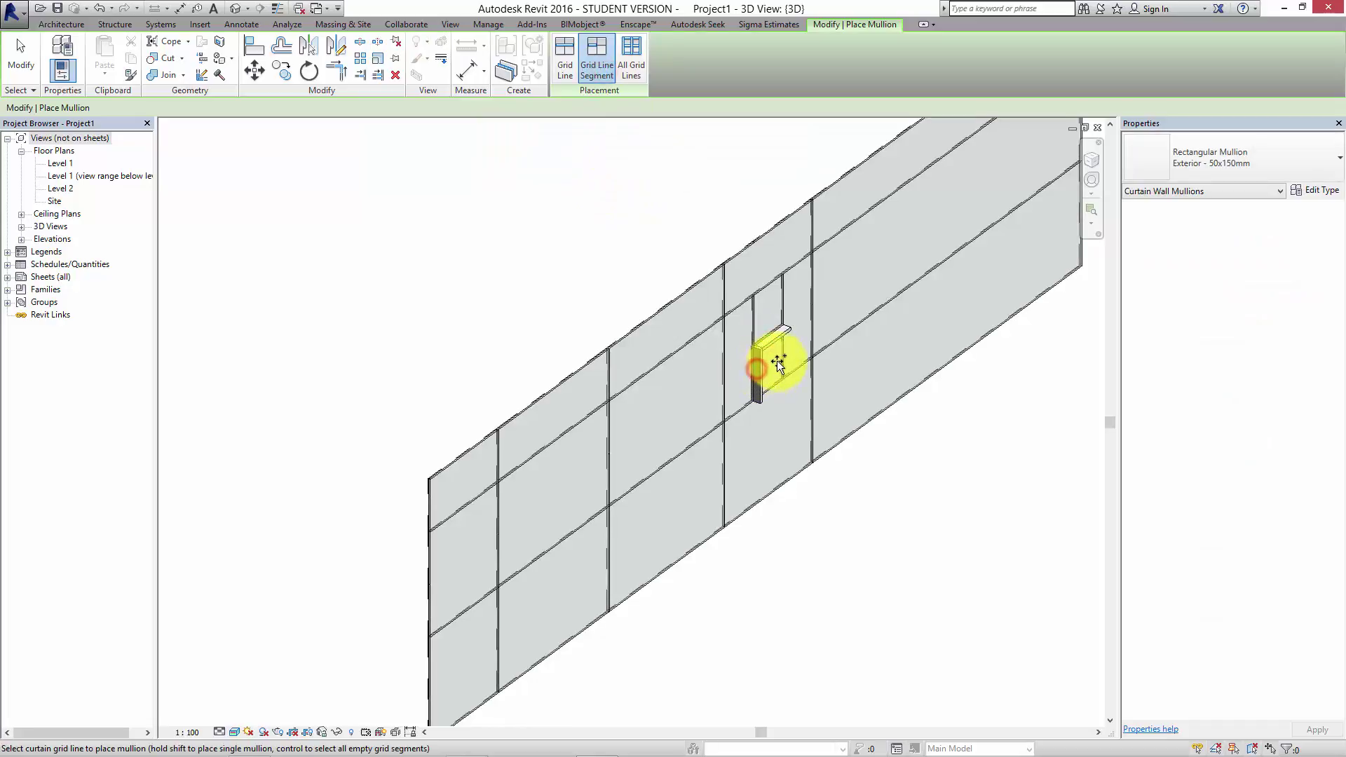
click(792, 378)
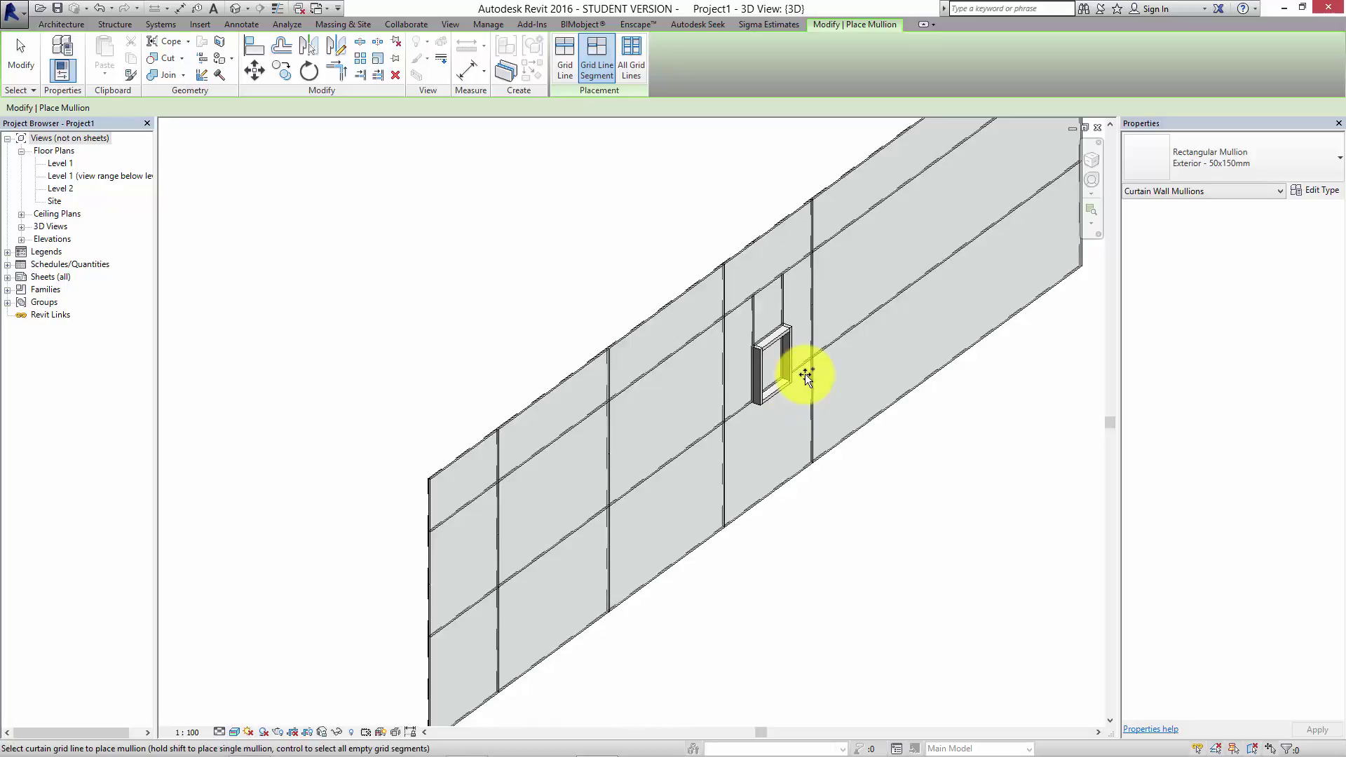
- Place Exterior - 50x150mm rectangular mullions along all the remaining empty grid lines of the new curtain wall
click(635, 69)
click(731, 248)
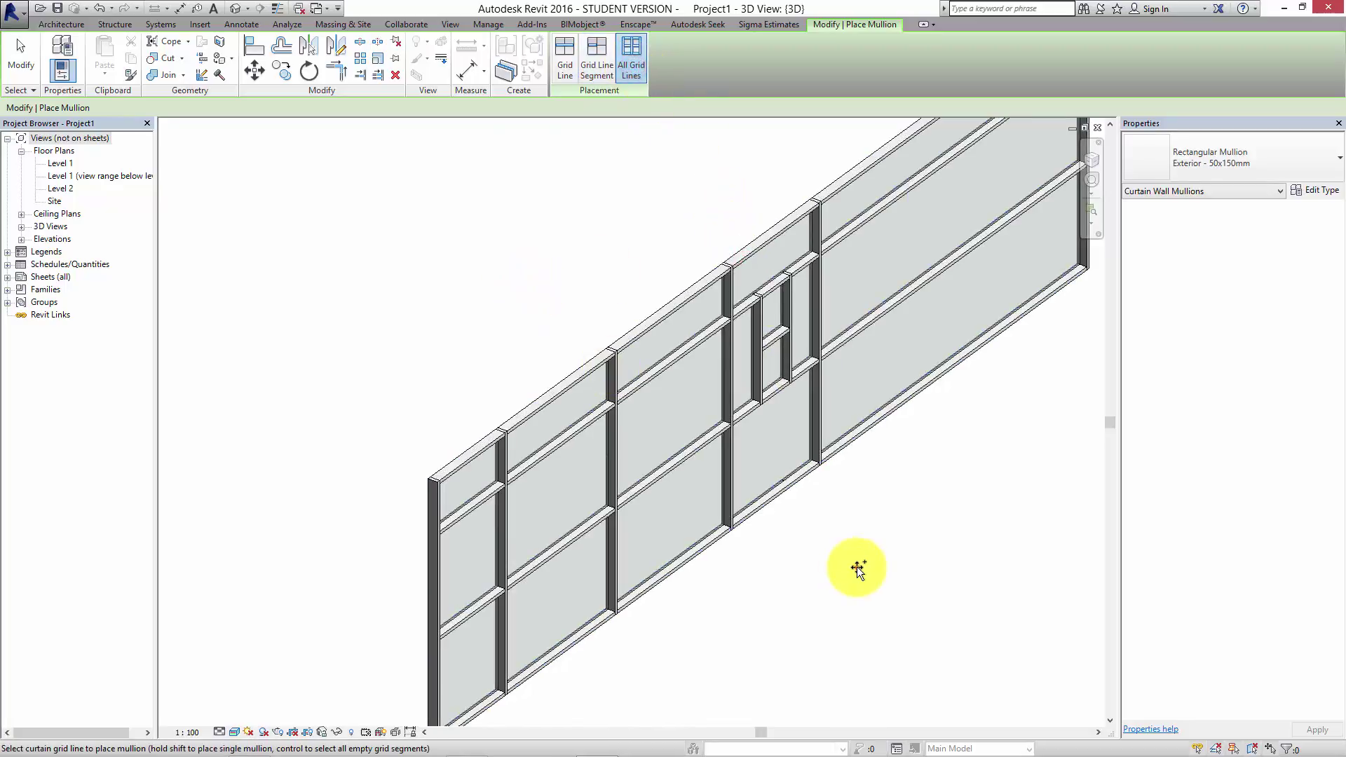
scroll(857, 566, down, 4)
shift+middle_drag(902, 502, 811, 550)
scroll(645, 541, up, 5)
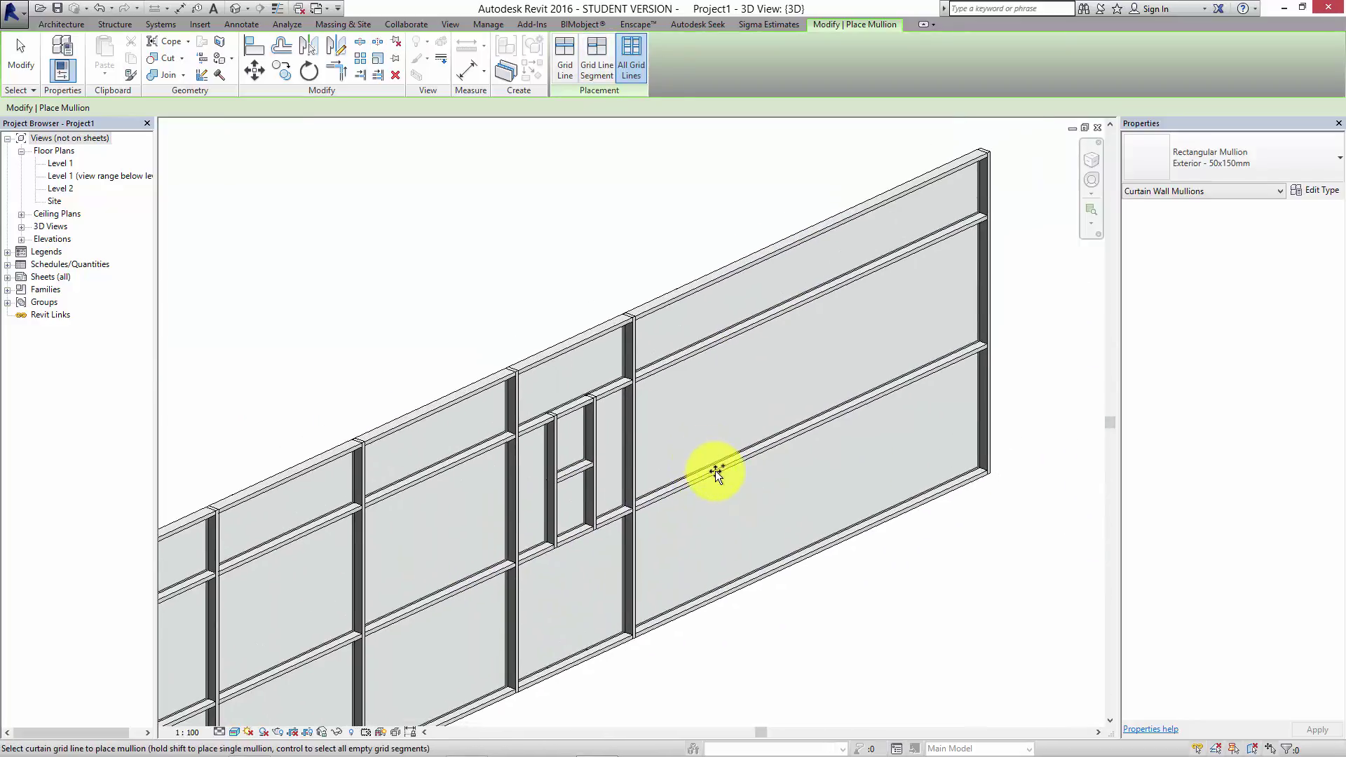
key(Escape)
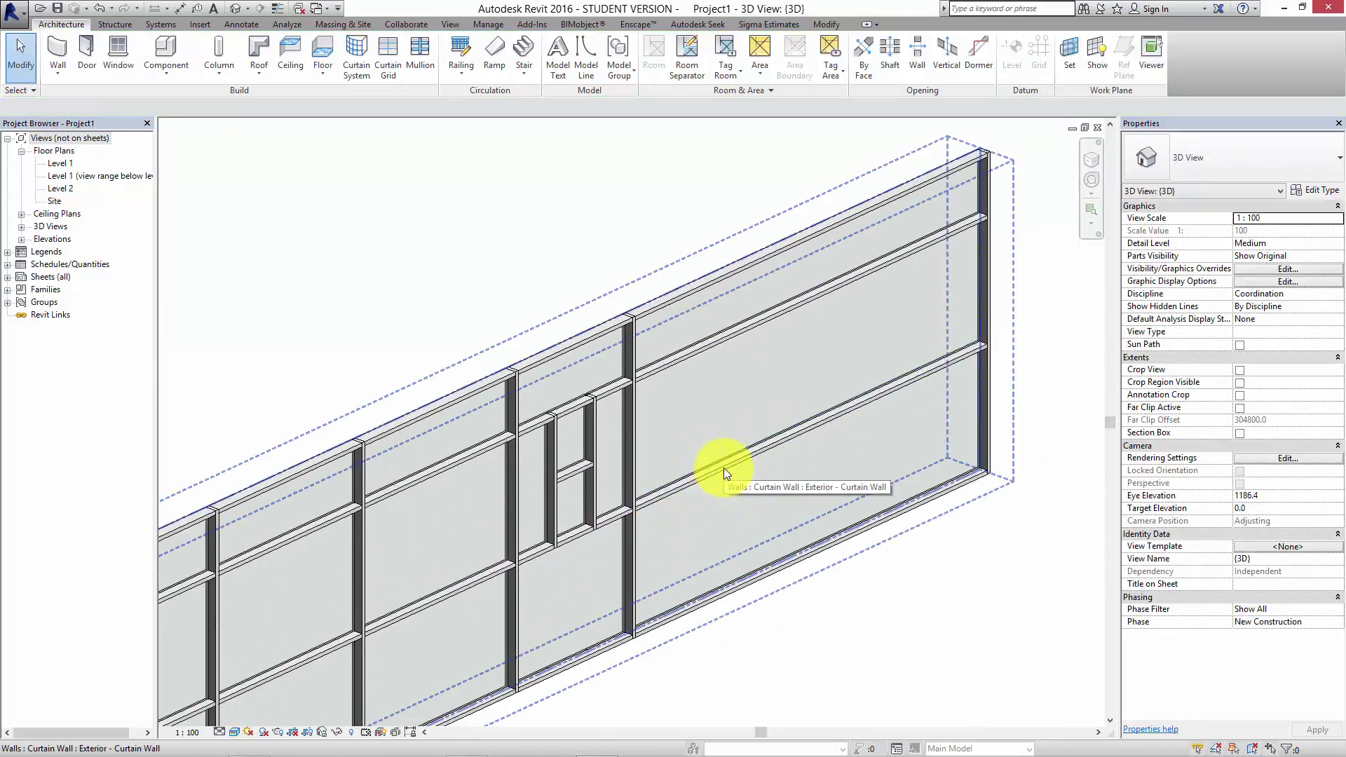
- Delete the lower horizontal mullion in the widest bay, along with the full-length horizontal grid line 1600 mm above the base
key(Tab)
click(724, 468)
key(Delete)
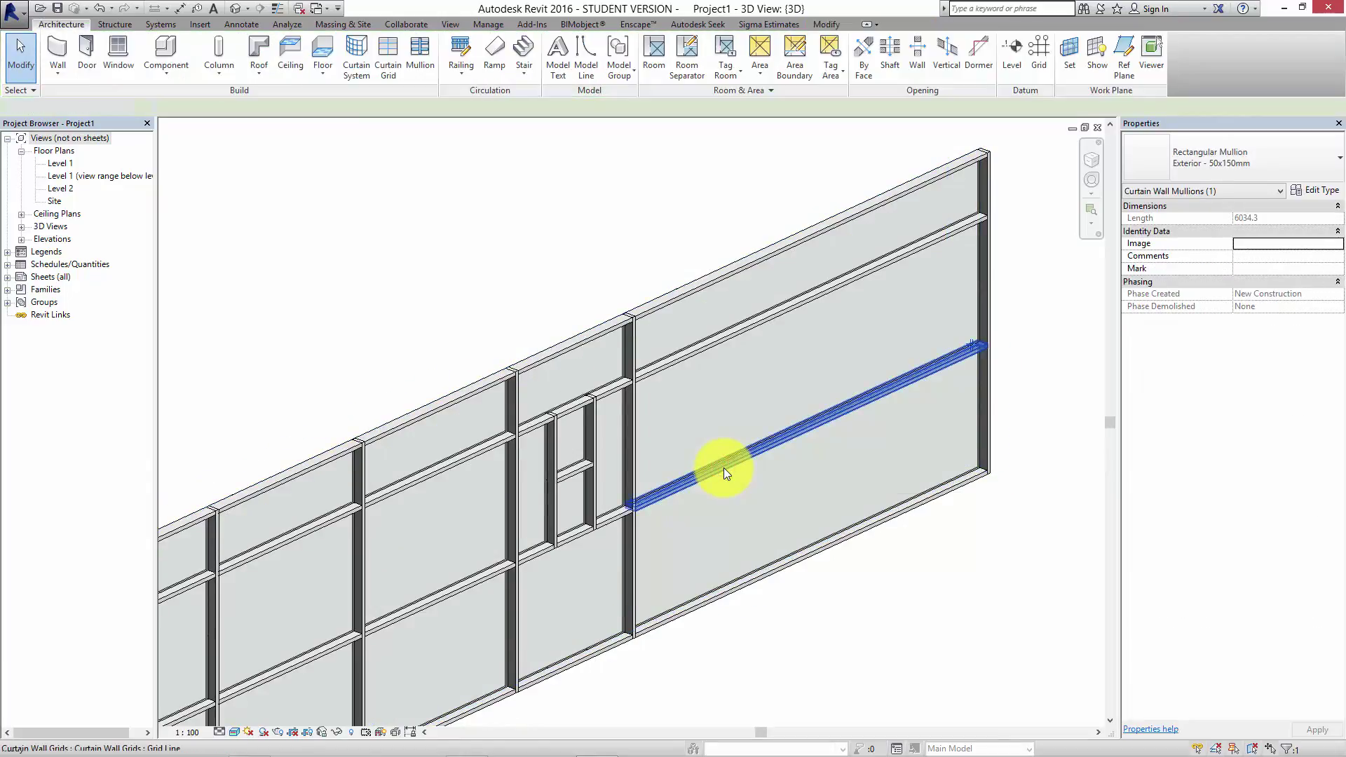
click(729, 460)
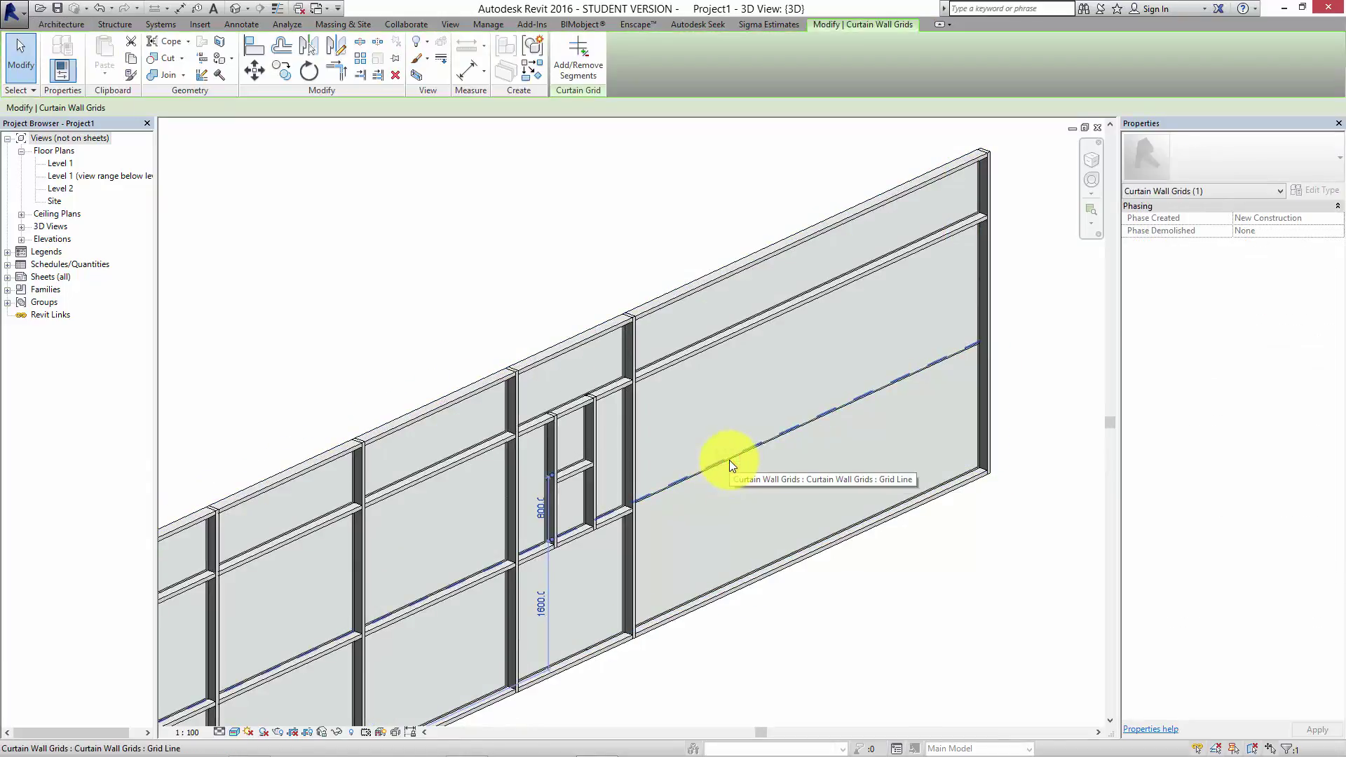
key(Delete)
- Delete the short vertical grid line nearest the widest bay in the subdivided cell
shift+middle_drag(871, 661, 644, 529)
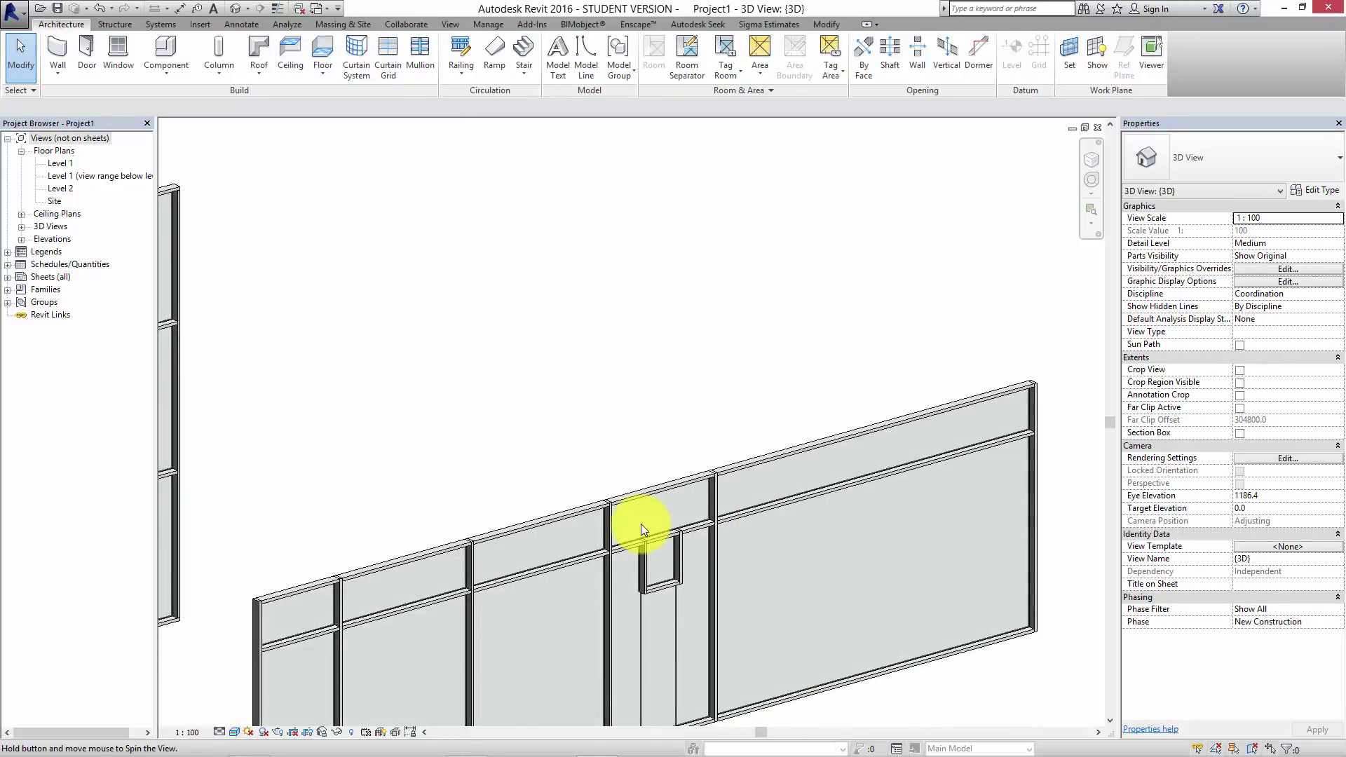
scroll(640, 524, up, 5)
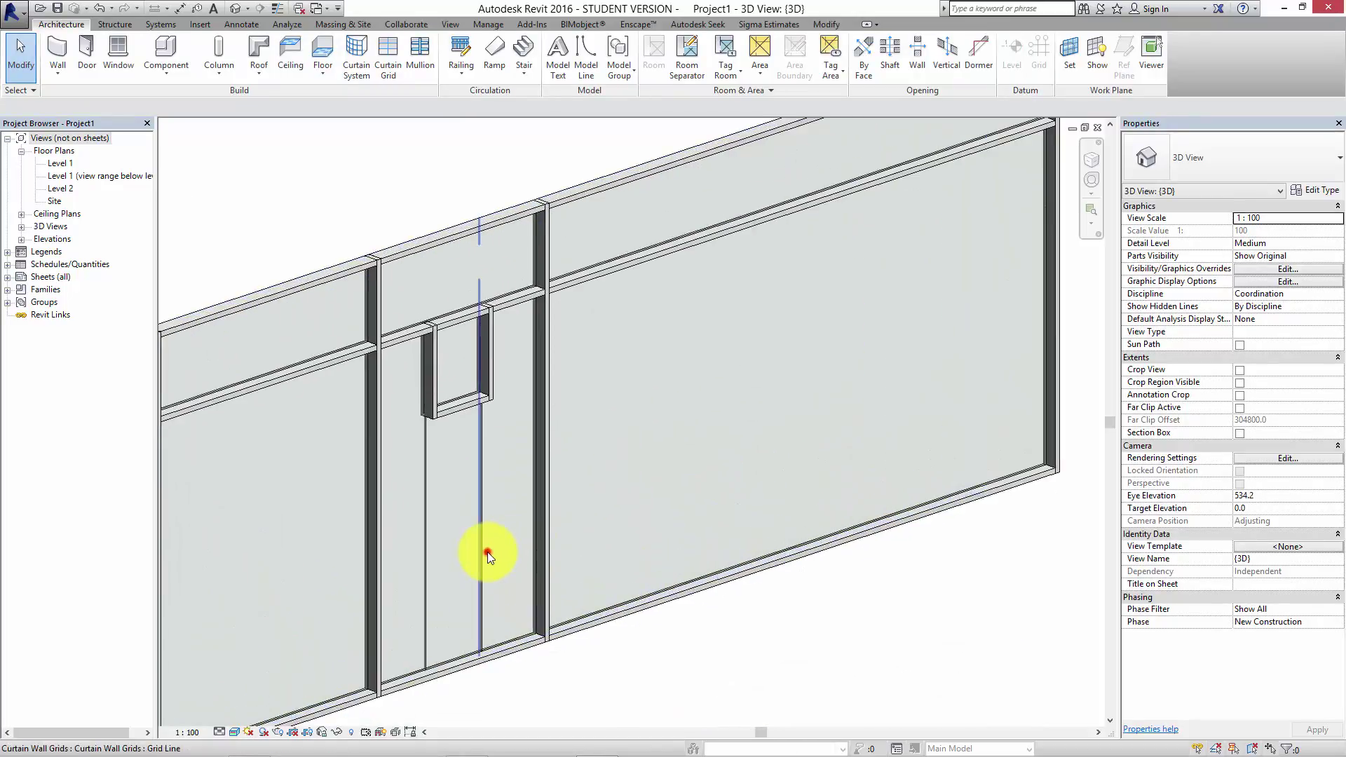
click(486, 552)
key(Delete)
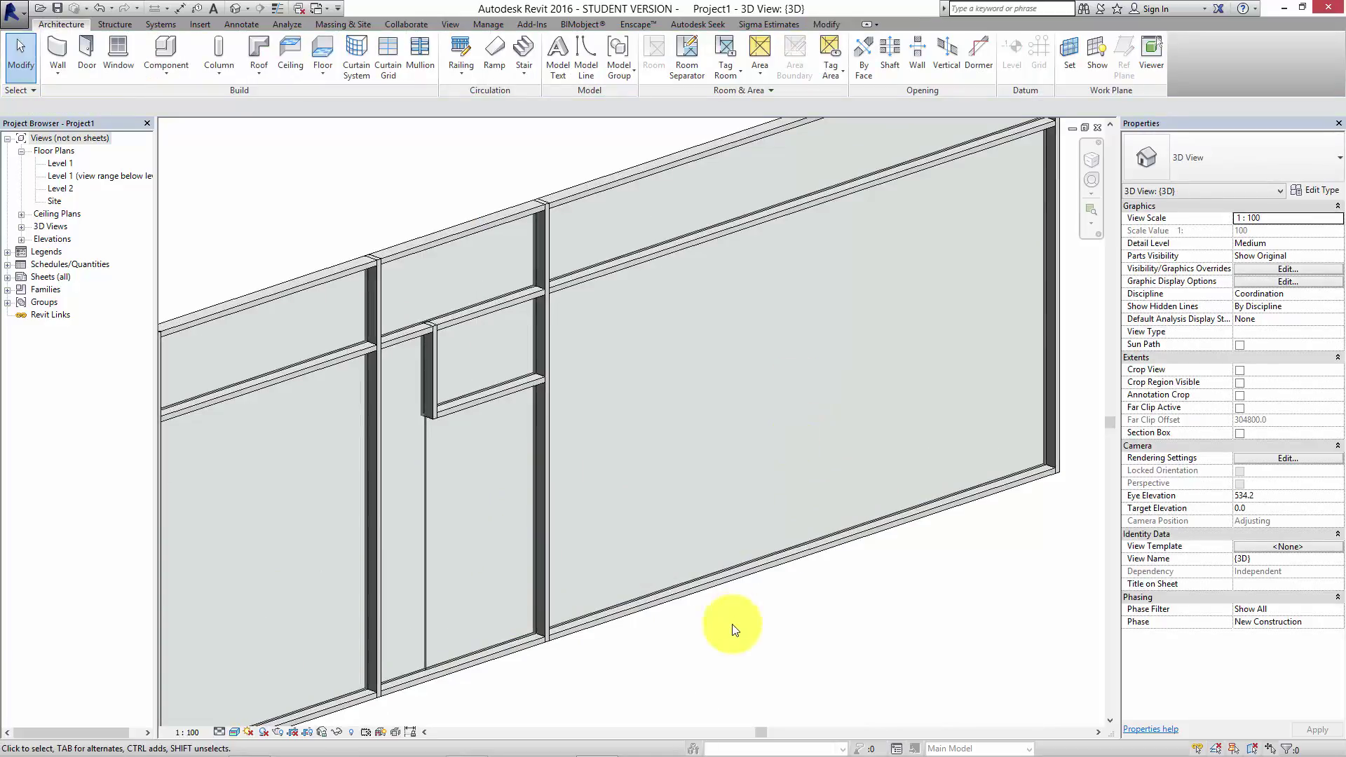
- Edit the curtain wall's profile by sketching a semicircular arc of about 3615 mm radius from mid-length of its top edge to the wide bay's corner
scroll(757, 518, down, 2)
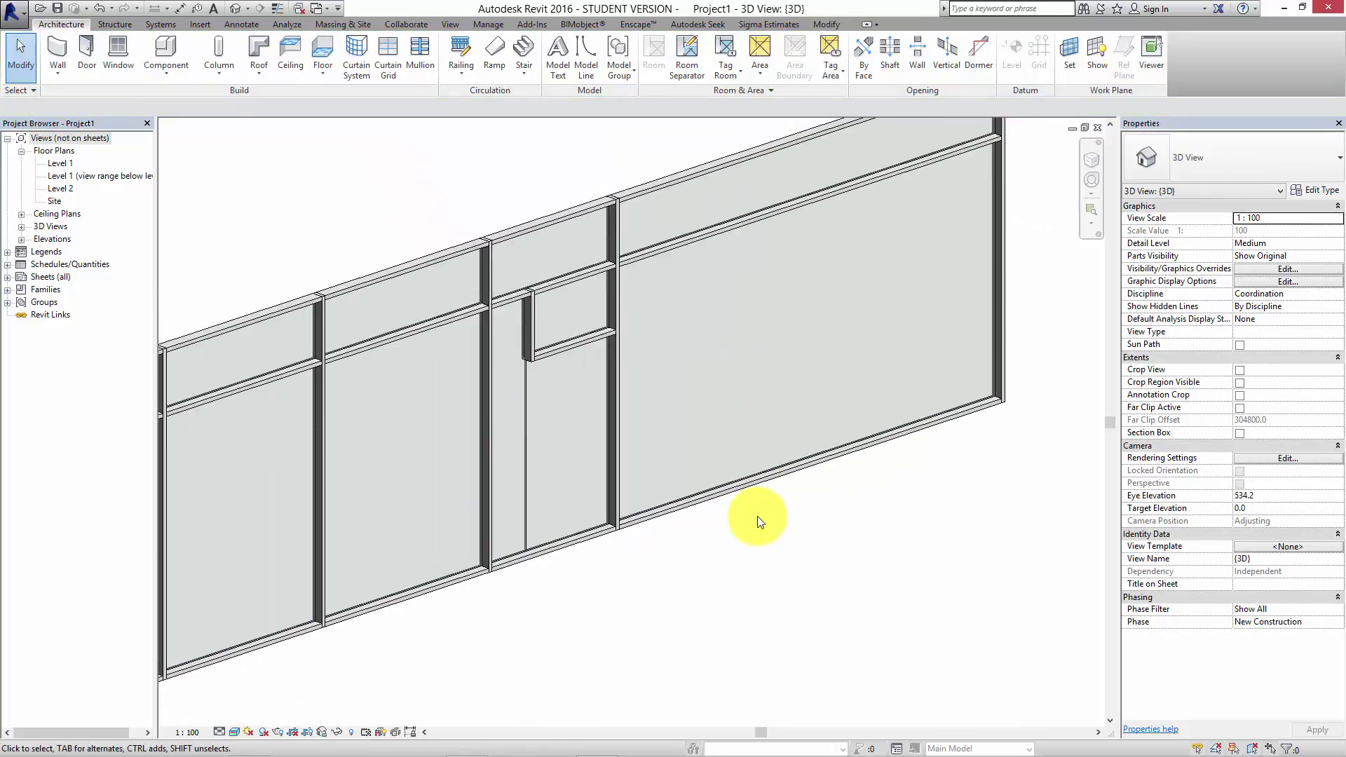
middle_drag(728, 523, 790, 532)
scroll(790, 532, down, 1)
middle_drag(591, 591, 640, 580)
shift+middle_drag(641, 580, 600, 628)
middle_drag(706, 494, 708, 546)
scroll(709, 544, down, 2)
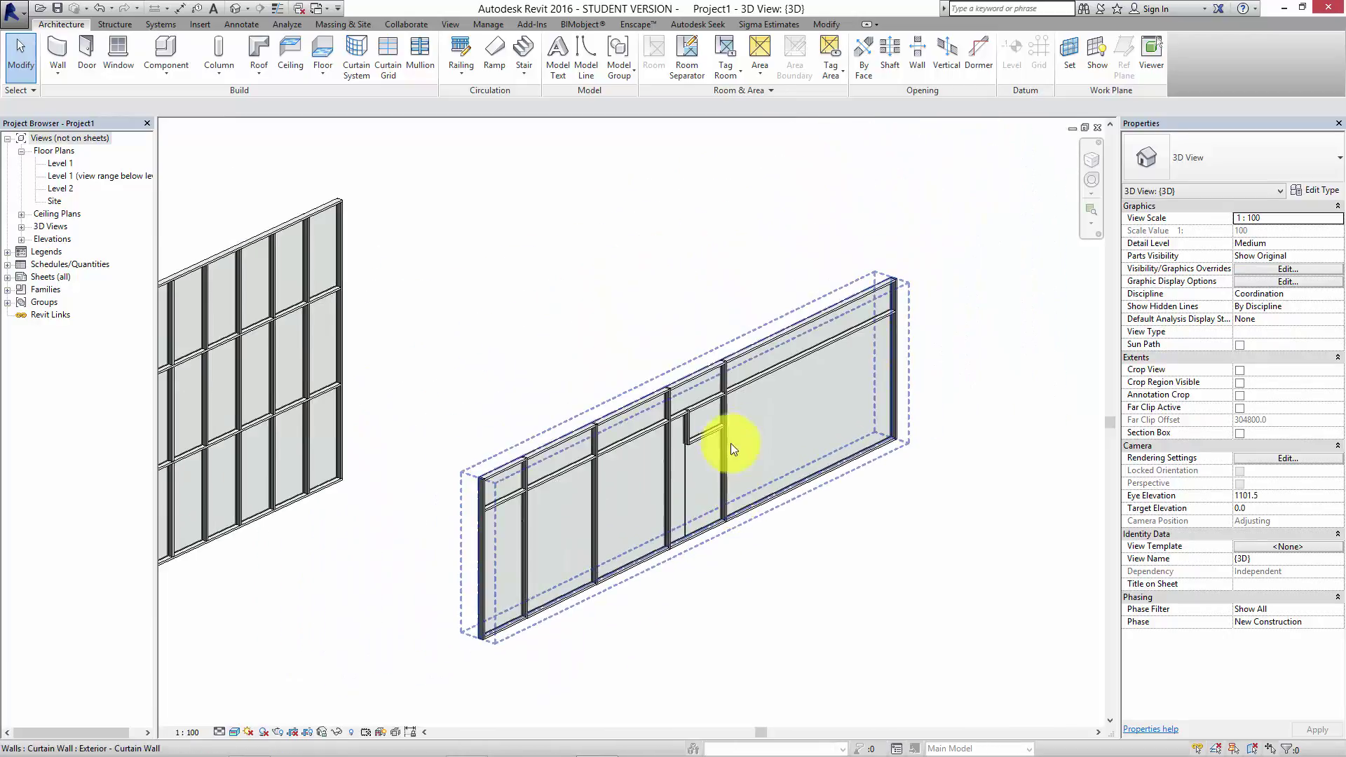
click(729, 348)
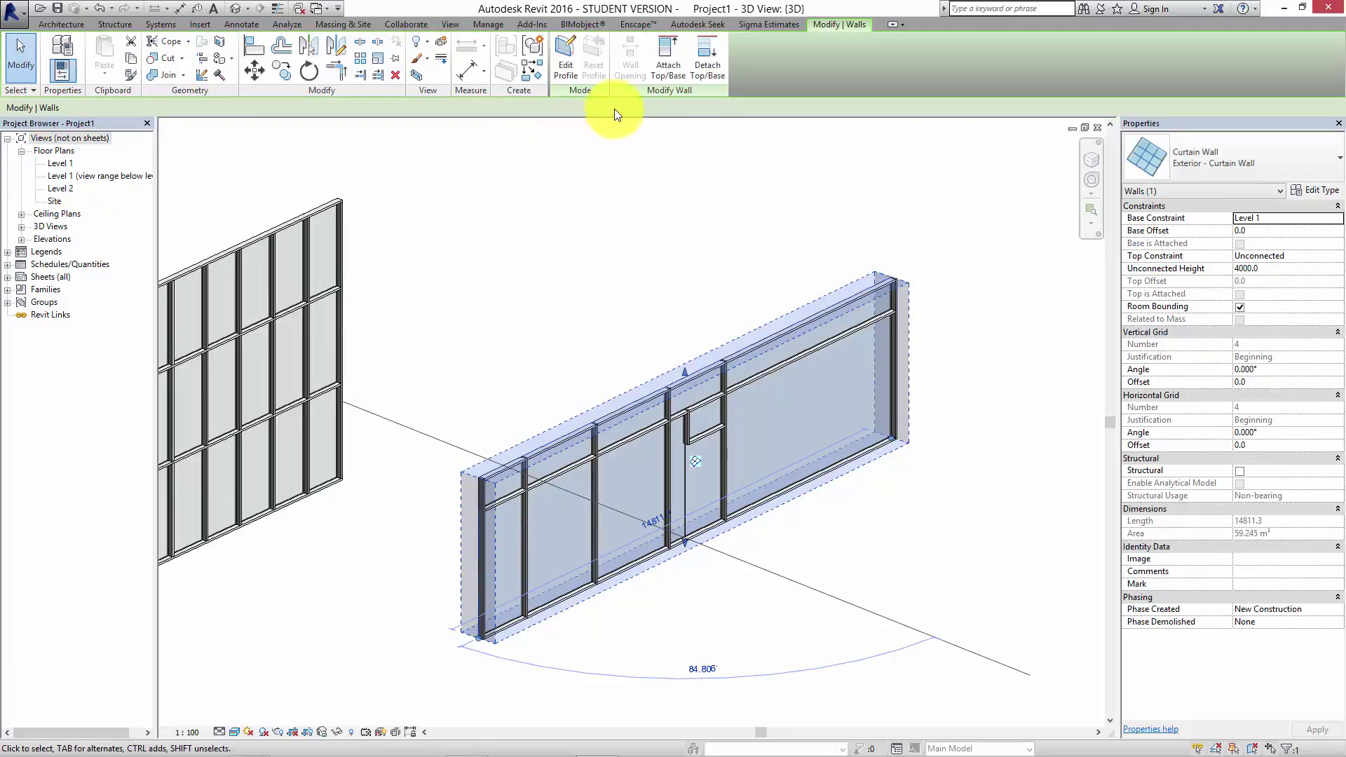
click(571, 62)
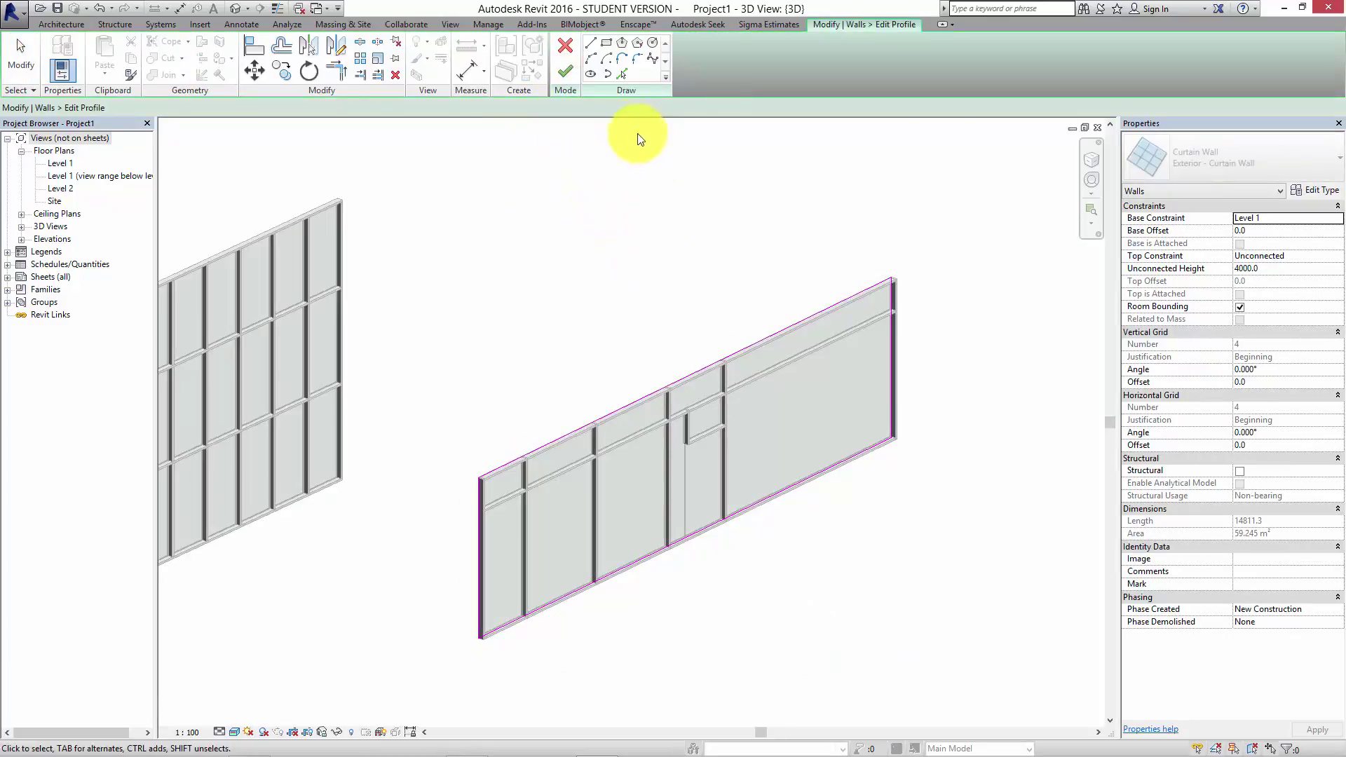
click(593, 61)
click(690, 371)
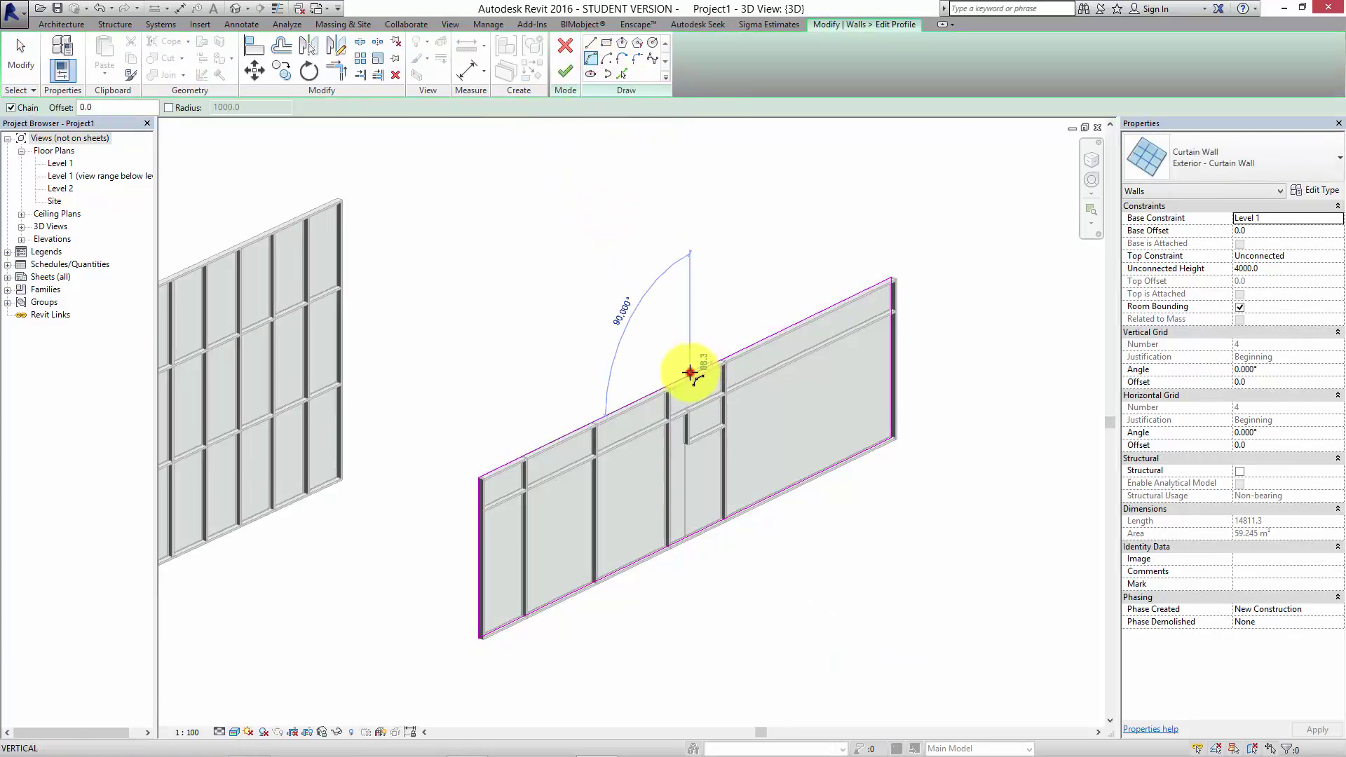
click(893, 272)
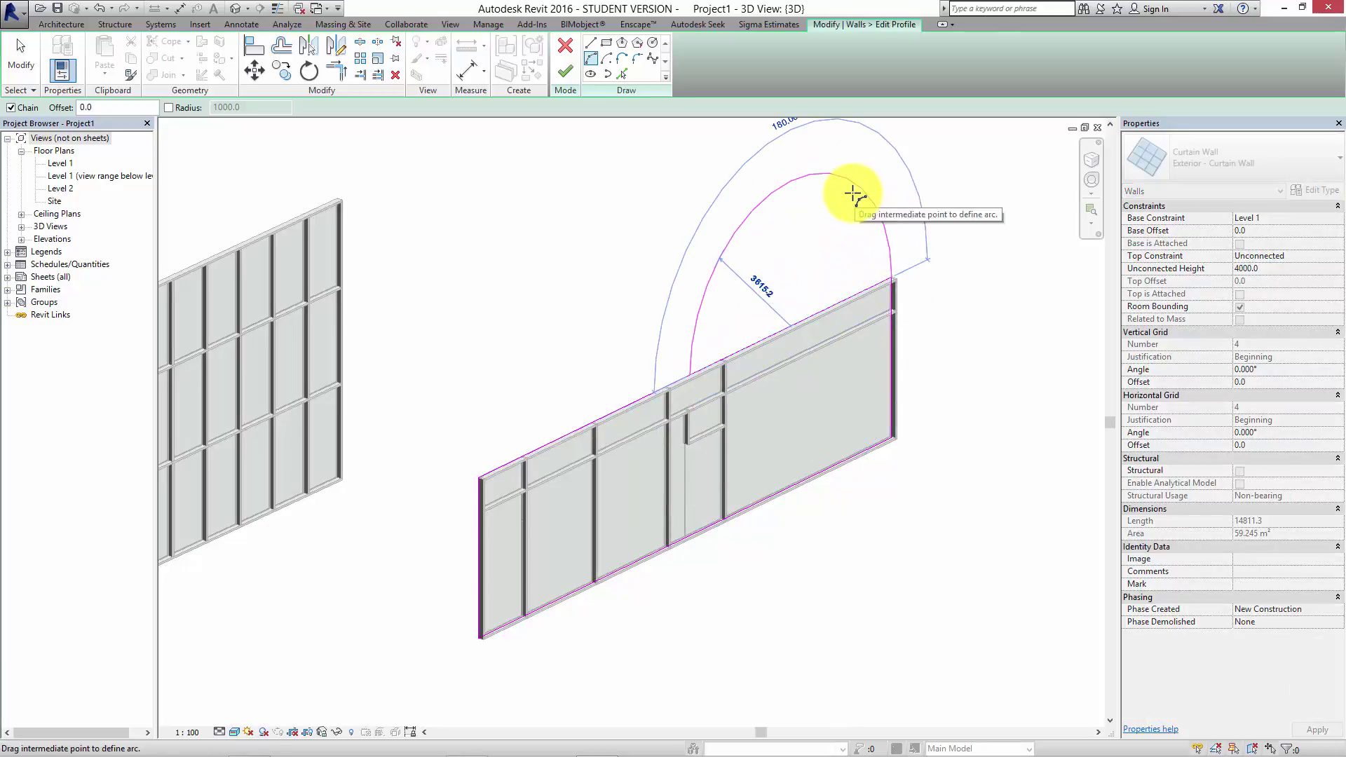
click(852, 194)
- Trim the profile's top edge back to the start of the arc and finish the profile, deleting the mullions whose grid portion is gone
key(t)
key(r)
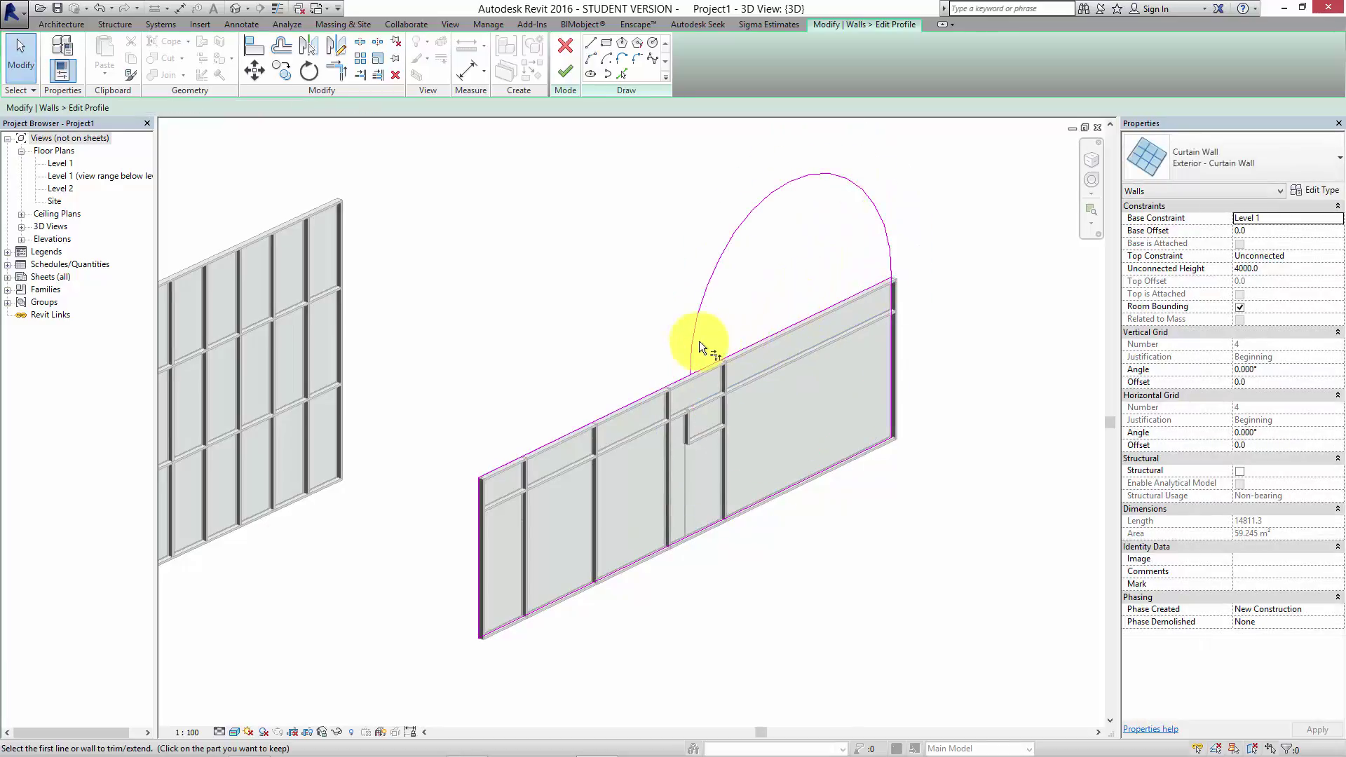
click(690, 349)
click(658, 383)
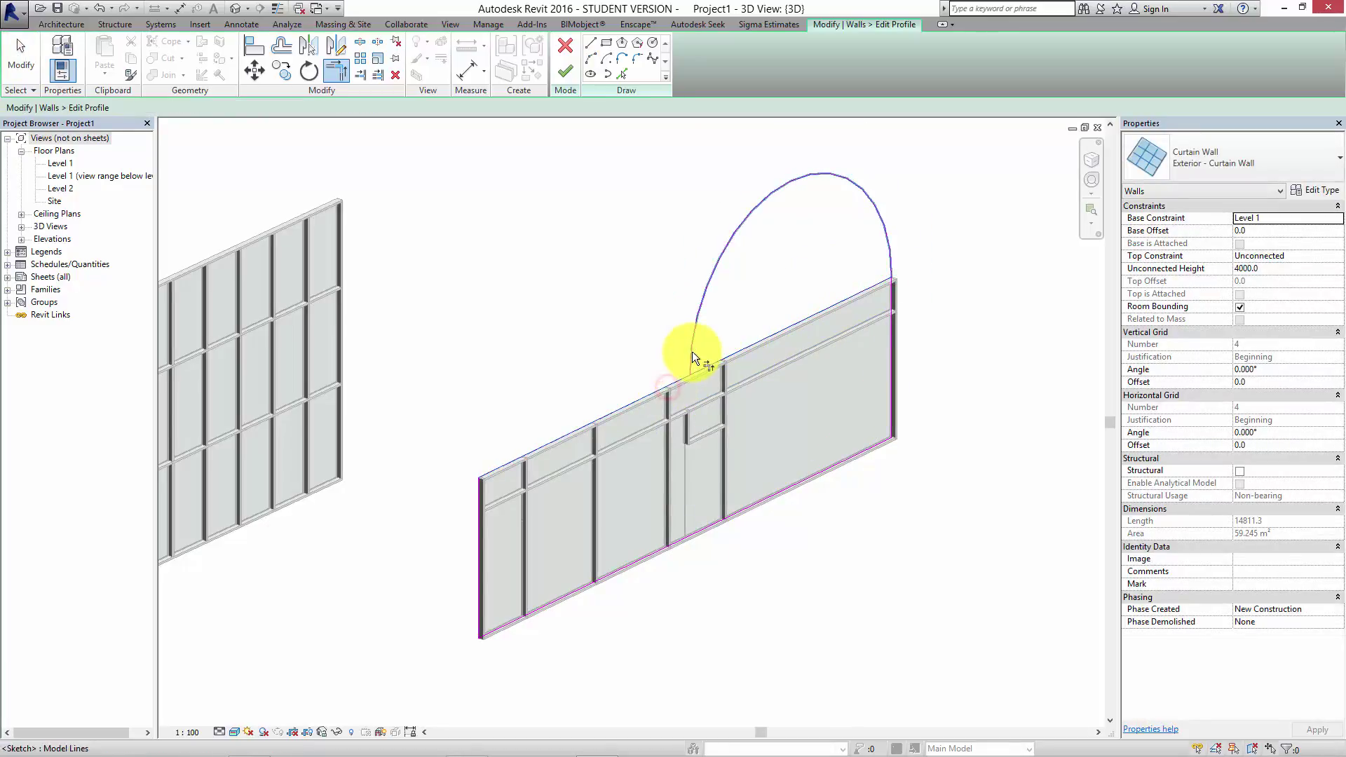
click(565, 71)
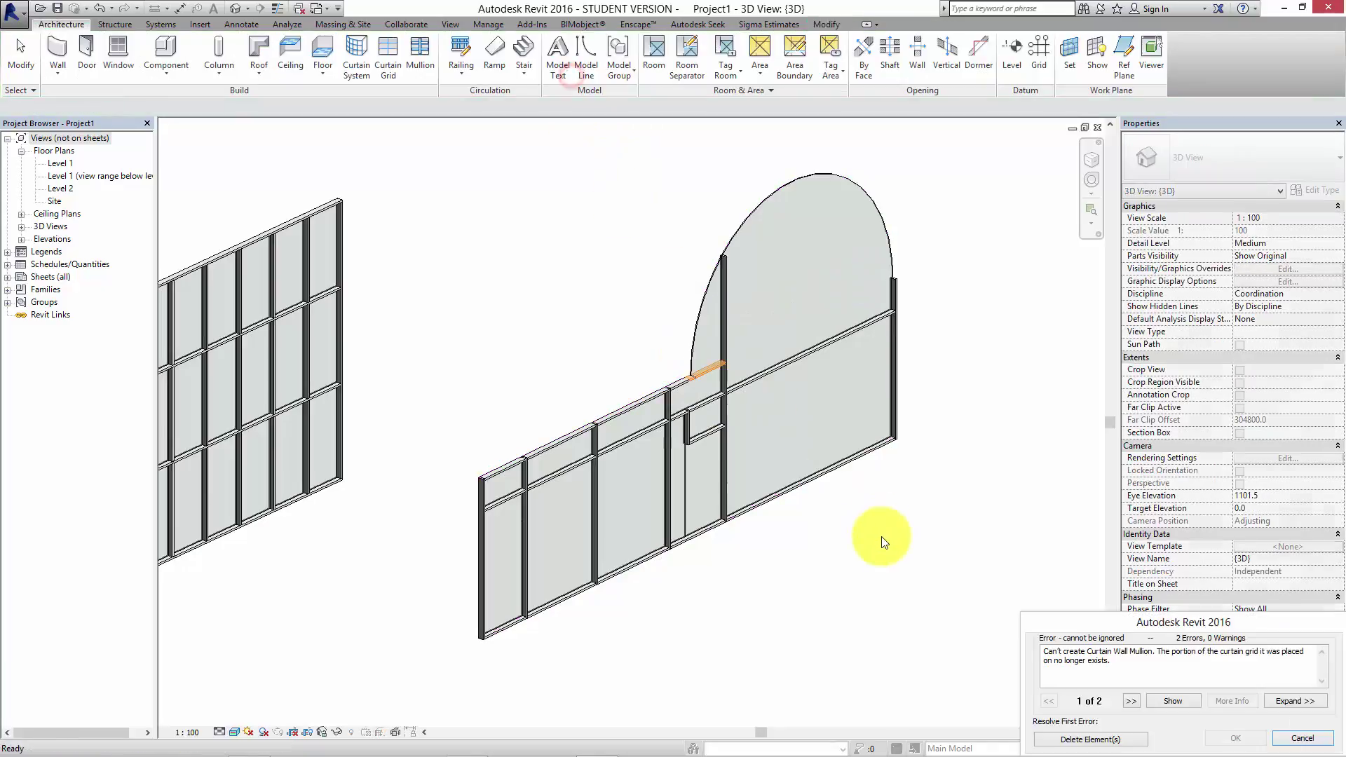
click(1129, 739)
click(879, 612)
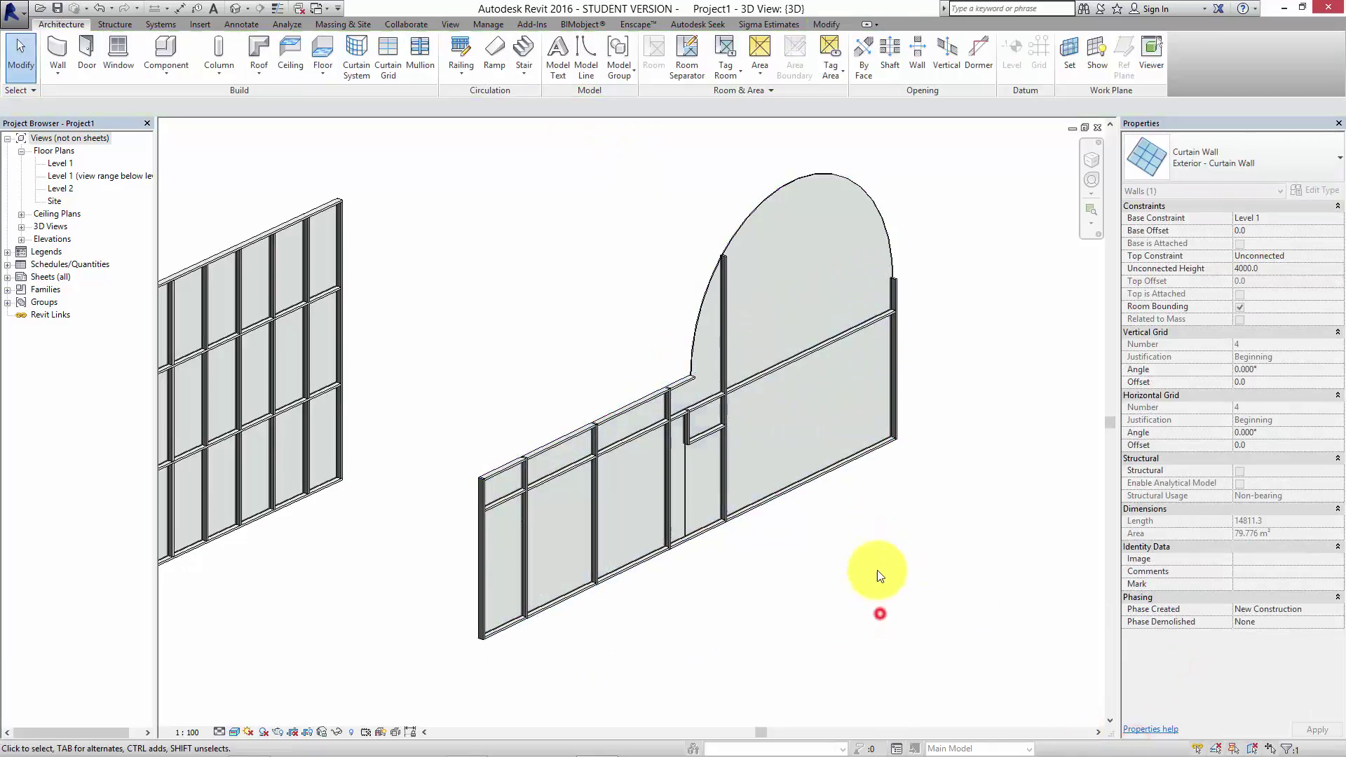
- Place an Exterior - 50x150mm rectangular mullion along the arched edge of the curtain wall
scroll(877, 541, down, 1)
scroll(890, 355, up, 2)
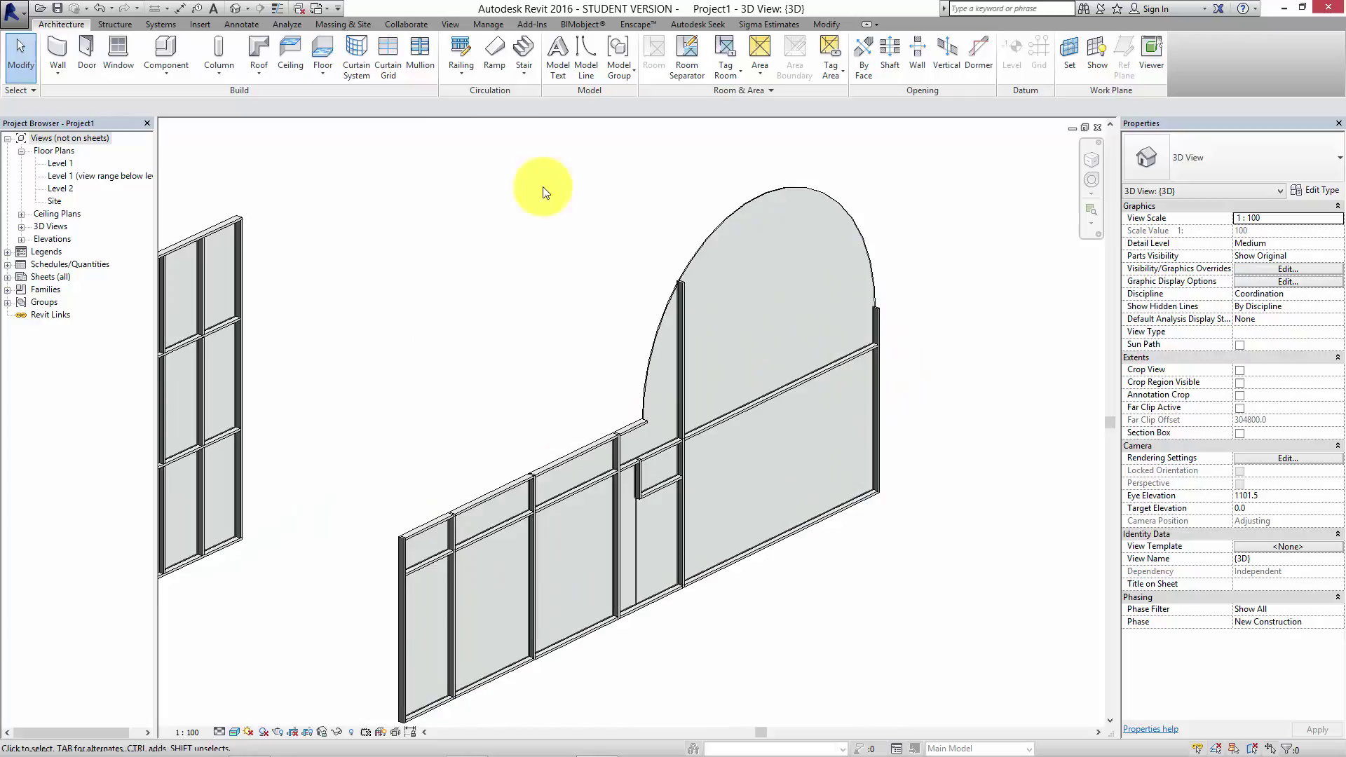
click(419, 55)
click(692, 263)
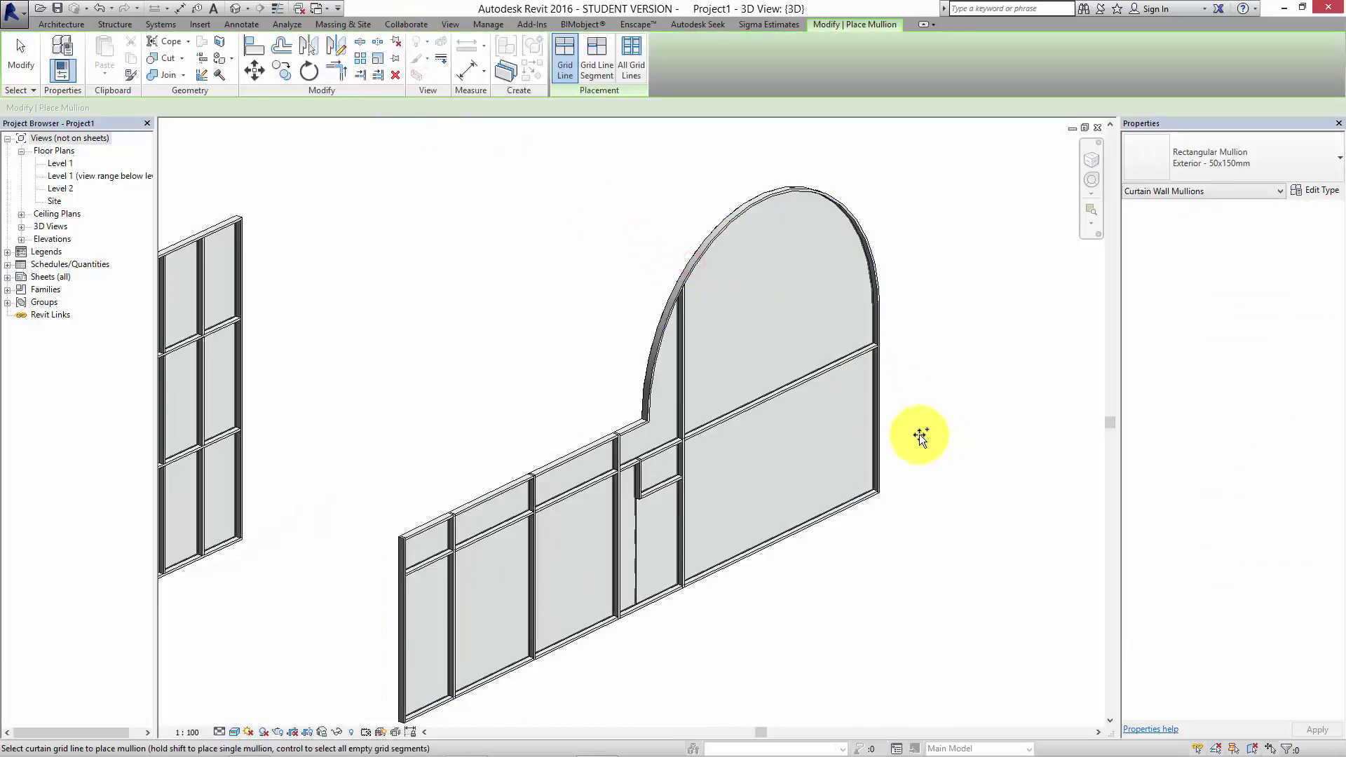
key(Escape)
key(Escape)
- Examine the arched curtain wall beside the storefront wall, including the mullions of its widest bay
shift+middle_drag(871, 439, 738, 385)
scroll(739, 384, down, 1)
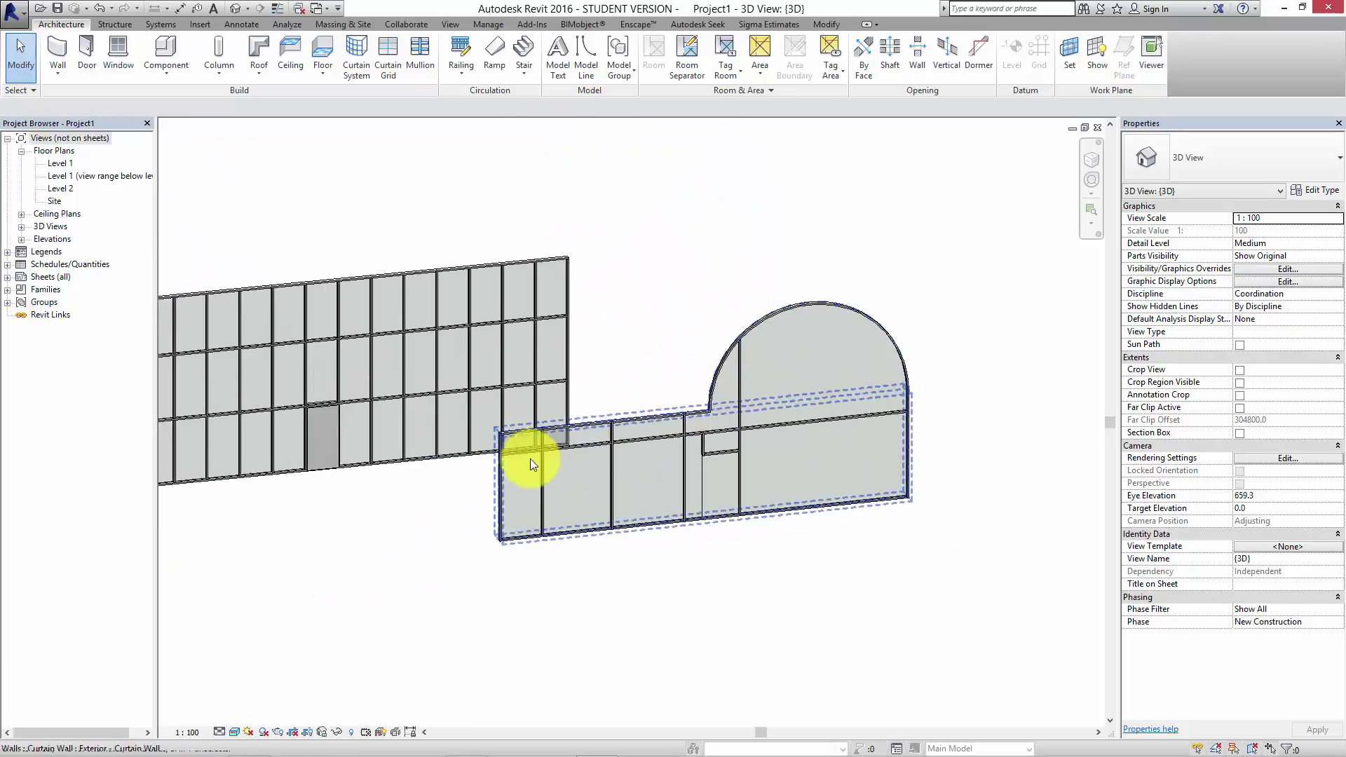
middle_drag(530, 458, 552, 493)
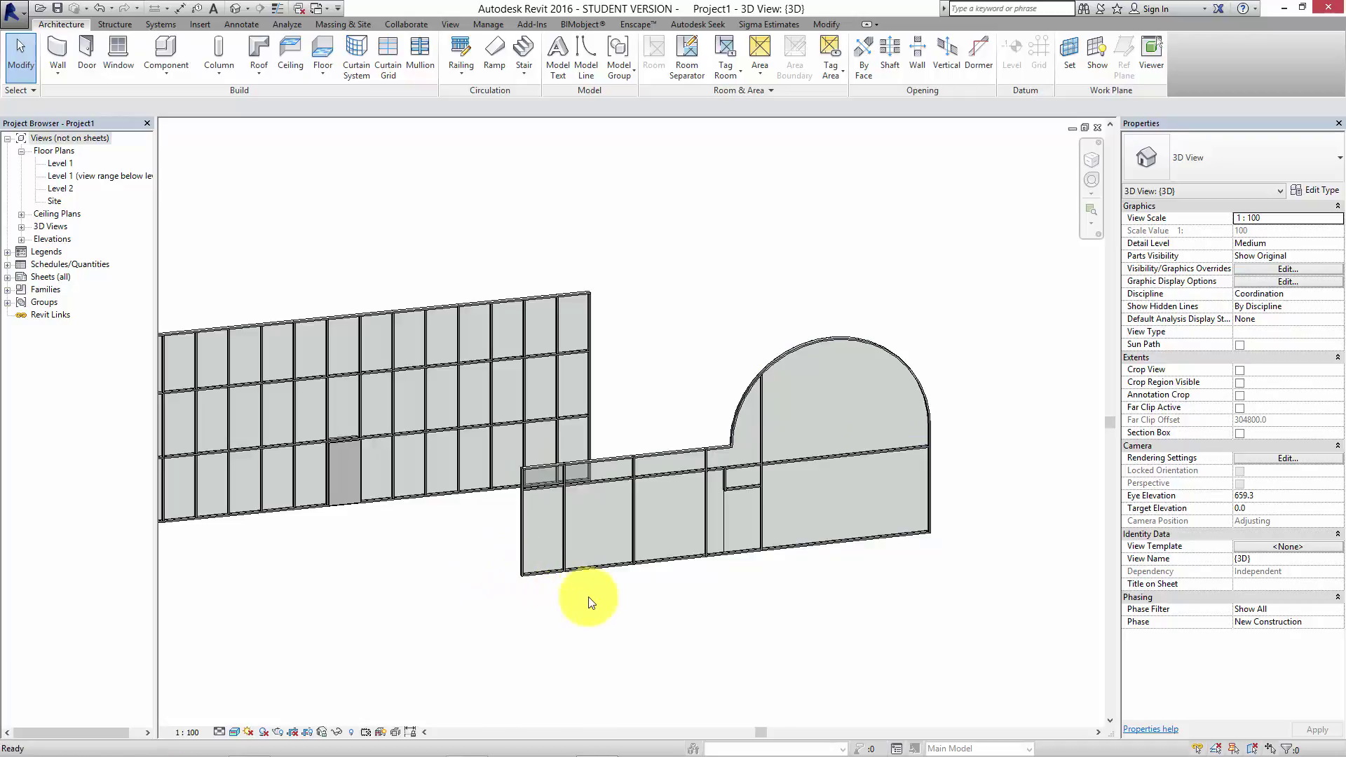
shift+middle_drag(647, 534, 684, 546)
scroll(813, 515, up, 3)
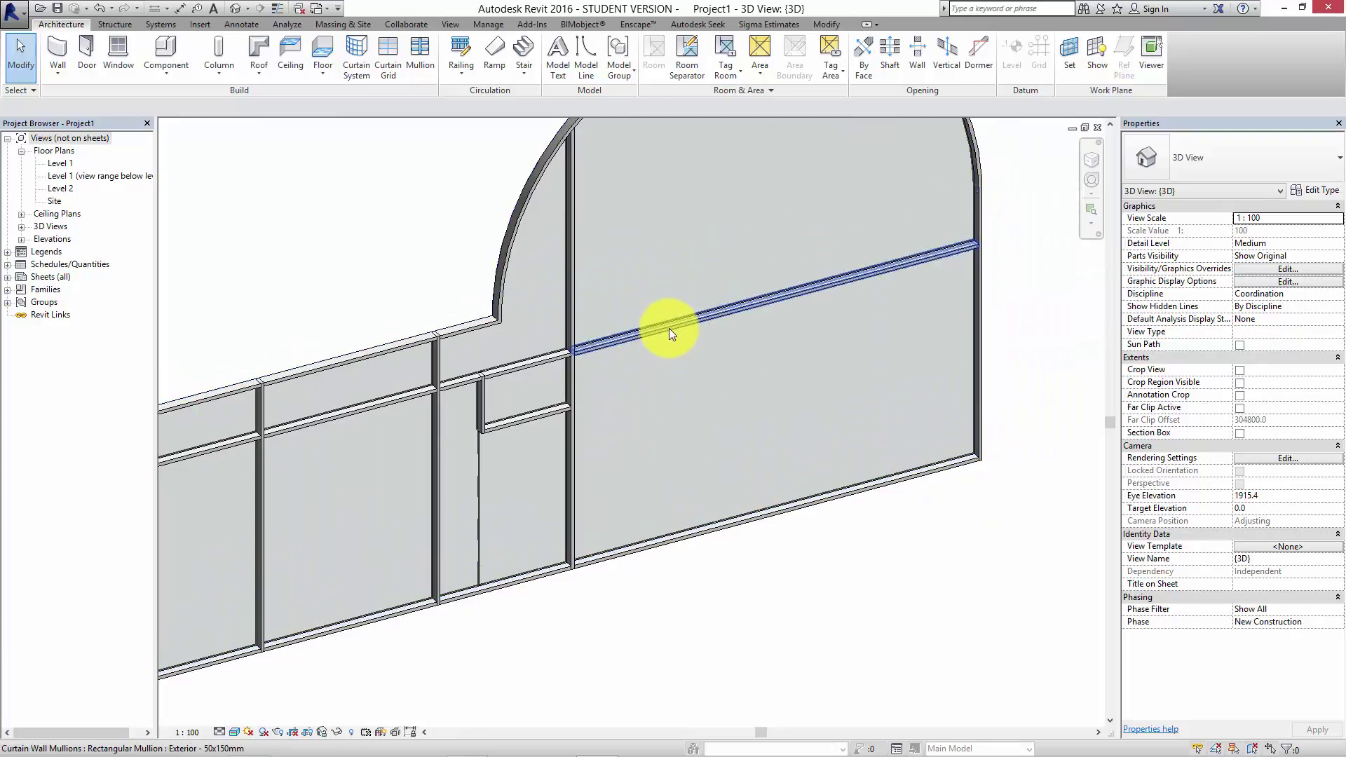
- Replace the wide bay's lower rectangular glazing panel, below the arch, with an Exterior - Storefront curtain wall
key(Tab)
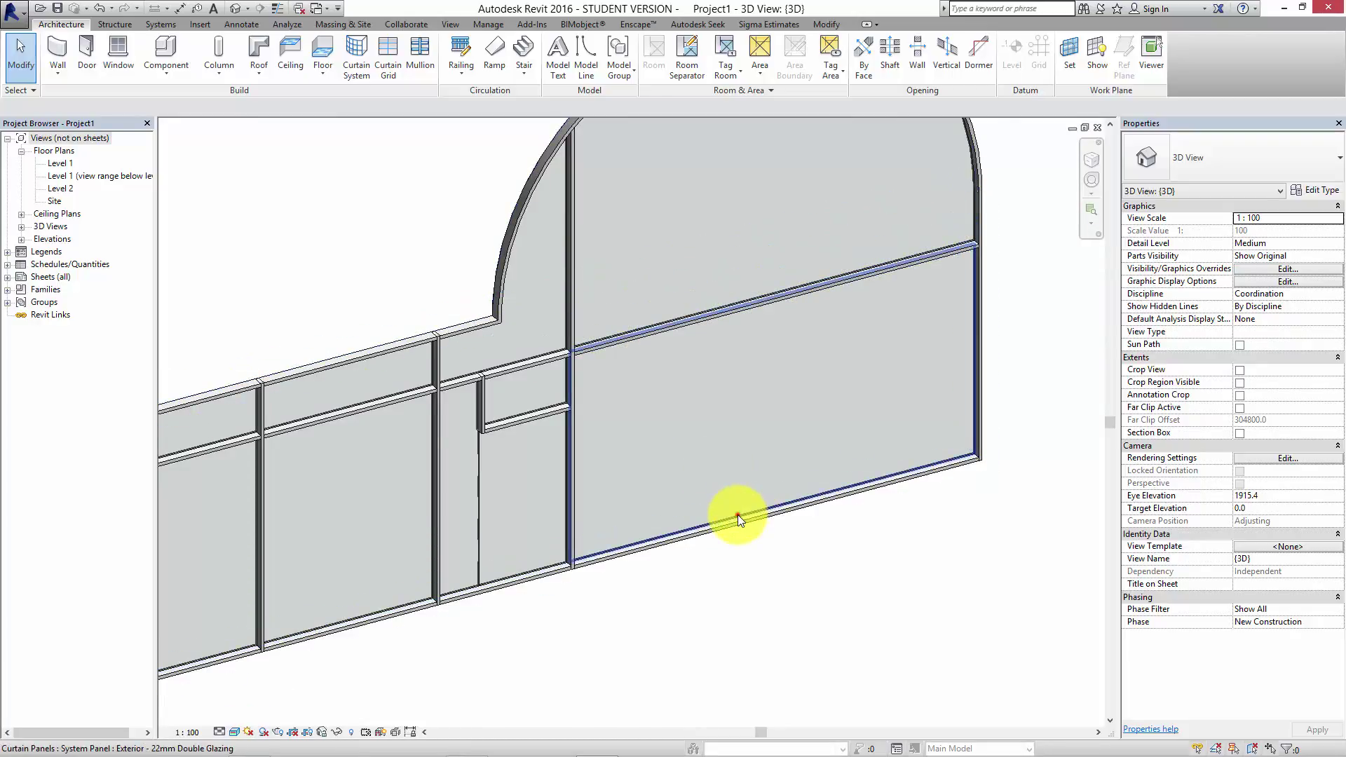
click(738, 514)
click(1232, 157)
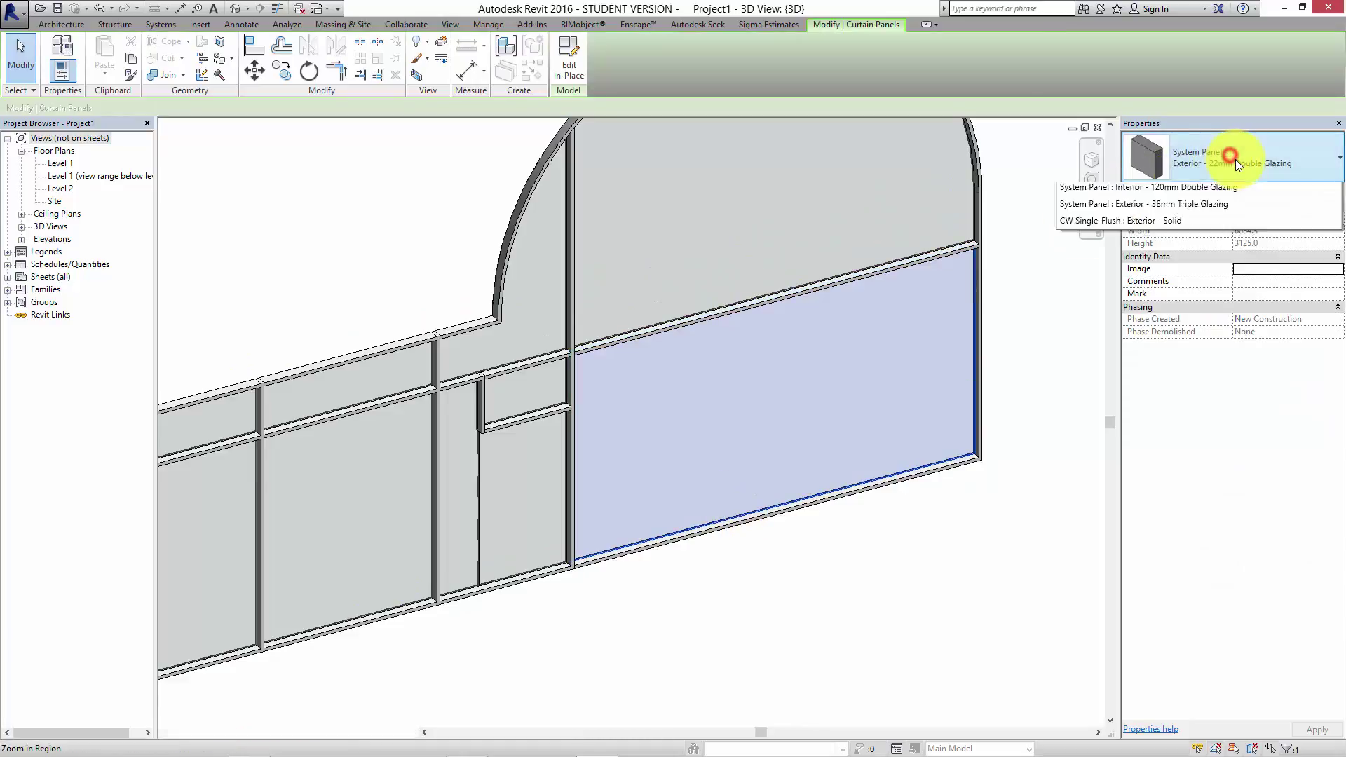
scroll(1326, 358, down, 3)
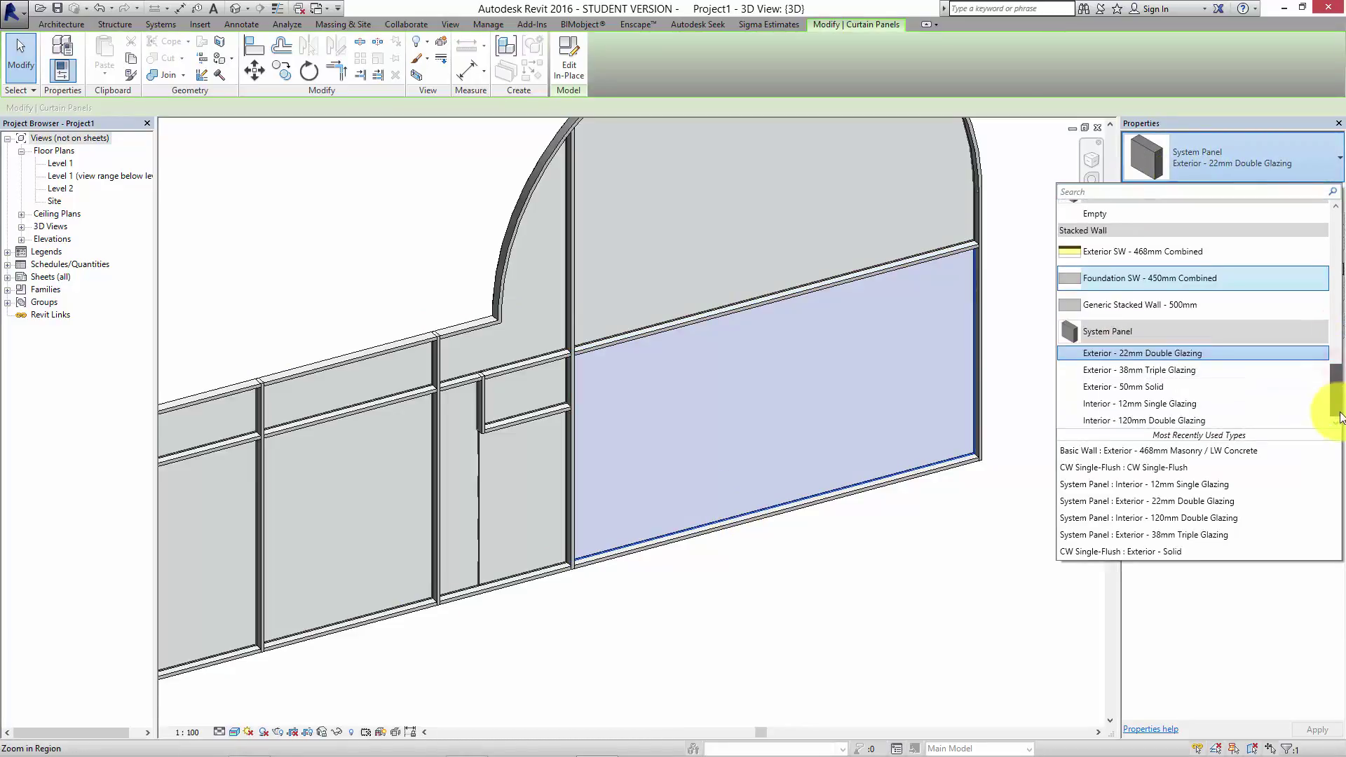
drag(1336, 405, 1331, 319)
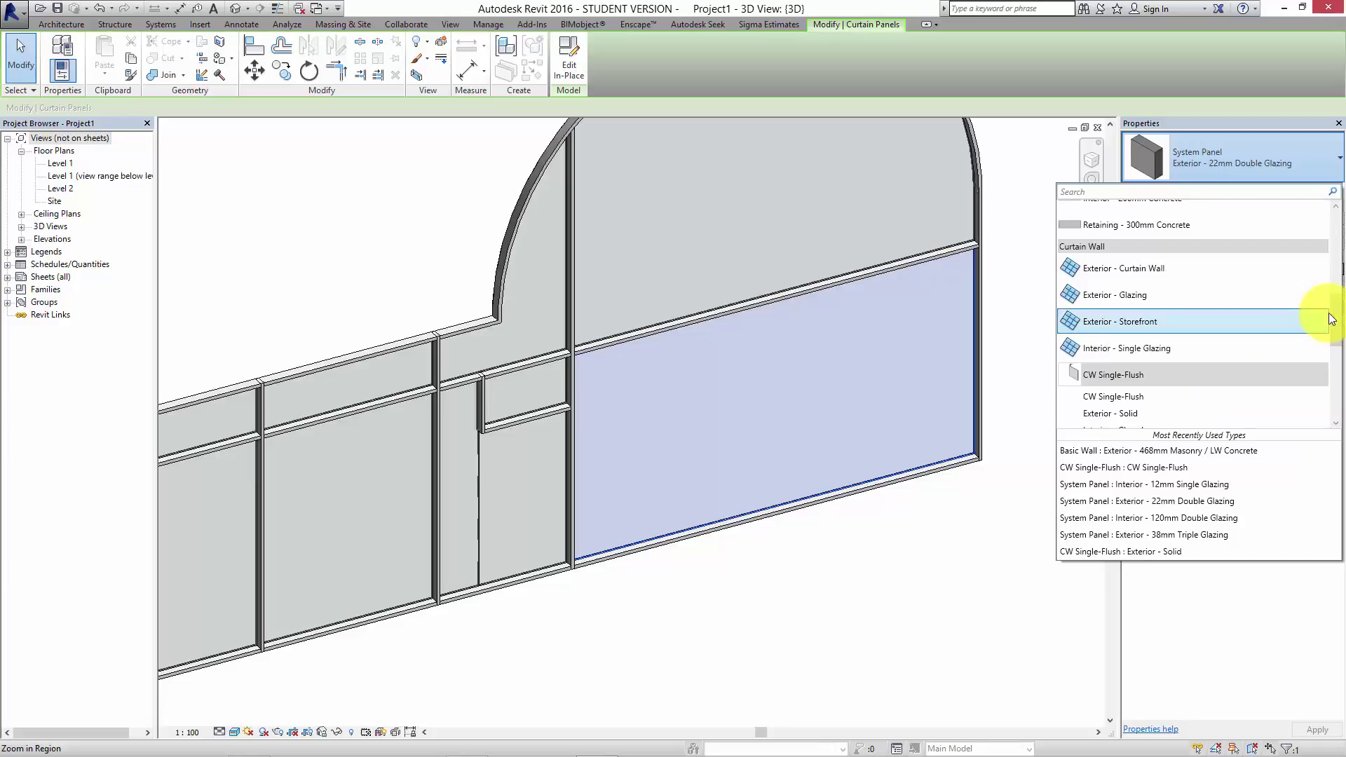
click(1138, 326)
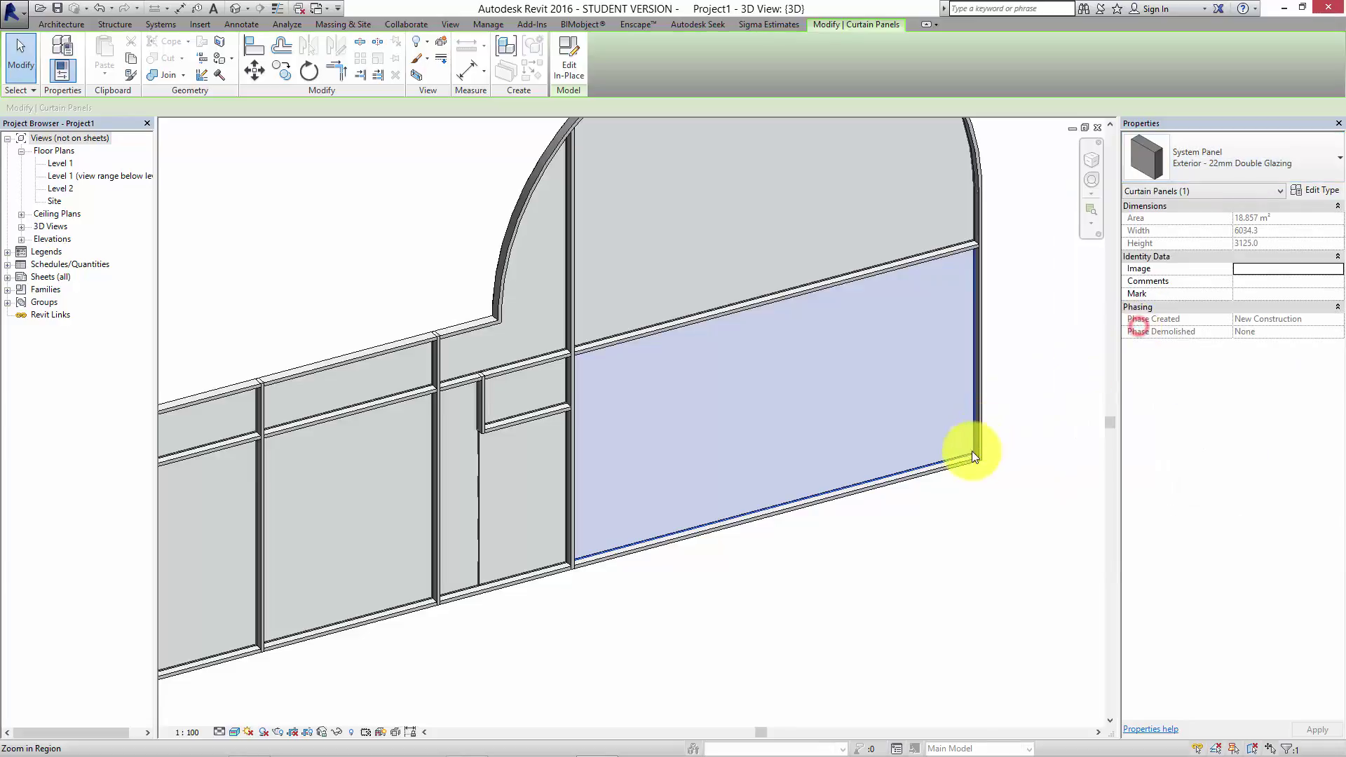
click(918, 598)
middle_drag(855, 601, 854, 593)
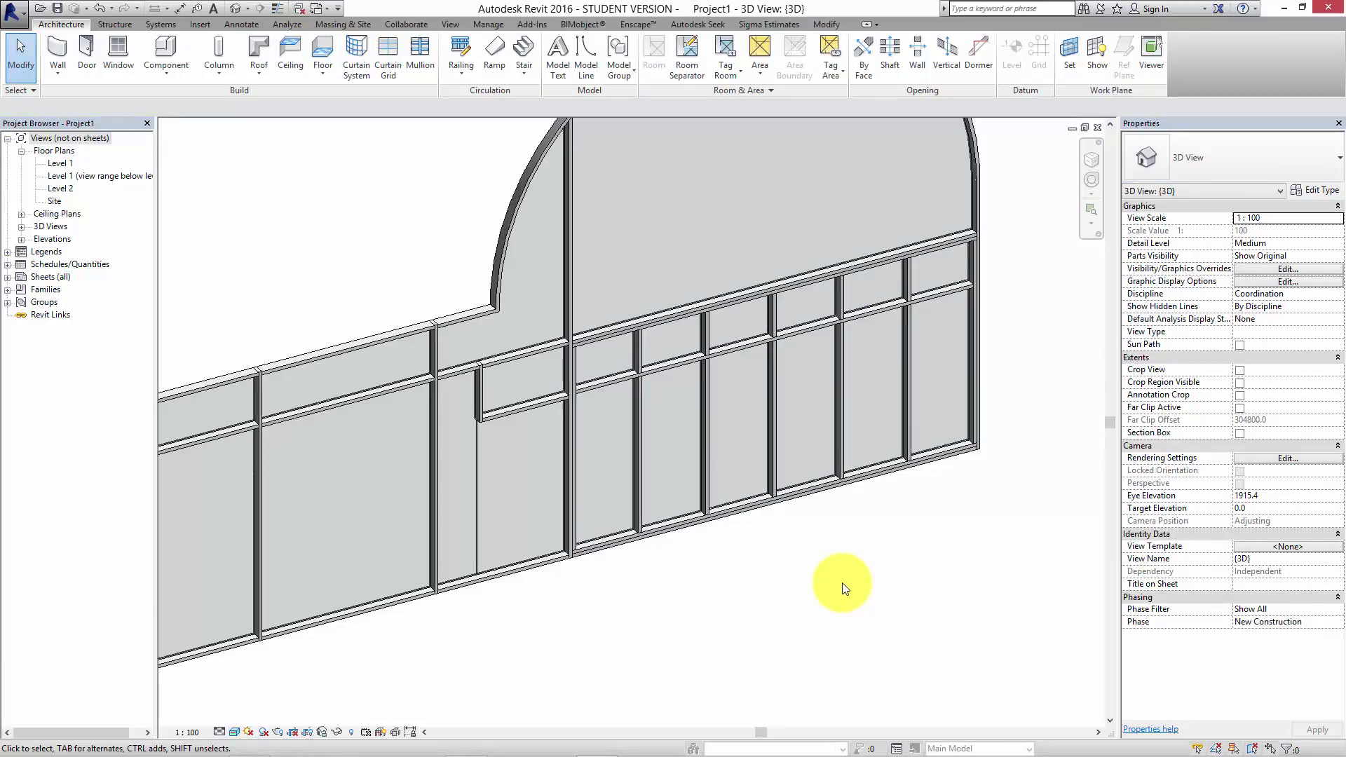
- Examine the storefront infill beneath the arch and the plain glazed bays at the curtain wall's opposite end
scroll(844, 588, down, 5)
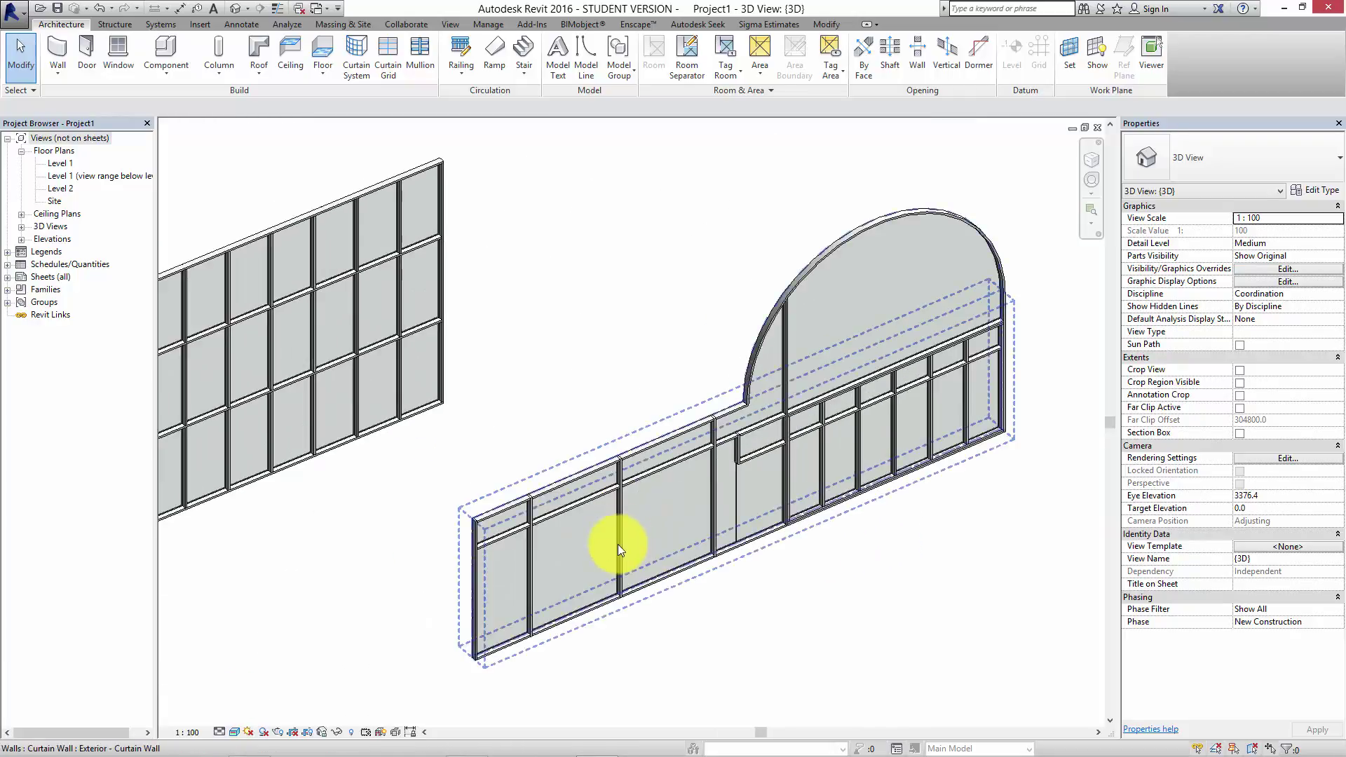
scroll(617, 544, up, 3)
middle_drag(597, 595, 364, 595)
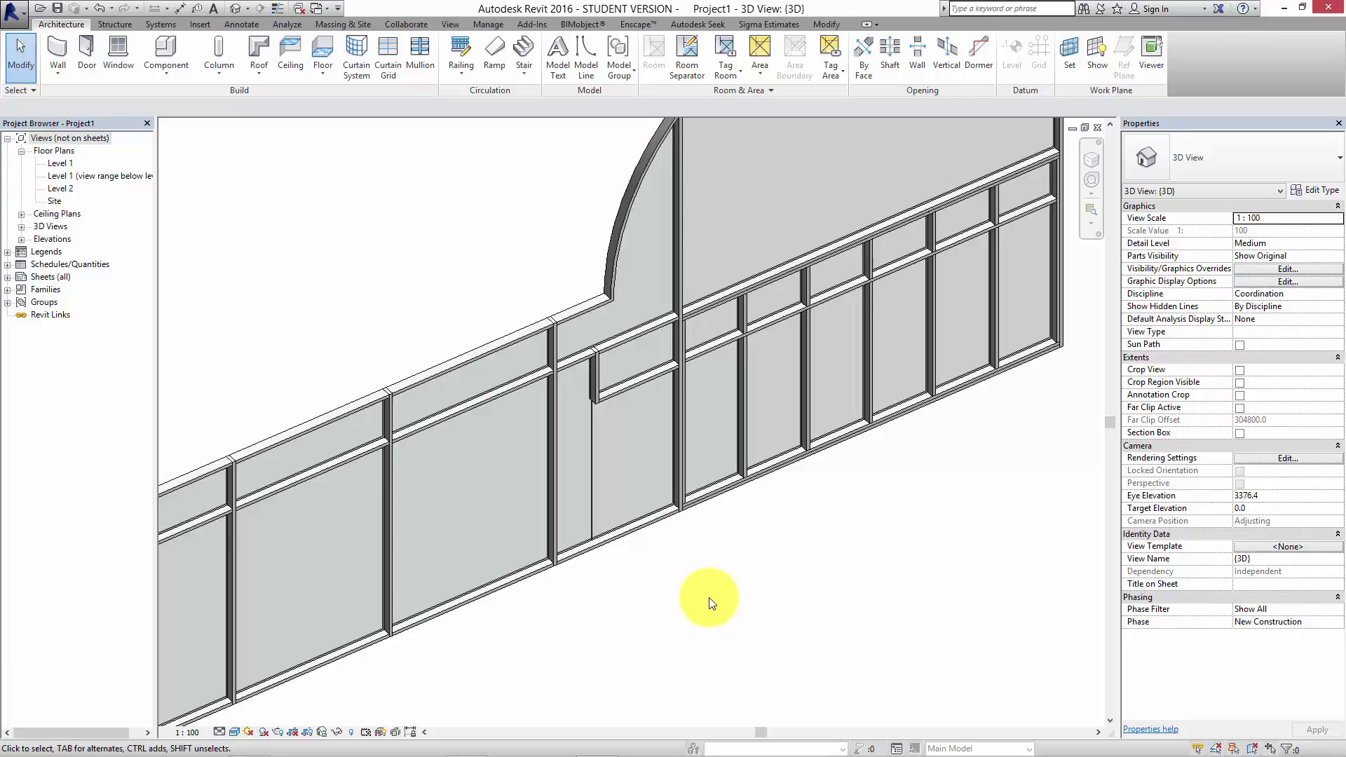
scroll(707, 598, down, 5)
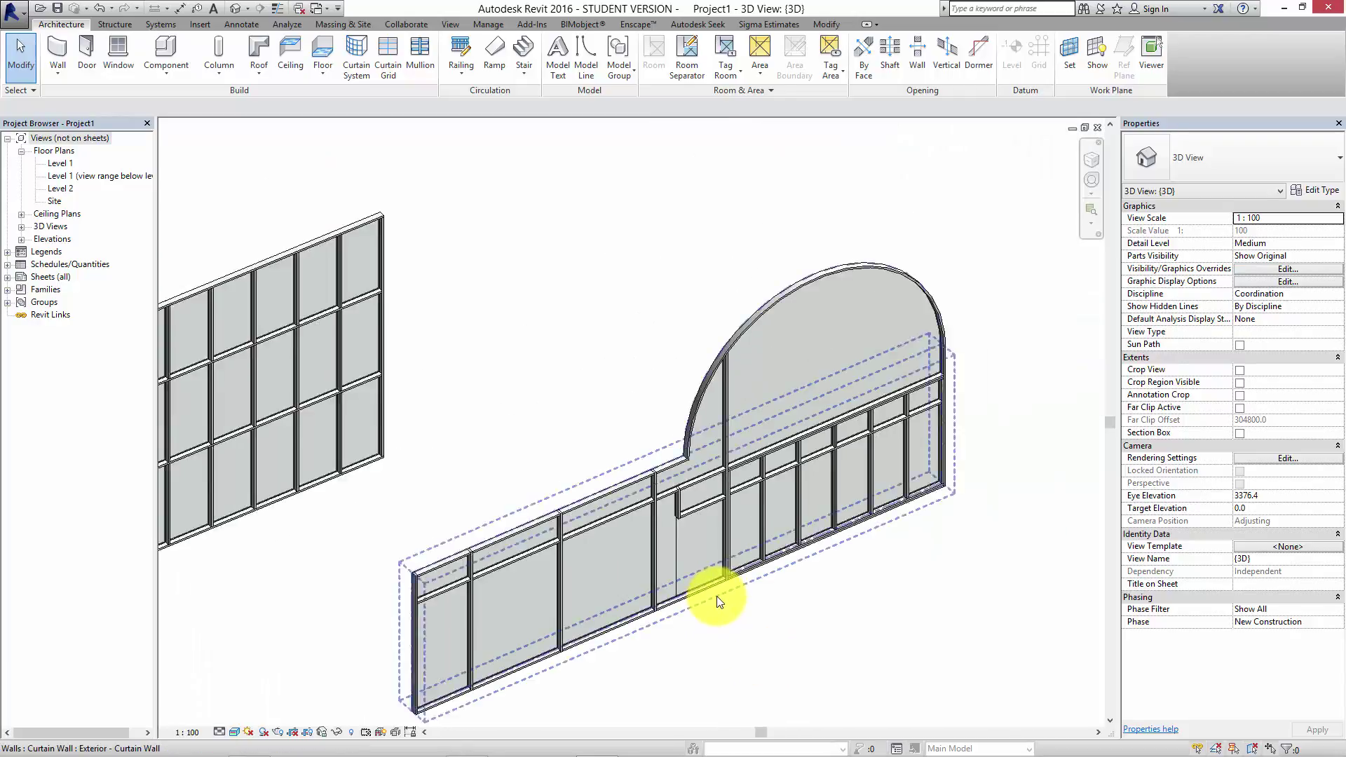
shift+middle_drag(708, 601, 731, 603)
scroll(511, 684, up, 10)
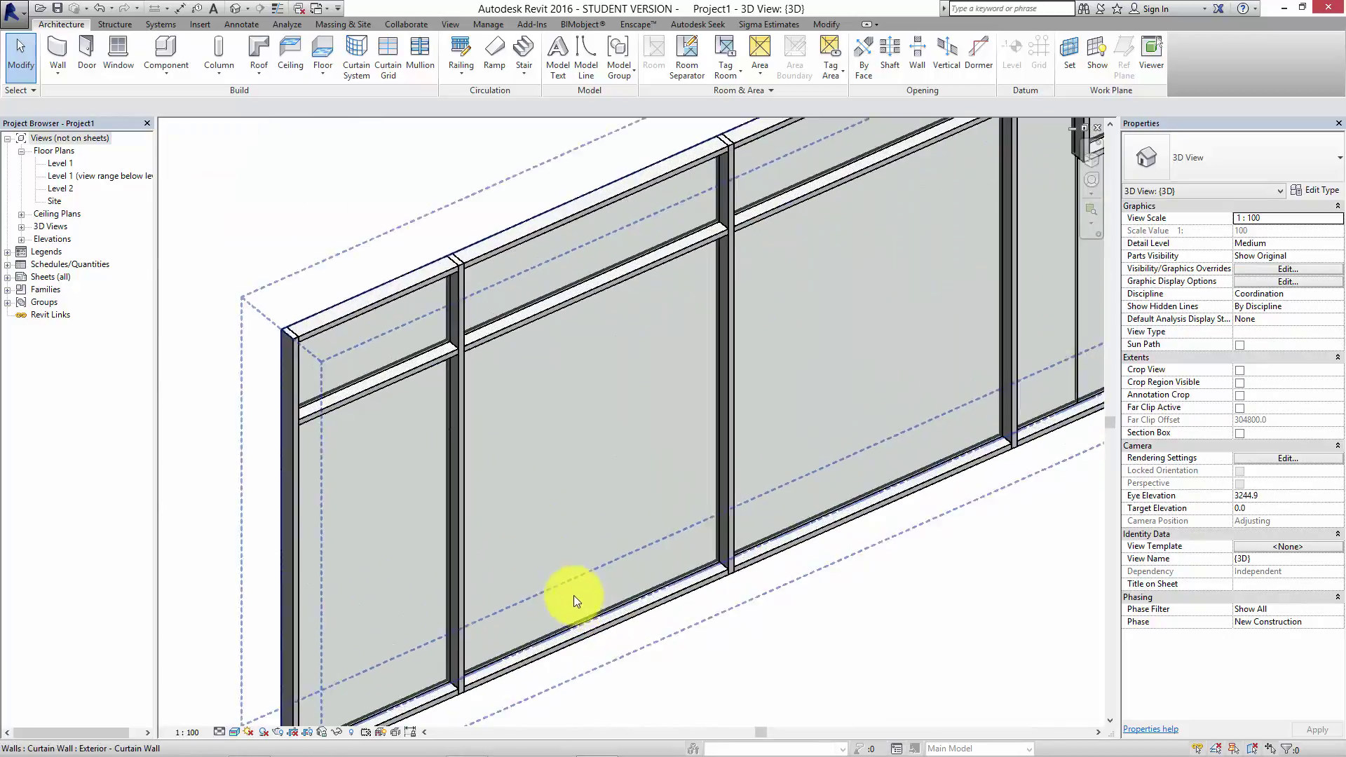
scroll(580, 625, down, 3)
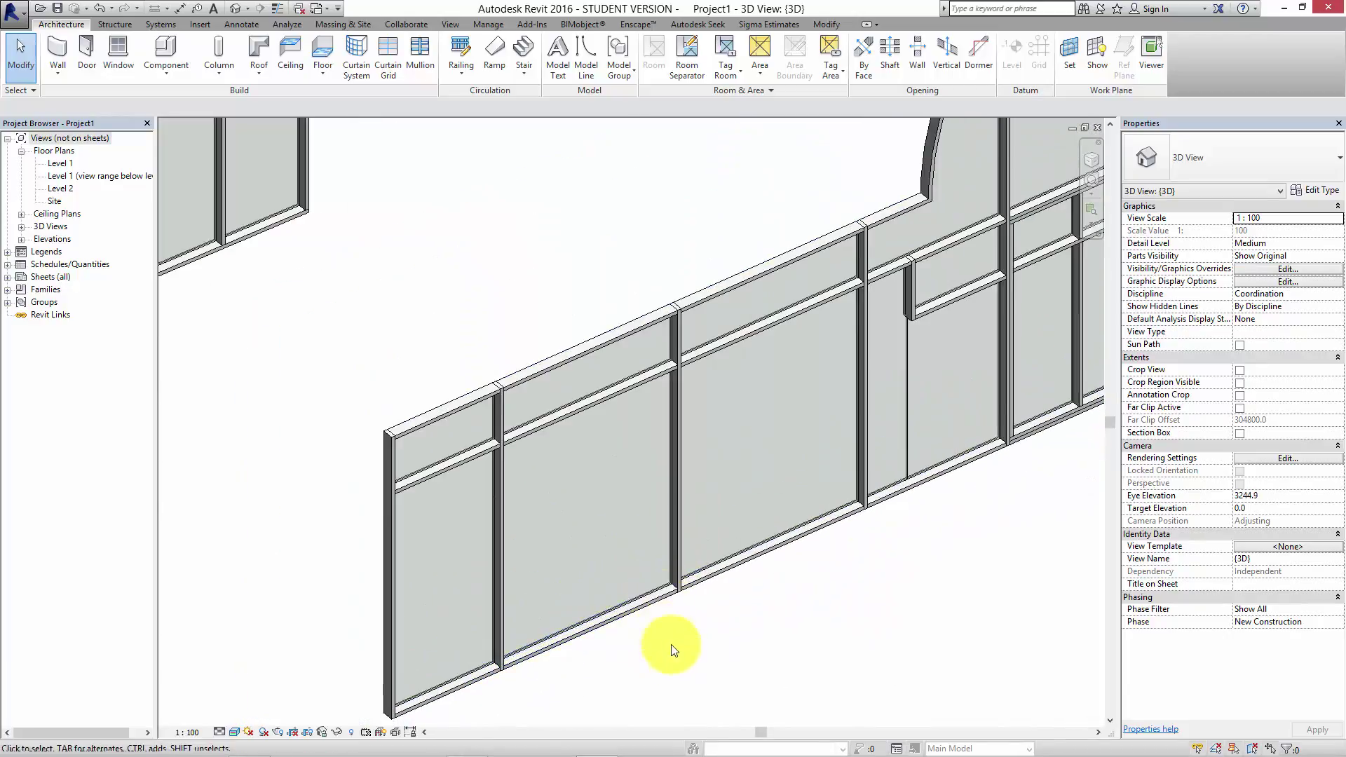
middle_drag(689, 650, 679, 643)
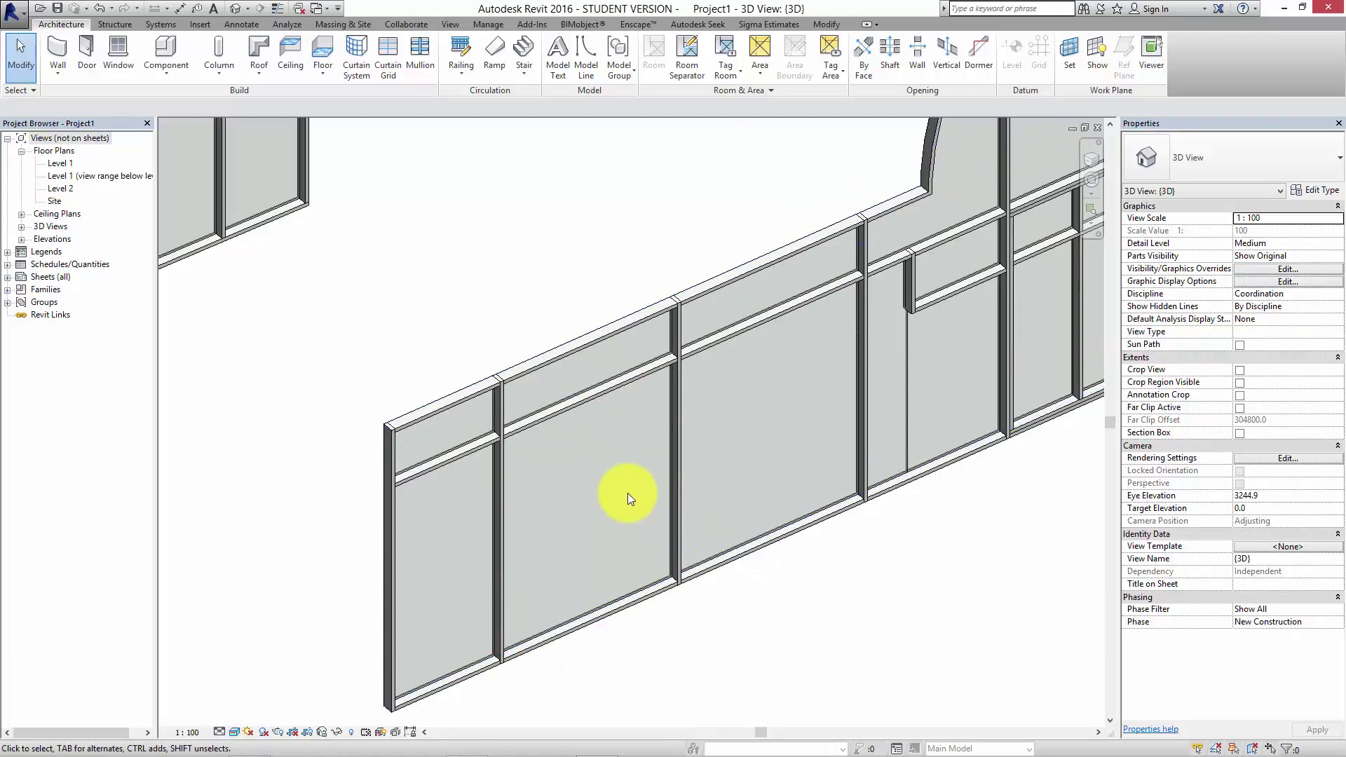
- Add a vertical grid line about 1405 mm into the second bay from the curtain wall's straight end and place an Exterior - 50x150mm mullion along it
middle_drag(637, 571, 642, 501)
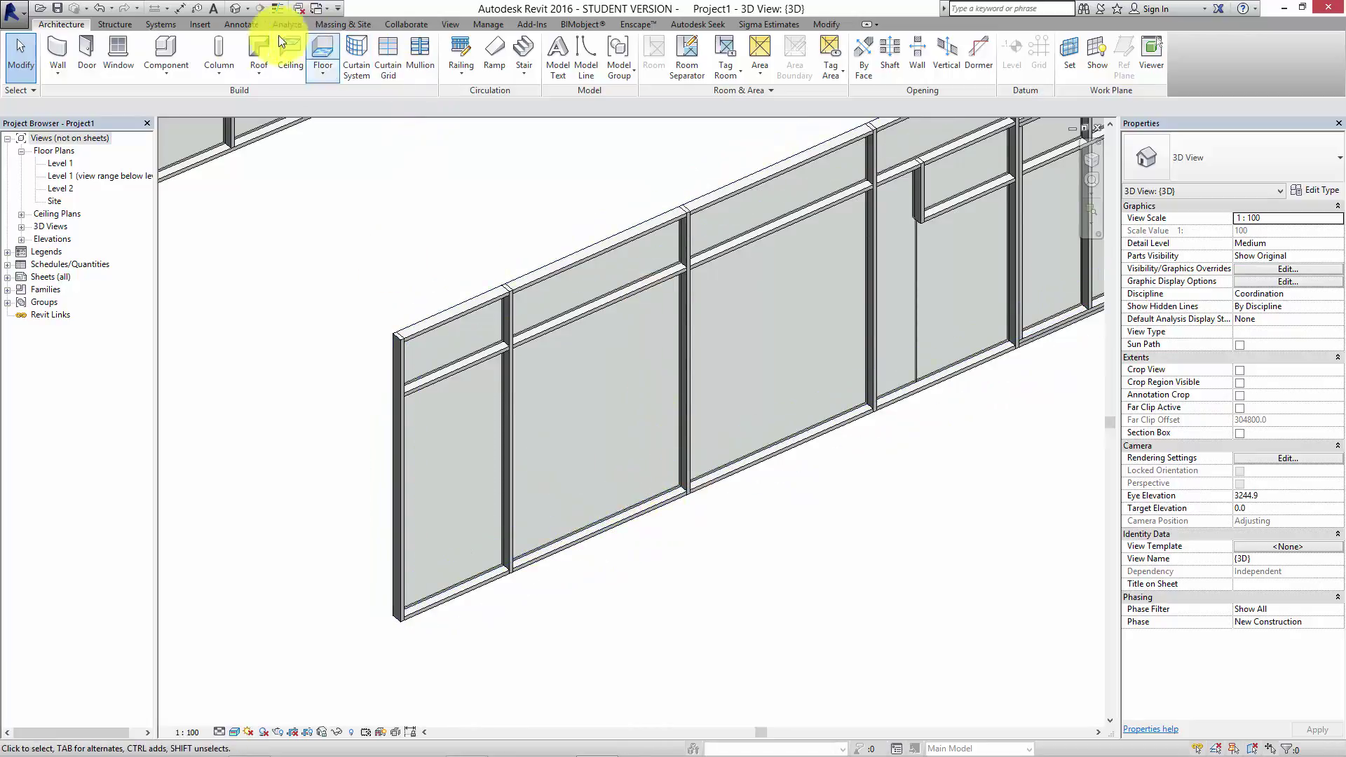
click(388, 60)
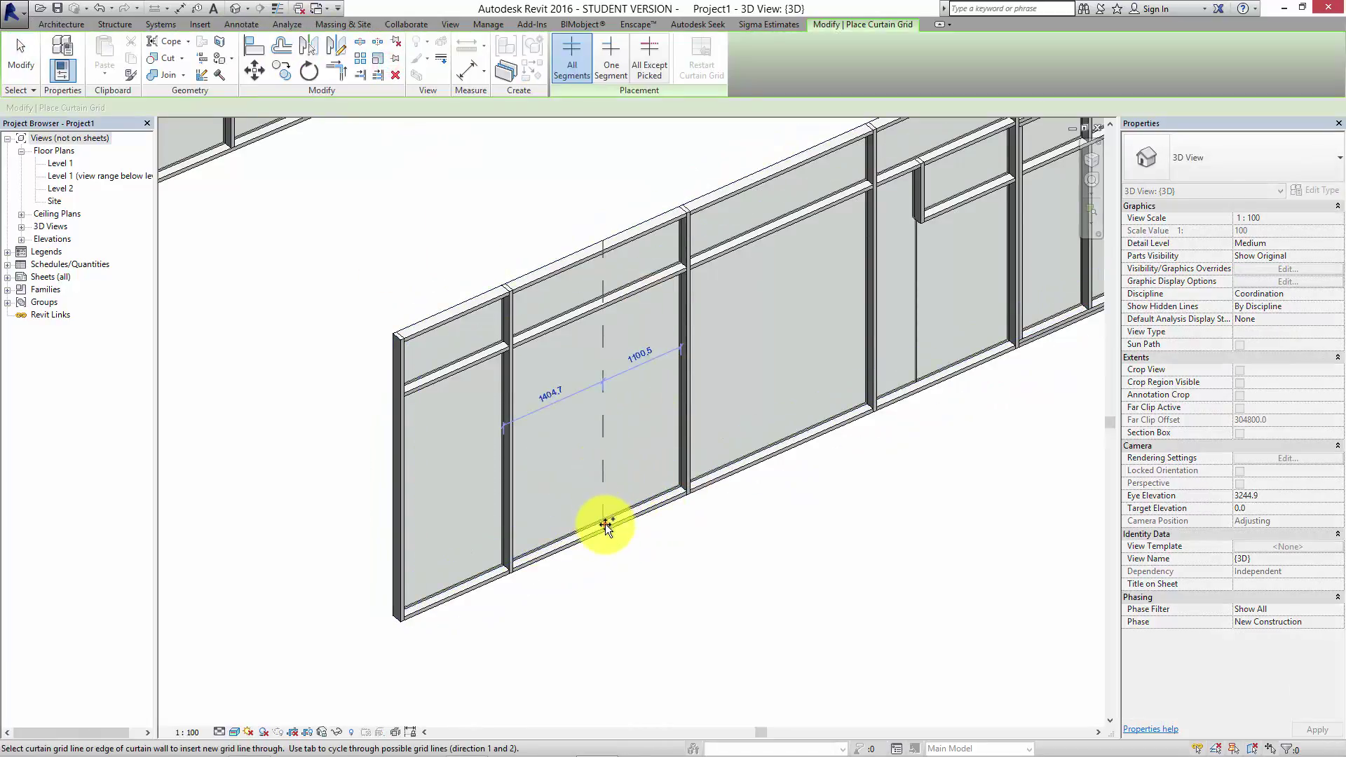
click(604, 523)
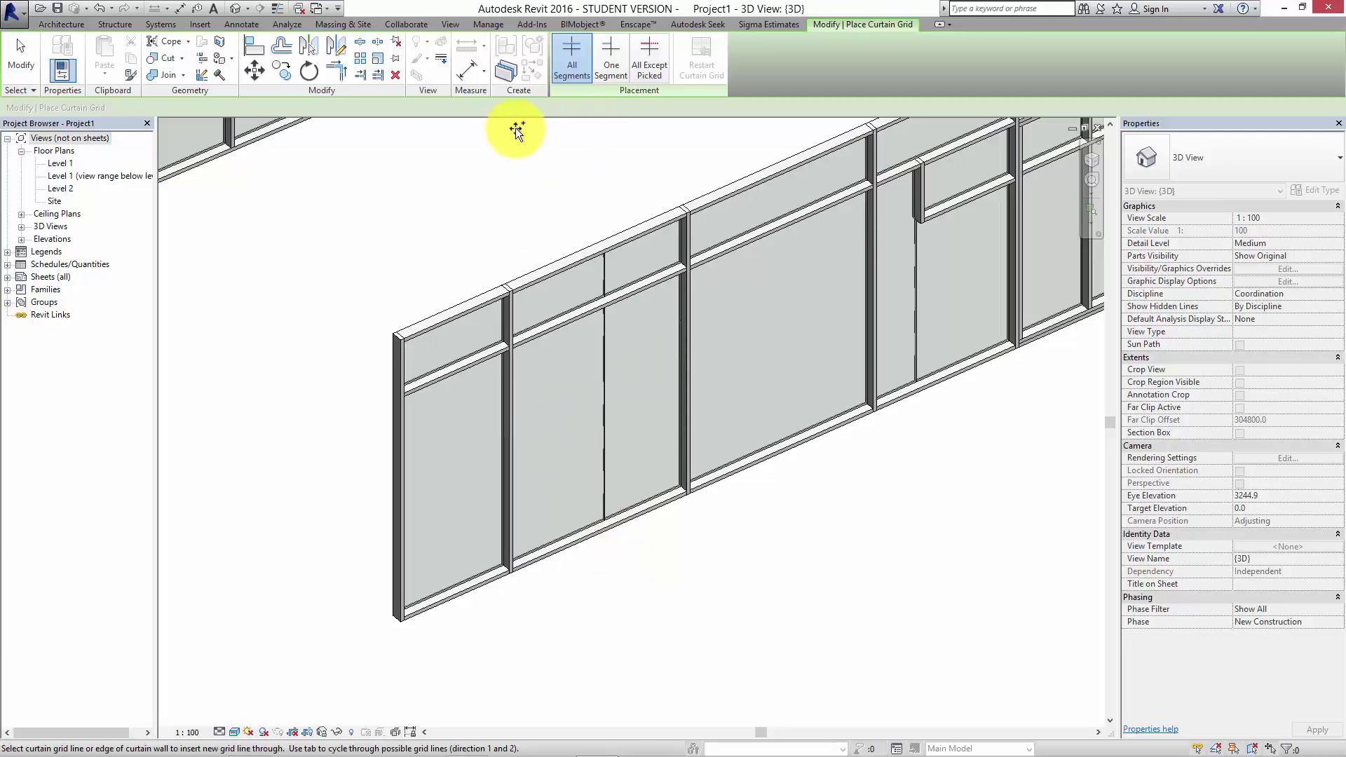
click(56, 26)
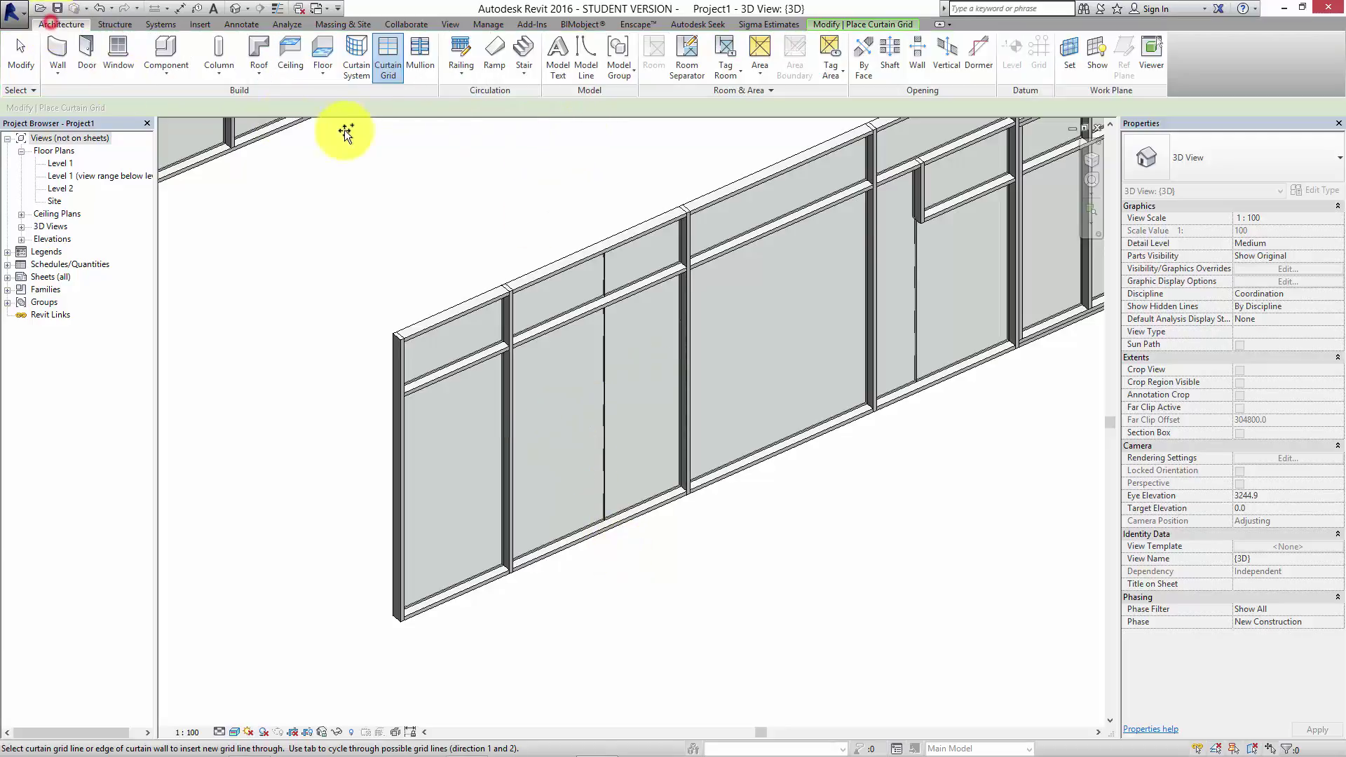
click(412, 65)
click(603, 406)
scroll(620, 619, up, 3)
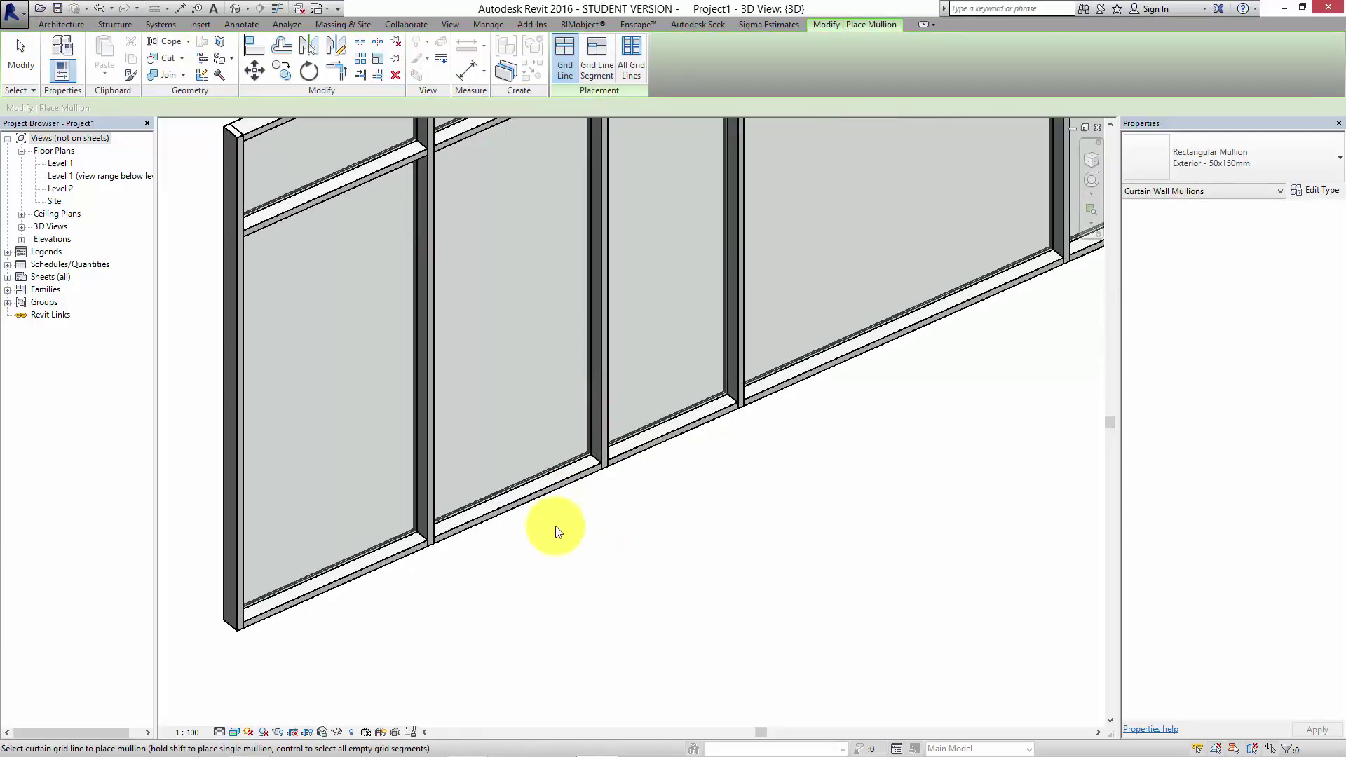
- Delete the bottom mullion of the split bay's wider part, beside the end bay
key(Escape)
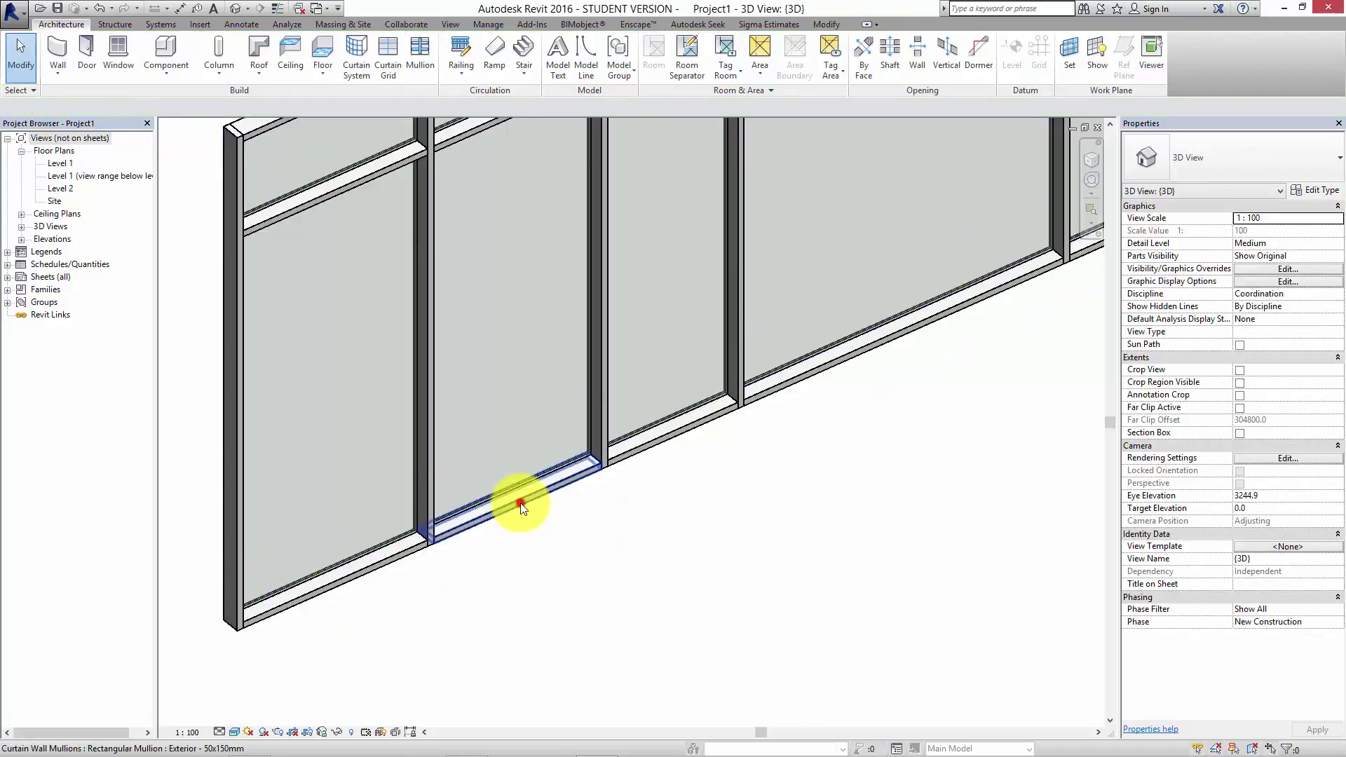
click(520, 502)
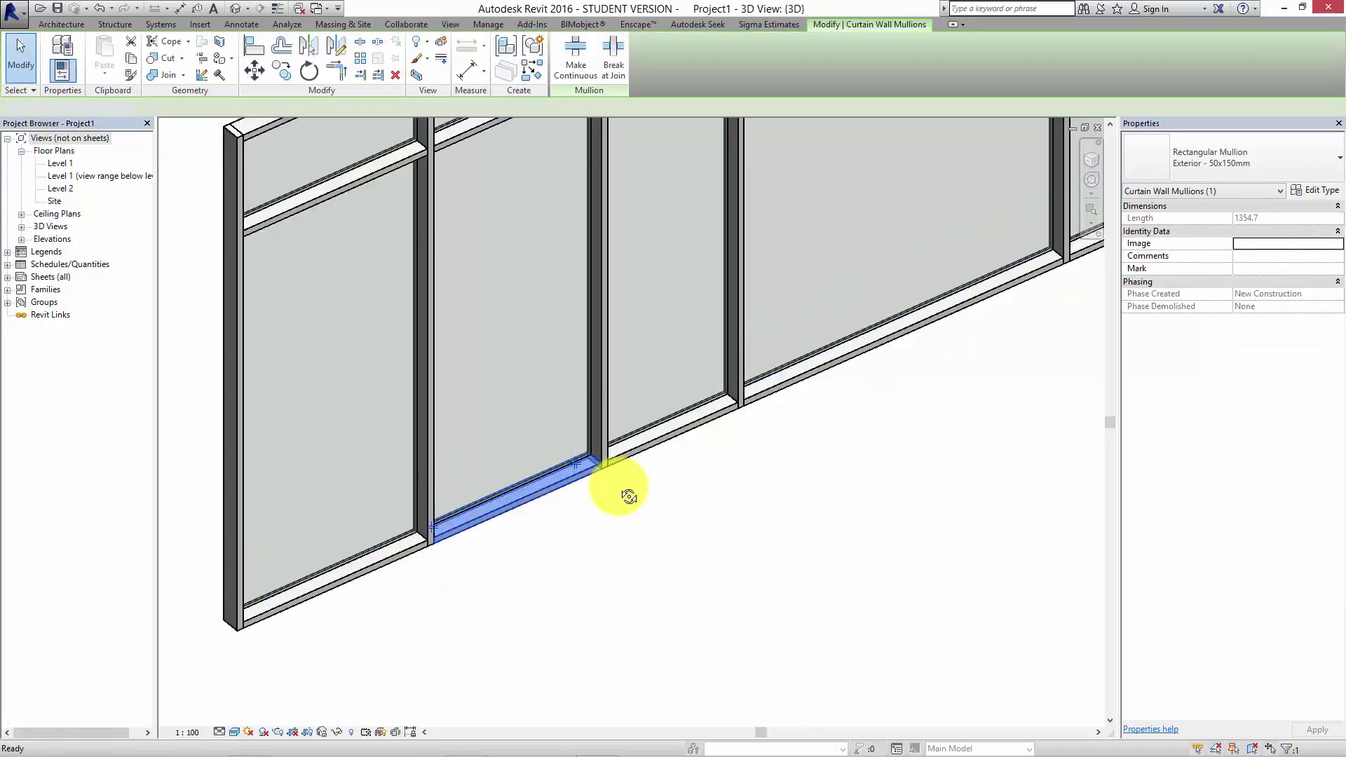
key(Delete)
scroll(624, 489, down, 2)
shift+middle_drag(624, 483, 680, 470)
middle_drag(651, 427, 549, 620)
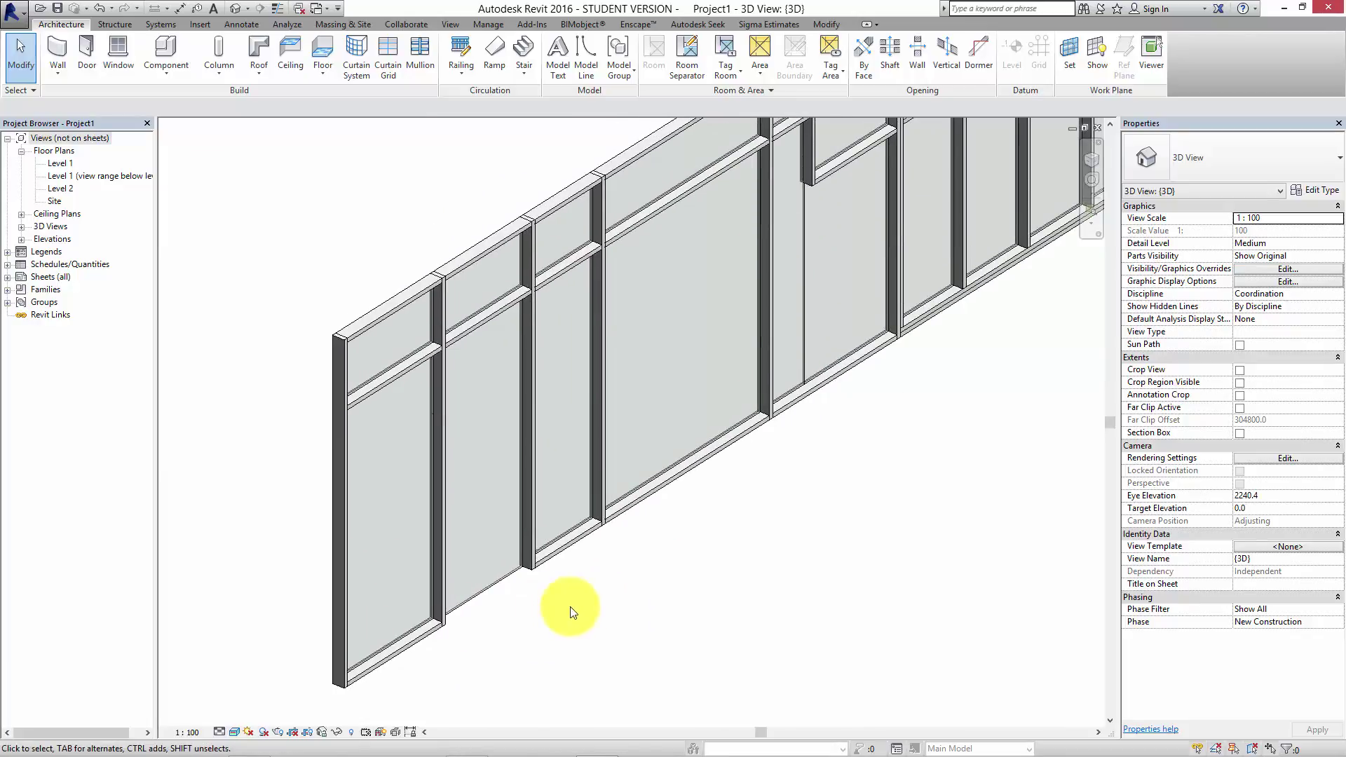
shift+middle_drag(762, 480, 543, 591)
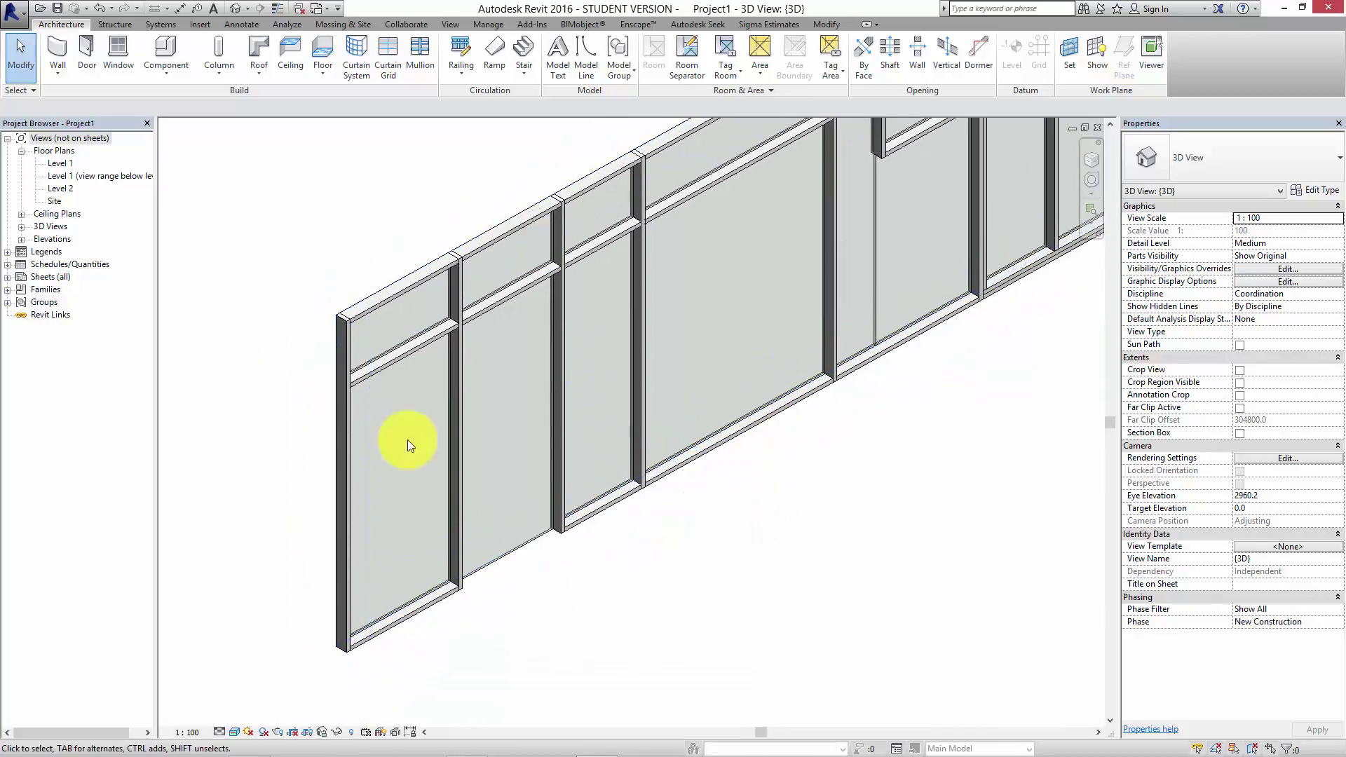
middle_drag(573, 496, 606, 566)
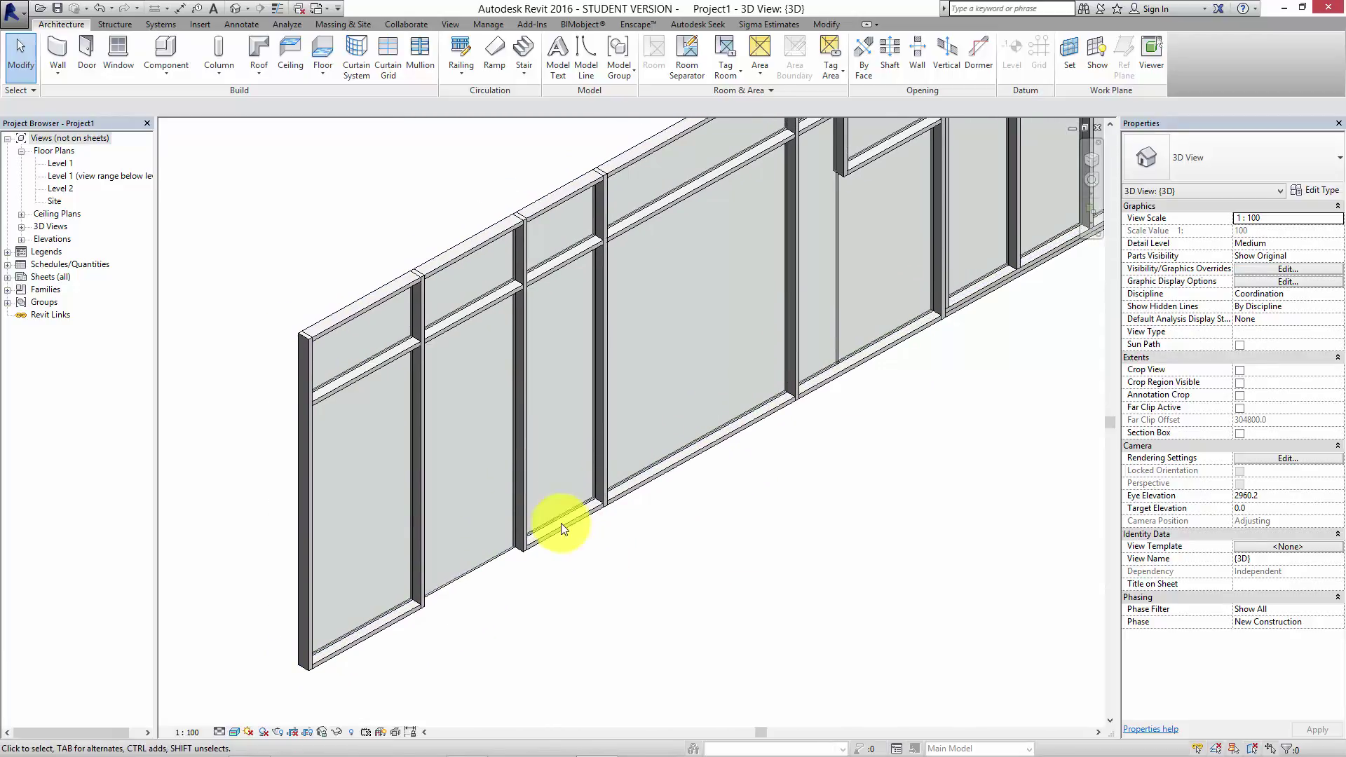
click(84, 59)
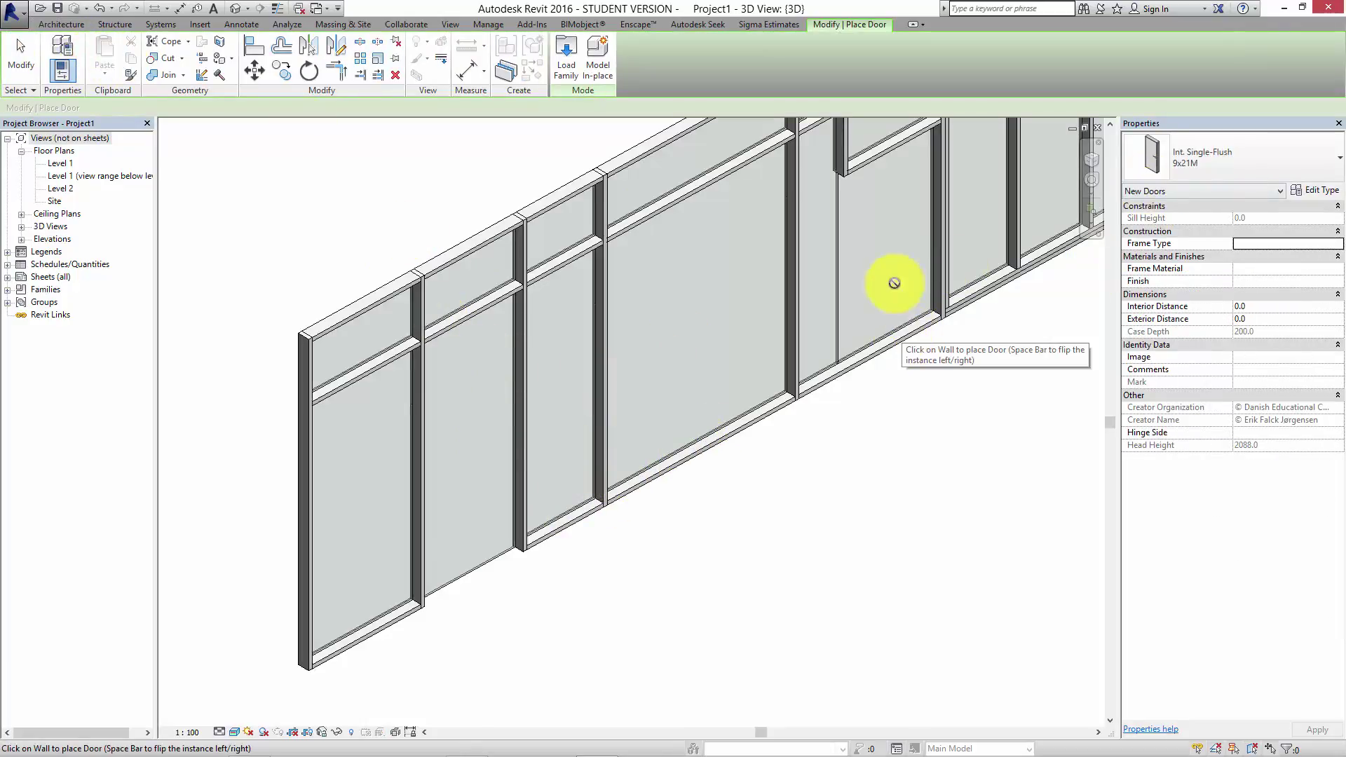
key(Escape)
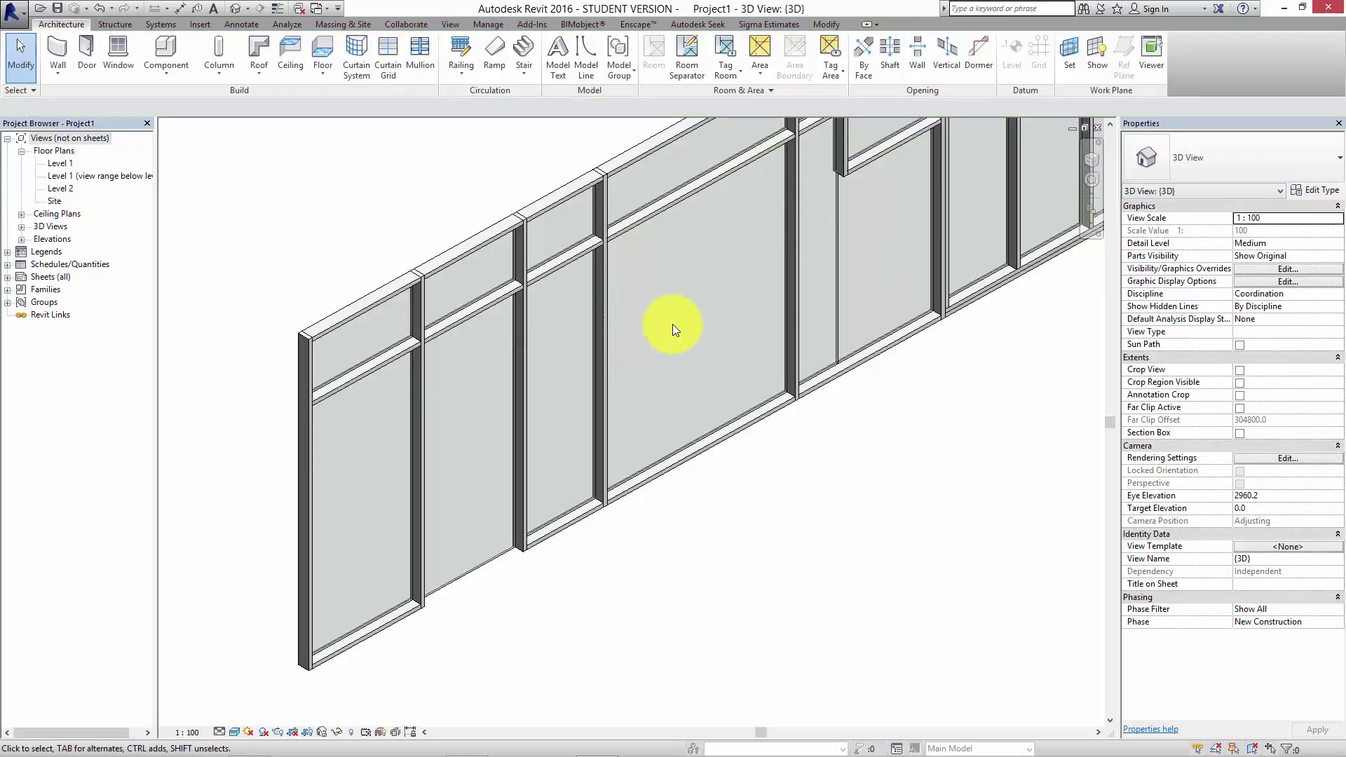
middle_drag(671, 324, 755, 536)
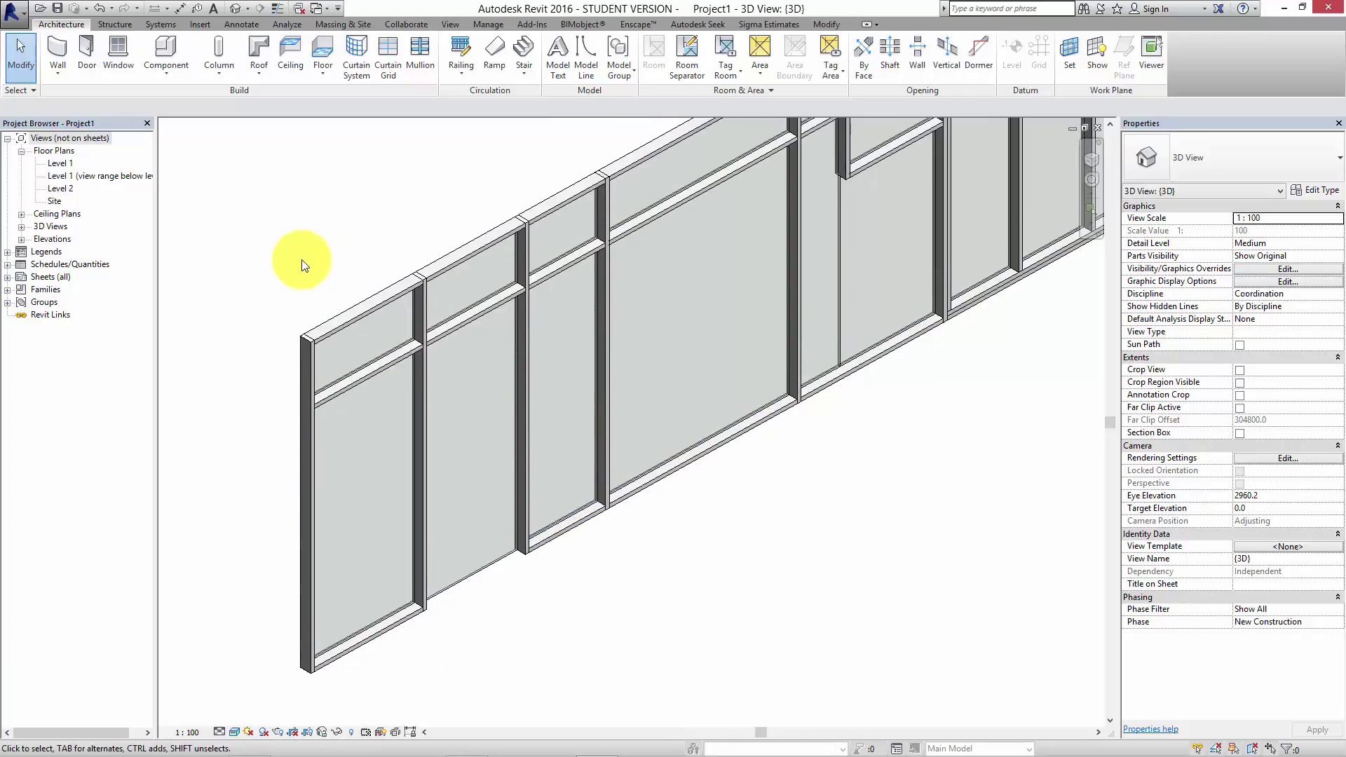
middle_drag(301, 261, 304, 254)
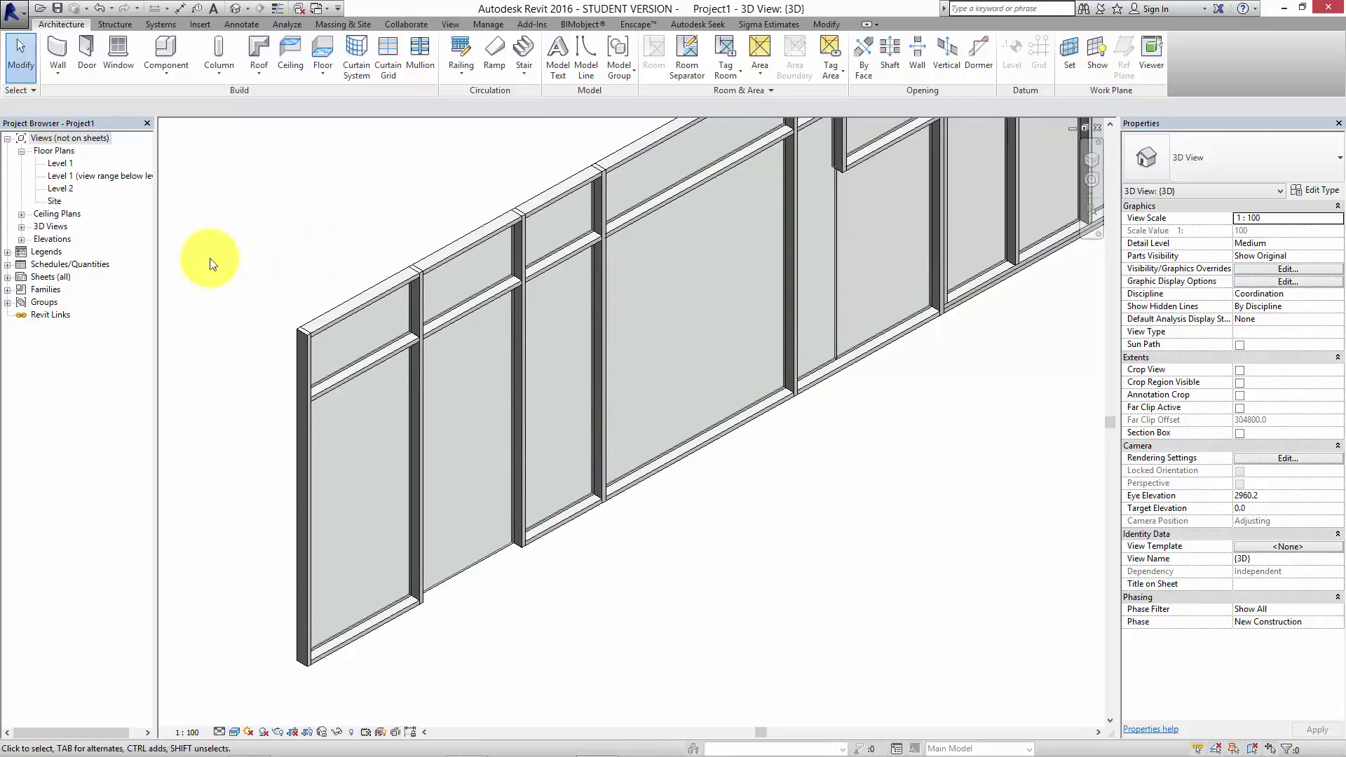
- Create a new family from the Metric Curtain Wall Panel.rft template
click(14, 23)
mouse_move(56, 73)
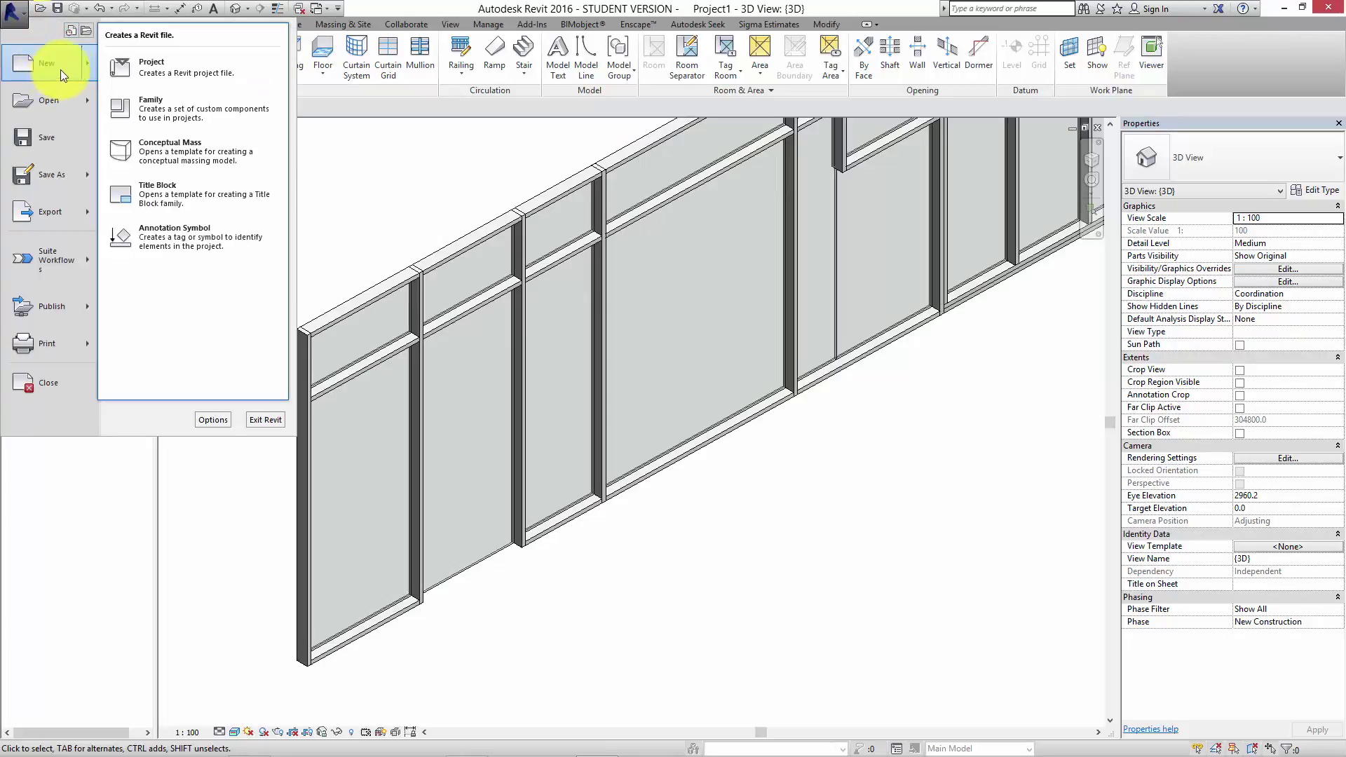
click(145, 112)
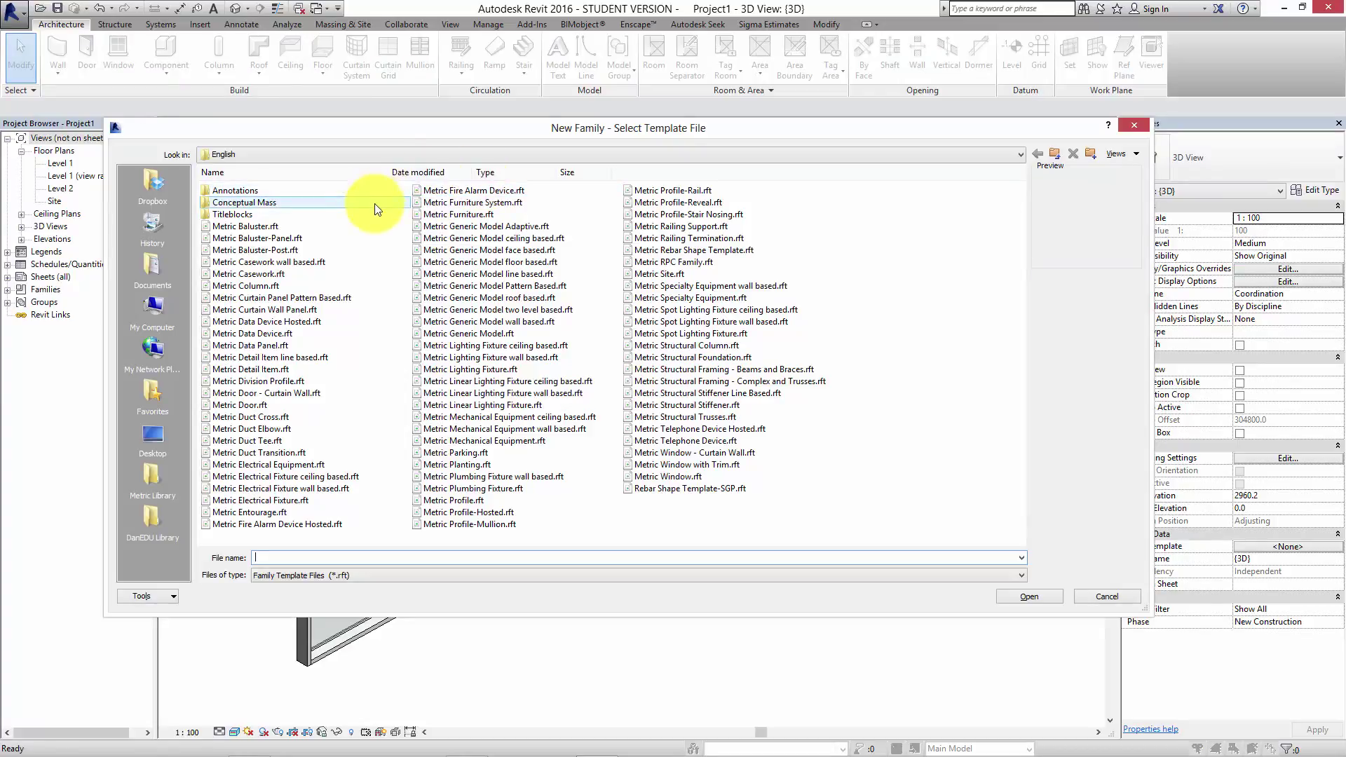
click(313, 310)
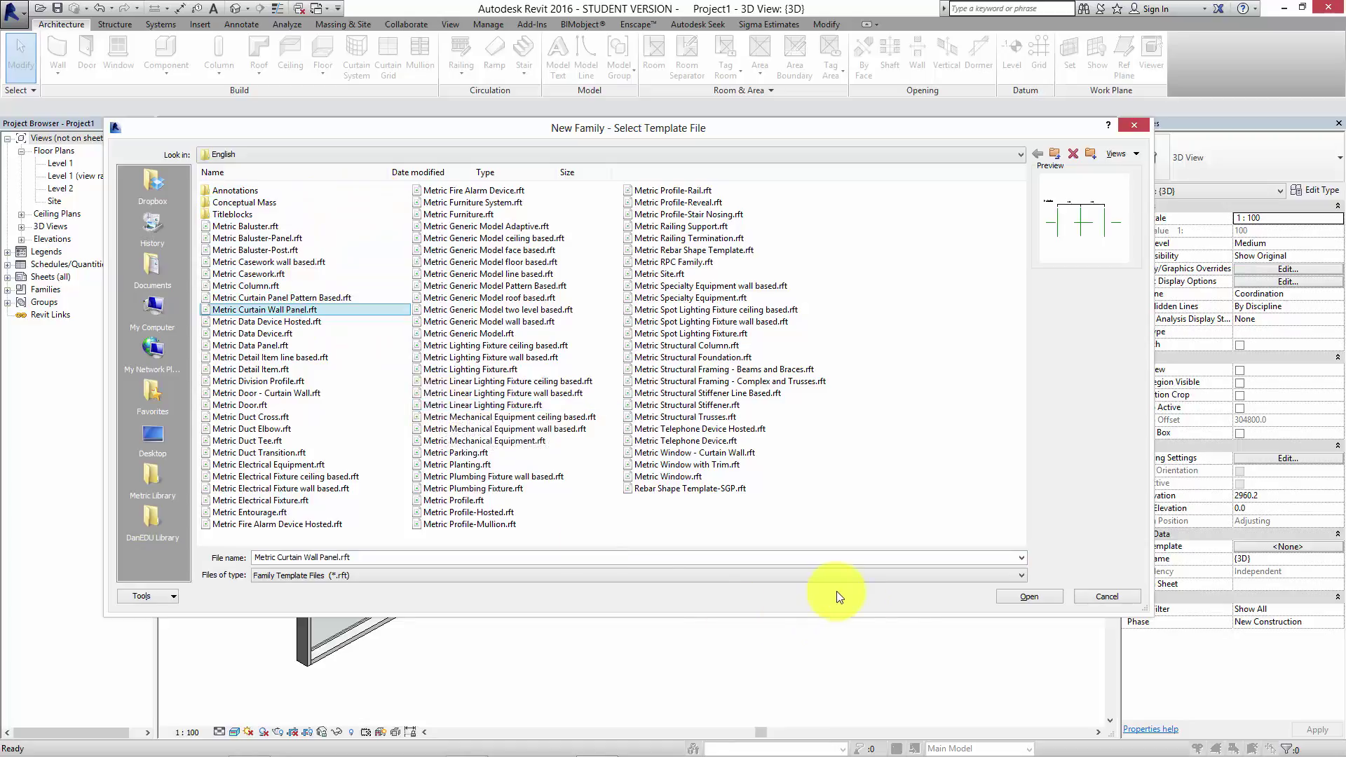
click(1027, 596)
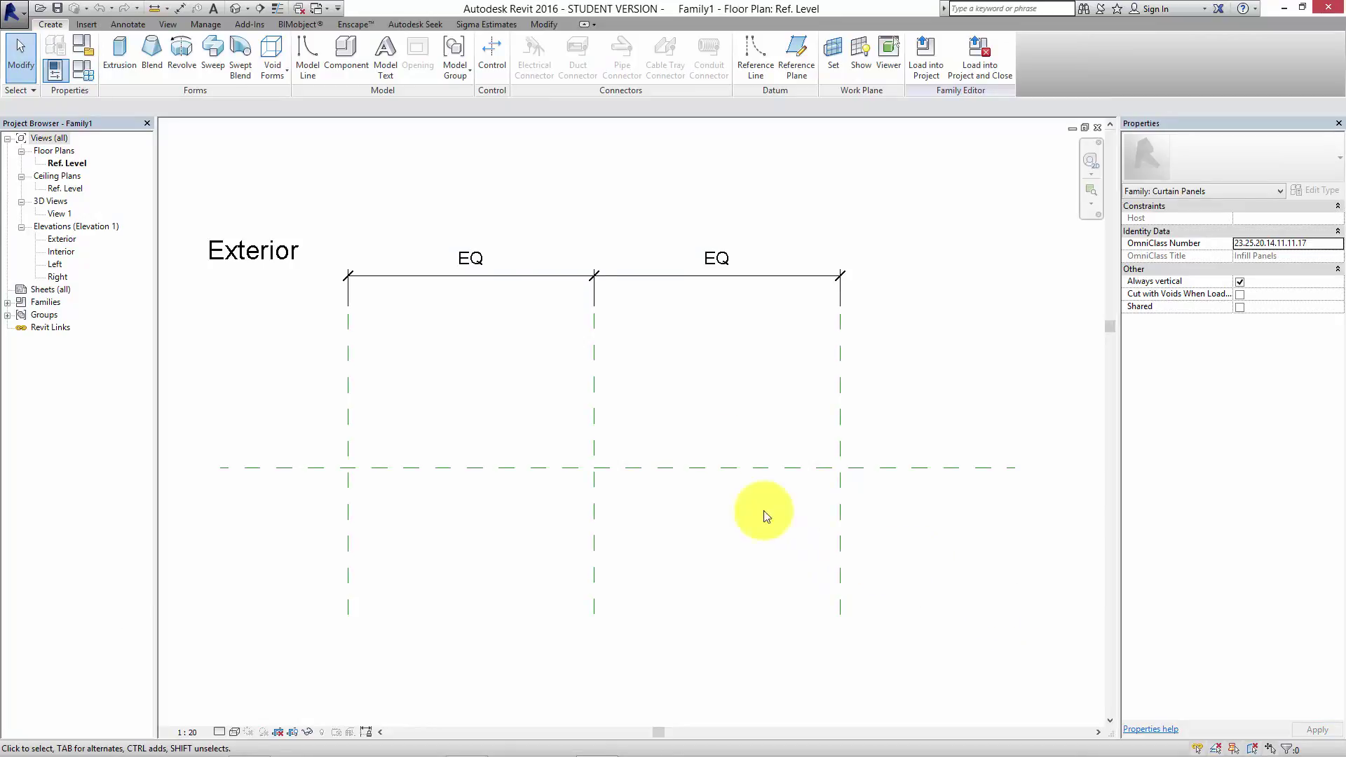
- Open the panel family's Exterior elevation and examine the reference planes that frame the panel
middle_drag(600, 352, 628, 356)
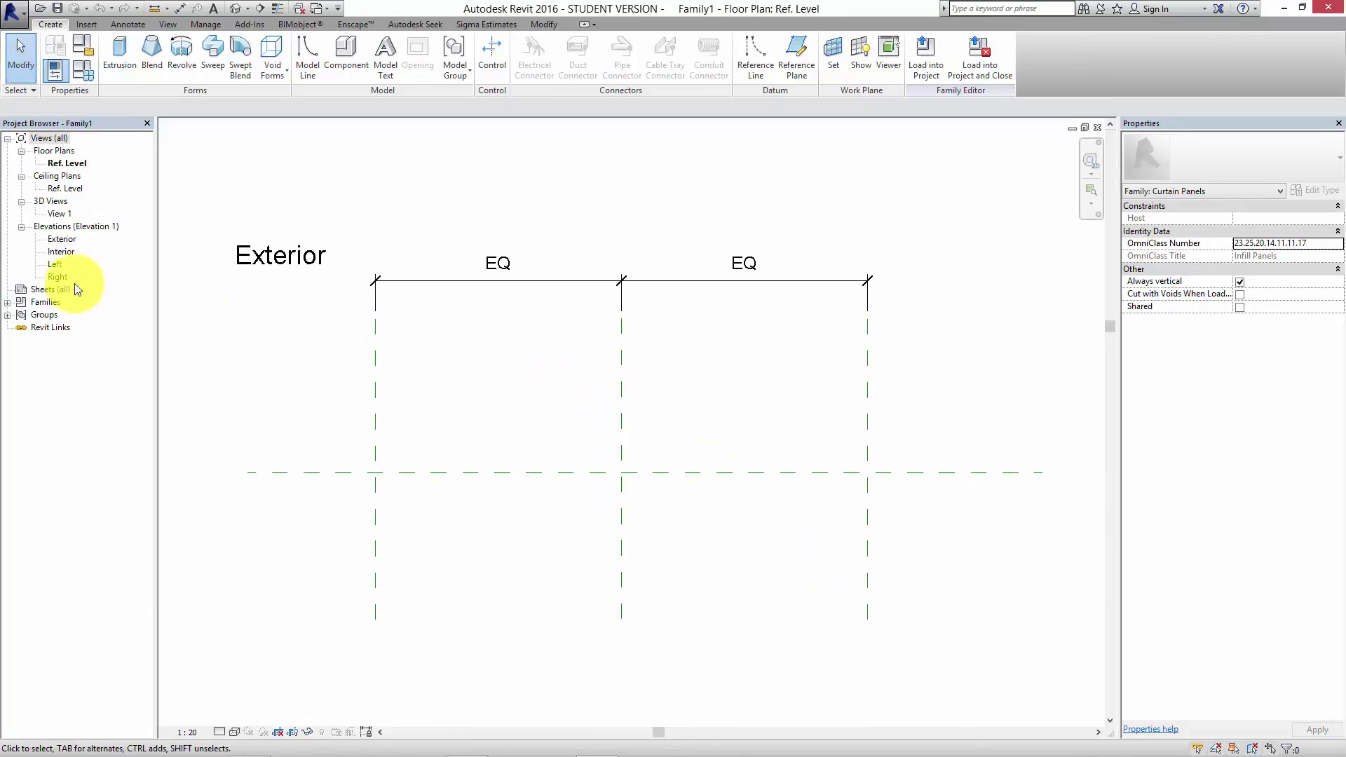
double_click(61, 239)
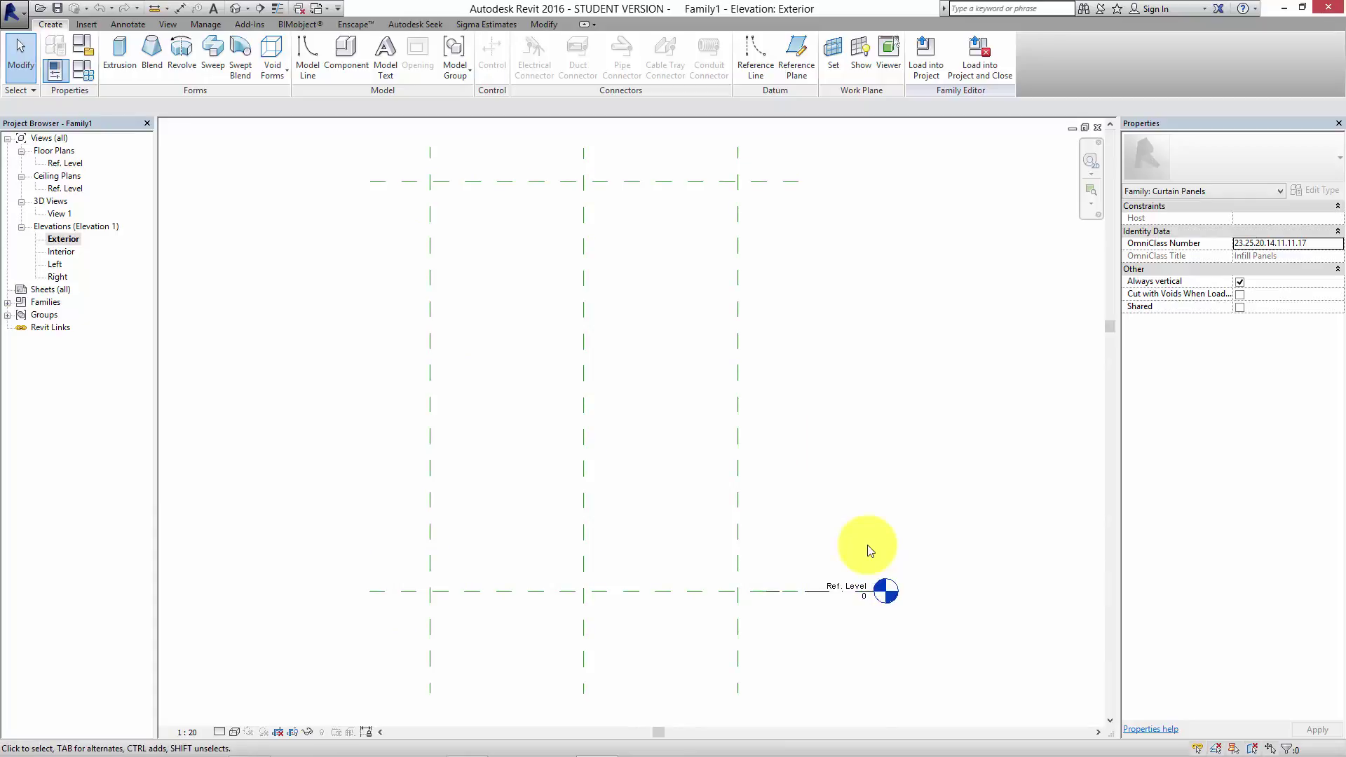
scroll(883, 484, down, 2)
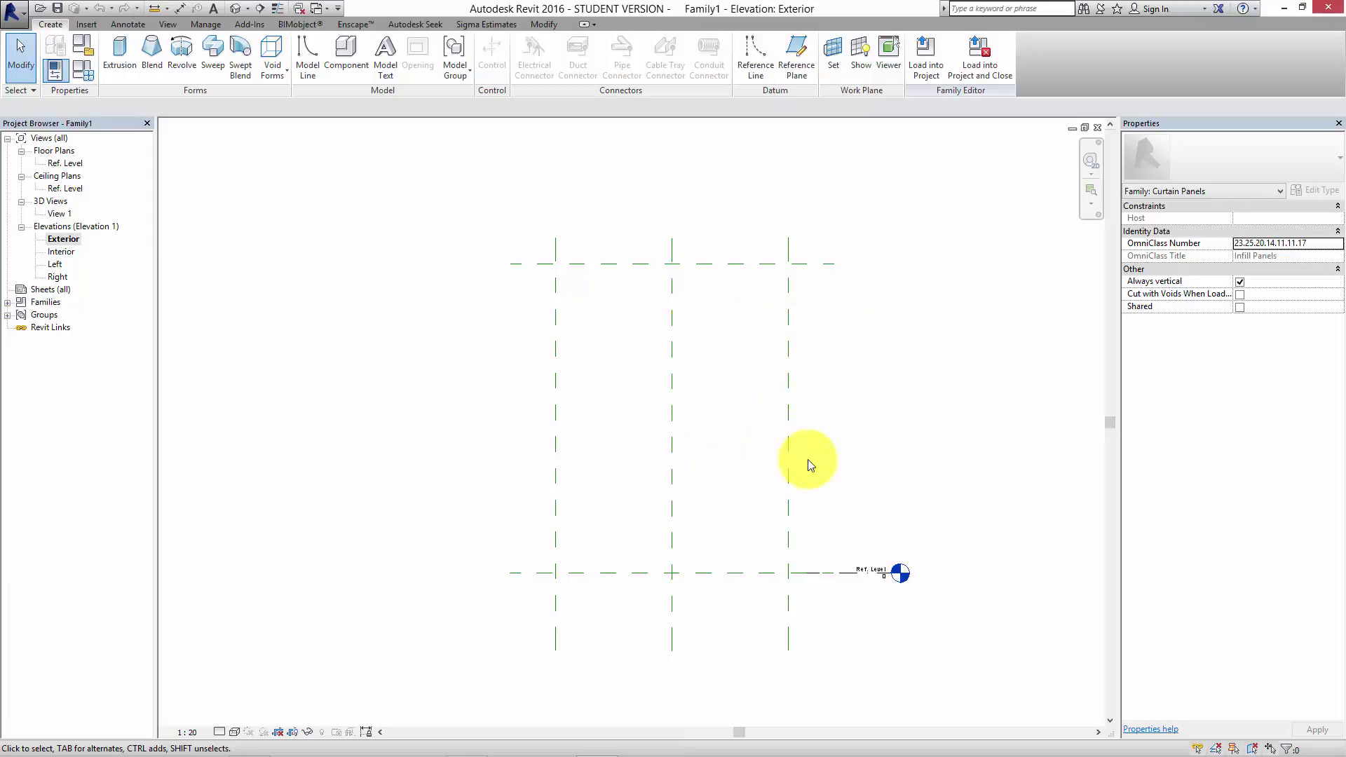
middle_drag(803, 477, 811, 504)
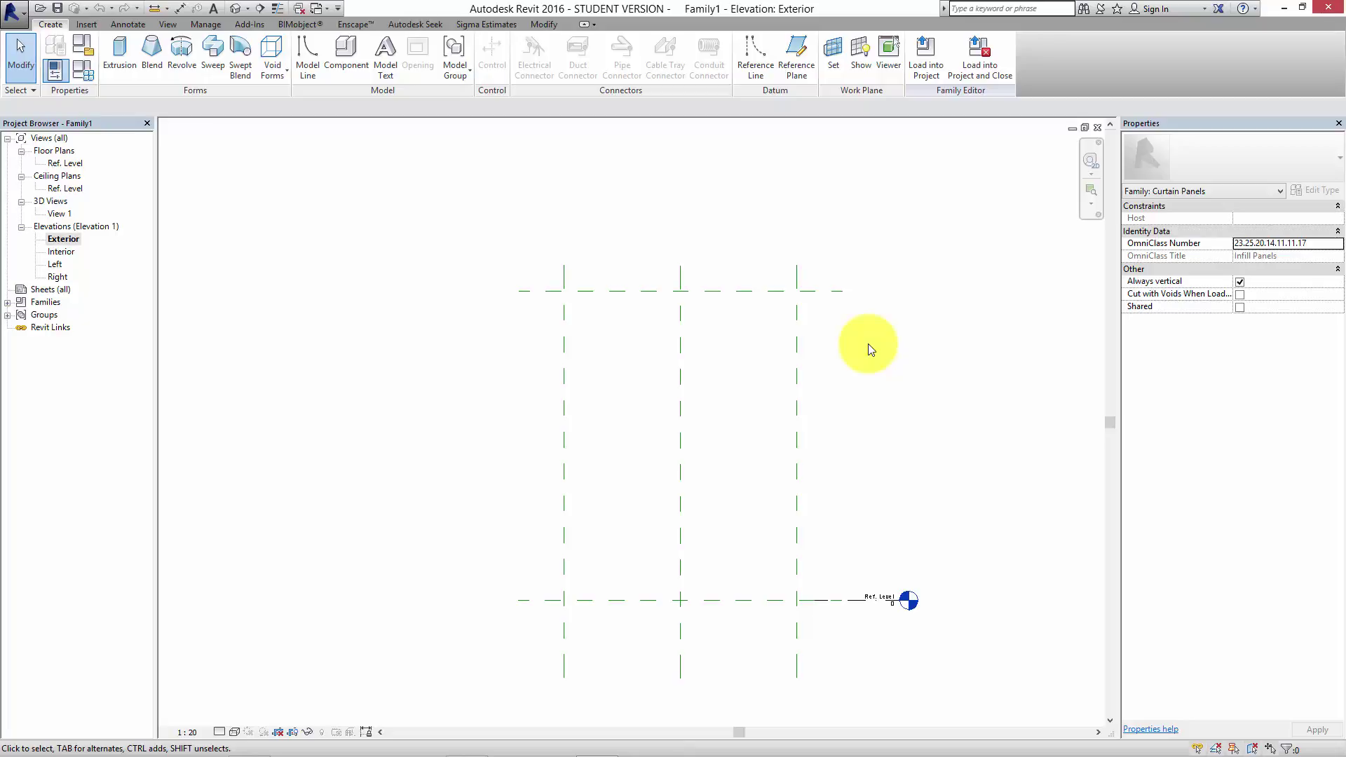
middle_drag(877, 351, 780, 366)
middle_drag(341, 376, 408, 421)
scroll(405, 413, up, 1)
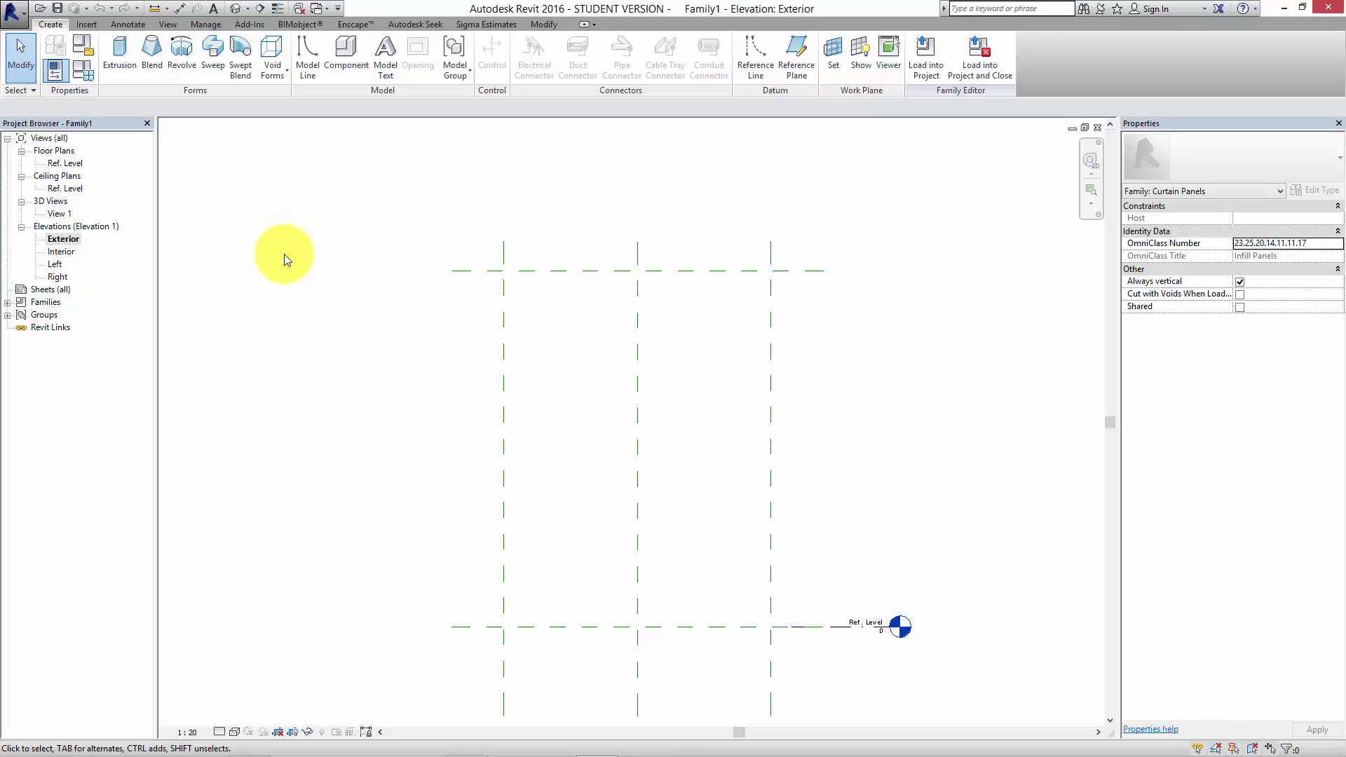
- Start a solid extrusion and sketch a rectangle inside the panel's outer reference planes, spanning the centre plane
mouse_move(233, 236)
middle_down()
mouse_move(234, 213)
mouse_move(229, 234)
middle_up()
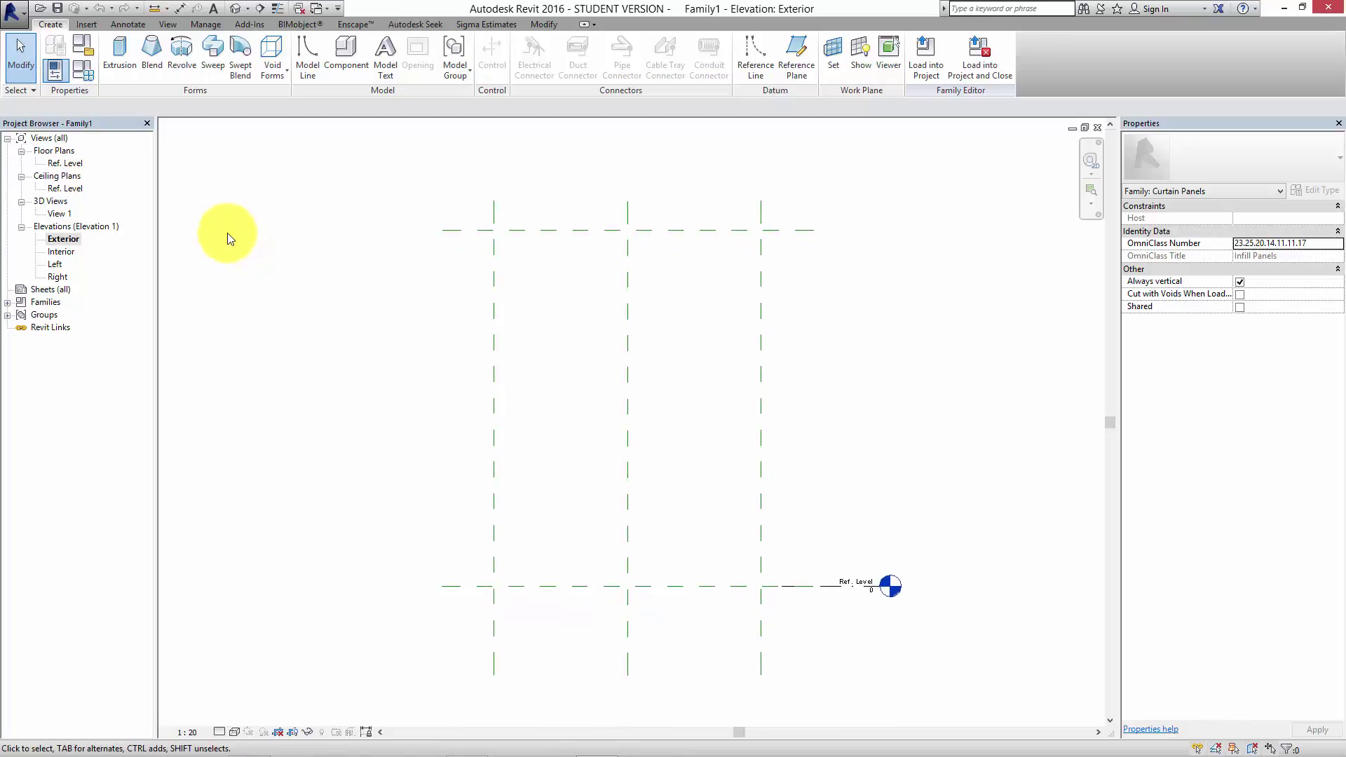
click(122, 74)
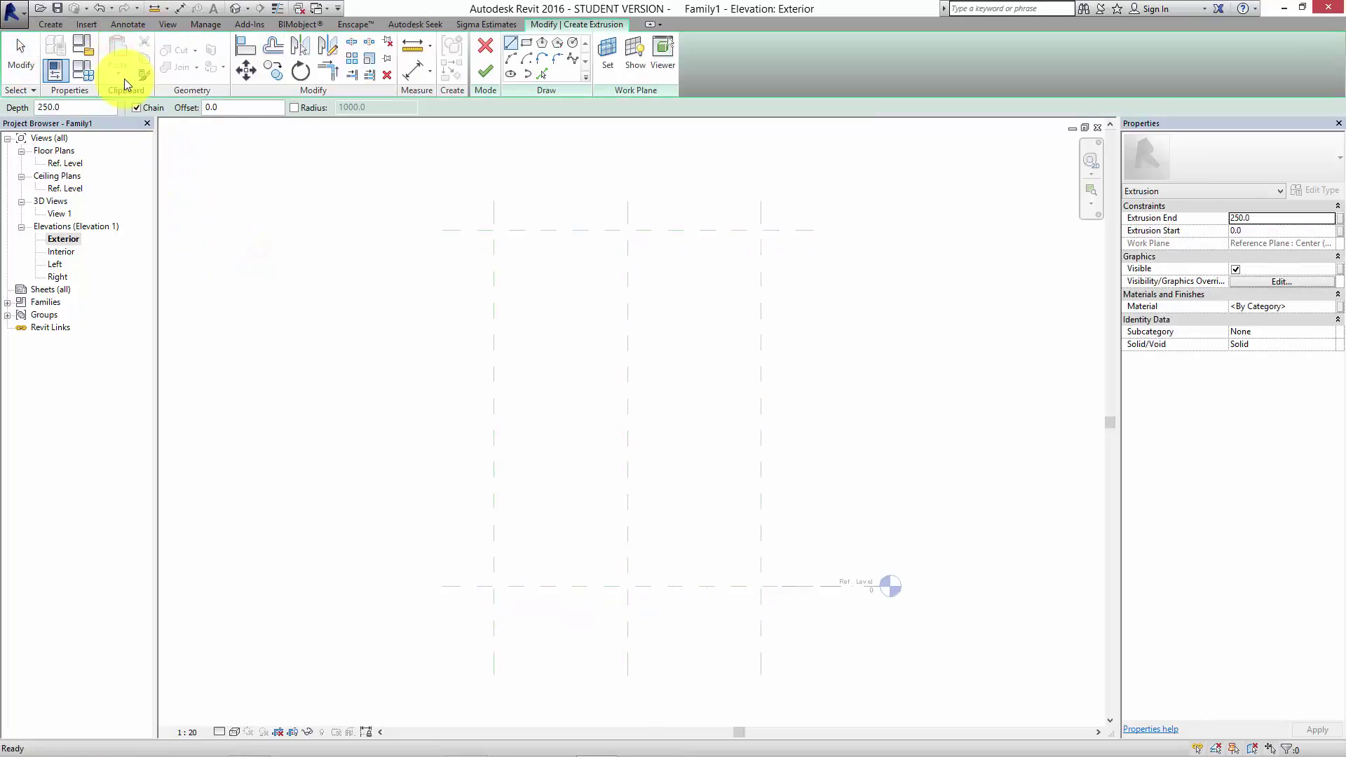
click(526, 44)
click(556, 289)
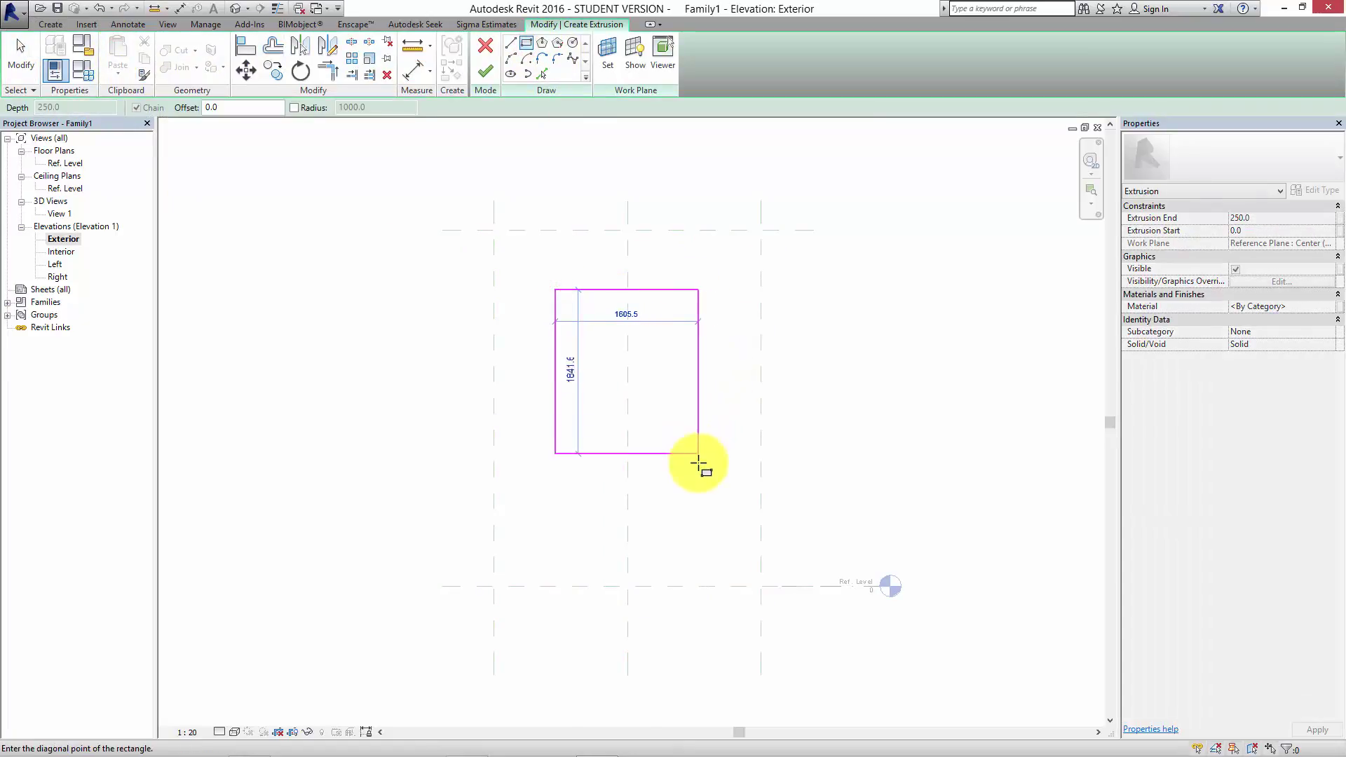
click(701, 497)
key(Escape)
key(Escape)
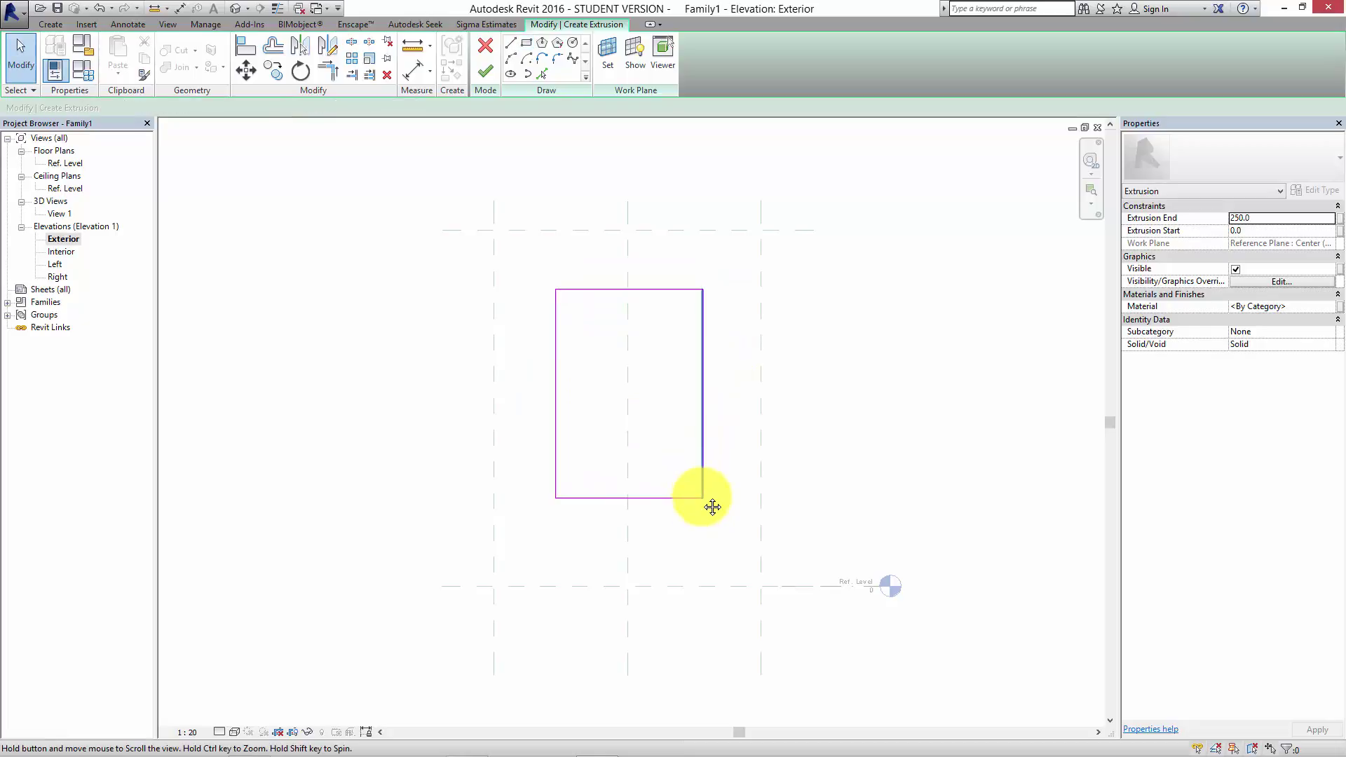
- Align the rectangle's top edge to the upper reference plane and lock the alignment
scroll(708, 501, up, 2)
middle_drag(726, 473, 730, 503)
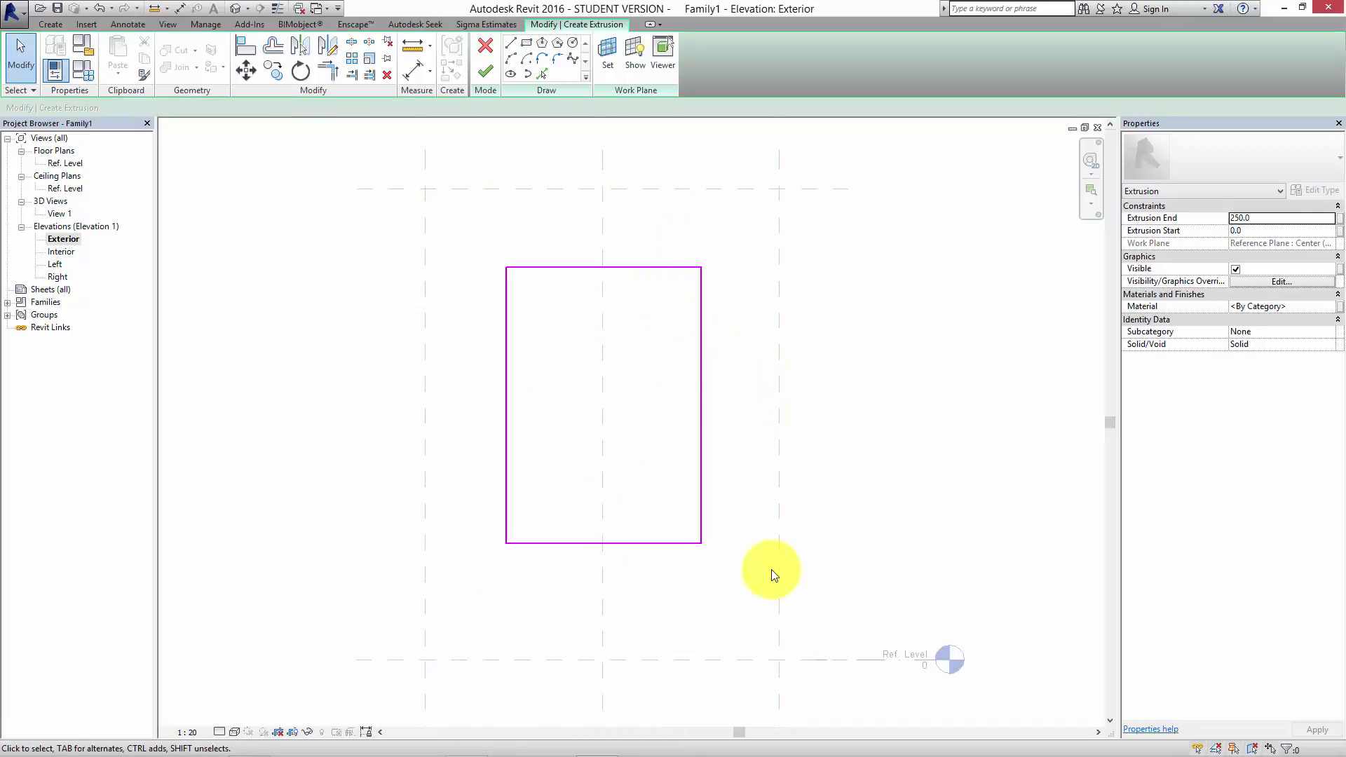
middle_drag(676, 666, 693, 639)
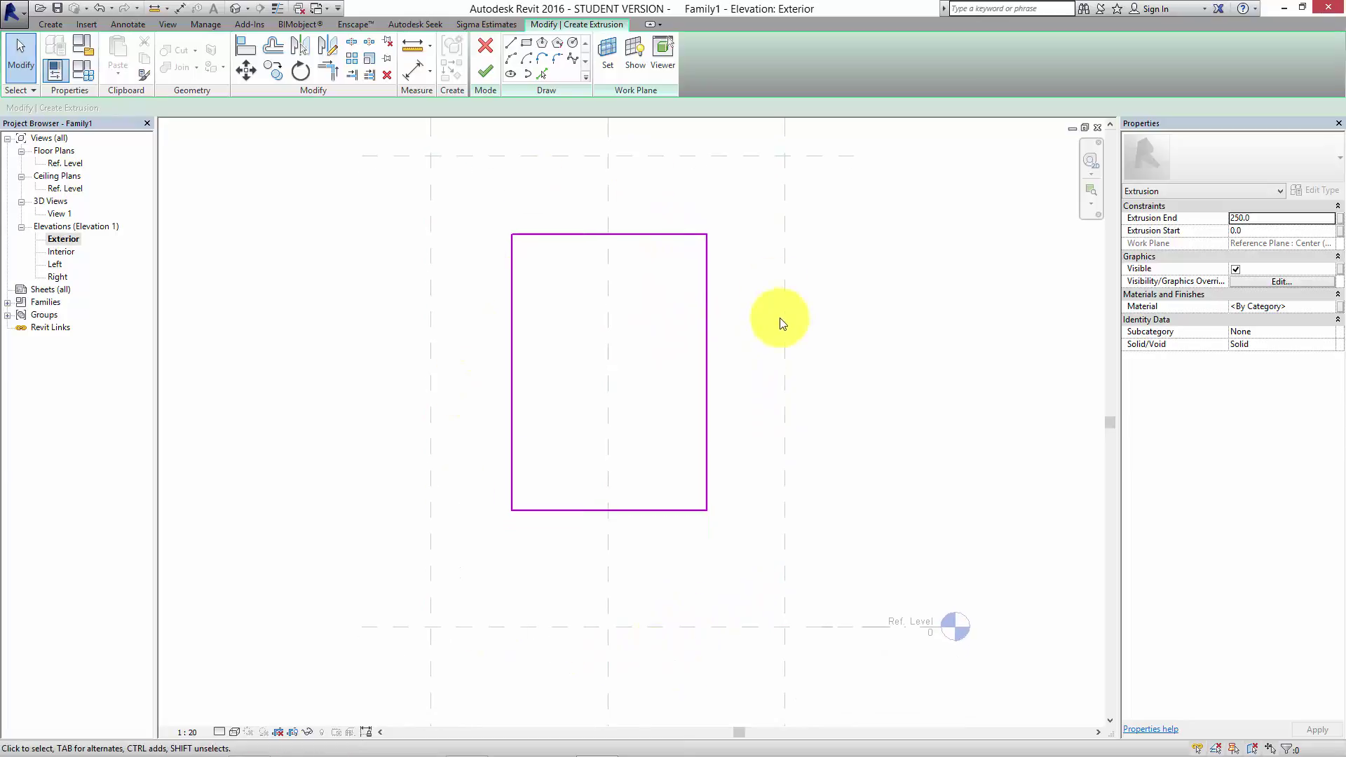
middle_drag(778, 340, 782, 361)
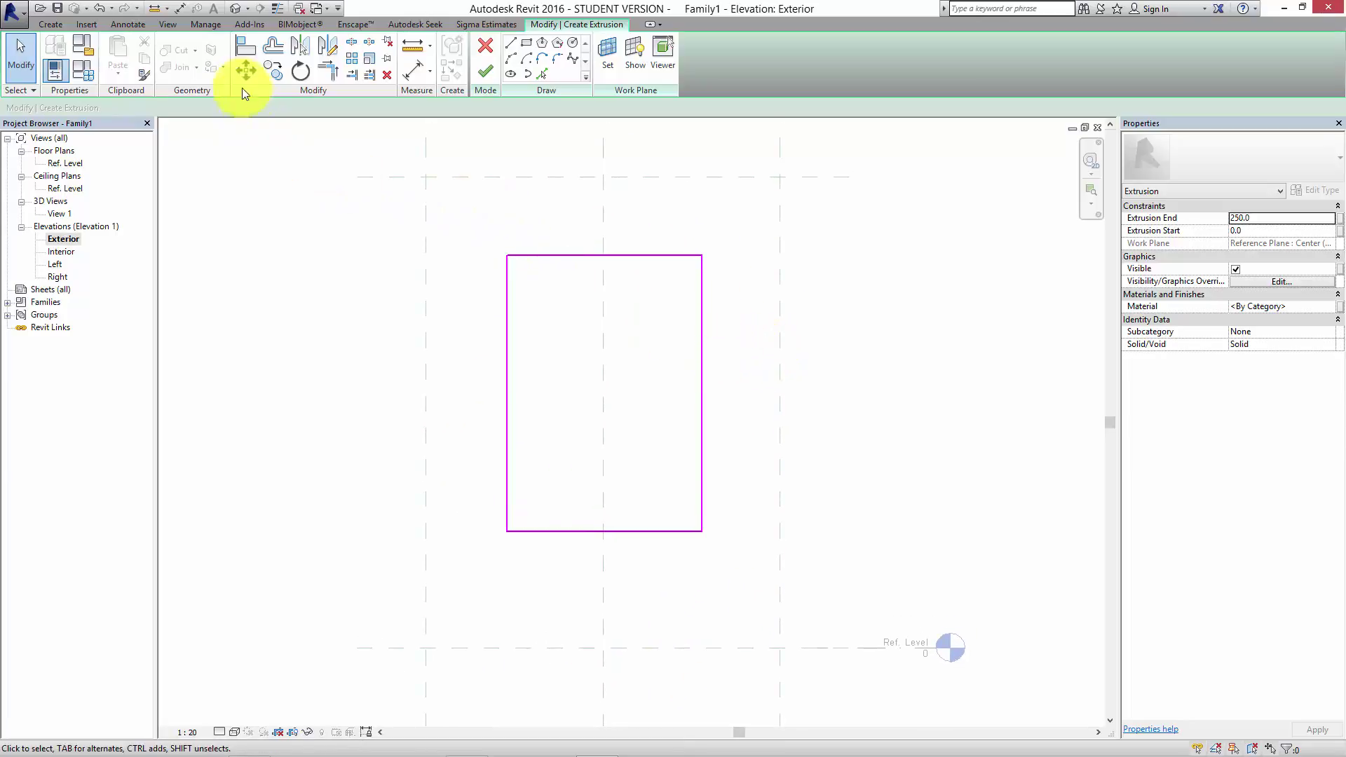
click(244, 48)
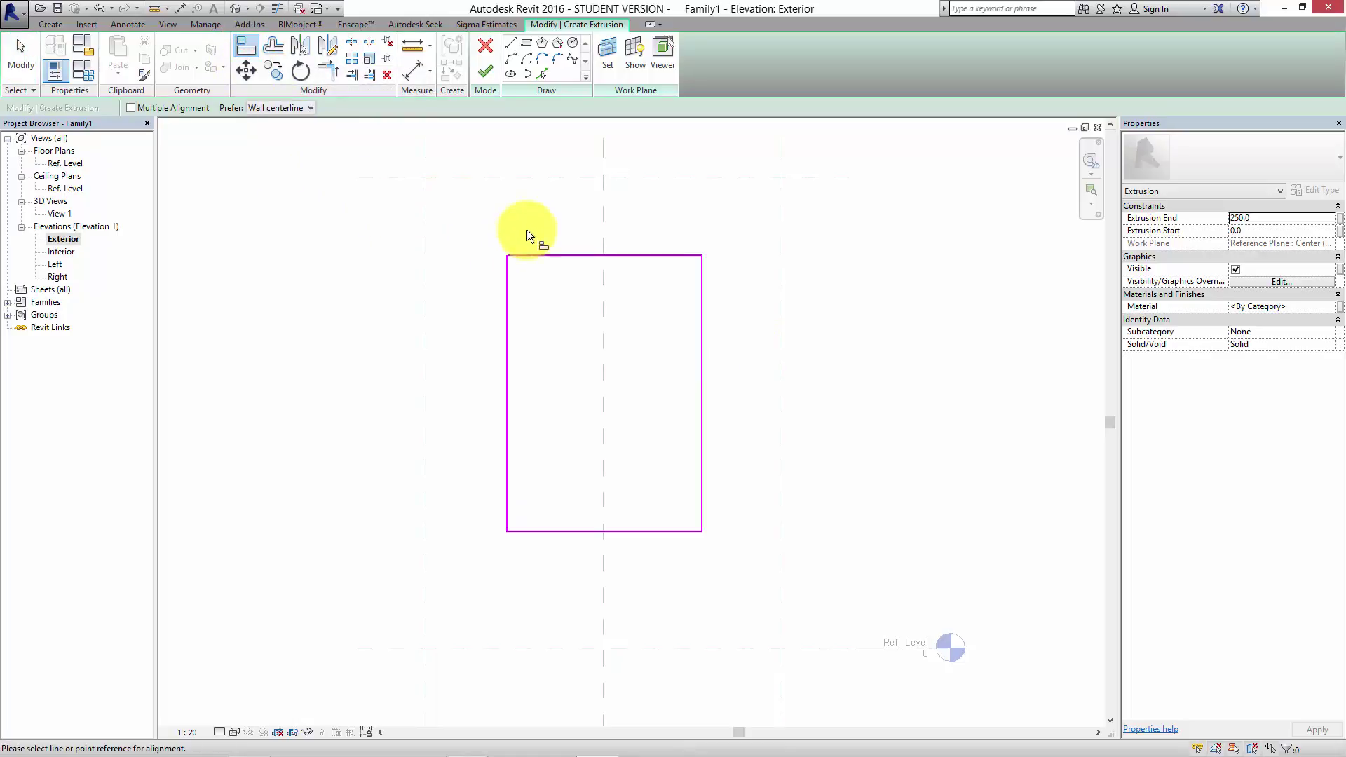
click(553, 256)
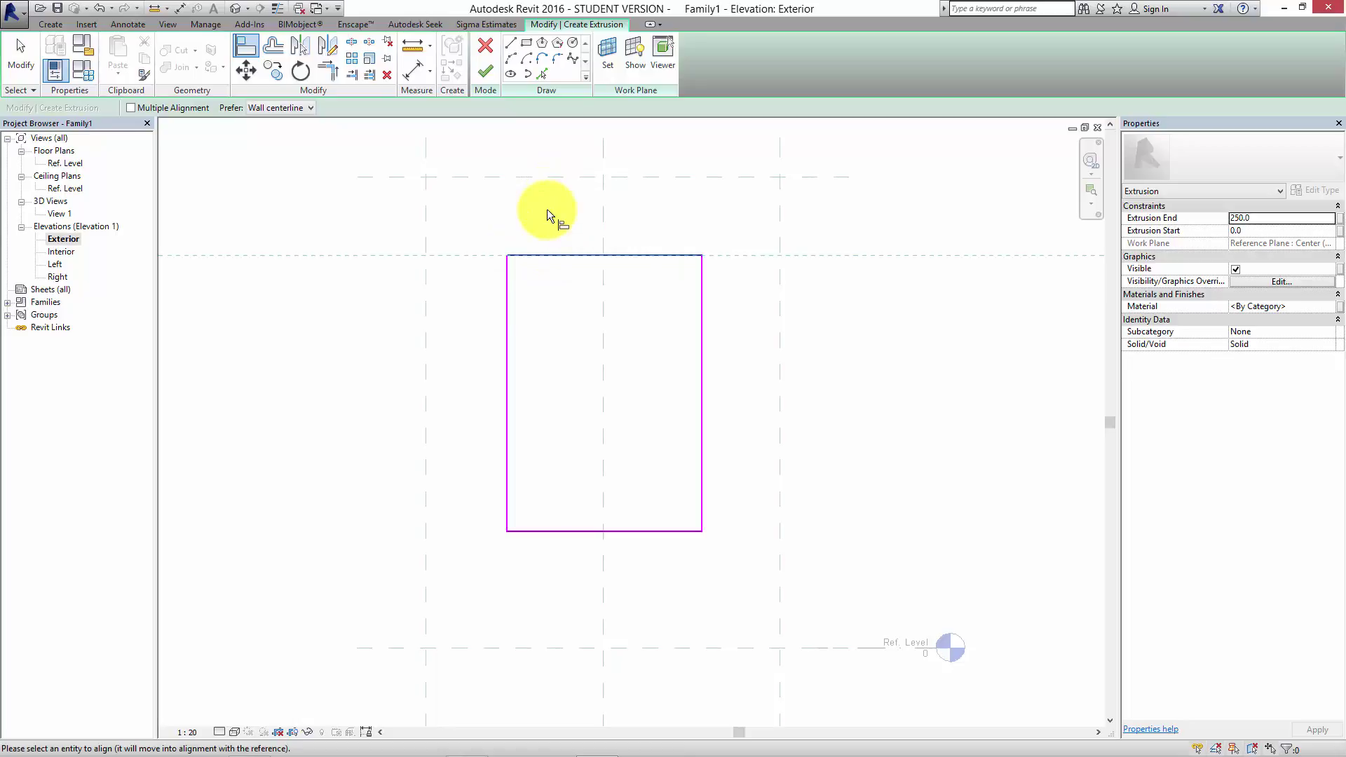
click(243, 47)
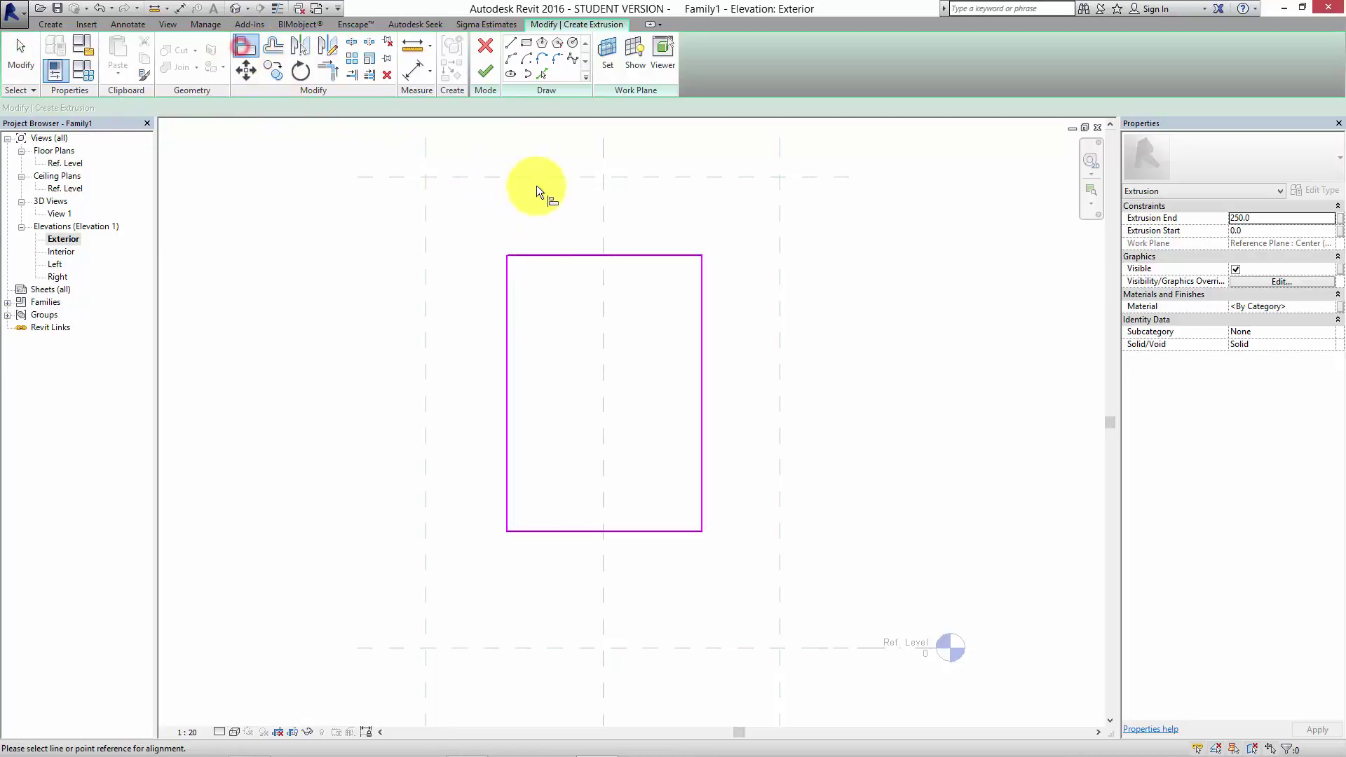
click(540, 177)
click(540, 254)
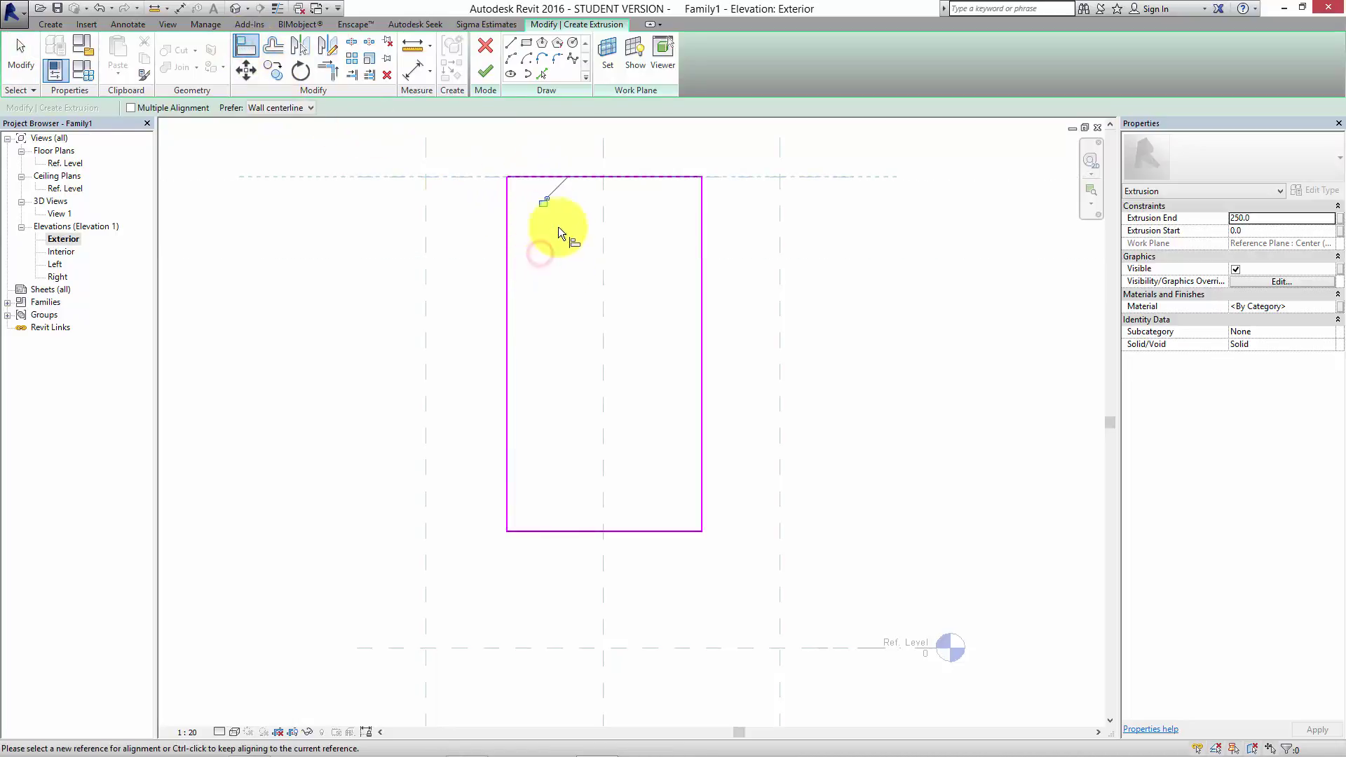
click(542, 201)
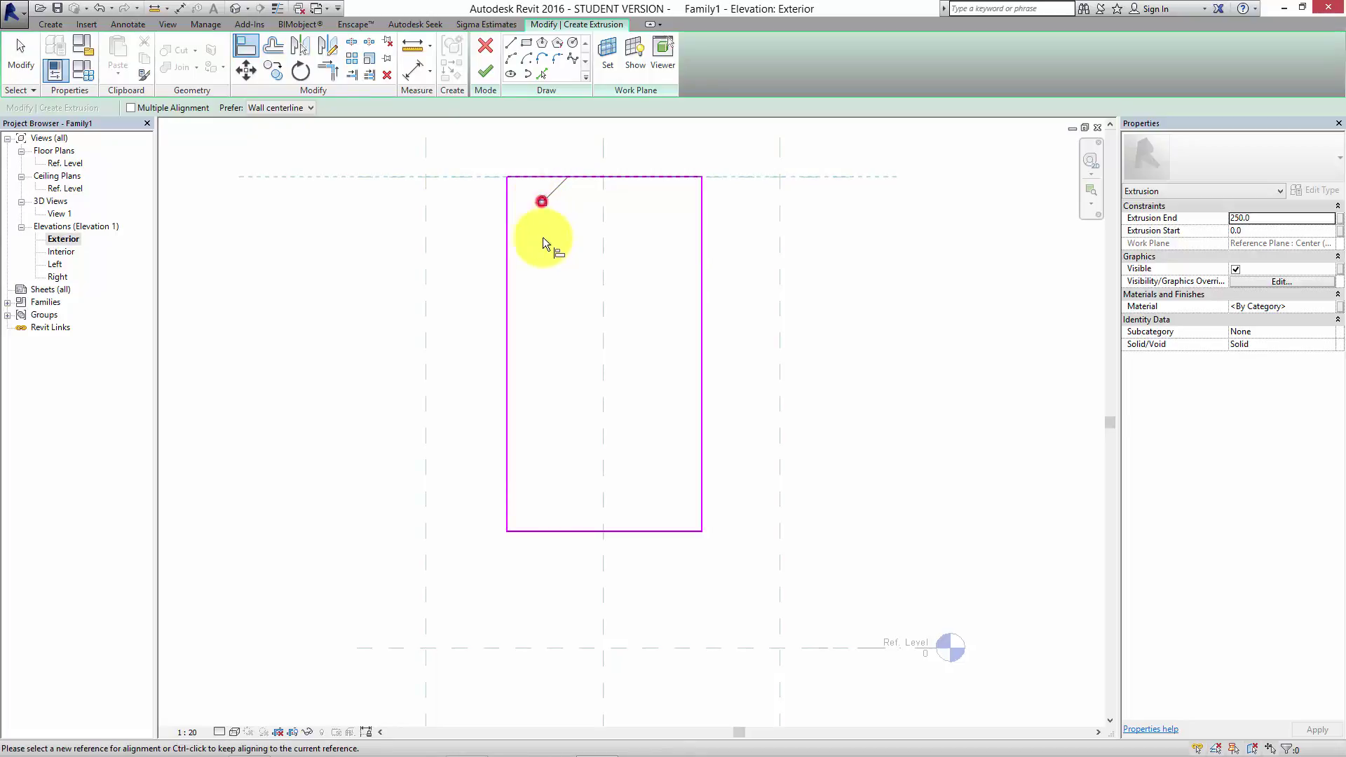
- Align the rectangle's left edge to the left reference plane and its bottom edge to the reference level, locking both alignments
click(425, 363)
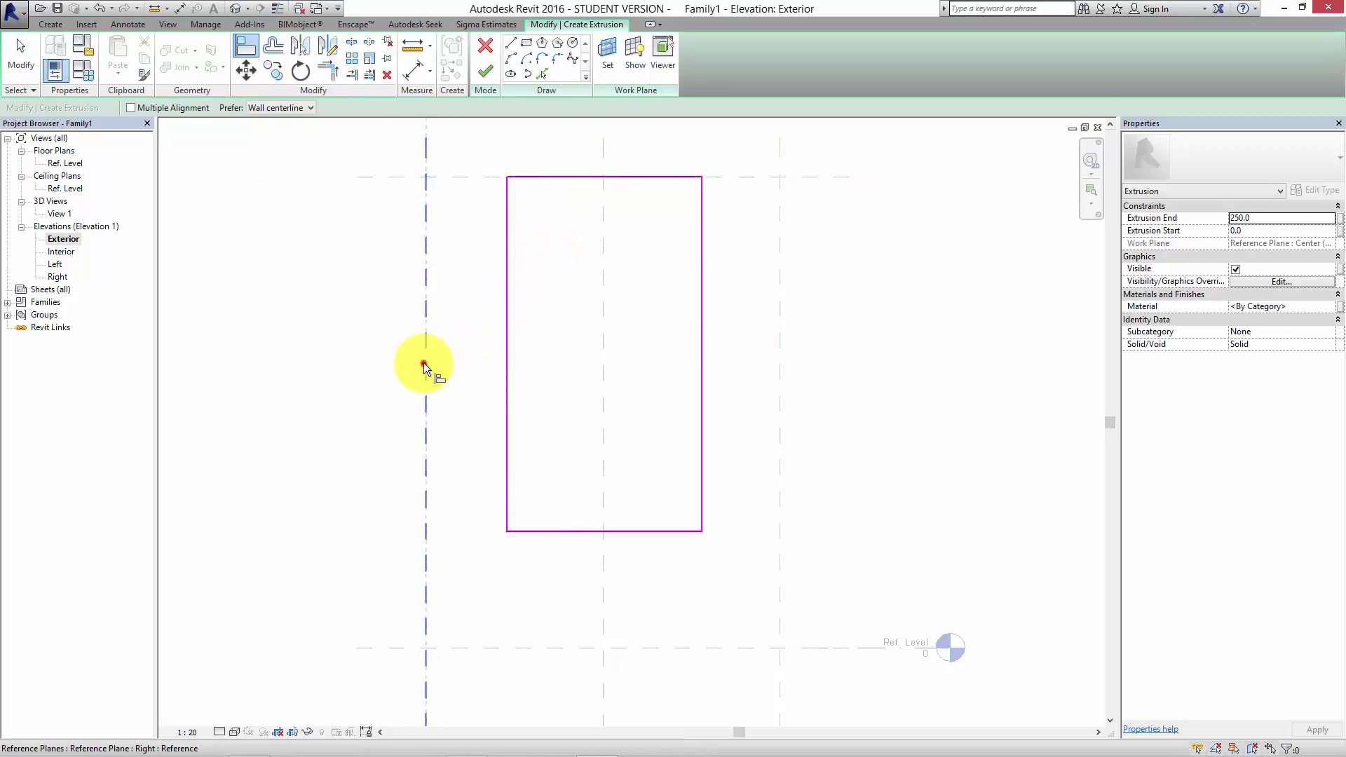
click(506, 349)
click(450, 448)
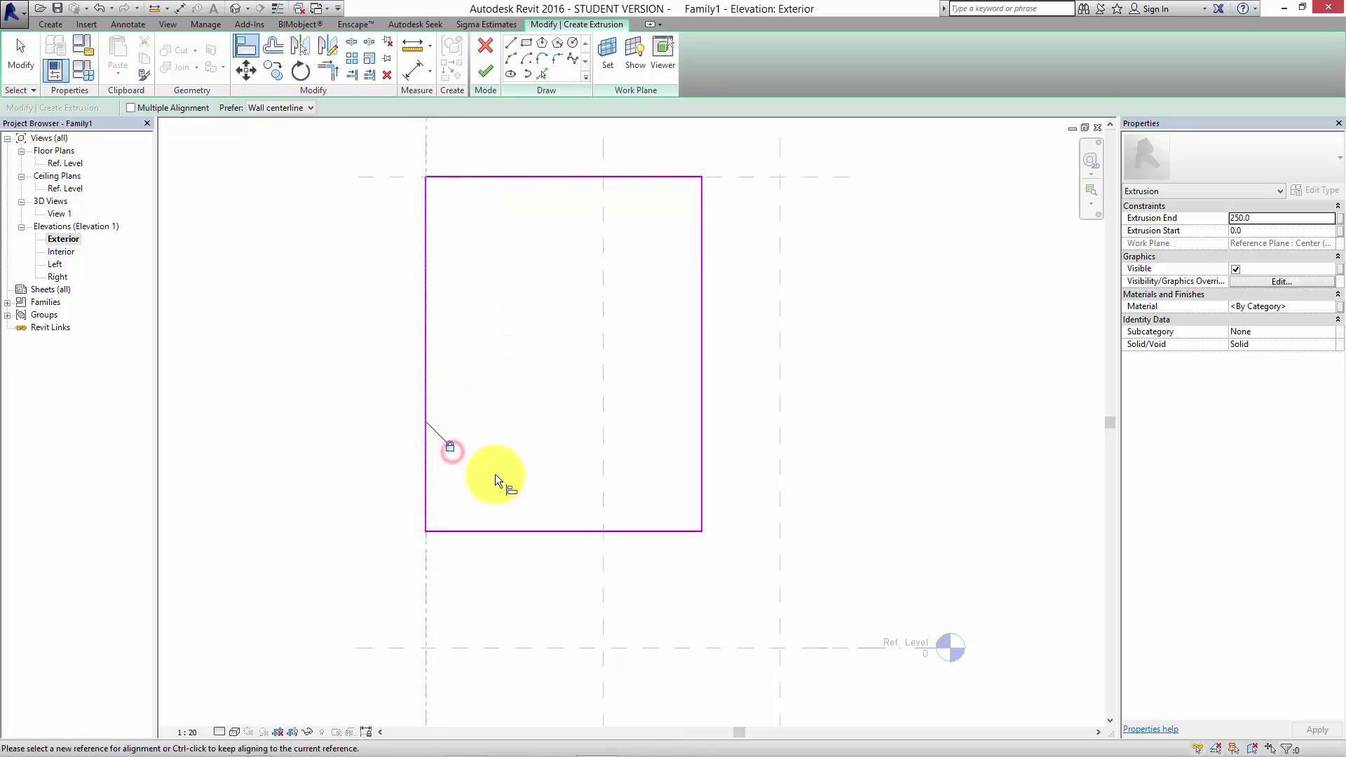
click(546, 649)
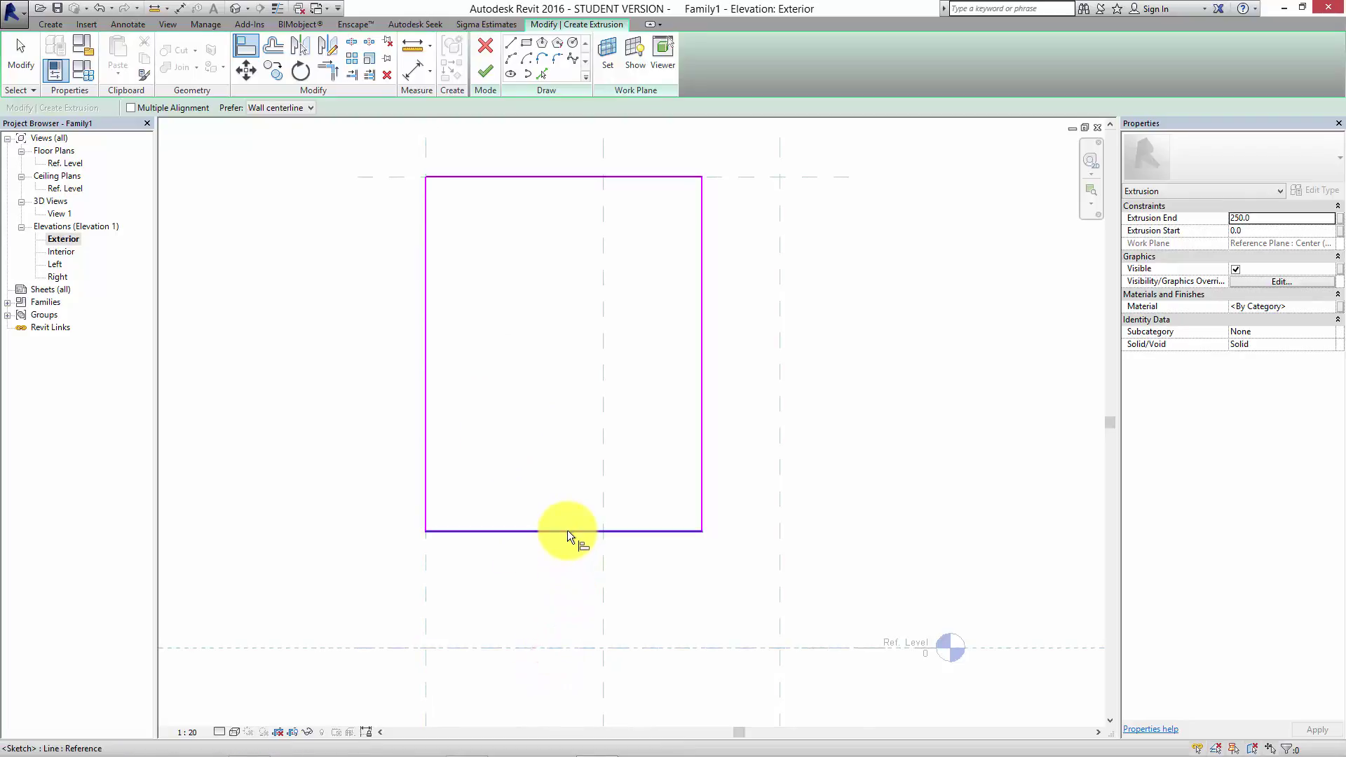
click(566, 531)
click(591, 624)
- Align the rectangle's right edge to the right reference plane and lock the alignment
click(780, 490)
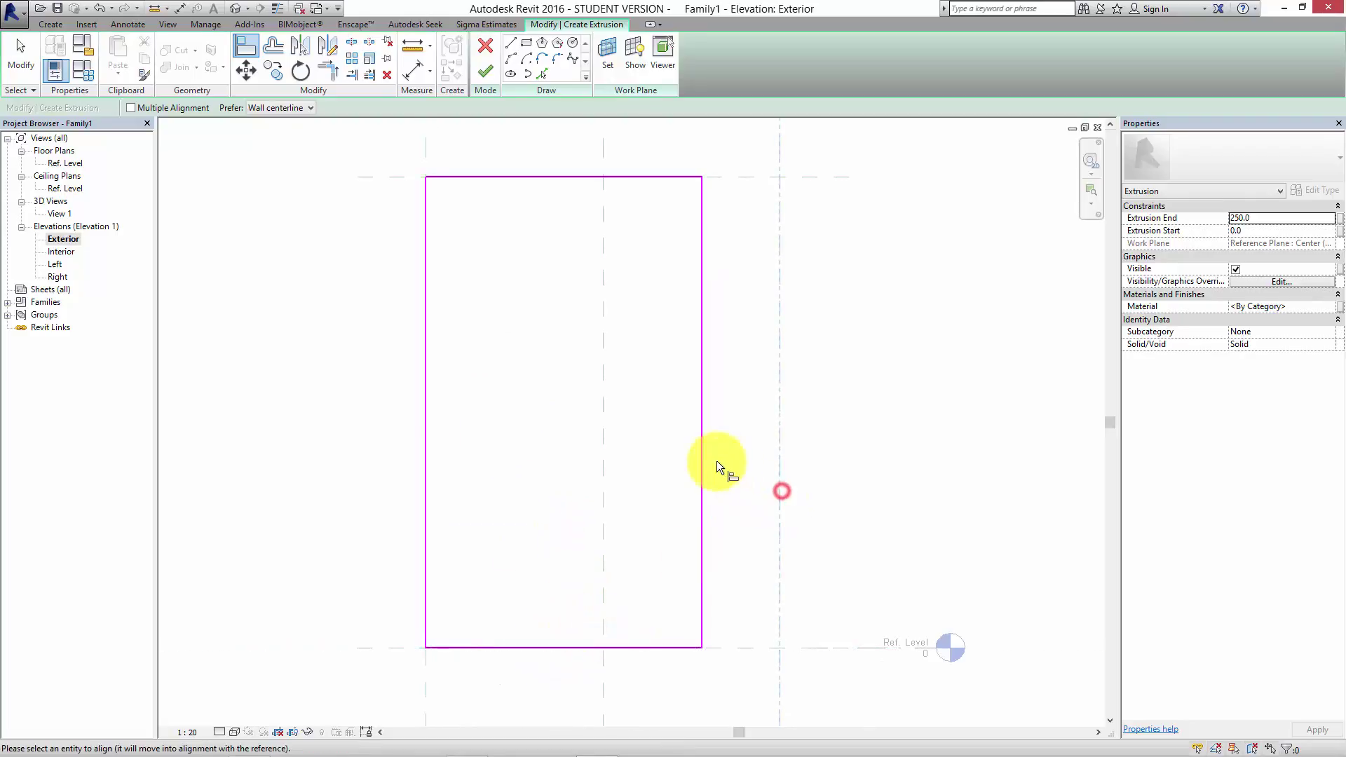
click(704, 459)
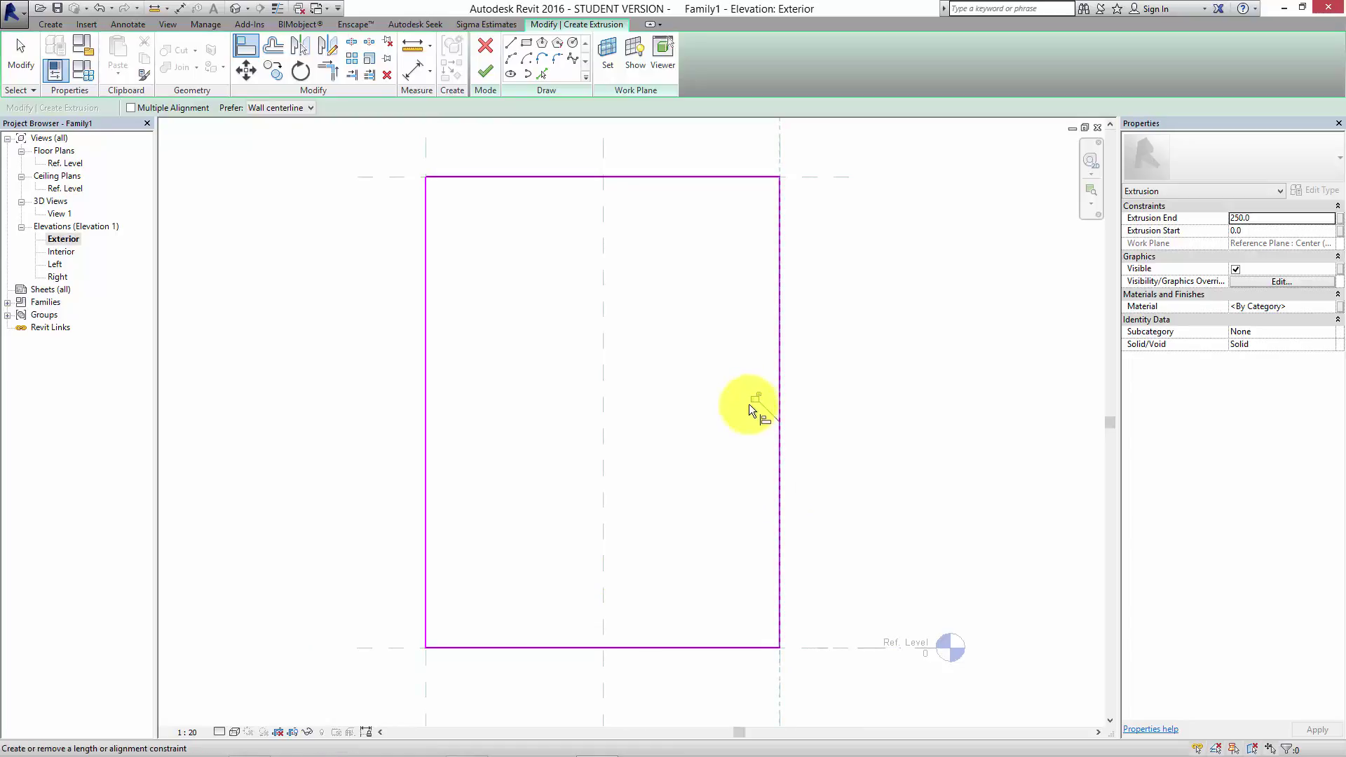
click(756, 398)
- Sketch an inner rectangle inset from the outer one by about 895 mm above, 1154 mm below, 739 mm left and 703 mm right
middle_drag(728, 426, 772, 430)
scroll(766, 421, down, 2)
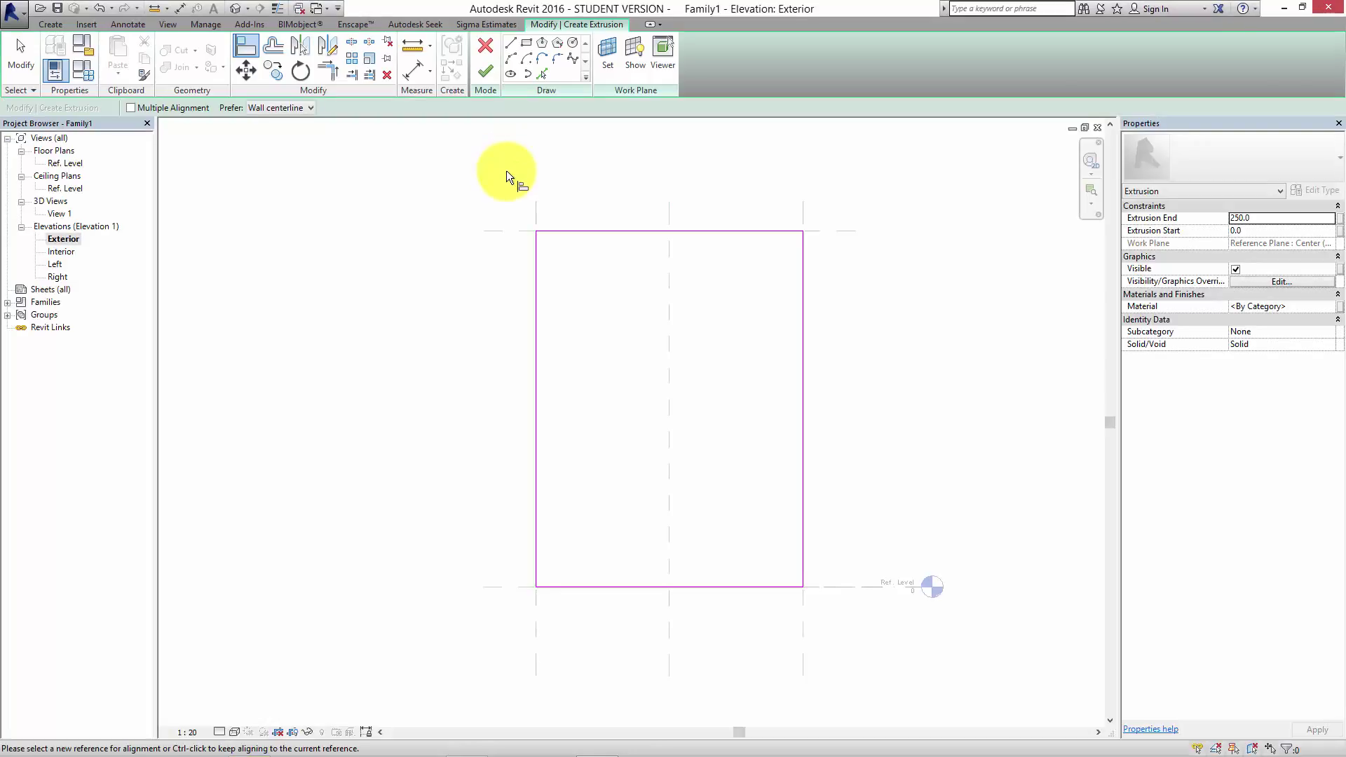
click(526, 44)
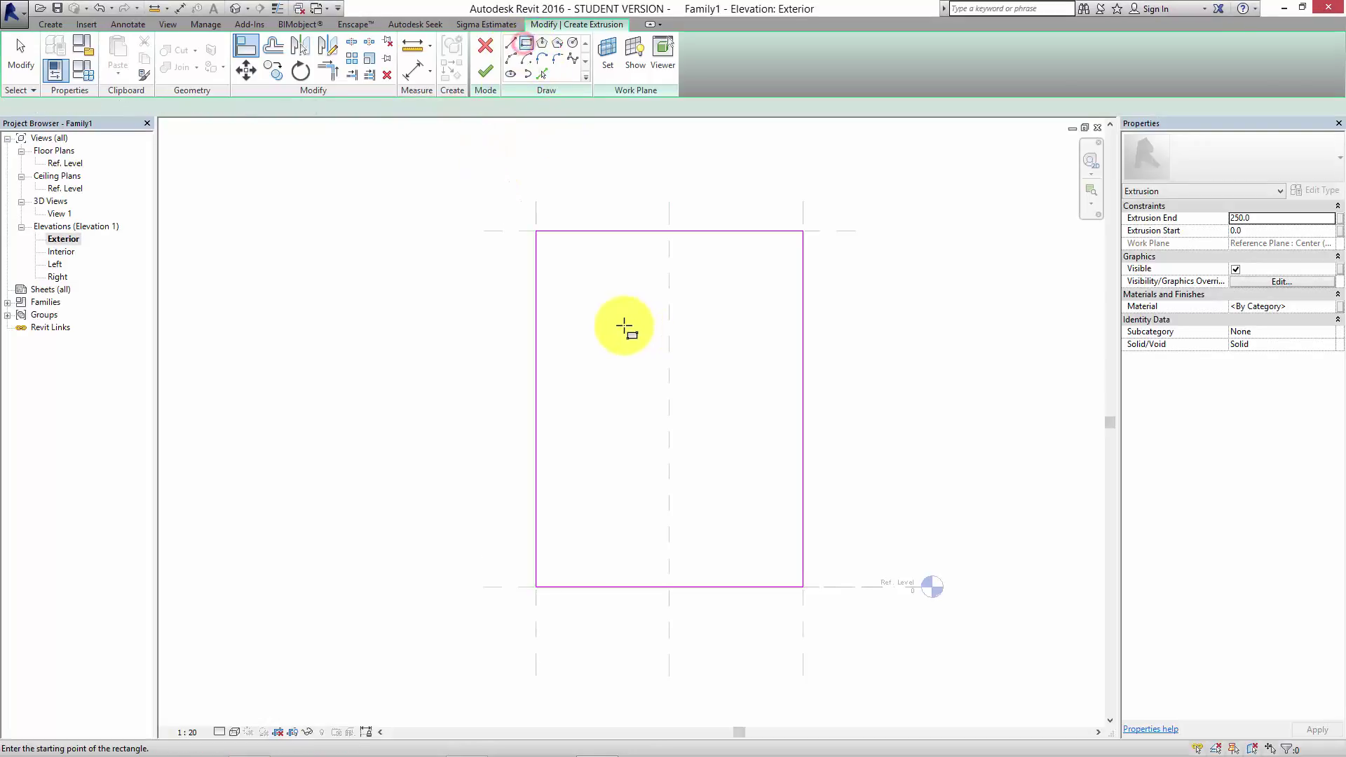
click(601, 309)
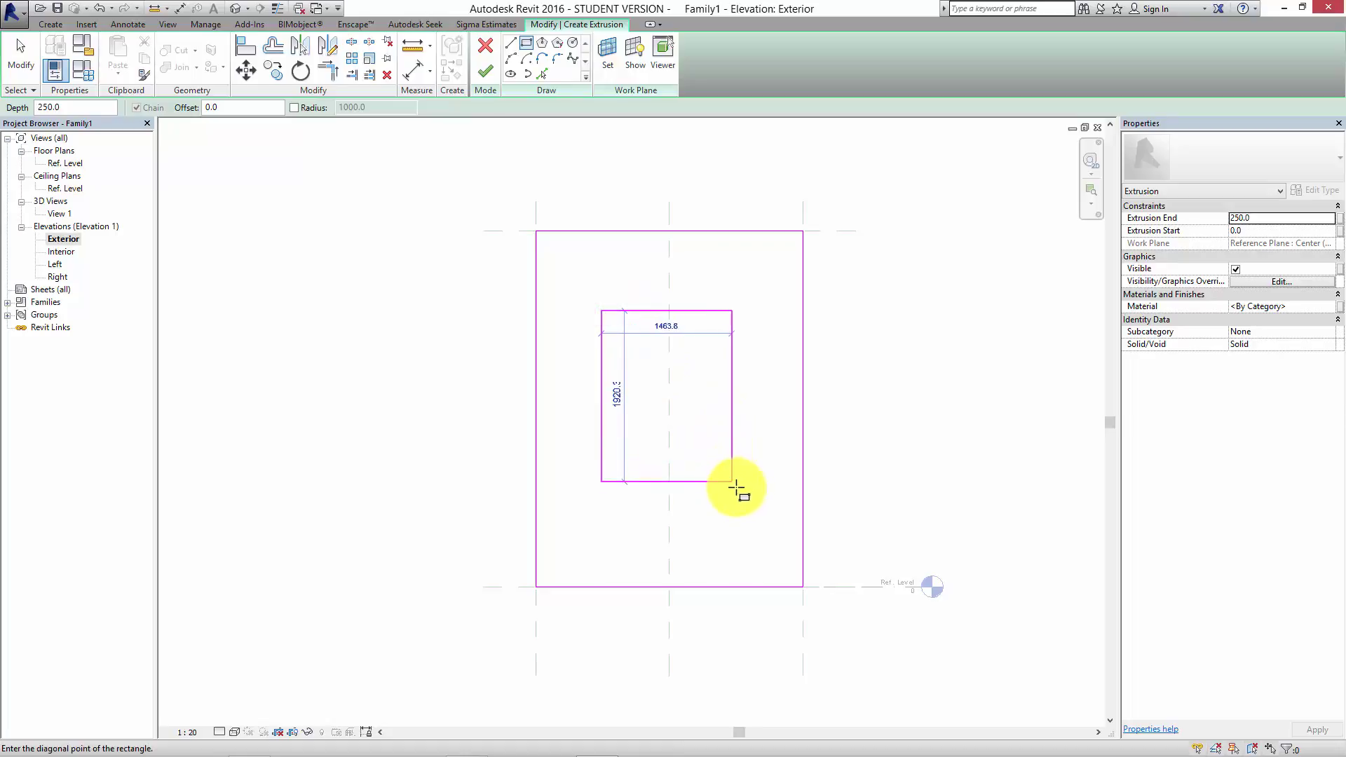
click(740, 484)
key(Escape)
key(Escape)
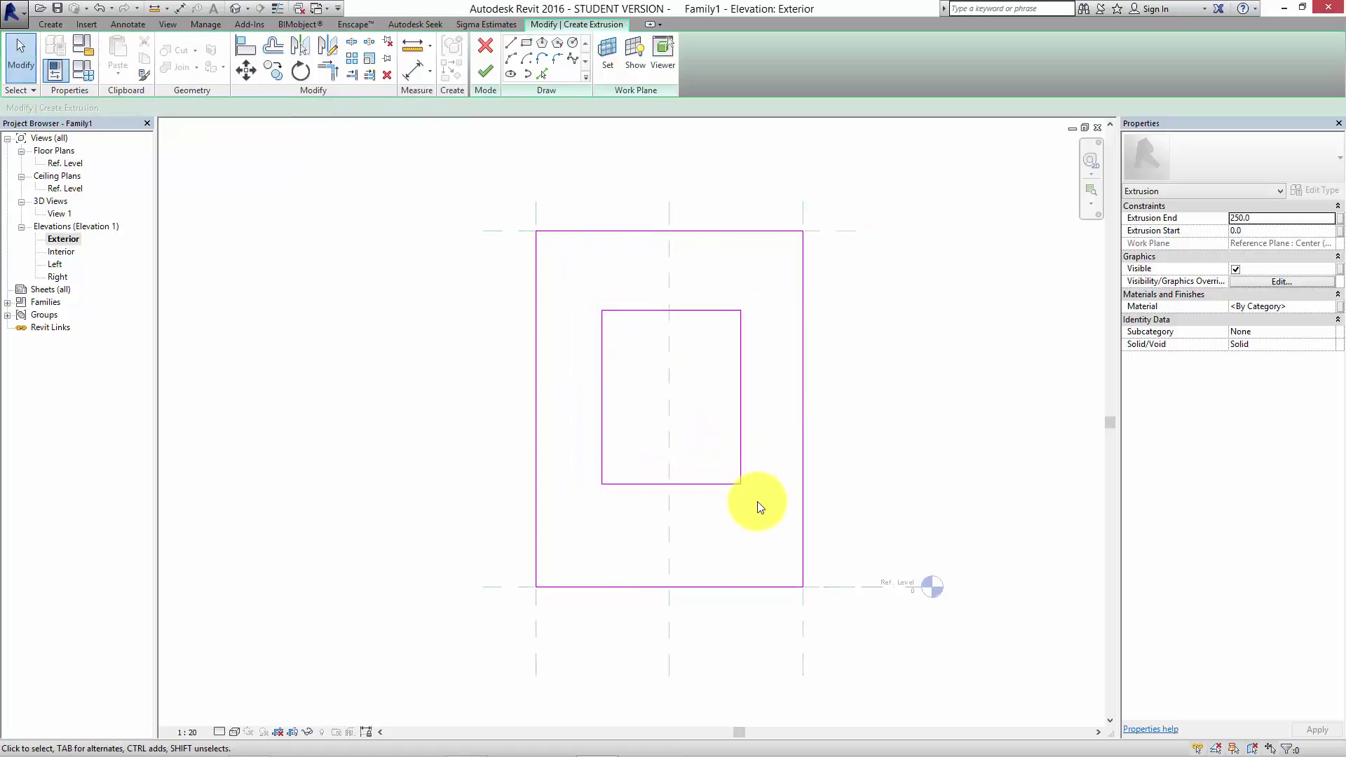
- Add aligned dimensions between the inner and outer rectangles at their top edges and left edges
middle_drag(744, 502, 735, 529)
scroll(736, 522, up, 1)
middle_drag(706, 391, 706, 422)
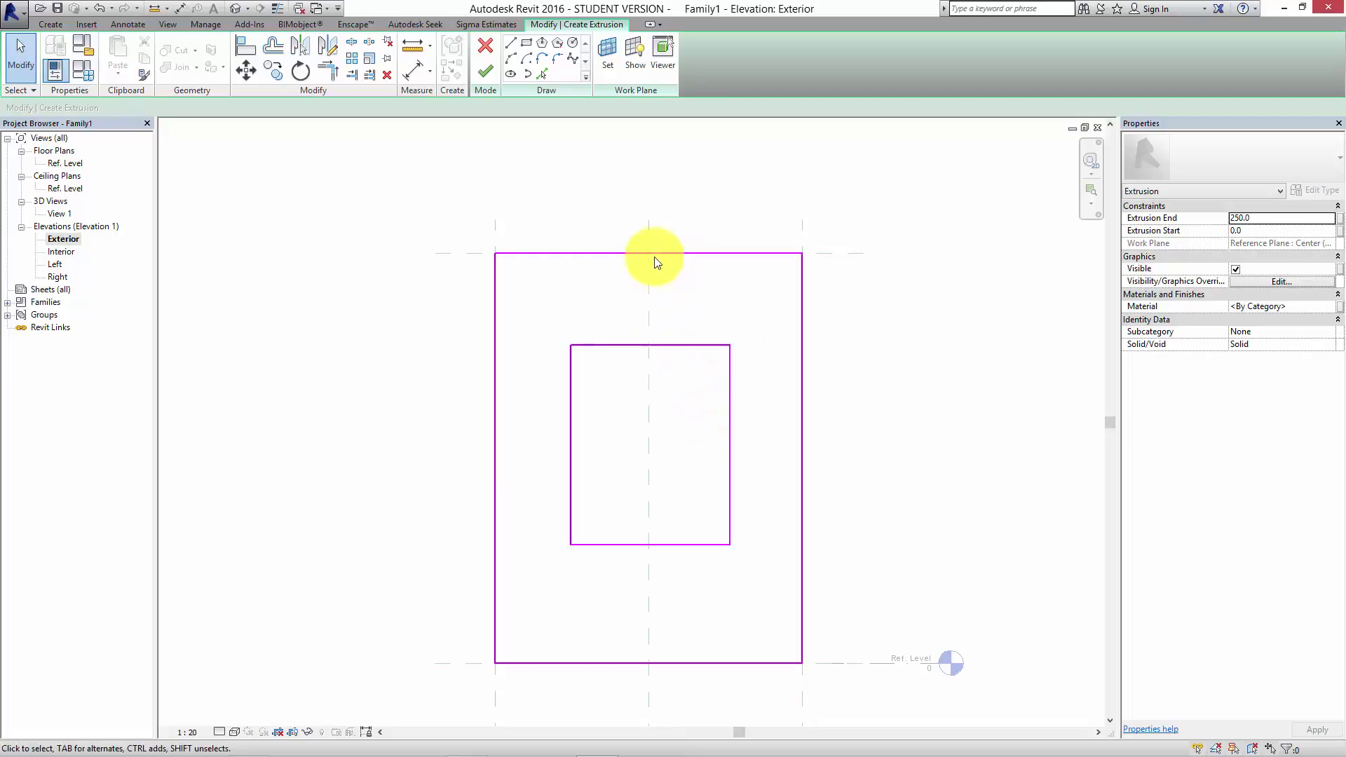
middle_drag(659, 371, 664, 393)
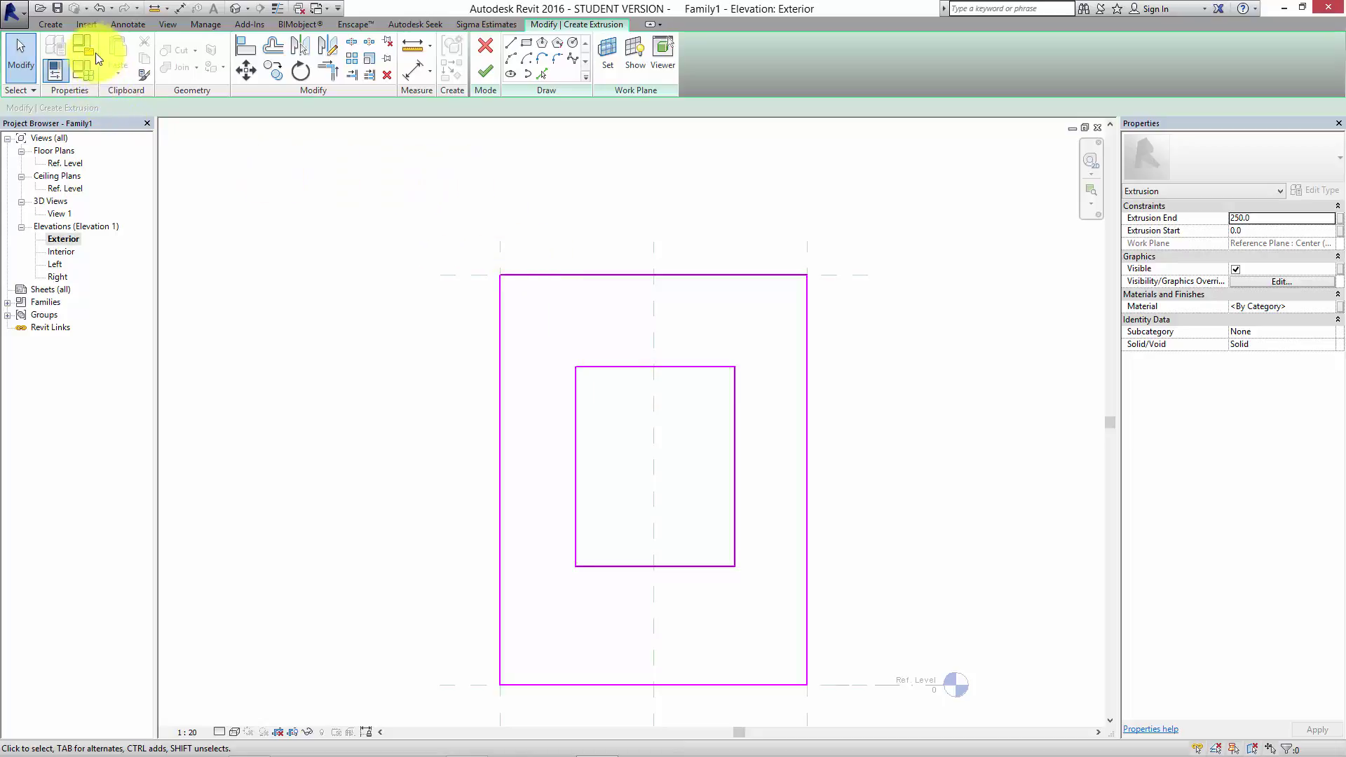
click(414, 70)
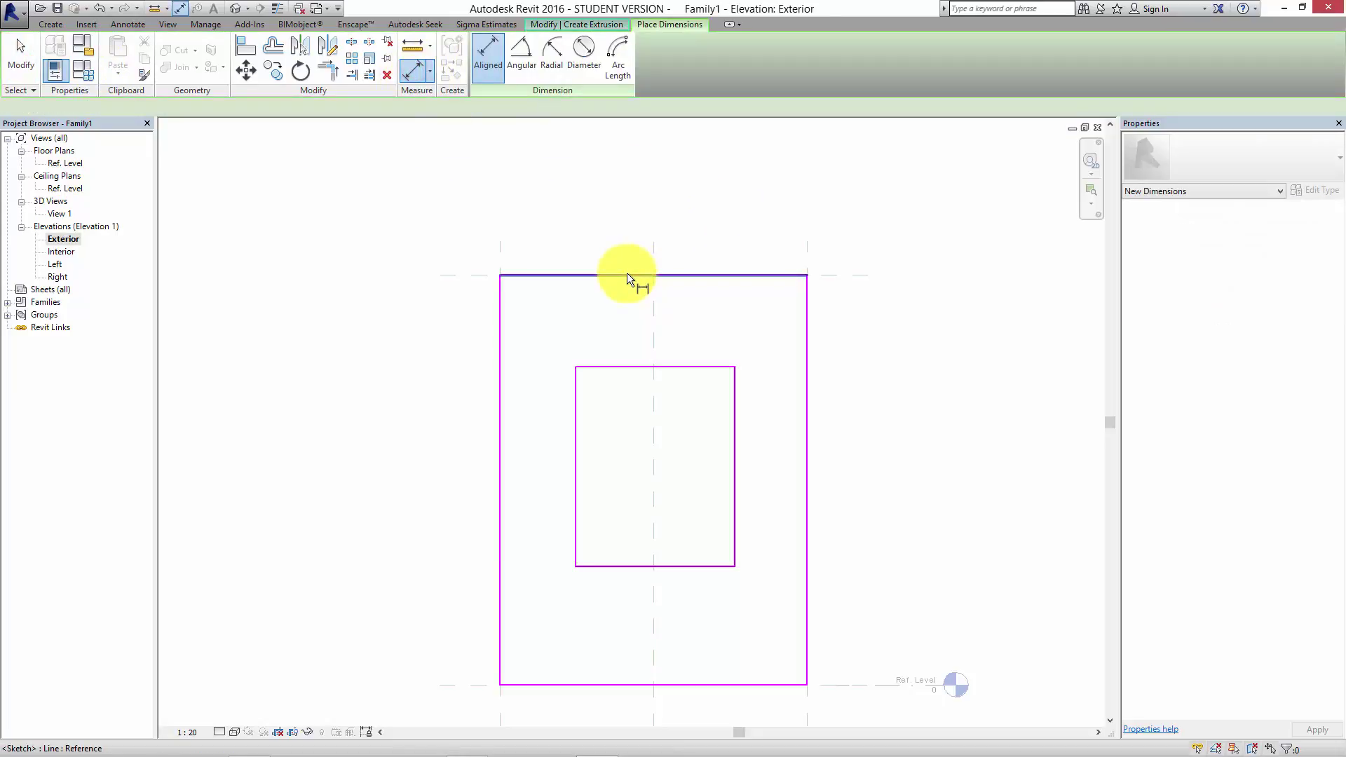
click(626, 273)
click(632, 365)
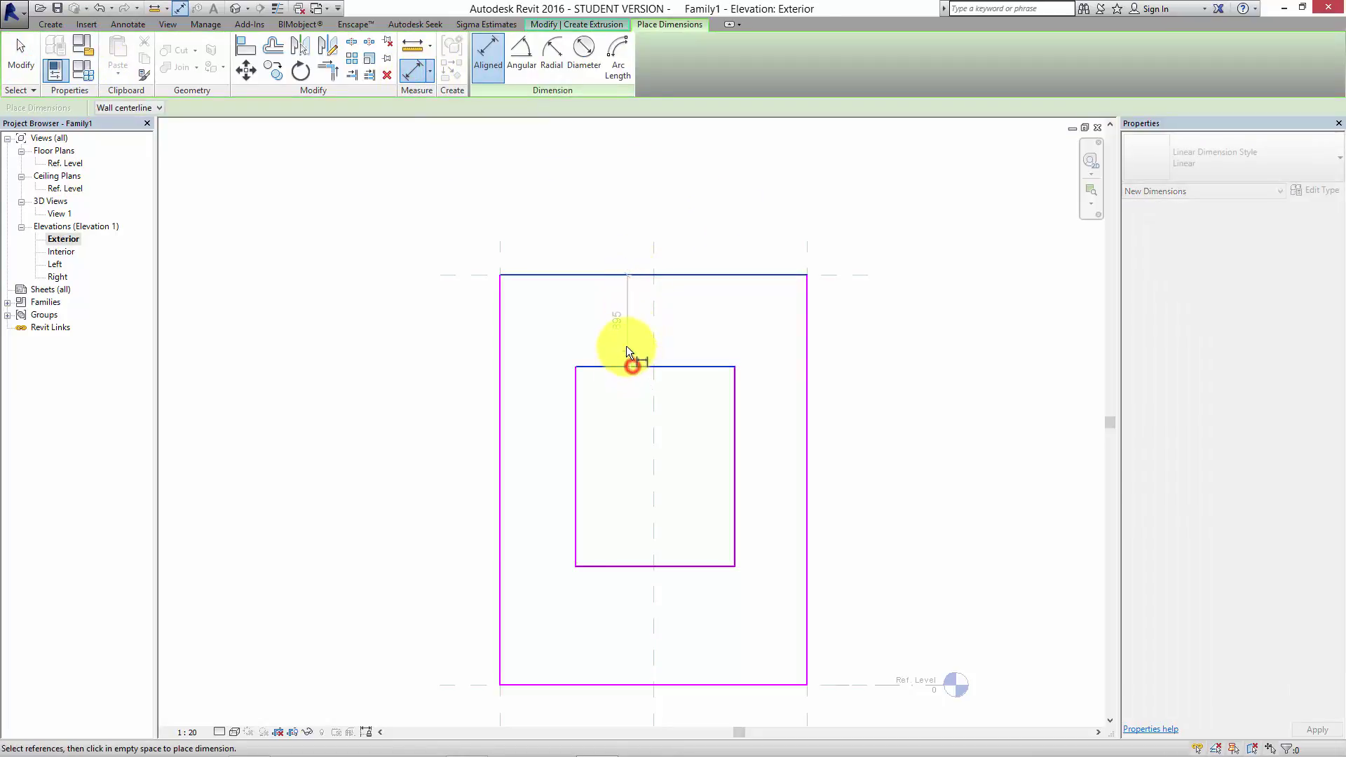
click(626, 346)
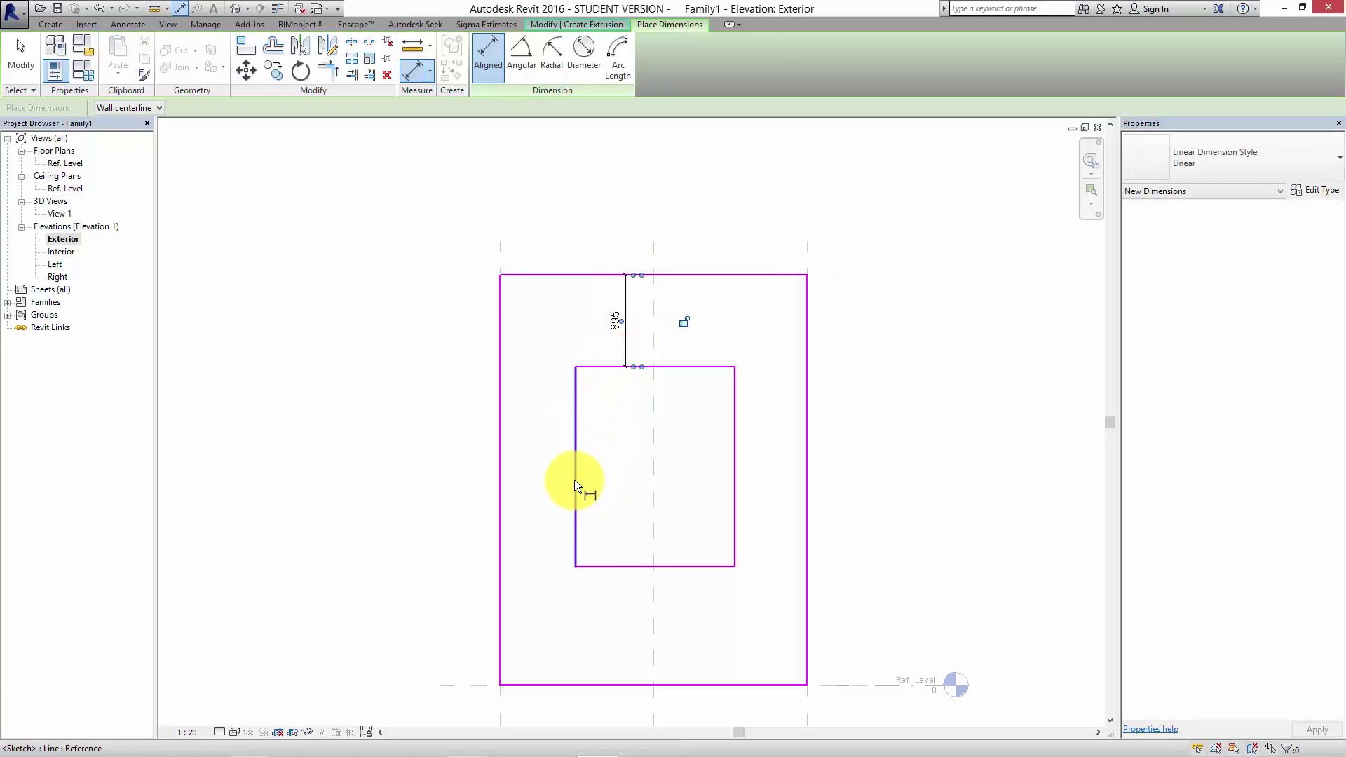
click(575, 480)
click(504, 488)
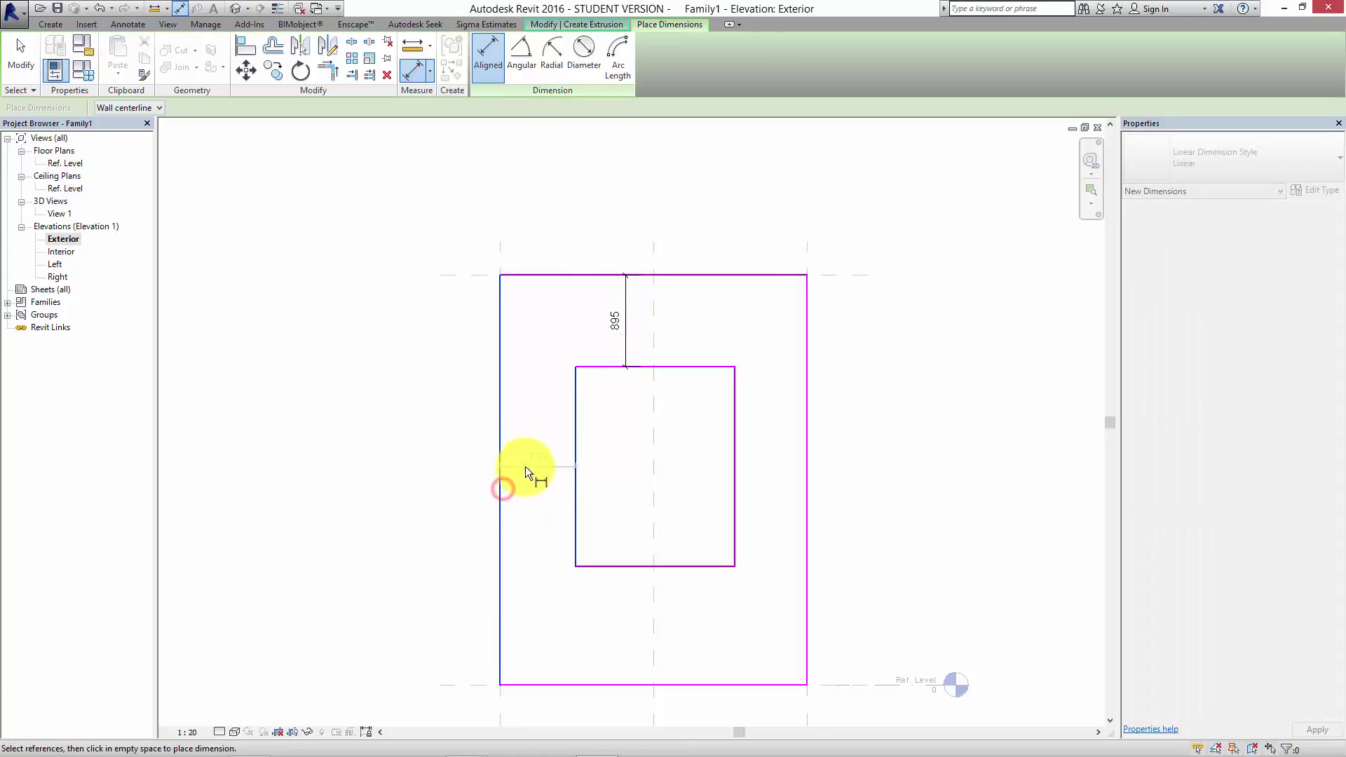
click(524, 465)
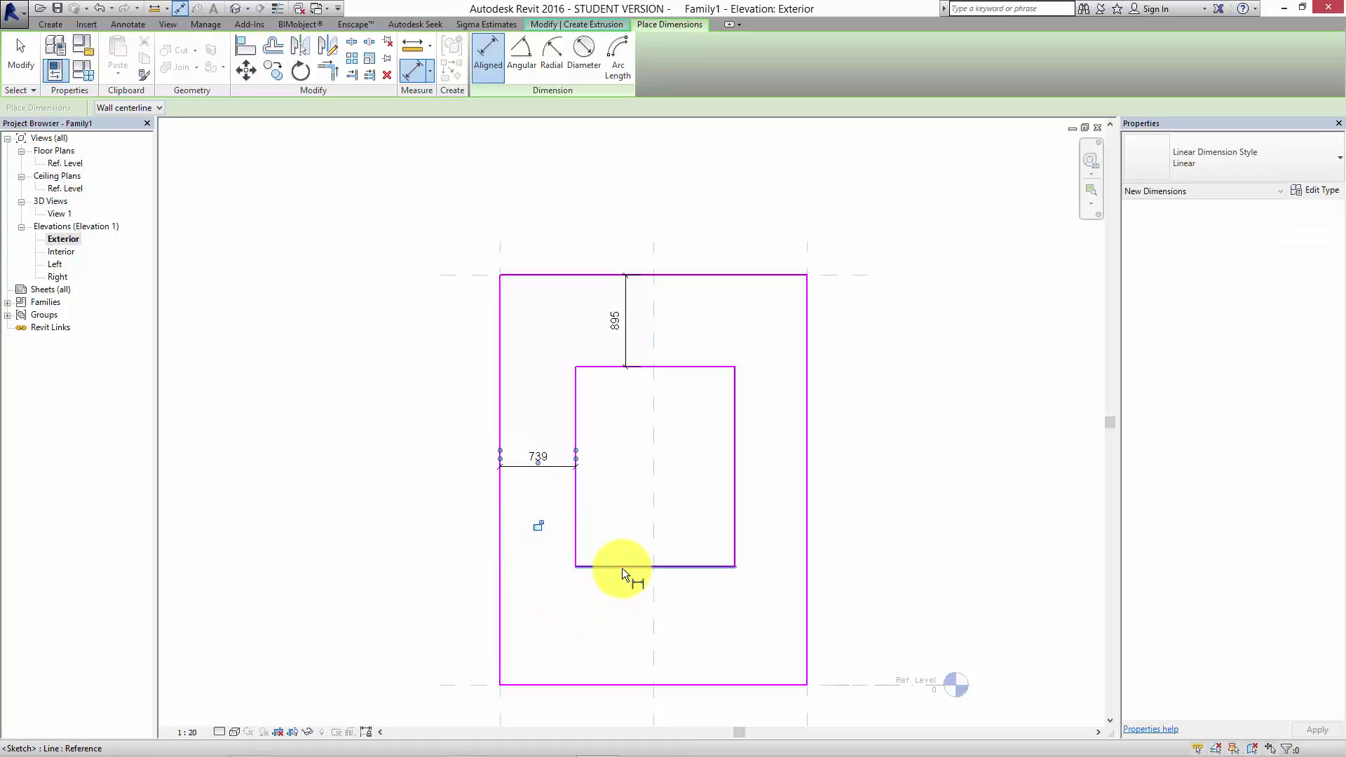
- Add aligned dimensions between the inner and outer rectangles at their bottom edges and right edges
click(620, 566)
click(617, 685)
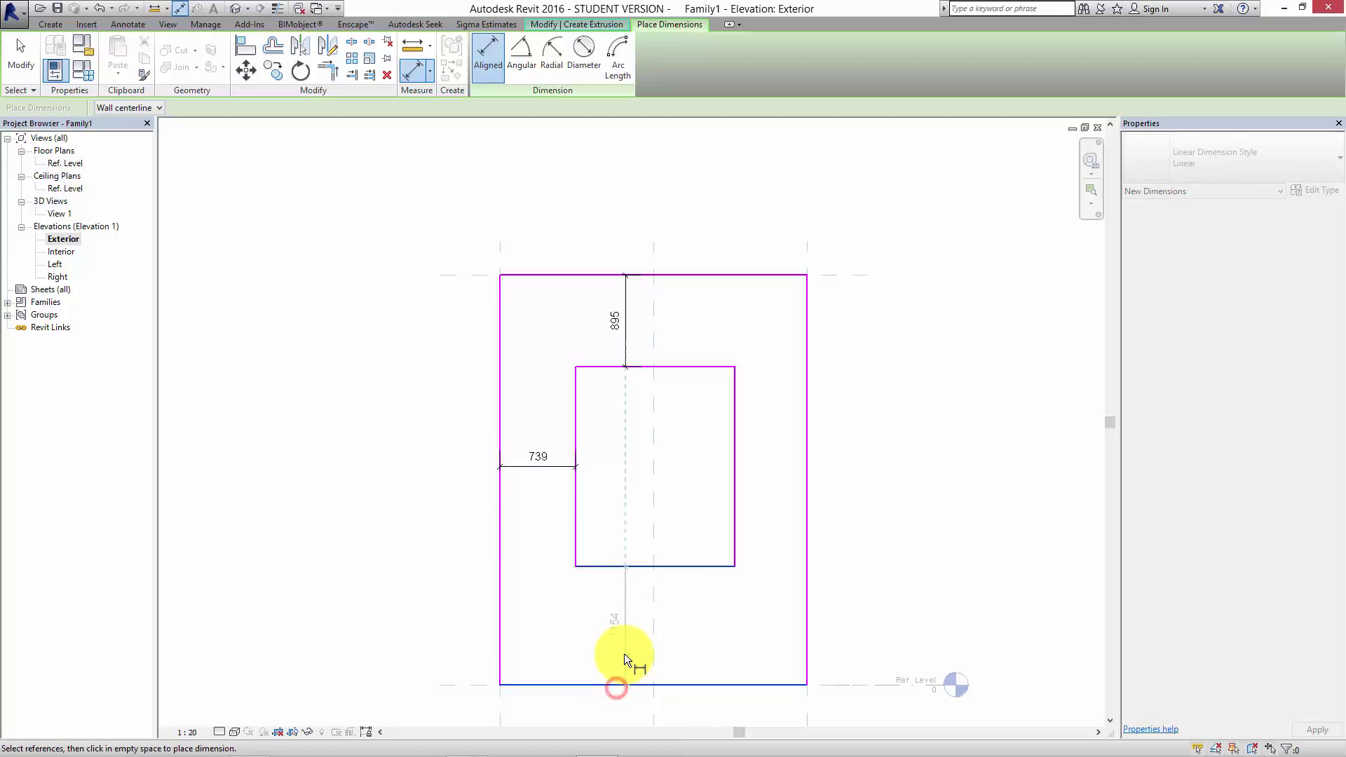
click(623, 653)
click(732, 471)
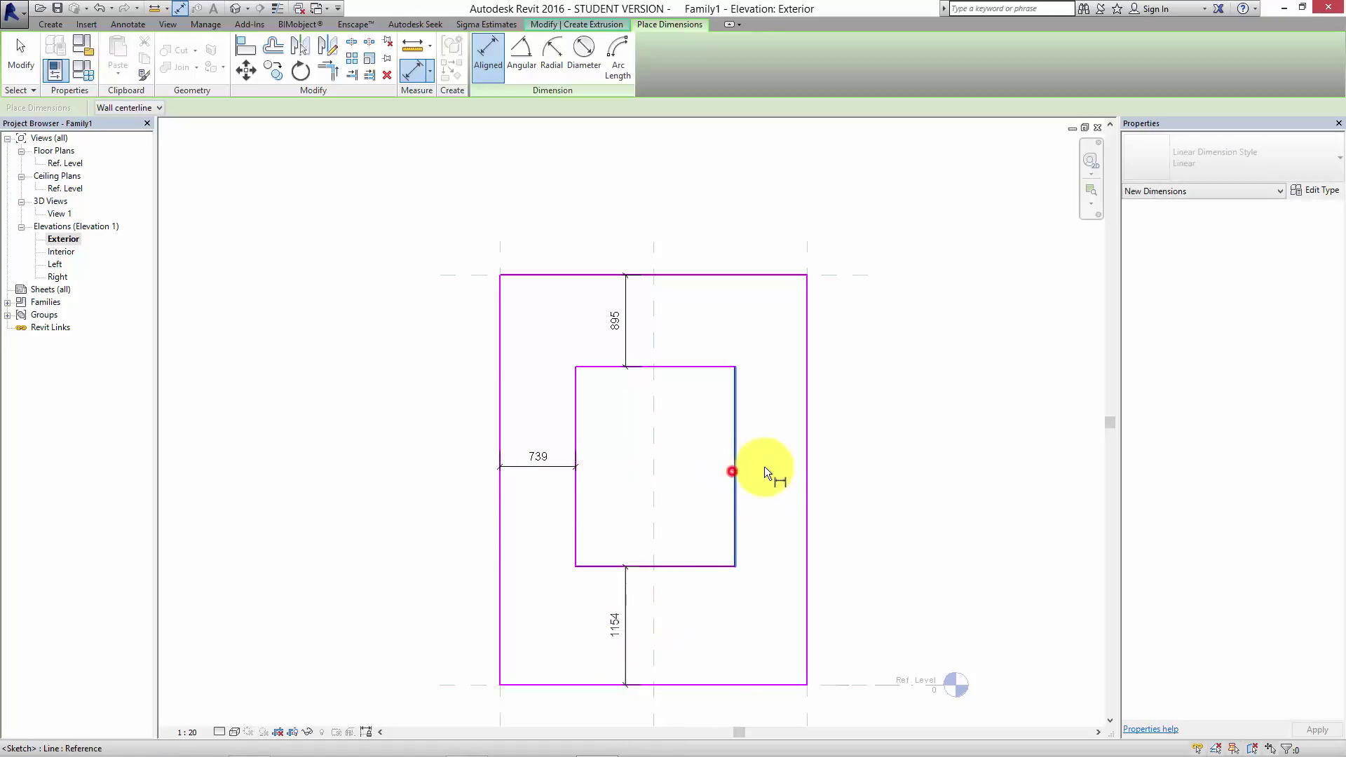
click(806, 464)
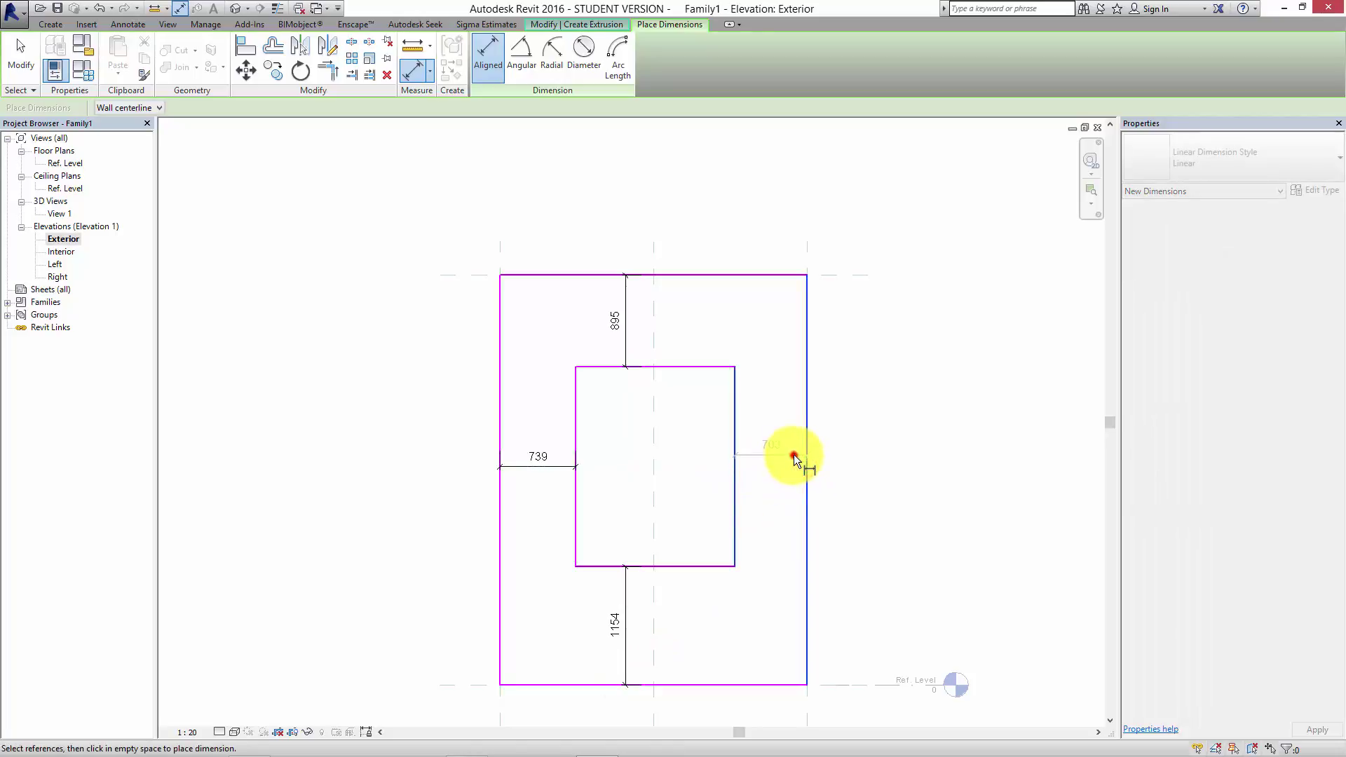
click(794, 455)
key(Escape)
key(Escape)
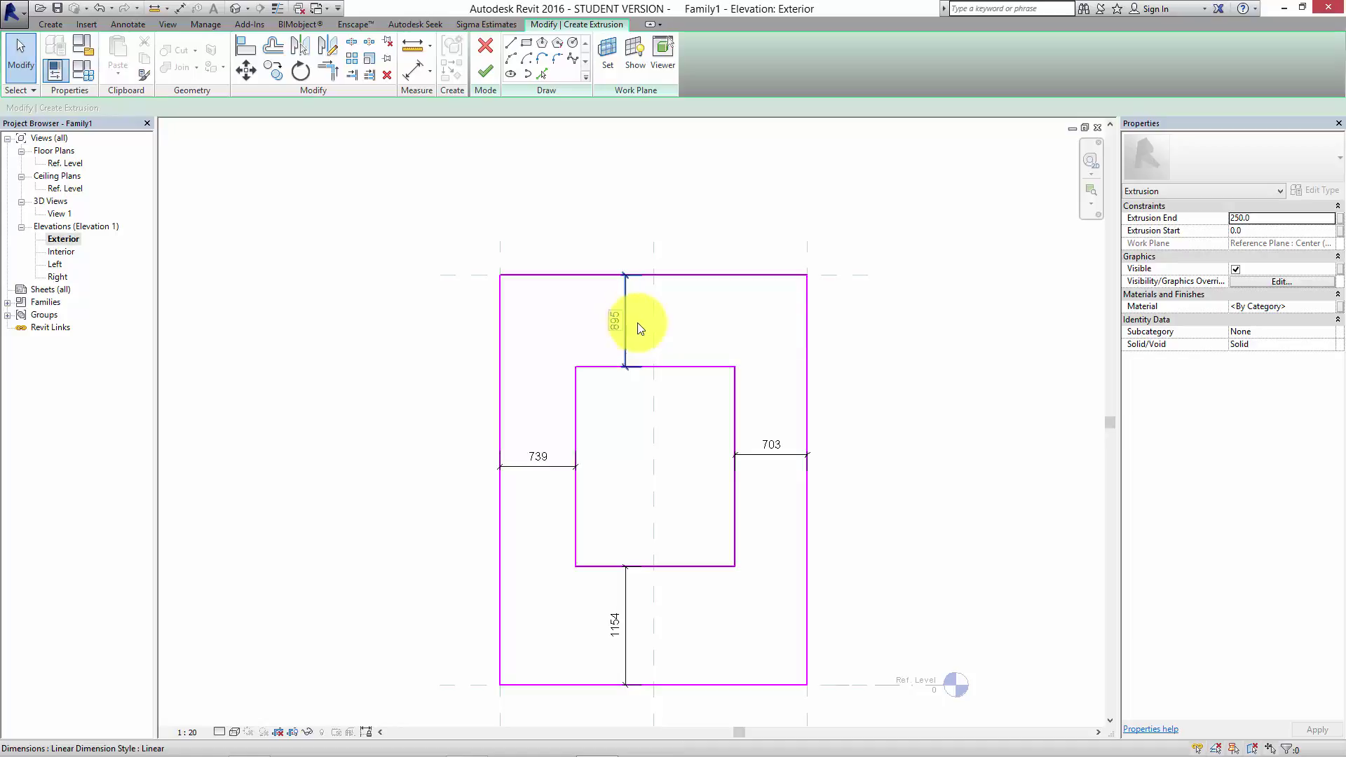
- Label the dimension between the rectangles' top edges with a new family type parameter named Frame Width
middle_drag(680, 314, 686, 336)
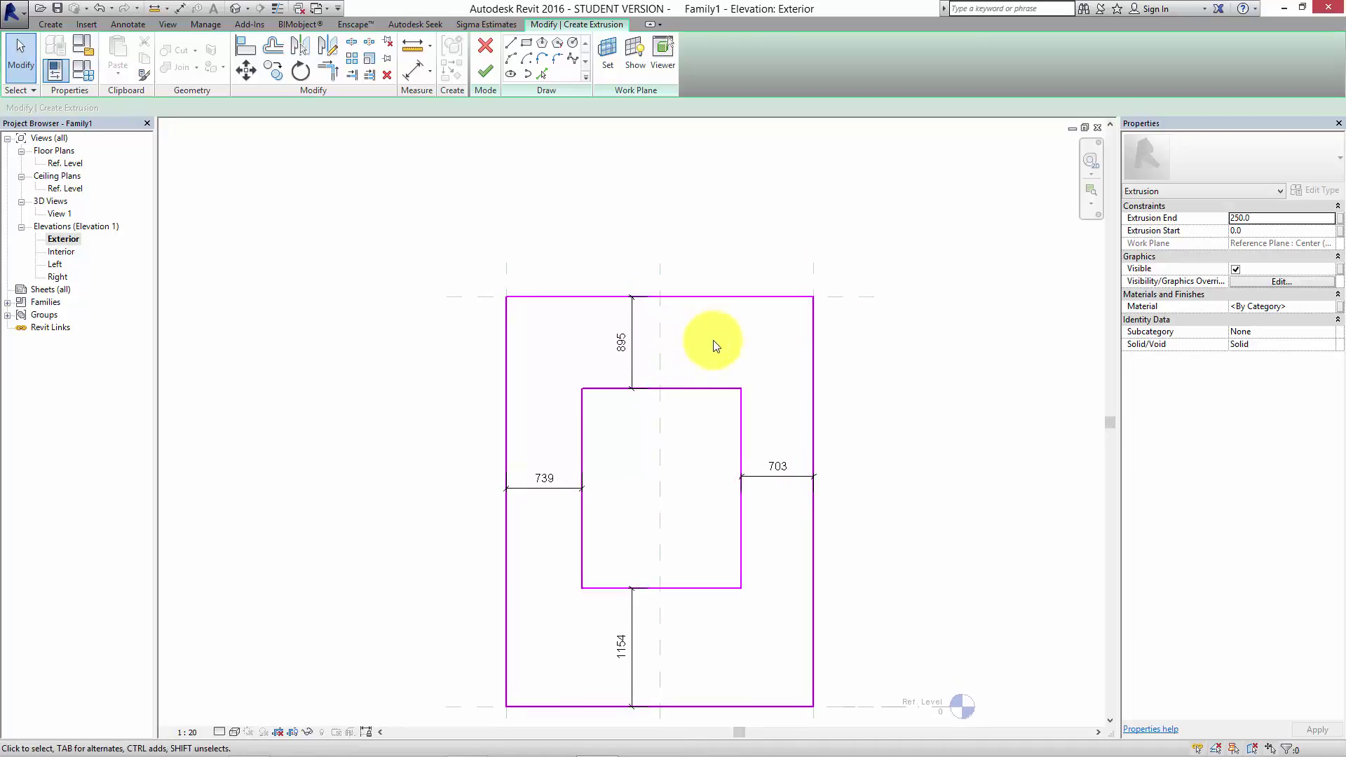
click(629, 347)
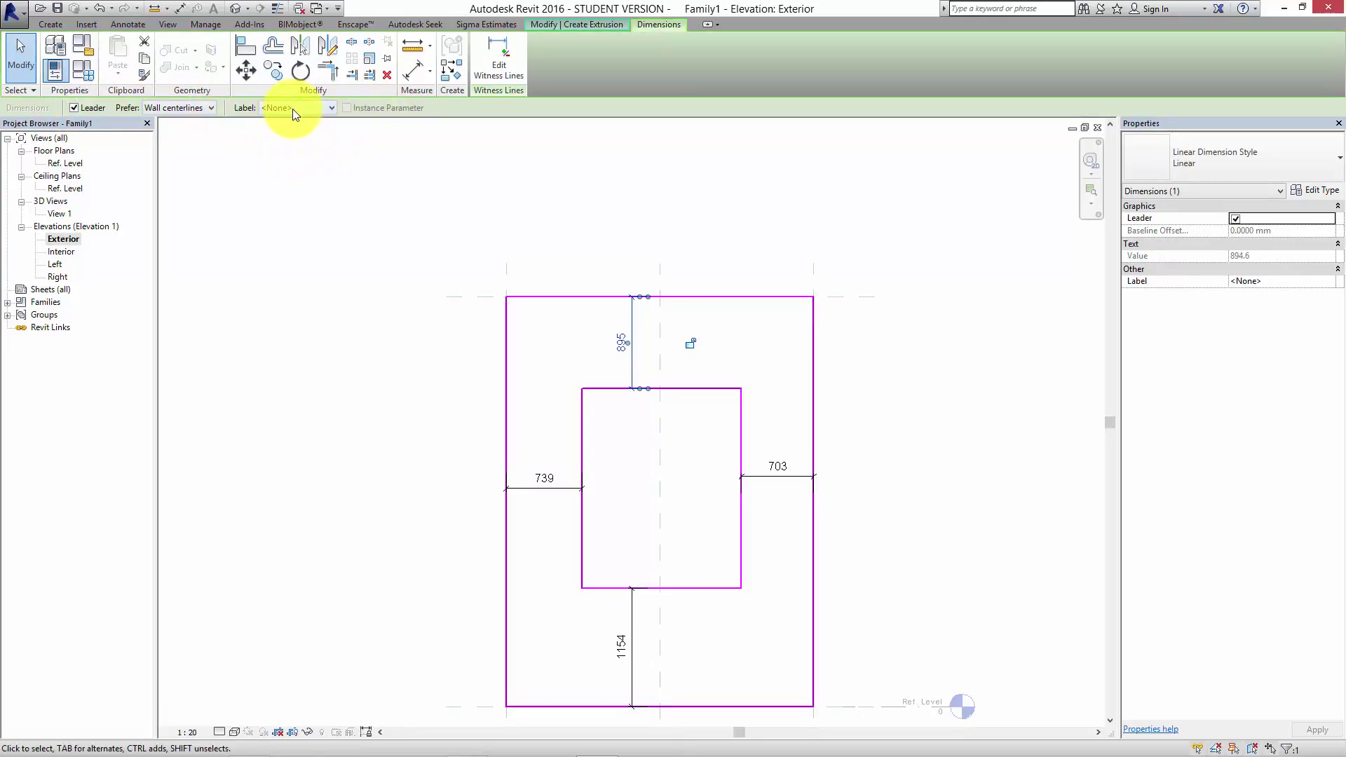
click(328, 109)
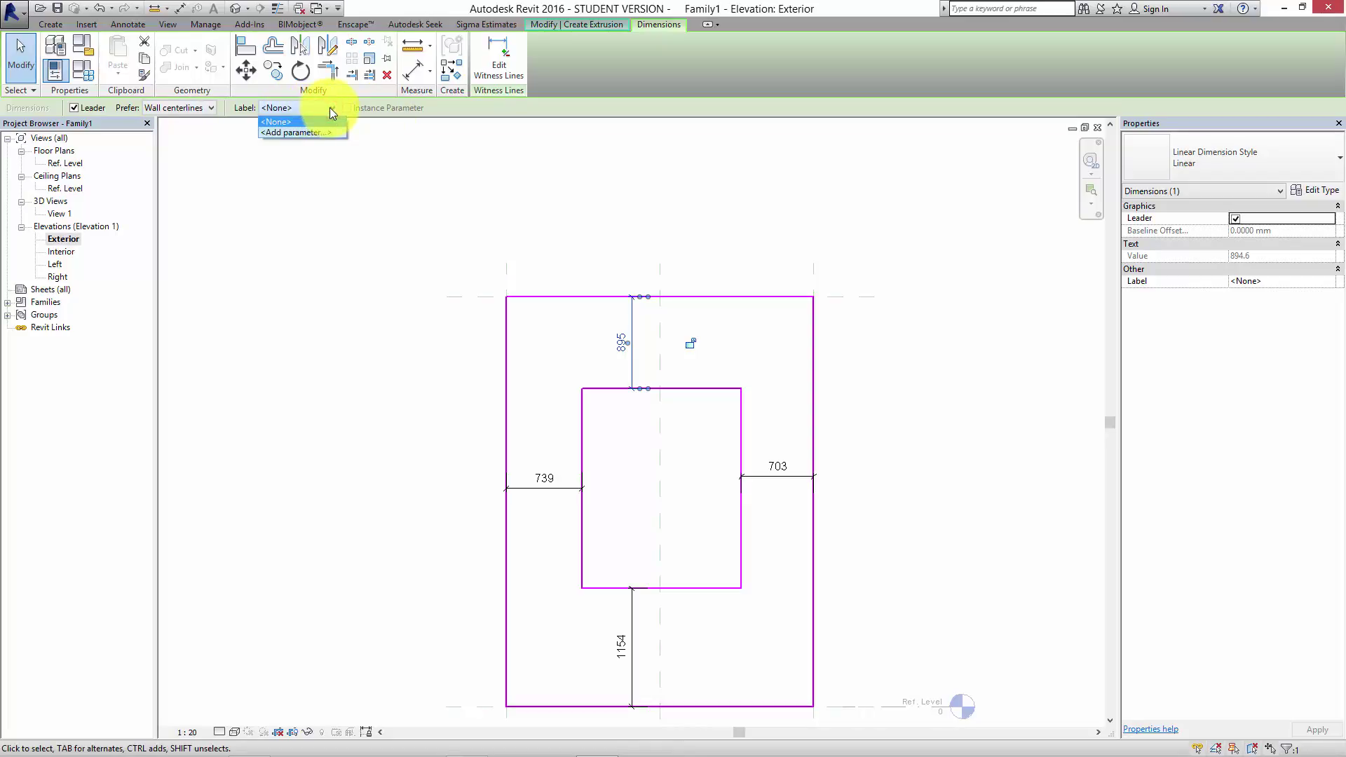
click(326, 132)
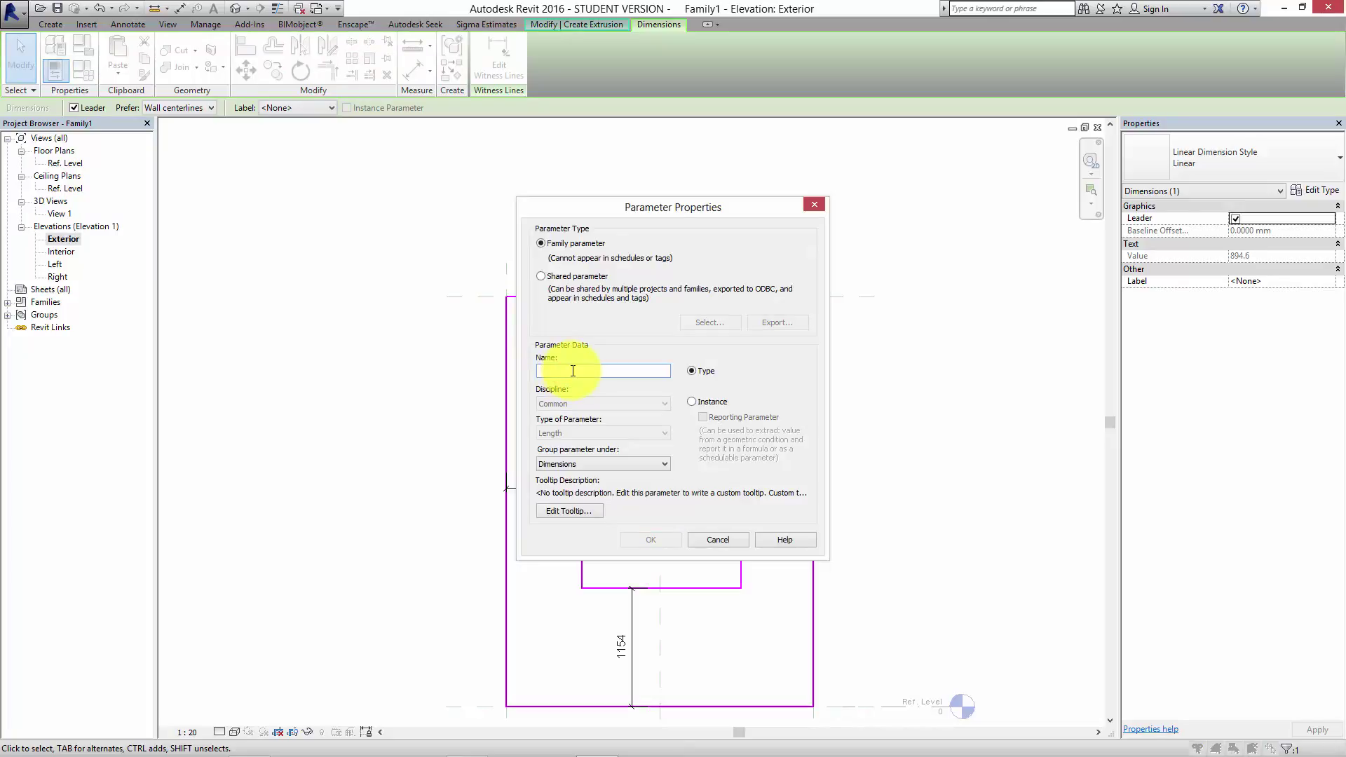
text(fRAME wIDT)
key(ctrl+a)
key(BackSpace)
text(Fram)
click(652, 539)
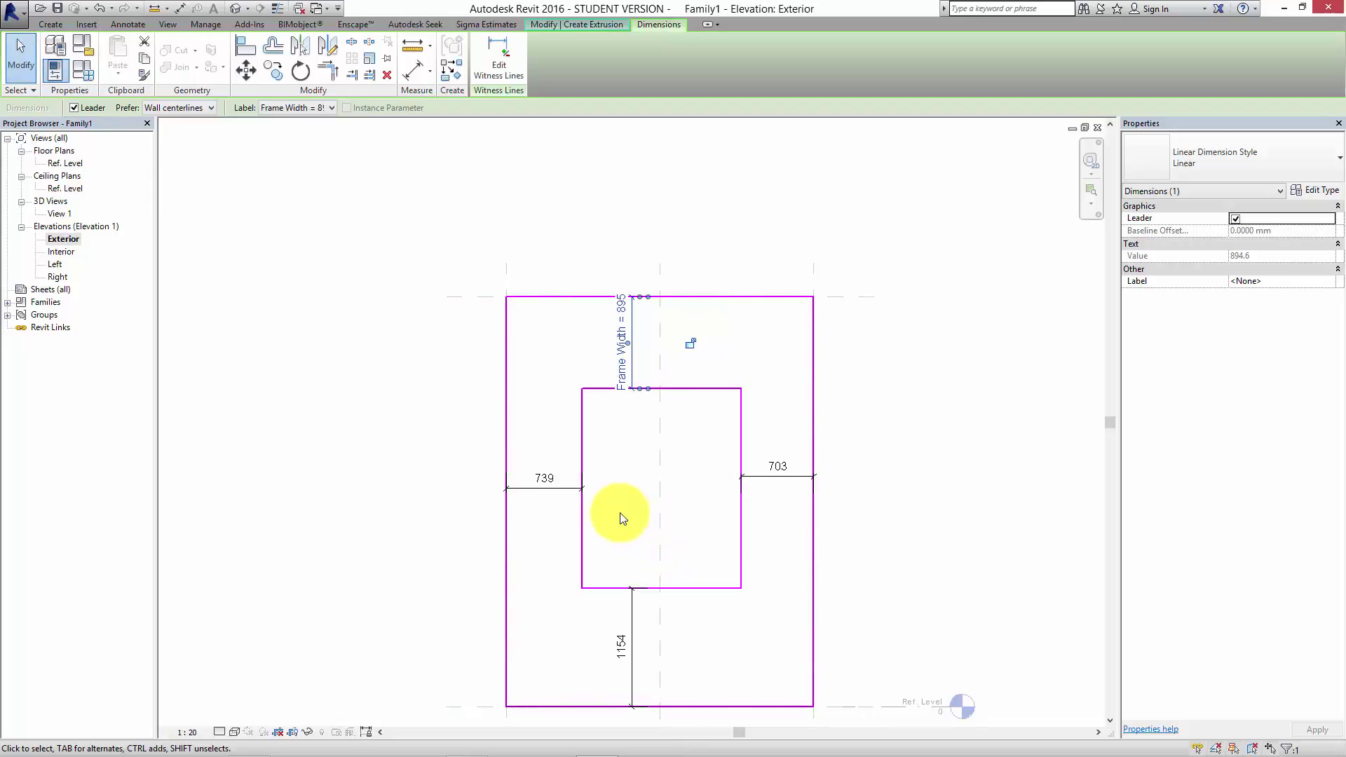
scroll(619, 363, up, 2)
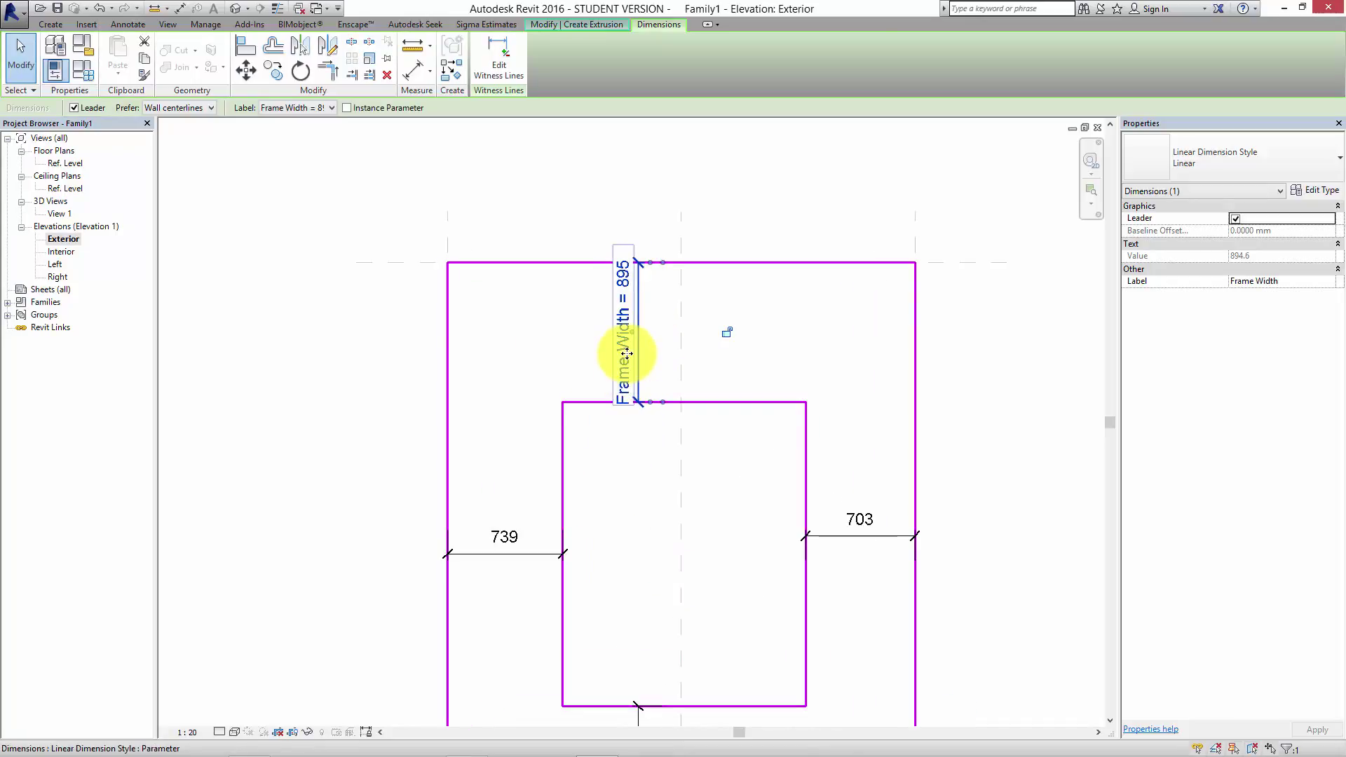
middle_drag(655, 346, 655, 288)
scroll(640, 385, down, 1)
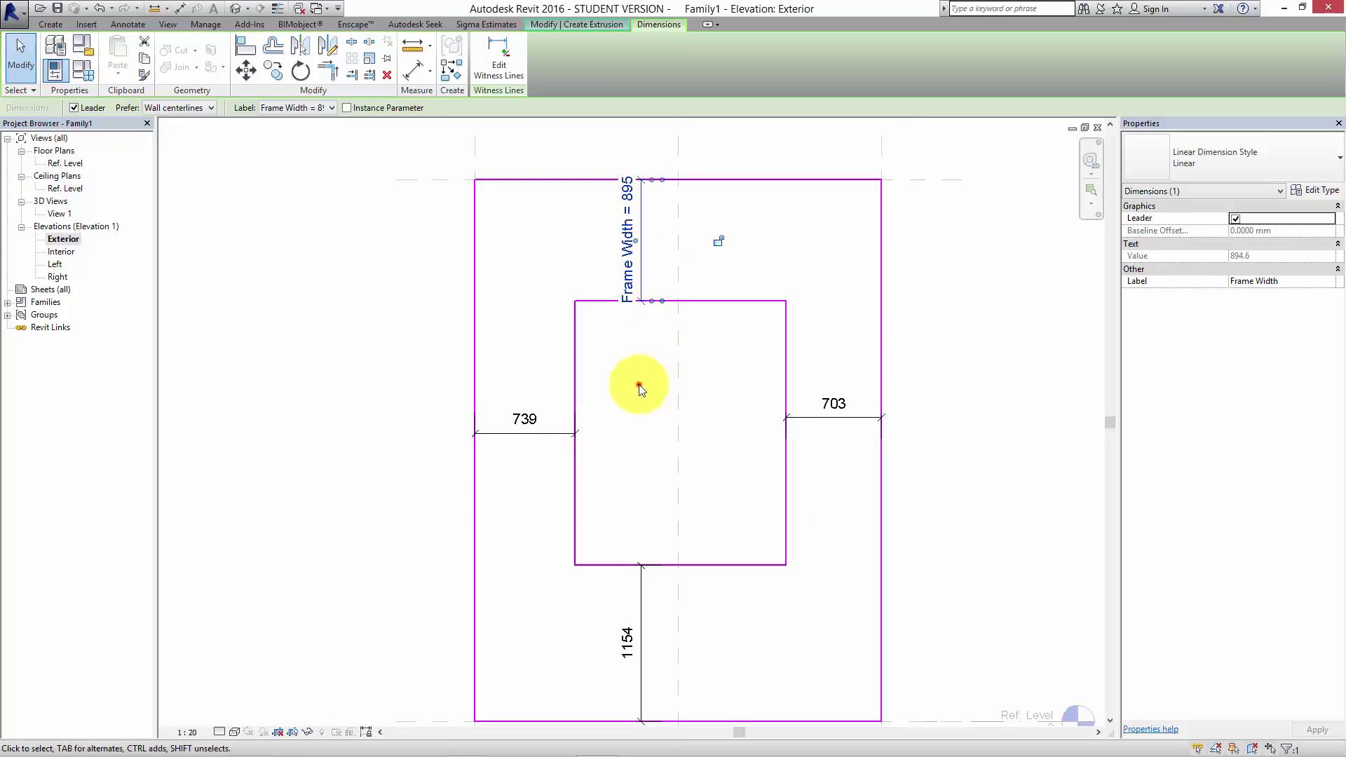
click(636, 386)
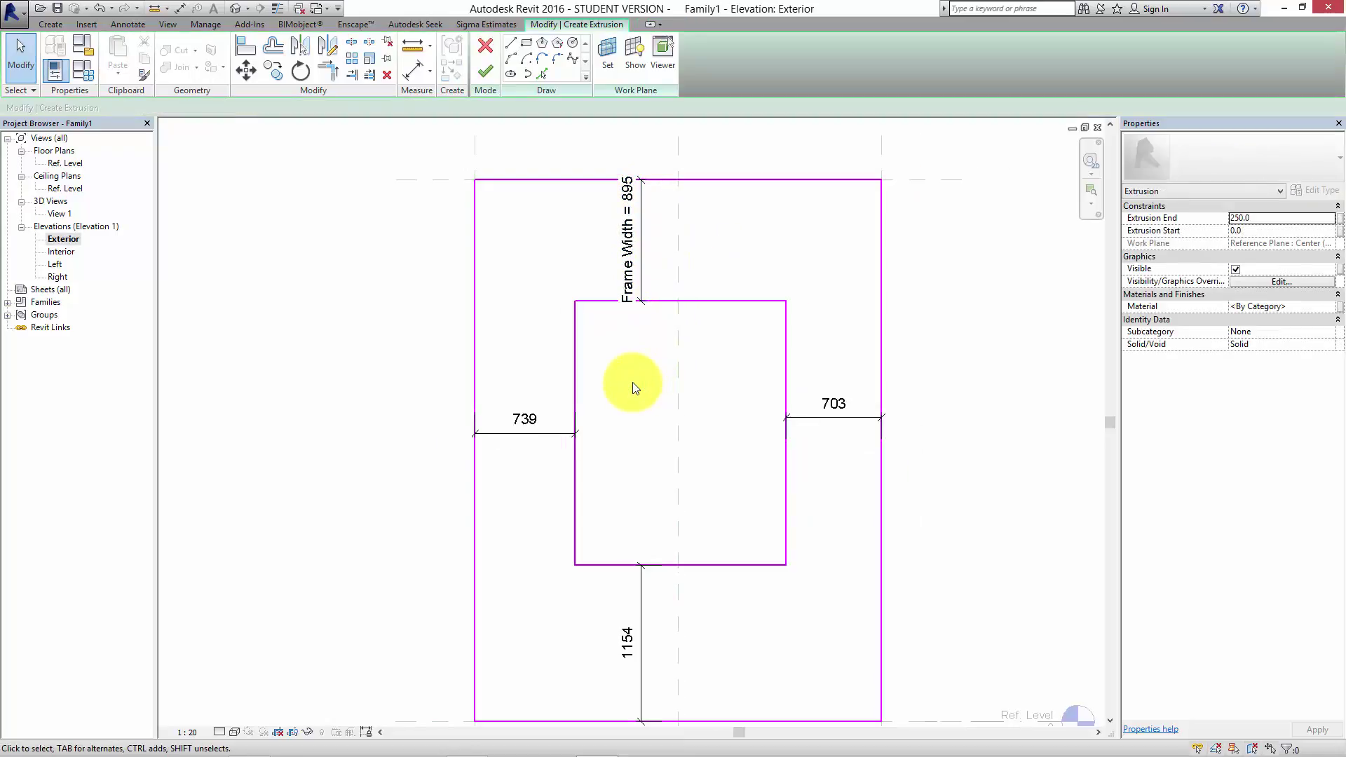
- Apply the Frame Width label to the left, bottom and right dimensions between the two rectangles together
middle_drag(627, 394, 626, 399)
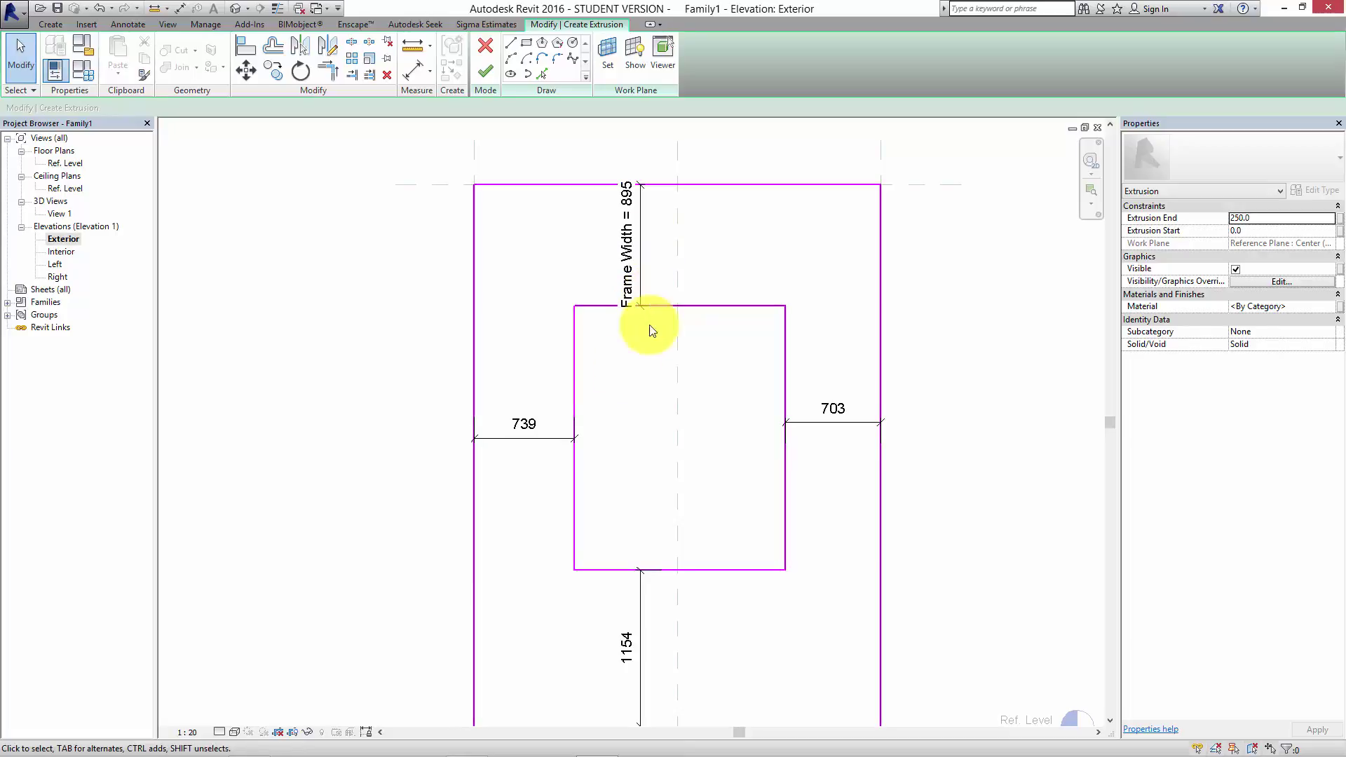
click(558, 437)
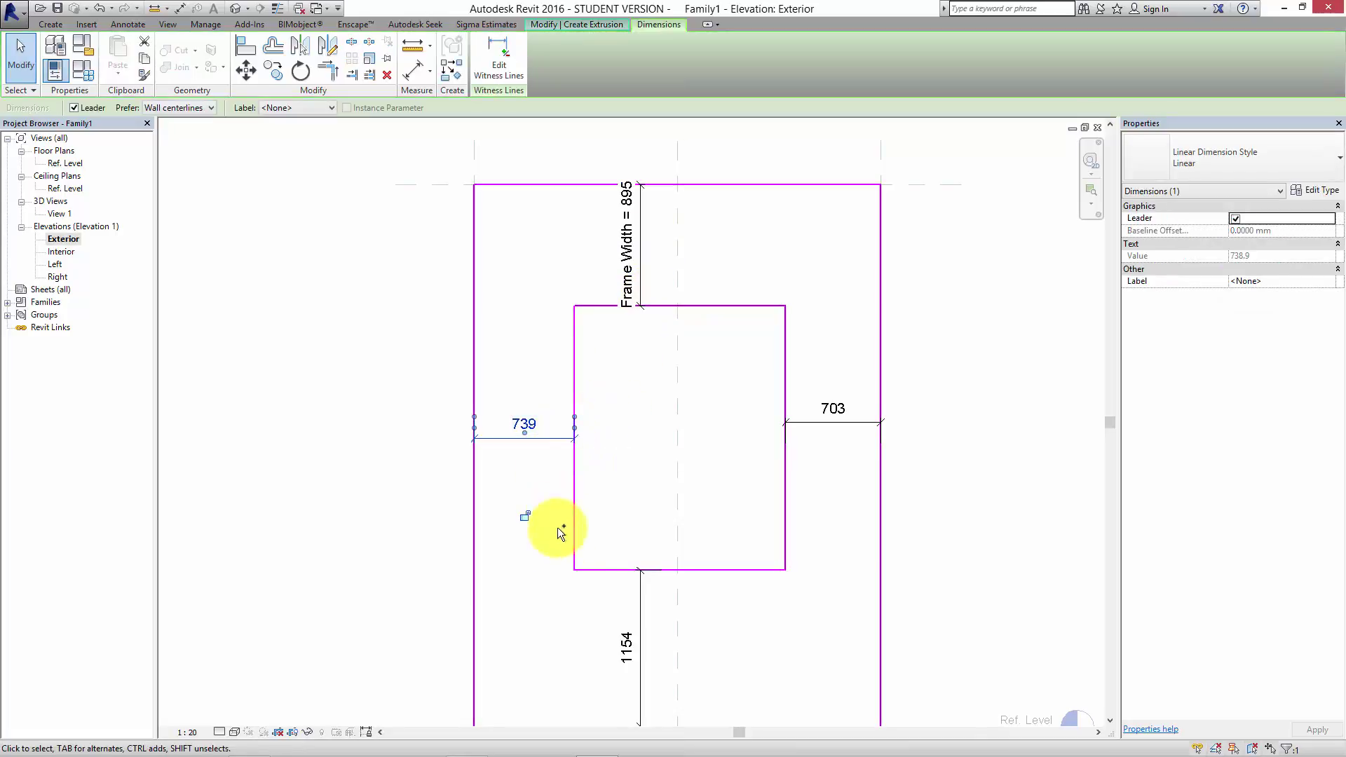
ctrl+click(634, 599)
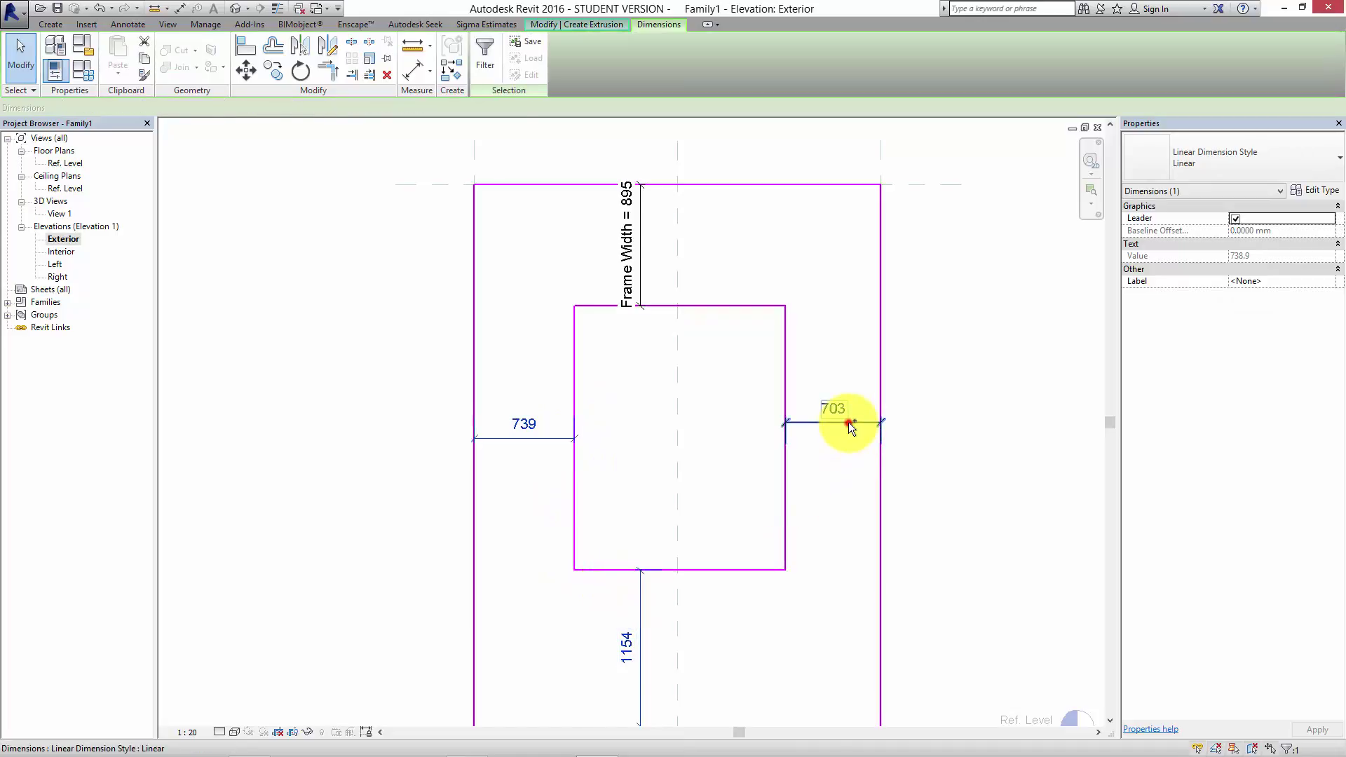
ctrl+click(848, 422)
click(331, 107)
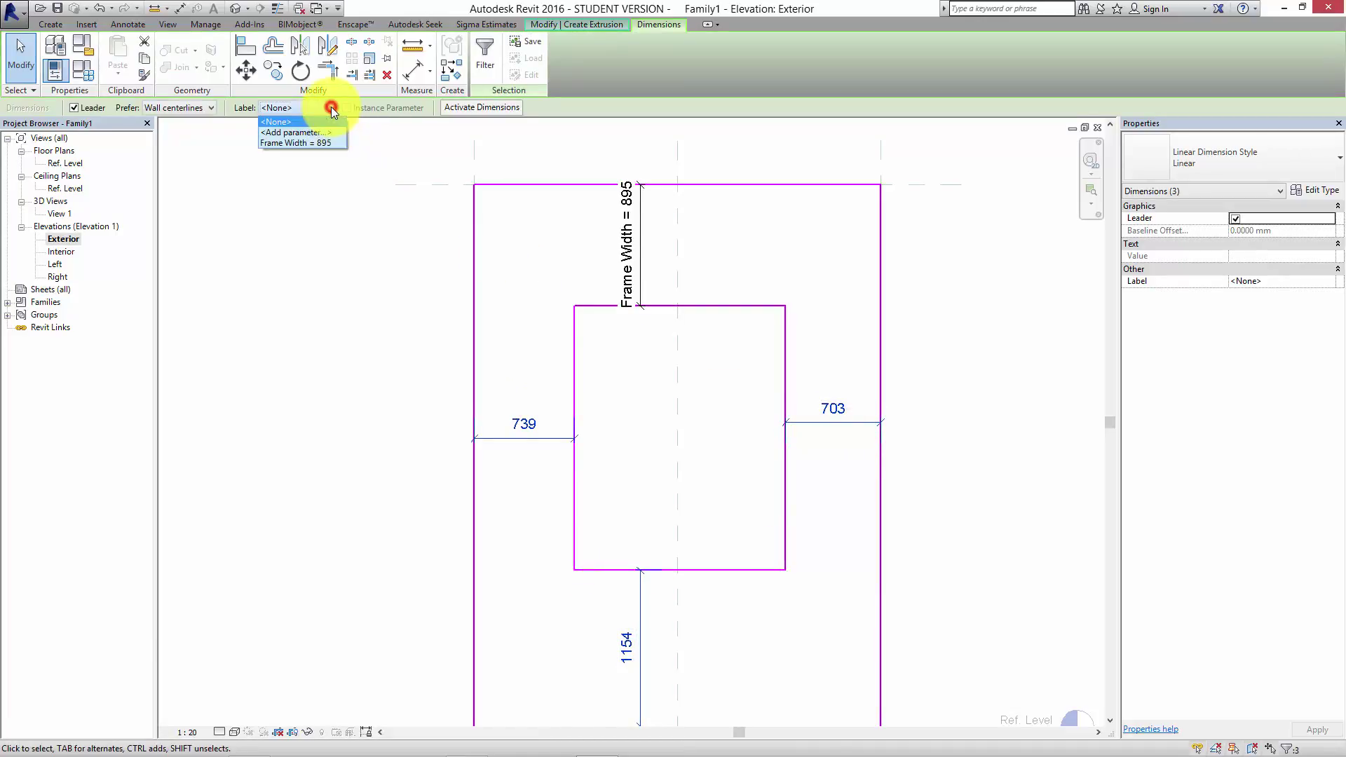
click(313, 142)
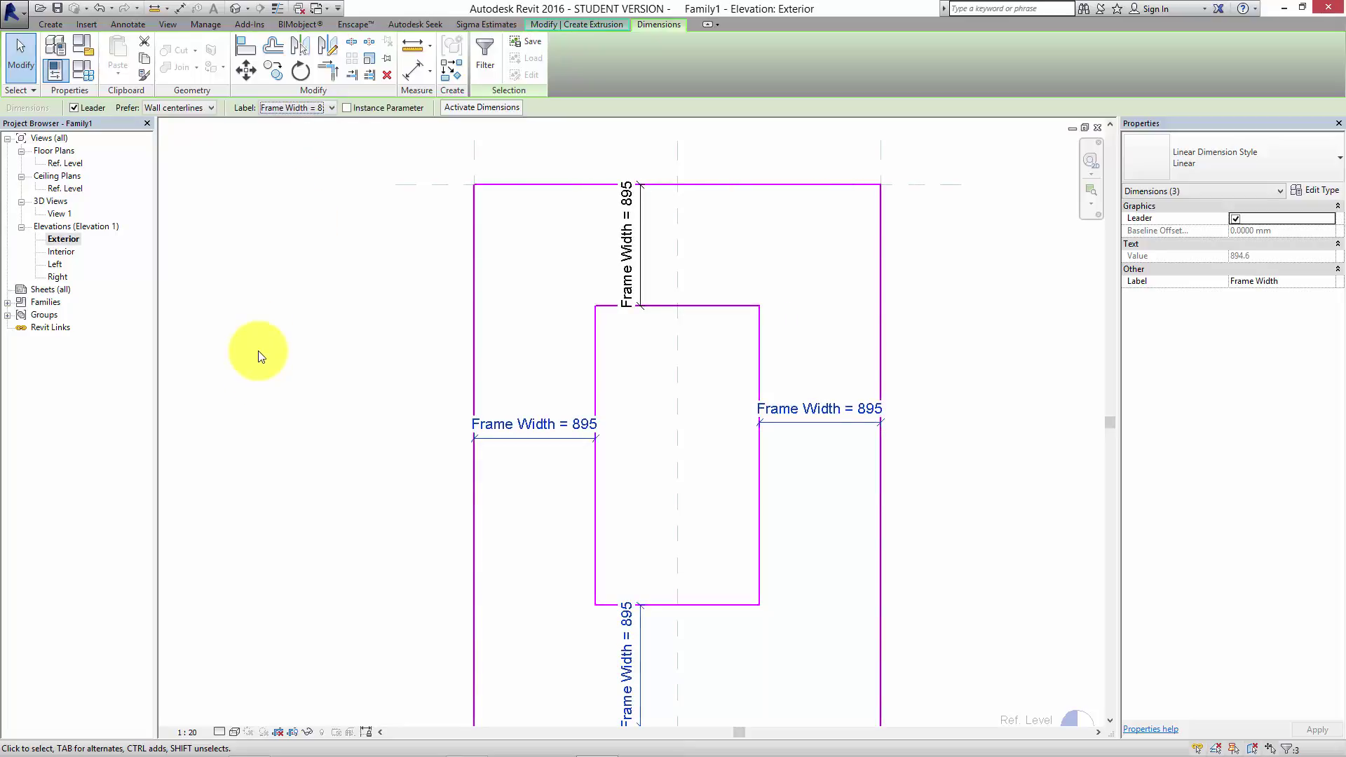
scroll(265, 393, down, 3)
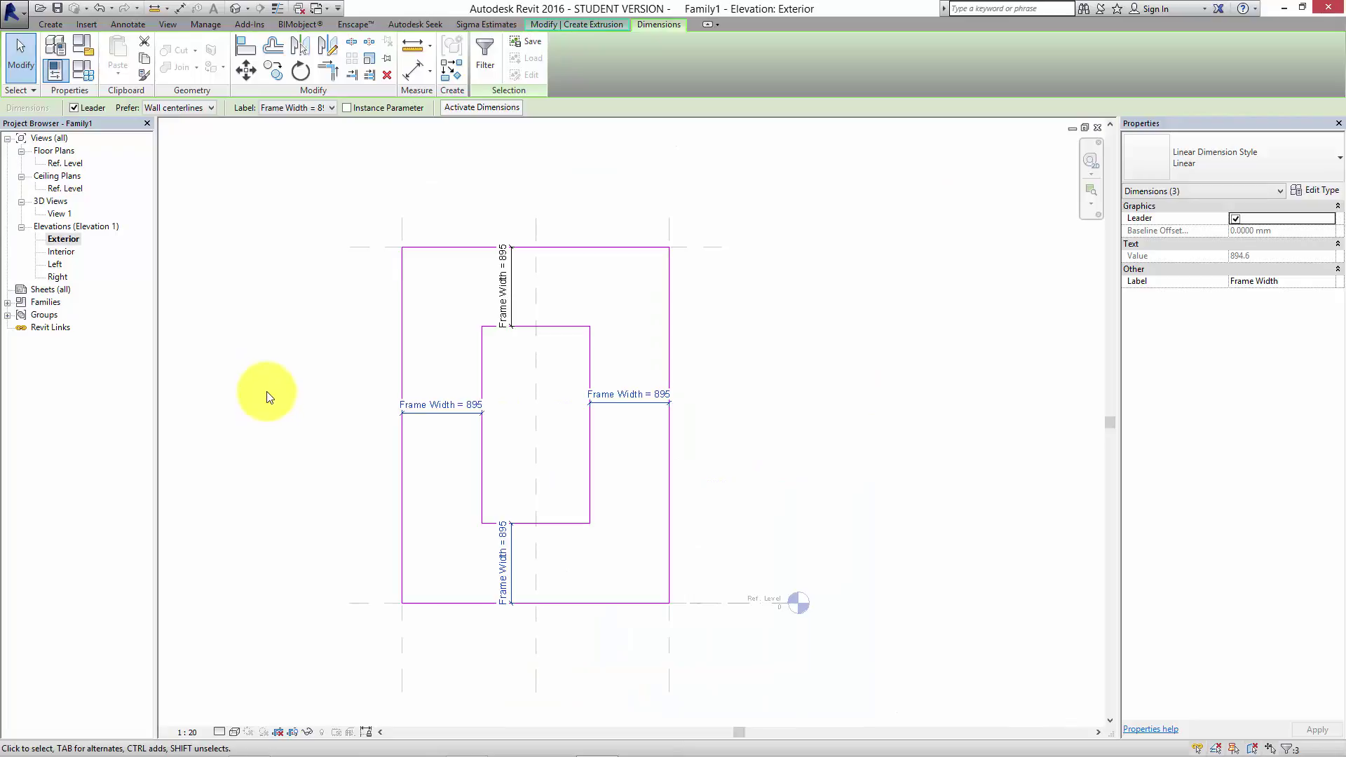
click(806, 241)
- Finish the frame extrusion's sketch and open the default 3D view of the panel
click(481, 72)
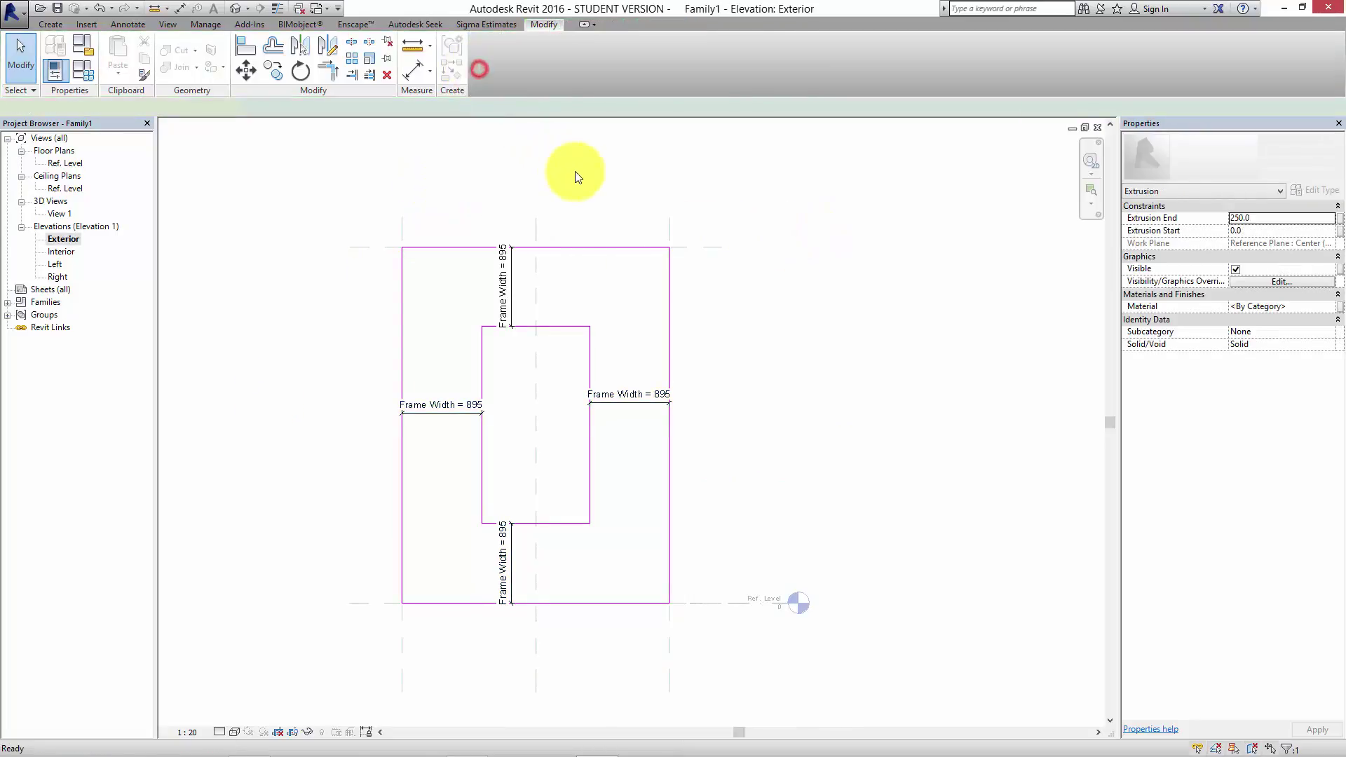
click(814, 293)
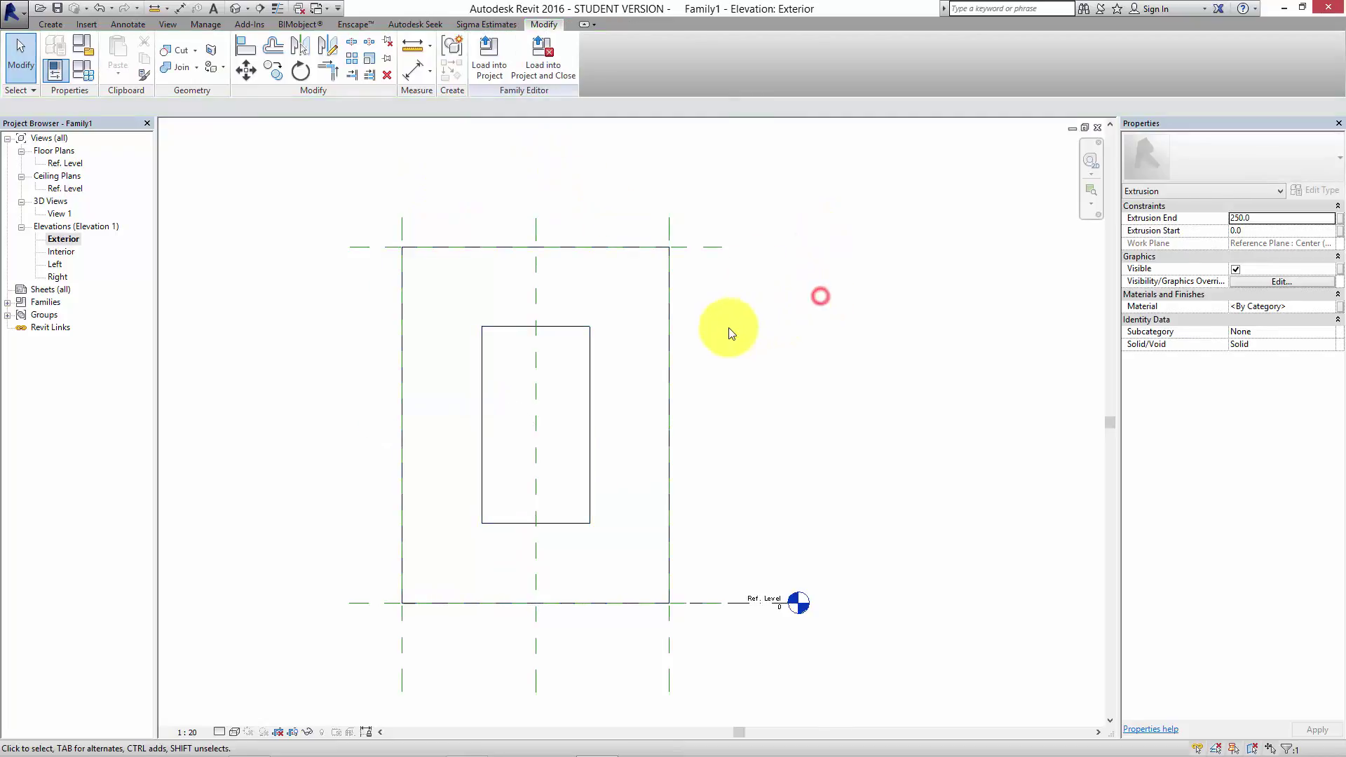
click(242, 10)
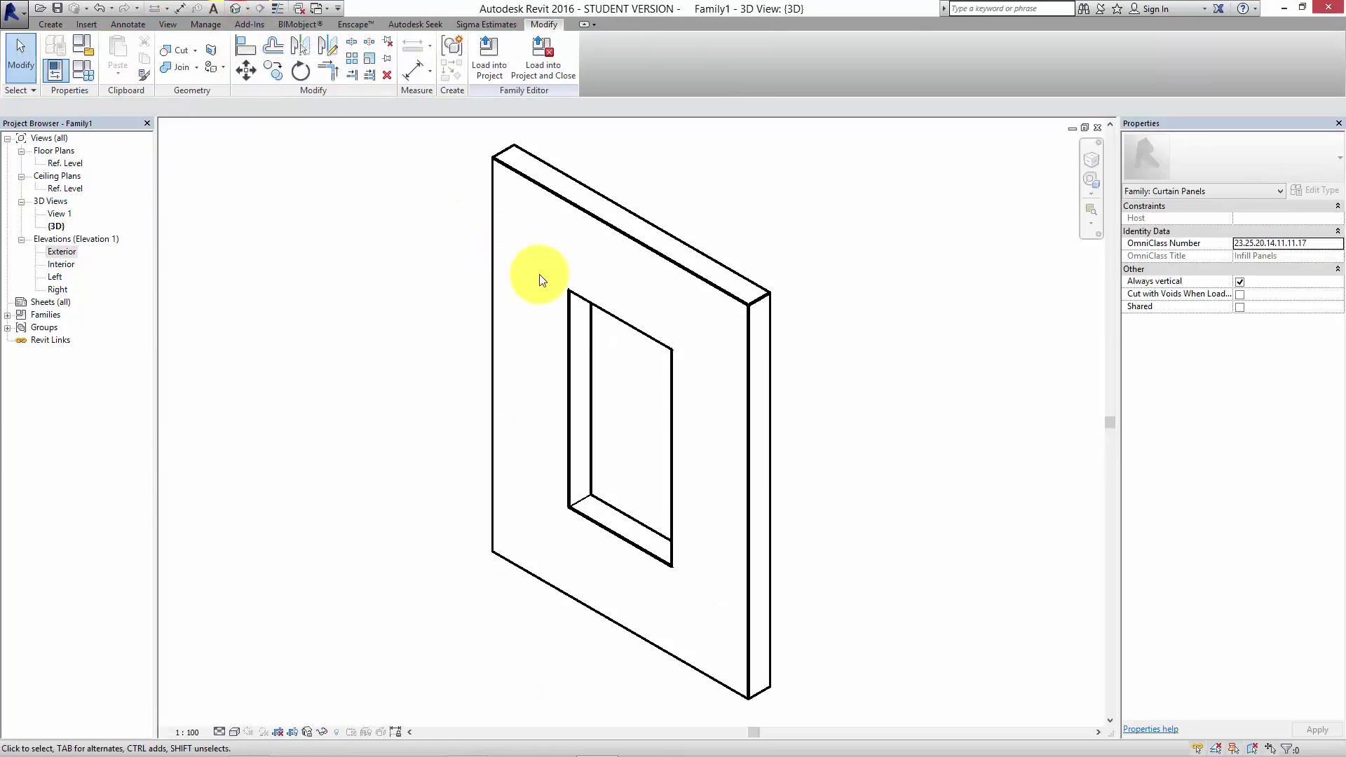
- Tile only the family's 3D view, Ref. Level floor plan and Exterior elevation, closing or minimizing the other open views
key(w)
key(t)
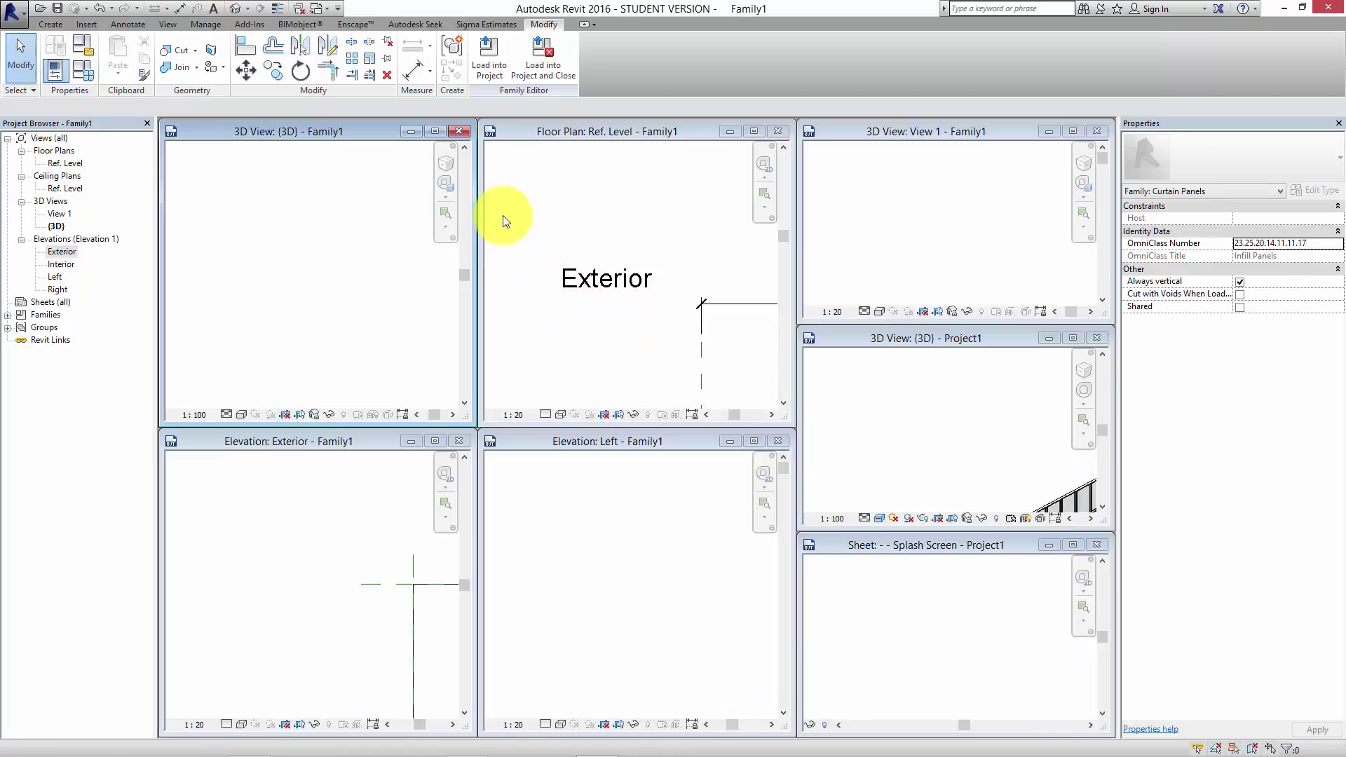
click(1096, 131)
click(1096, 338)
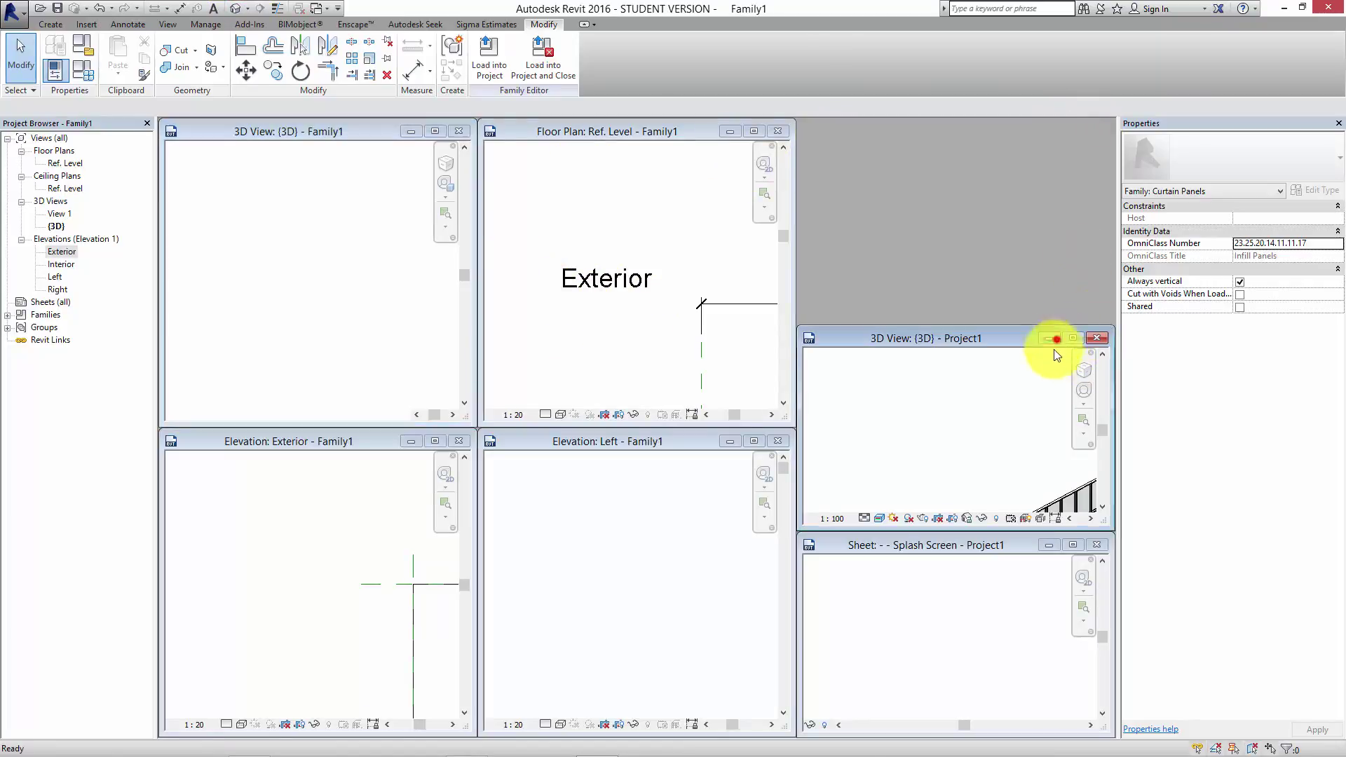
click(1097, 545)
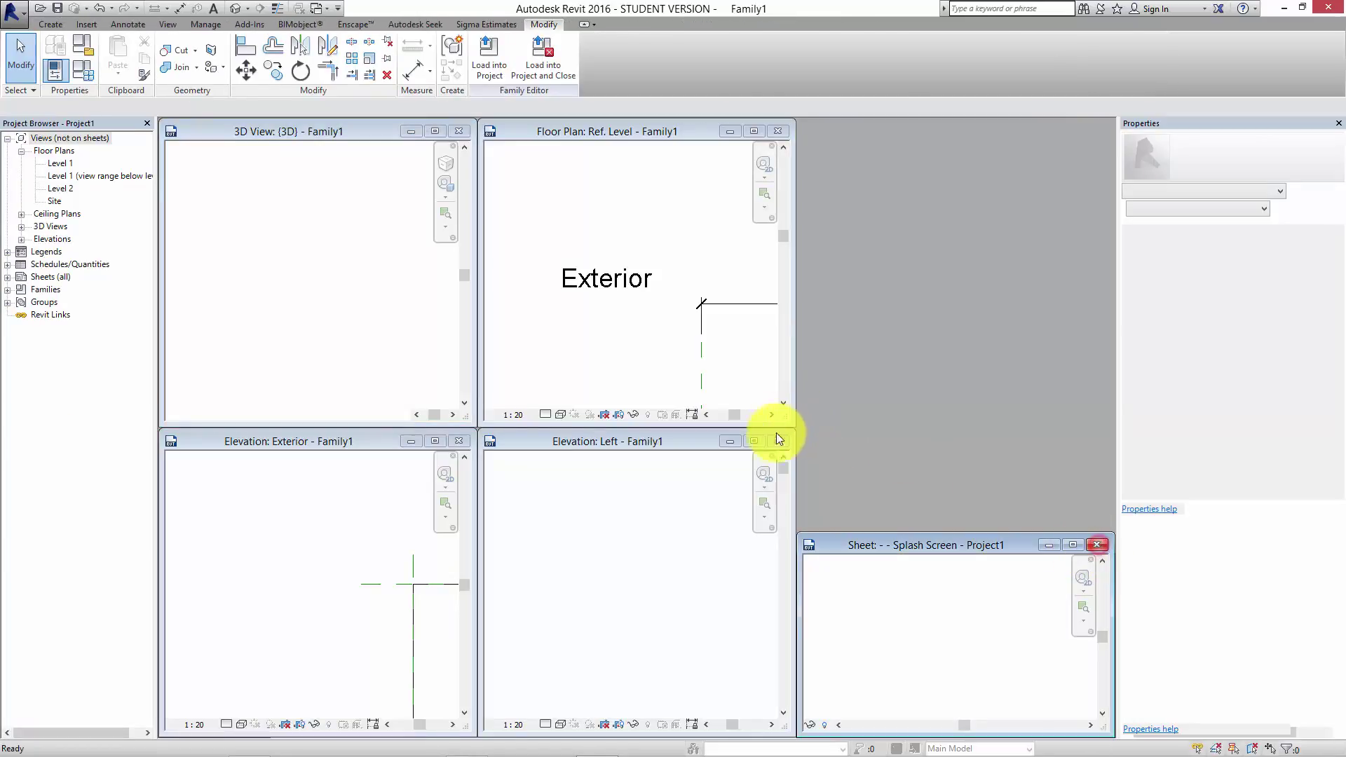
click(779, 442)
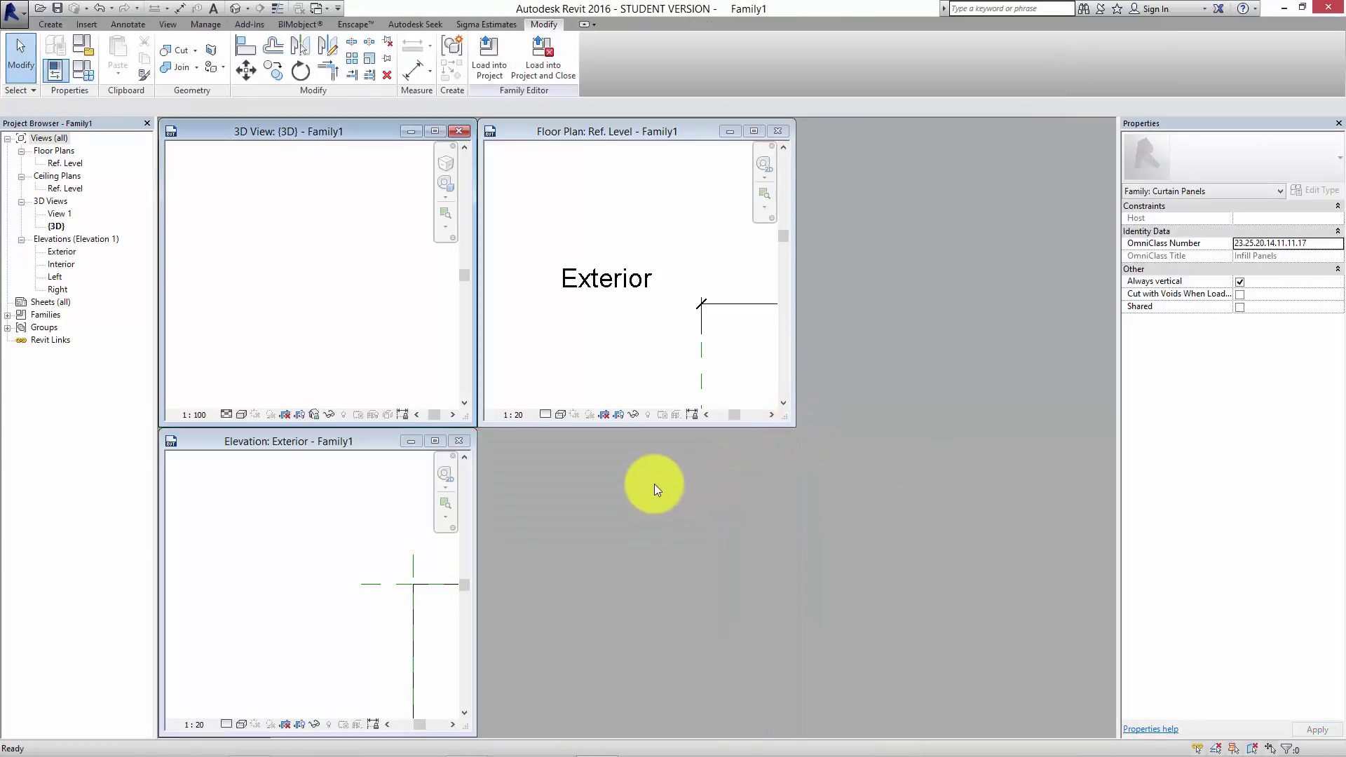
key(w)
key(t)
- Bring the whole panel into view in the tiled Ref. Level plan, Exterior elevation and 3D view
click(828, 503)
scroll(829, 503, down, 3)
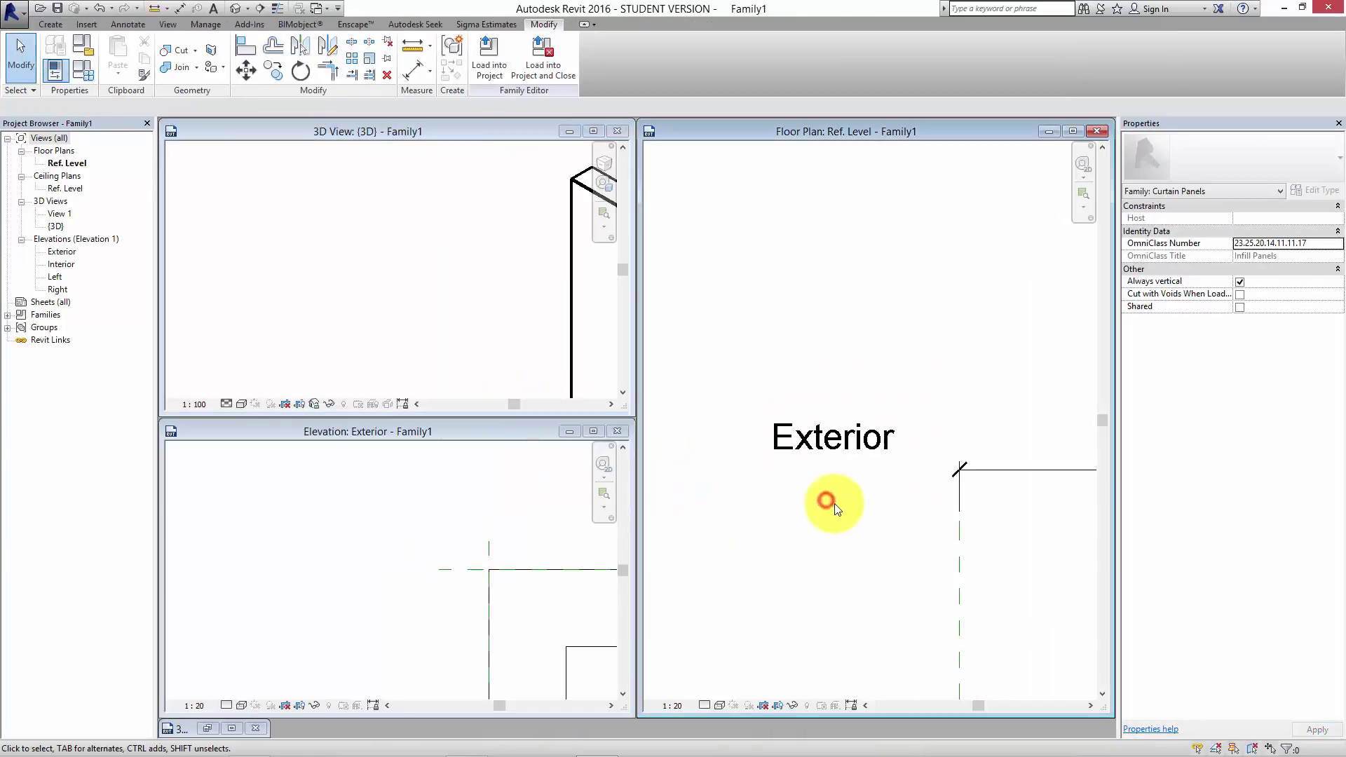
middle_drag(880, 473, 734, 395)
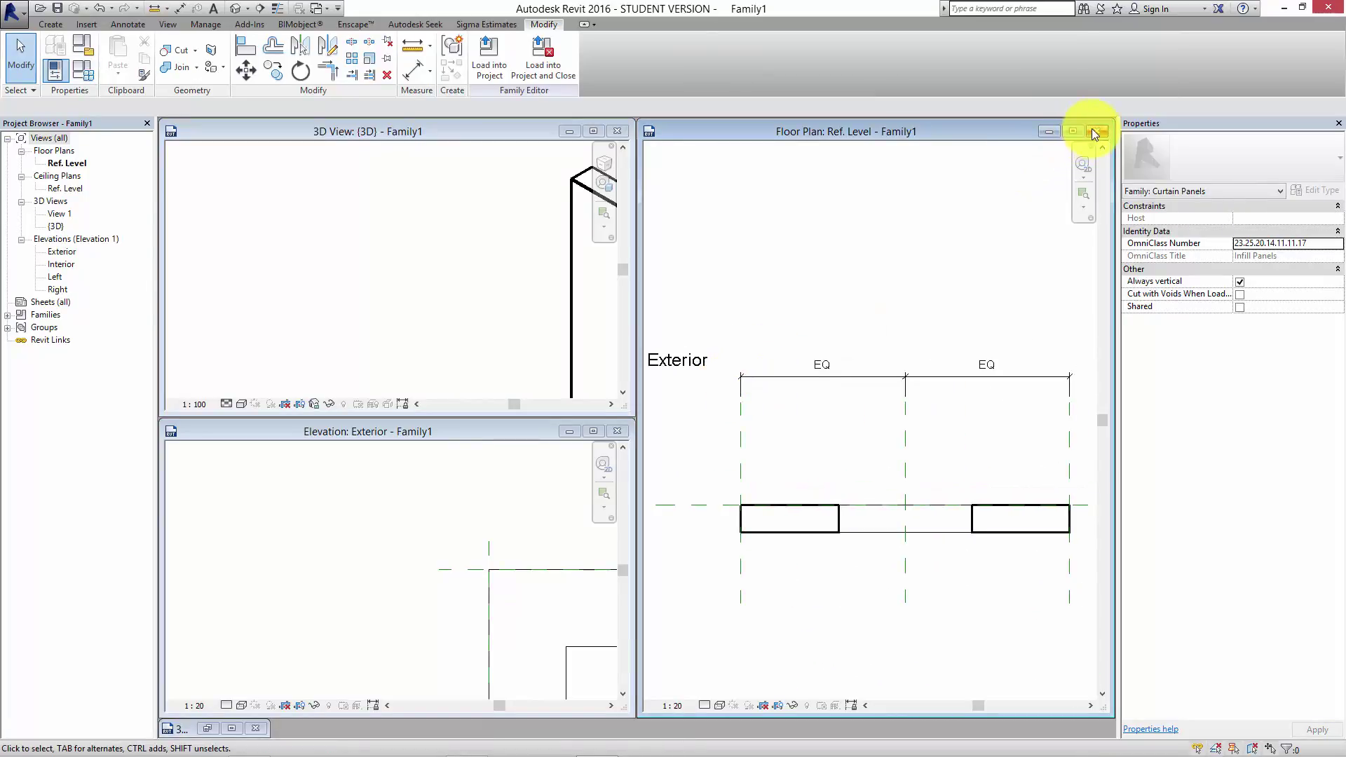
click(474, 542)
scroll(431, 550, down, 3)
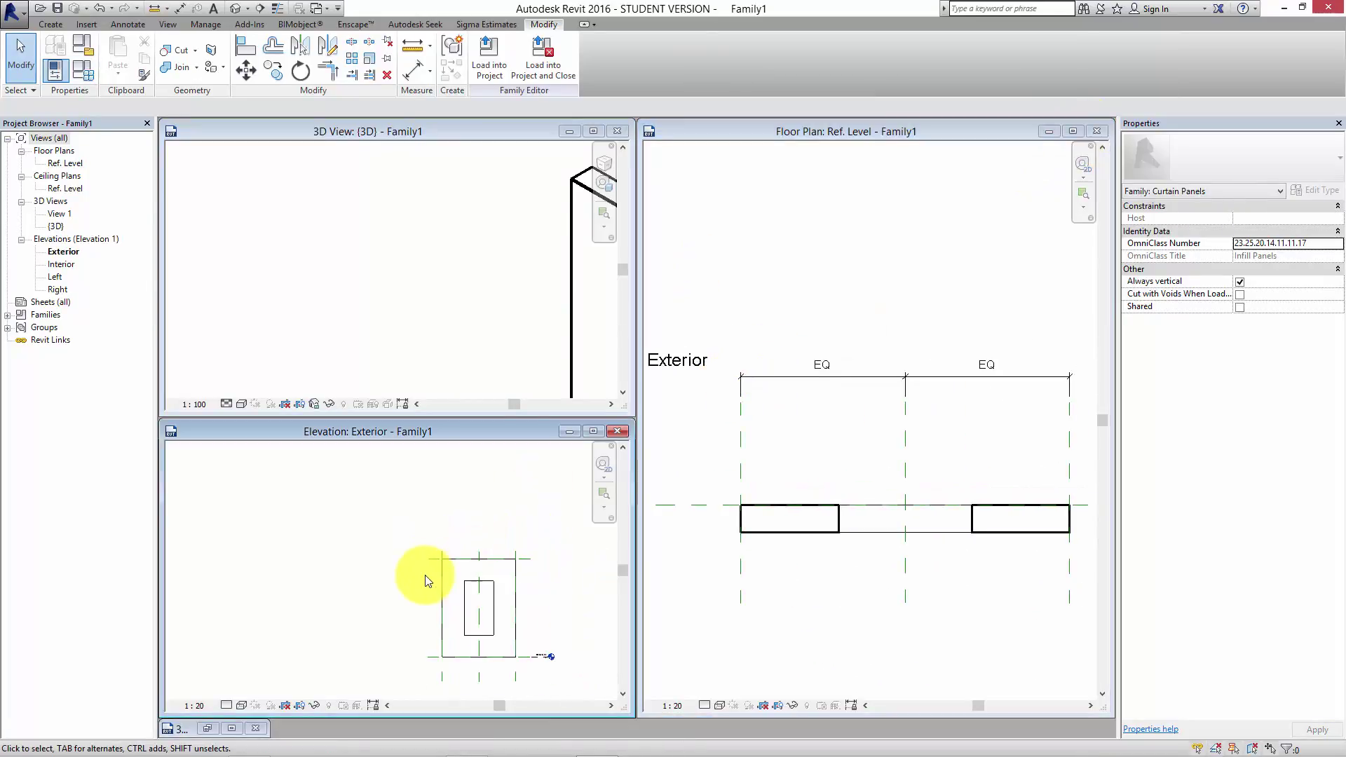
scroll(337, 553, up, 3)
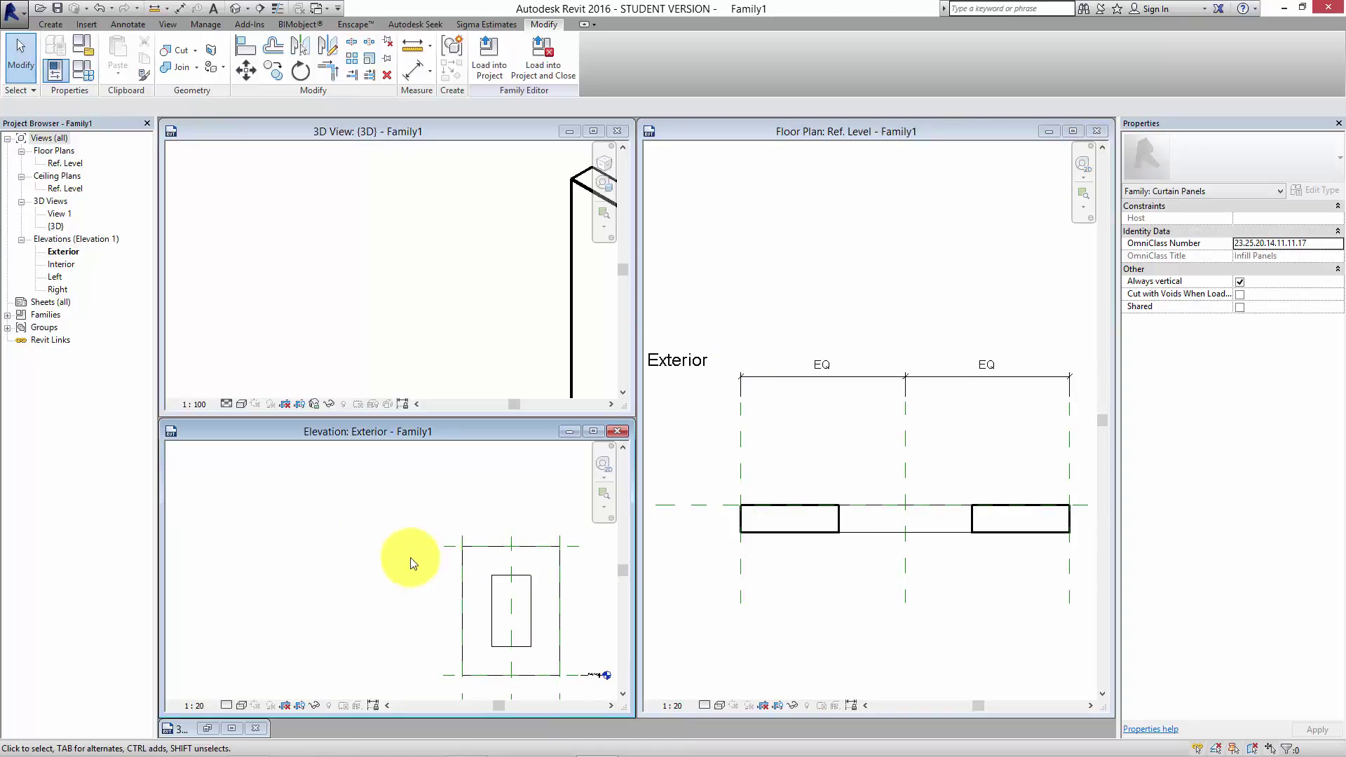
middle_drag(412, 563, 280, 547)
click(406, 217)
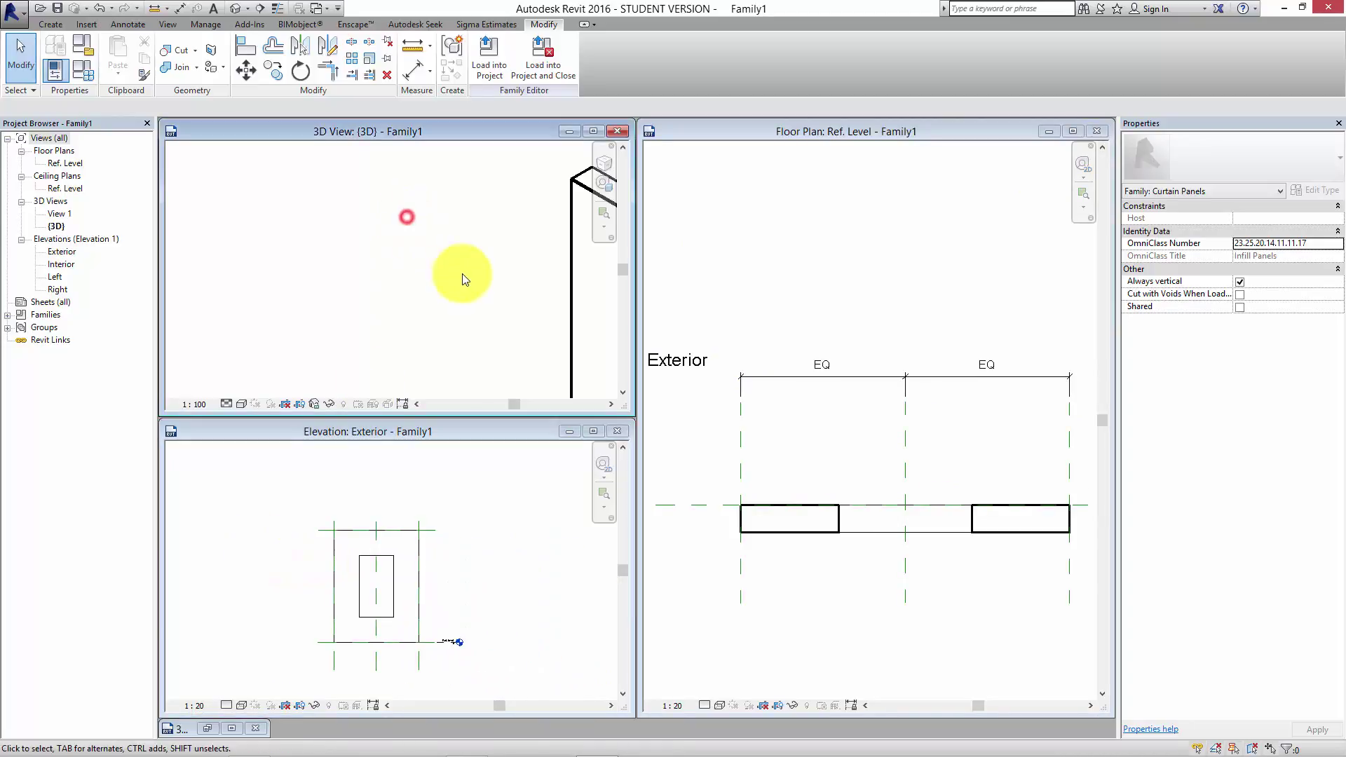
middle_drag(462, 279, 372, 324)
scroll(340, 315, down, 1)
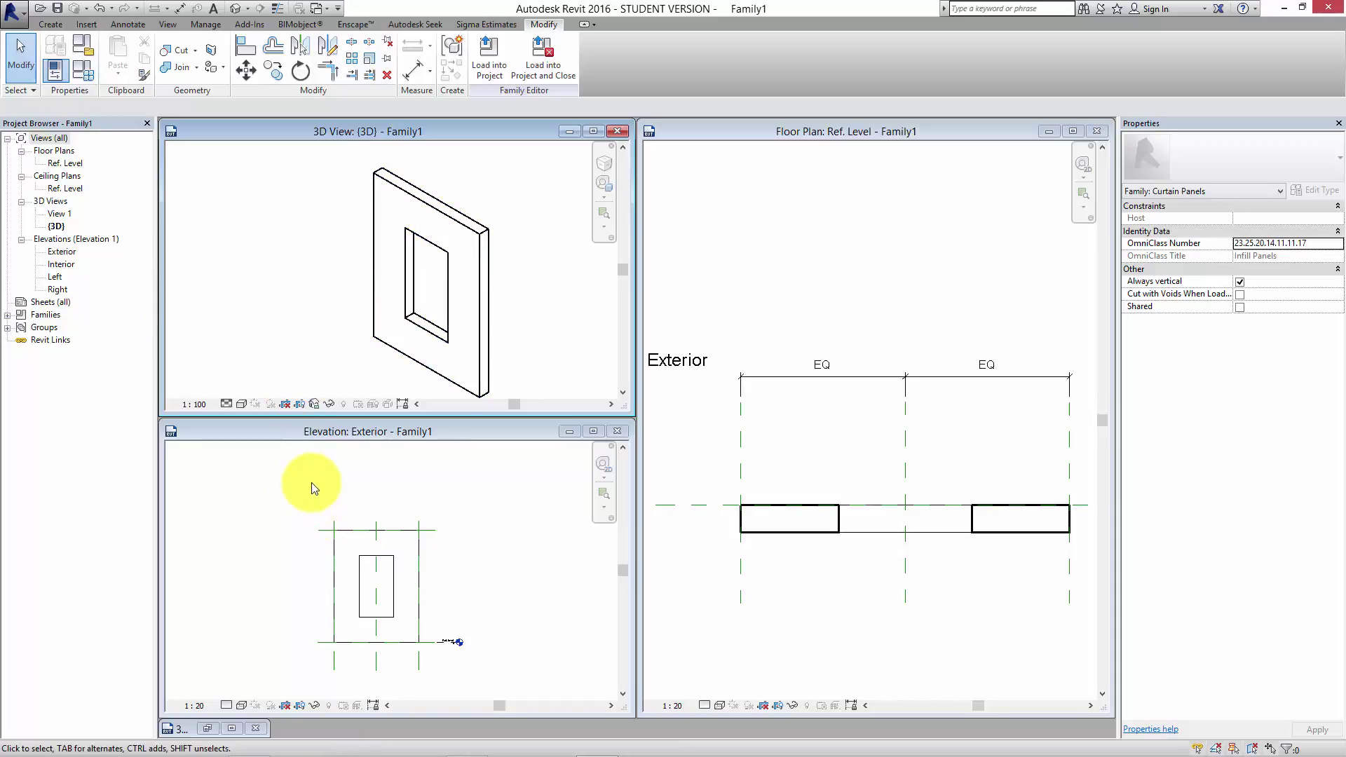
- Set the Frame Width parameter to 100 in the family types and apply it to the panel
click(83, 76)
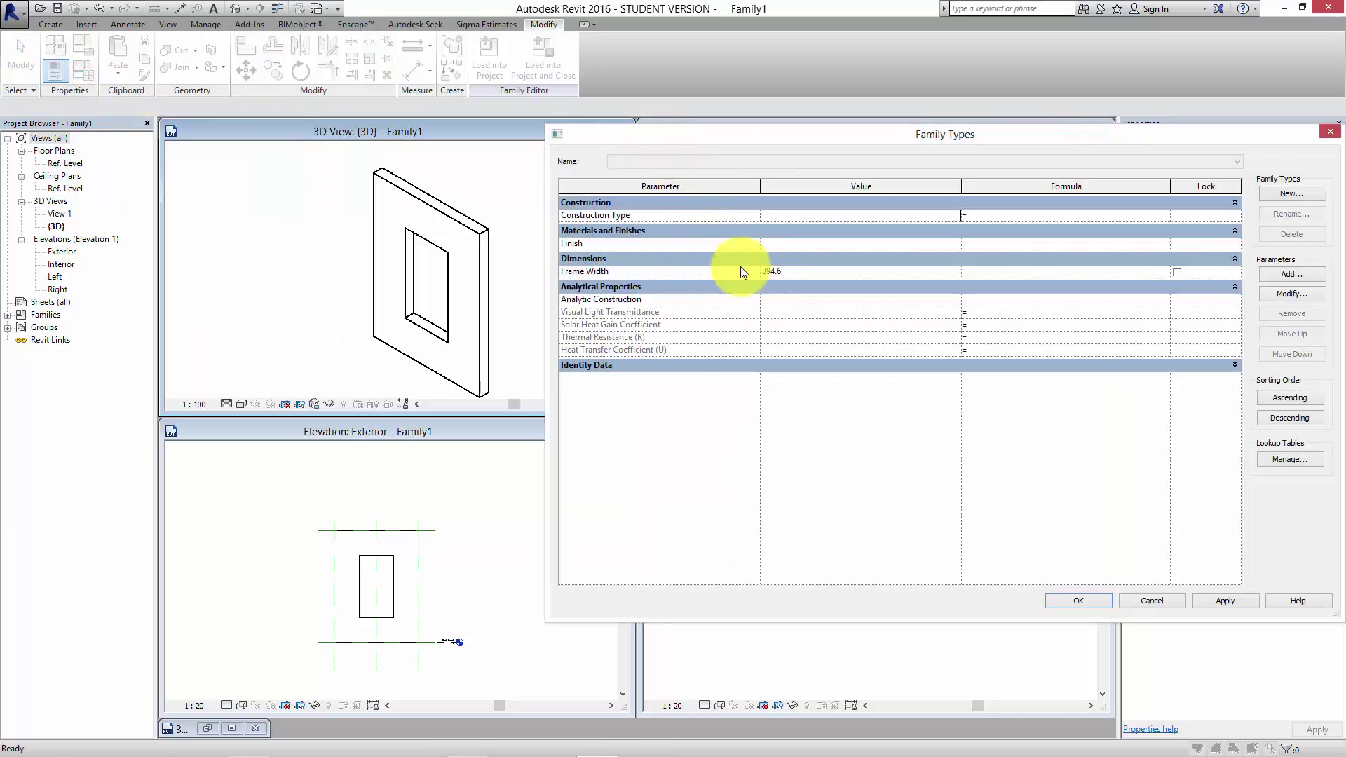
click(776, 272)
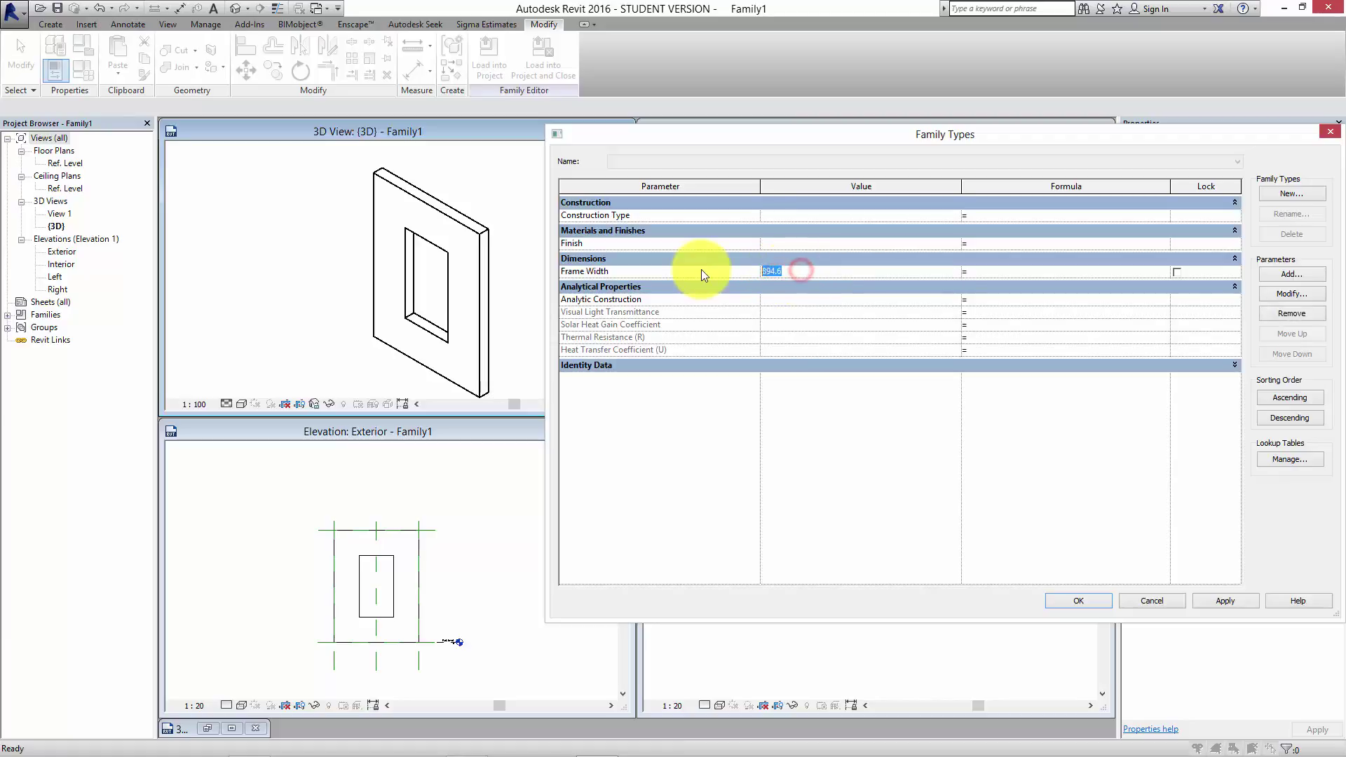
text(100)
click(1223, 601)
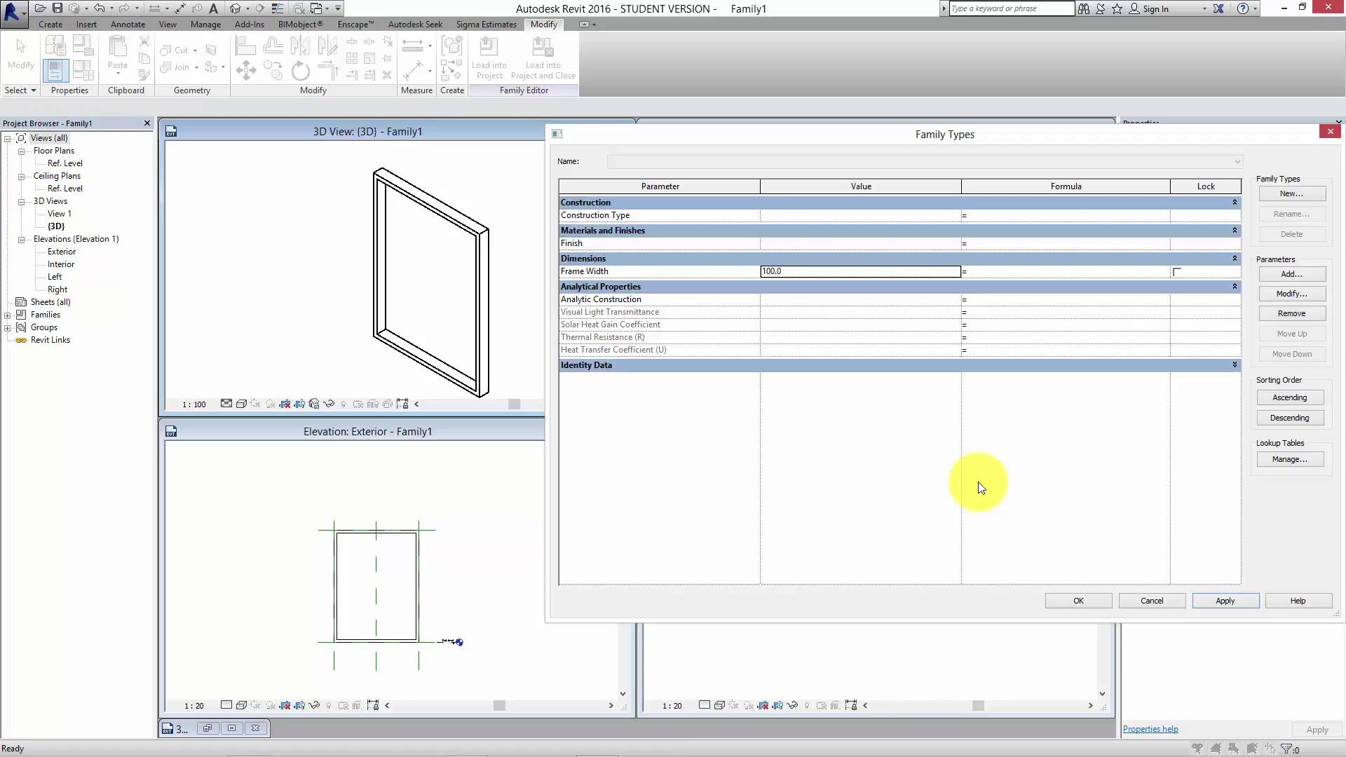
click(1082, 601)
click(965, 617)
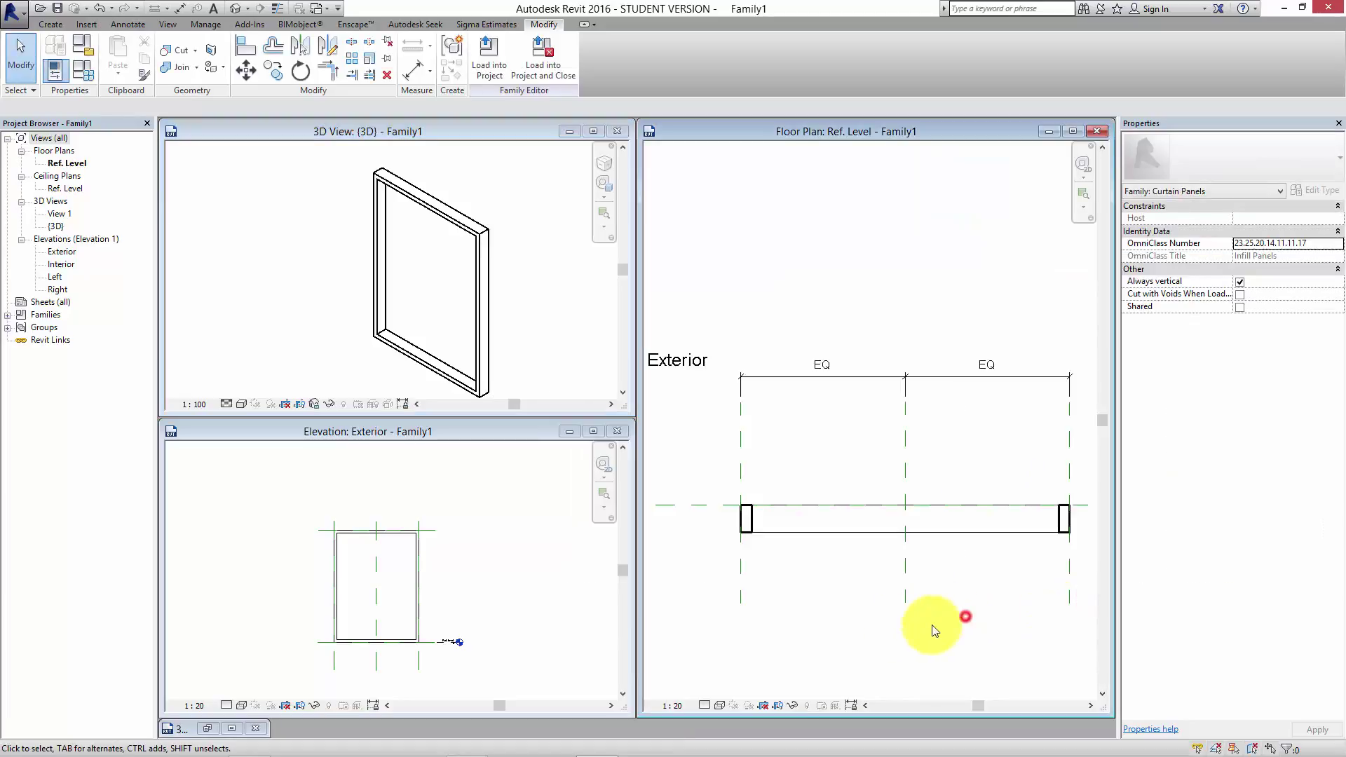
middle_drag(787, 585, 804, 586)
click(548, 552)
middle_drag(607, 557, 583, 544)
click(771, 543)
middle_drag(781, 547, 787, 543)
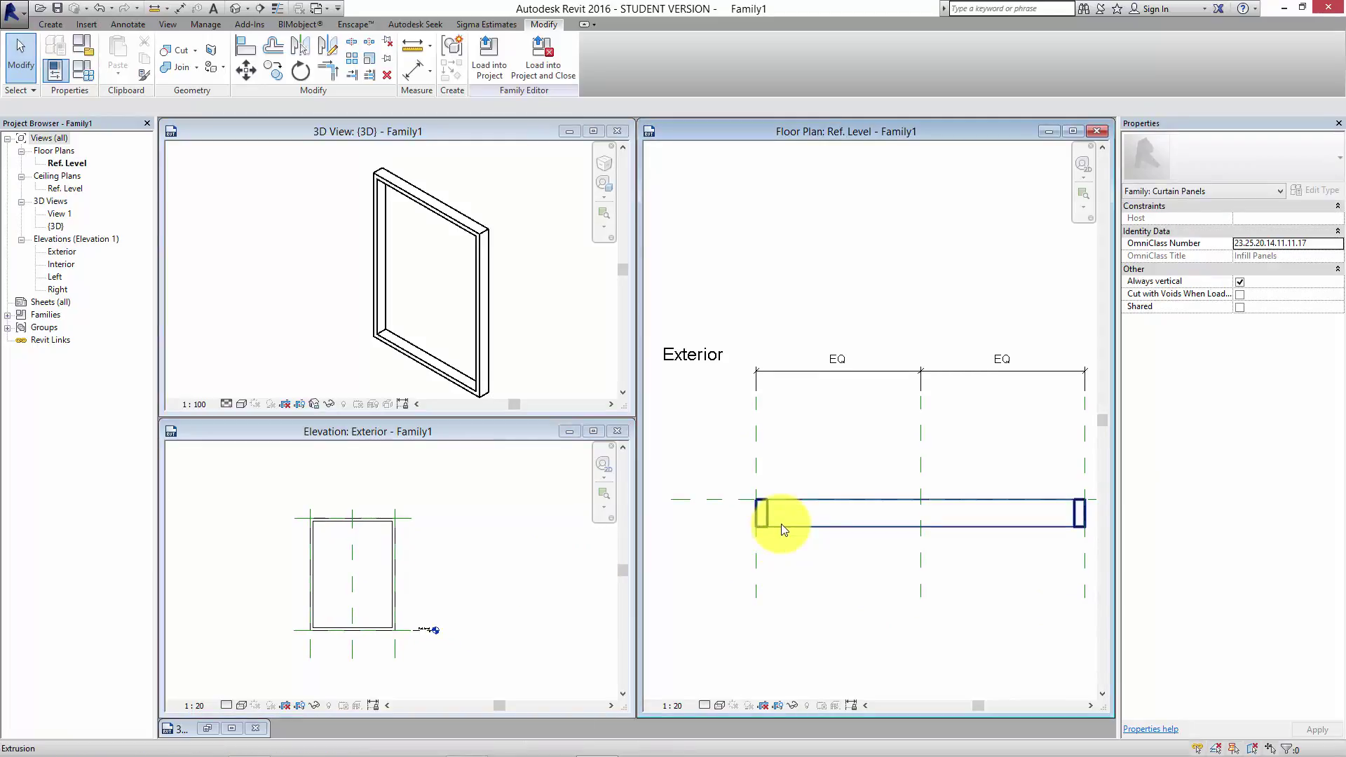
- Set the frame extrusion's start to -25 and its end to 25, and apply the new depth
scroll(763, 546, up, 2)
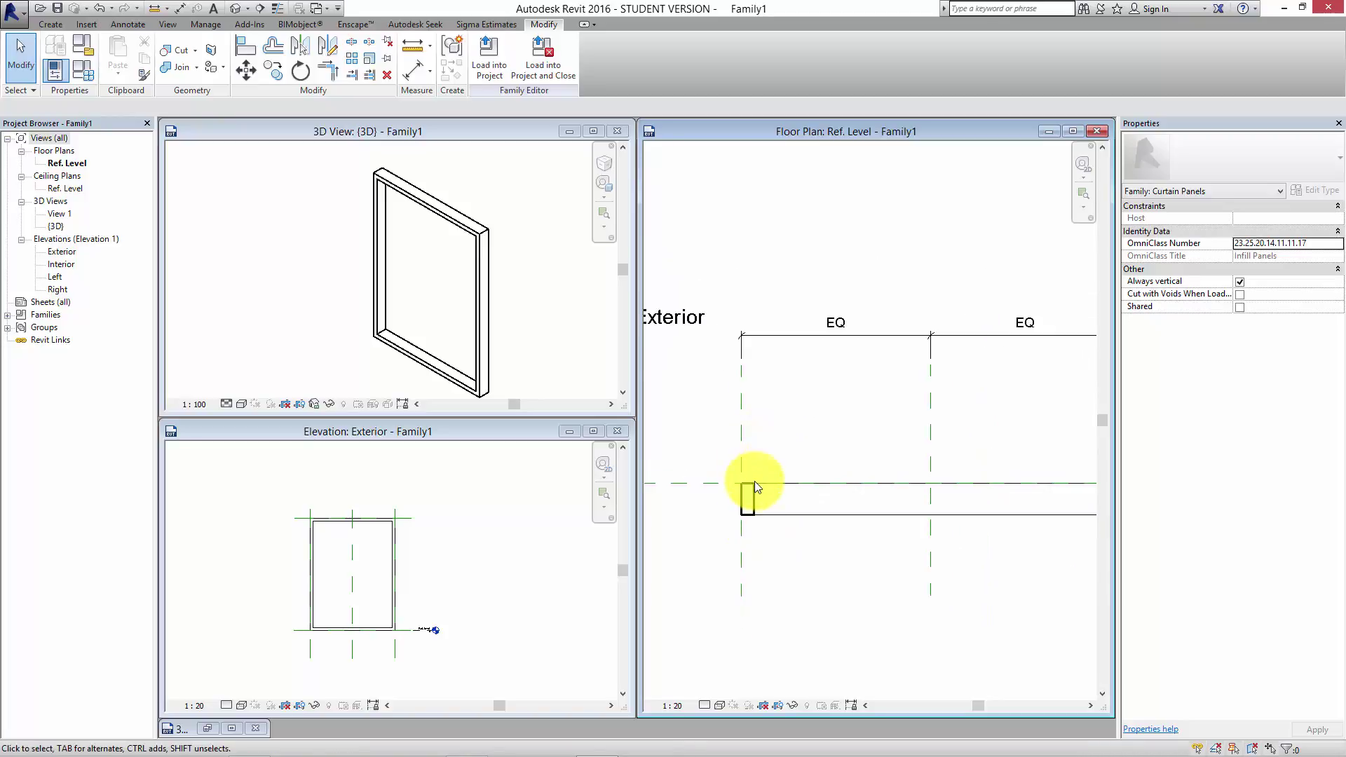
middle_drag(754, 481, 695, 484)
click(722, 519)
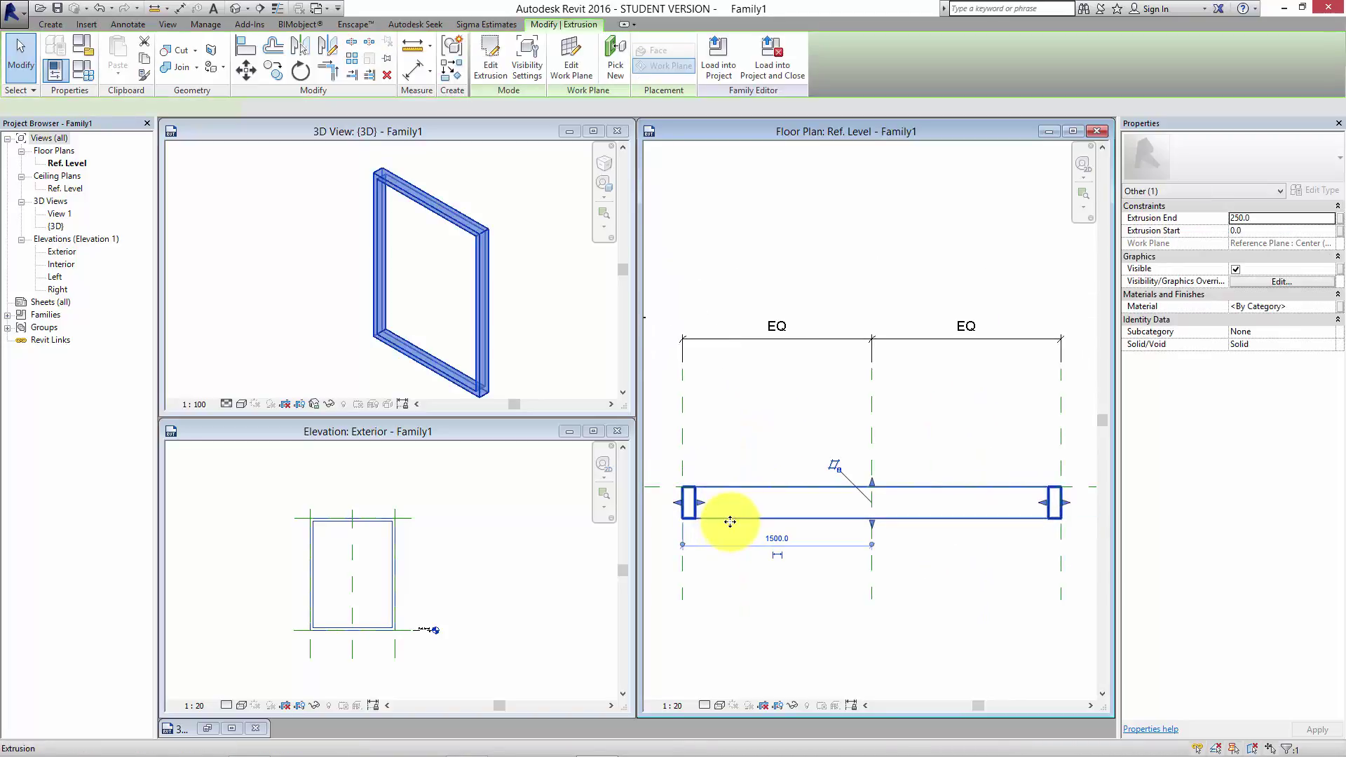
click(1241, 230)
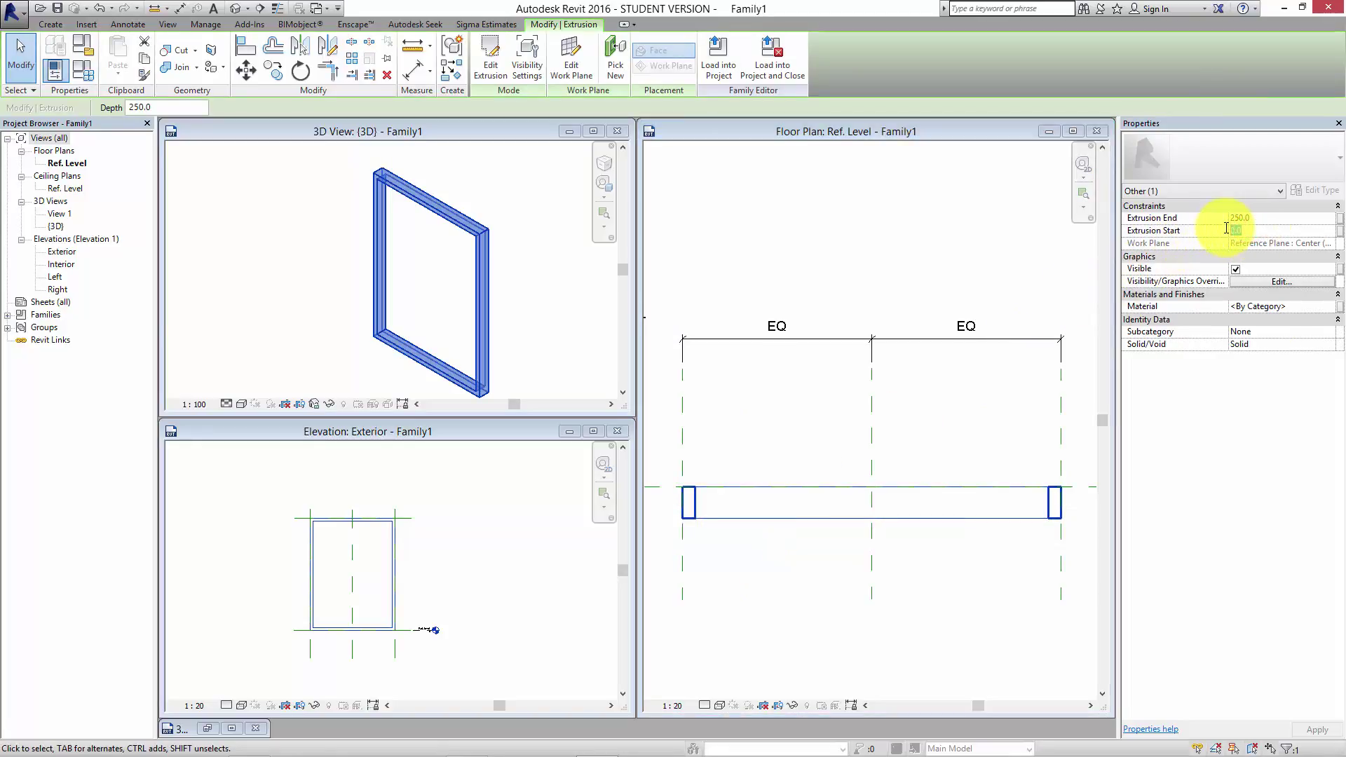
click(1266, 216)
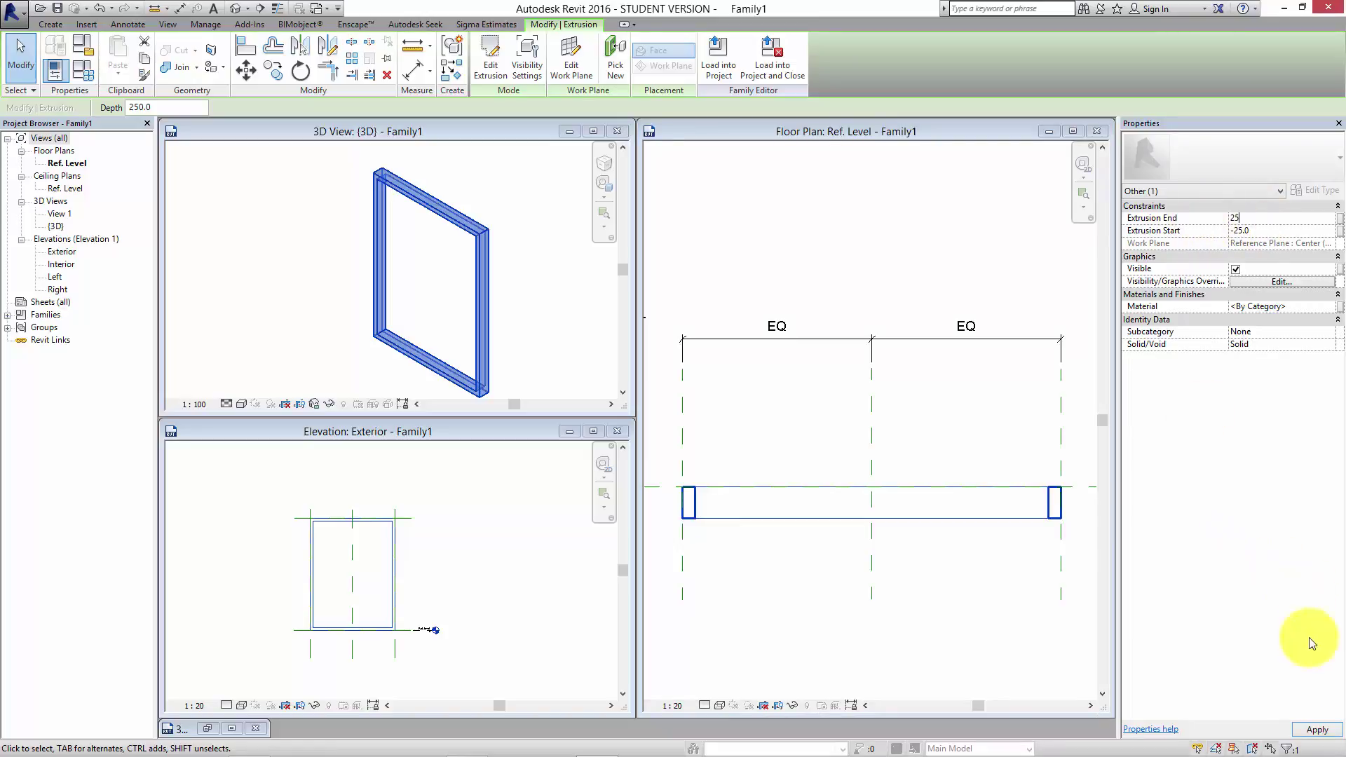
click(1317, 729)
click(785, 611)
scroll(745, 517, up, 5)
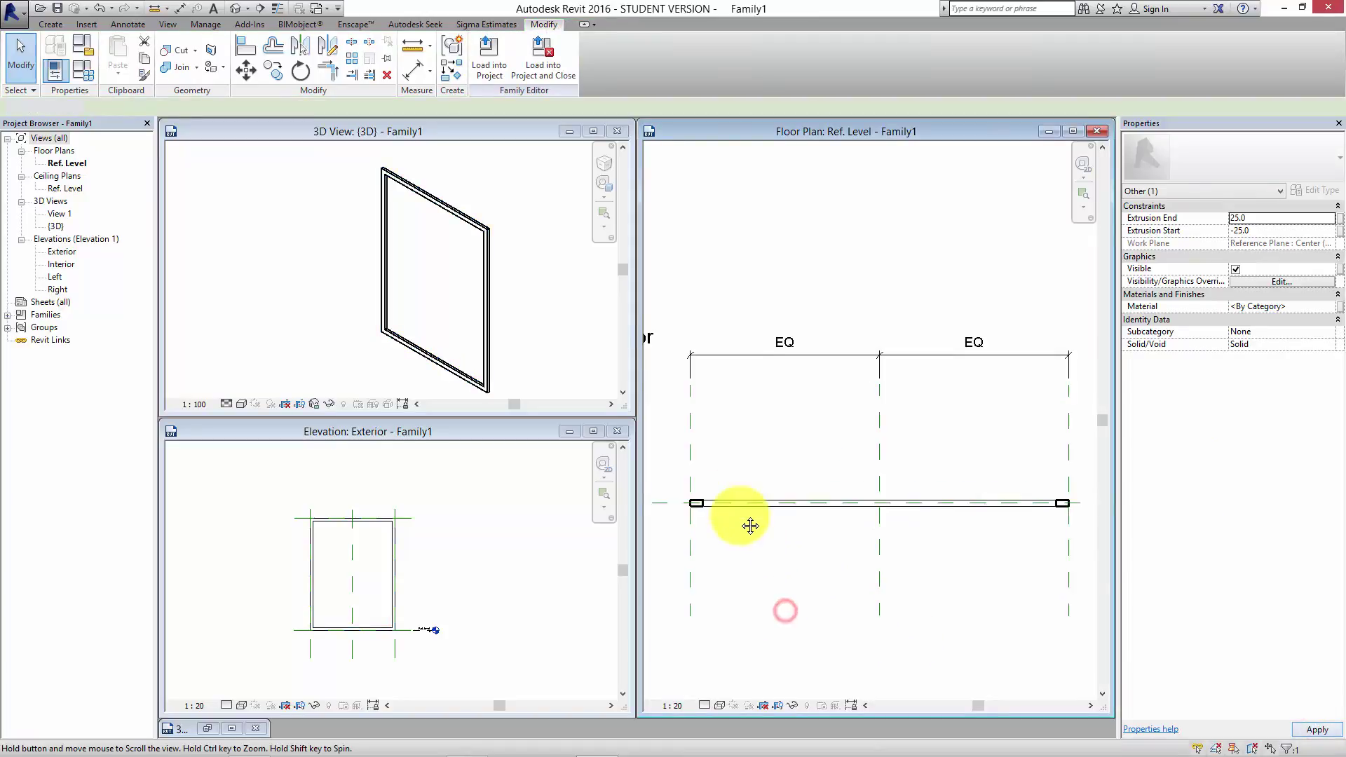
scroll(735, 485, down, 3)
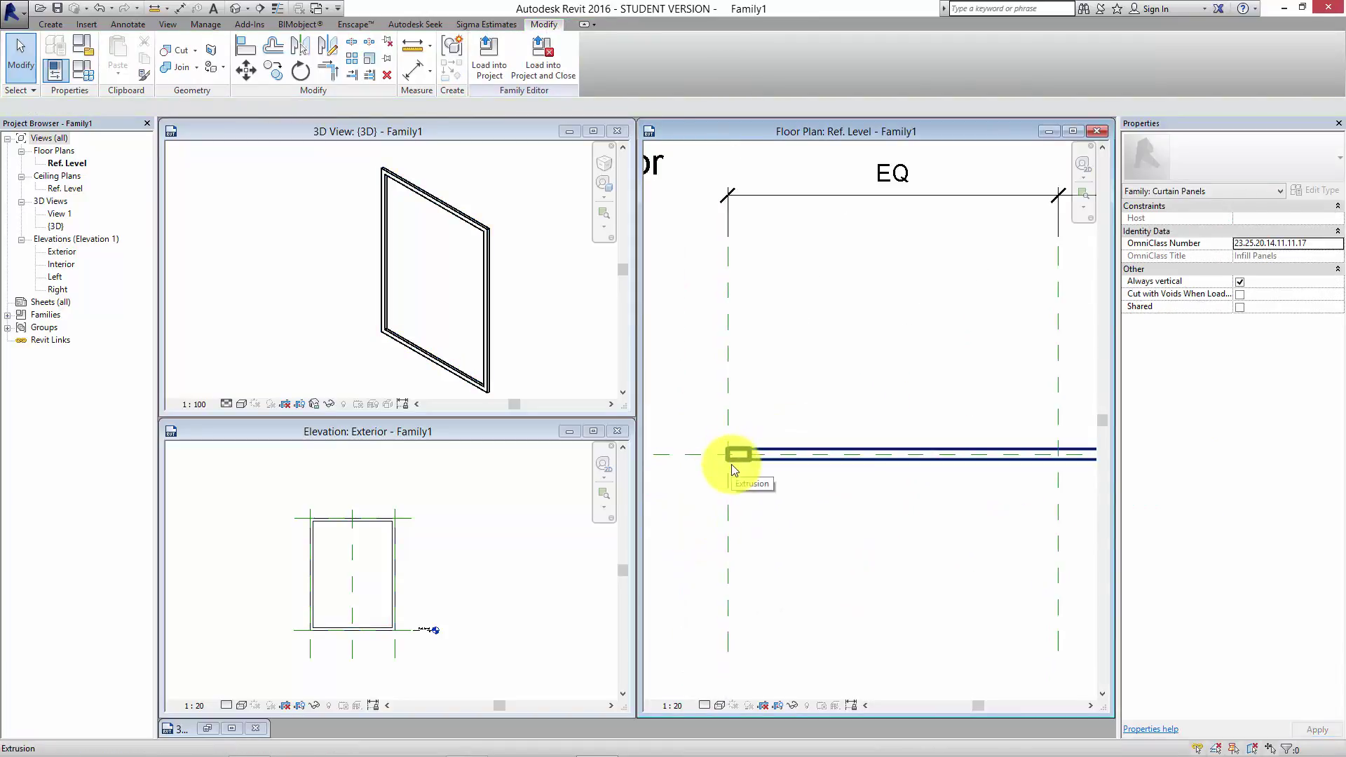
- Start a new extrusion in the Exterior elevation and sketch a rectangle inside the frame opening
click(472, 543)
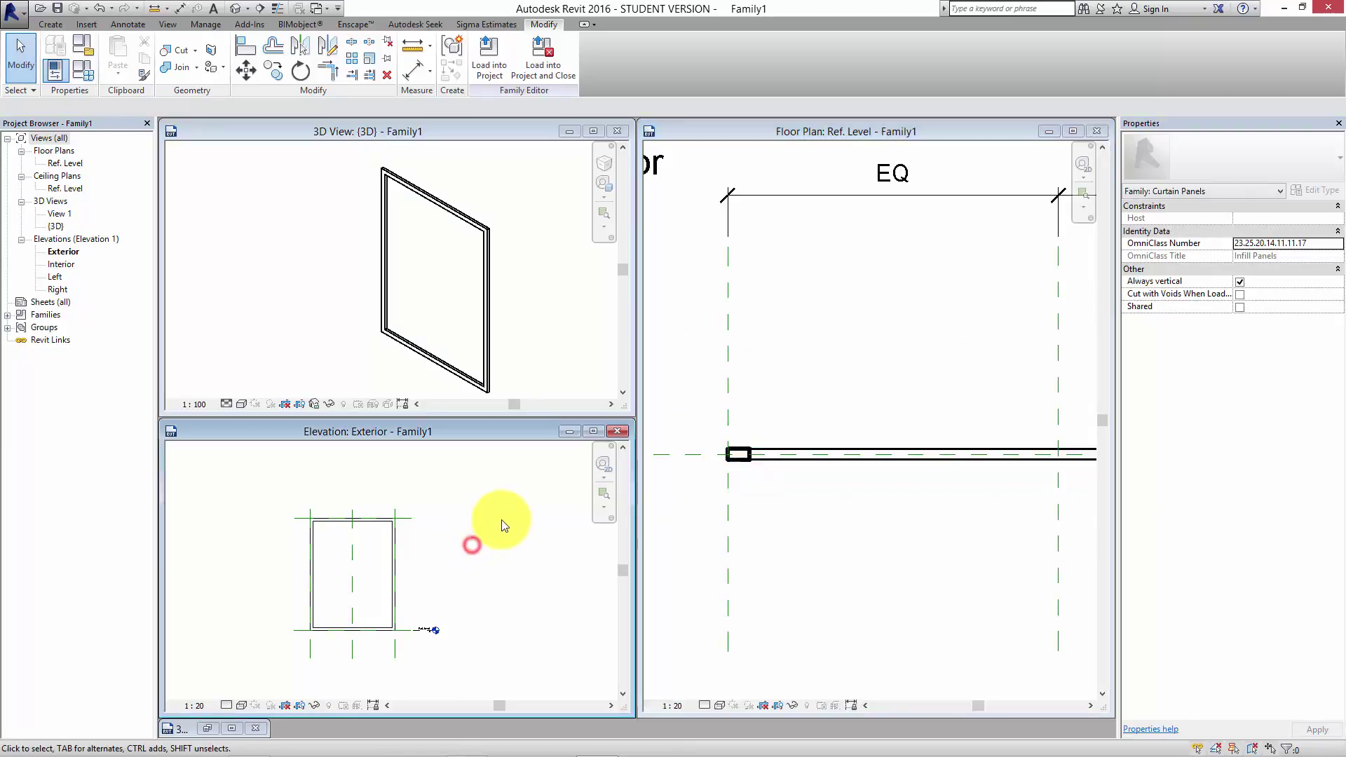
scroll(490, 528, down, 2)
scroll(420, 546, up, 3)
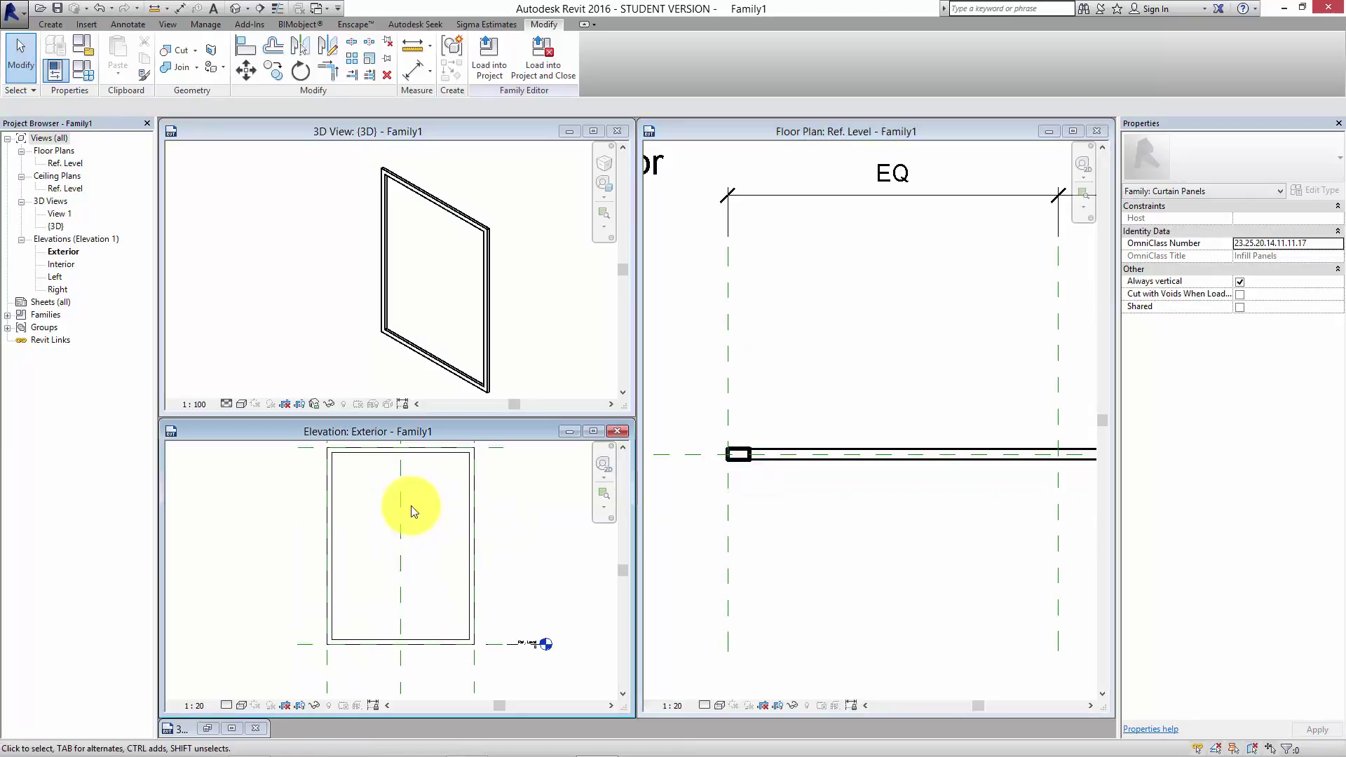
middle_drag(426, 522, 420, 506)
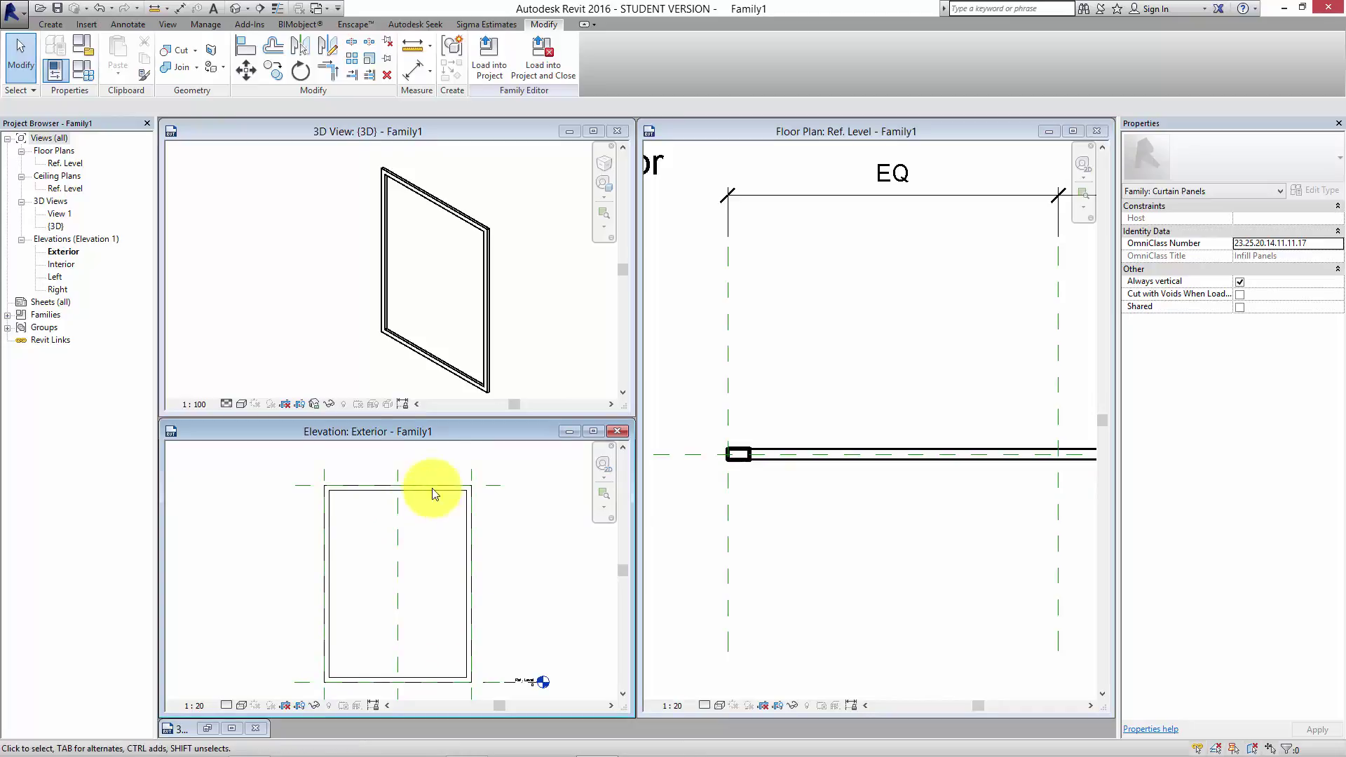
click(50, 23)
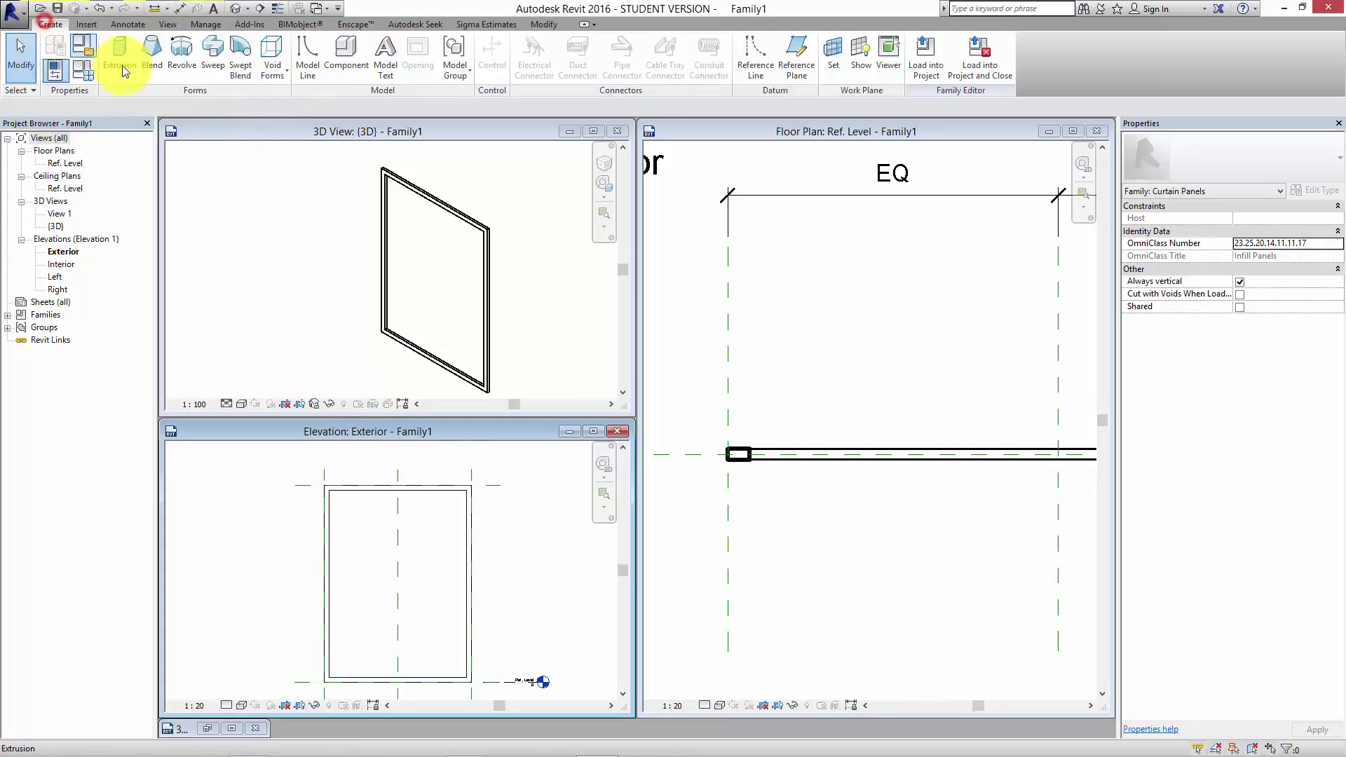
click(128, 48)
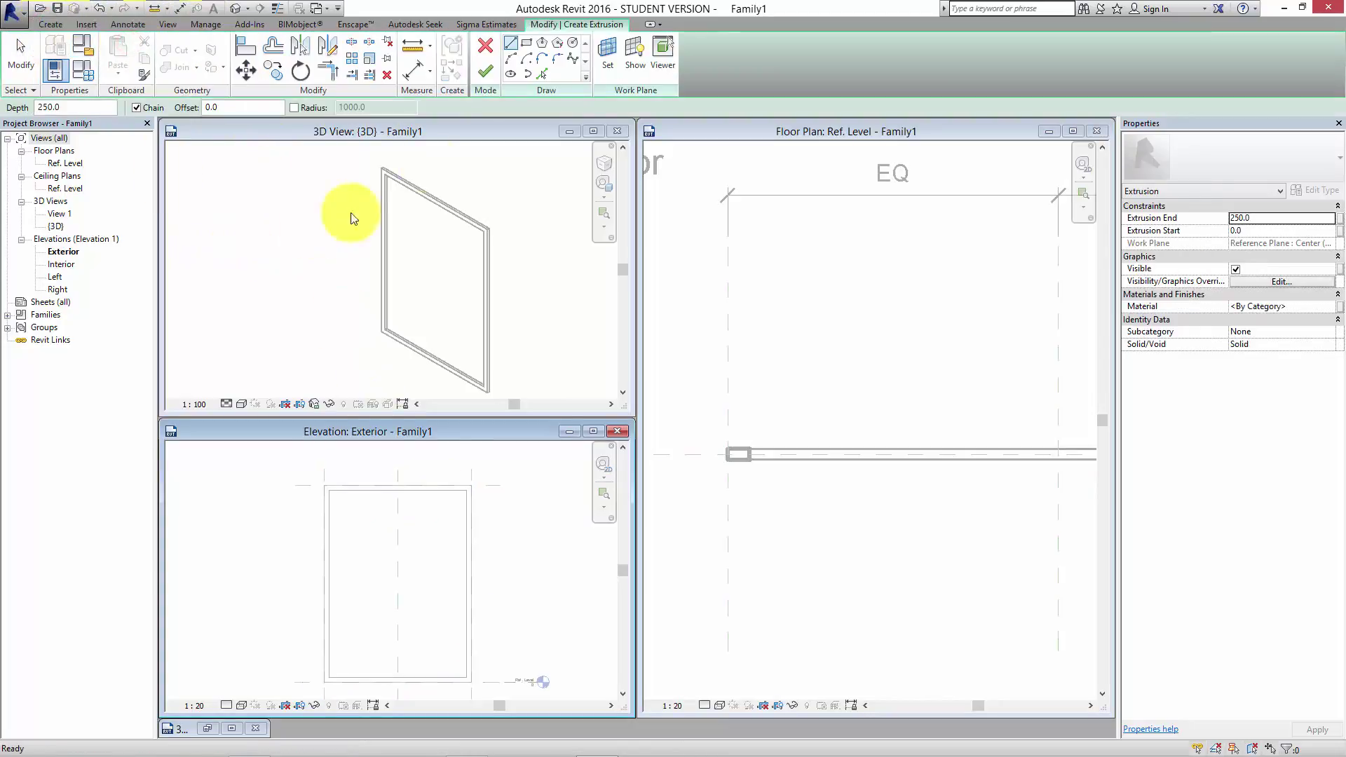
click(426, 512)
click(366, 607)
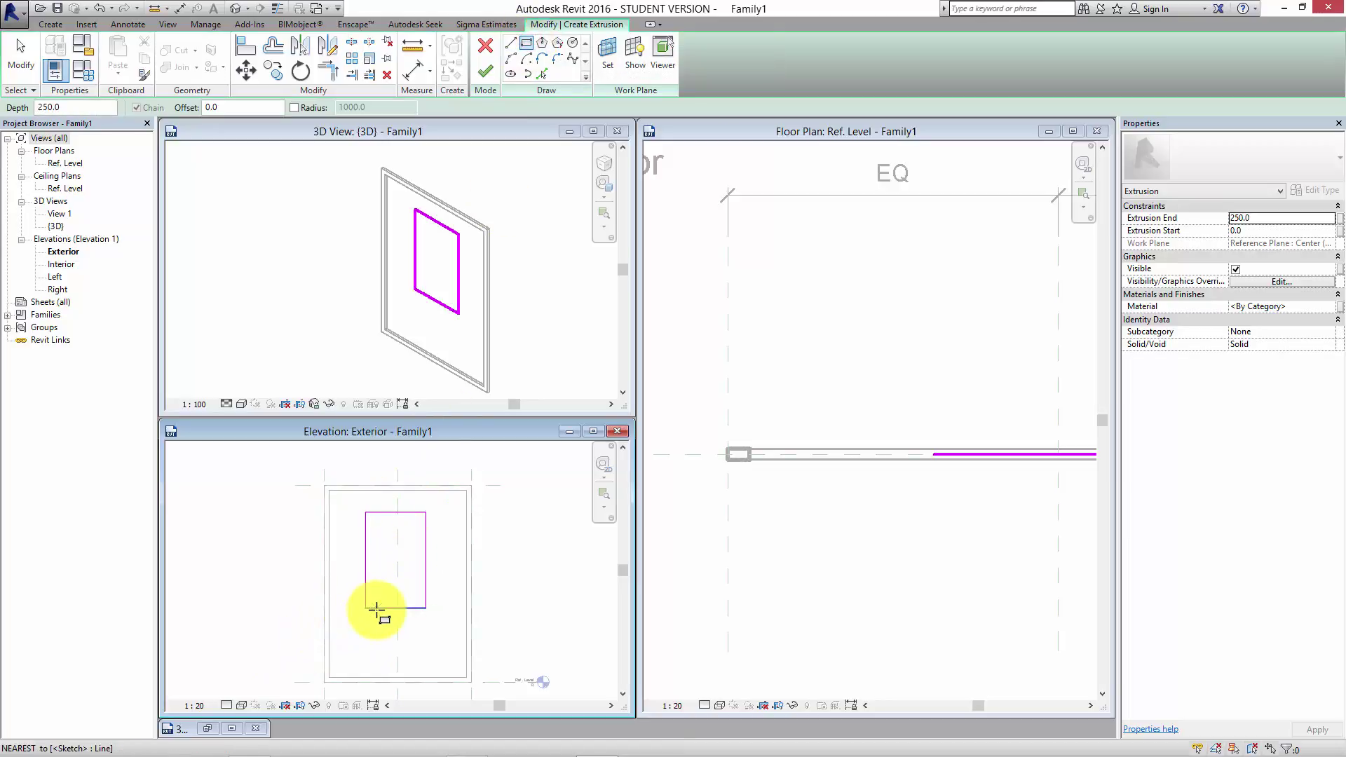
scroll(410, 531, up, 2)
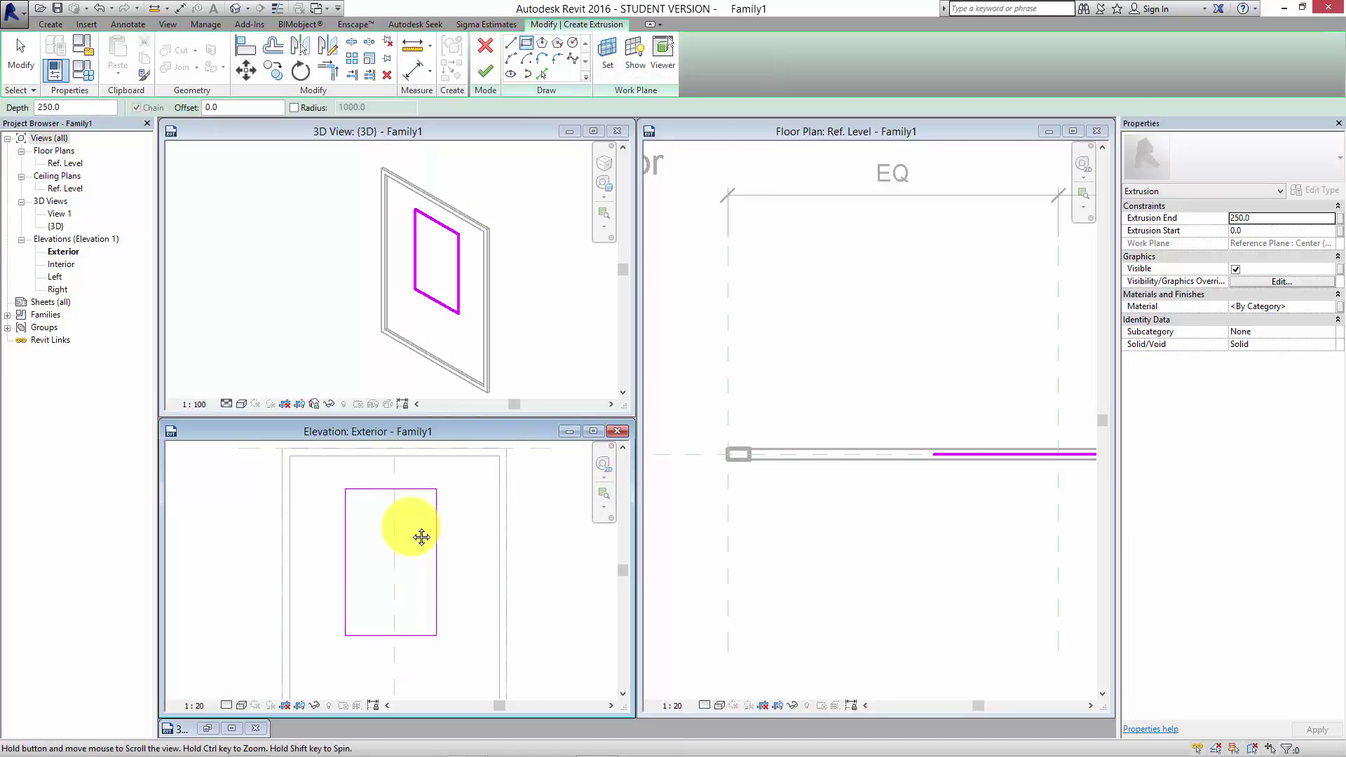
mouse_move(420, 534)
middle_down()
mouse_move(424, 498)
mouse_move(424, 512)
middle_up()
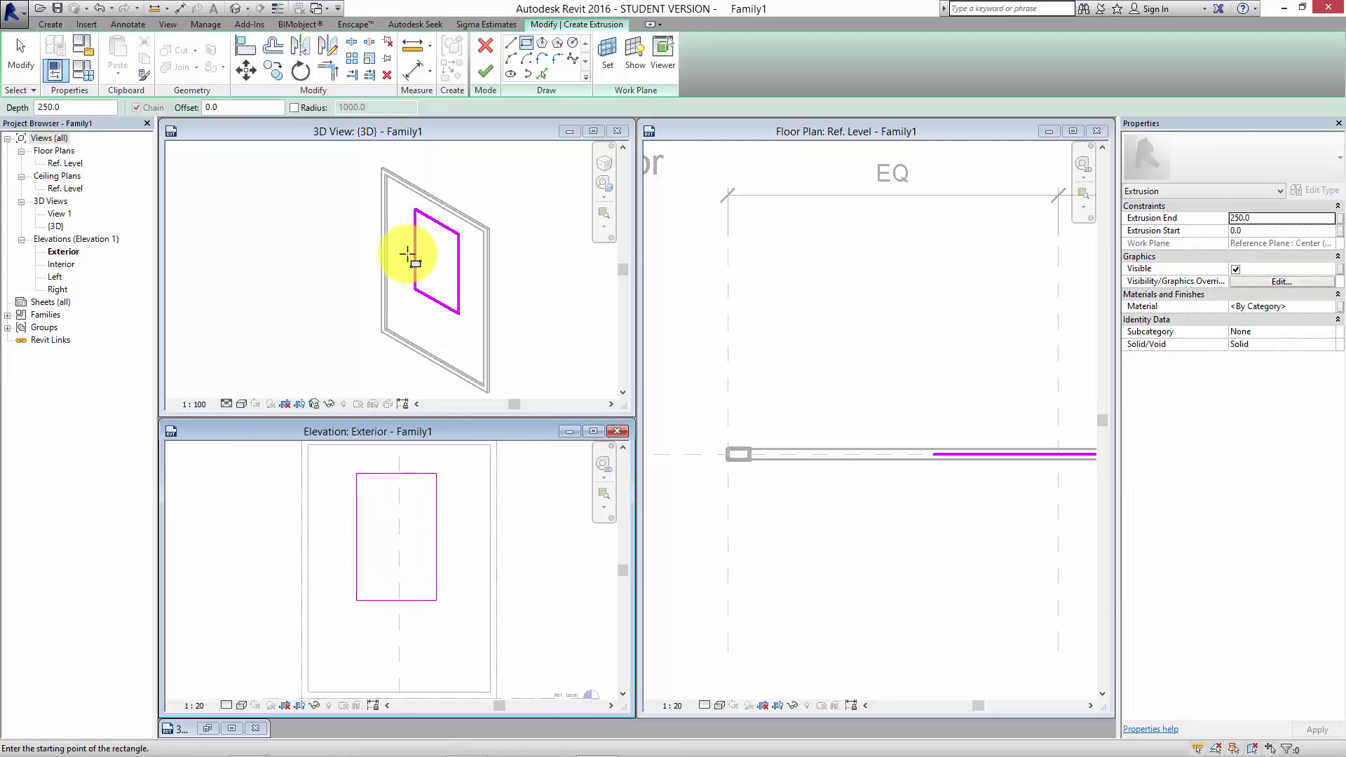
- Align the sketched rectangle's top and left edges to the frame's inner edges and lock the alignments
click(241, 49)
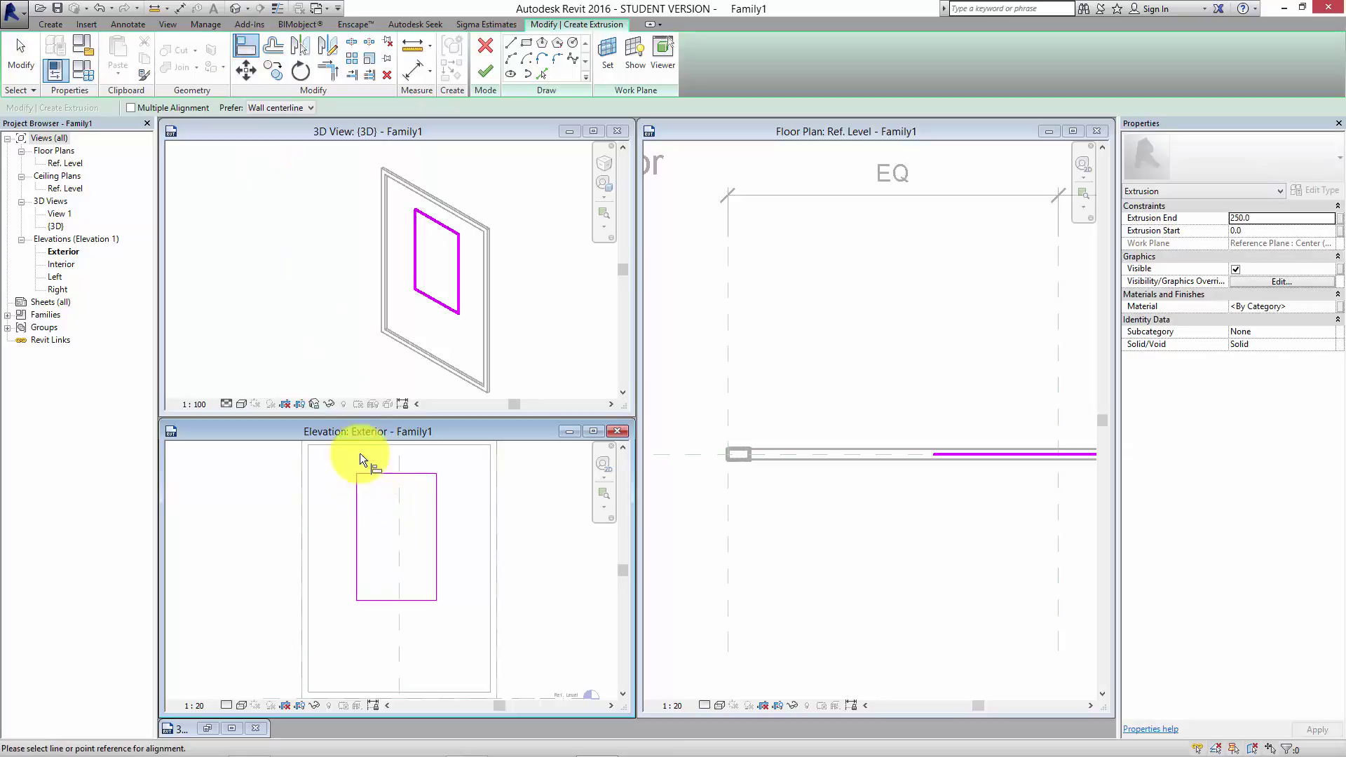
click(364, 445)
click(373, 473)
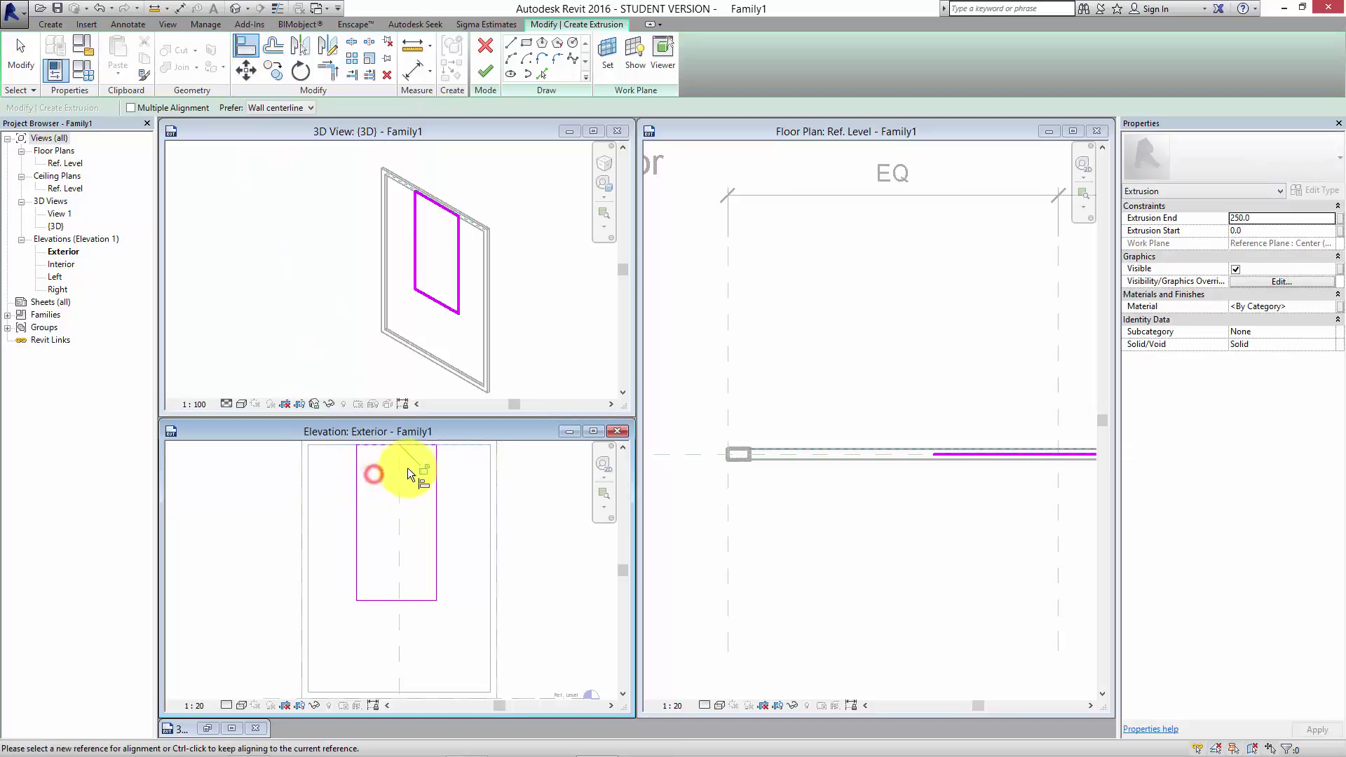
click(311, 540)
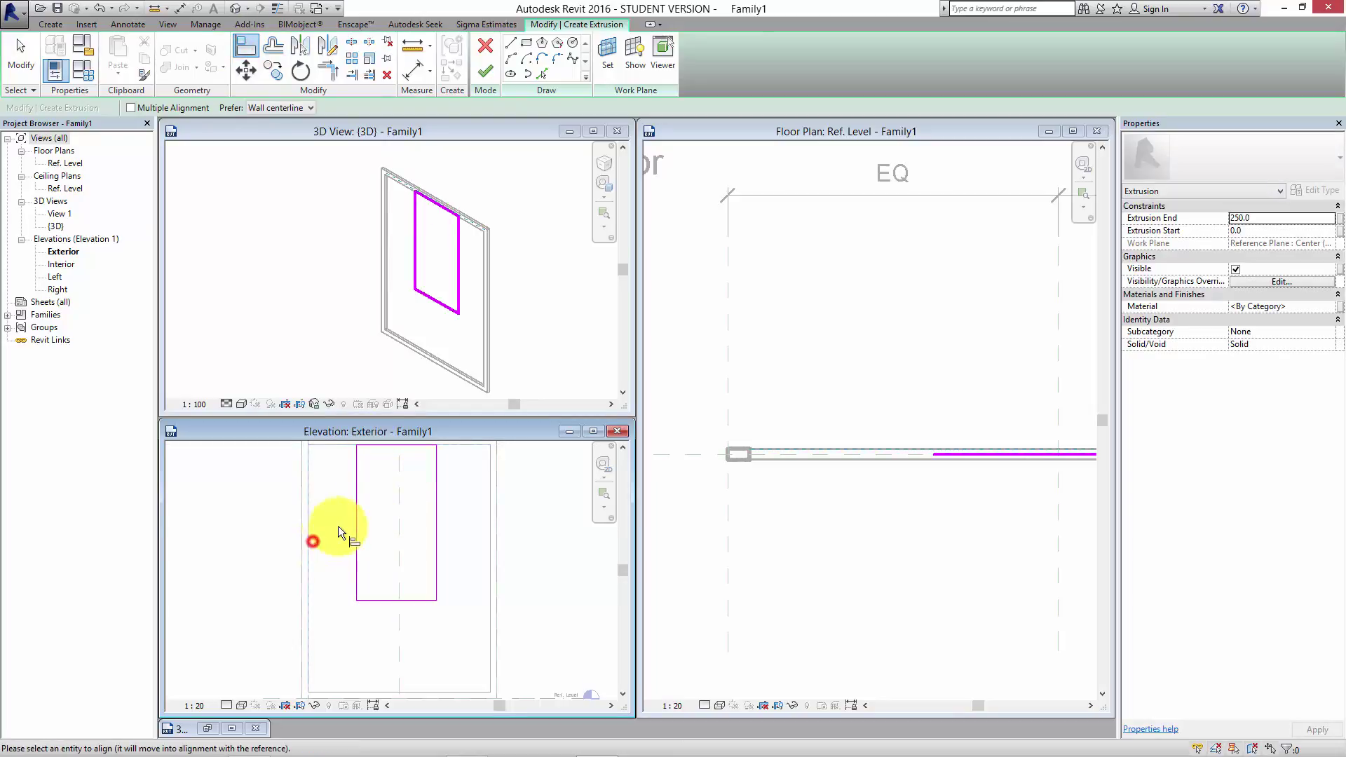
click(353, 526)
click(284, 544)
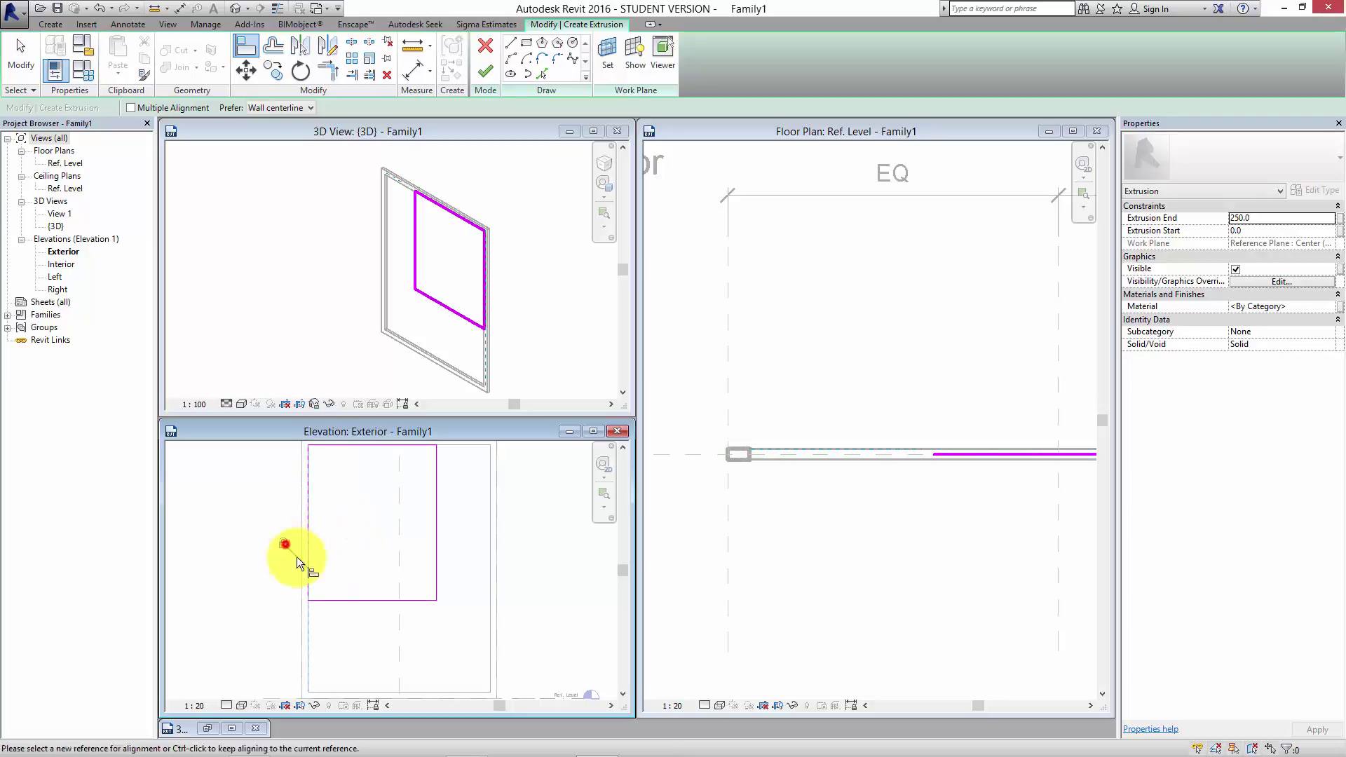
- Align and lock the rectangle's bottom and right edges to the frame's inner edges
click(356, 691)
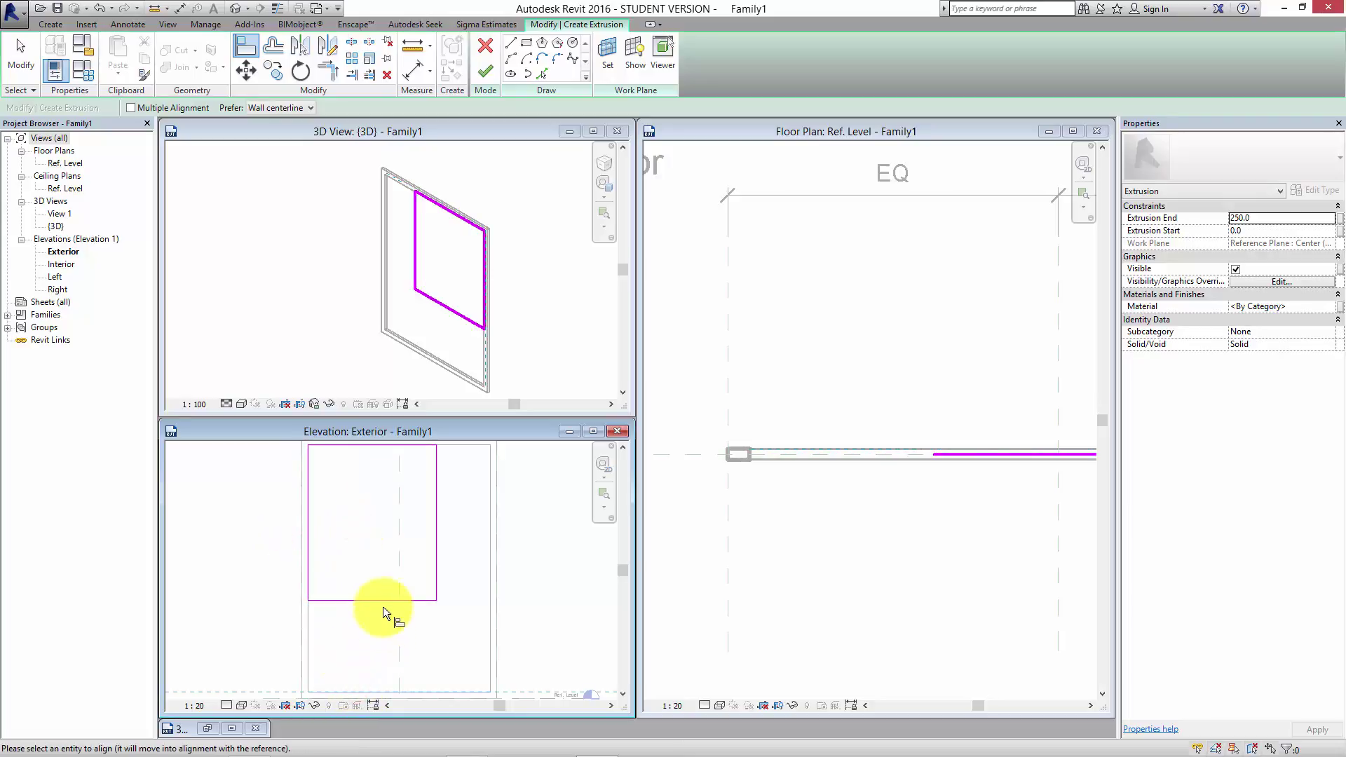
click(381, 599)
click(375, 666)
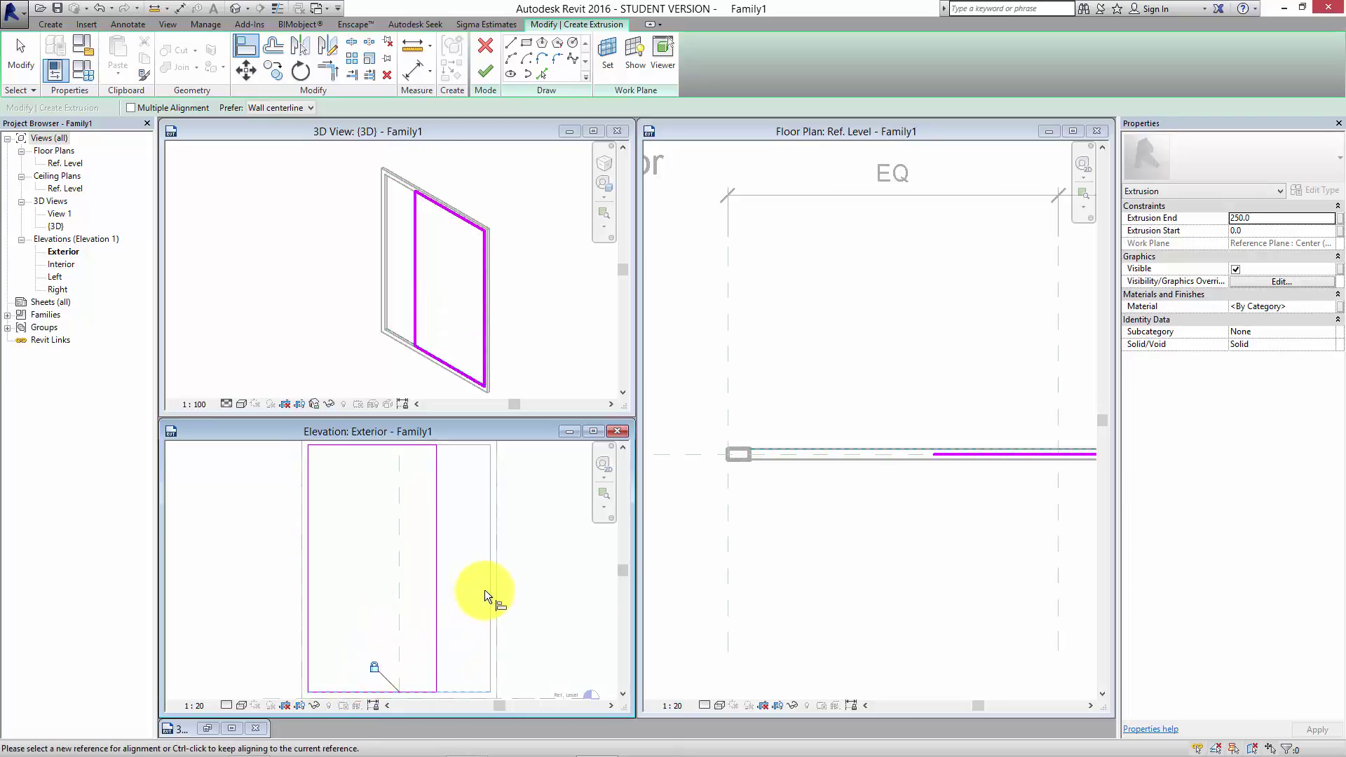
click(485, 590)
click(436, 555)
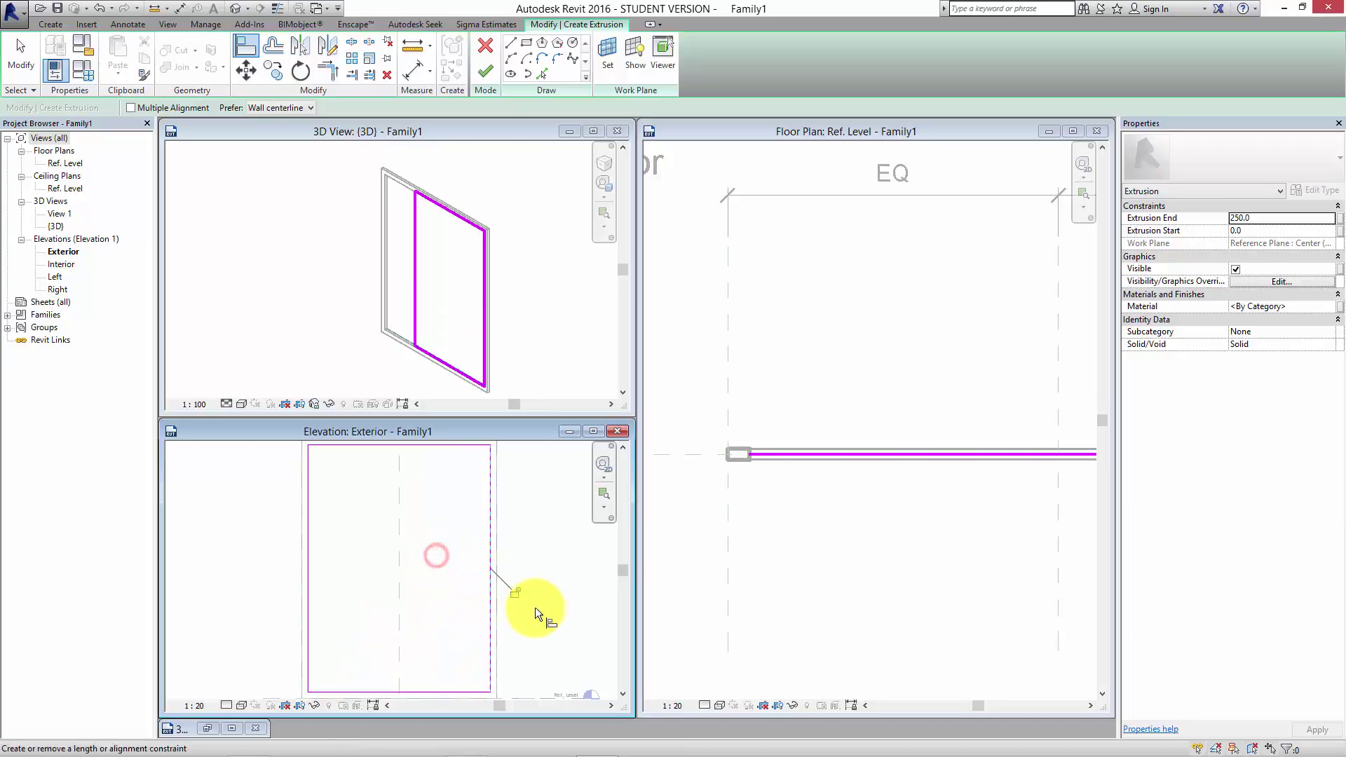
click(513, 592)
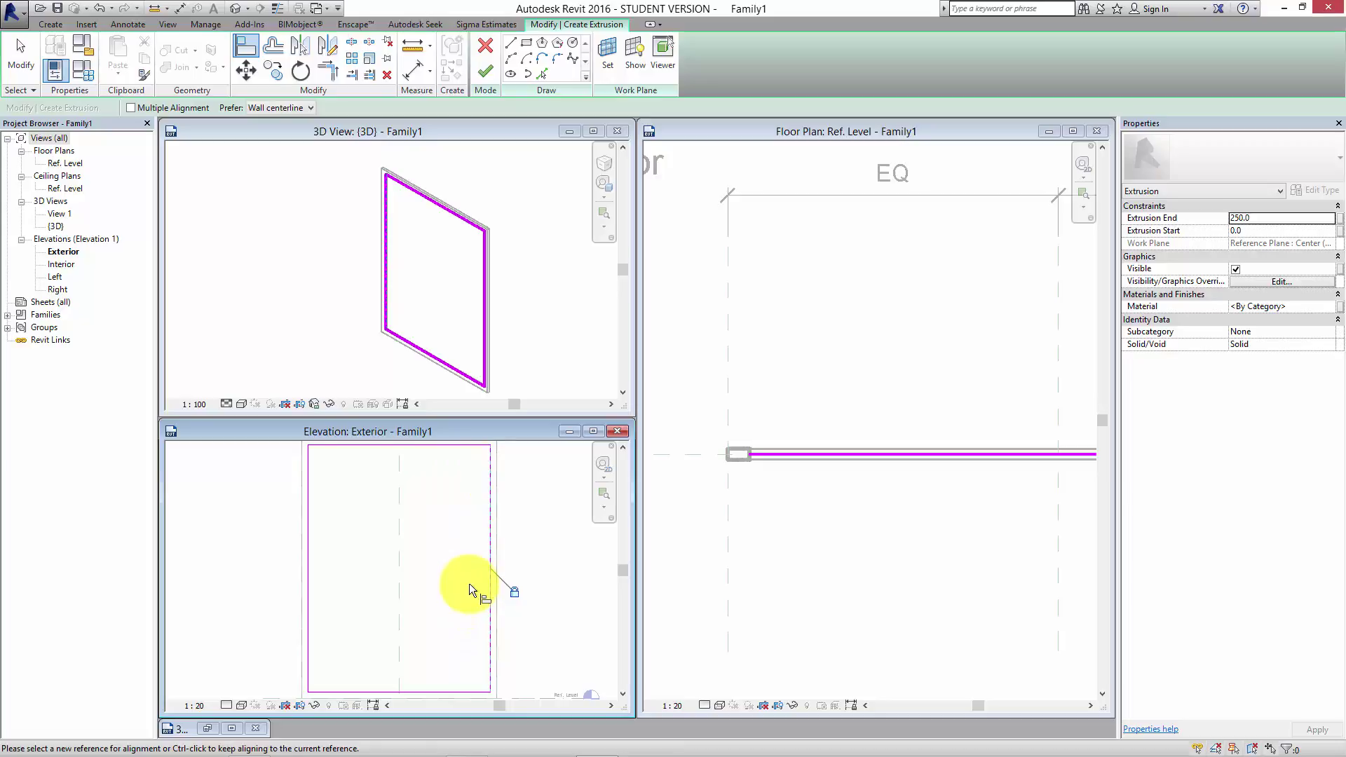
- Set the infill panel extrusion to start at -10 and end at 10, and finish the extrusion sketch
click(1238, 231)
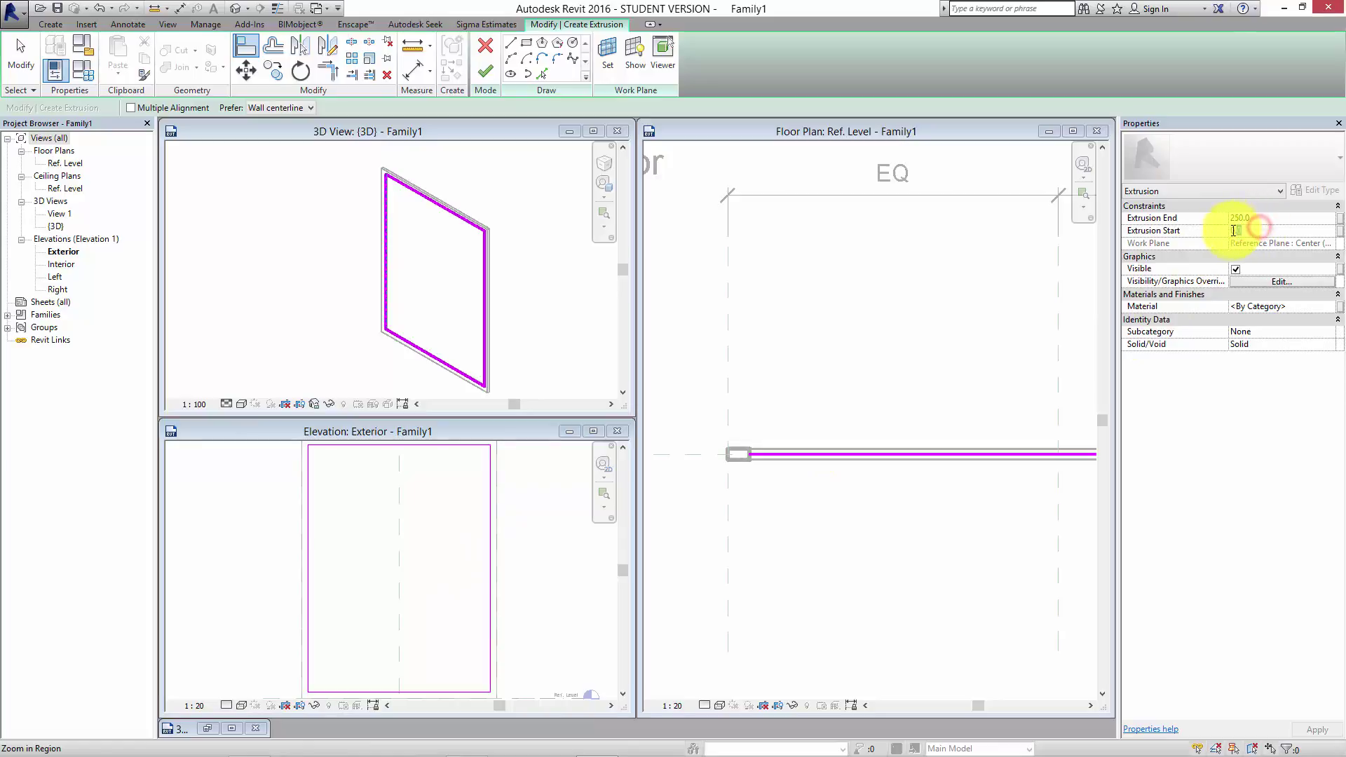
text(-10)
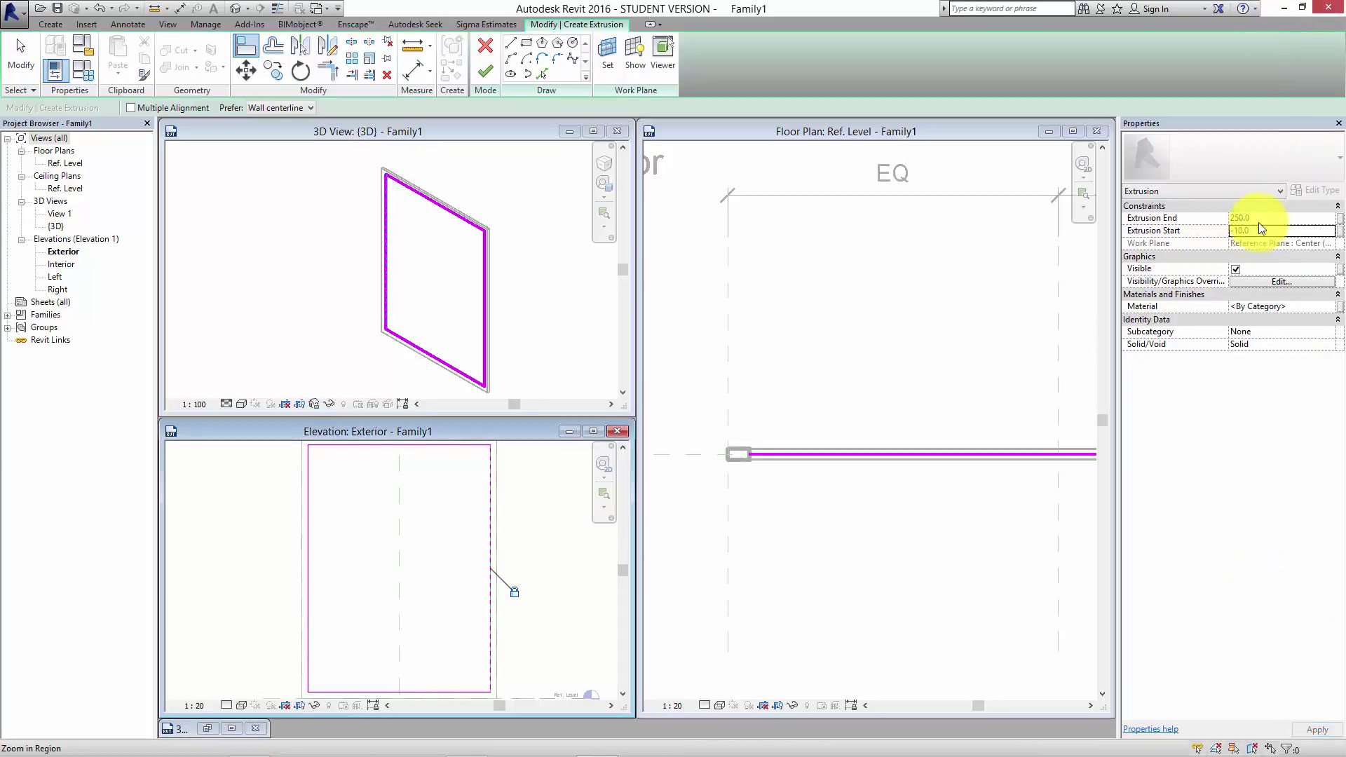
click(1263, 218)
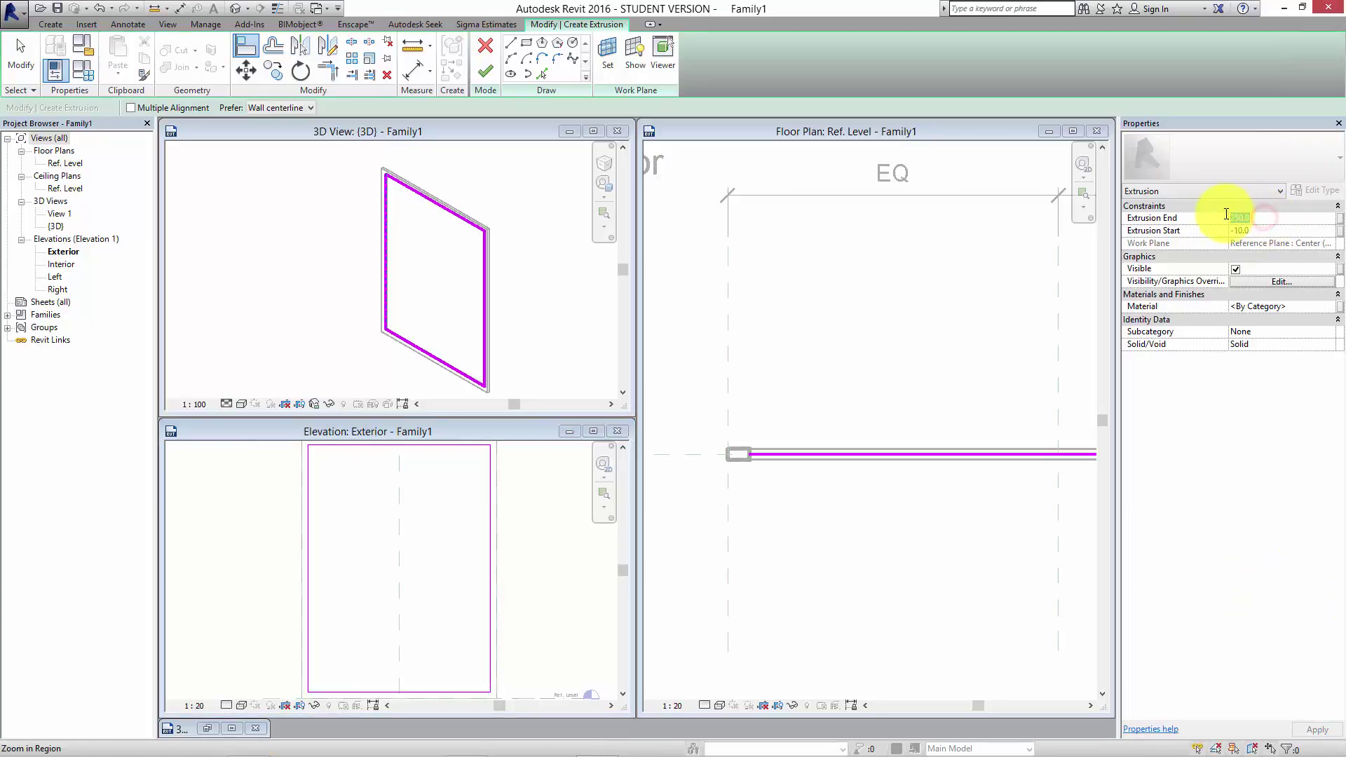
text(10)
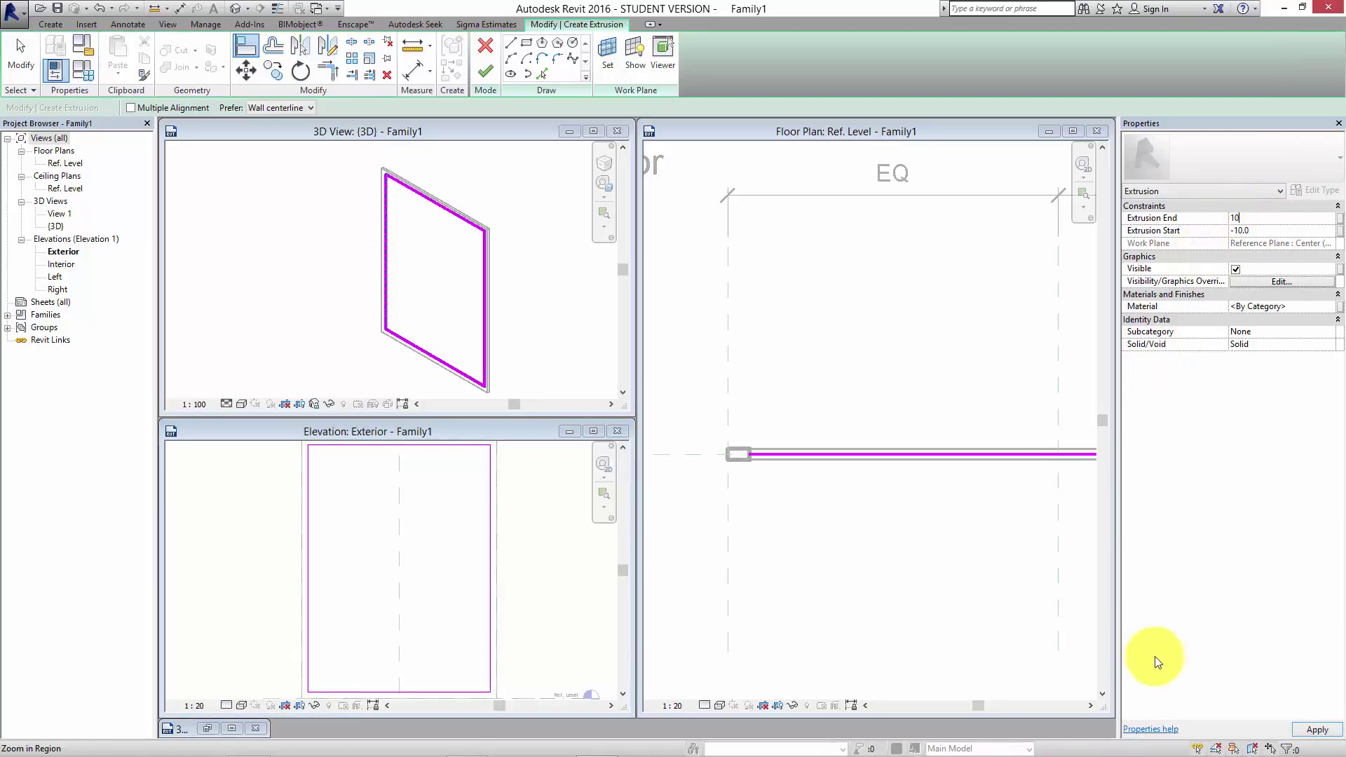
click(1310, 729)
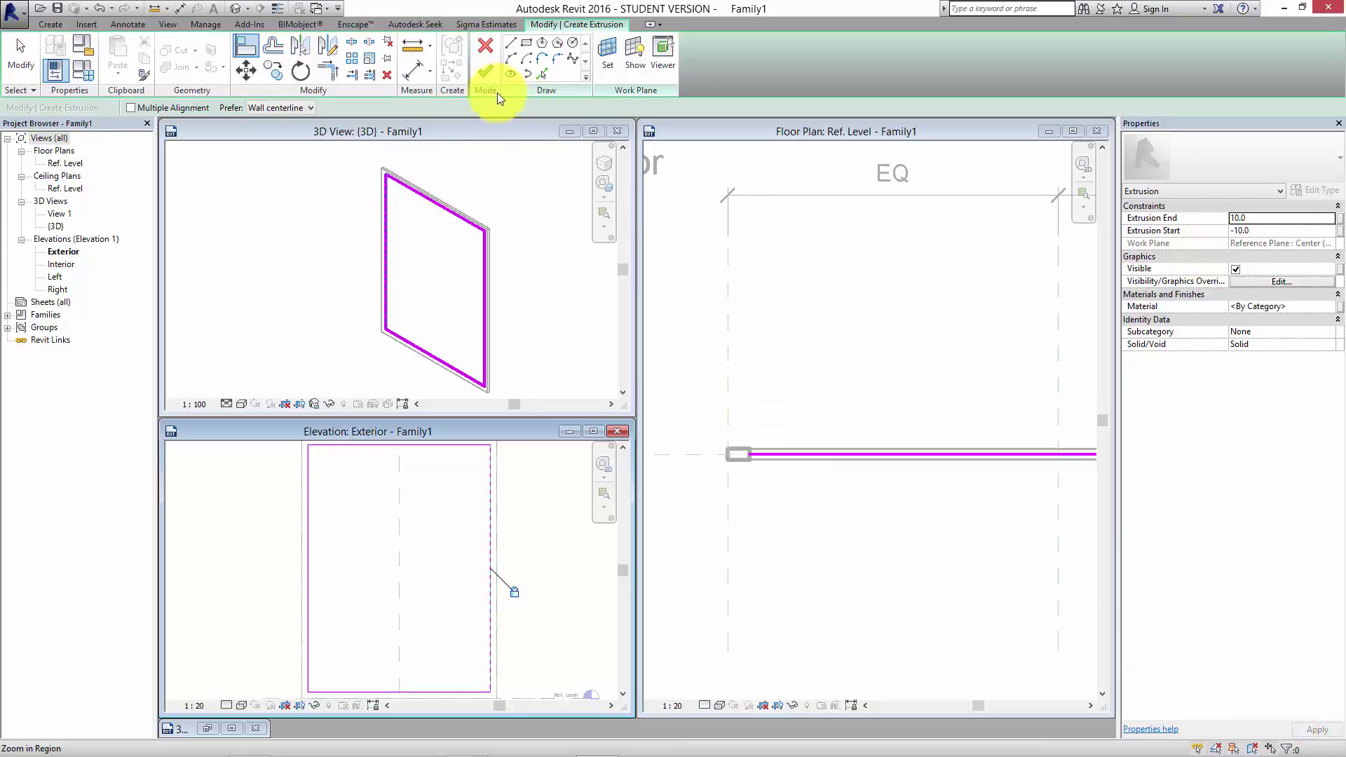
click(484, 73)
click(804, 571)
- Maximize the 3D view and examine the framed curtain panel as a whole
click(464, 372)
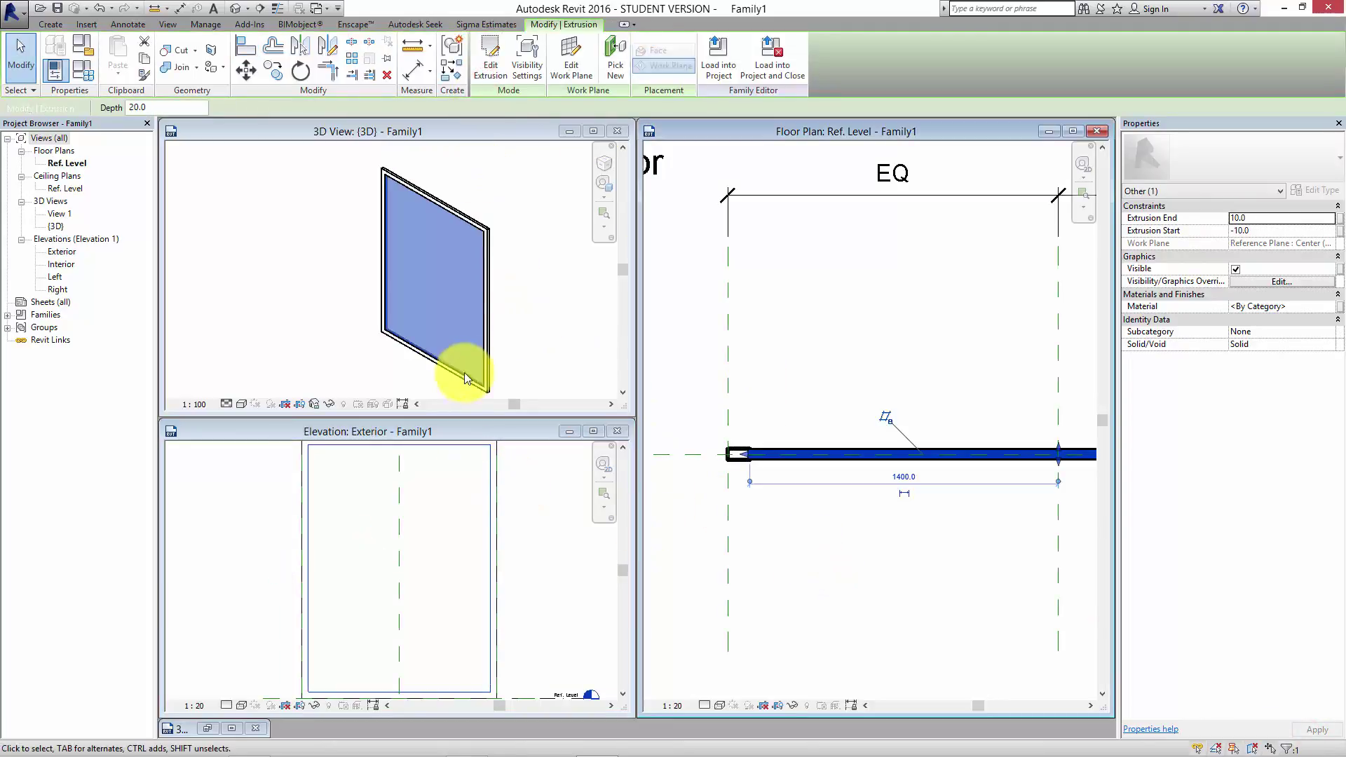
scroll(456, 356, up, 3)
click(593, 132)
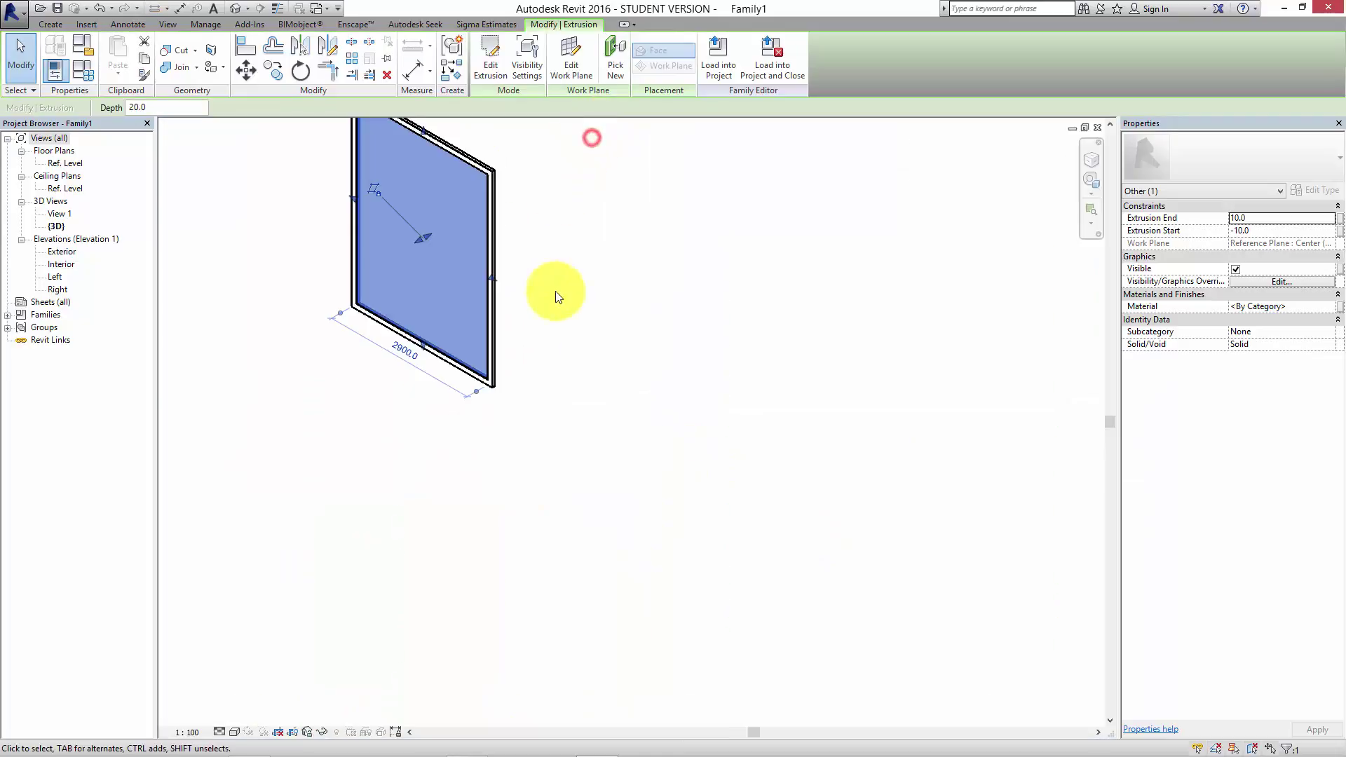
scroll(560, 309, down, 2)
click(476, 402)
middle_drag(510, 336, 524, 426)
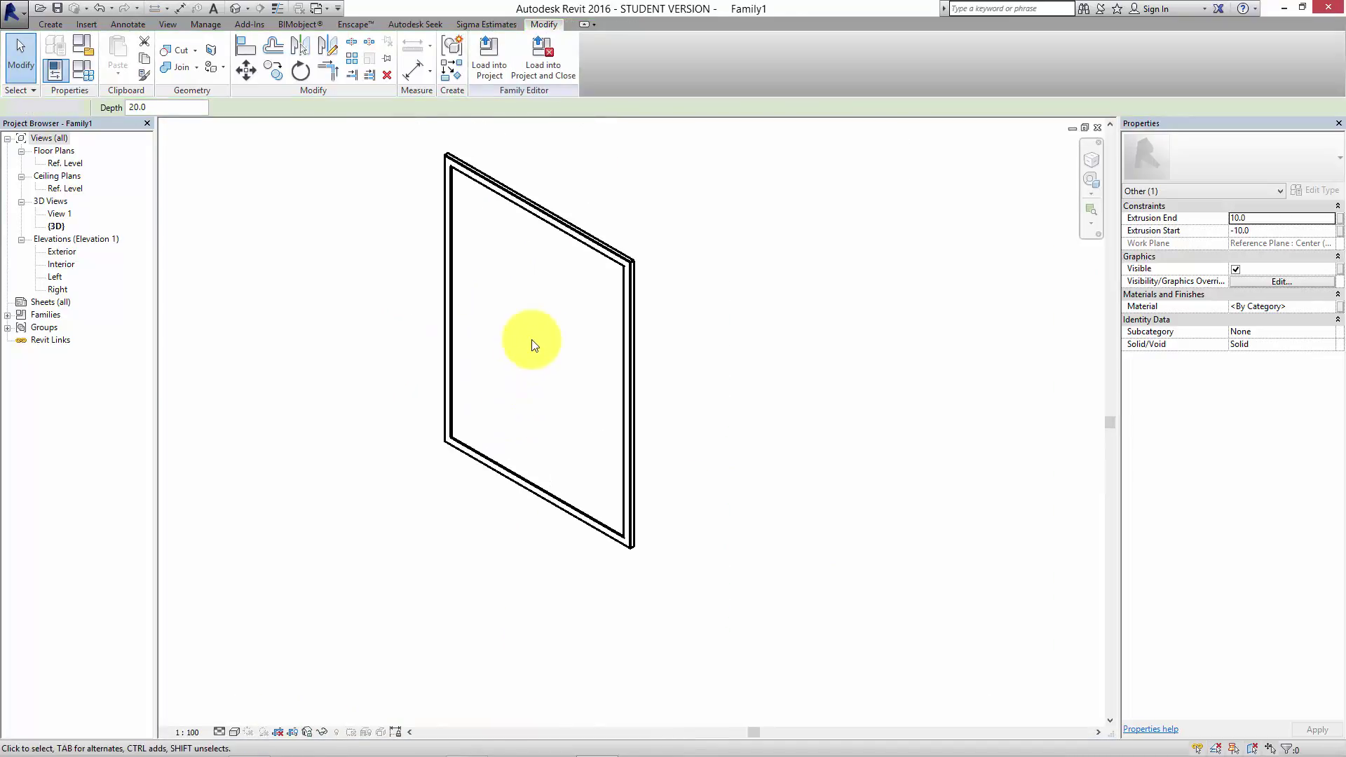
scroll(533, 342, up, 1)
middle_drag(556, 359, 563, 403)
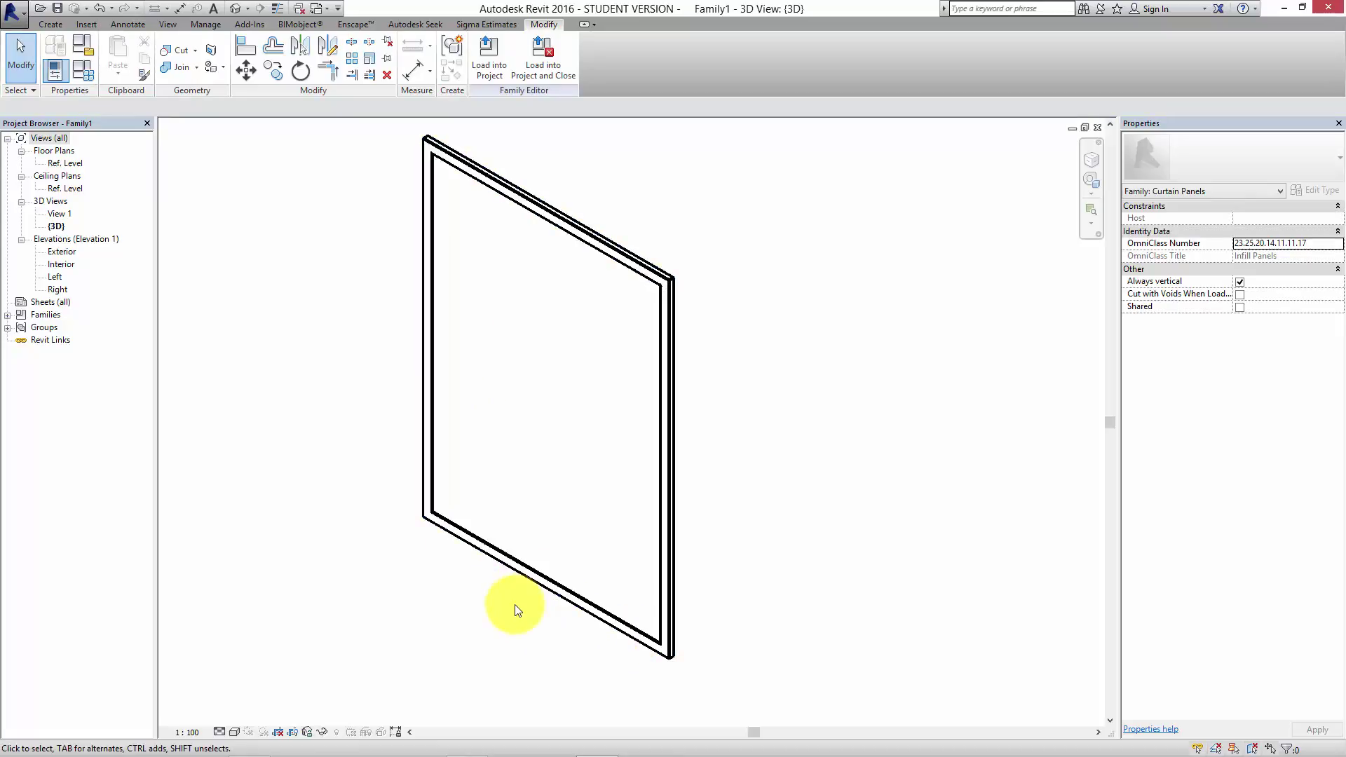
scroll(508, 507, down, 2)
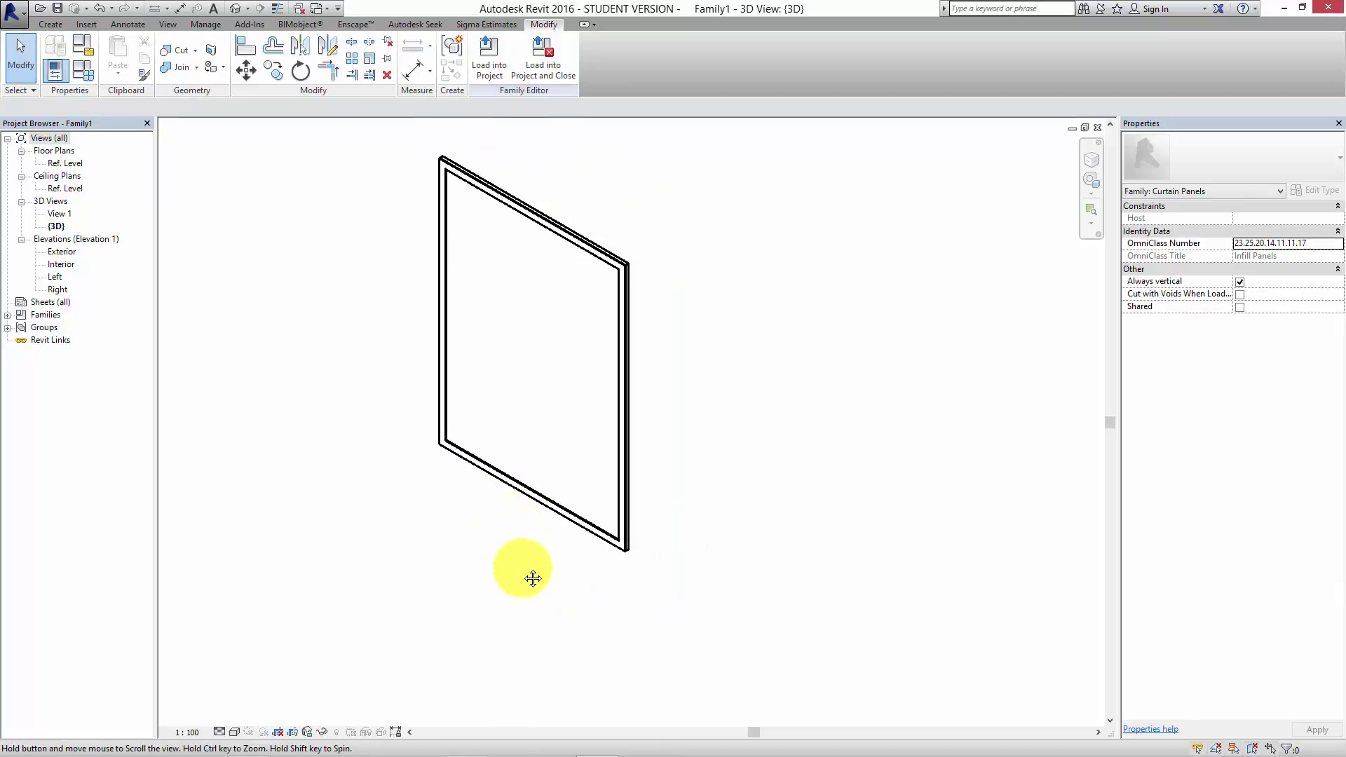
middle_drag(528, 573, 537, 598)
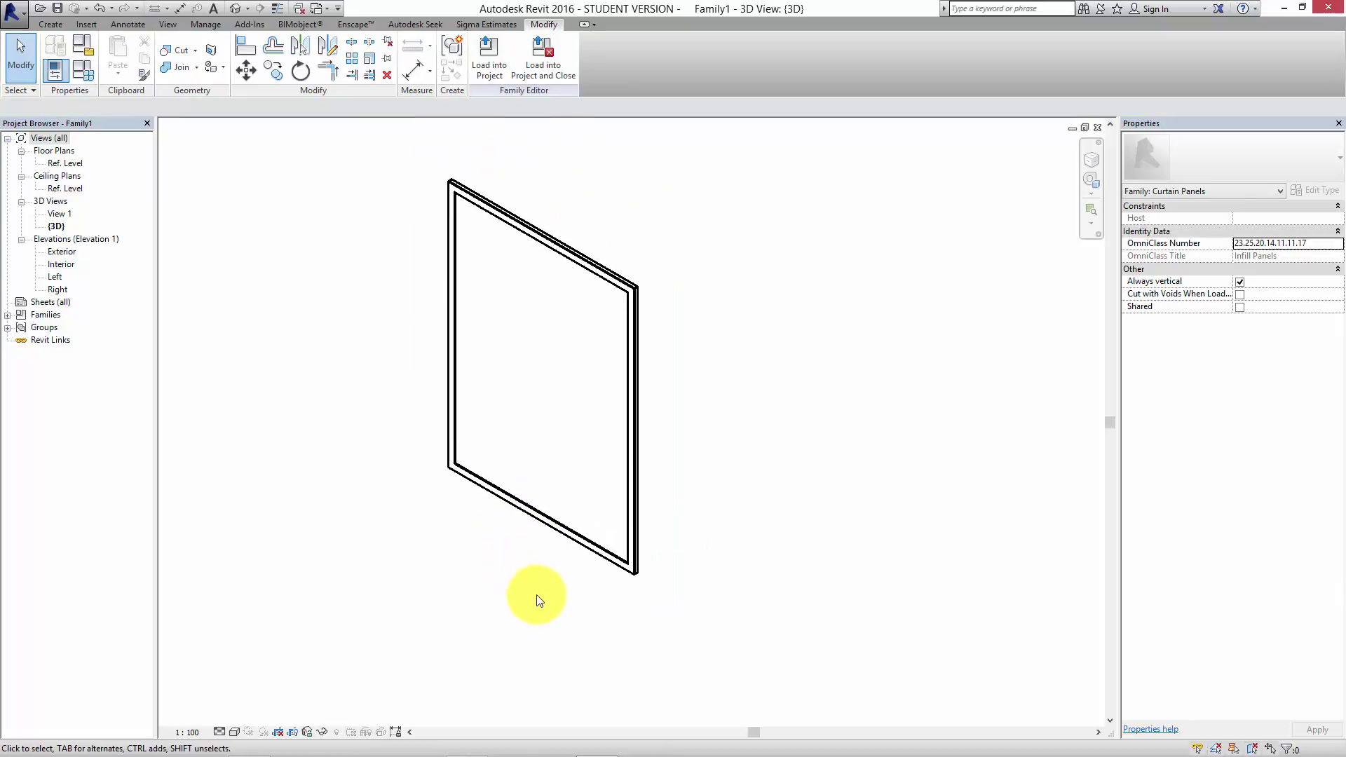
- Link the frame extrusion's material to a new type family parameter named Frame Material, grouped under Materials and Finishes
click(609, 556)
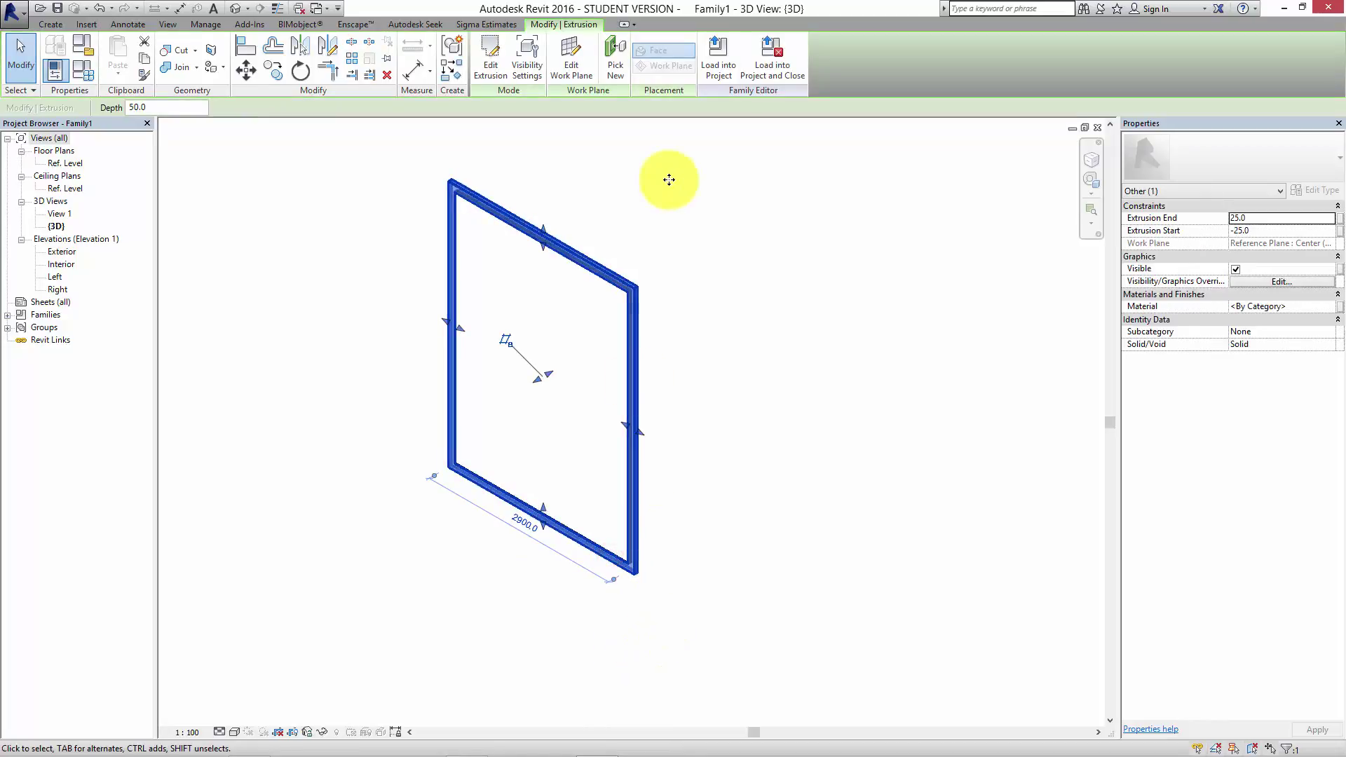
click(1312, 306)
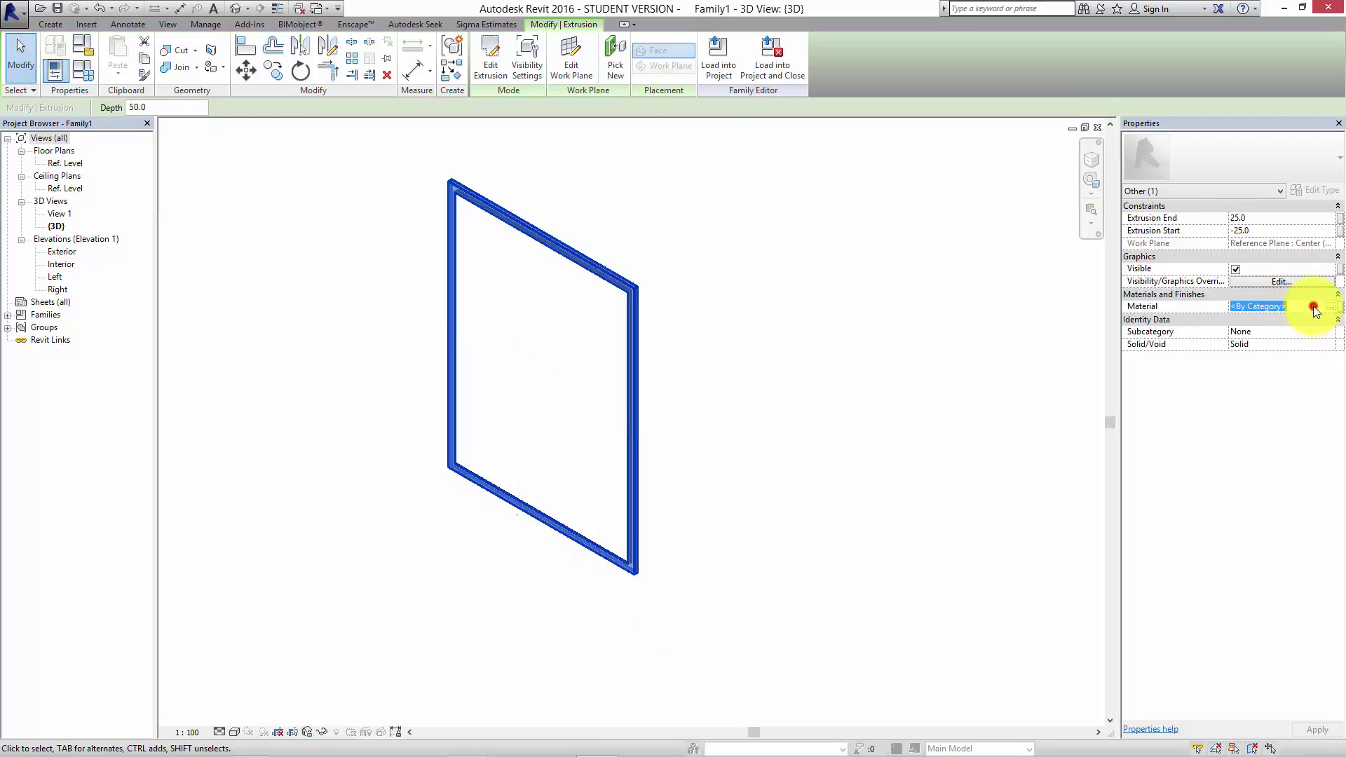
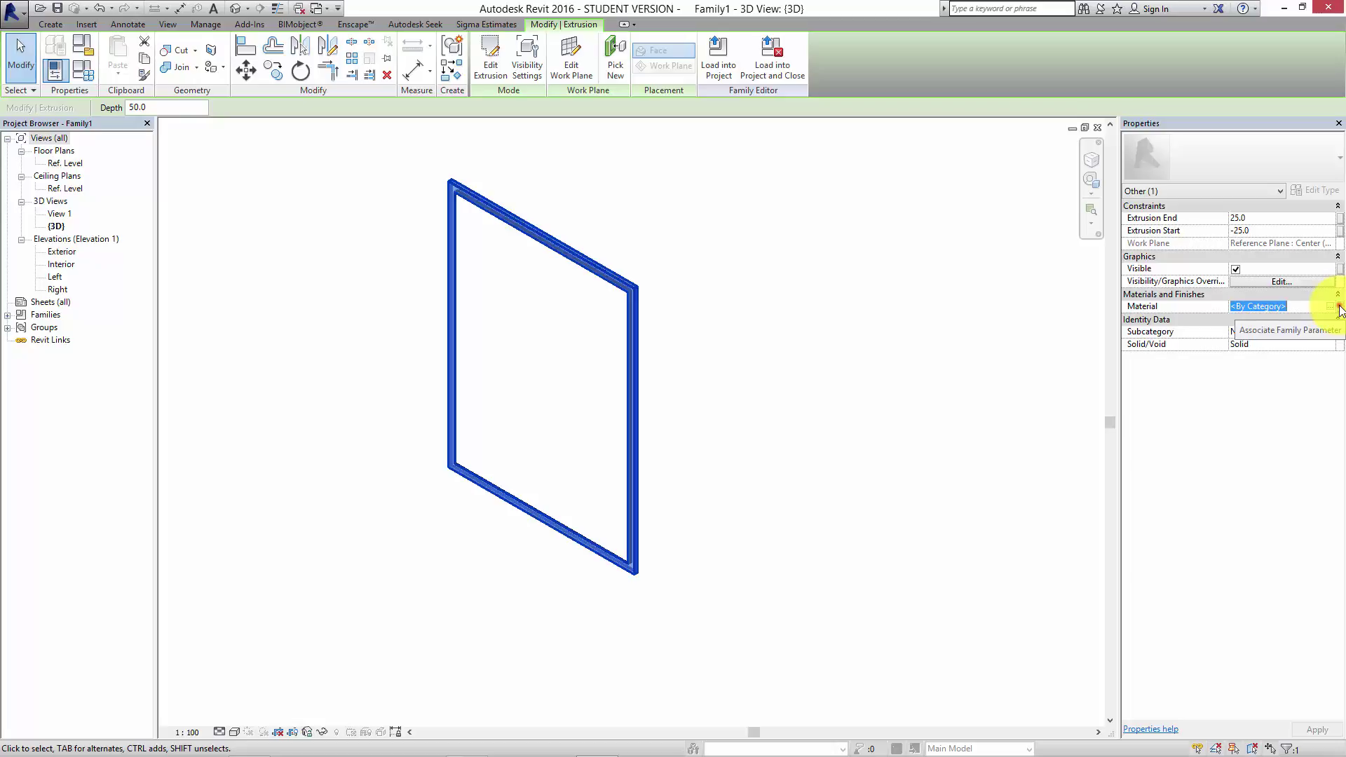
click(1339, 308)
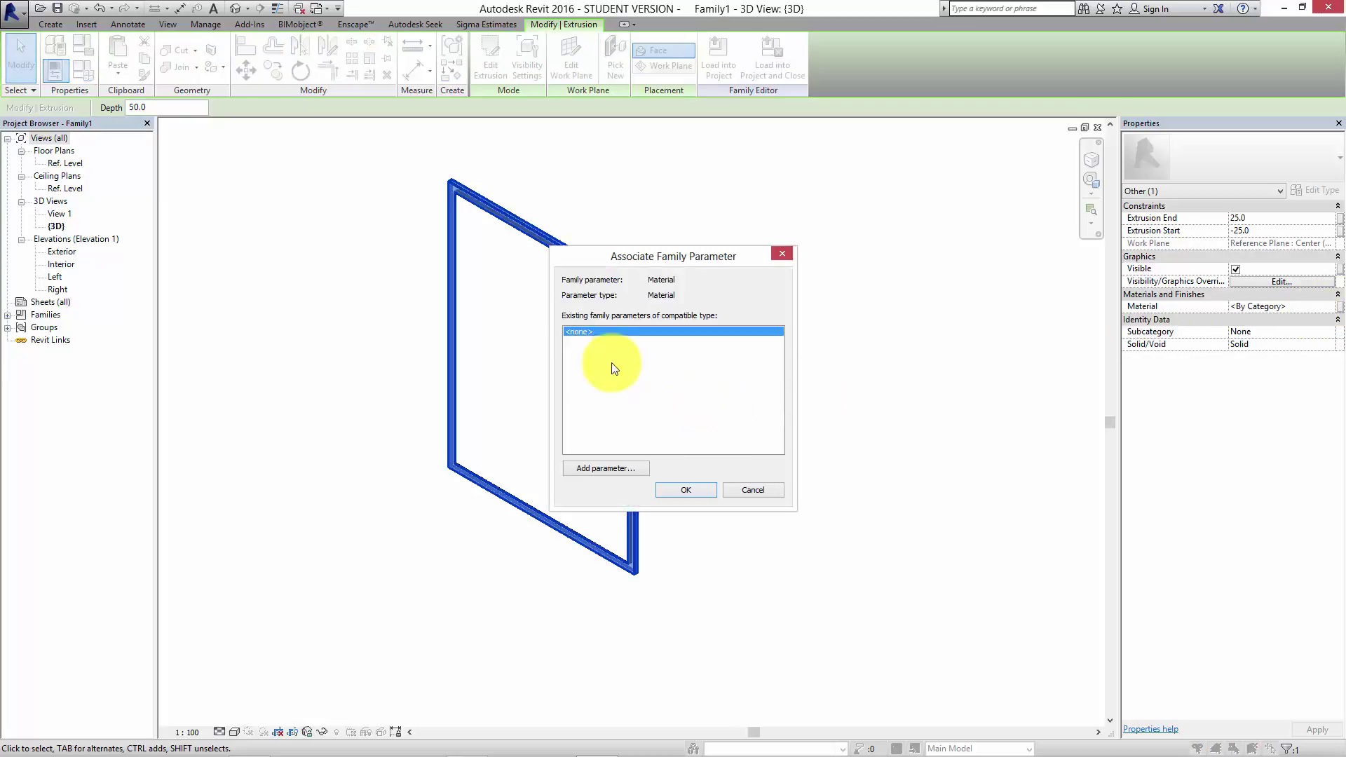
click(607, 468)
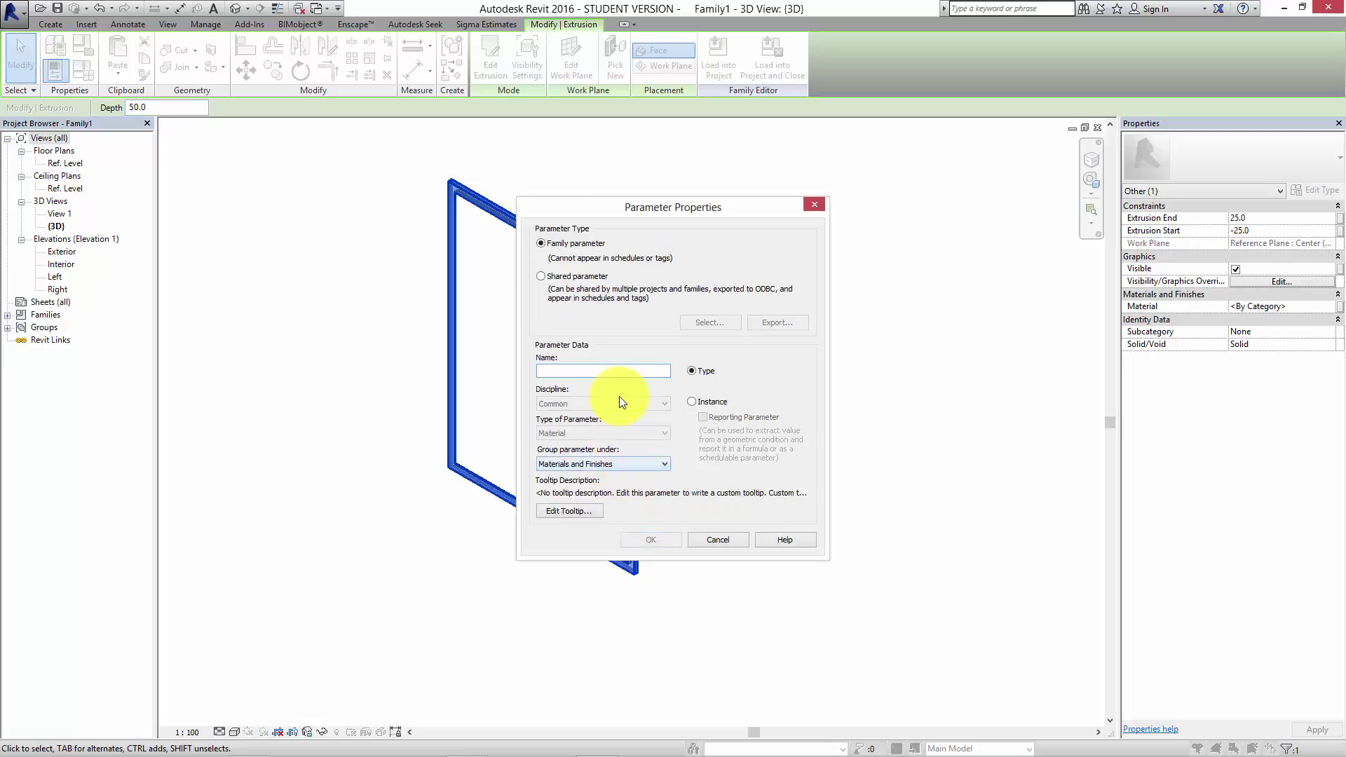
text(Frame Material)
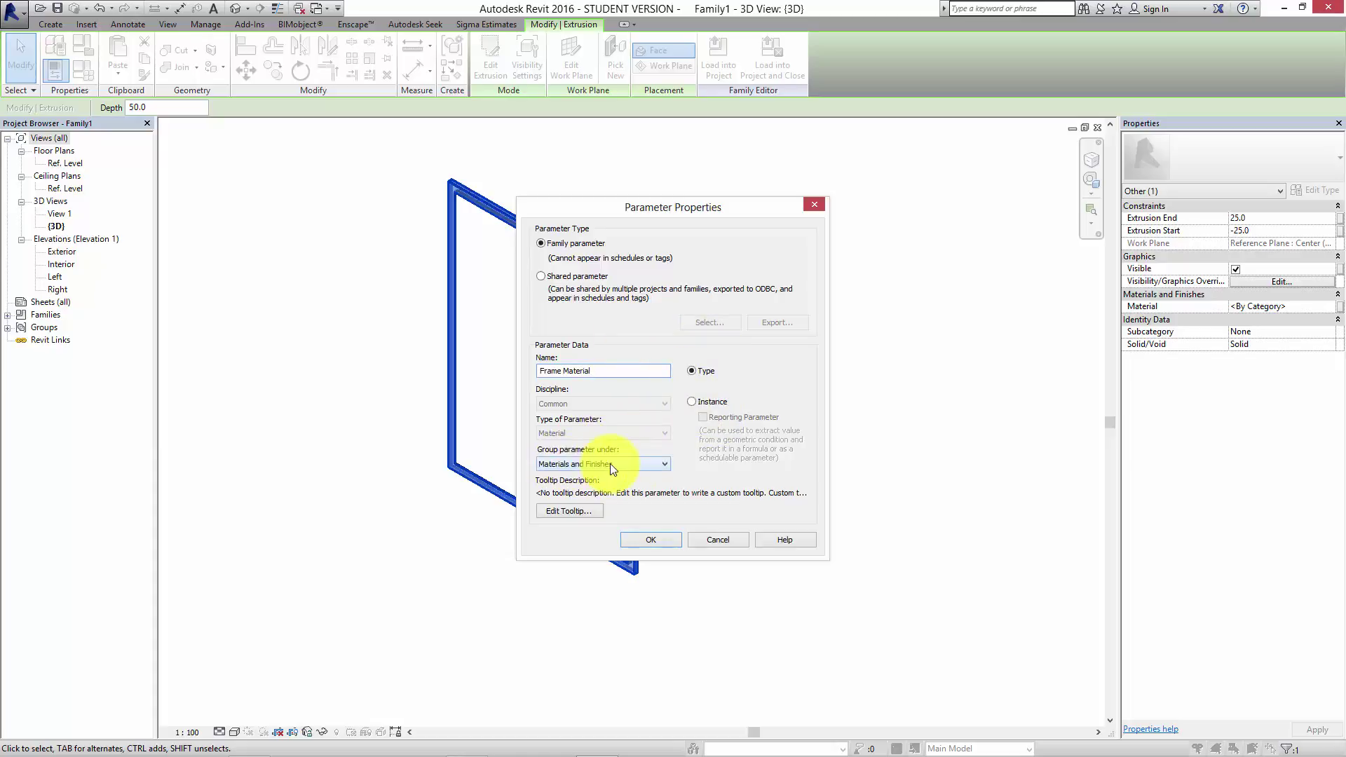
click(651, 539)
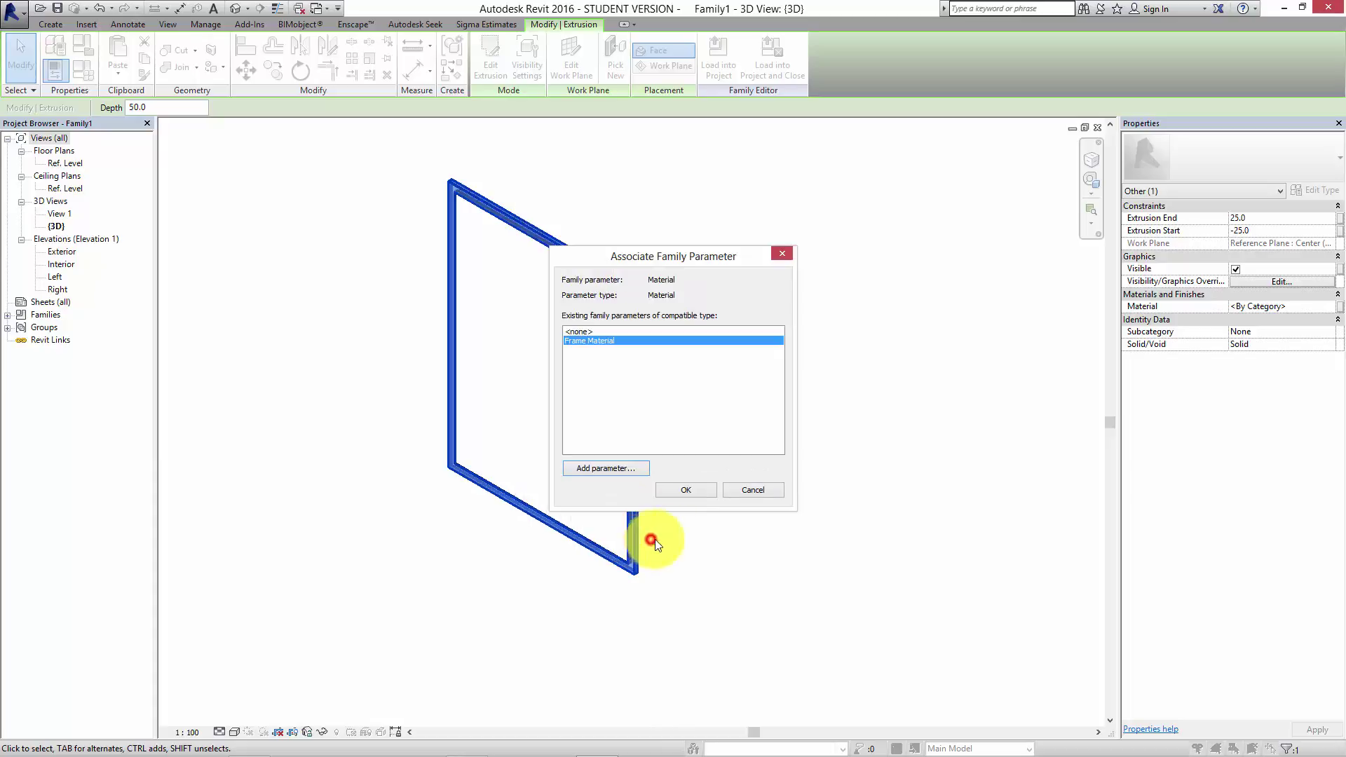
click(685, 490)
click(817, 494)
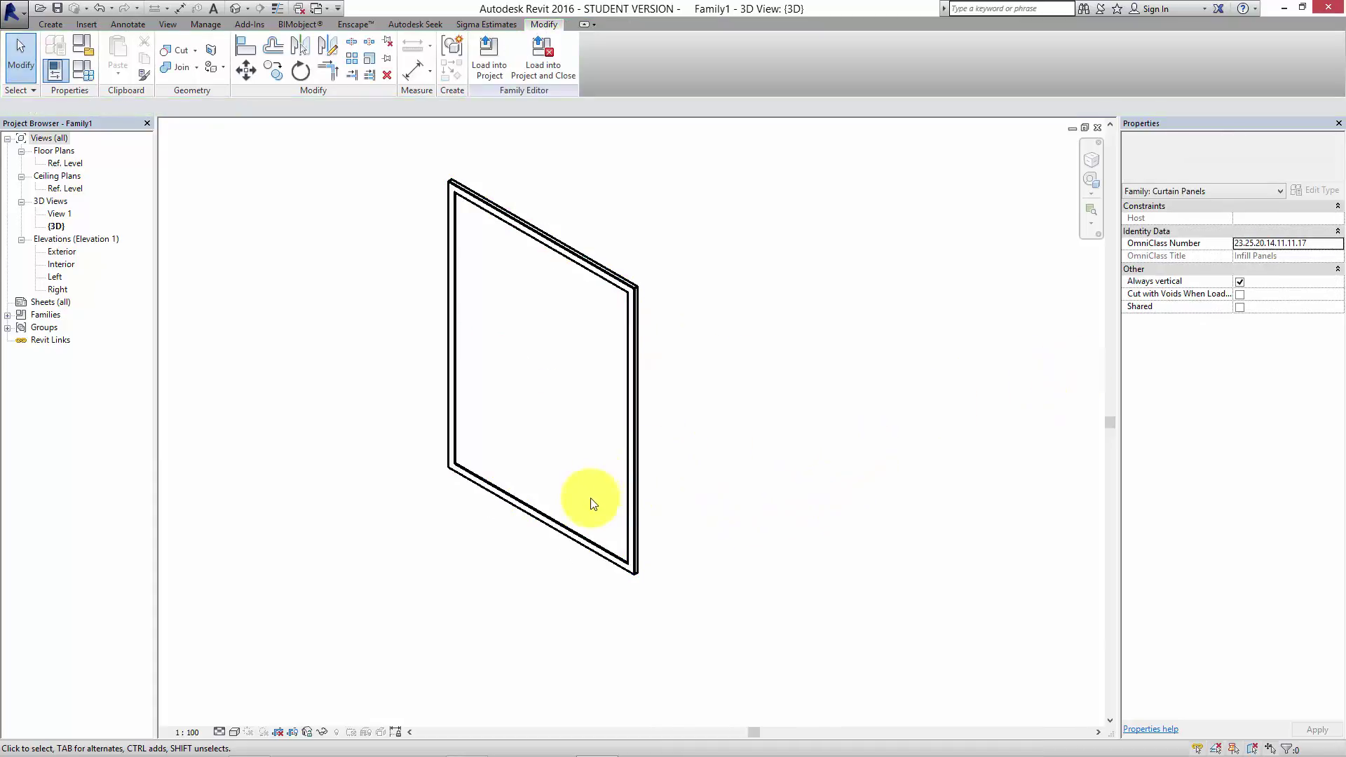
click(633, 524)
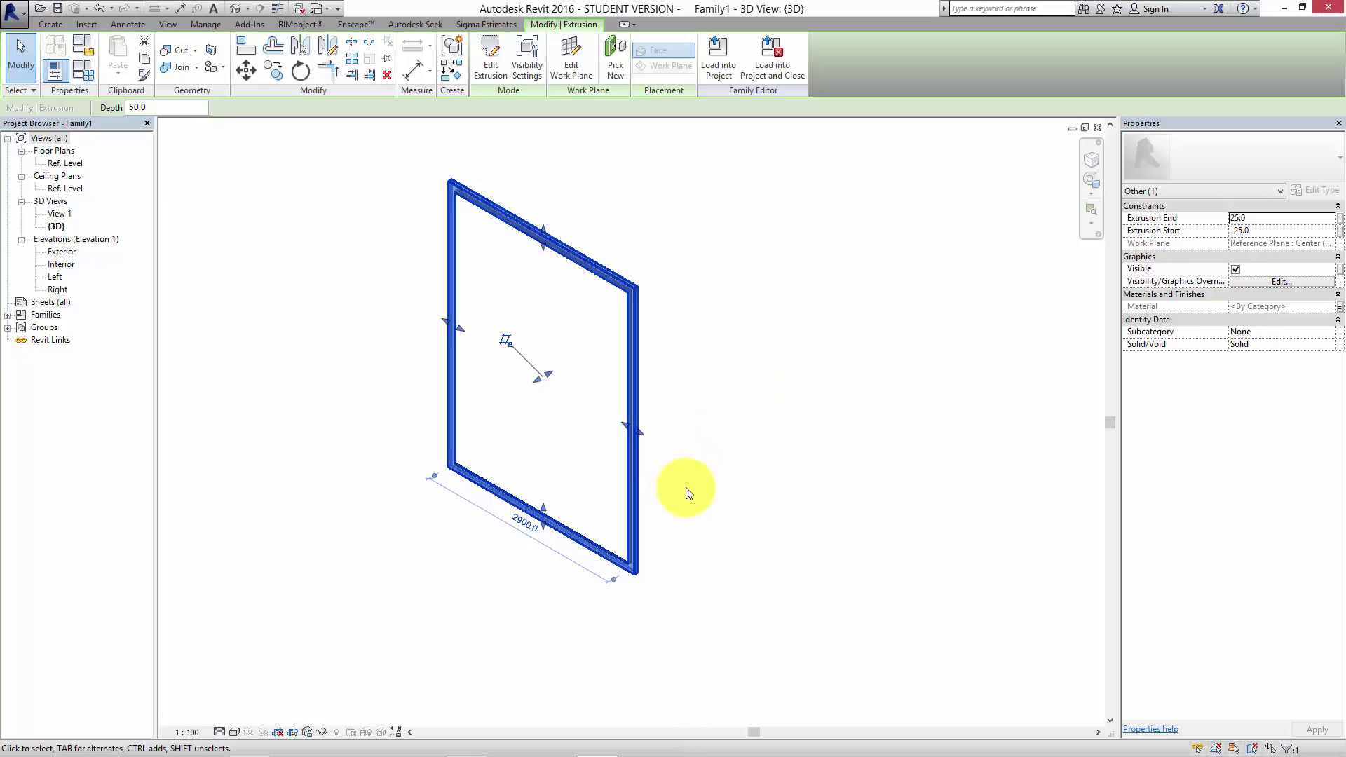
click(718, 510)
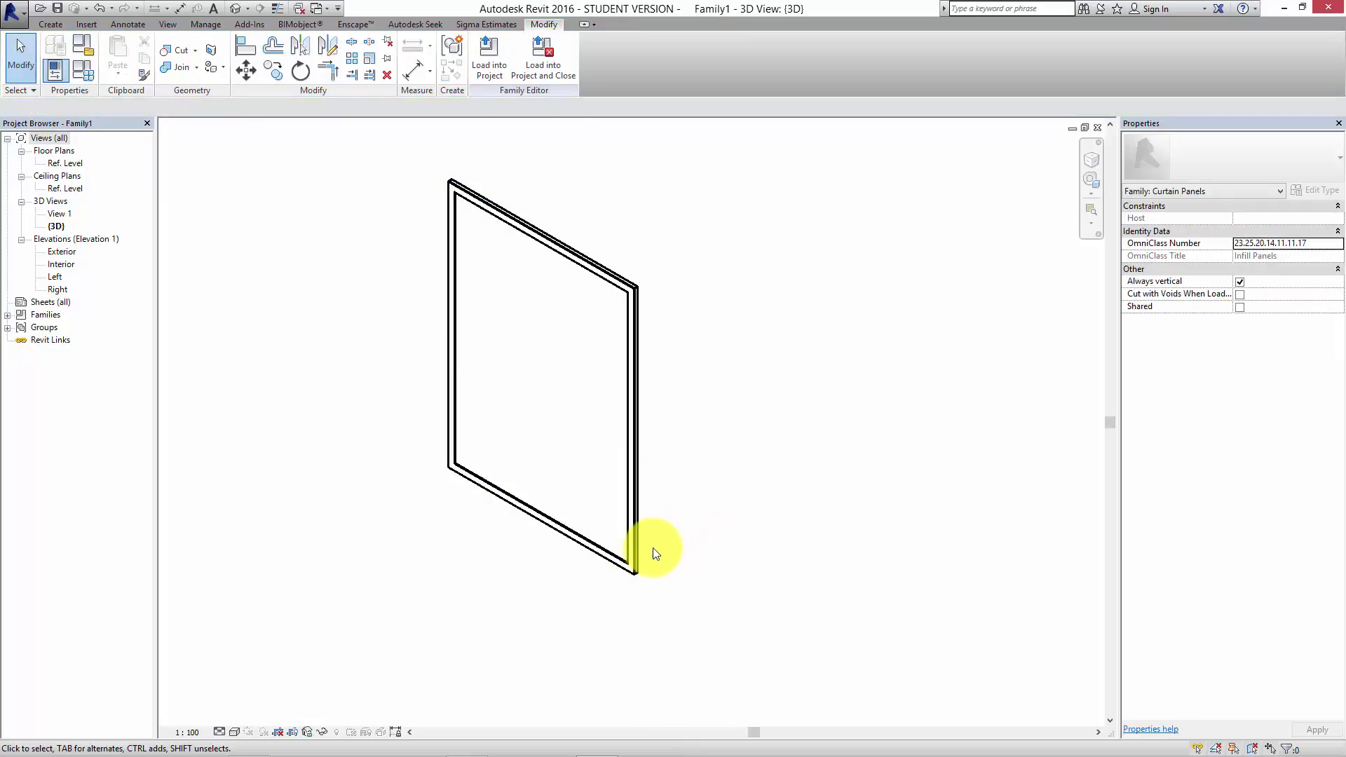
- Link the infill panel extrusion's material to a new type family parameter named Panel Material, grouped under Materials and Finishes
scroll(653, 548, up, 2)
click(592, 555)
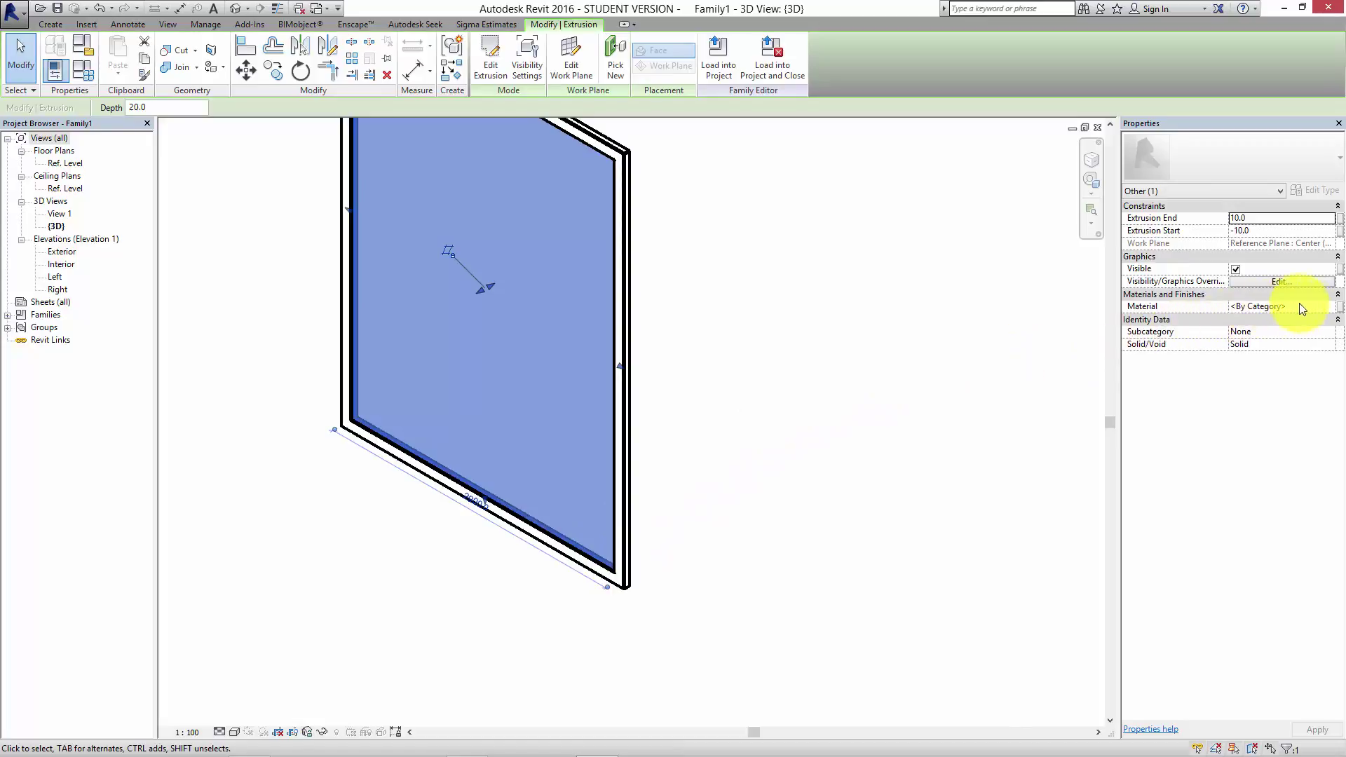
click(1340, 312)
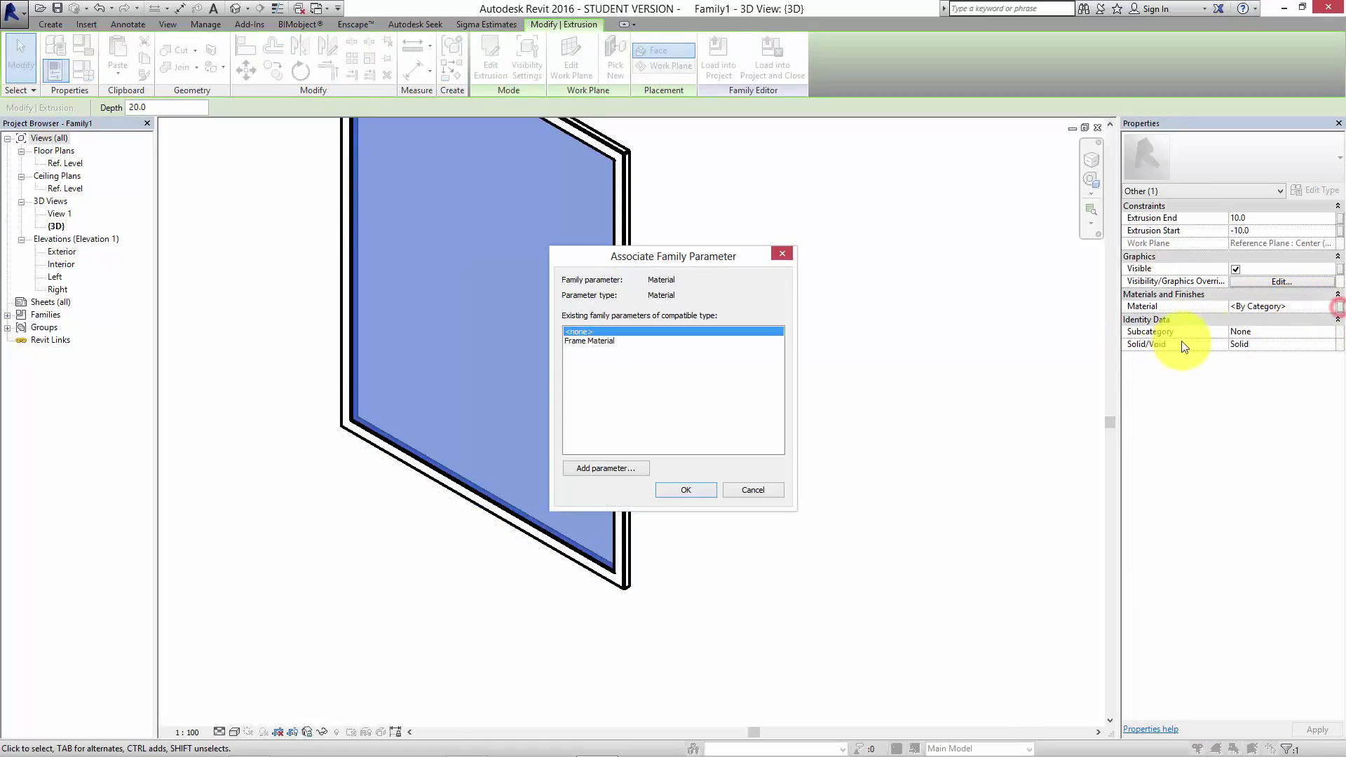
click(625, 467)
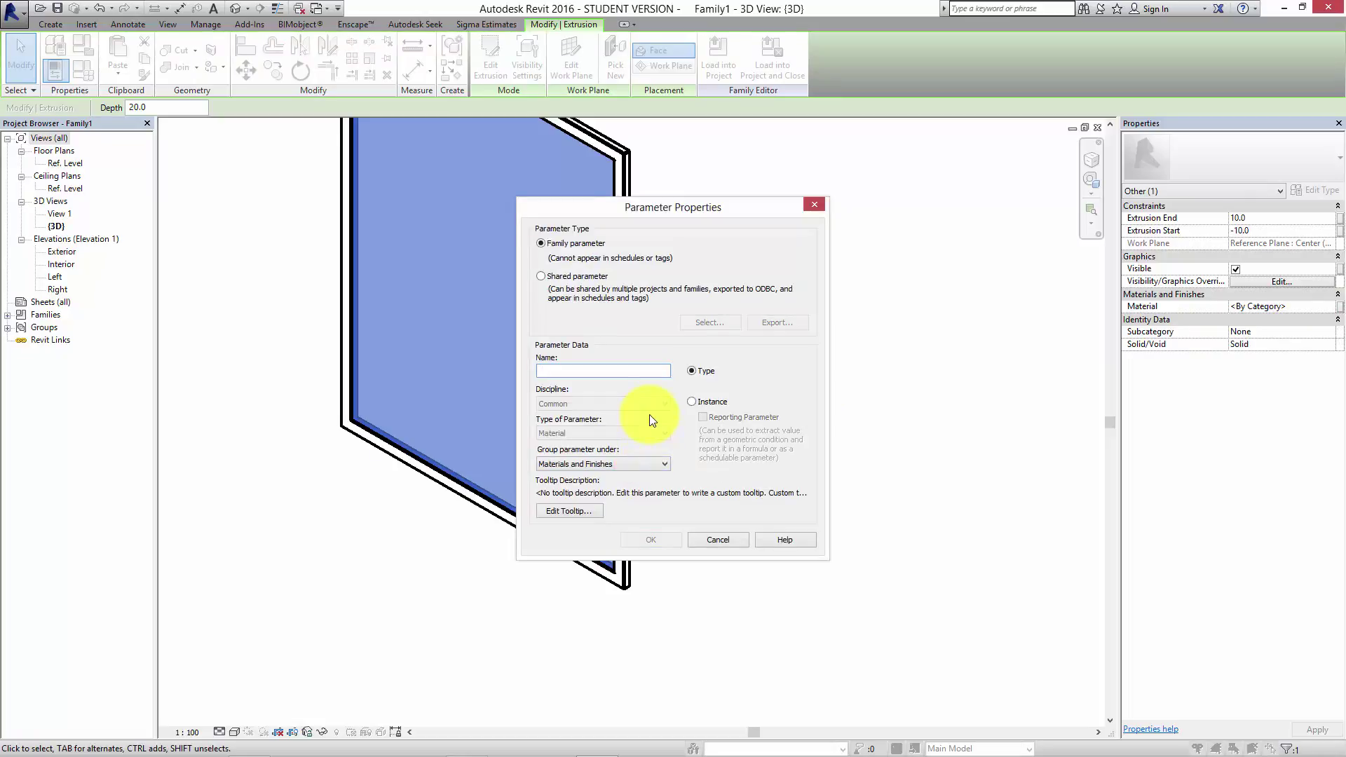
text(Panel Material)
click(641, 538)
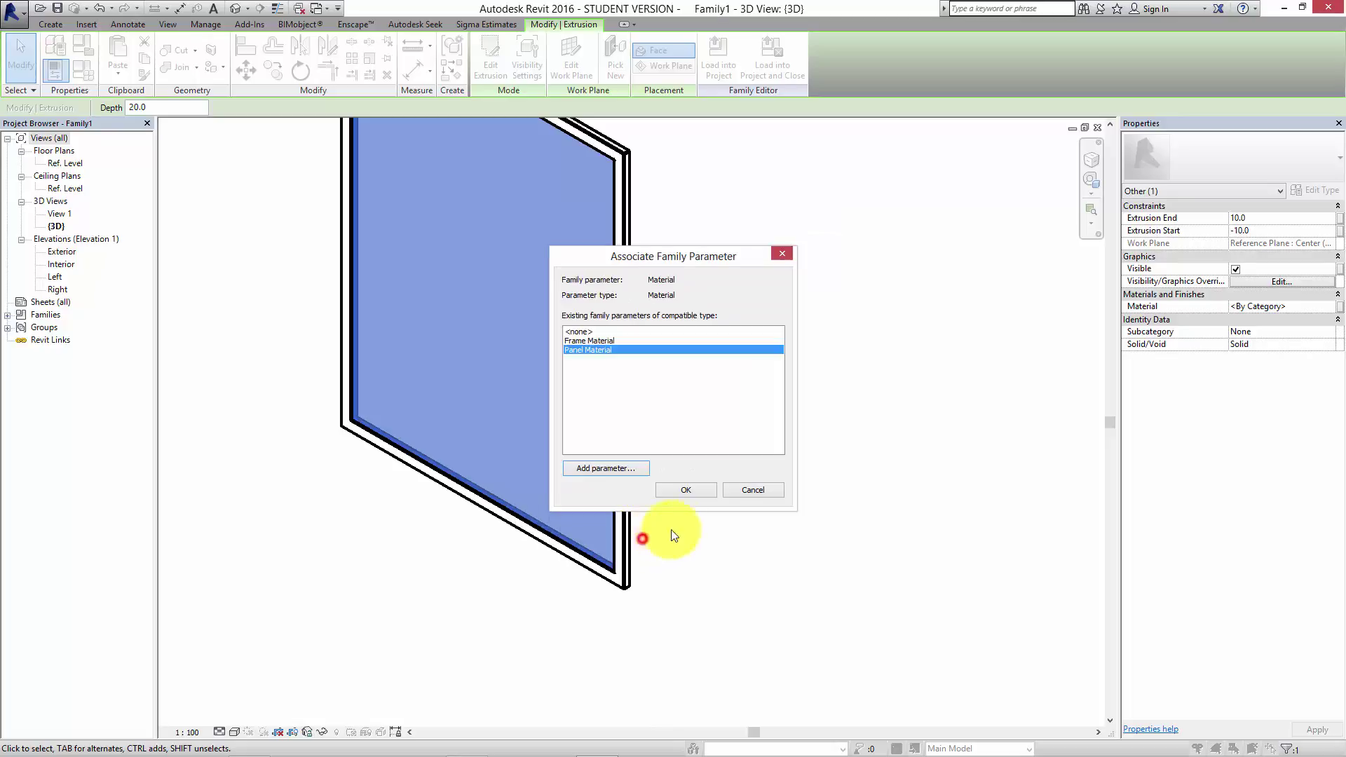
click(678, 489)
click(701, 497)
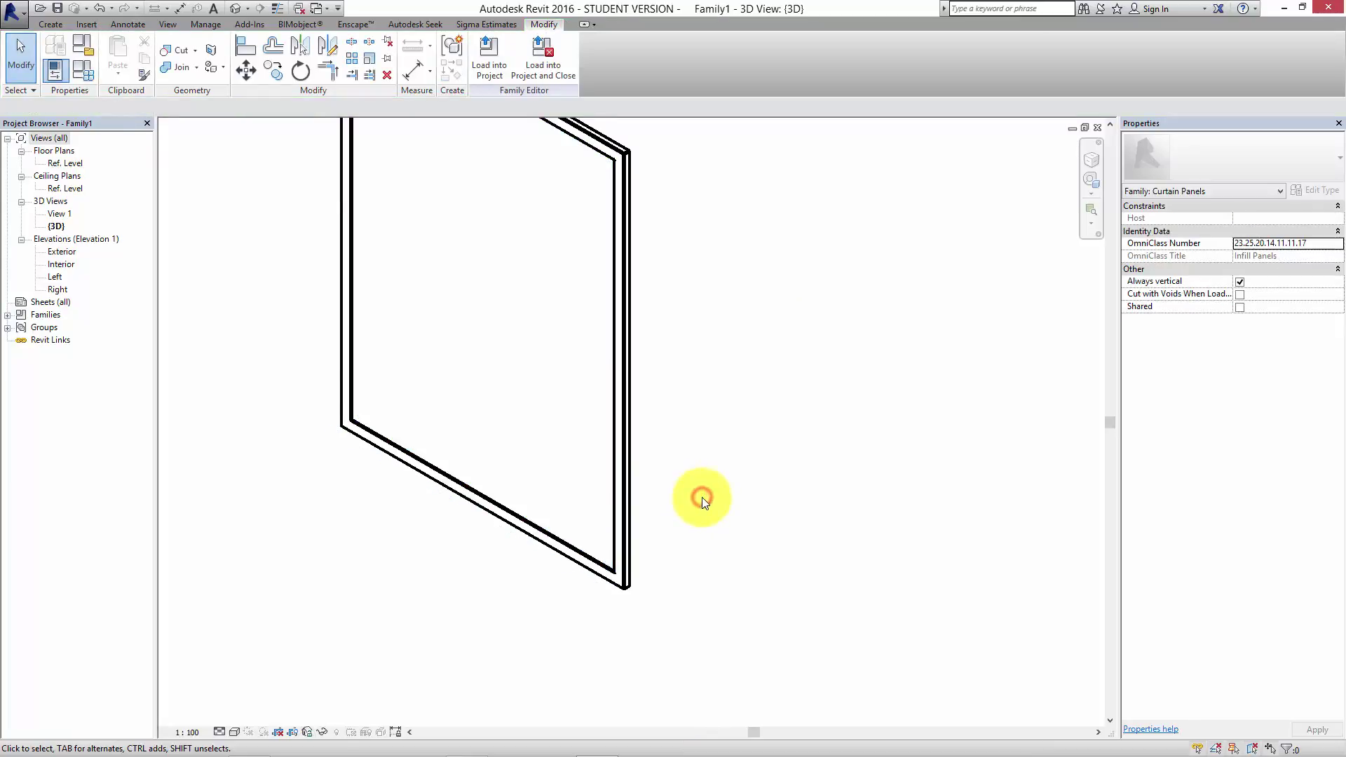
- Save the curtain panel as a family file named Panel test on the Desktop
scroll(710, 524, down, 2)
middle_drag(701, 497, 721, 557)
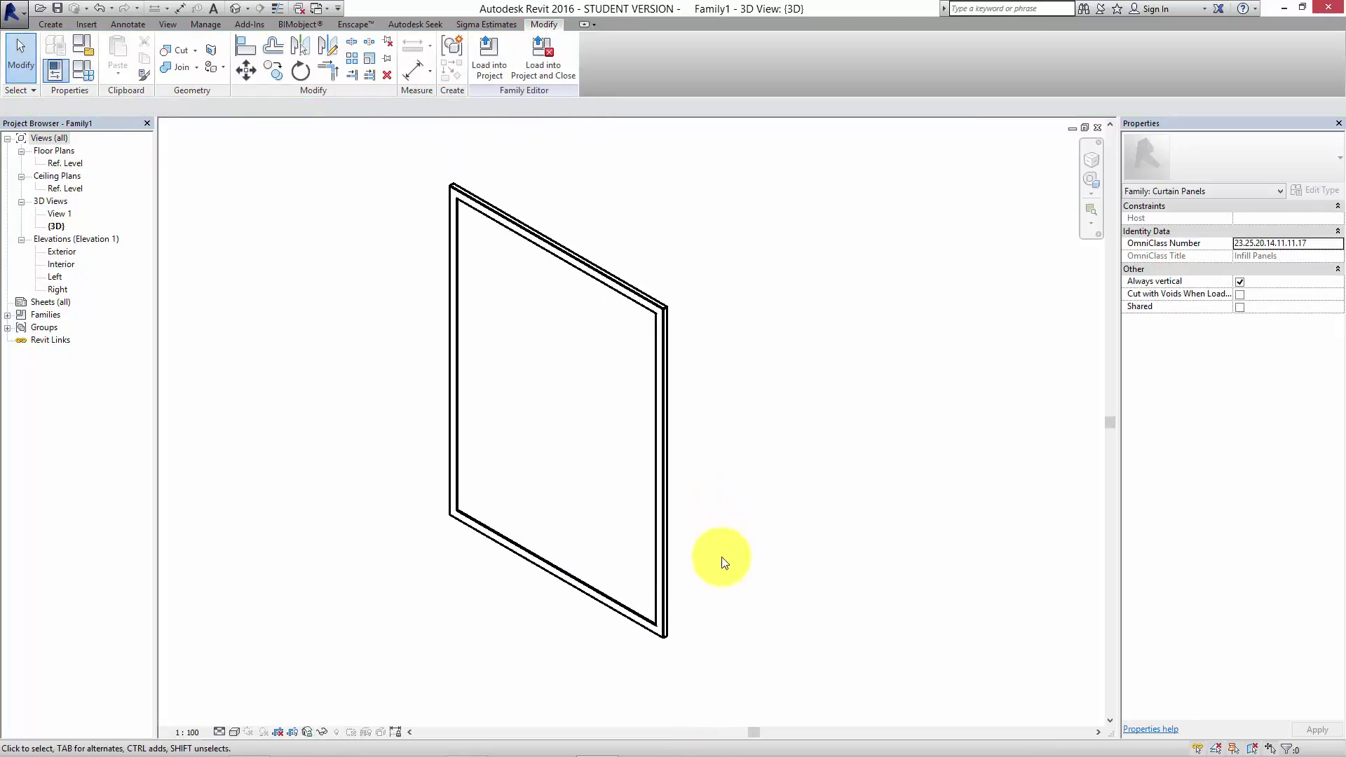
click(13, 13)
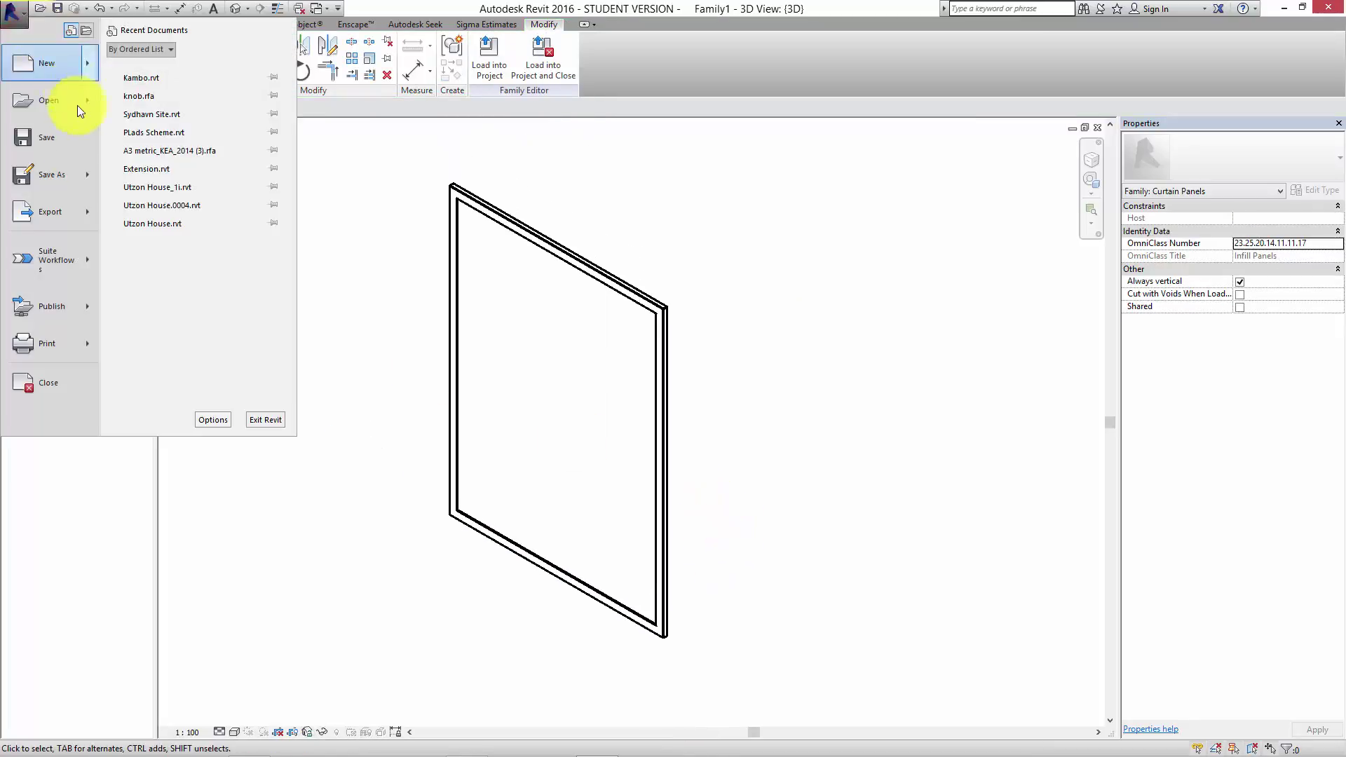
mouse_move(80, 174)
click(129, 119)
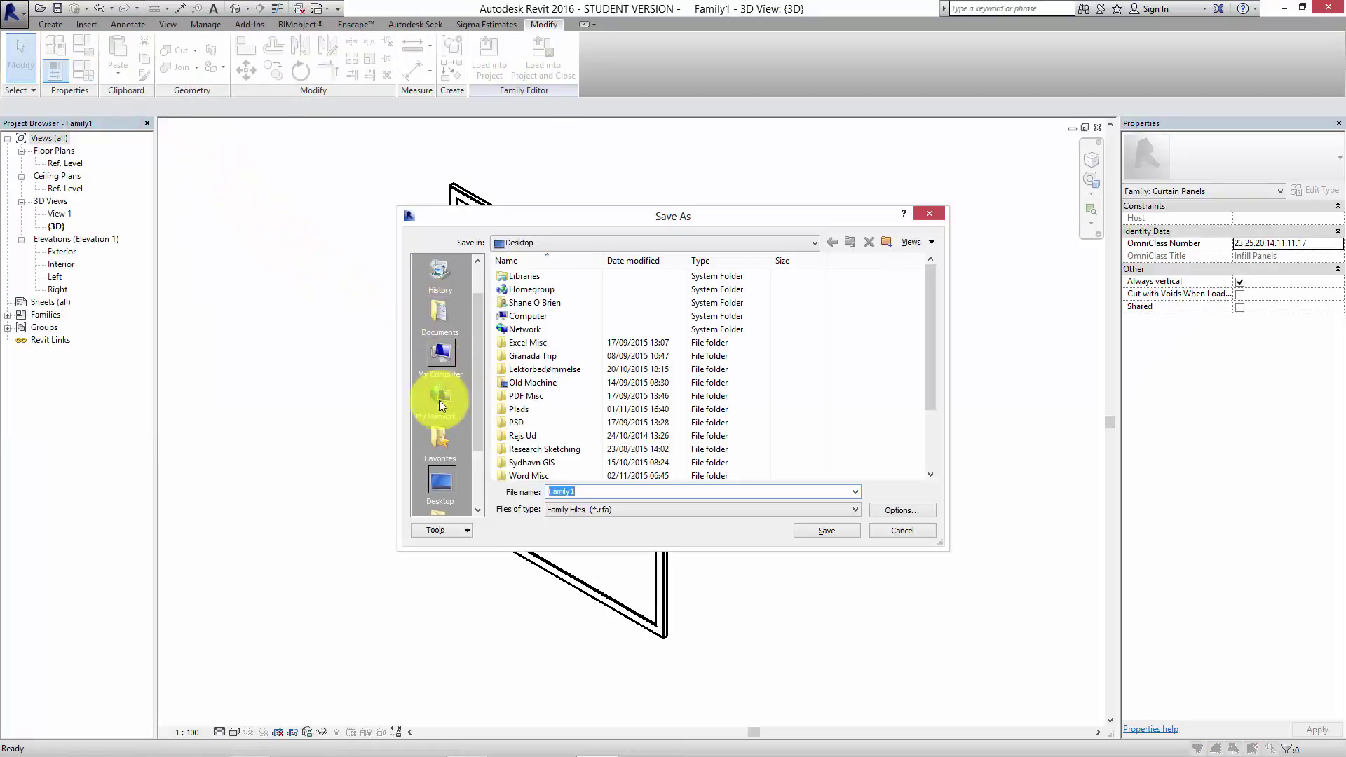
text(Panel test)
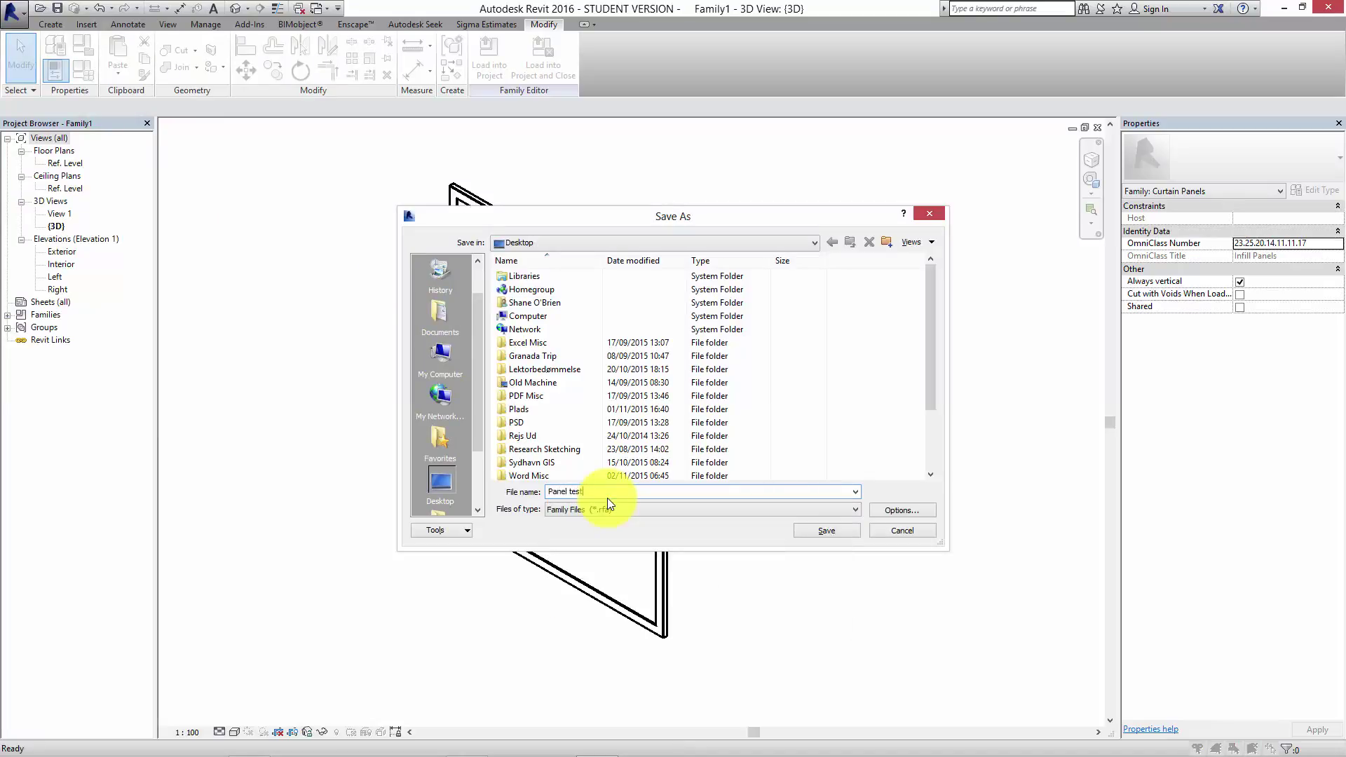
click(813, 530)
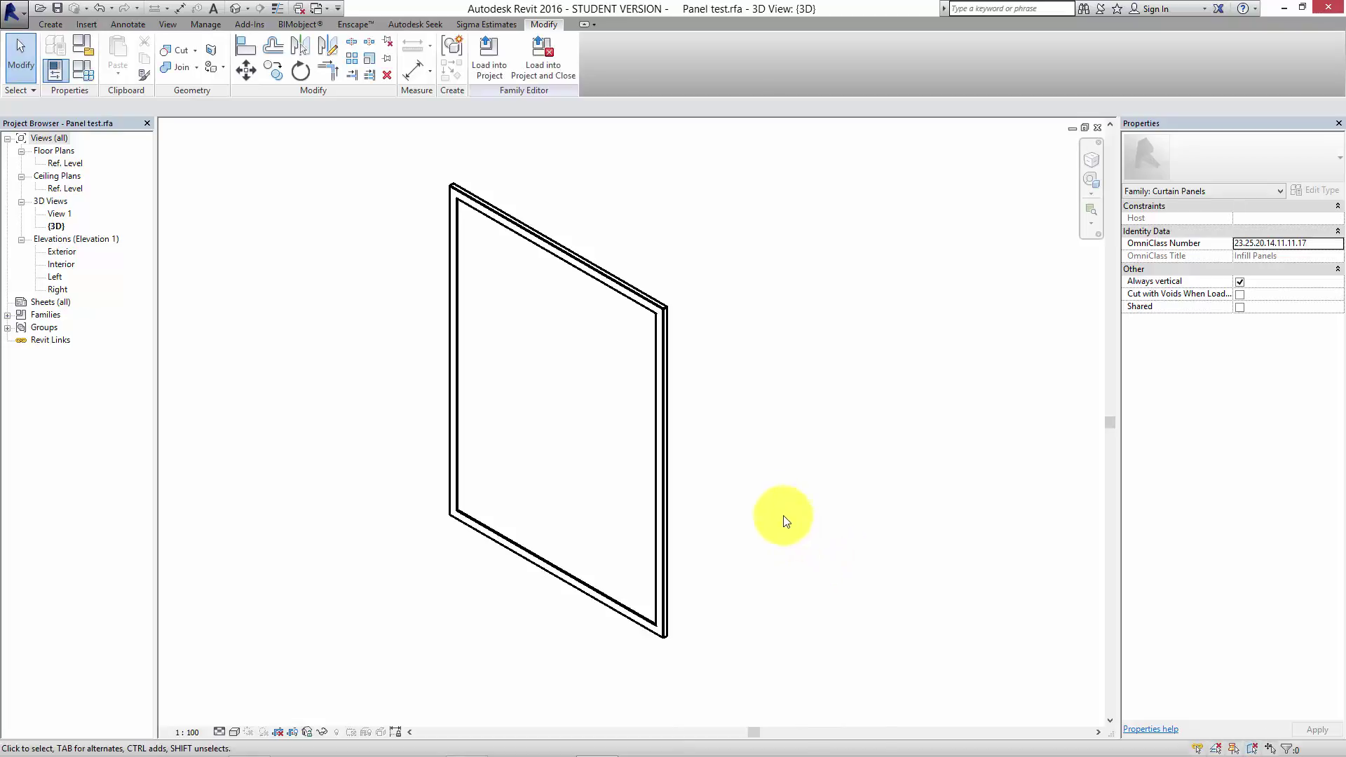
- Load the Panel test family into the Project1 project containing the curtain walls
click(487, 67)
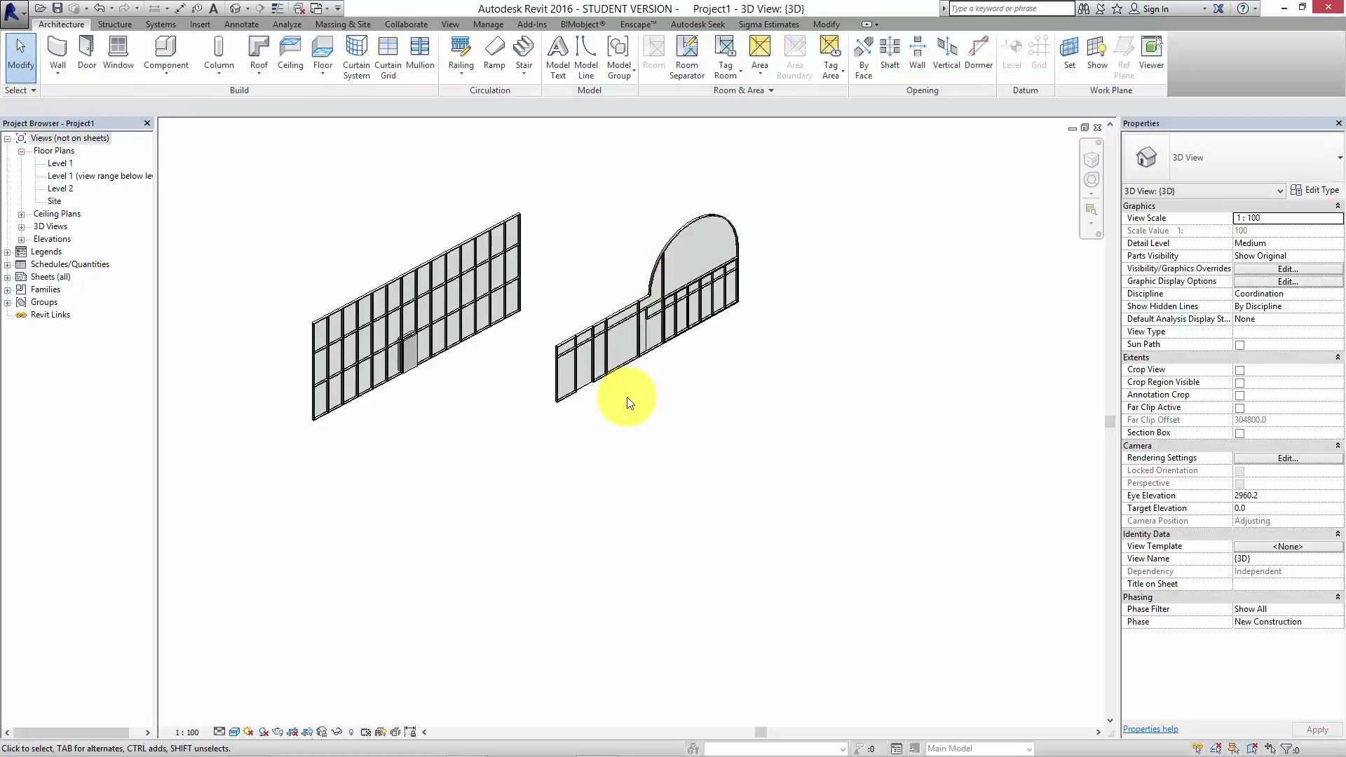
scroll(627, 403, up, 5)
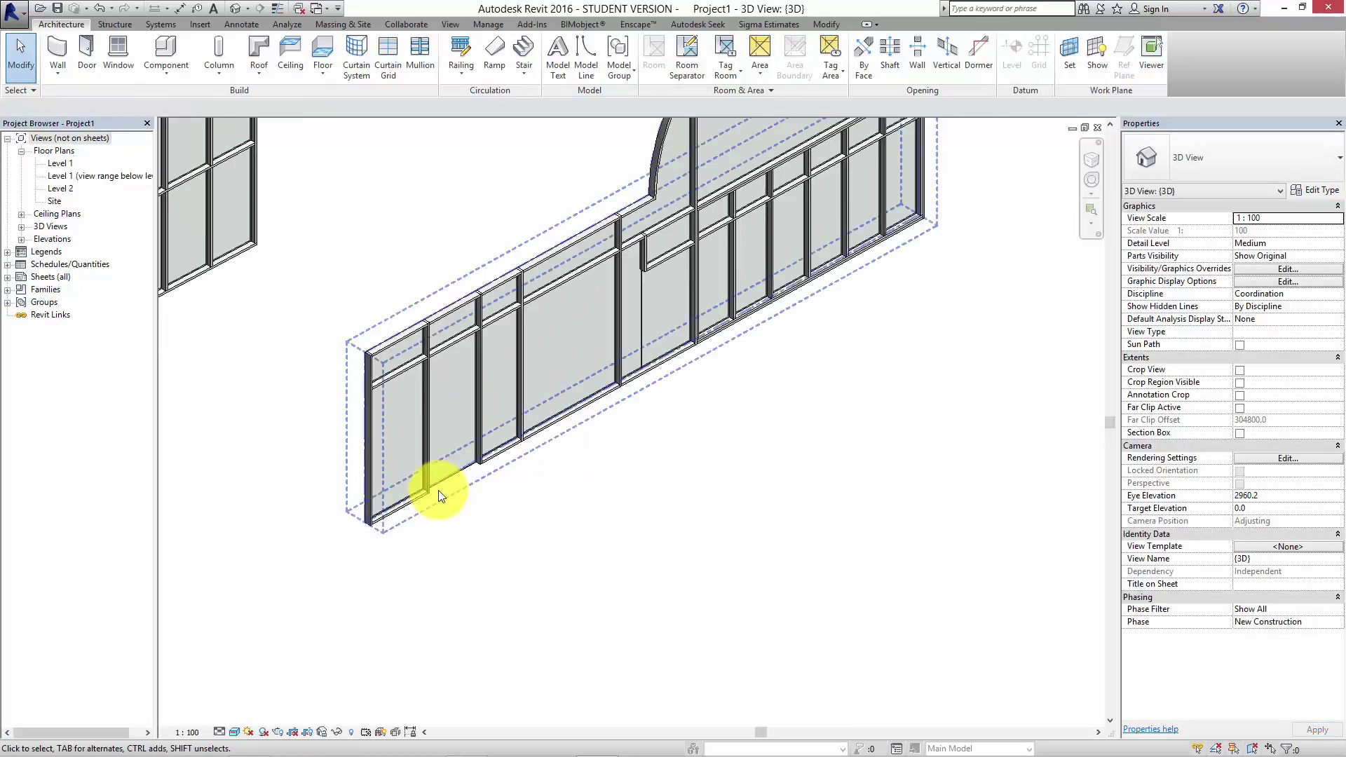
scroll(440, 495, up, 4)
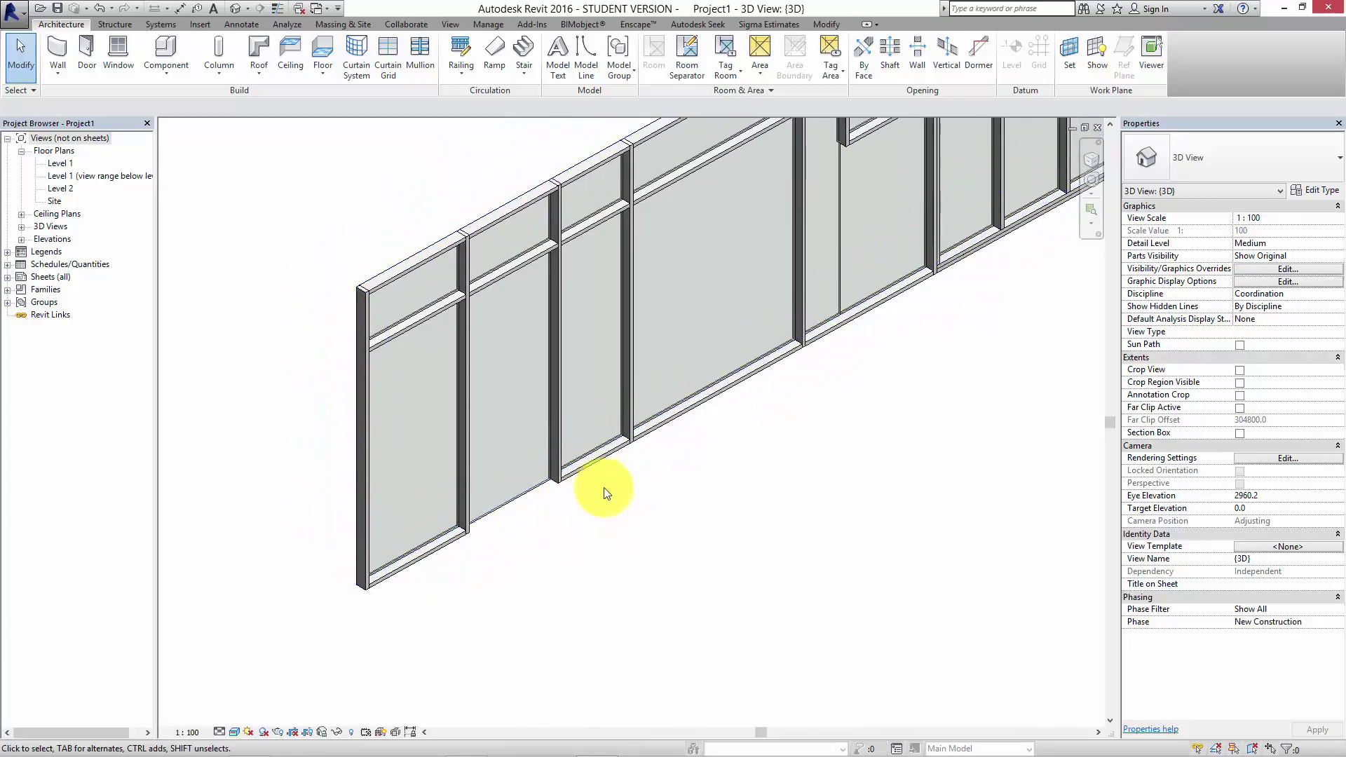
scroll(511, 491, up, 3)
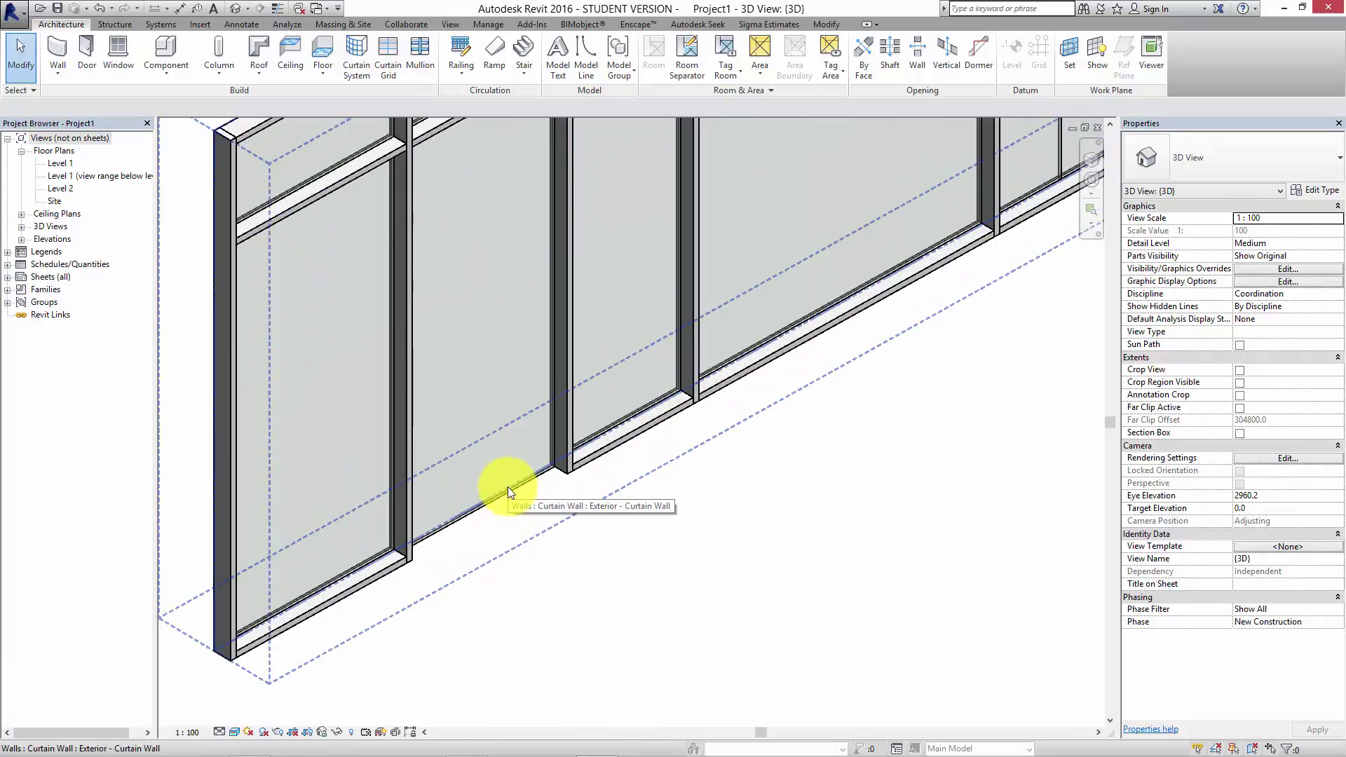
- Change the full-height glazing panel in the second bay from the curtain wall's near end to the Panel test type
key(Tab)
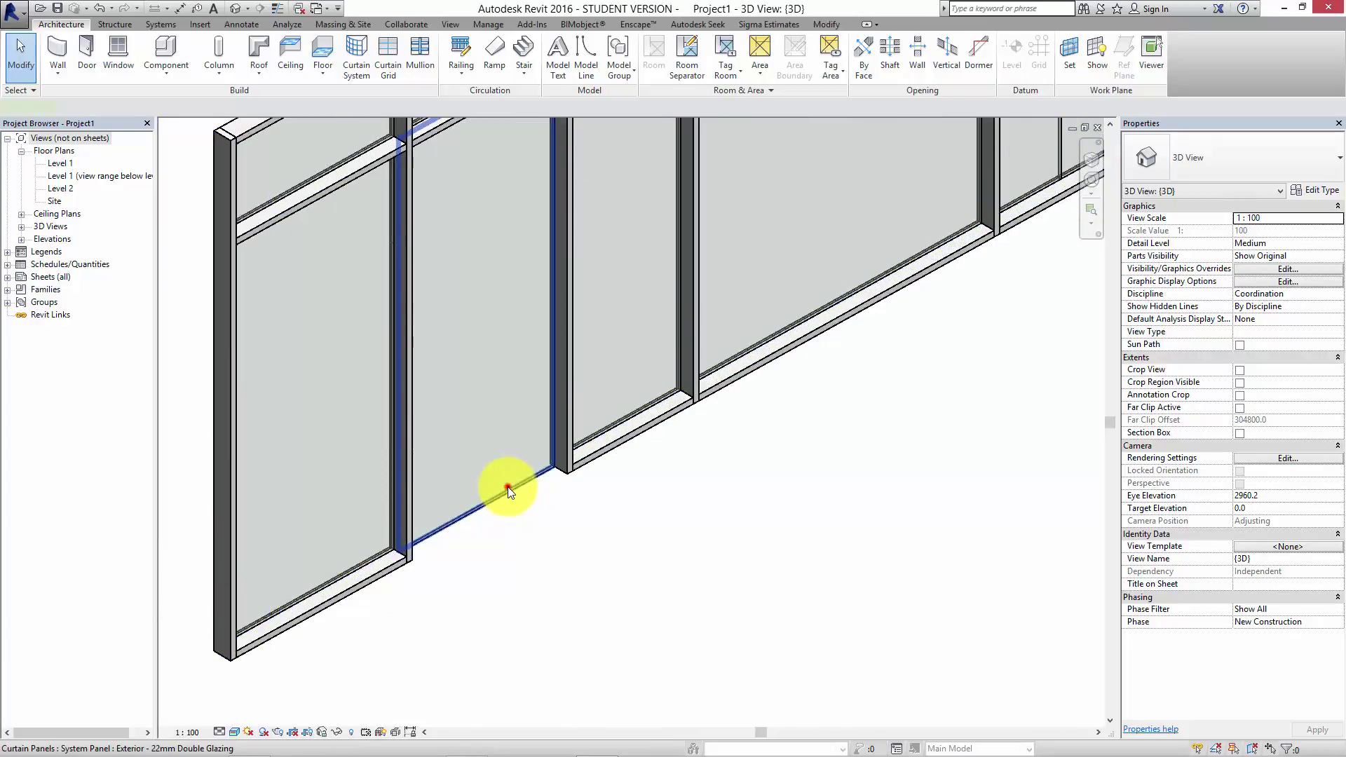
click(507, 486)
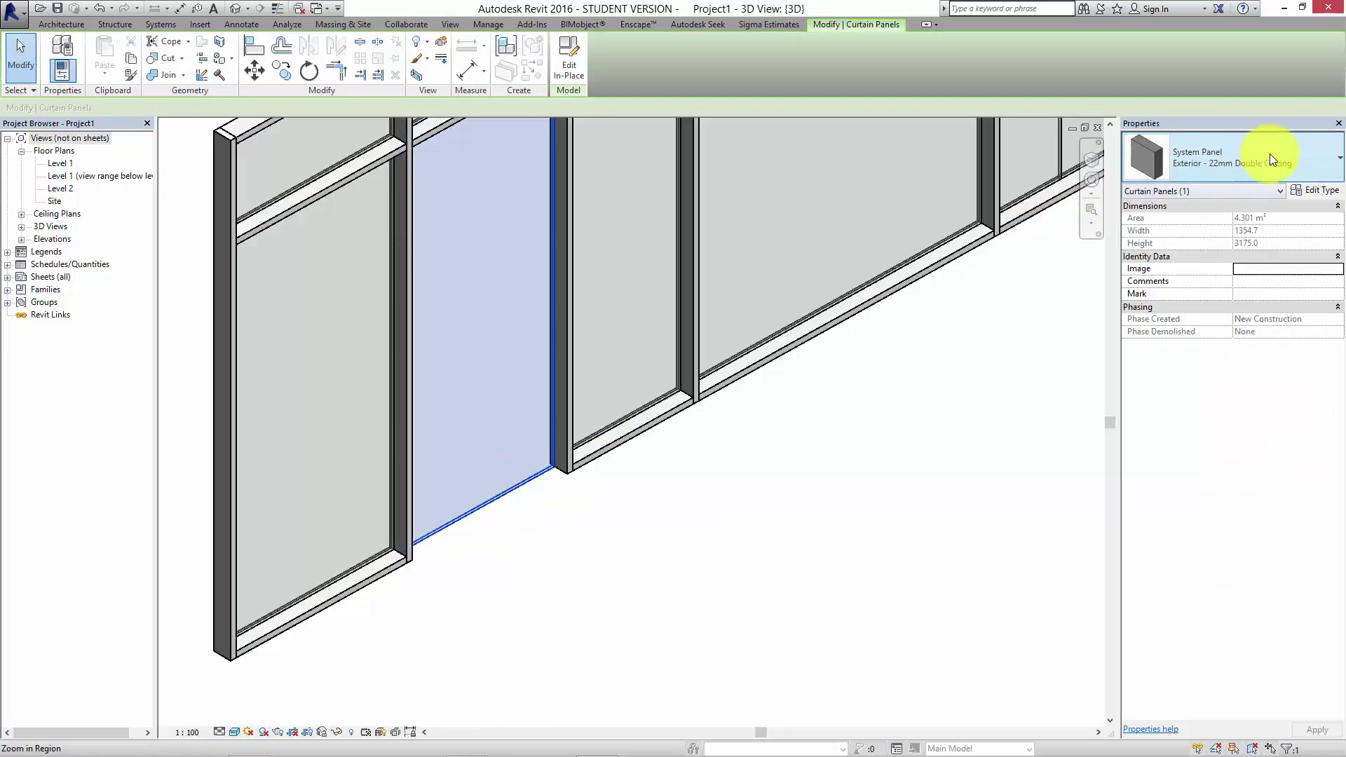
click(1305, 158)
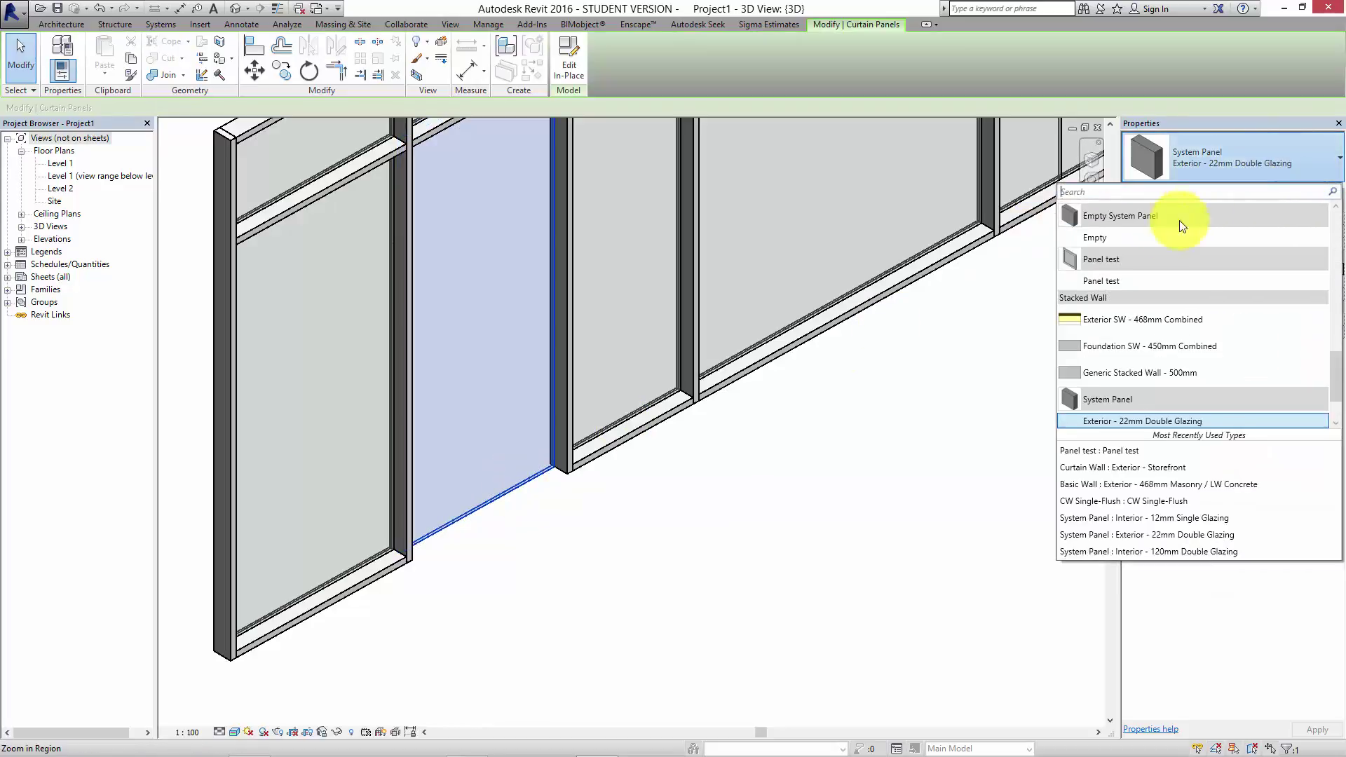
click(1126, 283)
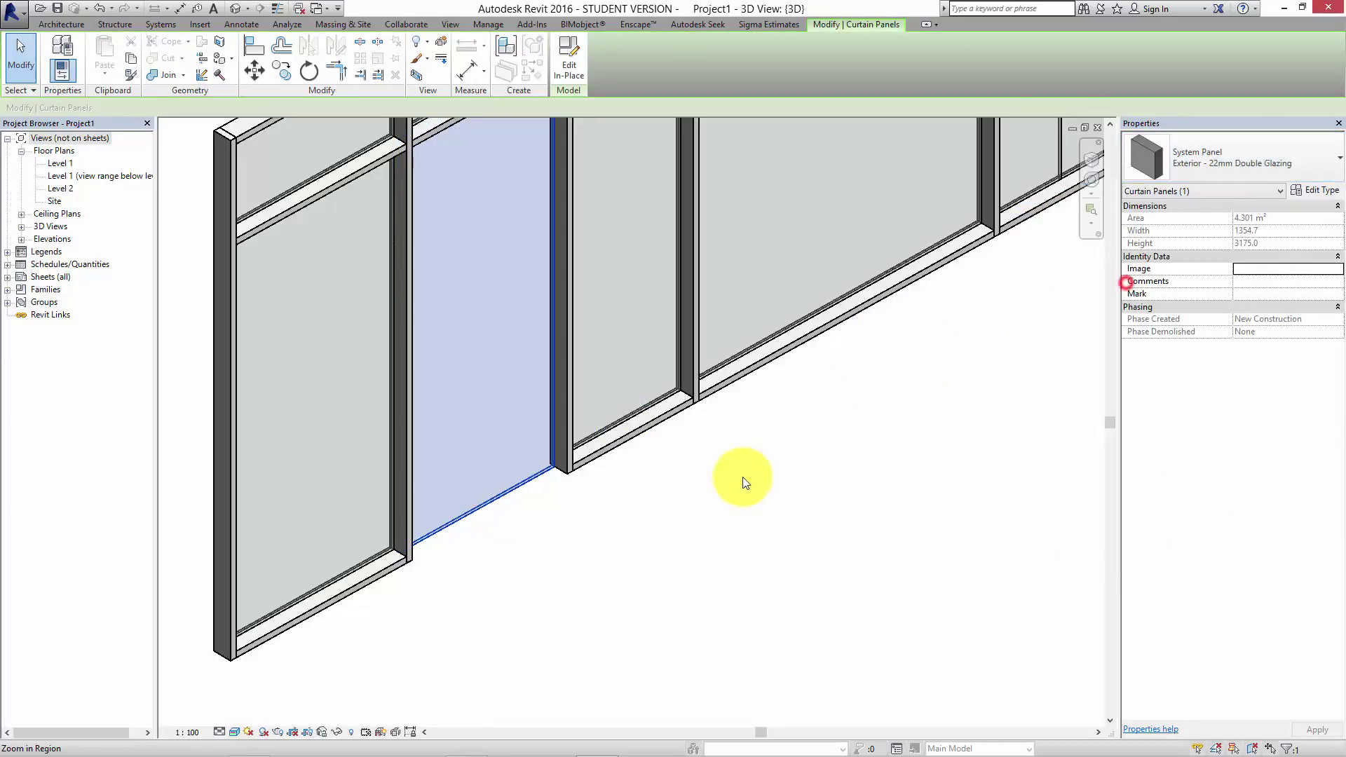
click(754, 501)
middle_drag(755, 501, 785, 556)
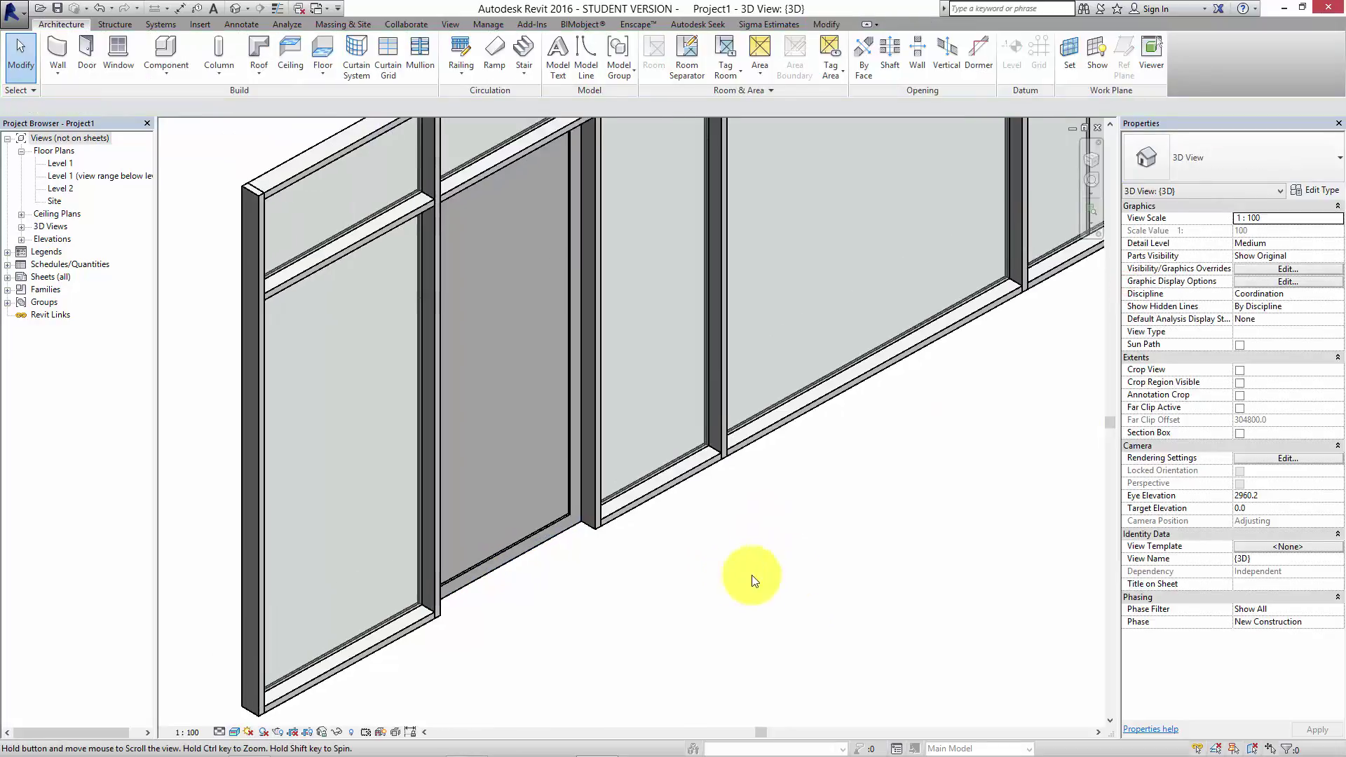
middle_drag(689, 579, 708, 613)
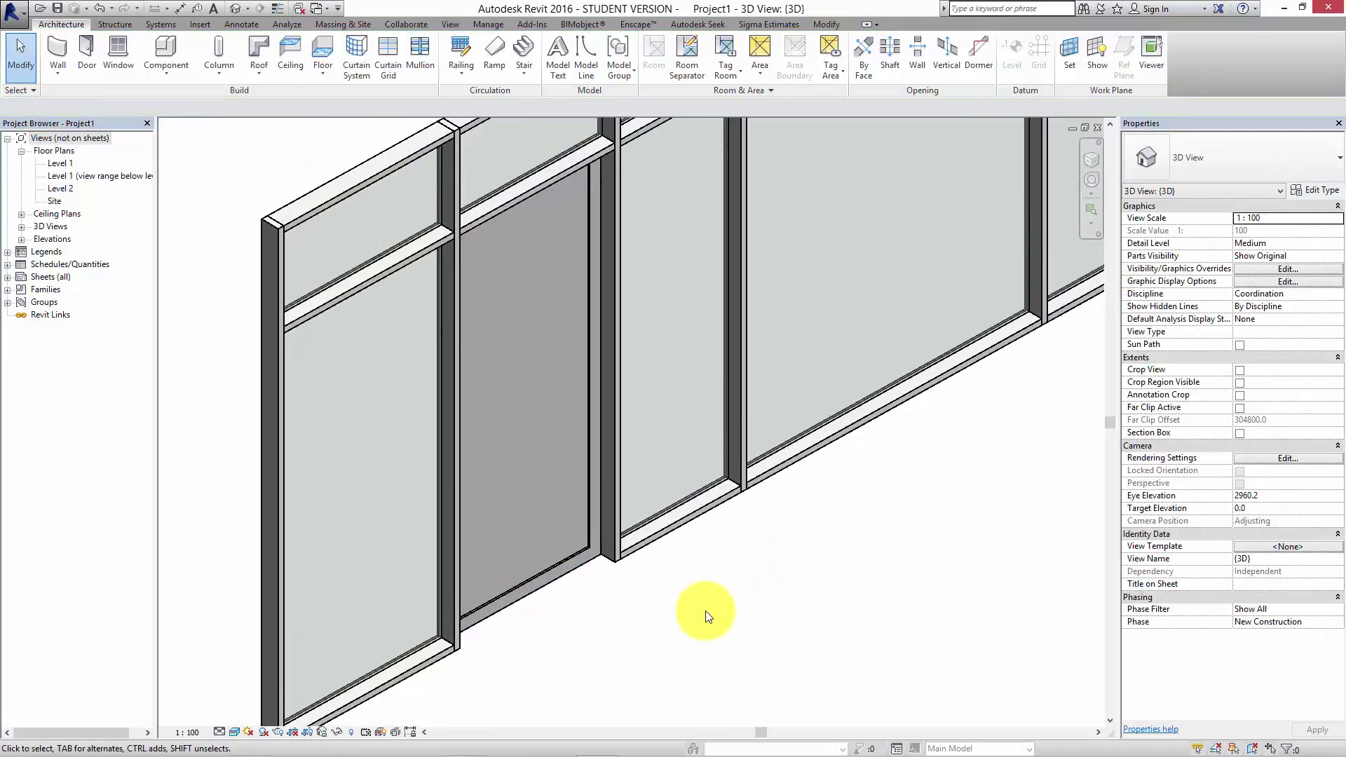
- Set the Panel test type's Frame Material to Wood (Oak) from the Autodesk Materials library, using its render appearance for shading
key(Tab)
click(570, 562)
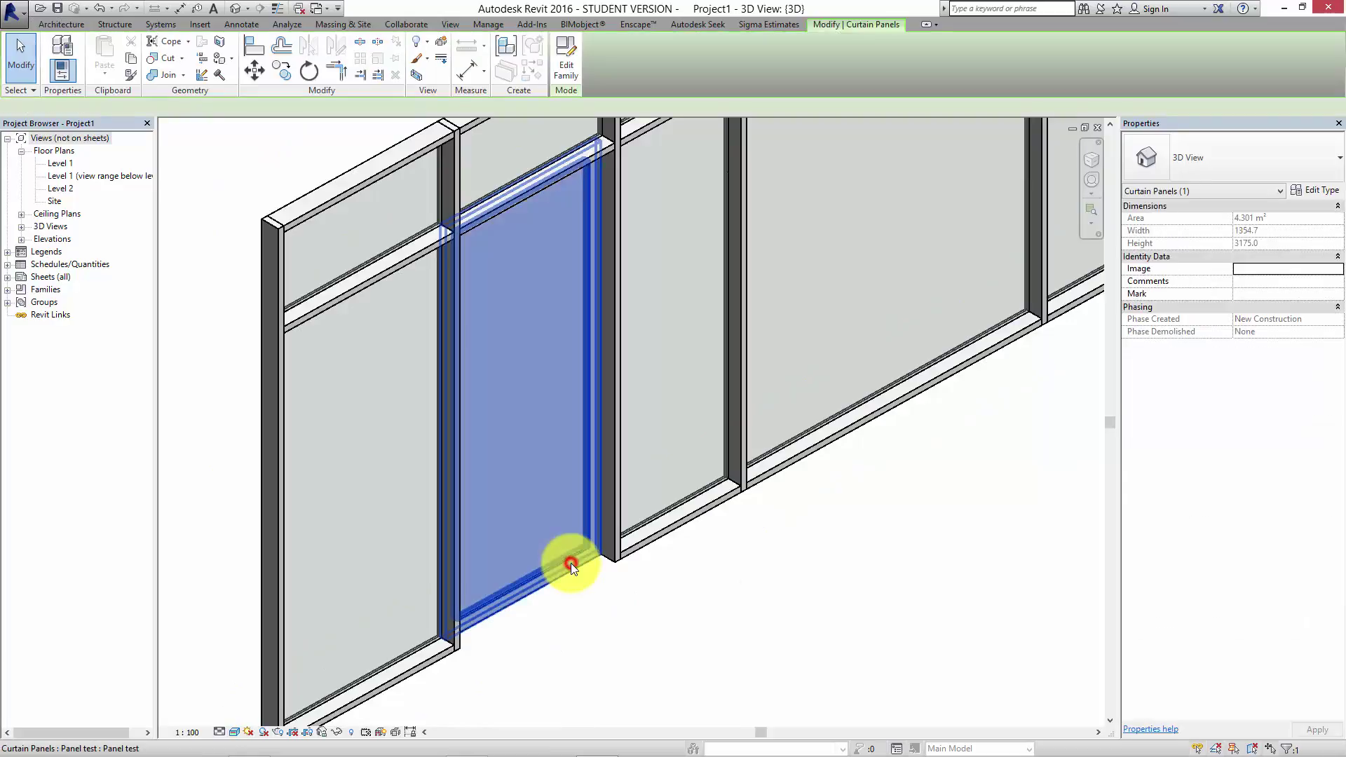
click(1315, 190)
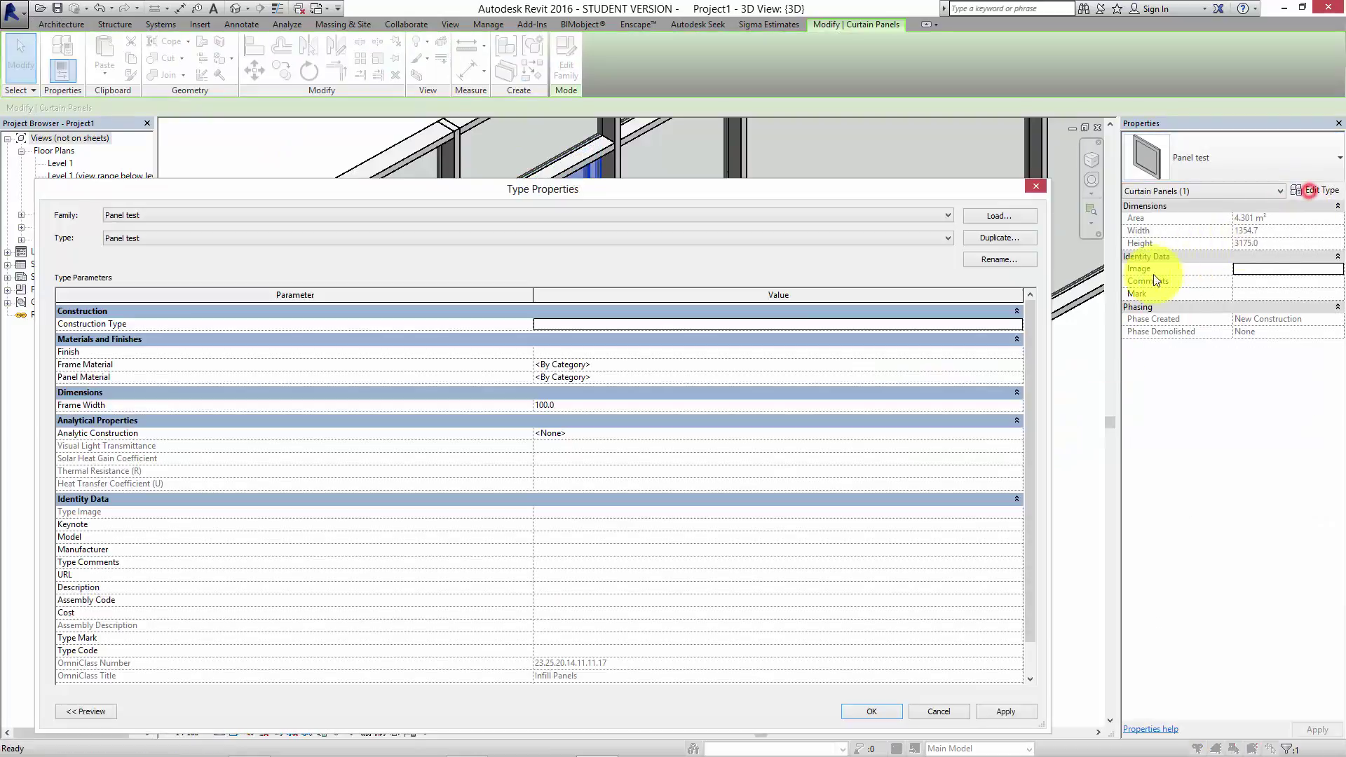
click(599, 366)
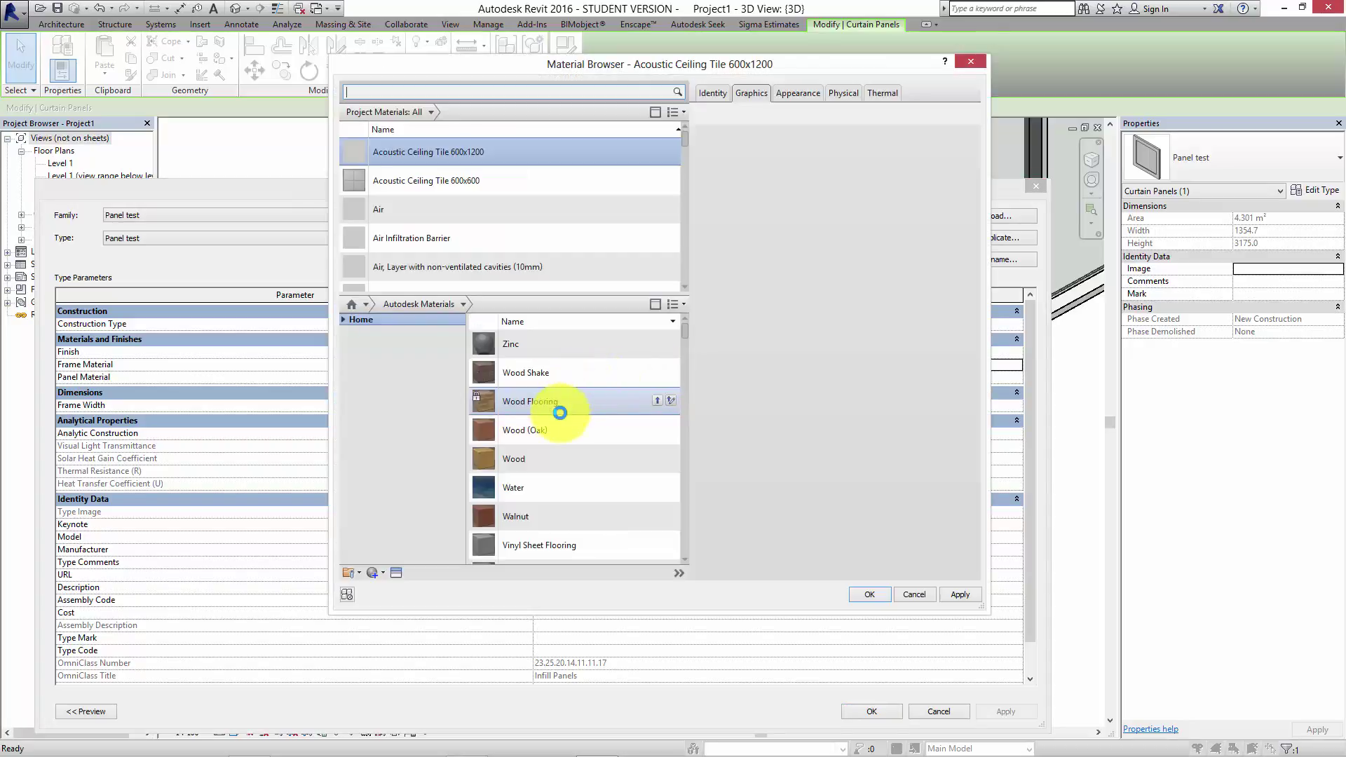
click(655, 429)
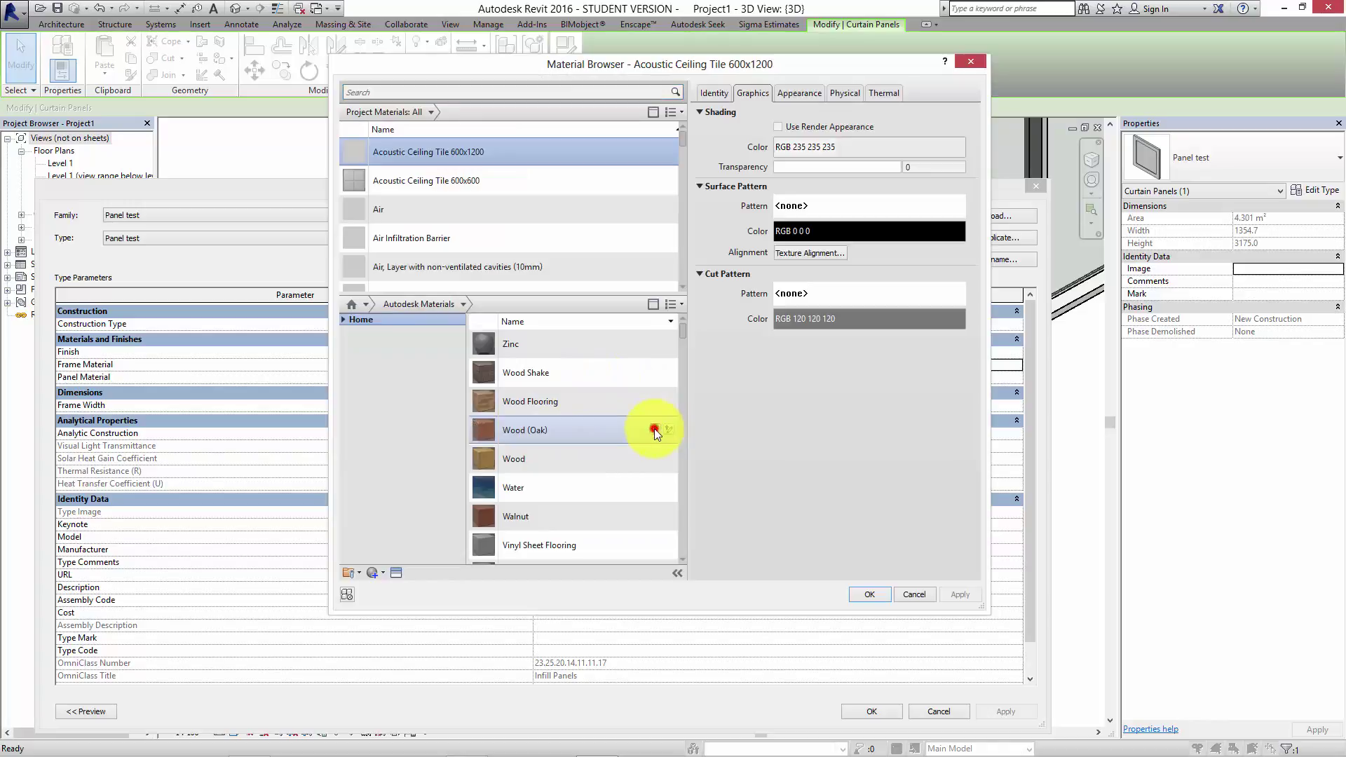
click(776, 128)
click(869, 594)
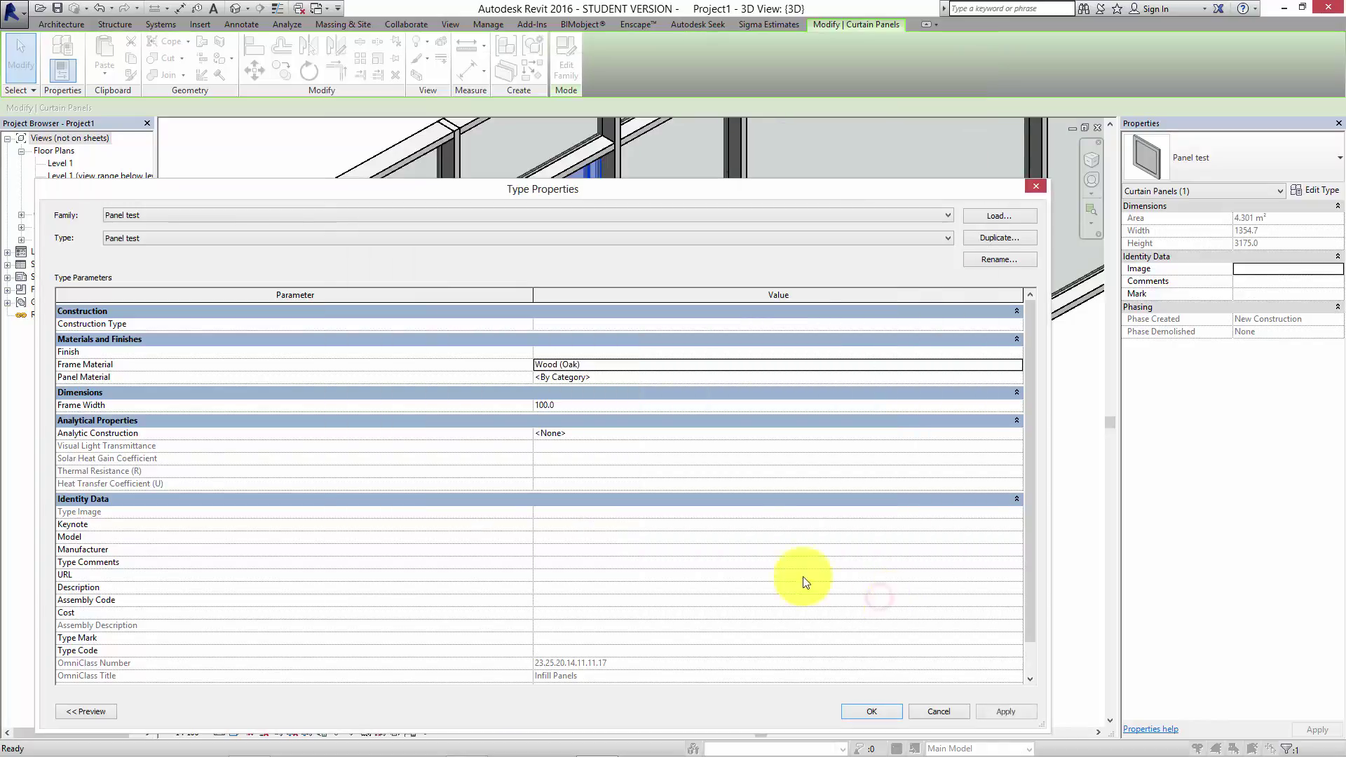
click(869, 712)
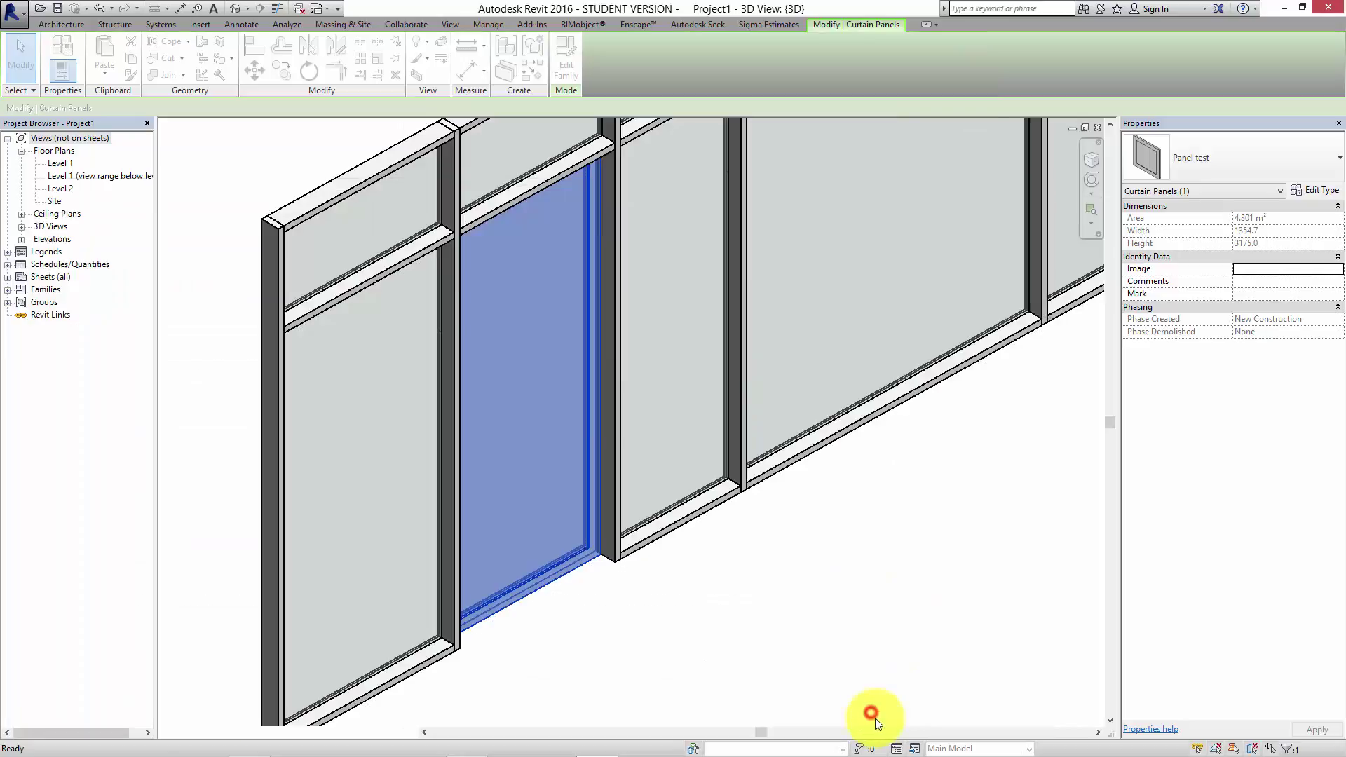
click(864, 641)
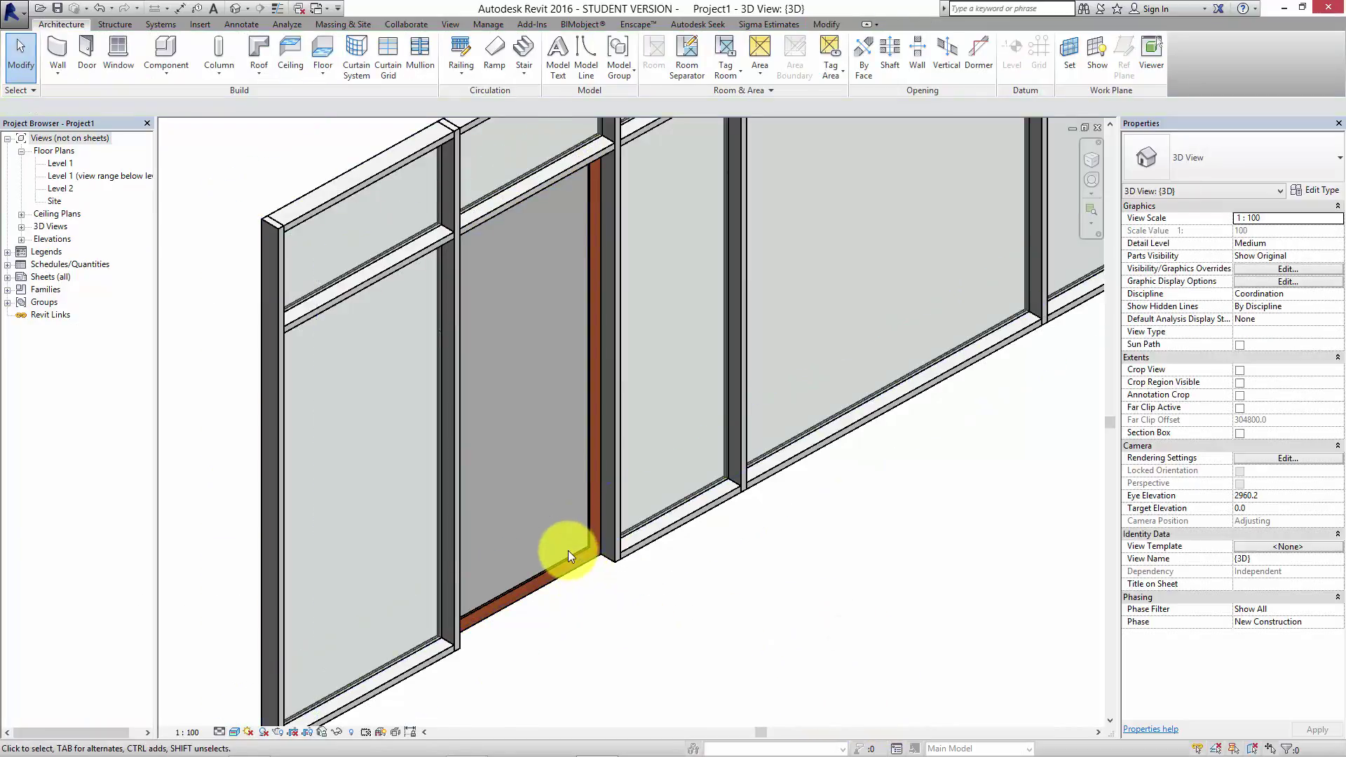
- Change the wide lower glazing panel in the fourth bay of the same curtain wall to the Panel test type
scroll(567, 552, down, 1)
middle_drag(843, 492, 811, 551)
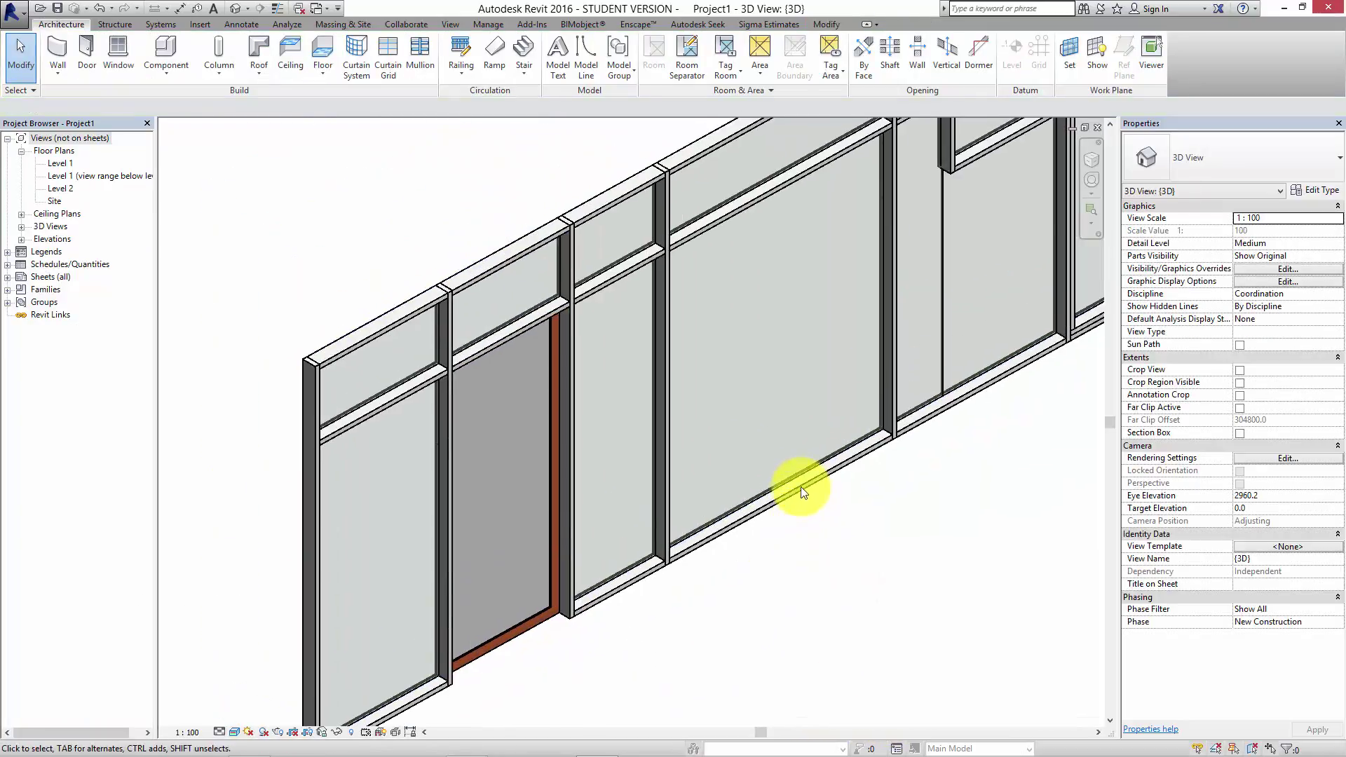
click(797, 474)
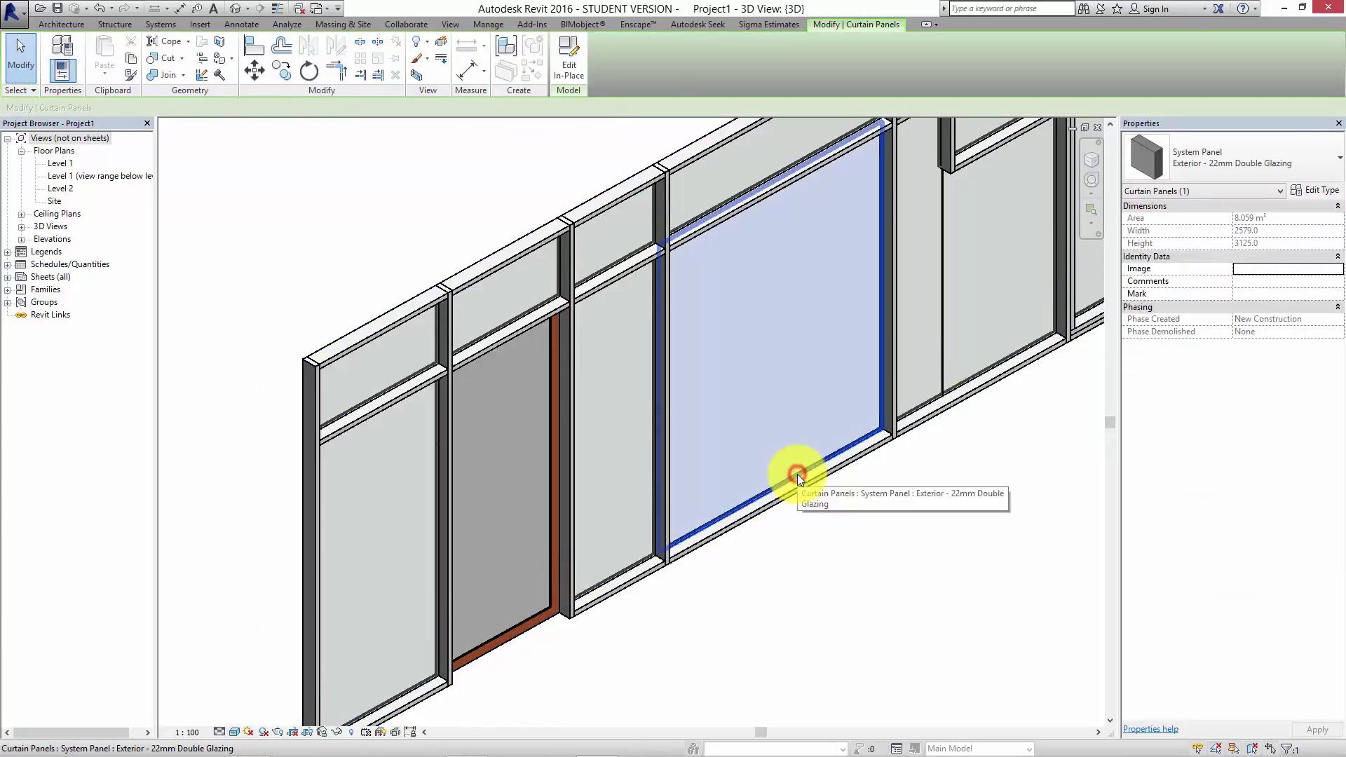
click(1325, 140)
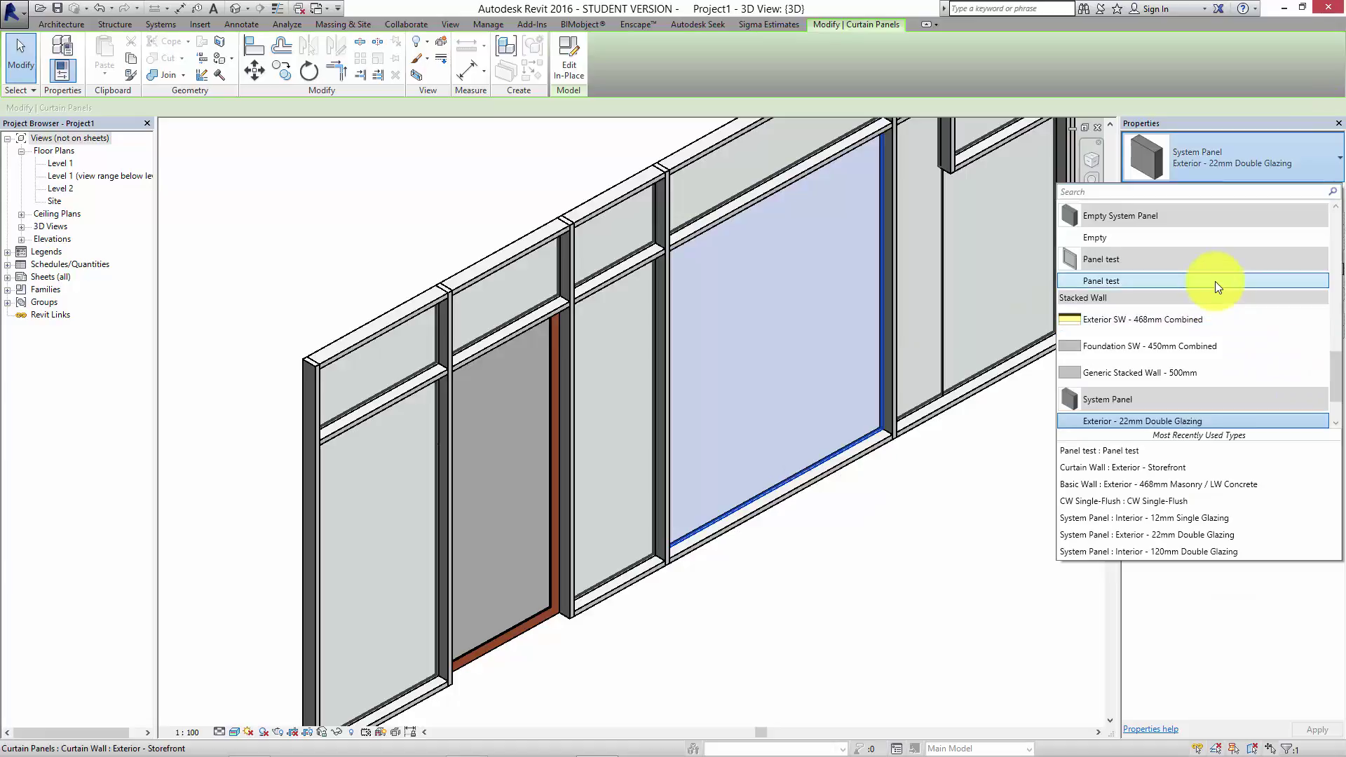
click(1214, 280)
click(925, 556)
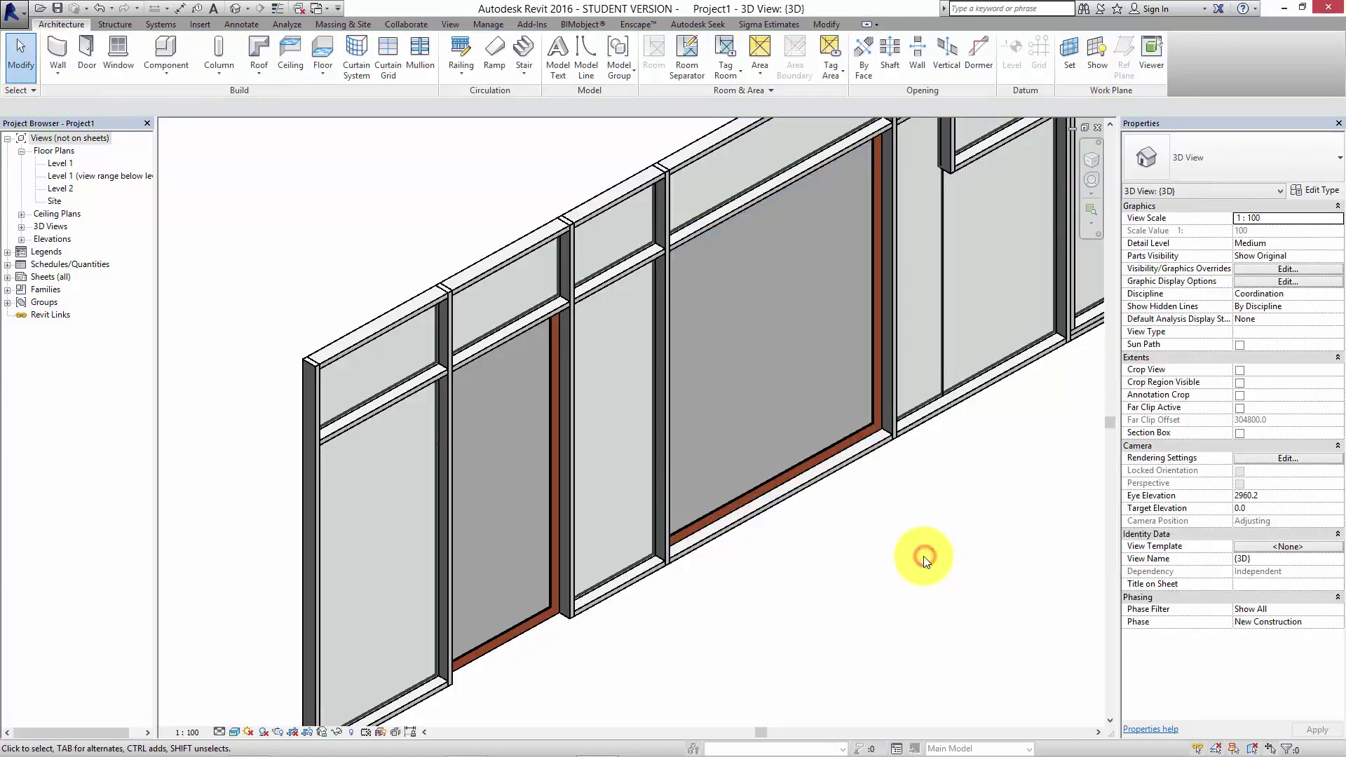
middle_drag(924, 557, 935, 597)
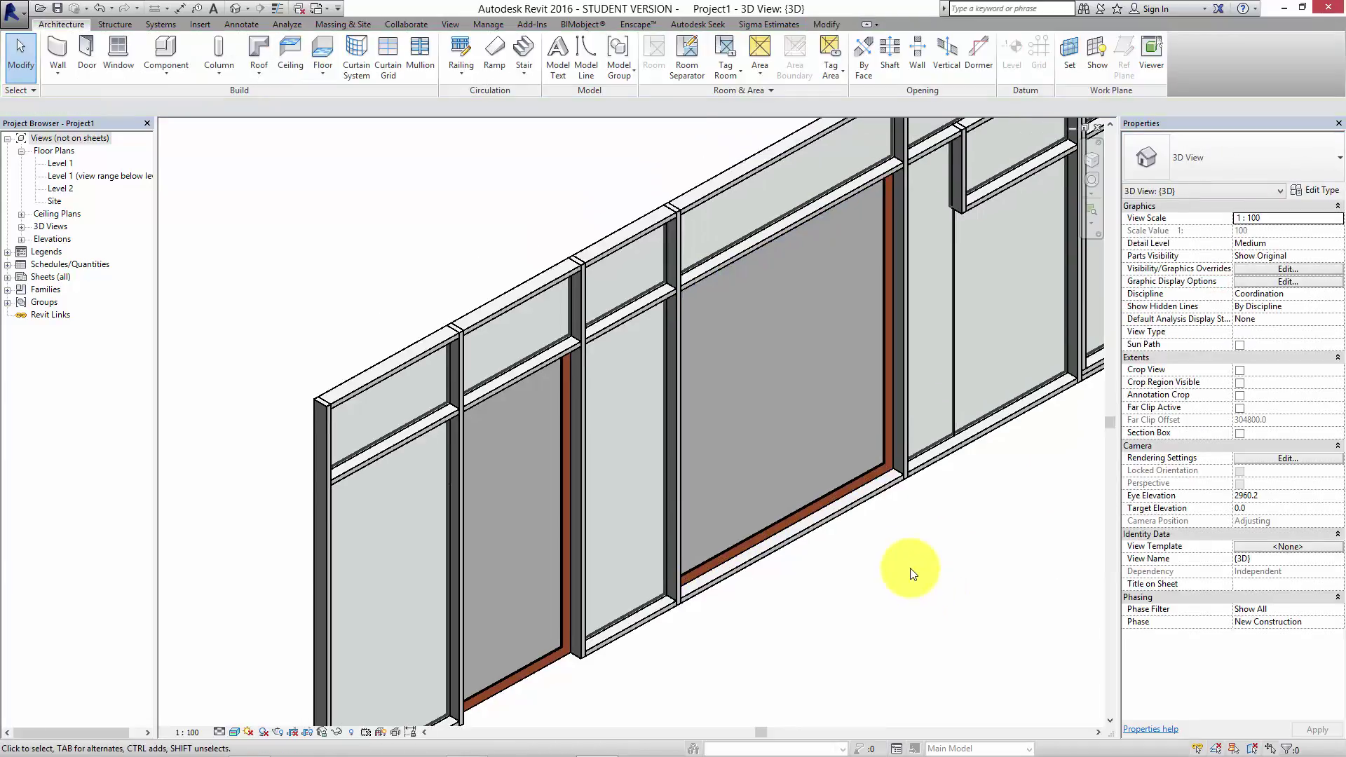
- Unpin a bottom-row glazing panel in the other, regularly gridded curtain wall and change it to the Panel test type
middle_drag(723, 387, 716, 350)
scroll(706, 354, down, 3)
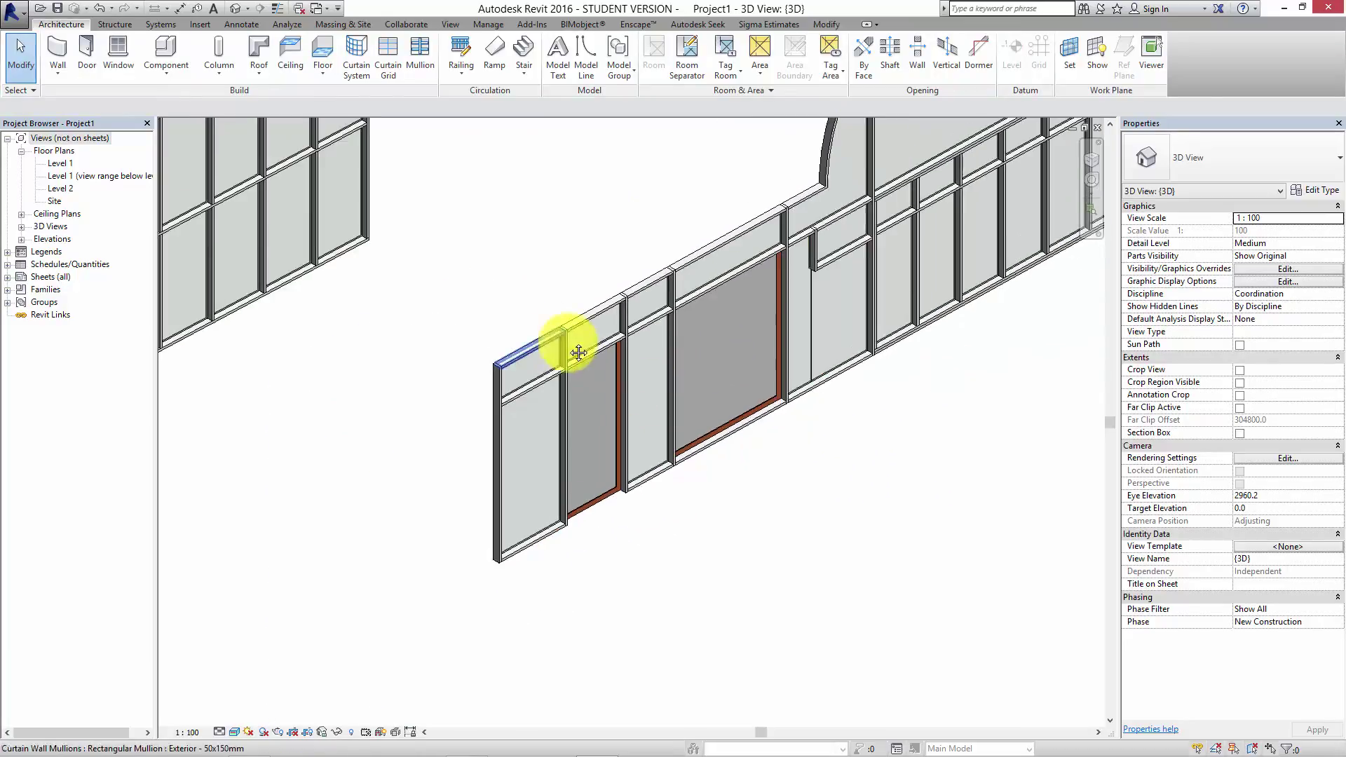
middle_drag(568, 344, 774, 452)
scroll(342, 292, up, 4)
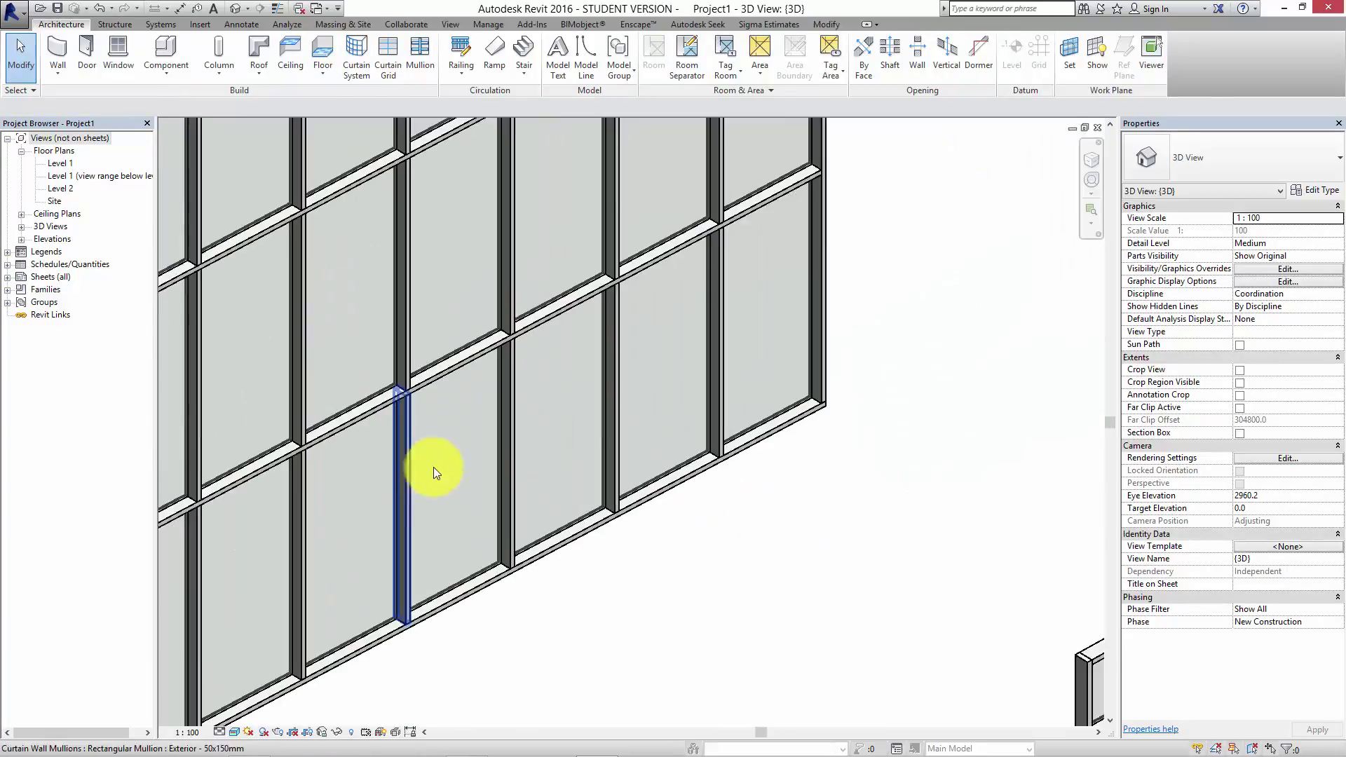
key(Tab)
click(461, 580)
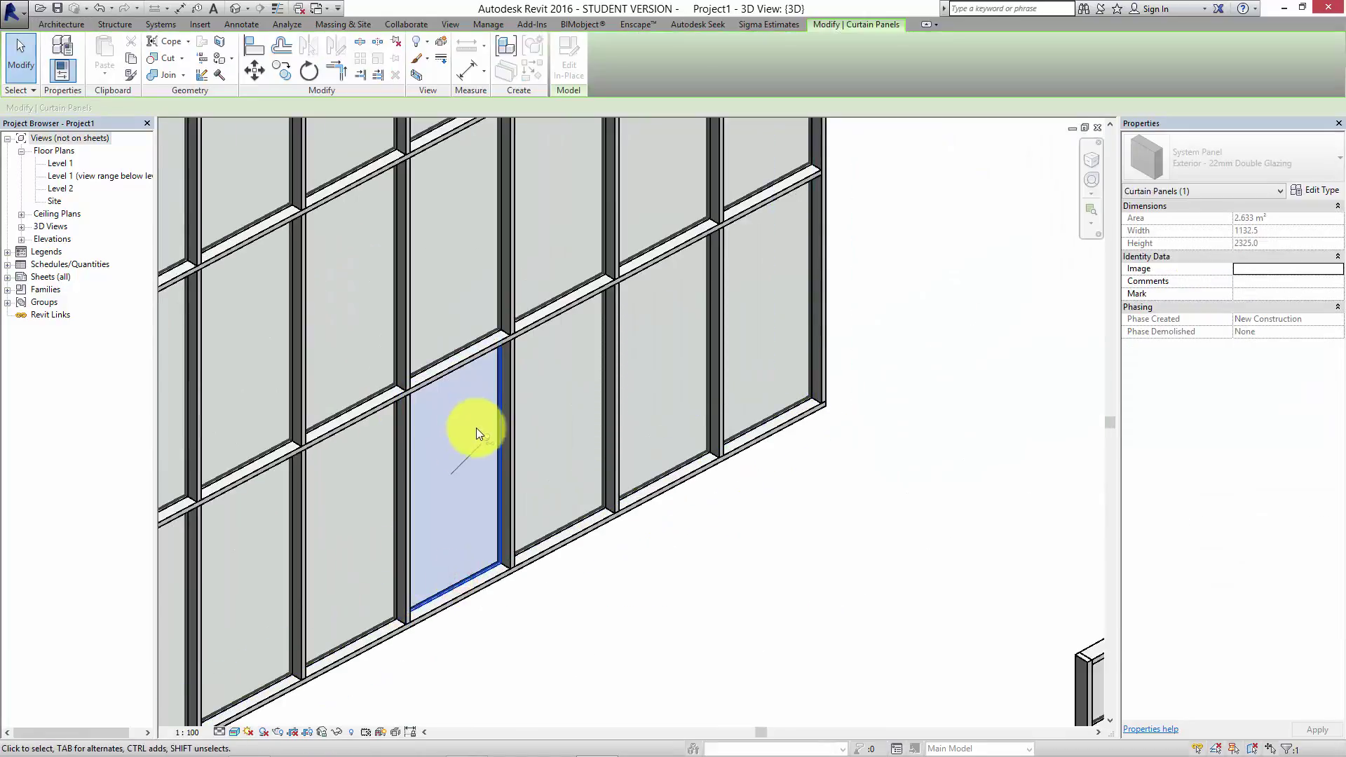
click(489, 439)
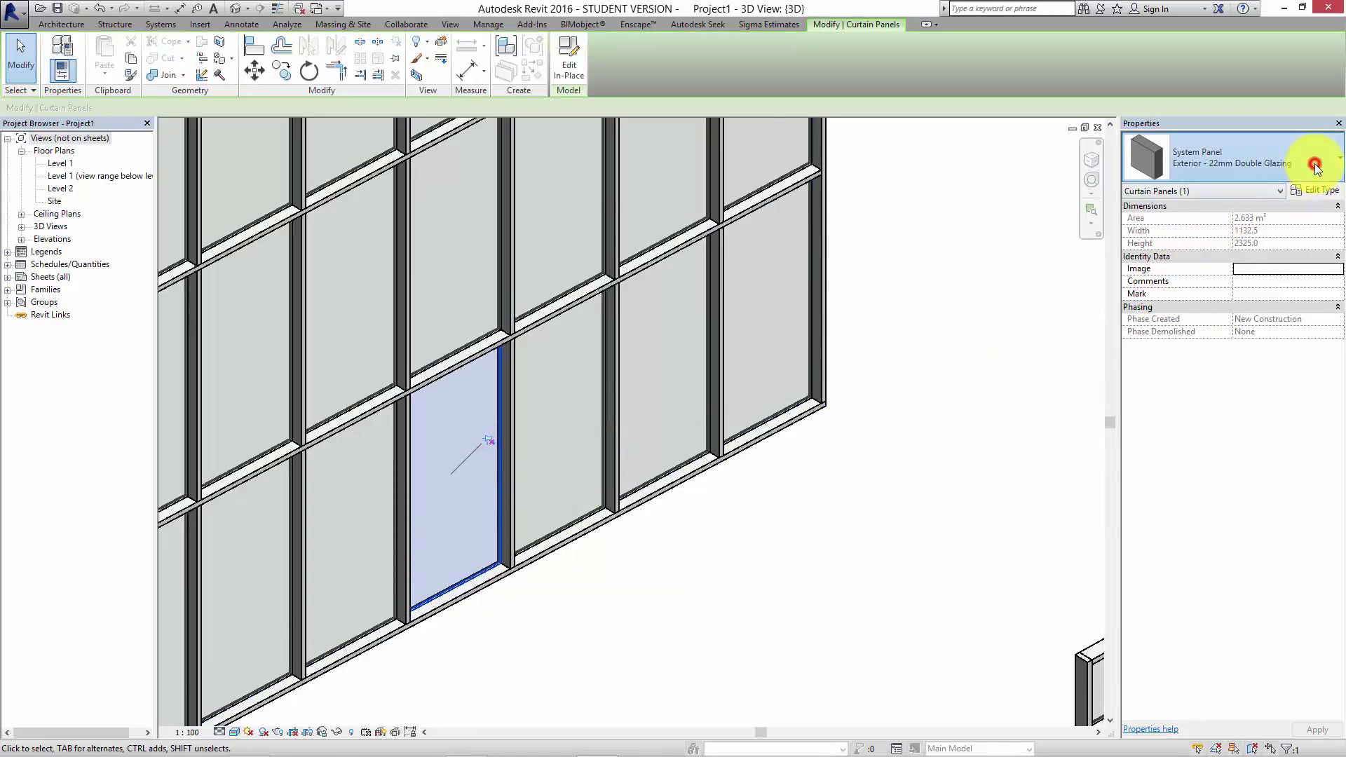
click(1317, 167)
click(1182, 286)
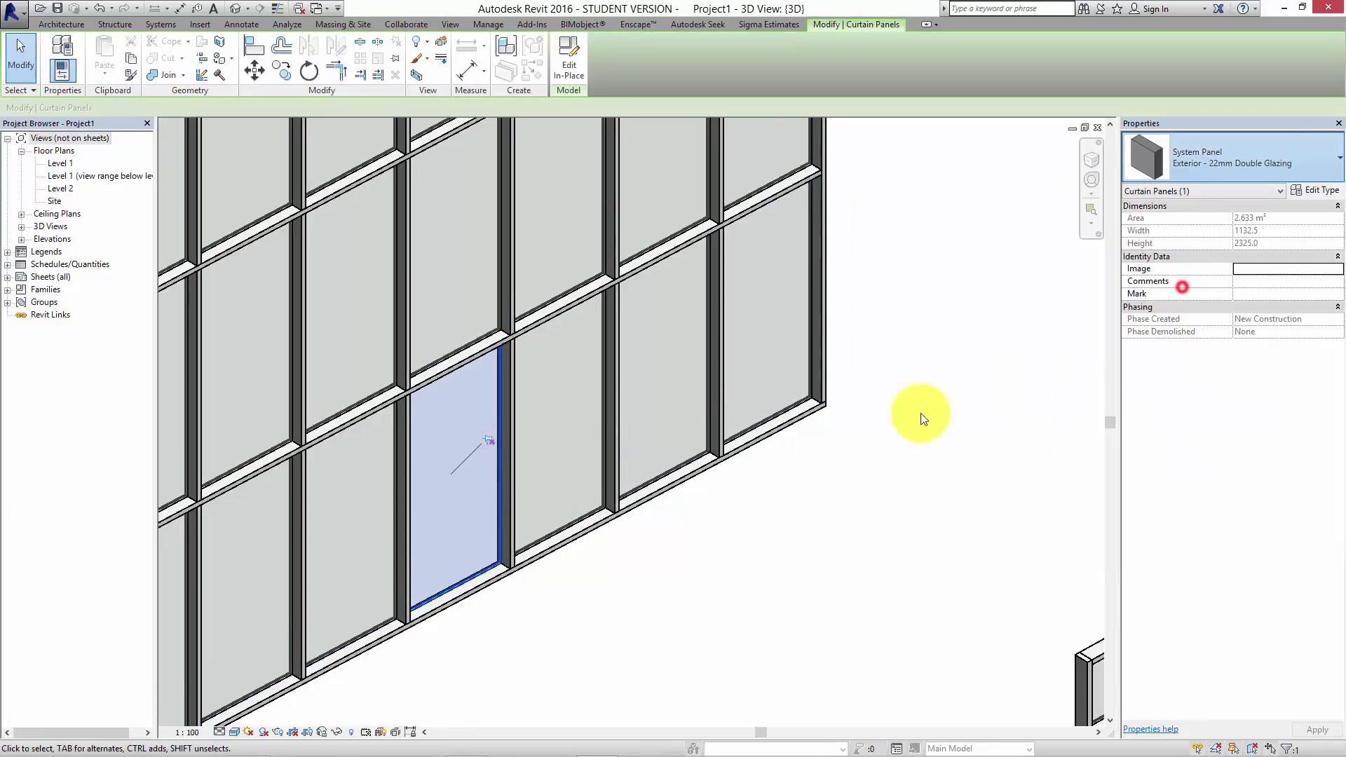
click(828, 552)
- Examine how the two Panel test panels and their oak frames fit between the mullions of the first curtain wall
scroll(829, 545, down, 2)
middle_drag(830, 544, 535, 465)
scroll(757, 529, up, 4)
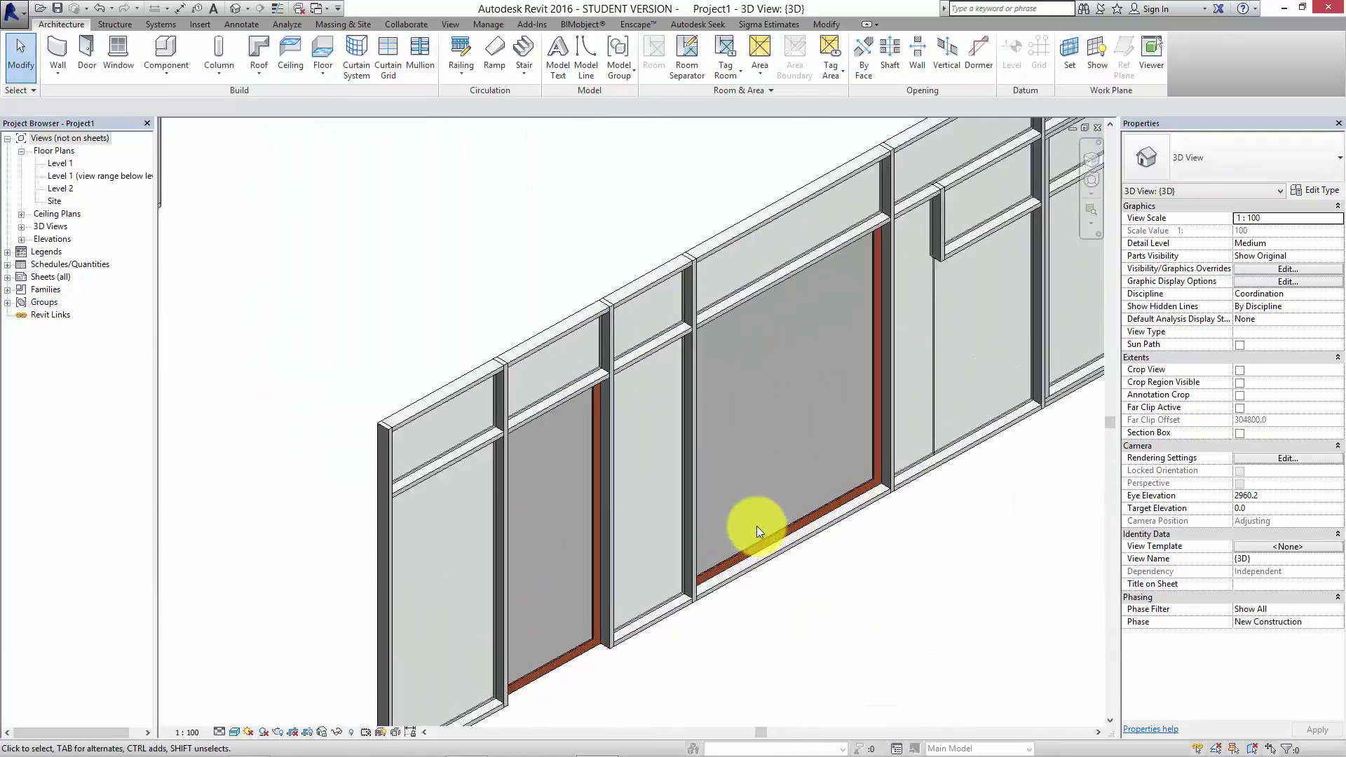
middle_drag(871, 637, 888, 603)
mouse_move(855, 750)
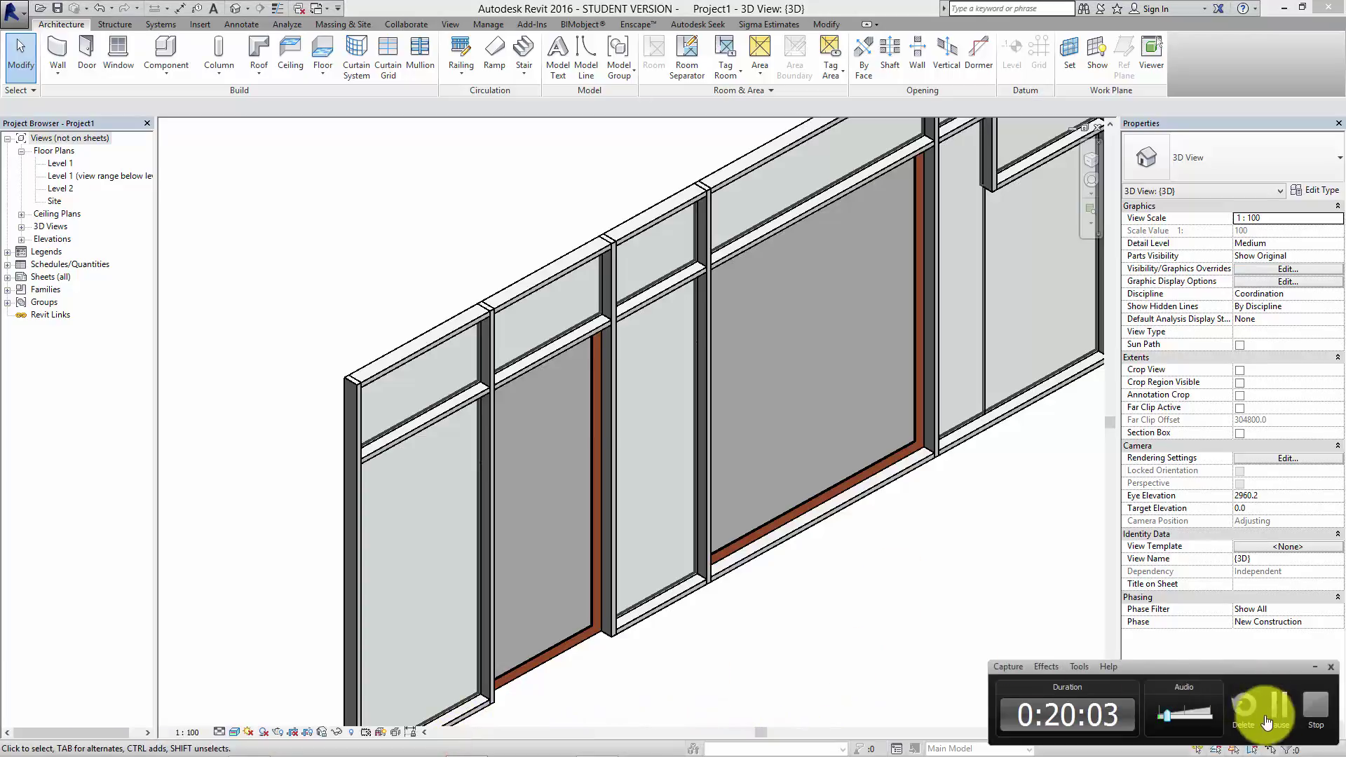
scroll(869, 659, down, 3)
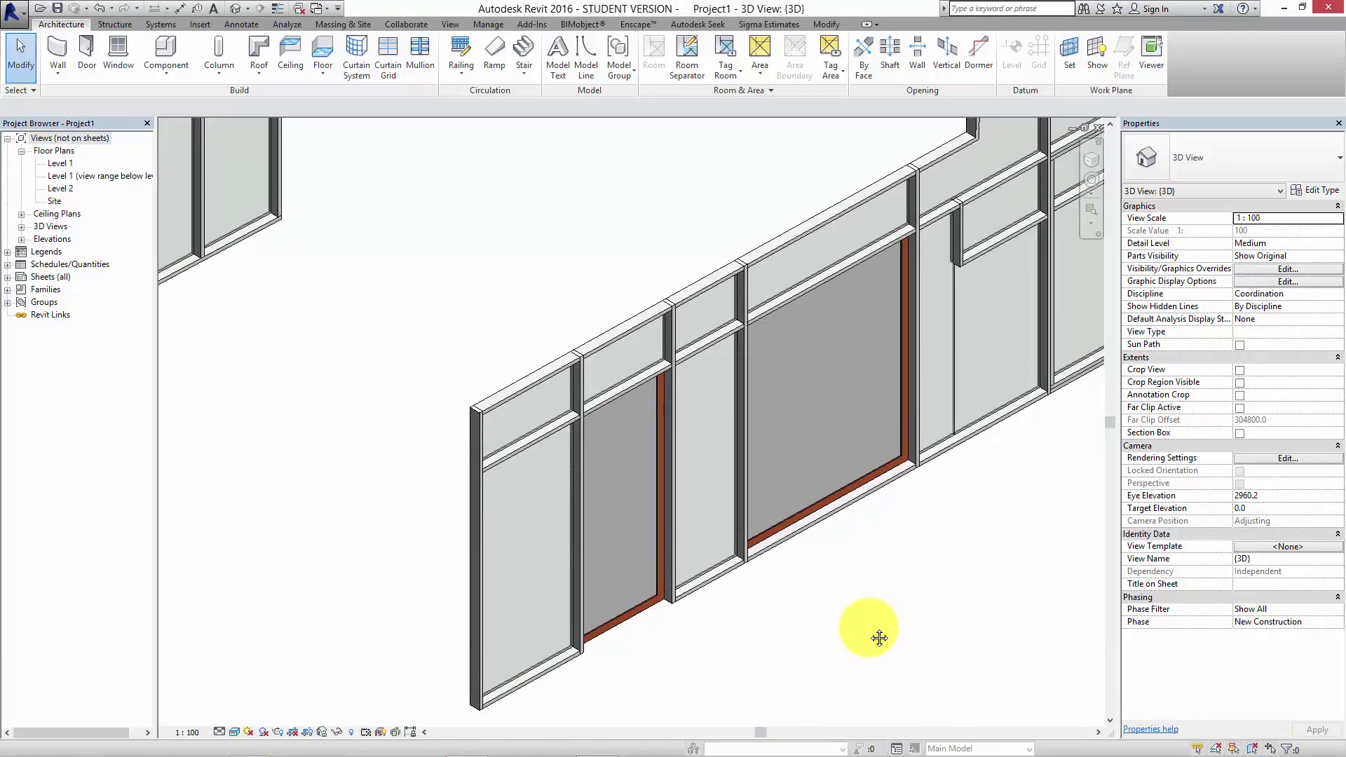
middle_drag(877, 630, 858, 646)
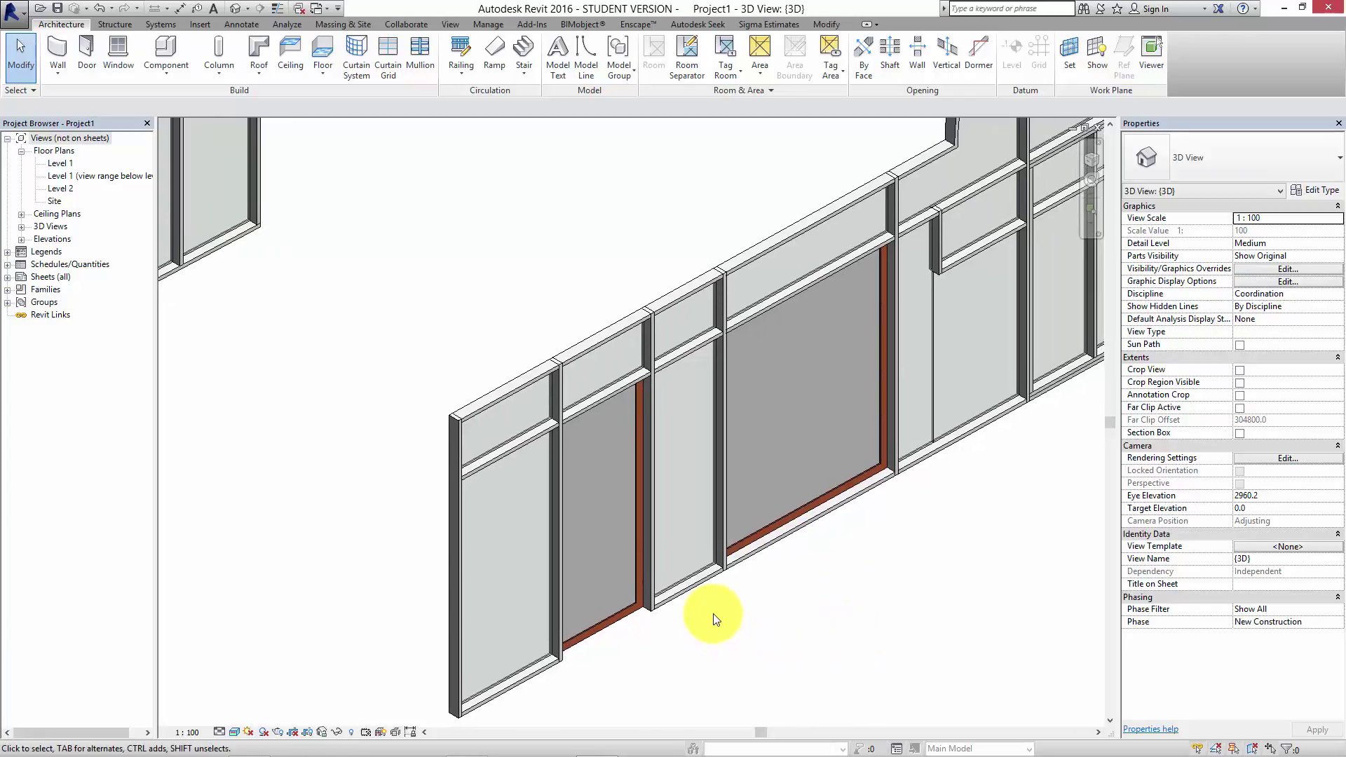
scroll(612, 619, up, 2)
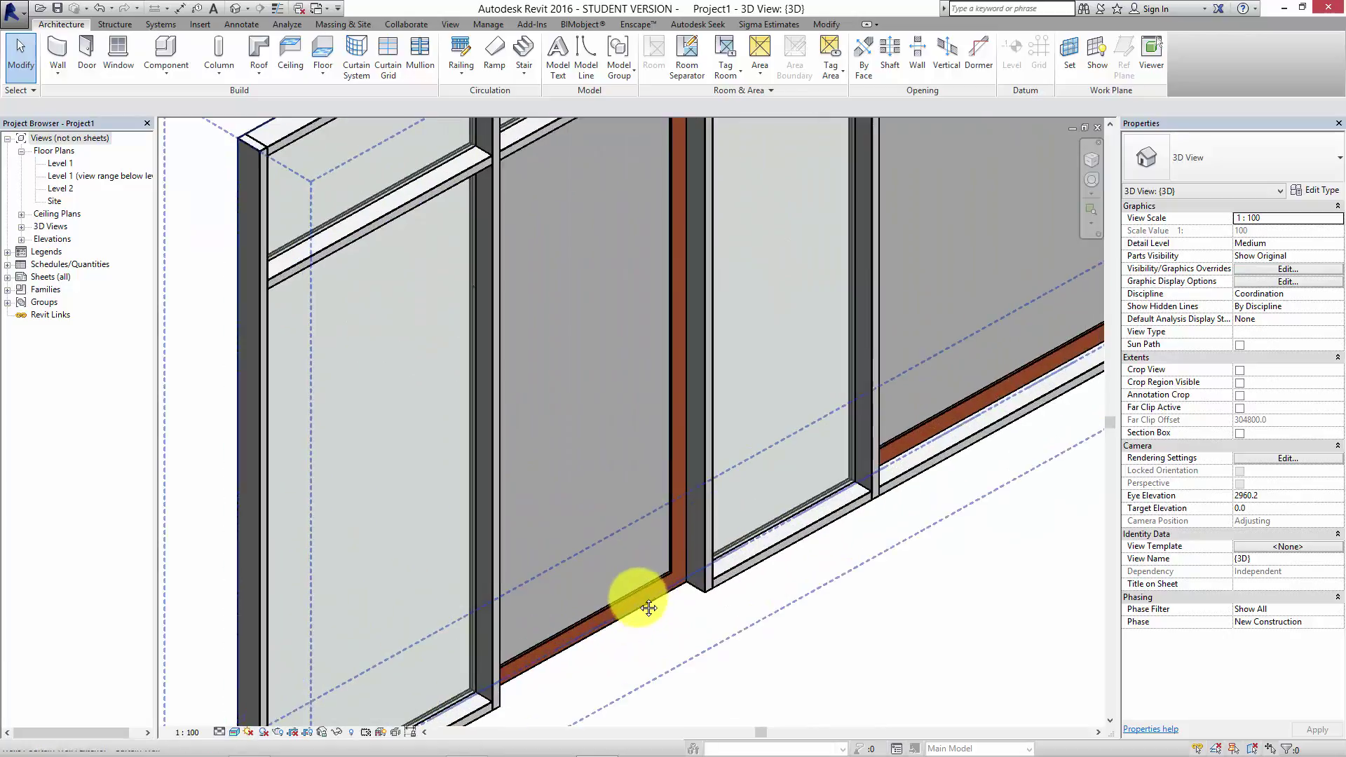
scroll(675, 634, down, 2)
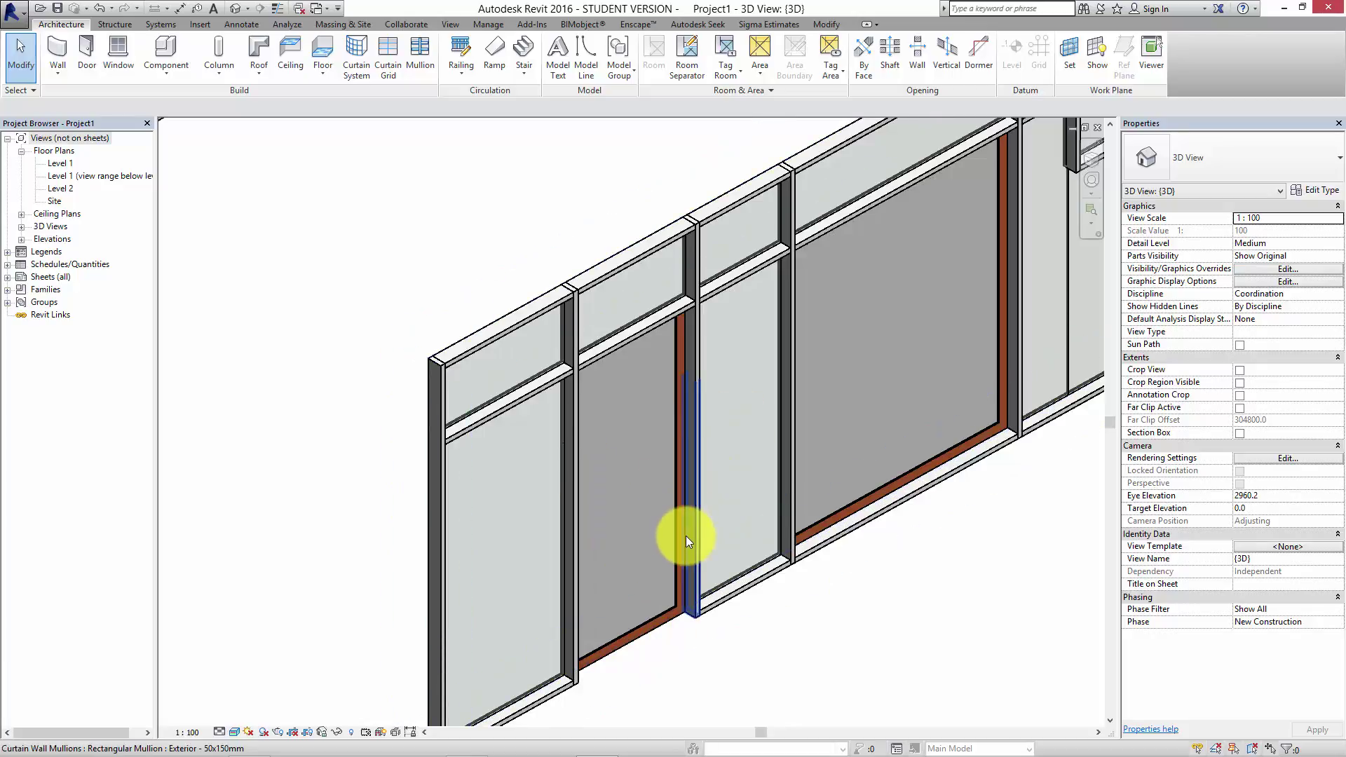
middle_drag(784, 664, 785, 627)
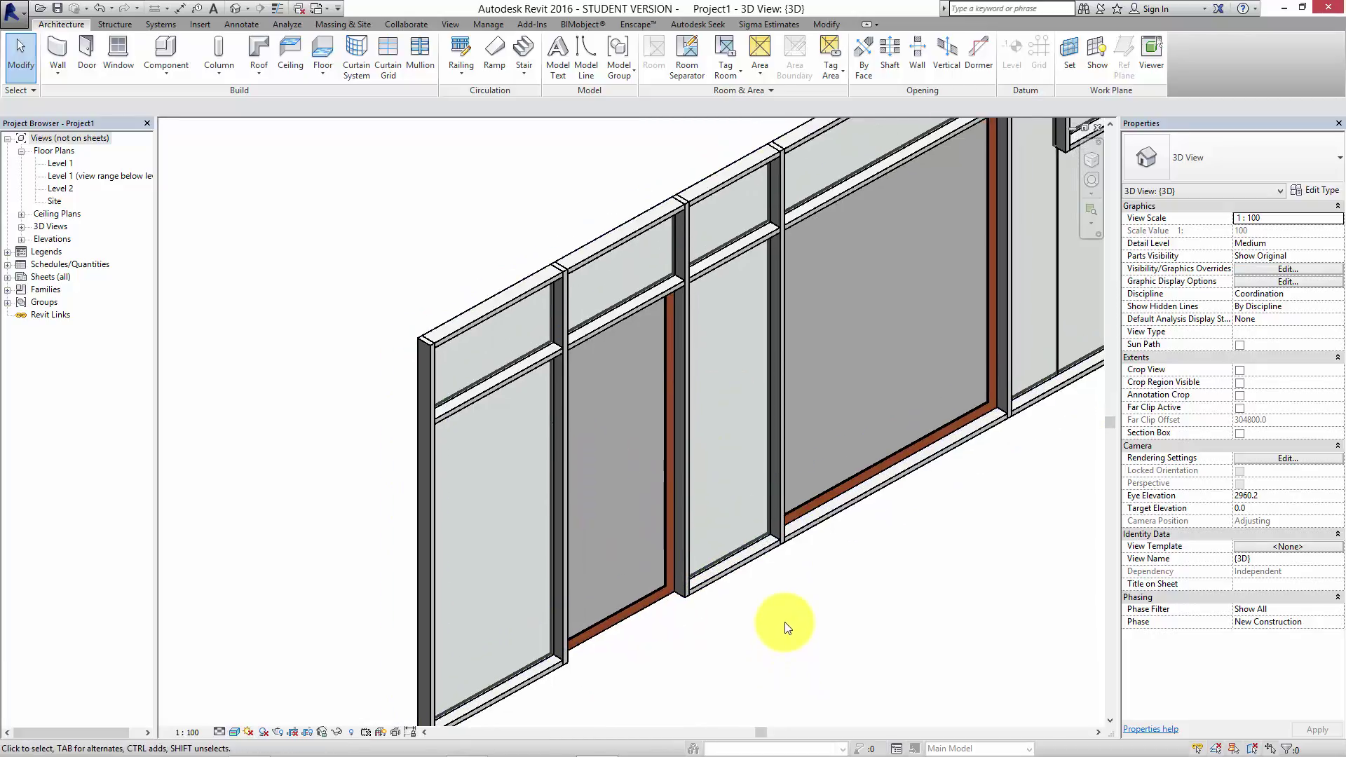
scroll(743, 616, down, 1)
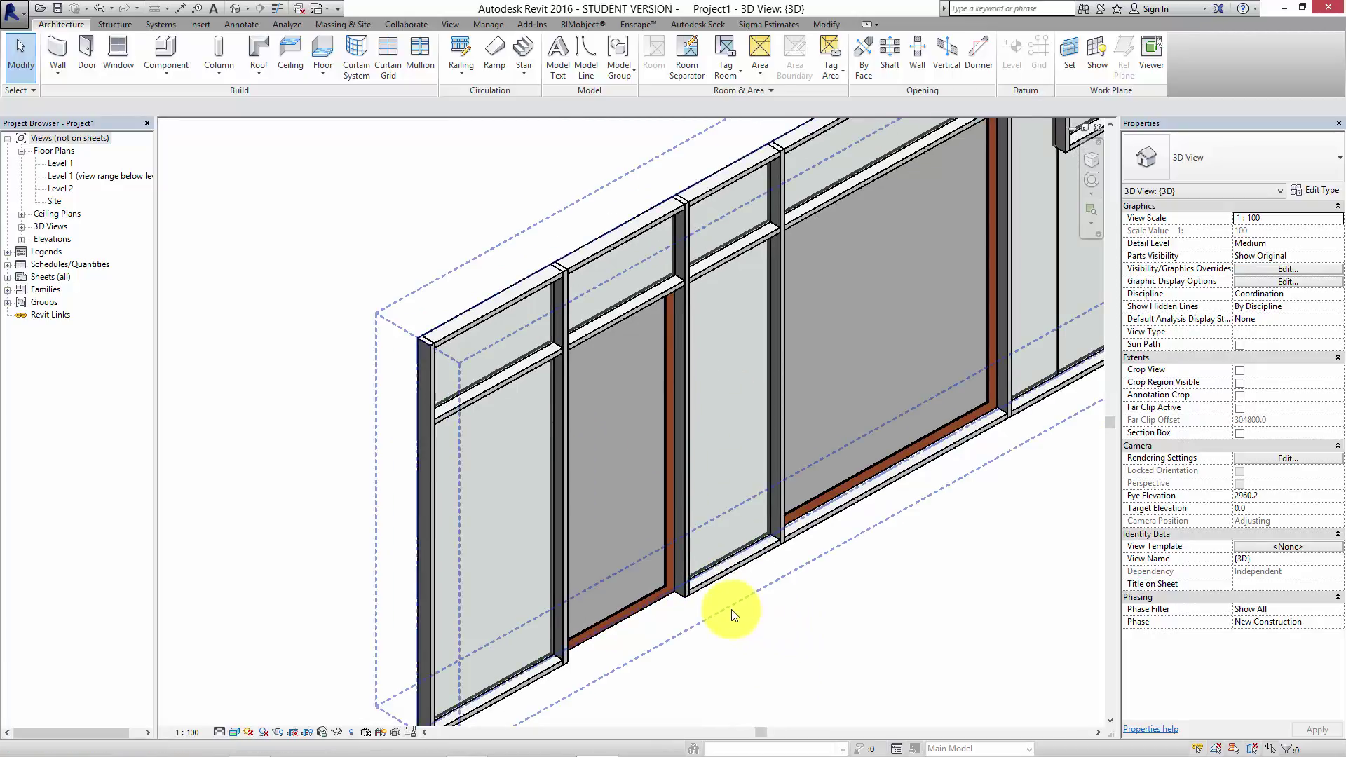
scroll(668, 577, up, 1)
scroll(762, 625, down, 1)
middle_drag(764, 628, 694, 631)
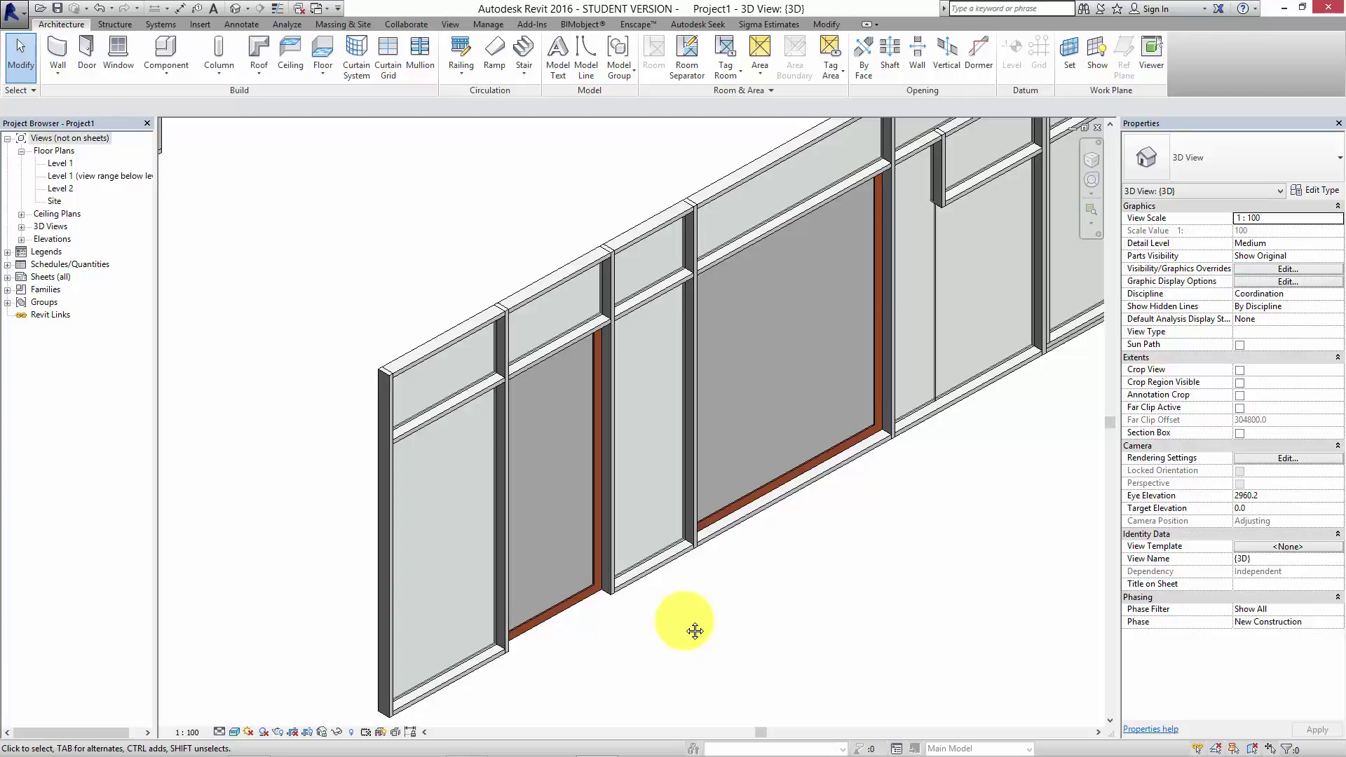
- Create a new family from the Metric Generic Model face based.rft template
click(15, 15)
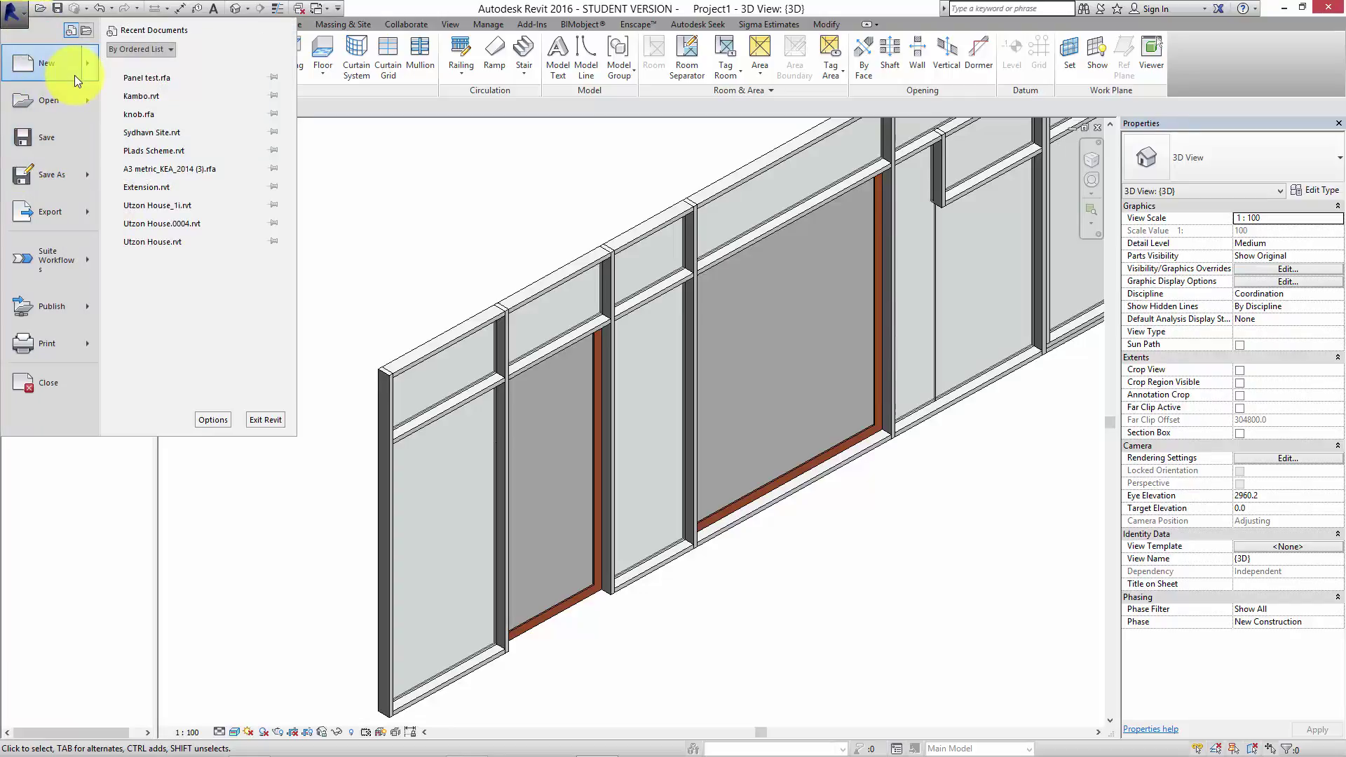
mouse_move(74, 75)
click(152, 110)
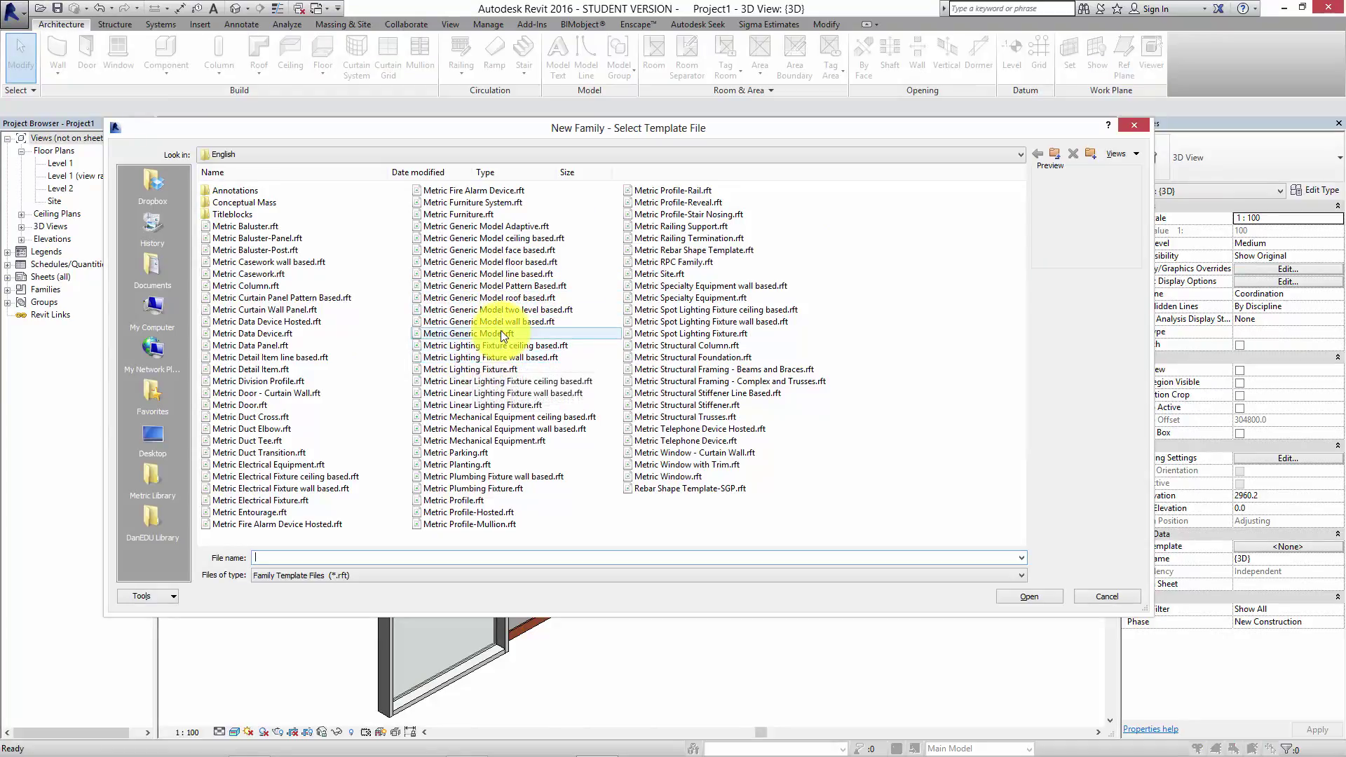
click(502, 251)
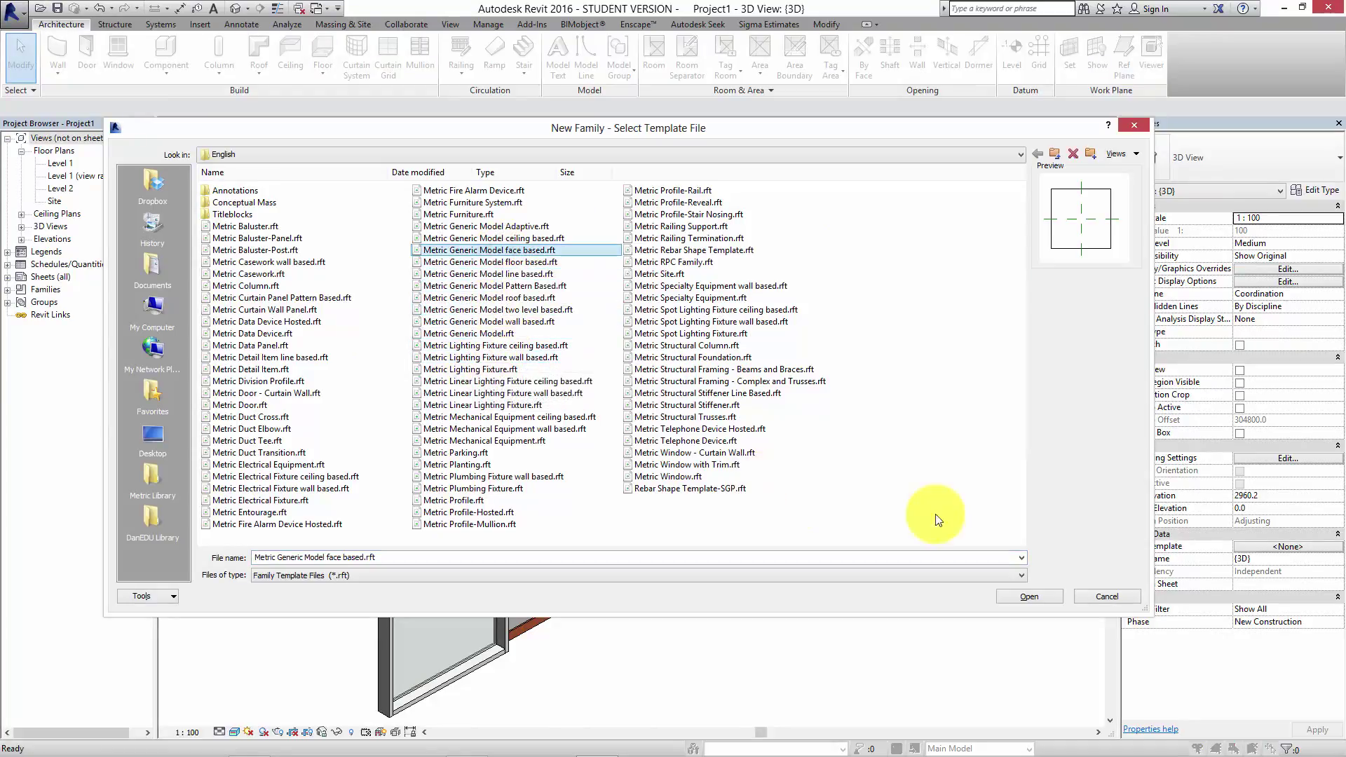
click(1037, 595)
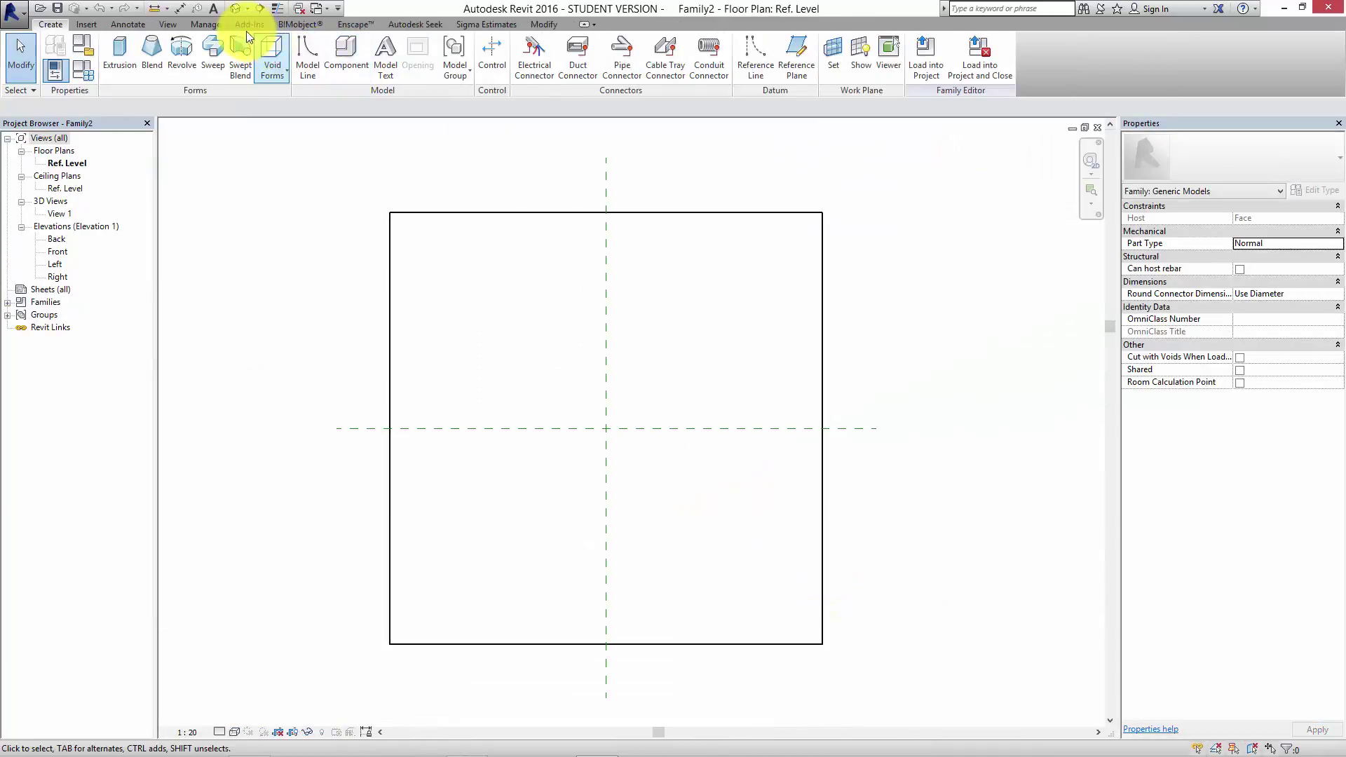
- Examine the template's host face and centre reference planes in the 3D view, the Ref. Level plan and the Front elevation
click(235, 8)
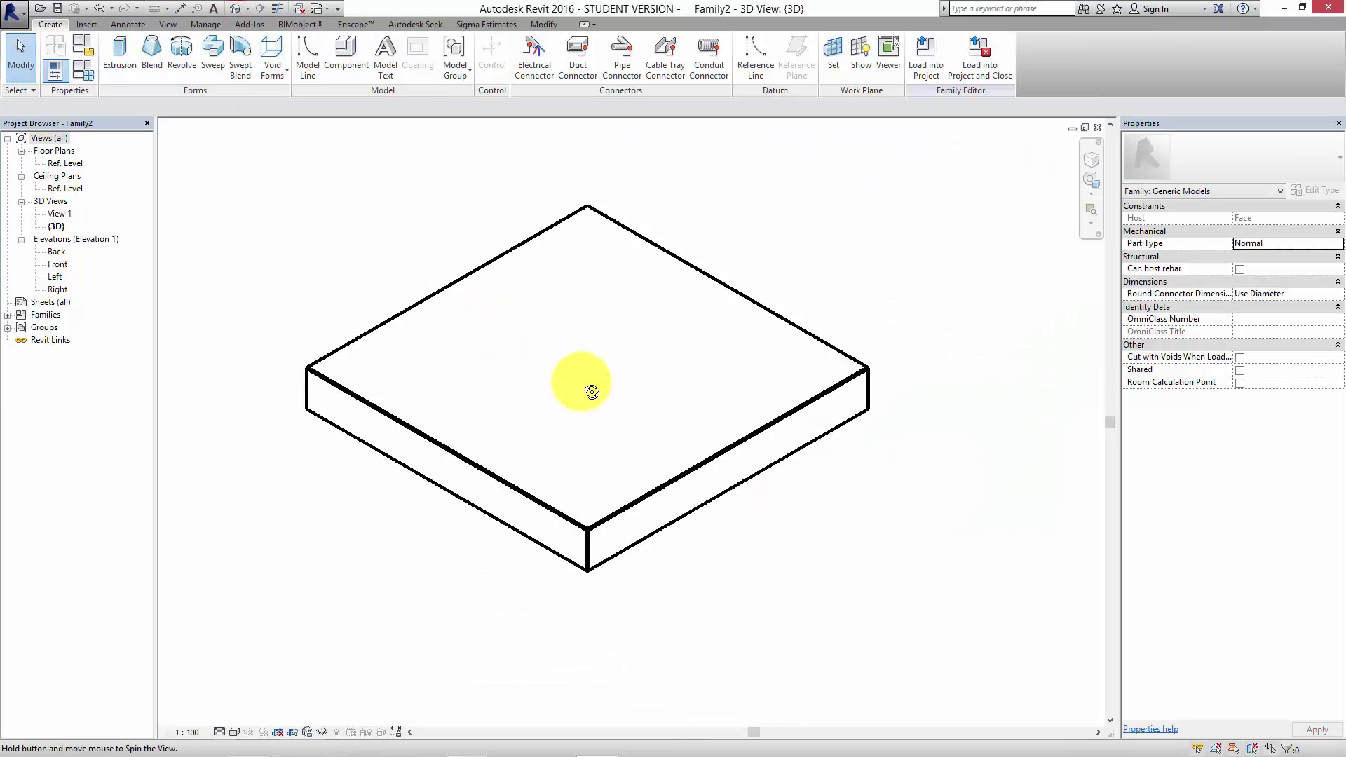
shift+middle_drag(590, 393, 588, 350)
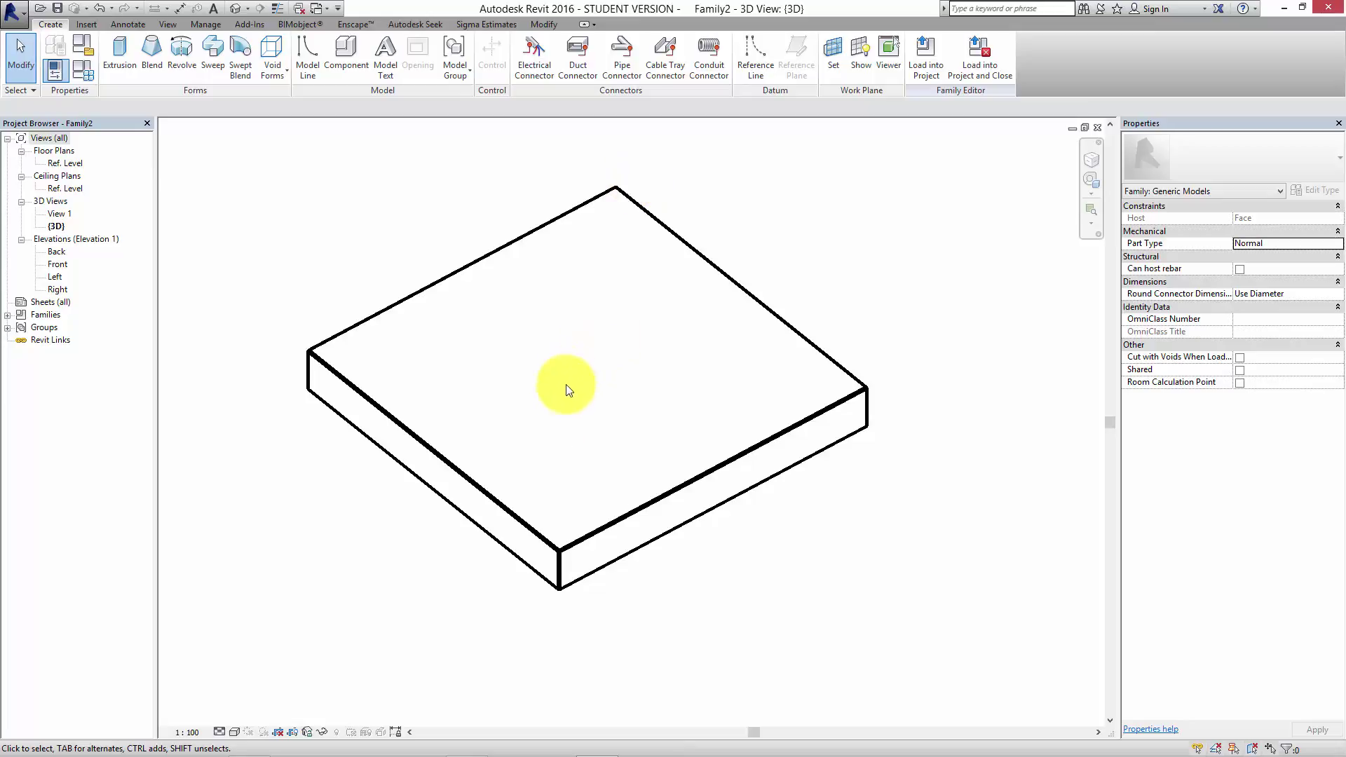
middle_drag(579, 380, 575, 411)
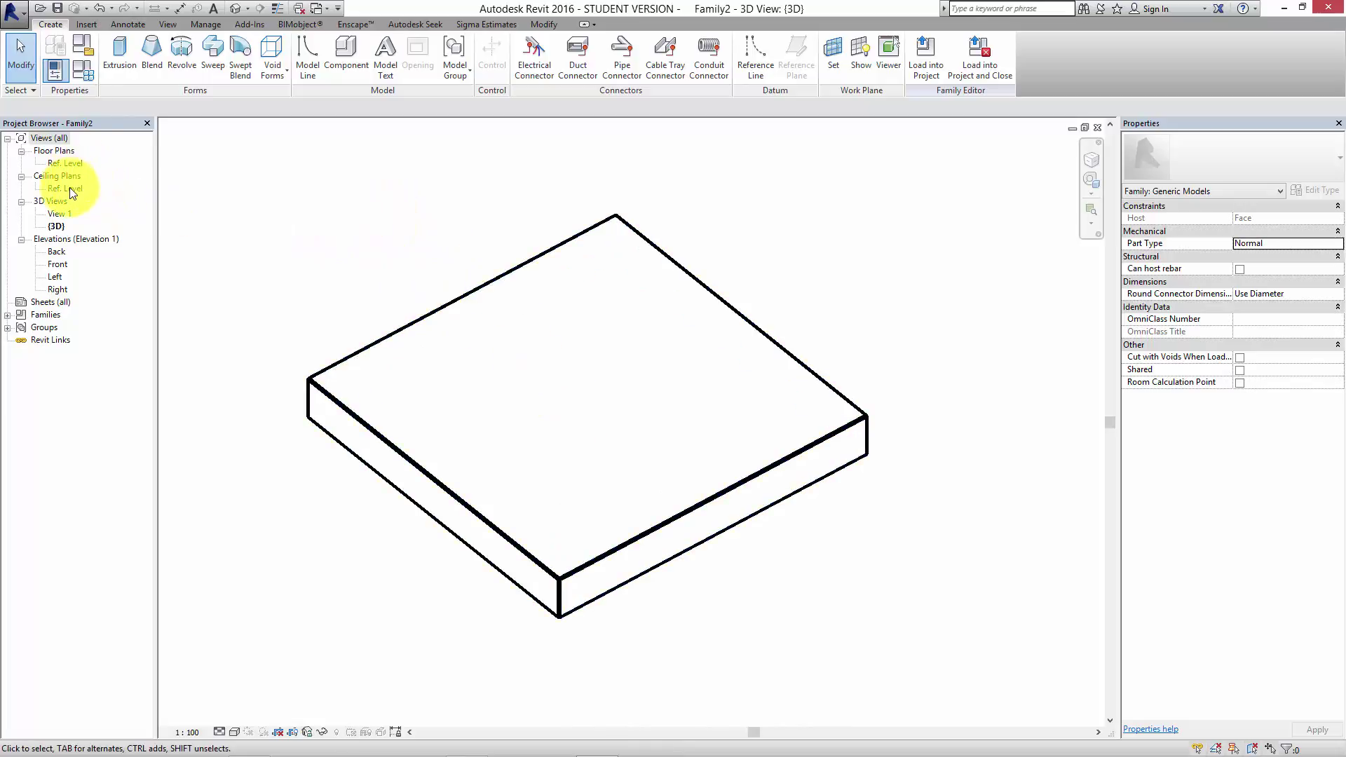
double_click(66, 164)
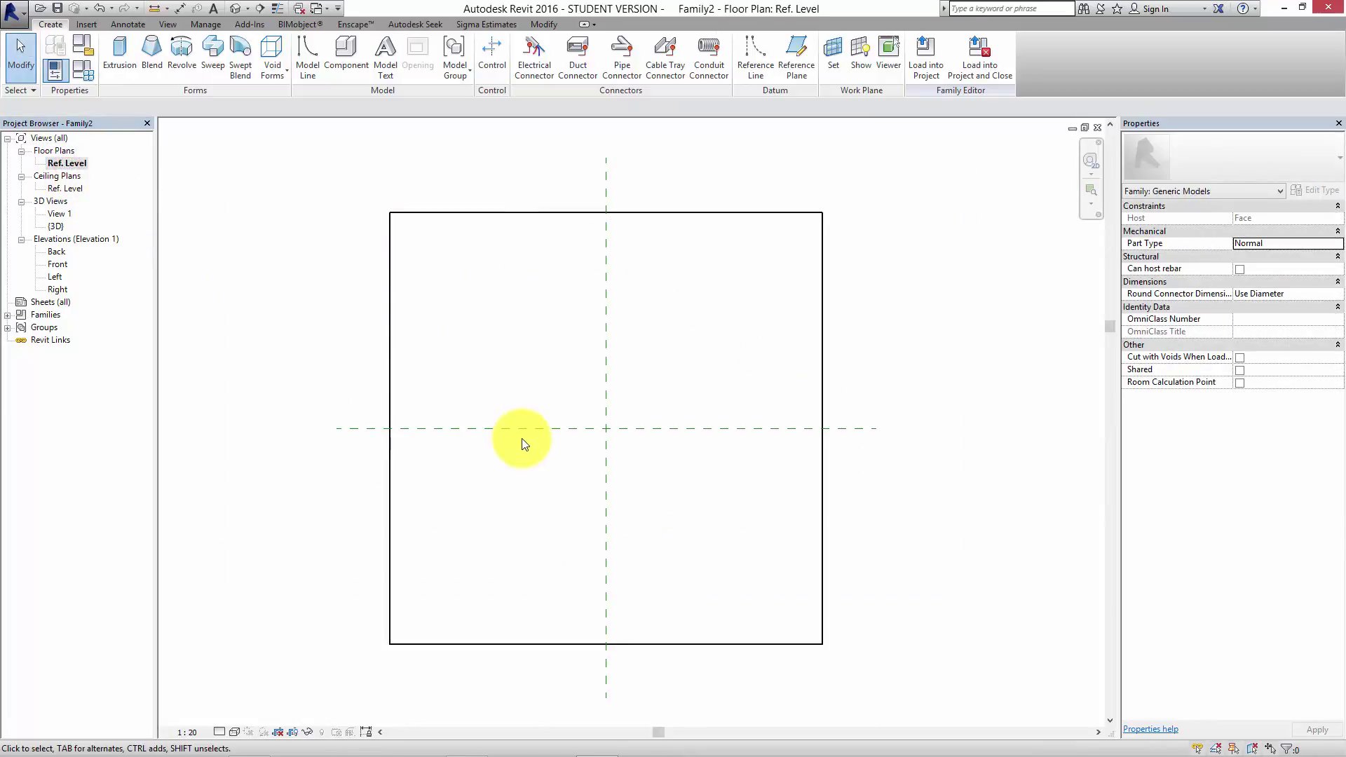
scroll(572, 446, up, 3)
middle_drag(616, 466, 613, 482)
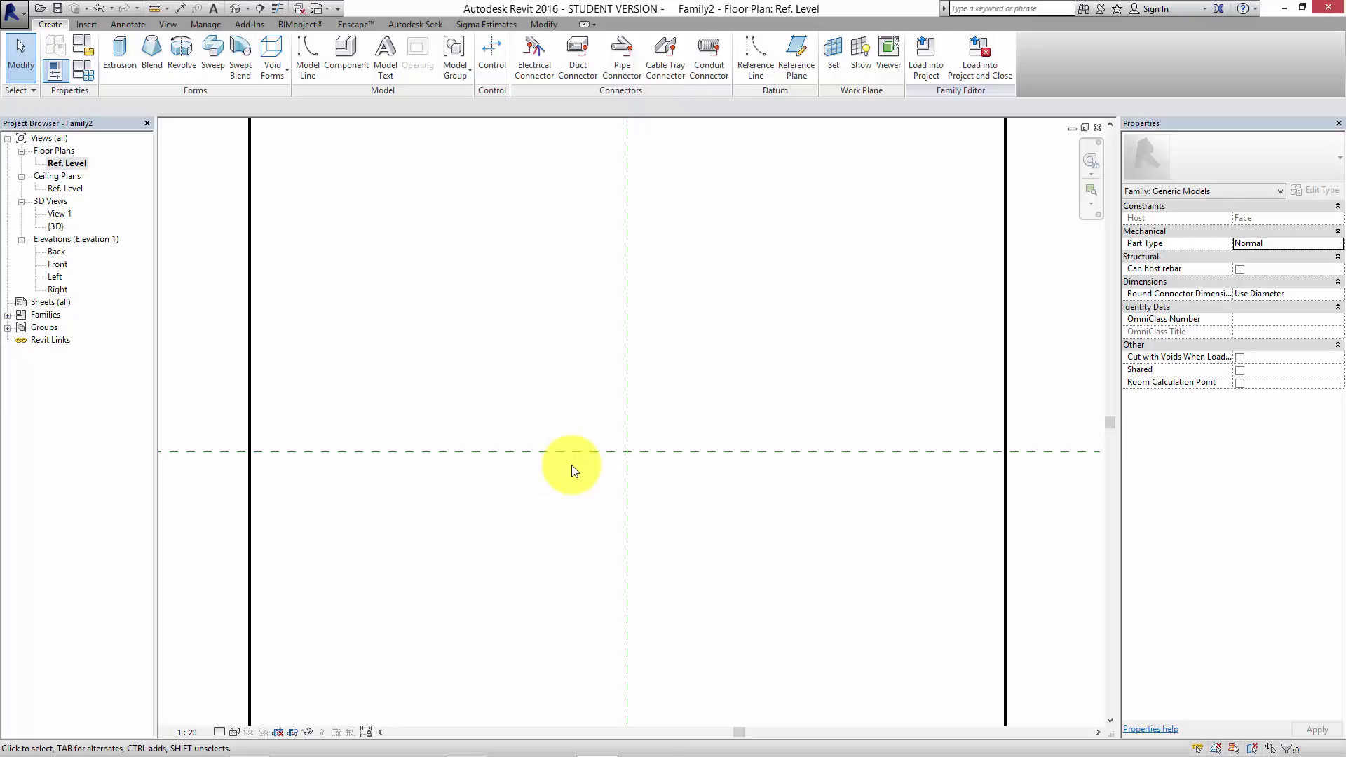
middle_drag(586, 506, 593, 496)
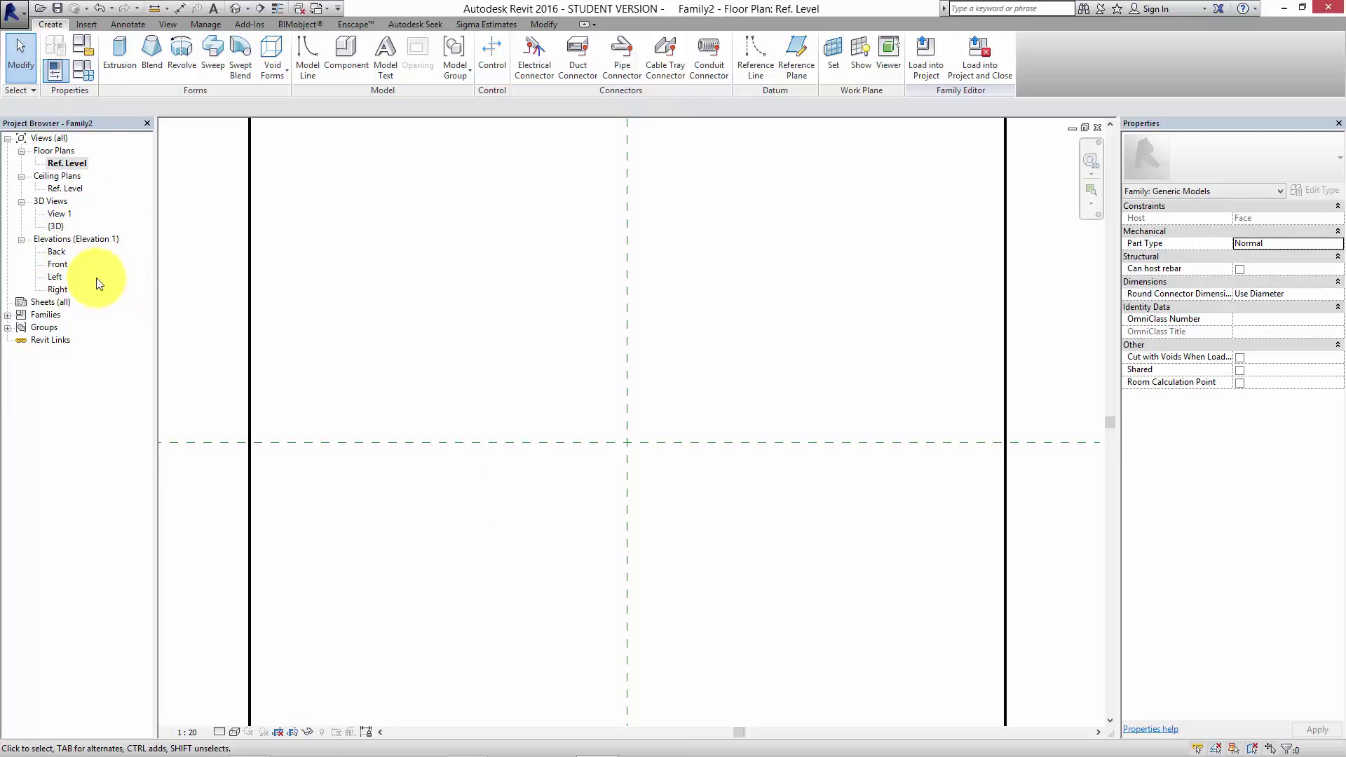
double_click(58, 263)
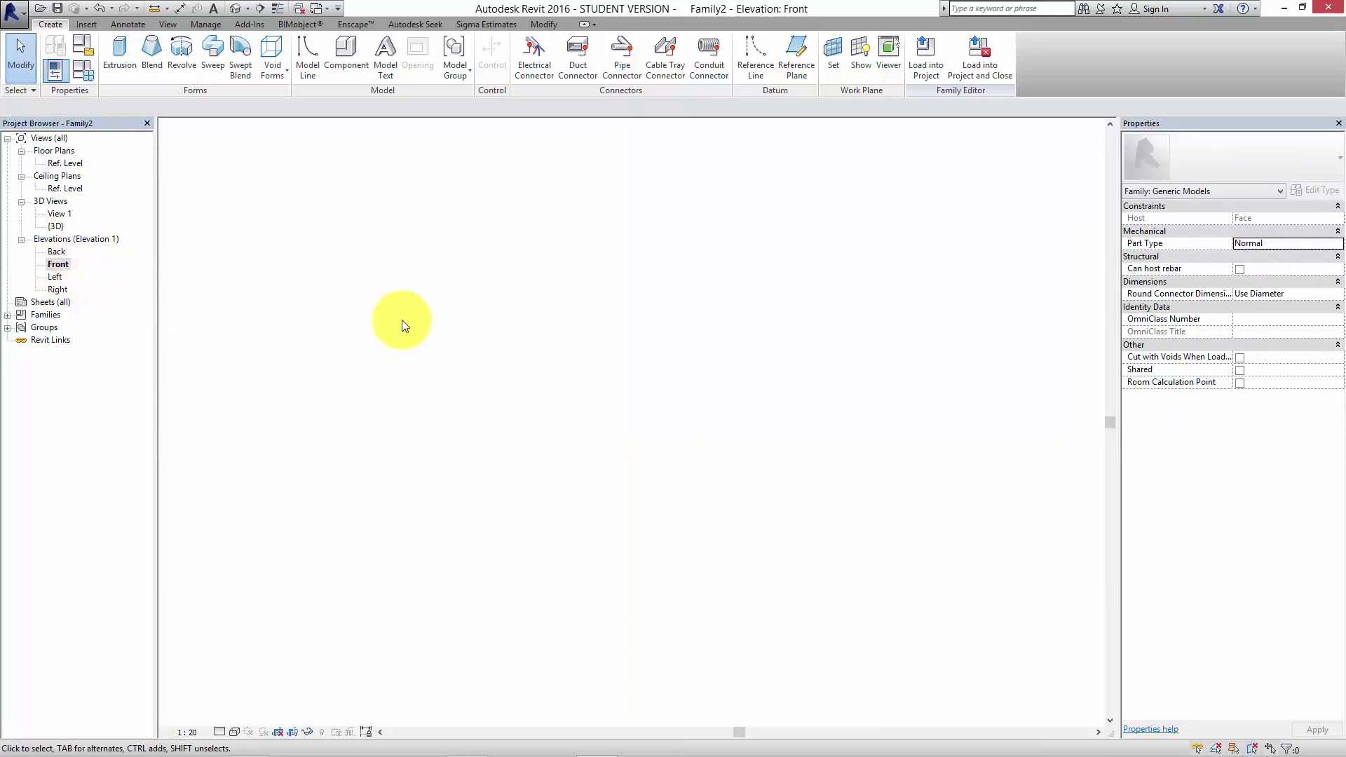
scroll(601, 595, up, 5)
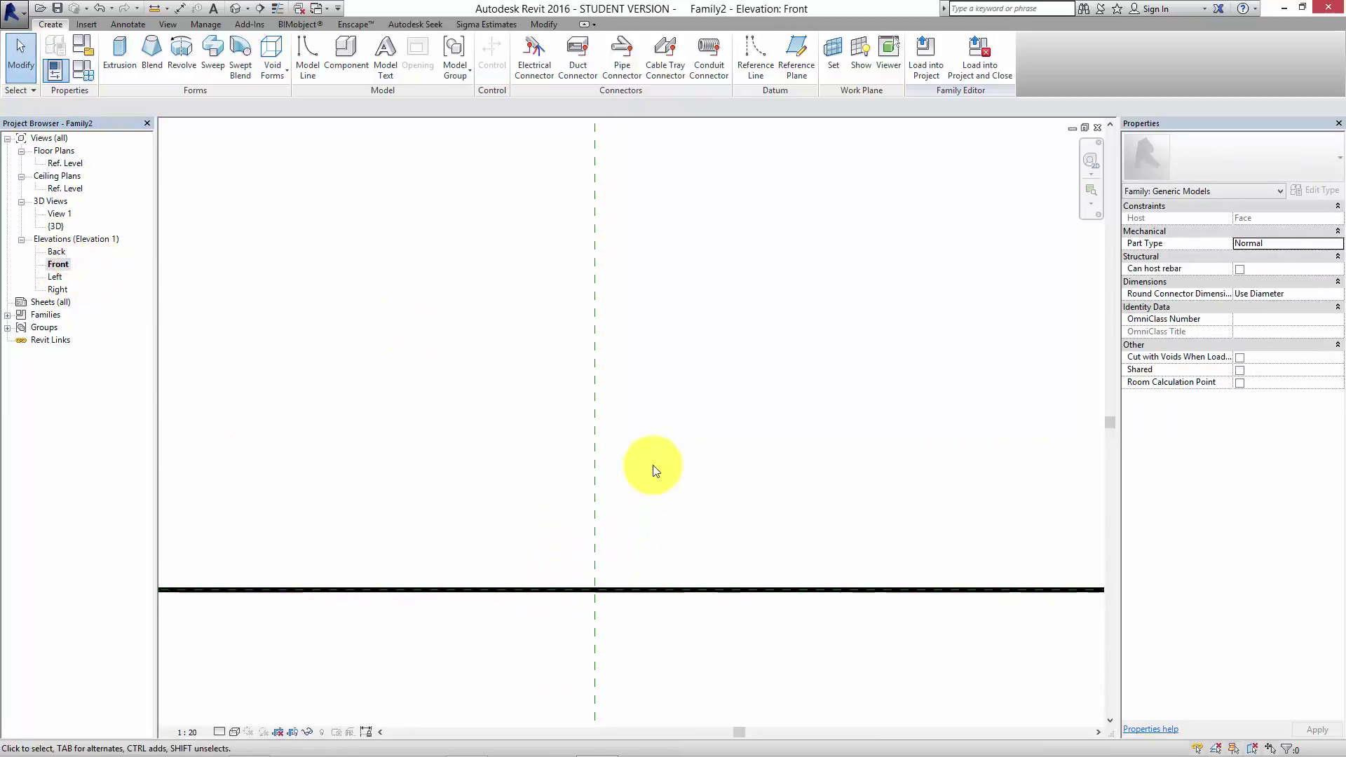
middle_drag(652, 466, 674, 496)
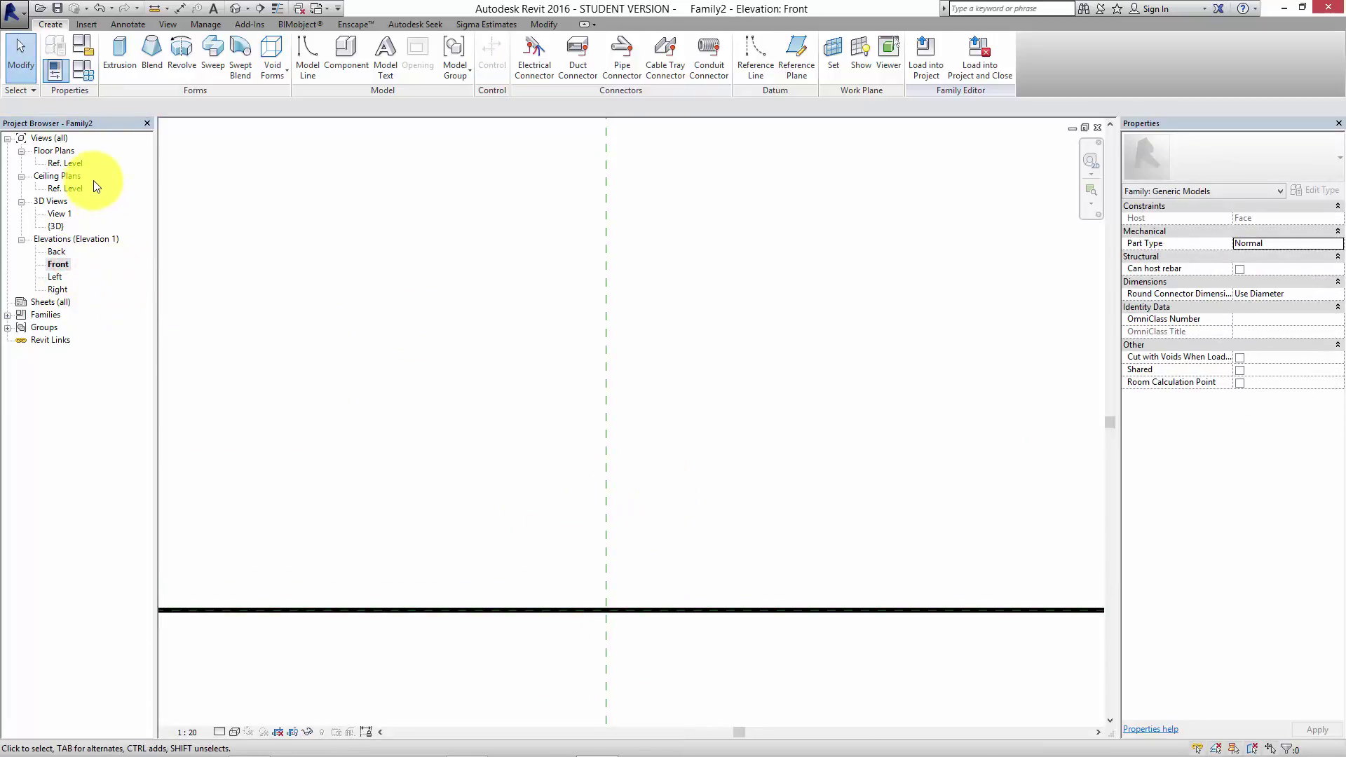
- In the Ref. Level floor plan, start an Extrusion and sketch a rectangle about 134 by 202 mm around the reference plane intersection
double_click(67, 164)
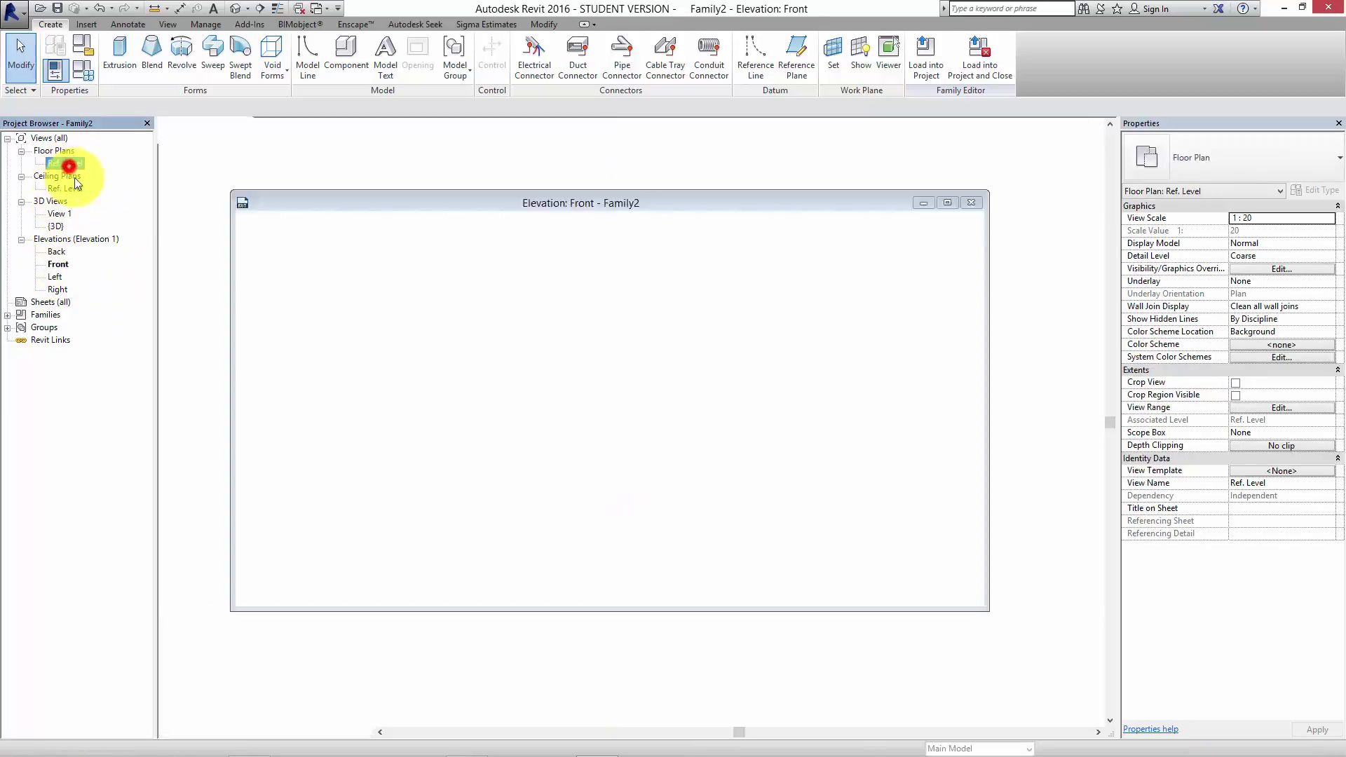
middle_drag(590, 481, 591, 519)
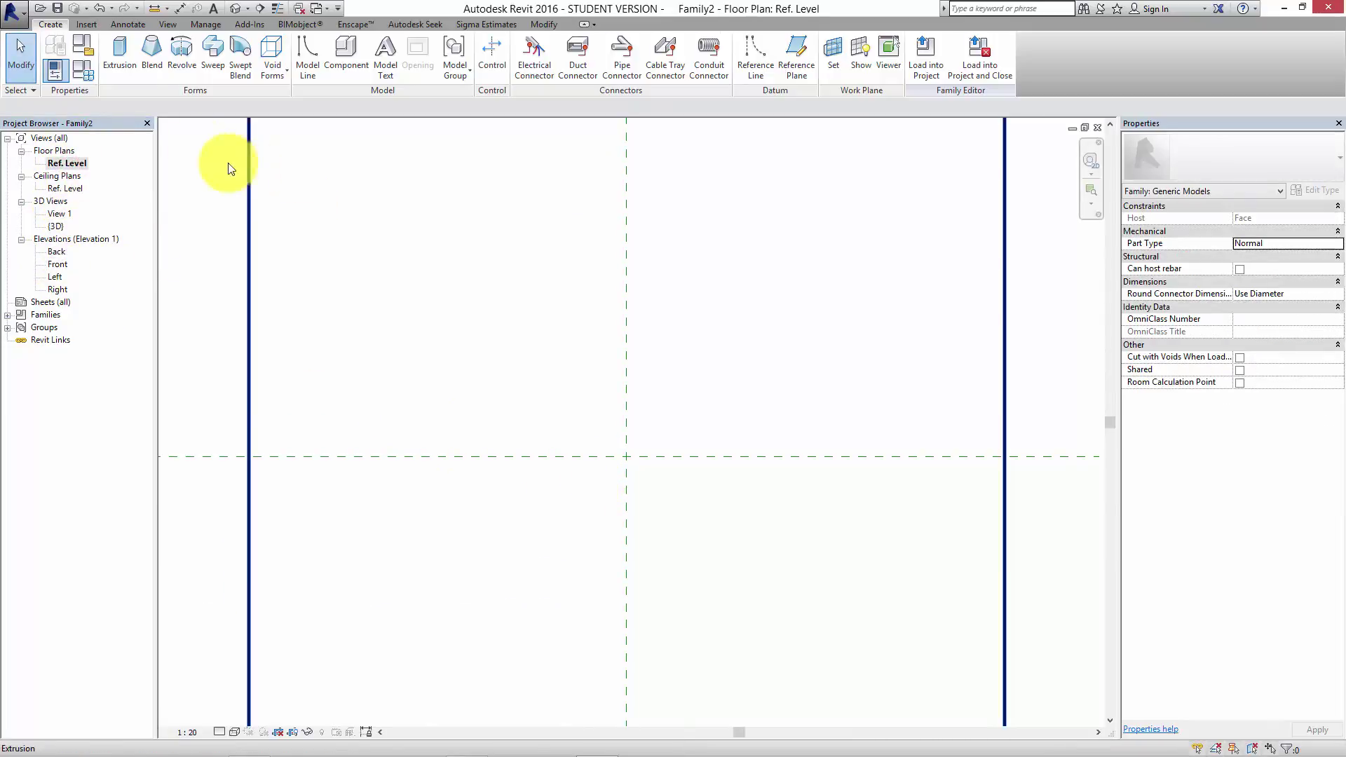
click(119, 56)
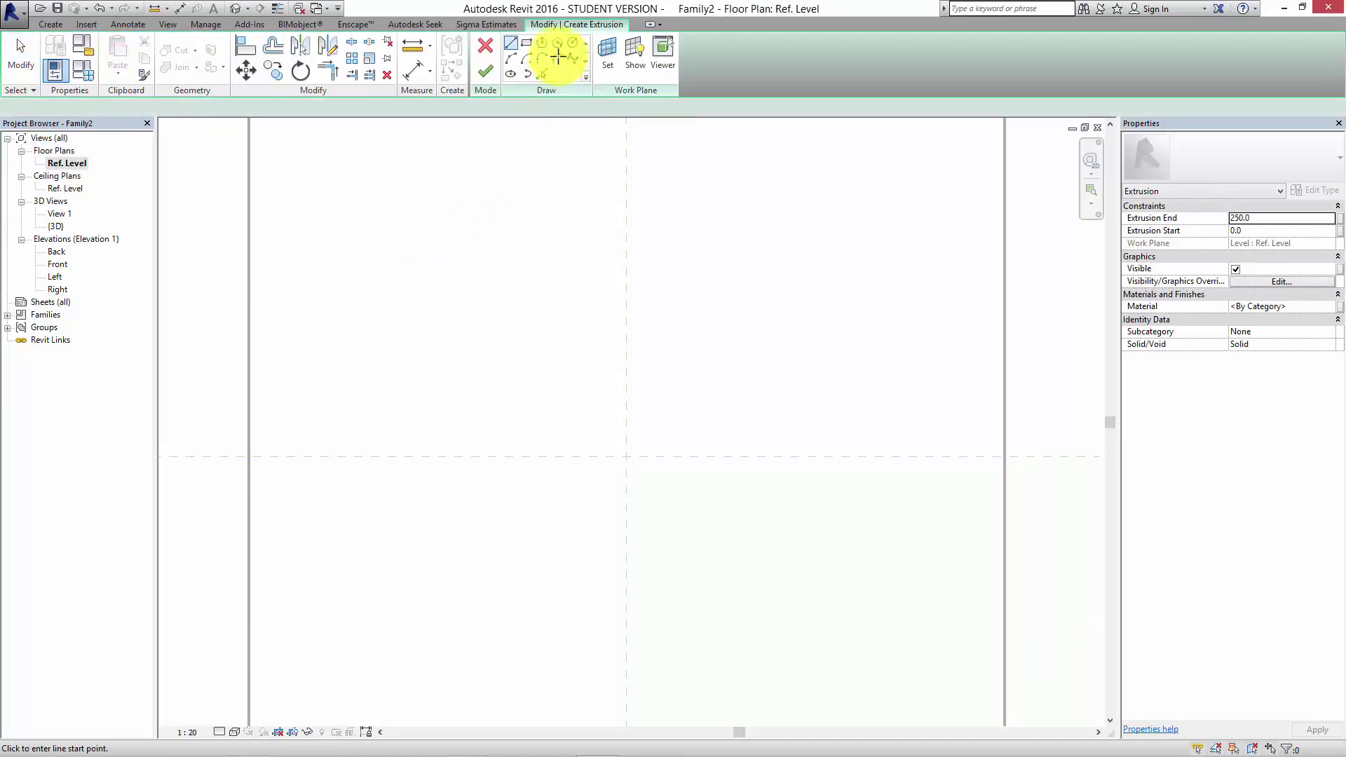
click(529, 46)
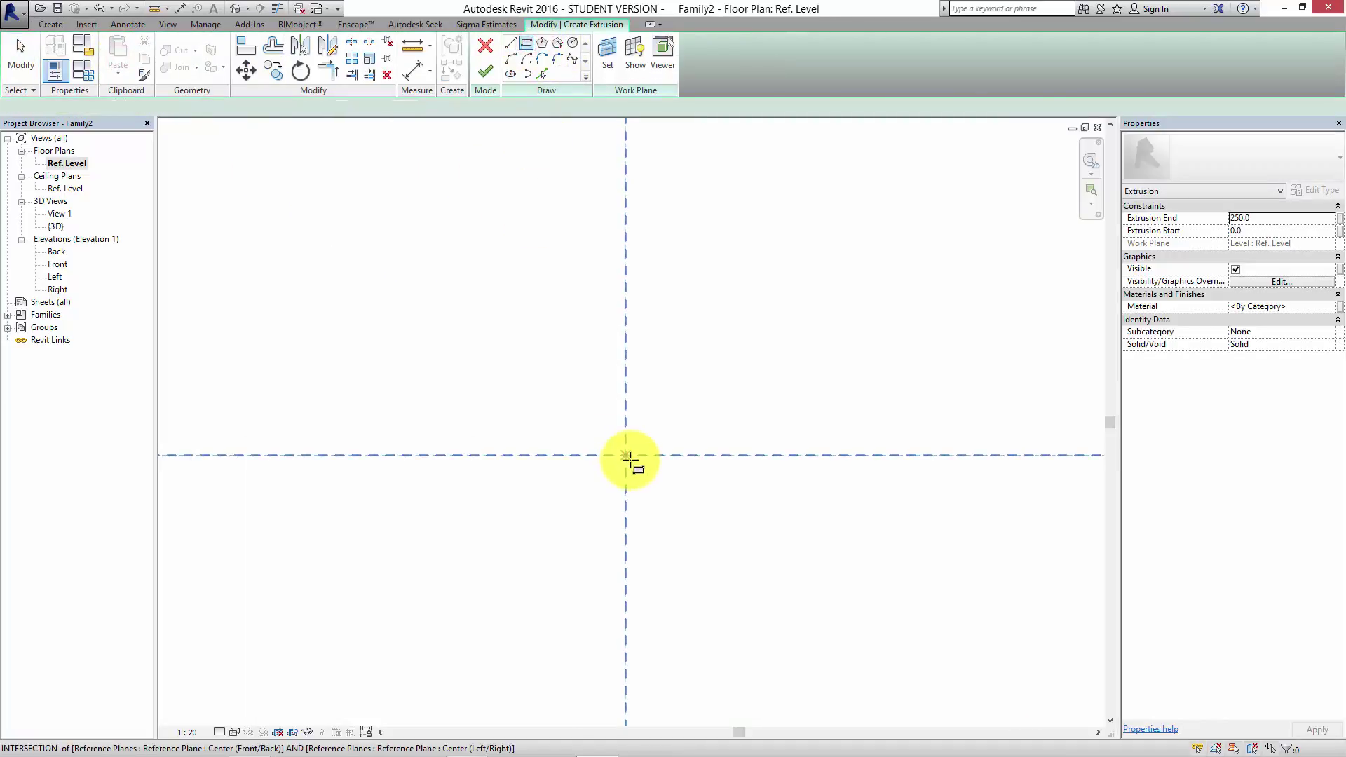
click(596, 415)
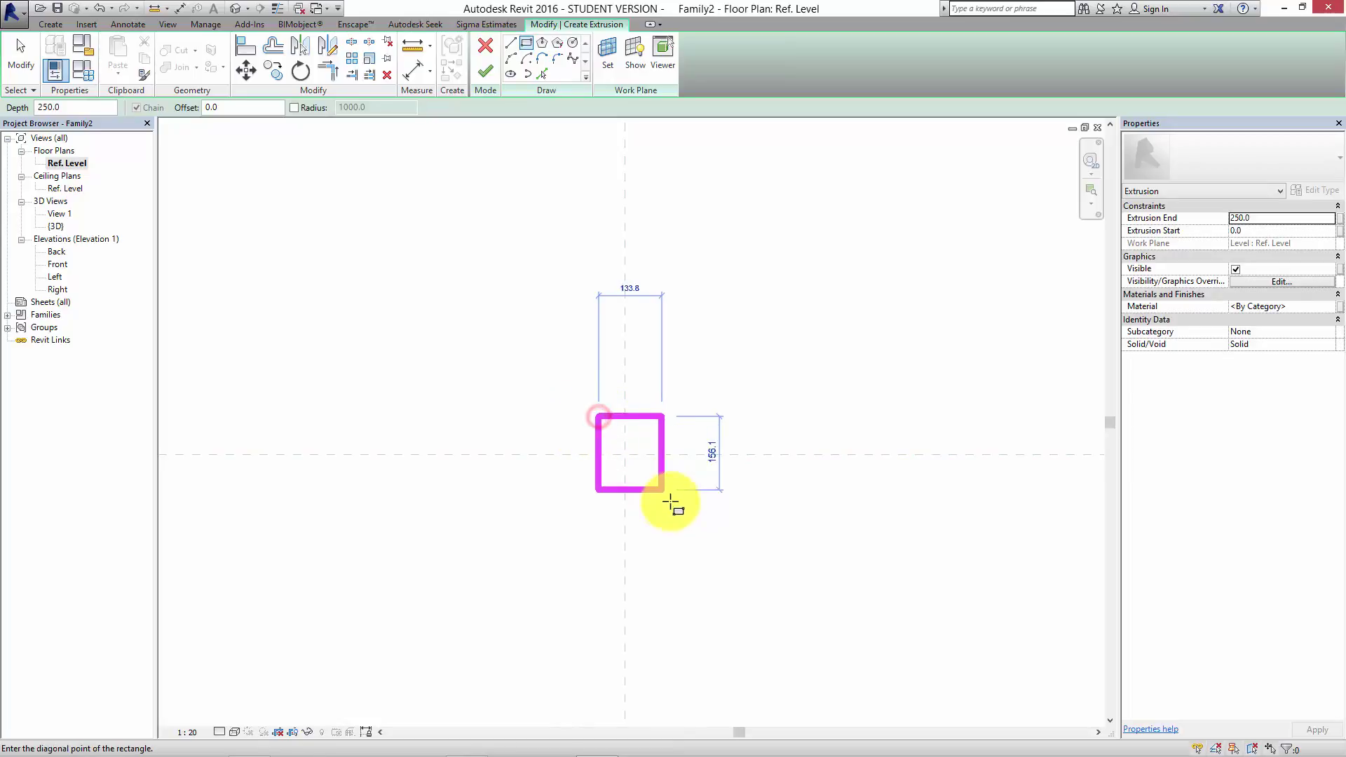
click(662, 512)
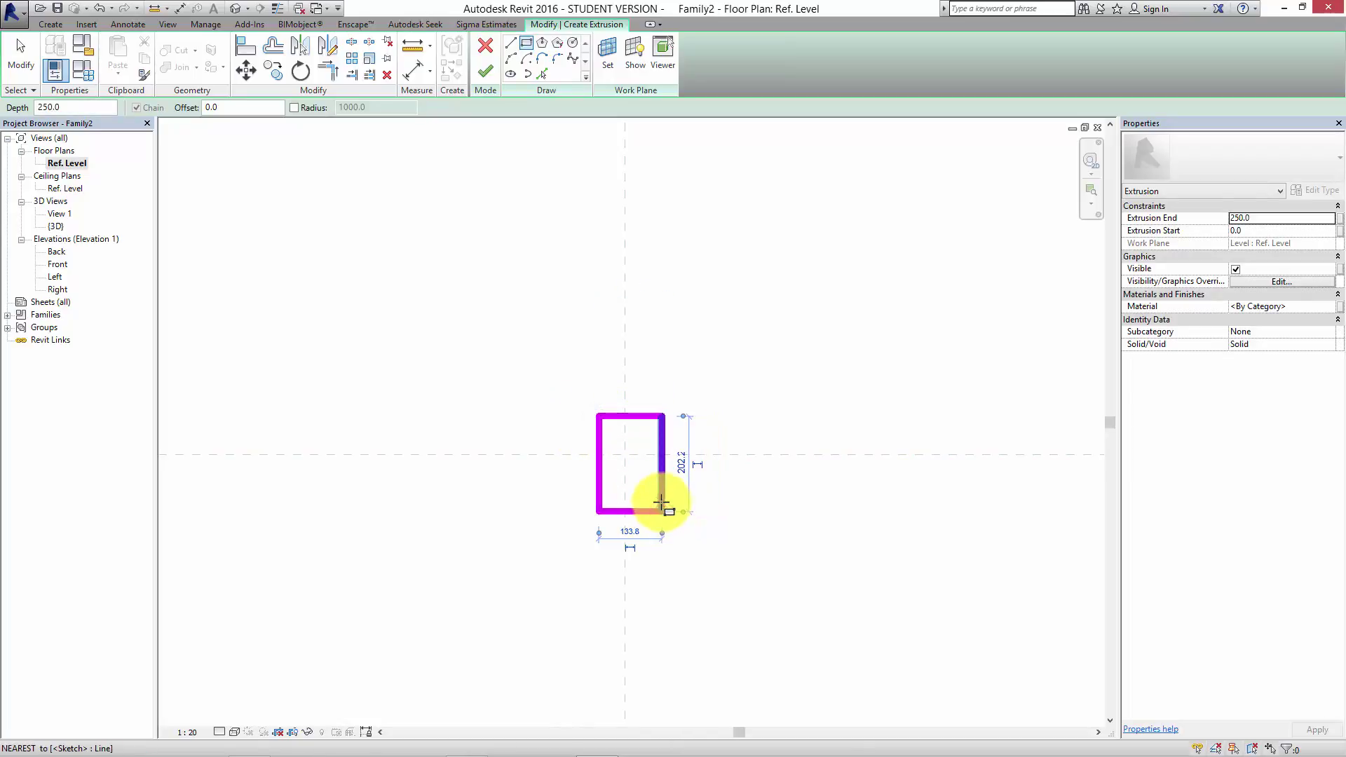
key(Escape)
key(Escape)
click(600, 443)
scroll(606, 440, up, 1)
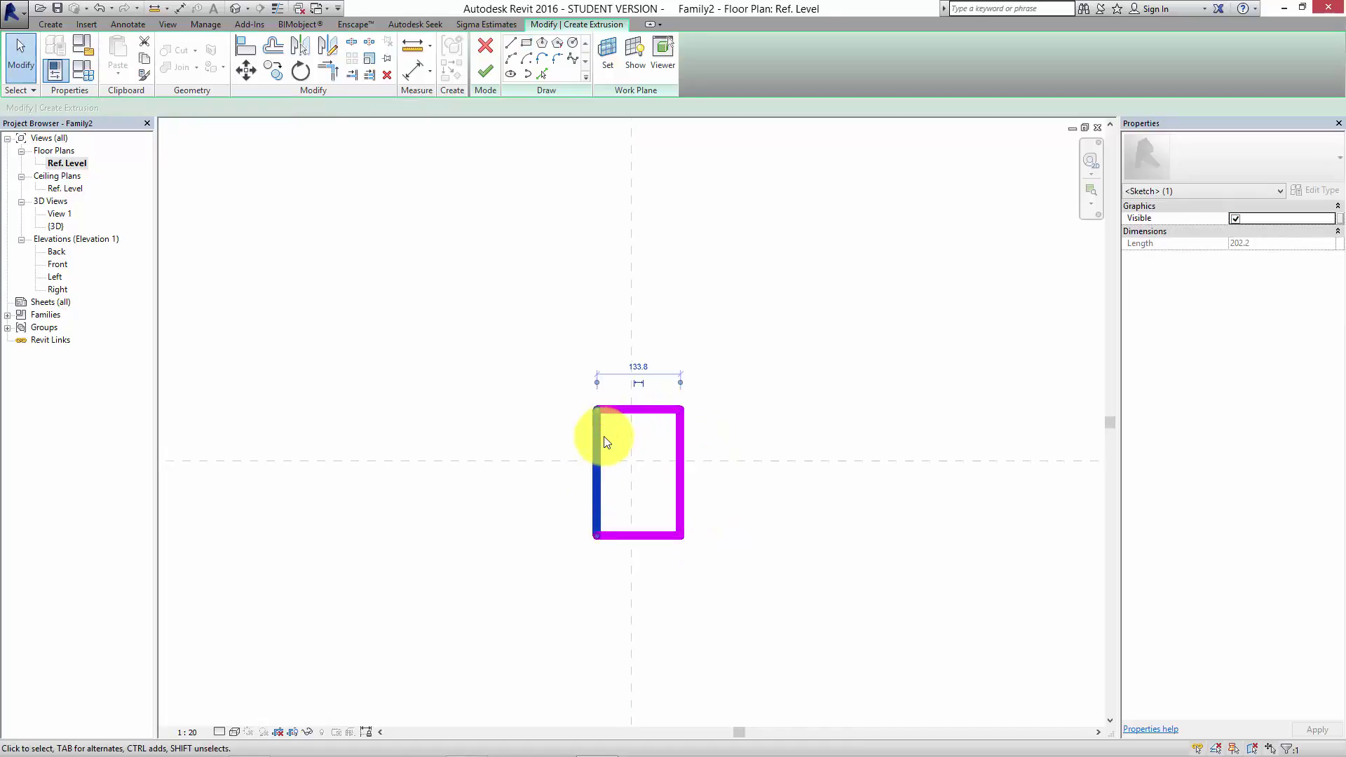
scroll(606, 441, up, 1)
click(609, 433)
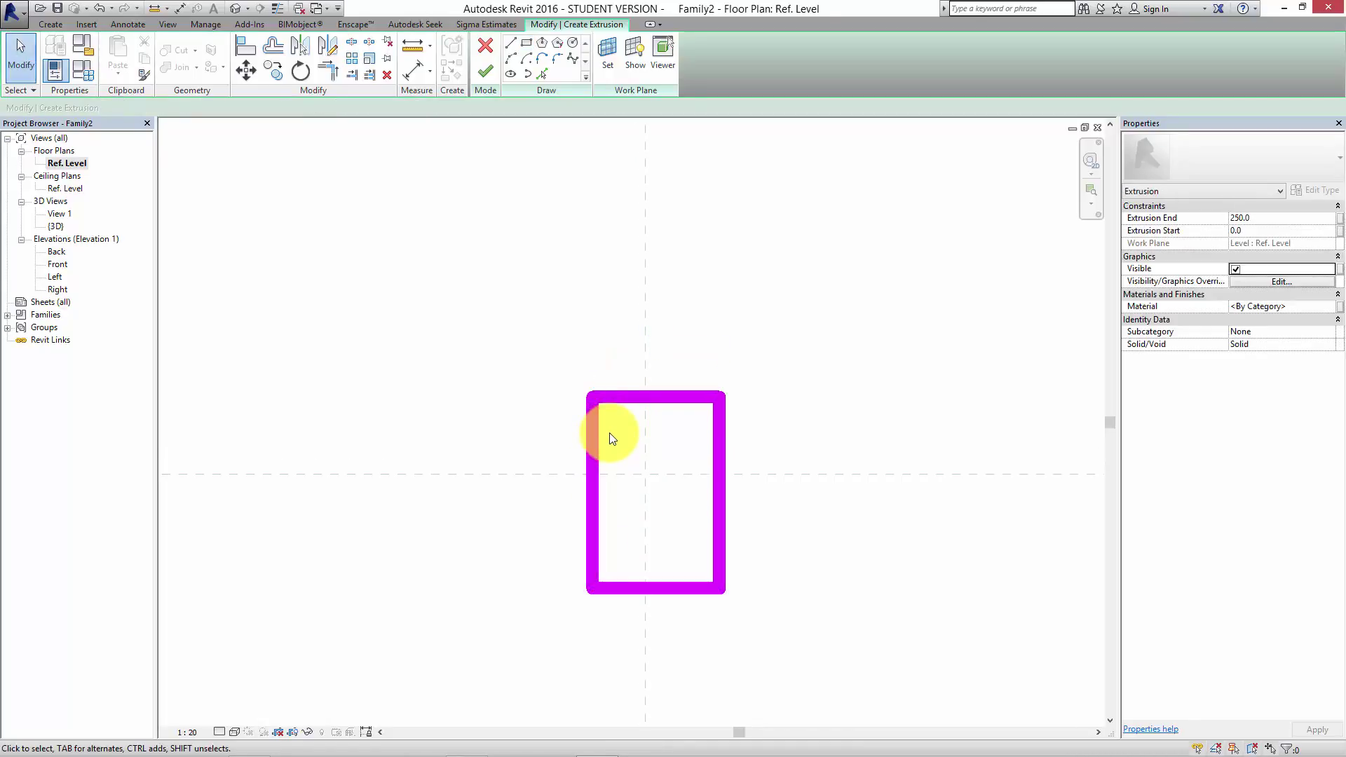
- Dimension the rectangle's two vertical sides through the Center (Left/Right) reference plane and constrain the segments to be equal
middle_drag(609, 433, 616, 410)
scroll(608, 361, down, 1)
mouse_move(622, 344)
middle_down()
mouse_move(628, 330)
mouse_move(640, 377)
mouse_move(672, 345)
middle_up()
scroll(638, 340, down, 1)
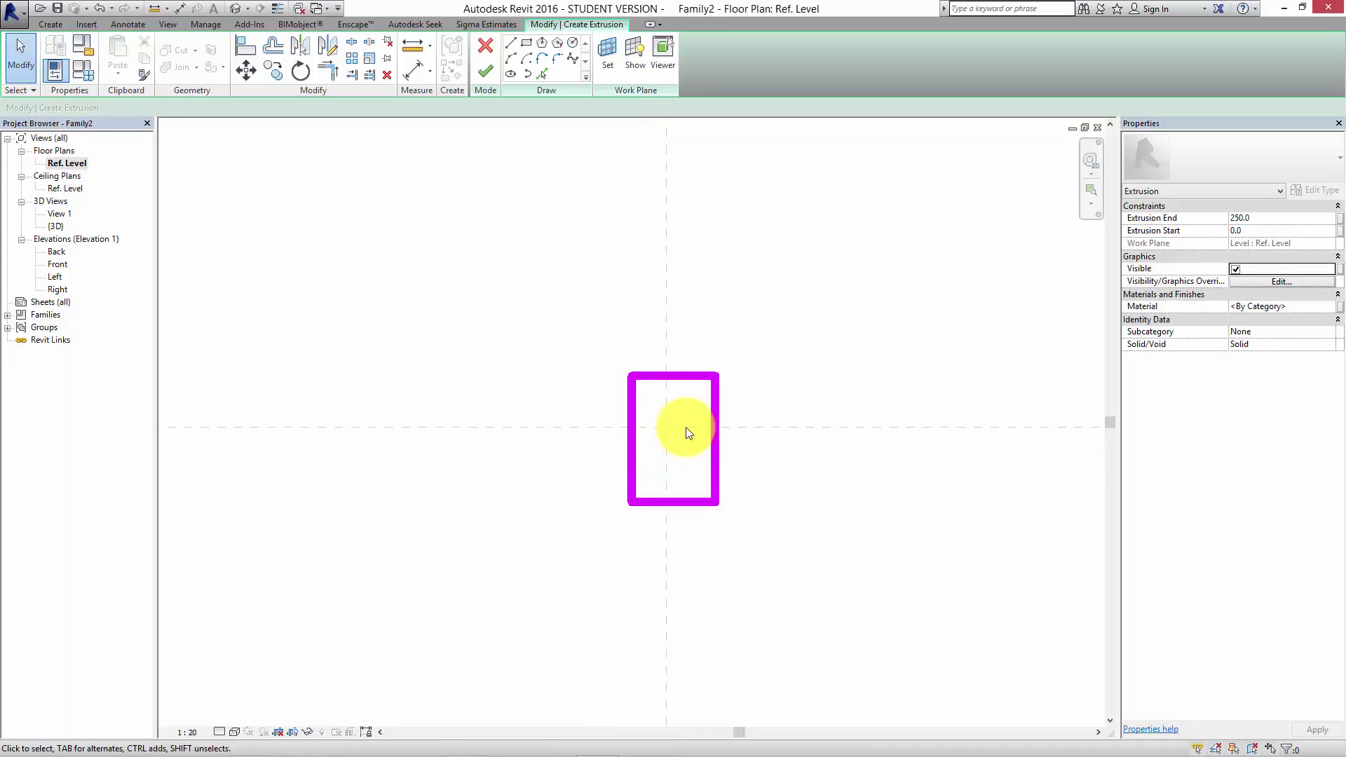
middle_drag(685, 429, 671, 451)
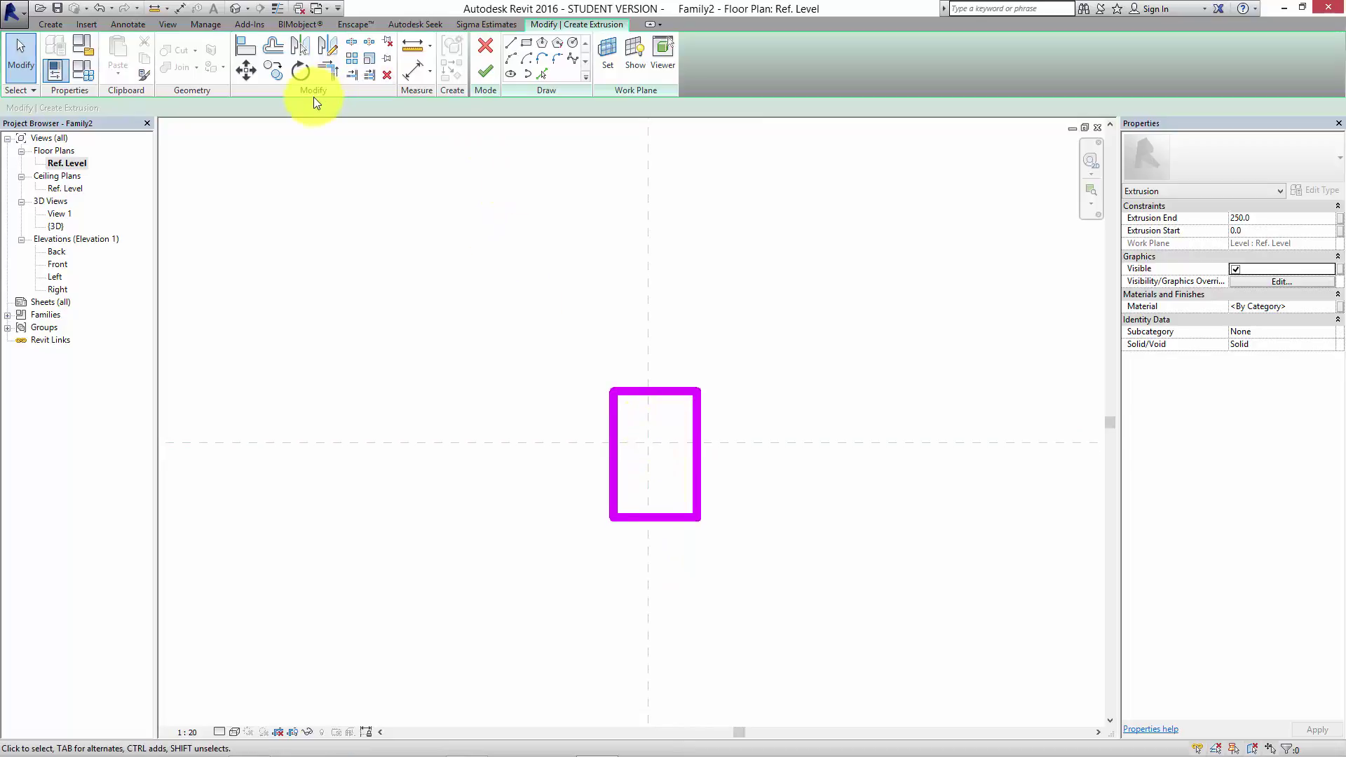
click(413, 71)
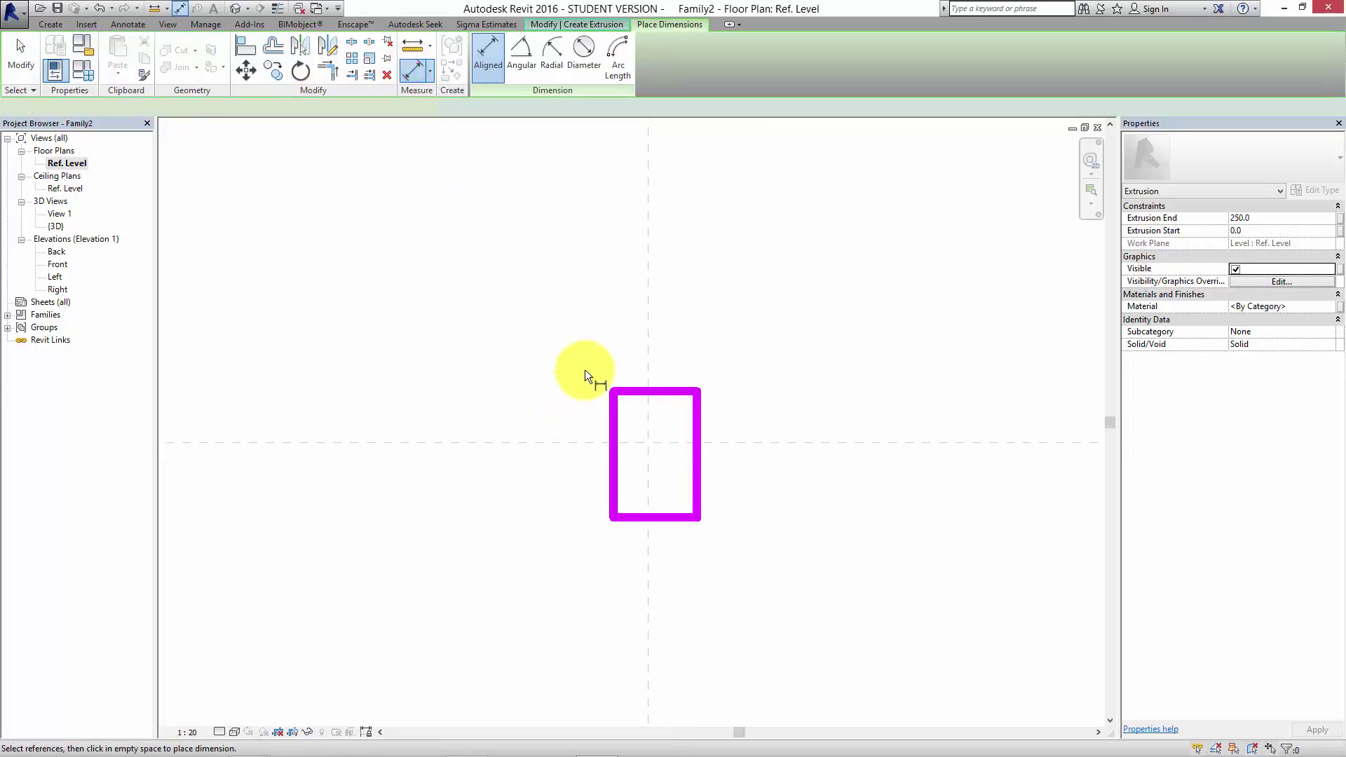
click(612, 417)
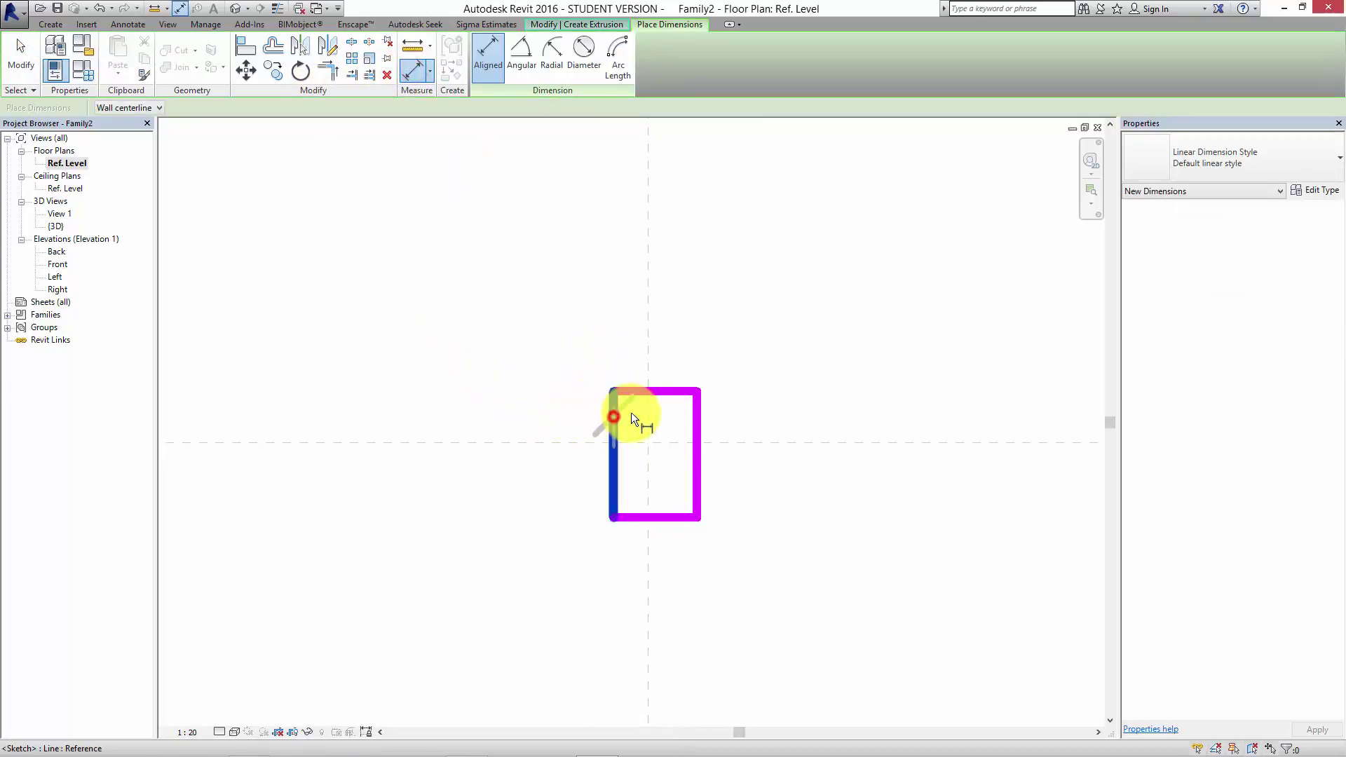
click(697, 417)
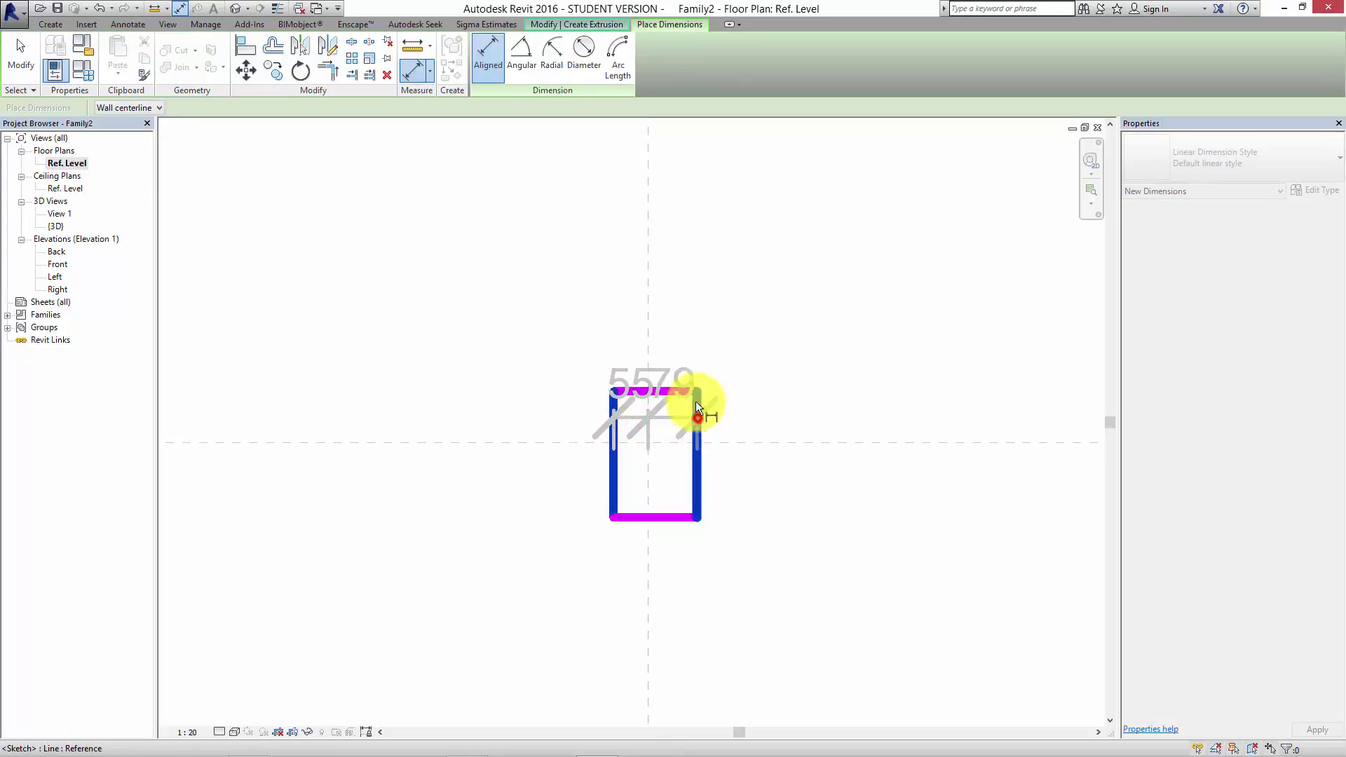
click(676, 326)
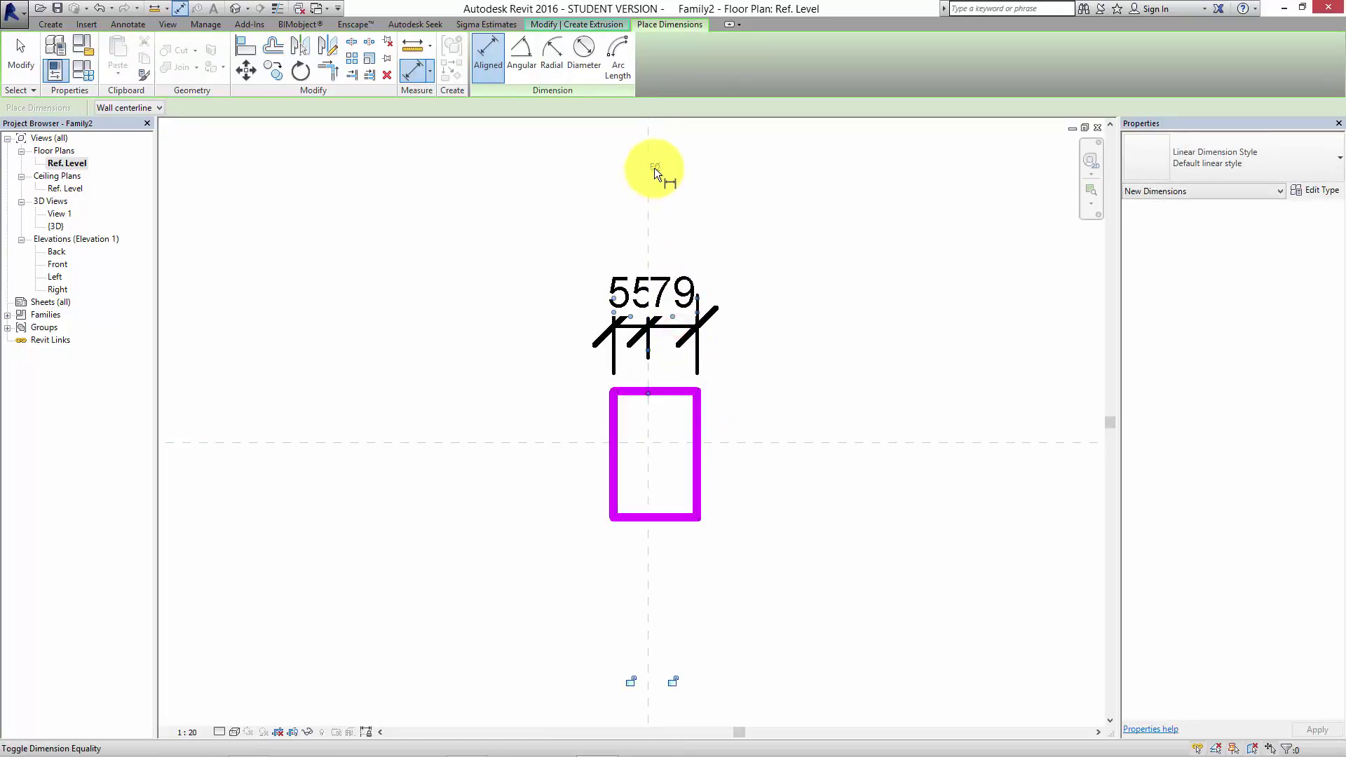
click(653, 167)
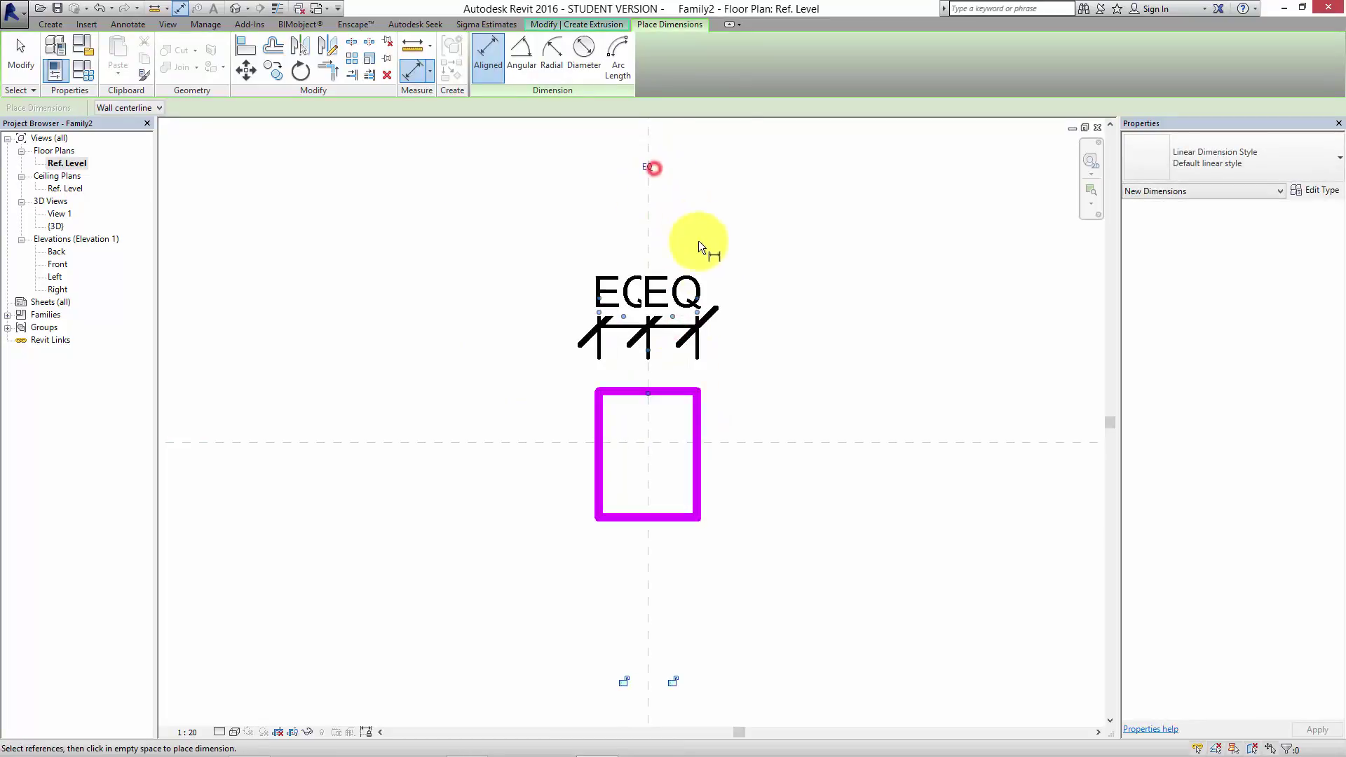
- Dimension the rectangle's two horizontal sides through the Center (Front/Back) reference plane and make the segments equal
click(673, 389)
click(675, 442)
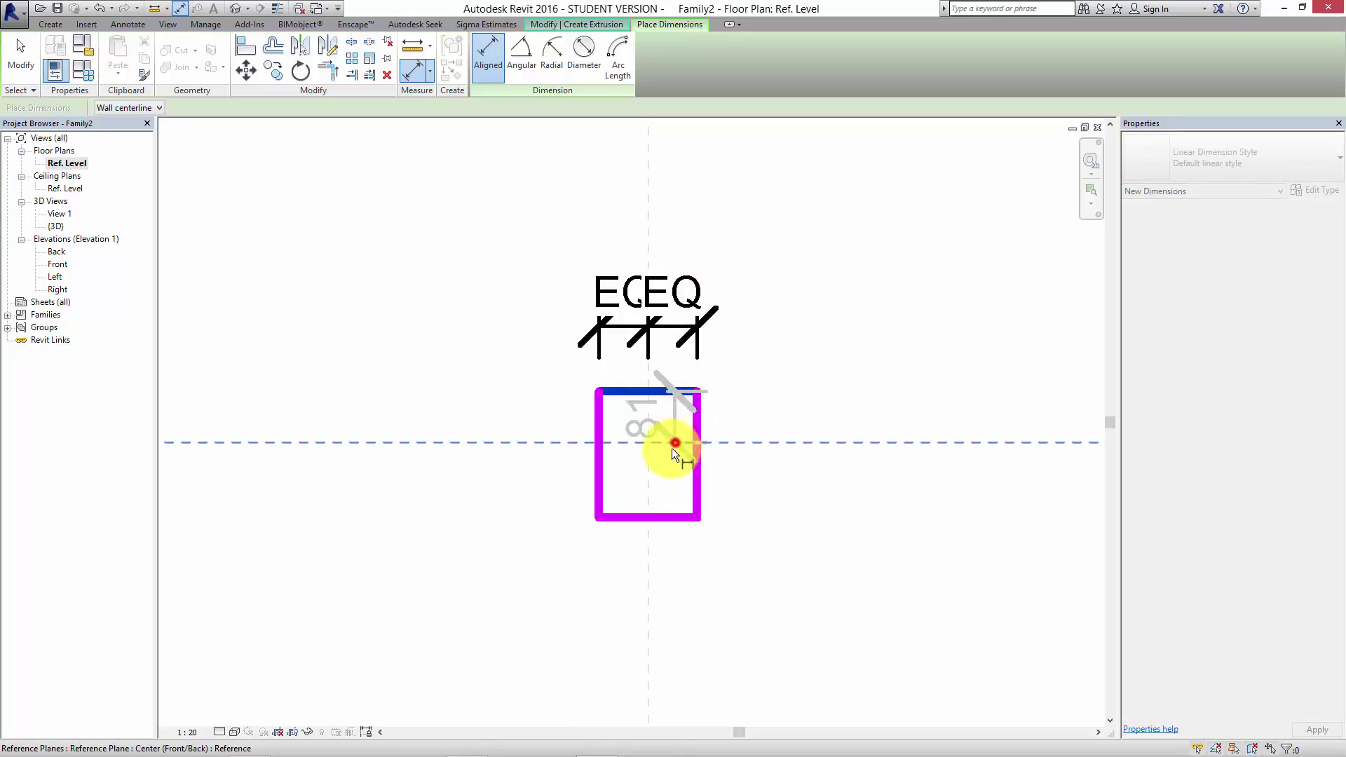
click(663, 520)
click(766, 500)
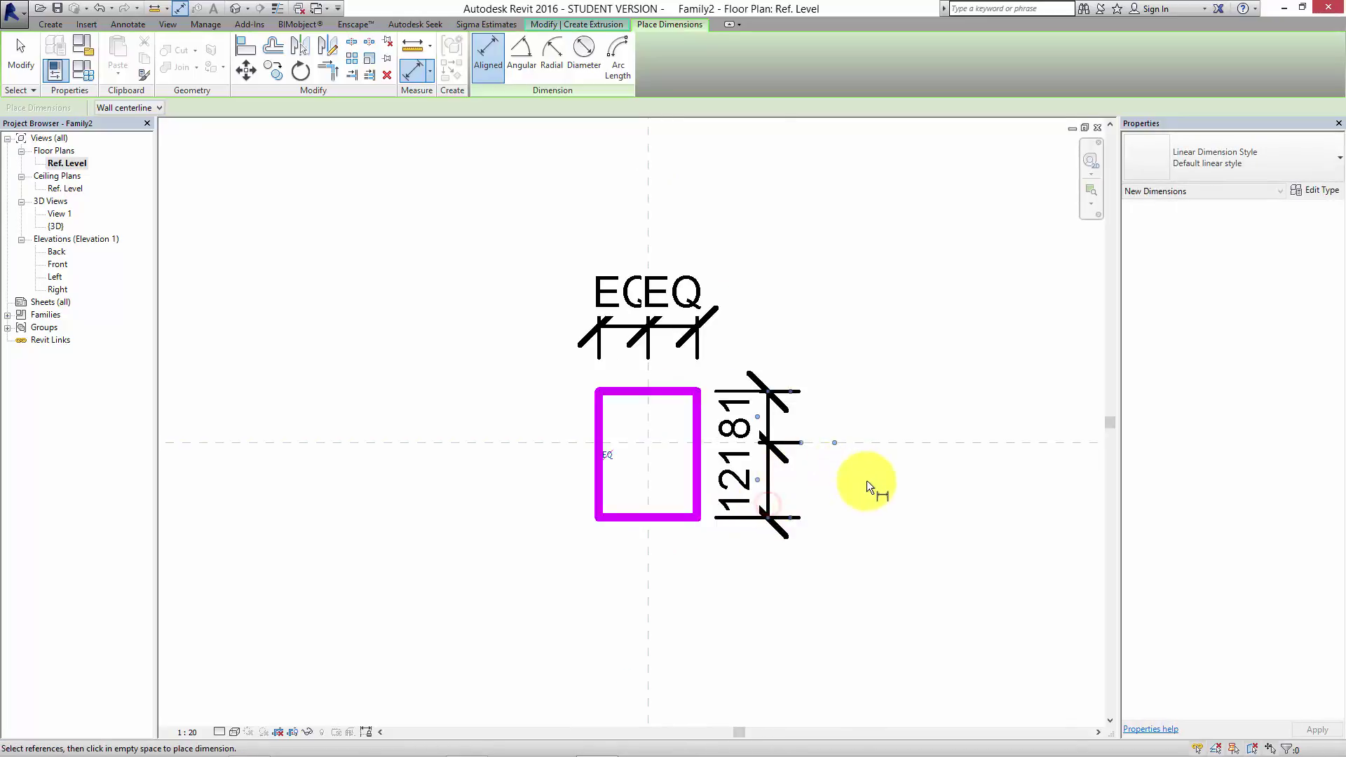
scroll(791, 494, down, 2)
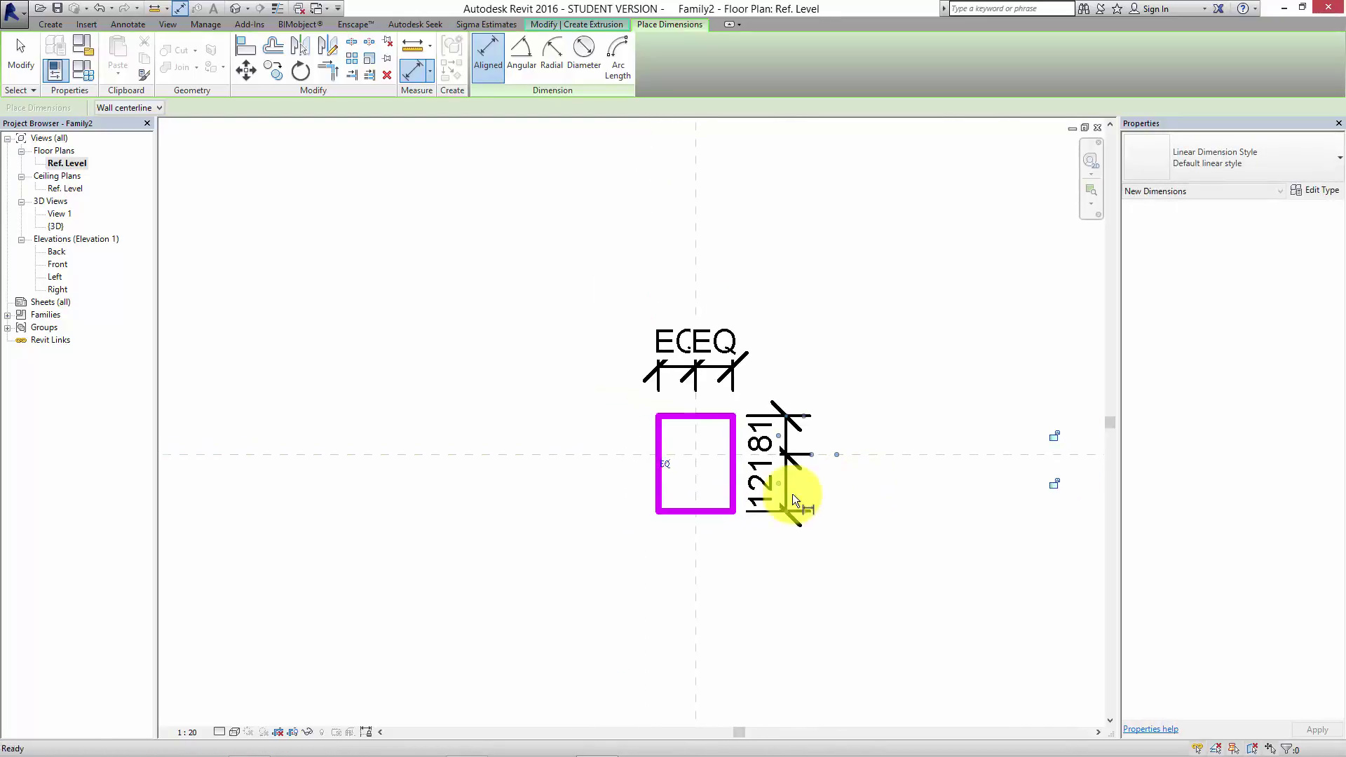
scroll(673, 474, up, 1)
click(662, 473)
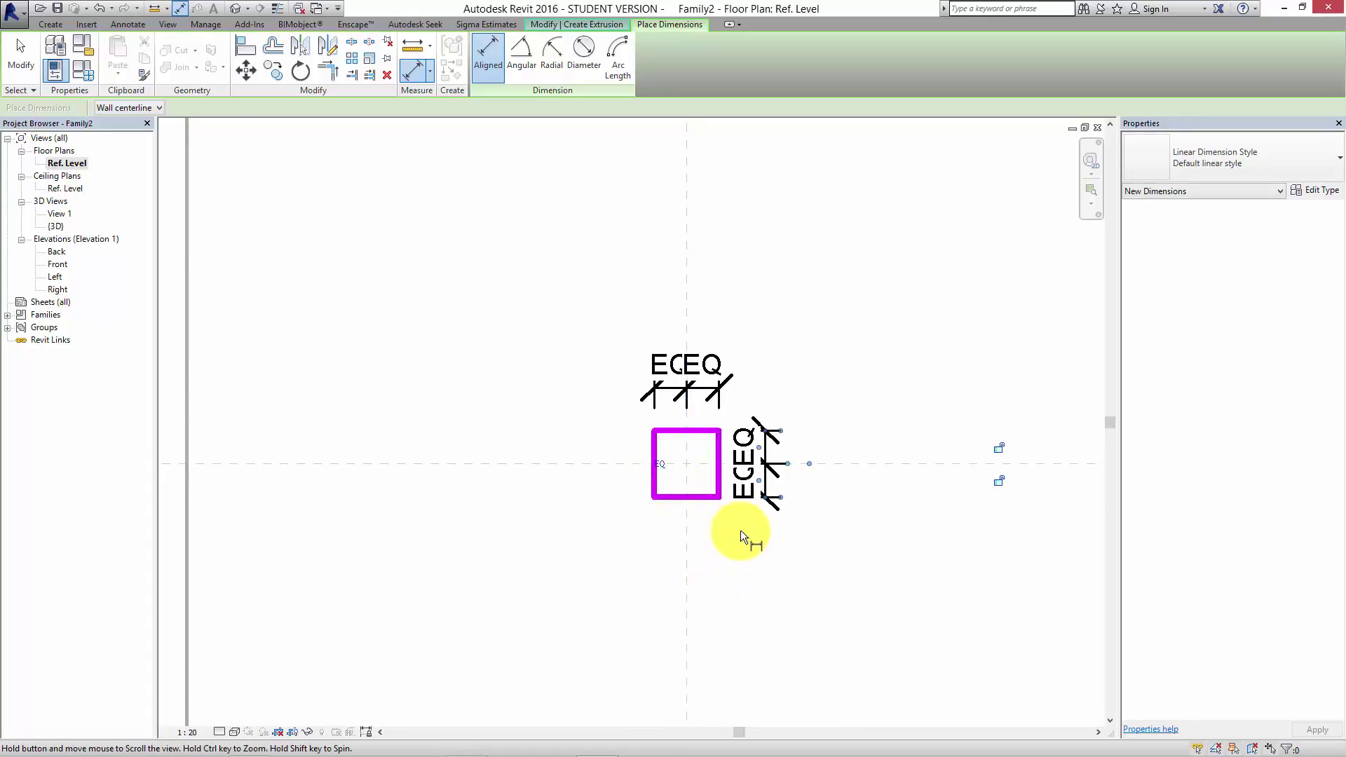
scroll(696, 440, up, 3)
middle_drag(696, 439, 666, 426)
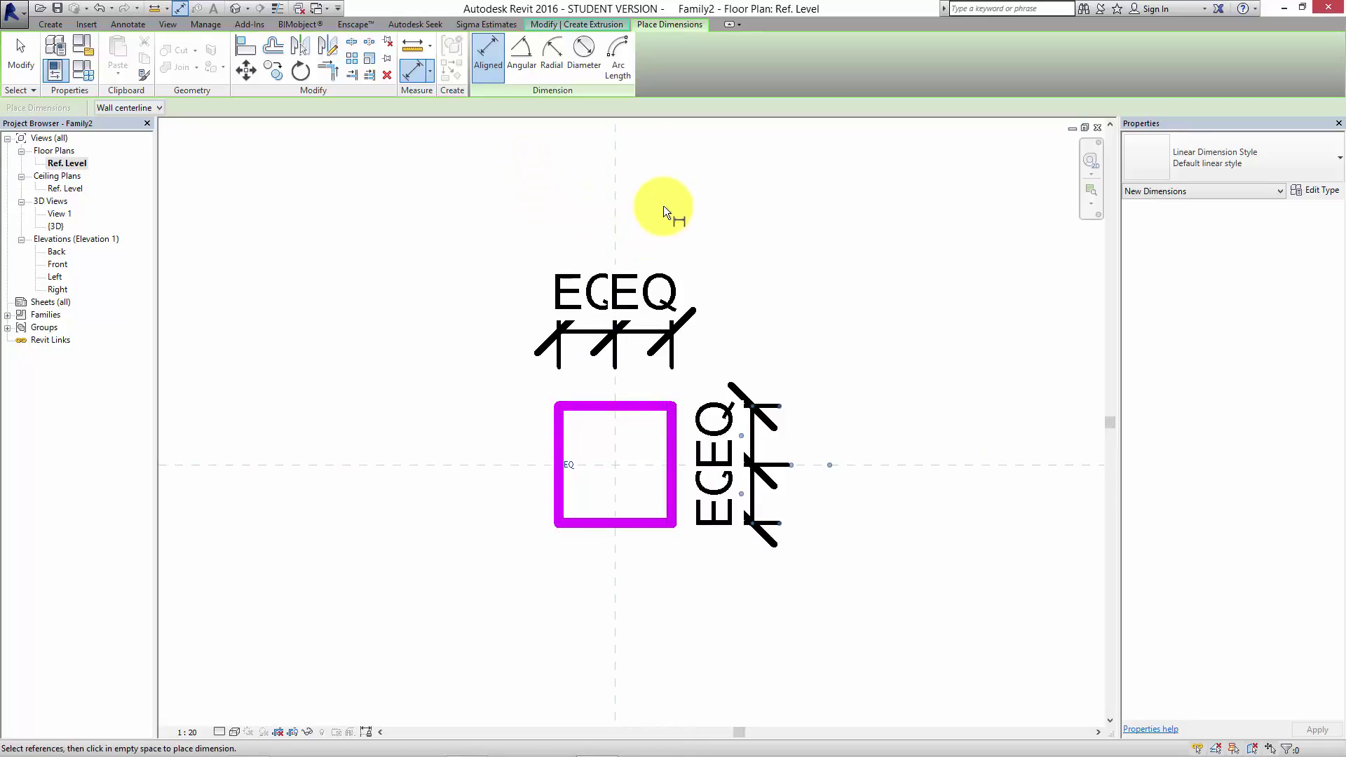
click(589, 24)
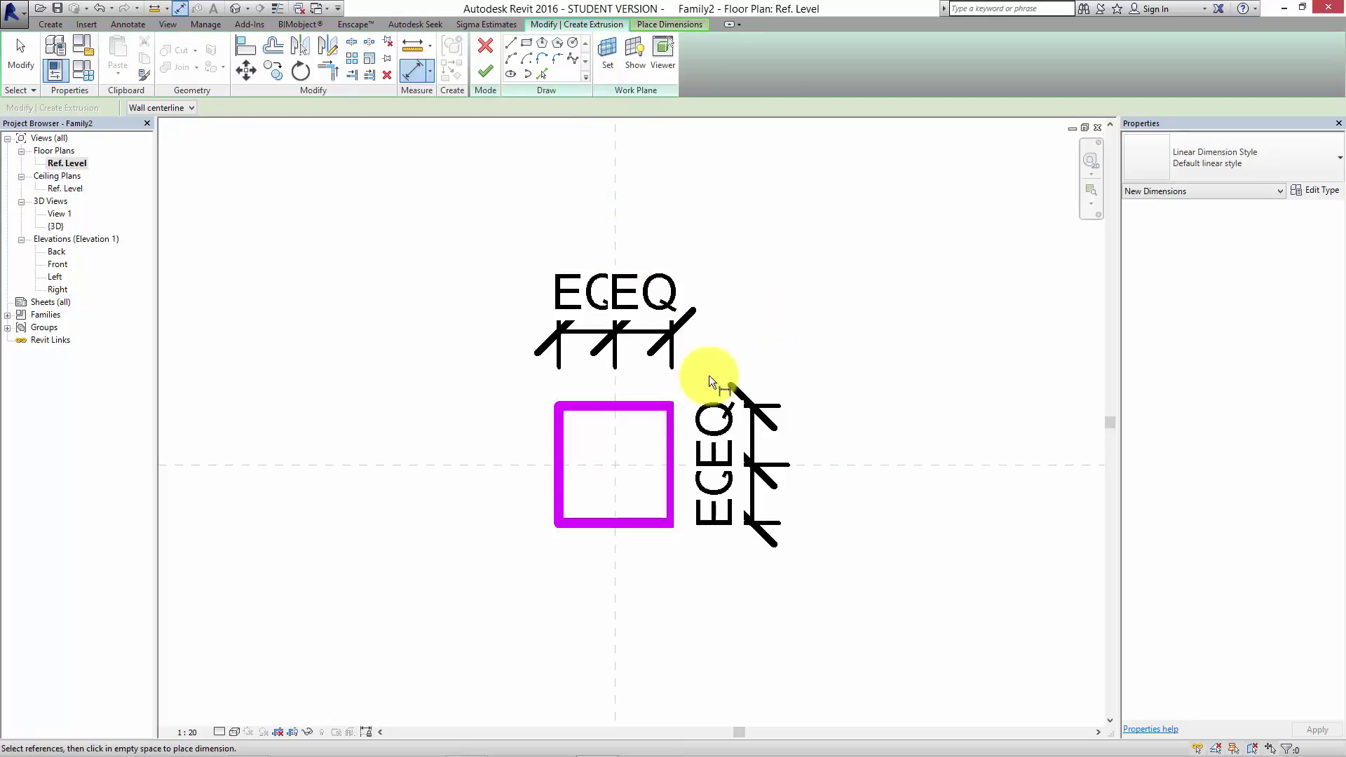
key(Escape)
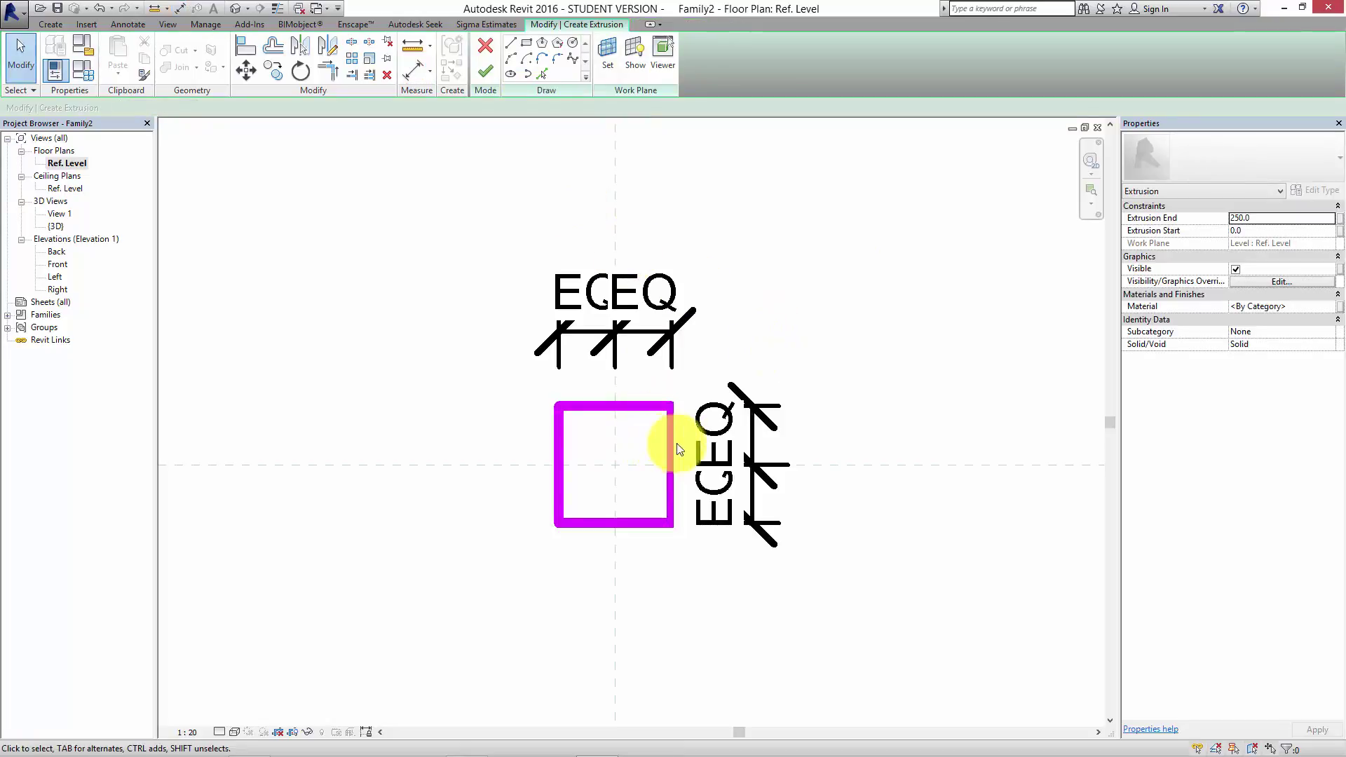
- Set the Extrusion End to 15 mm and finish the extrusion
click(1258, 223)
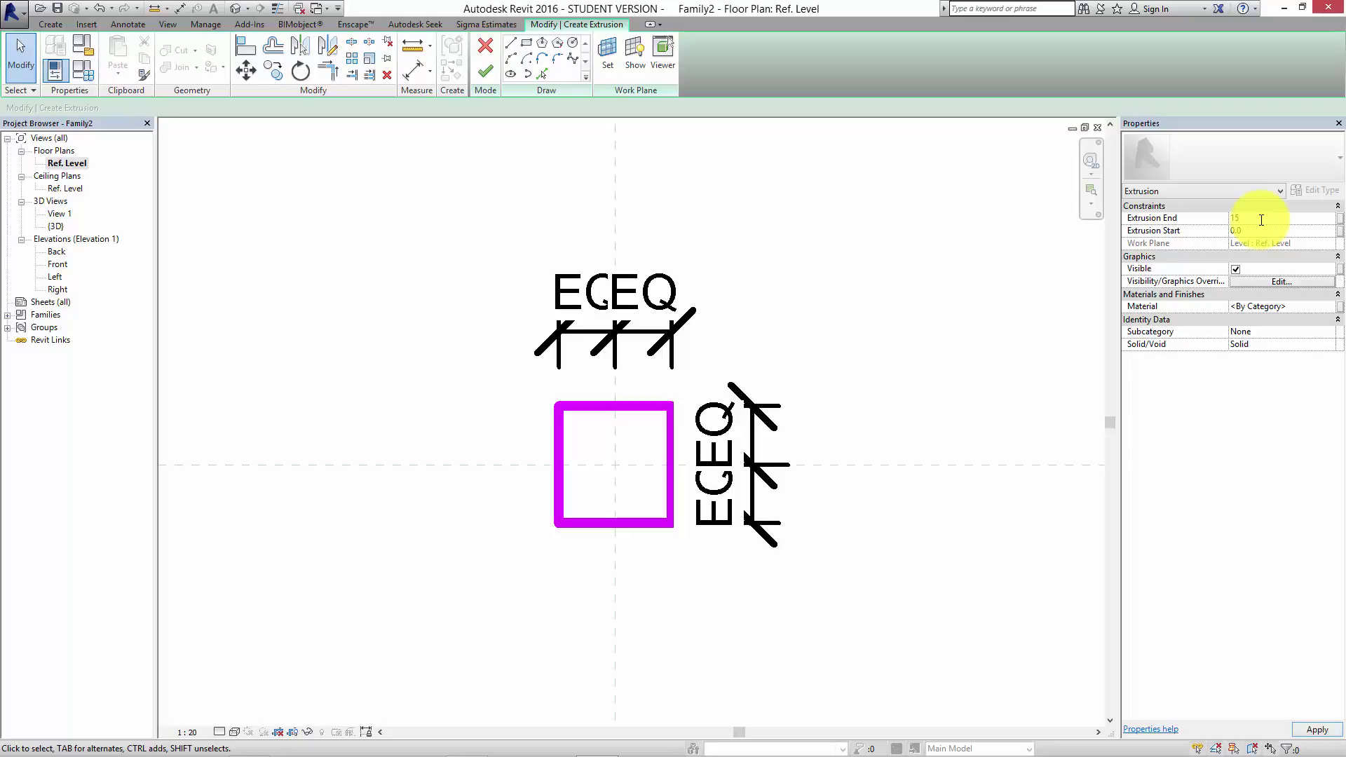
text(15)
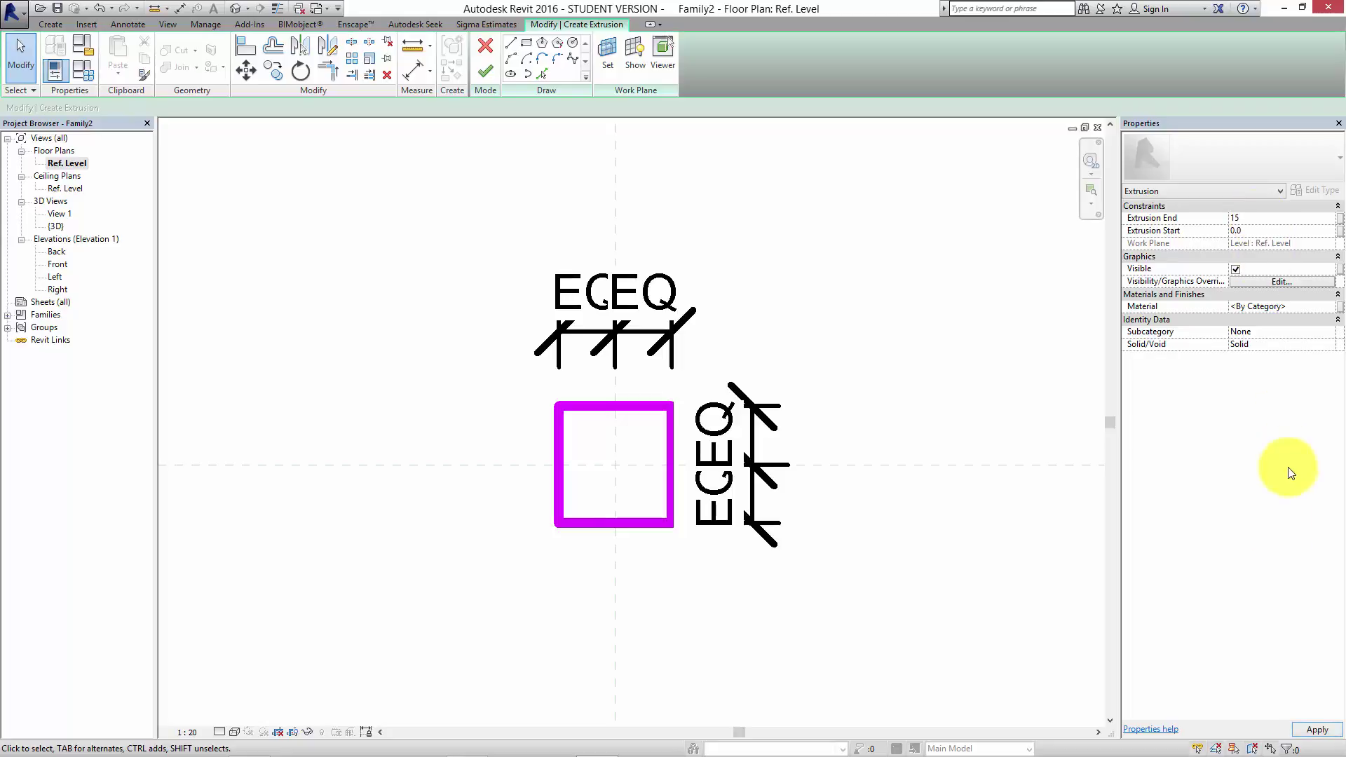
click(1317, 729)
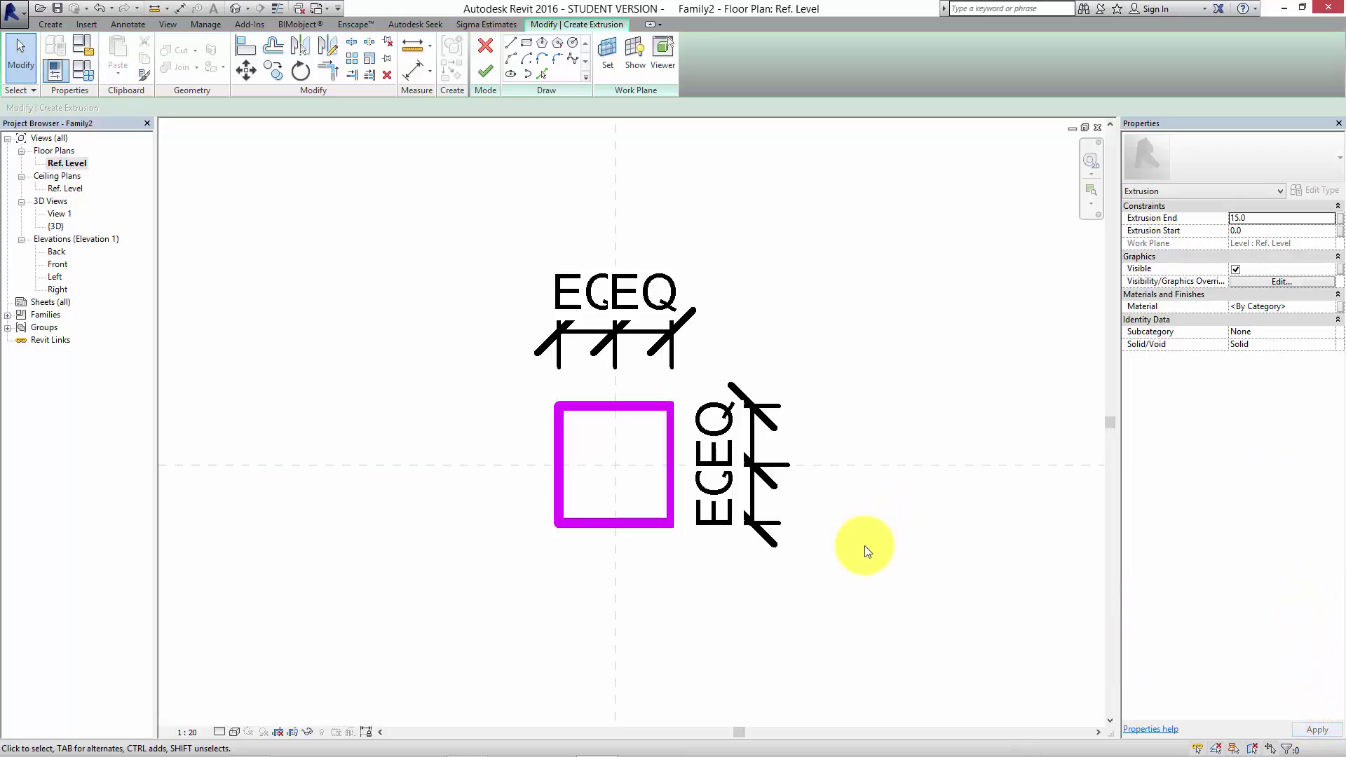
click(485, 71)
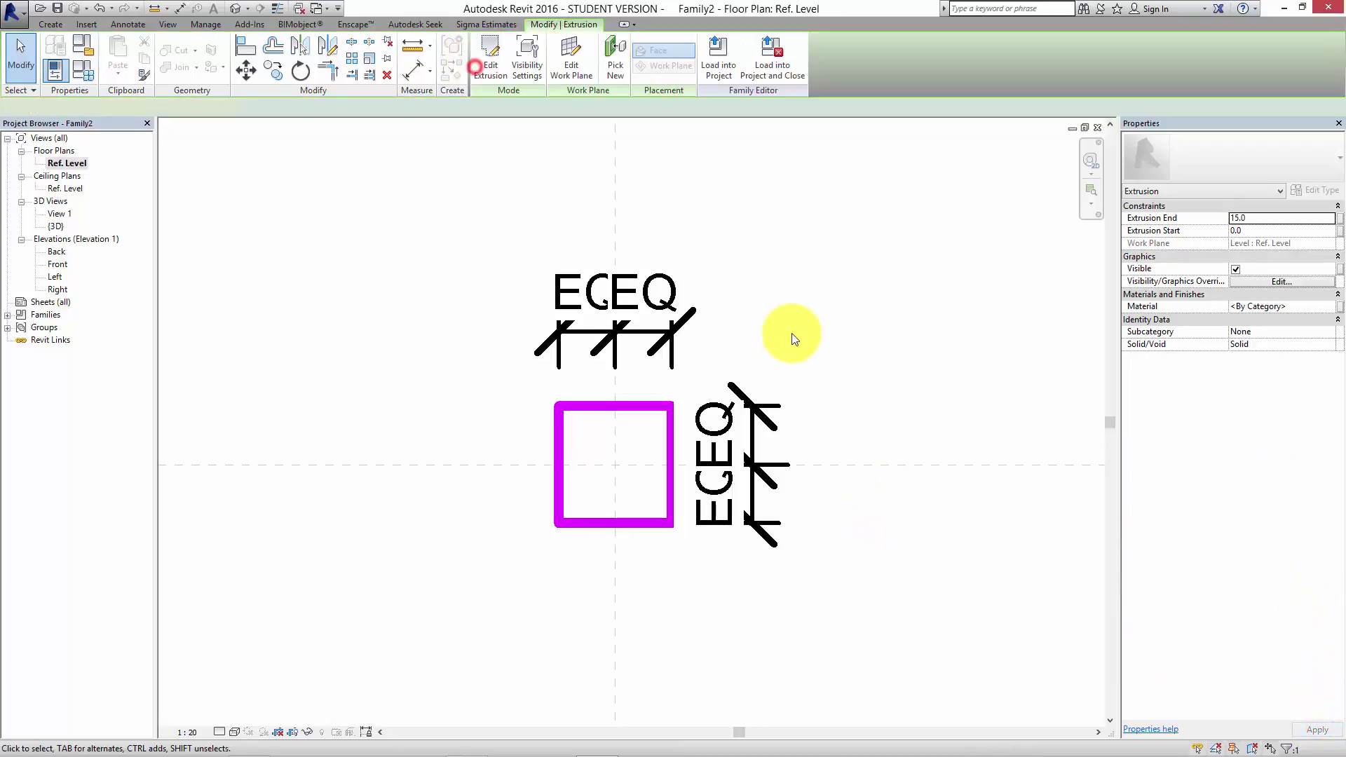
click(802, 344)
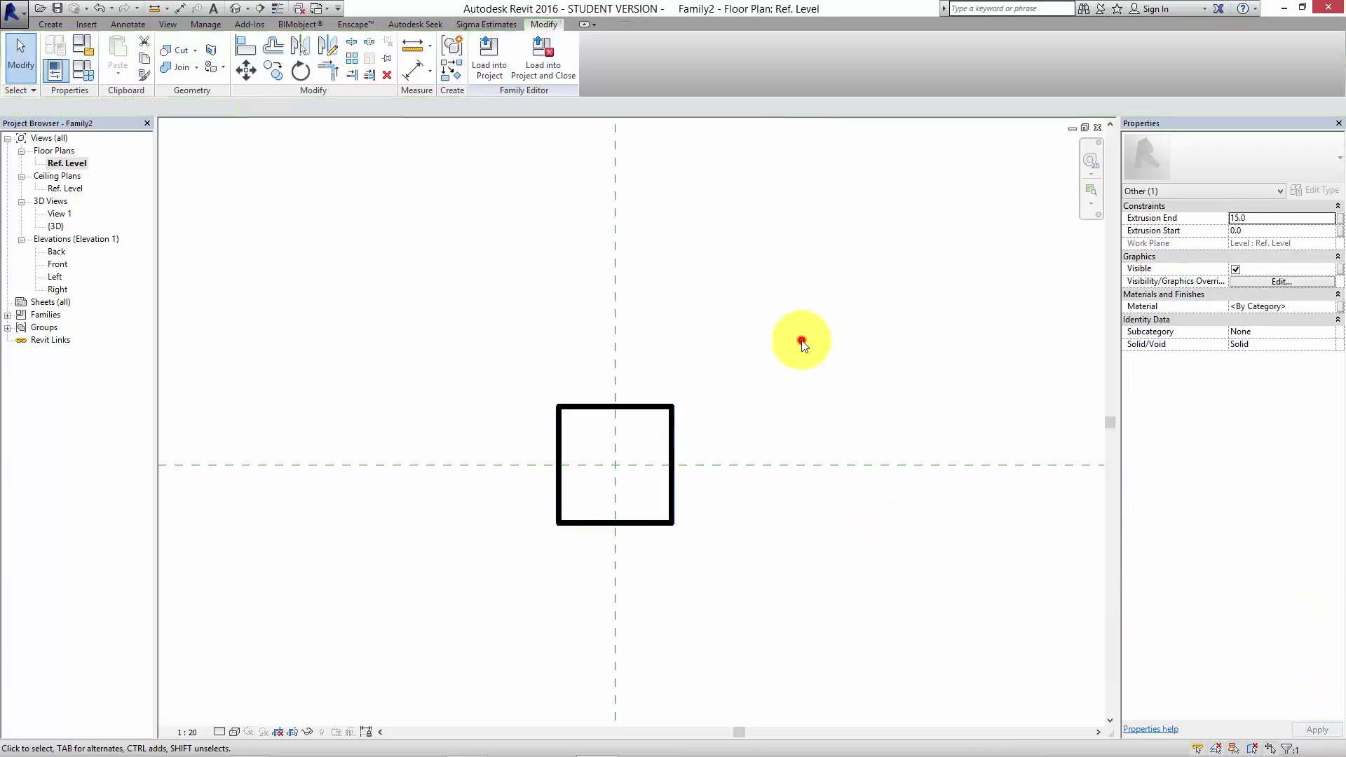
- Check the extrusion on the host face in the 3D view and set that view's scale to 1:20
click(230, 8)
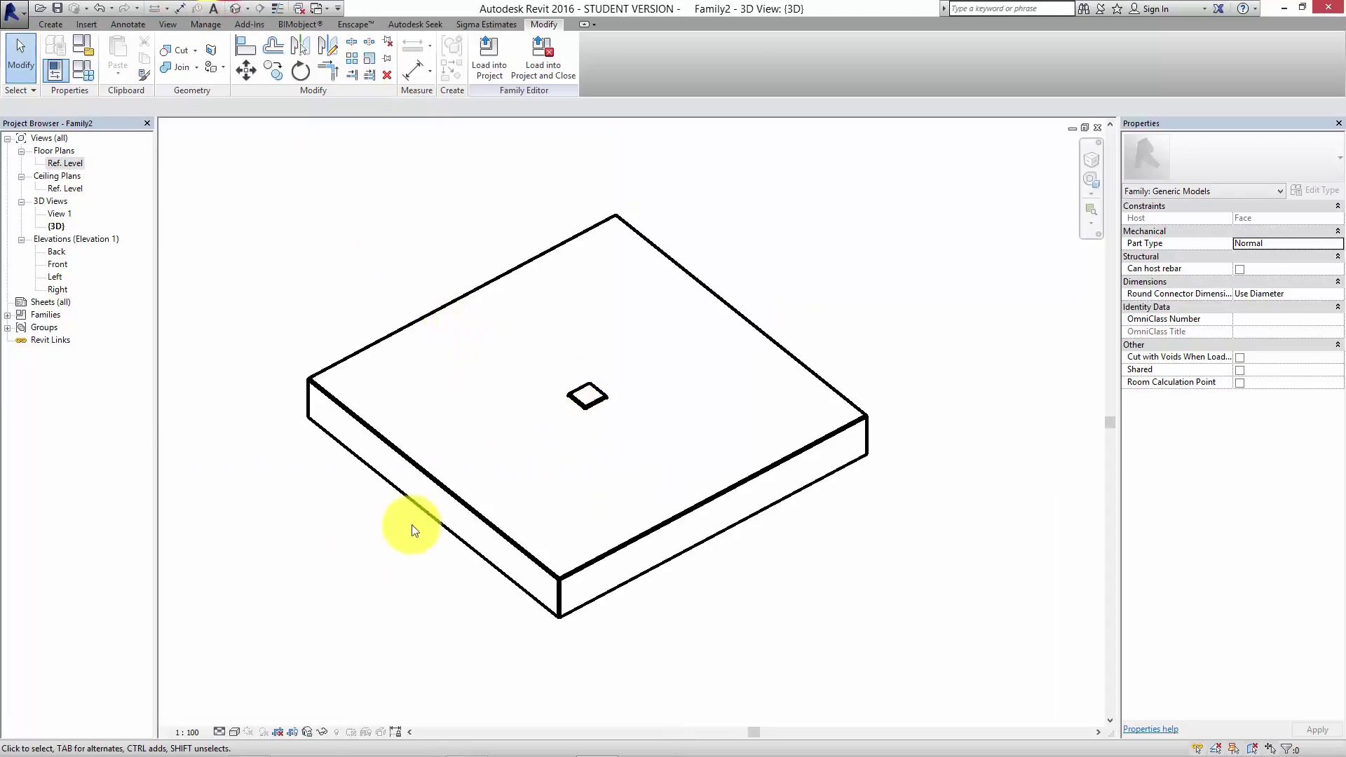
click(192, 732)
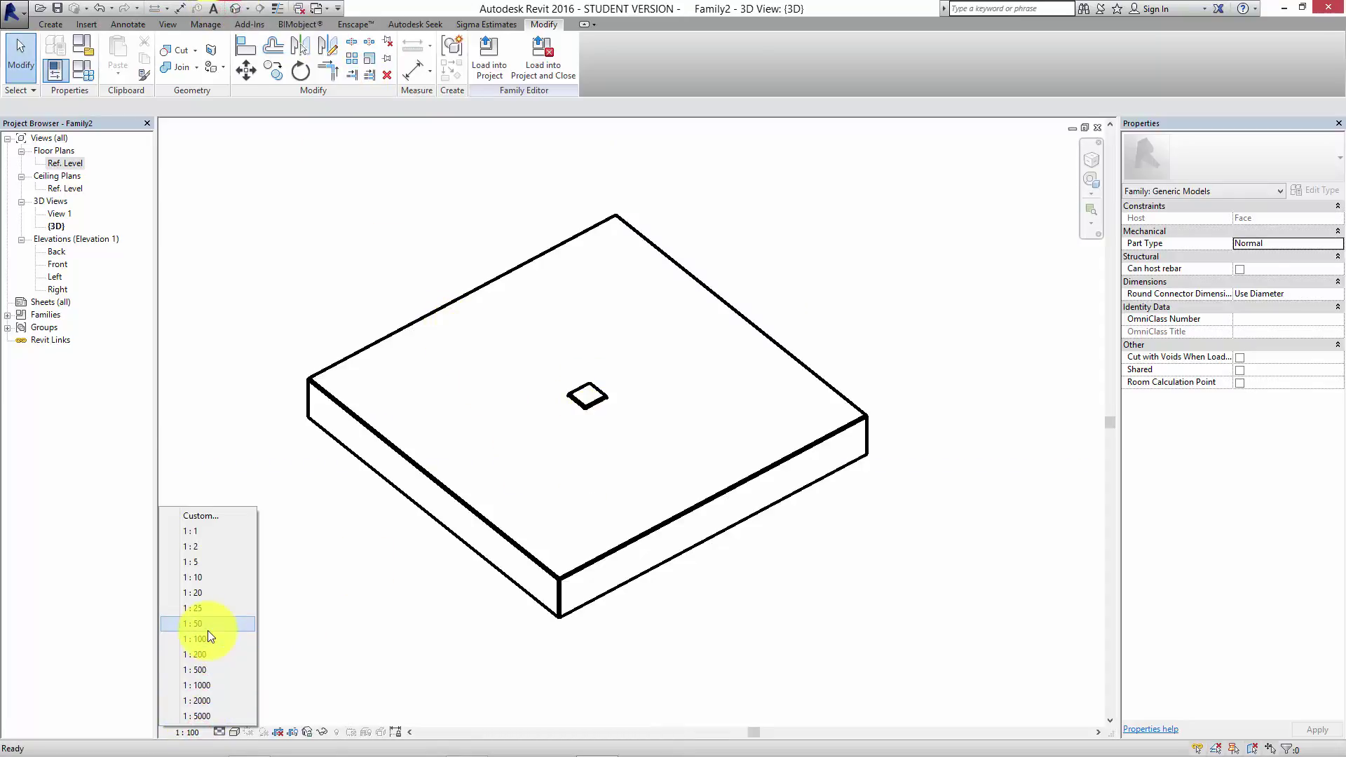
click(193, 592)
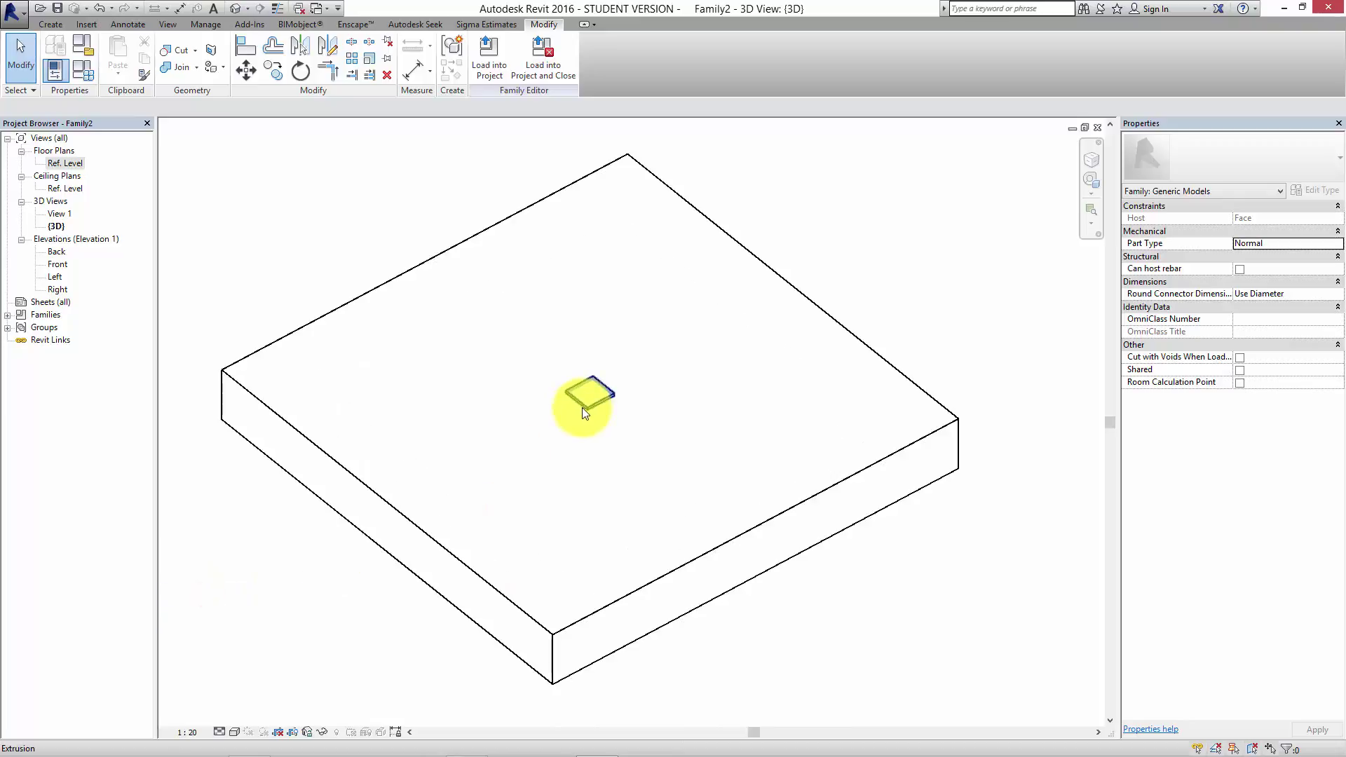
scroll(581, 407, down, 5)
middle_drag(585, 411, 528, 541)
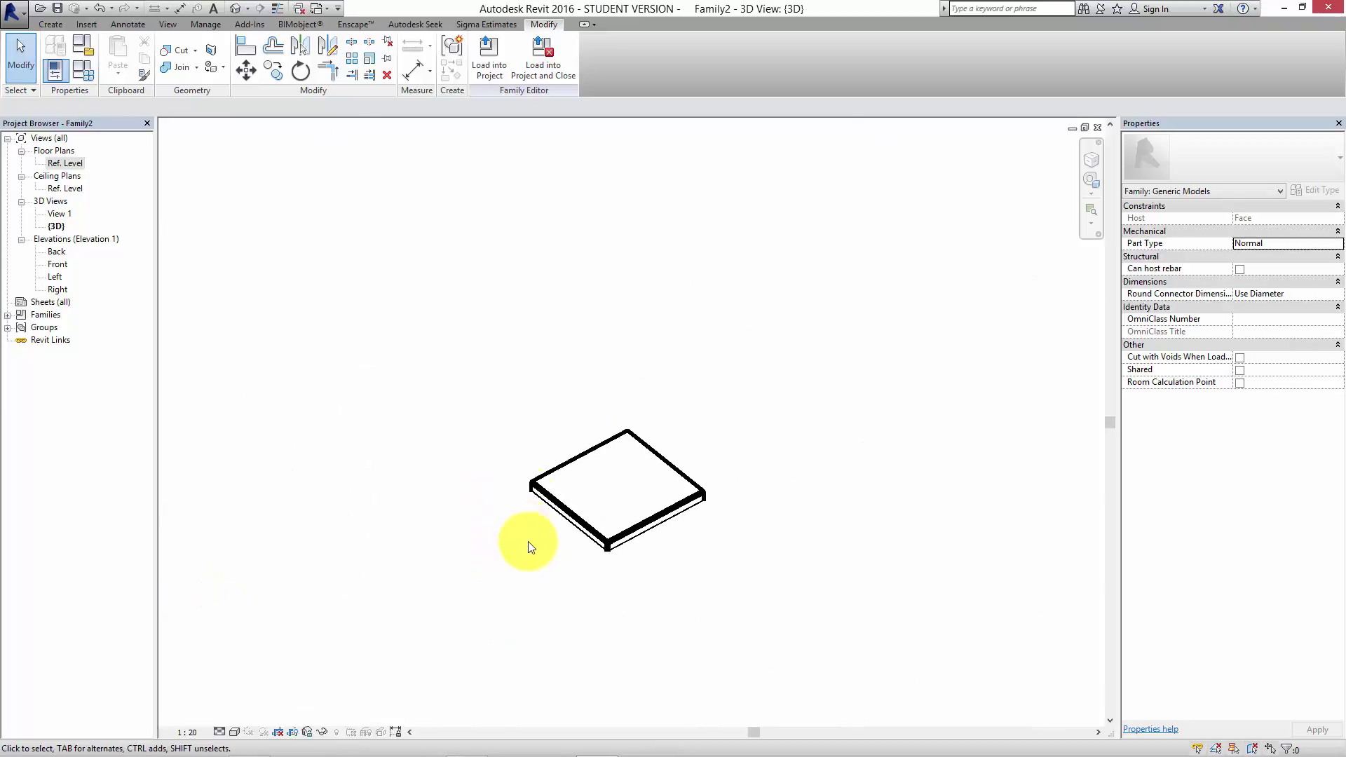
- In the Front elevation, start a Revolve and draw a 10 mm horizontal boundary line leftward from the centre plane along the extrusion's top edge
click(62, 165)
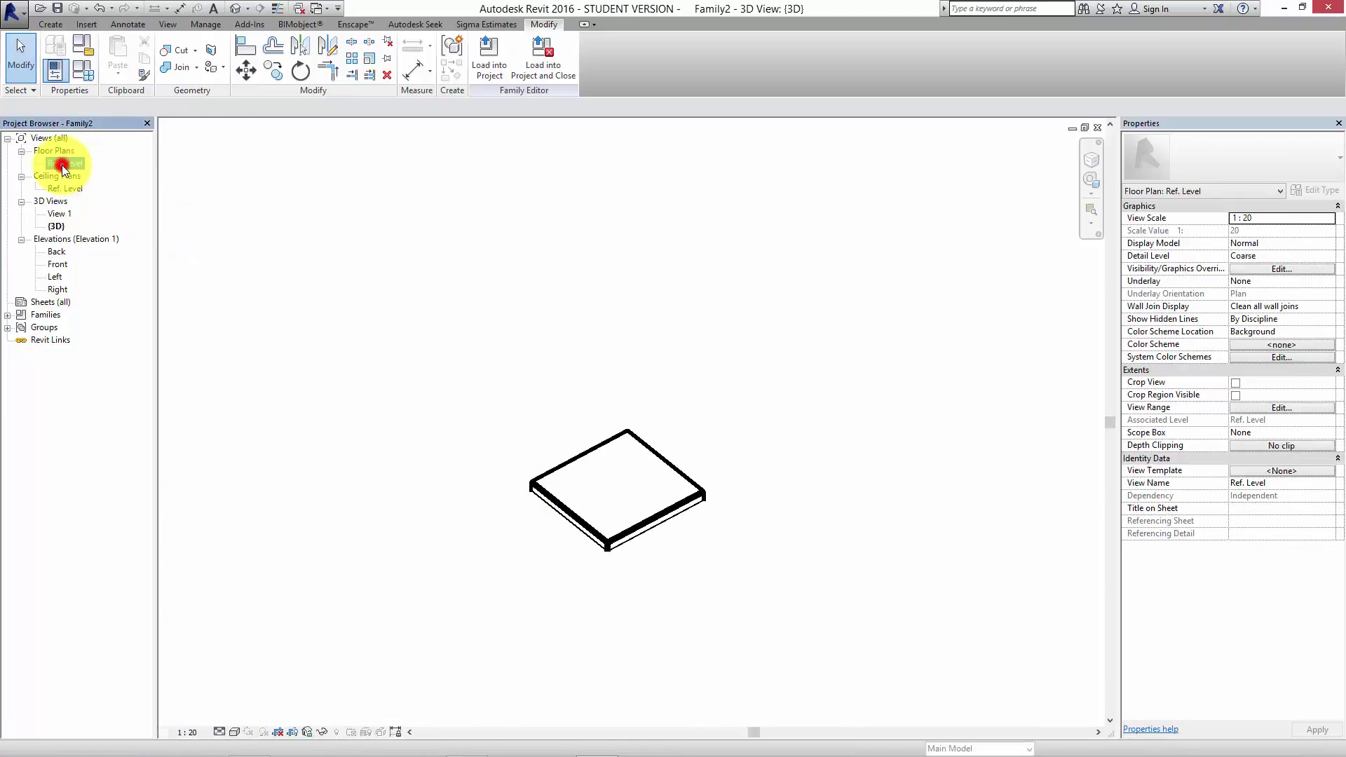
double_click(61, 166)
double_click(57, 265)
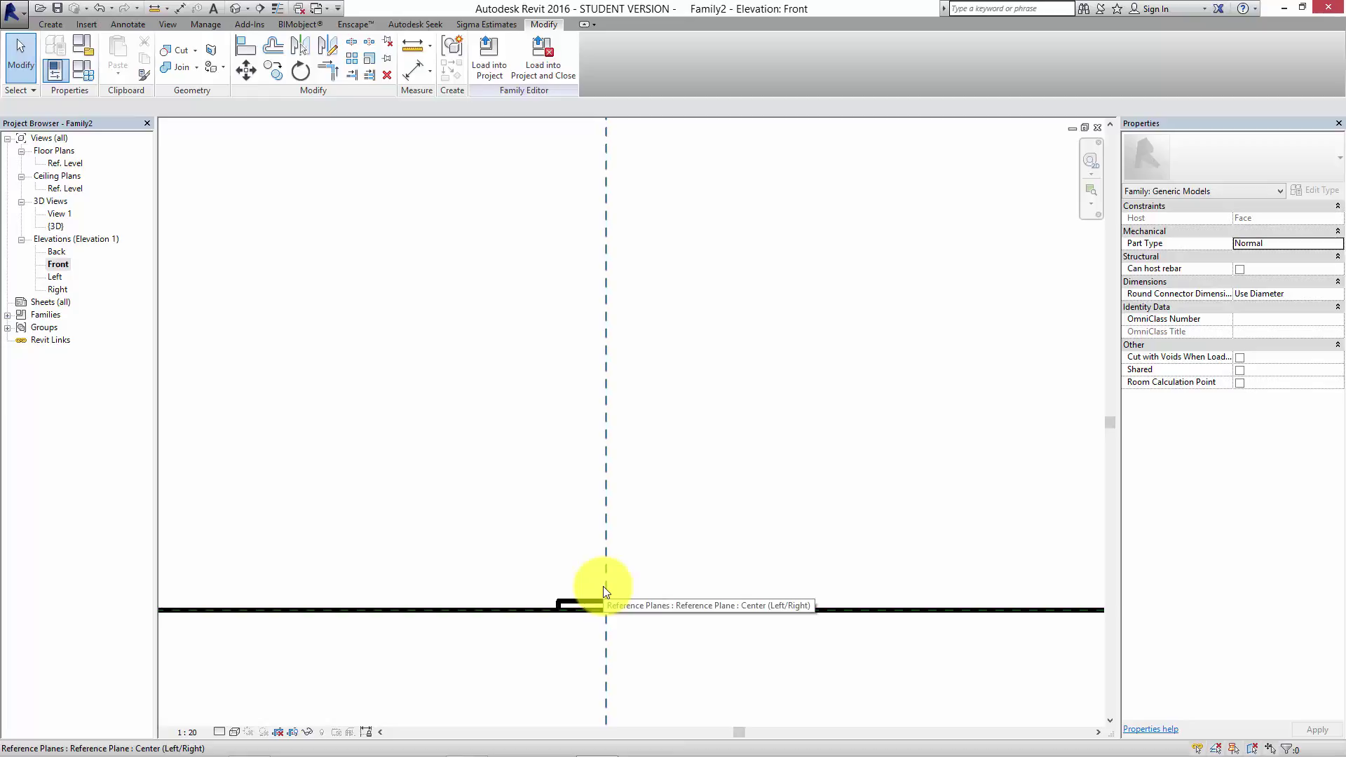
scroll(604, 595, up, 4)
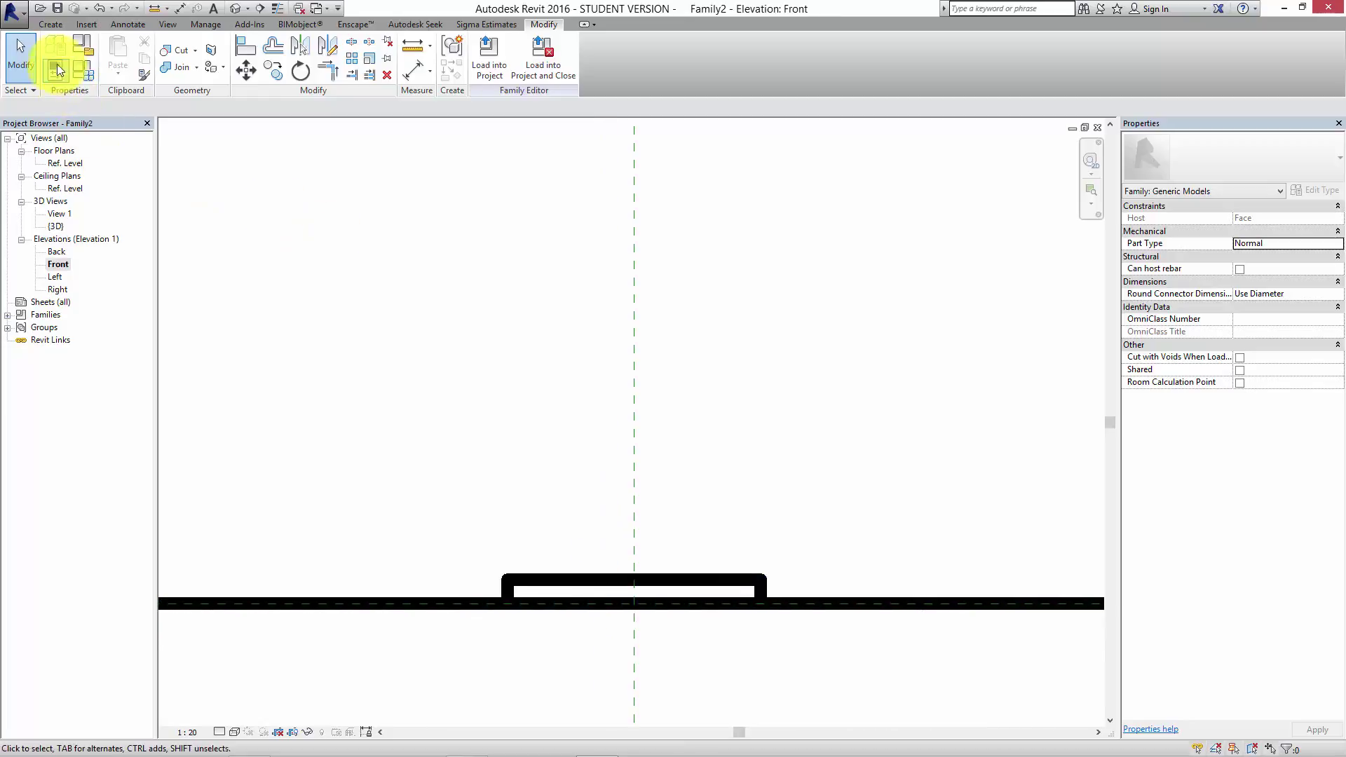
click(50, 24)
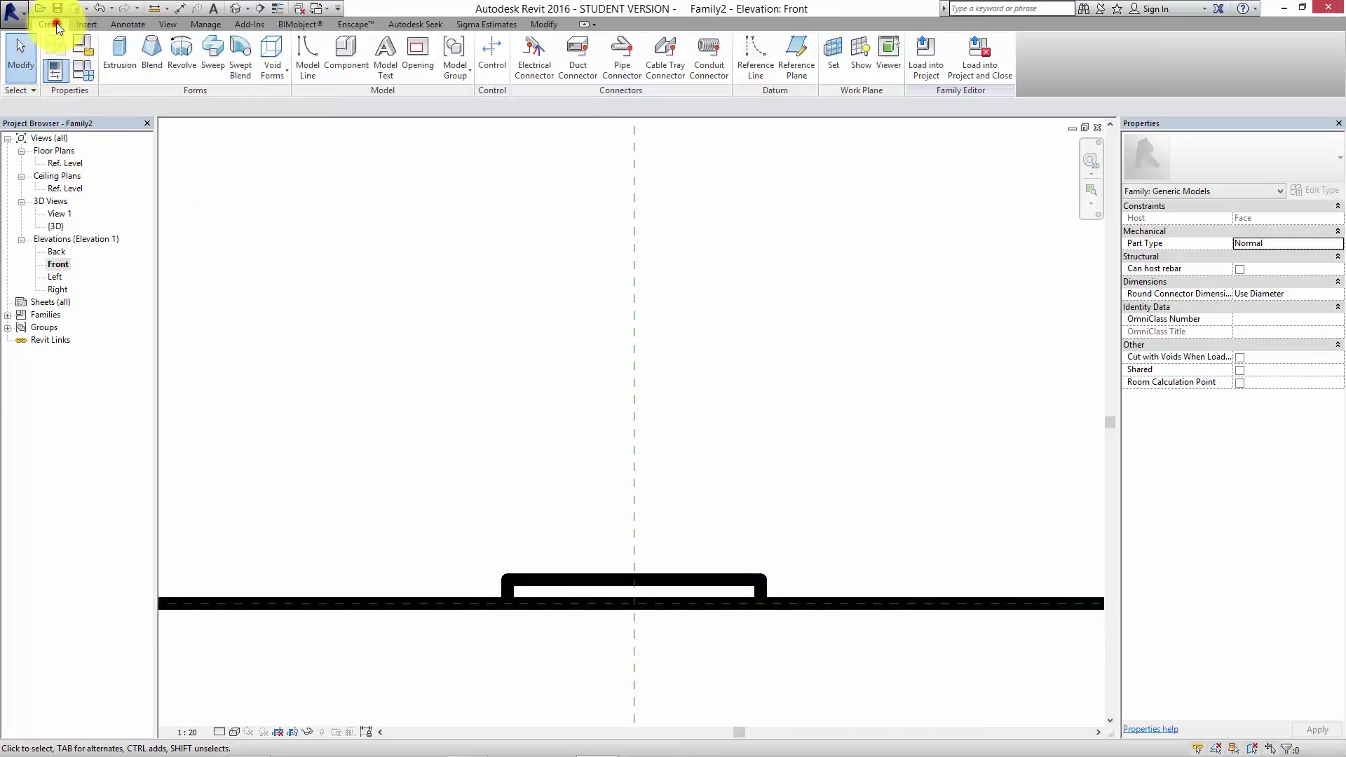
click(183, 61)
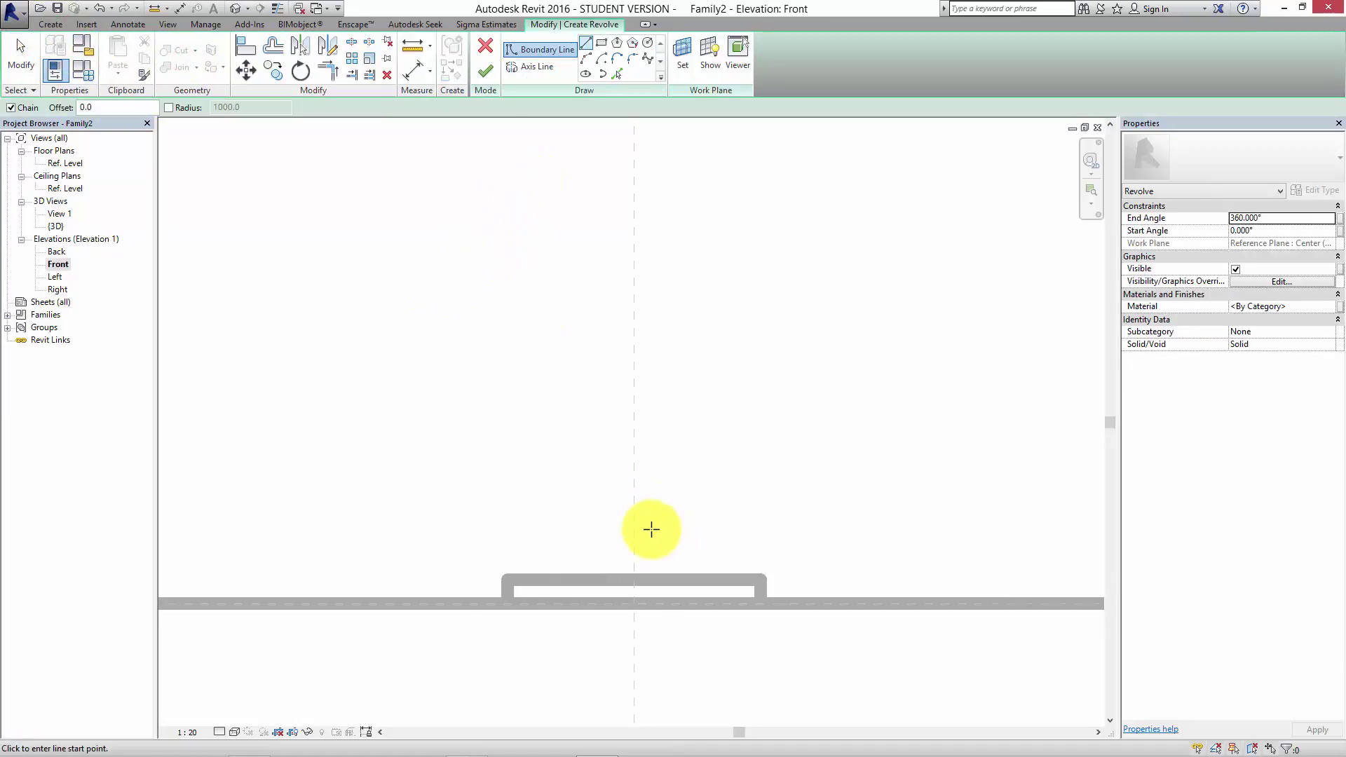
scroll(631, 577, up, 2)
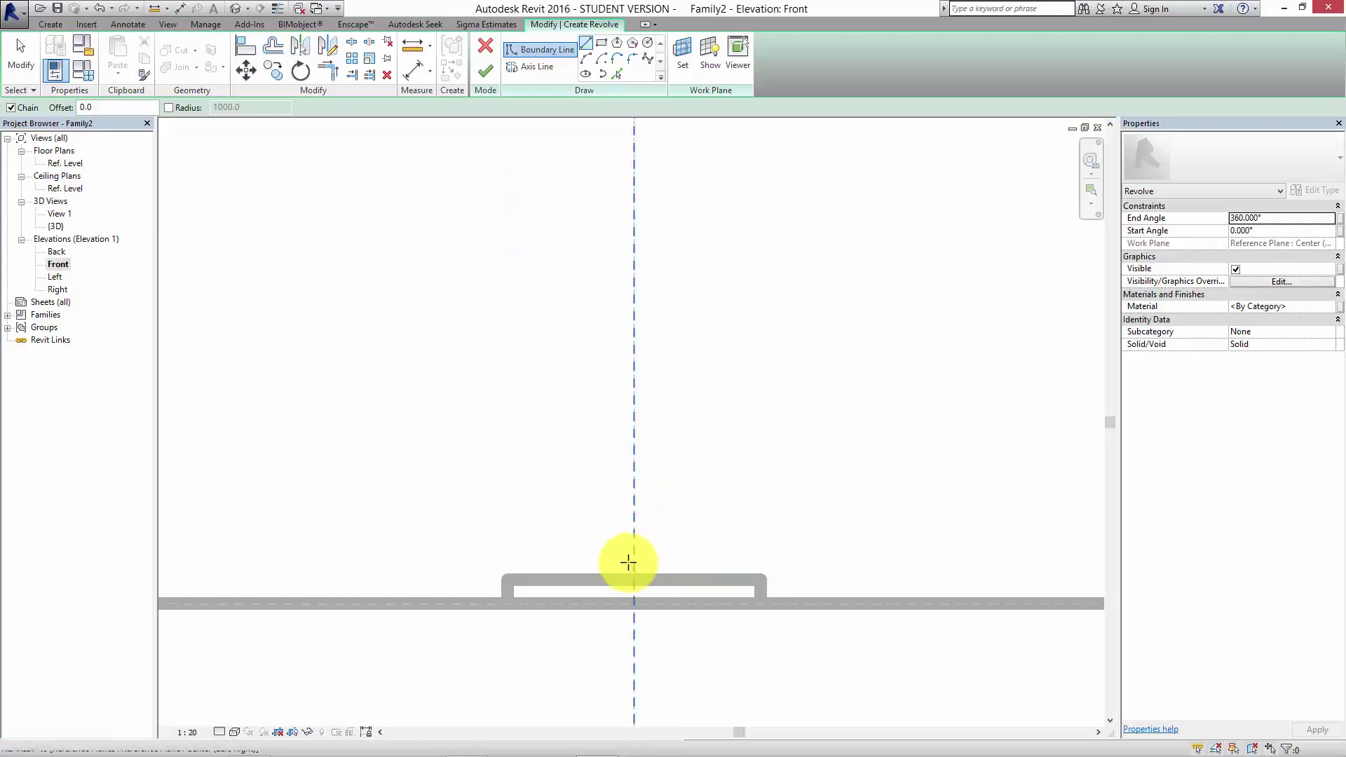
click(637, 587)
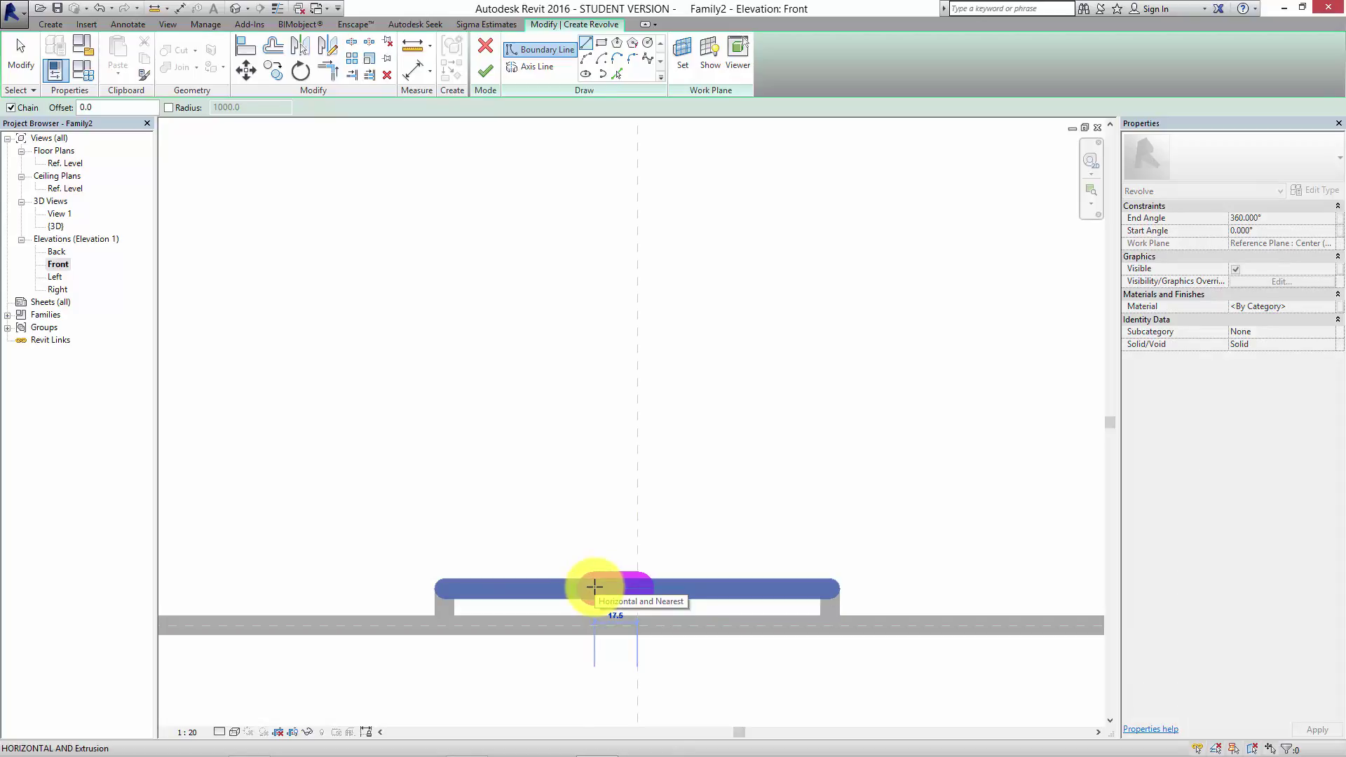
text(10)
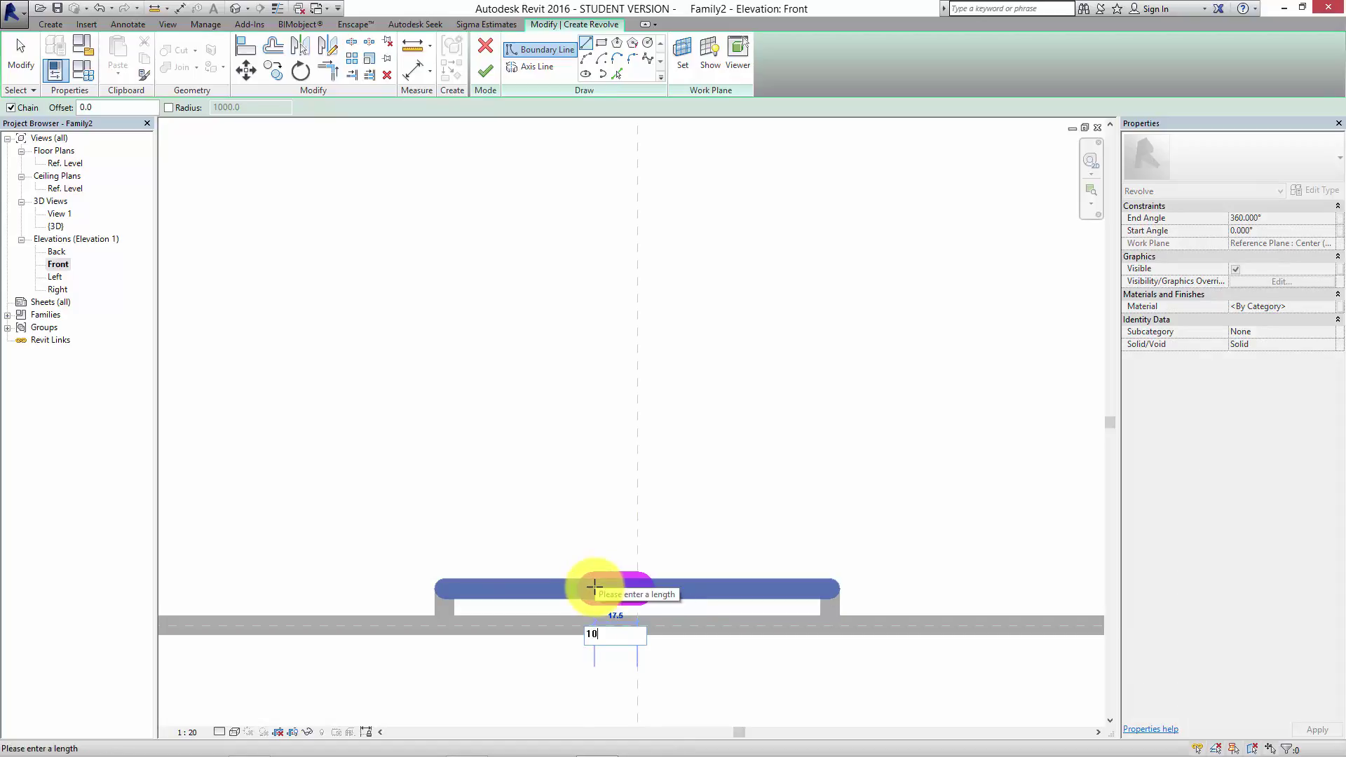
key(Return)
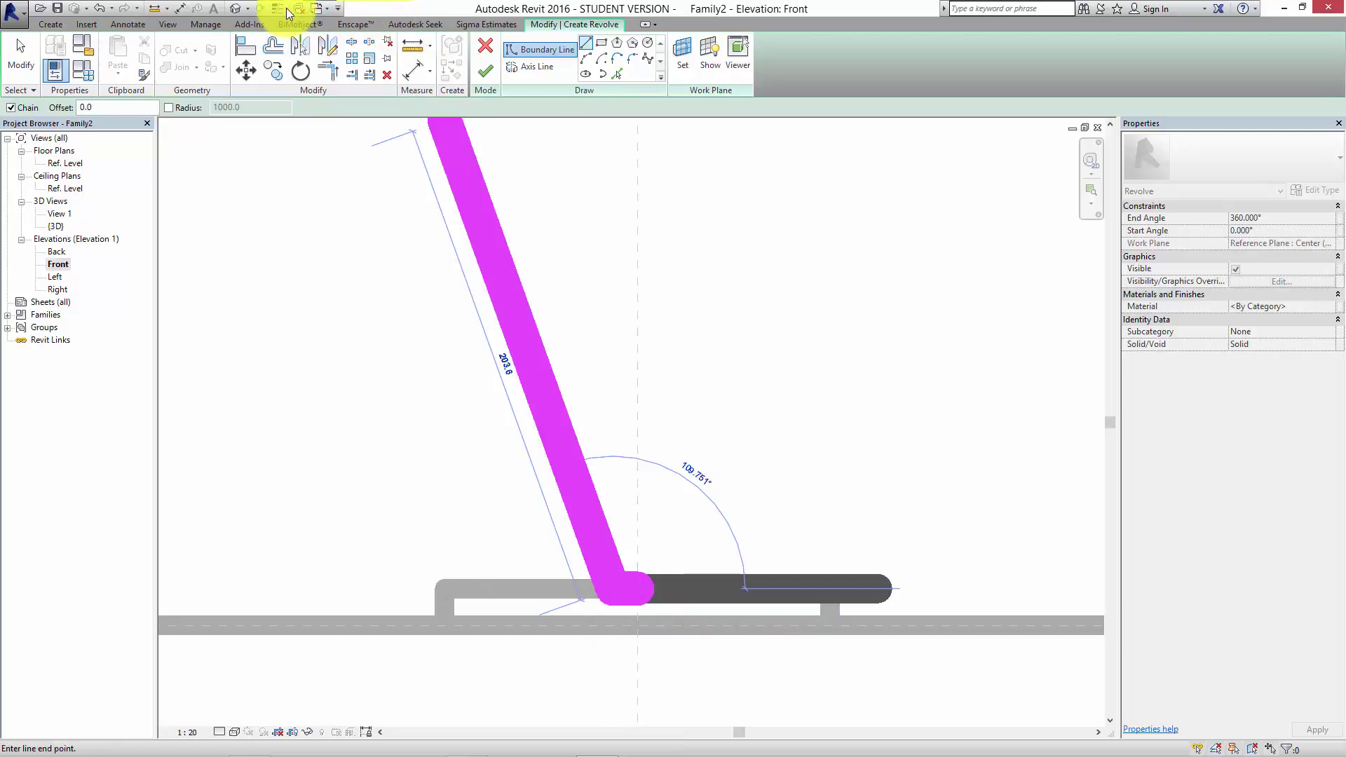
- Turn on thin lines and continue the boundary as a stepped profile outward, rising about 6.6 mm, 3 mm and 11.5 mm
click(278, 10)
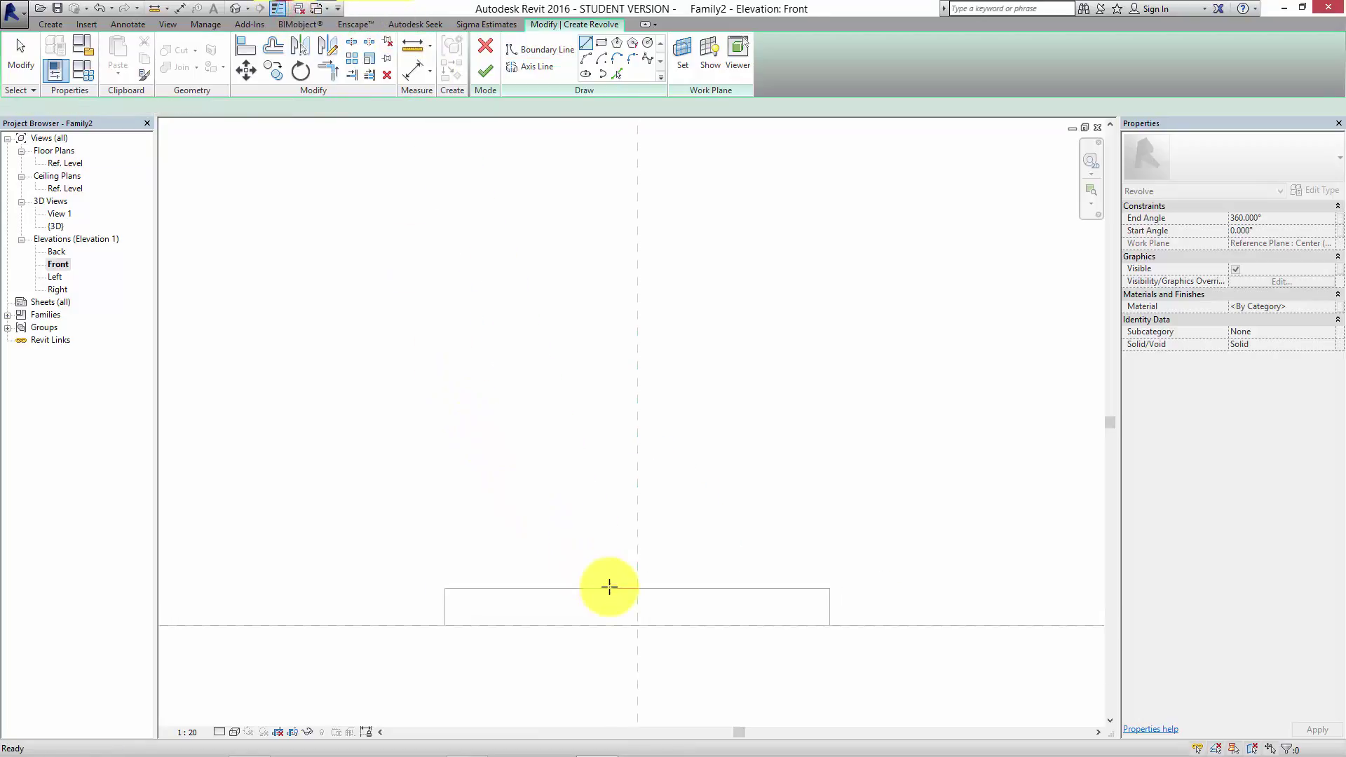
scroll(608, 586, up, 3)
click(614, 590)
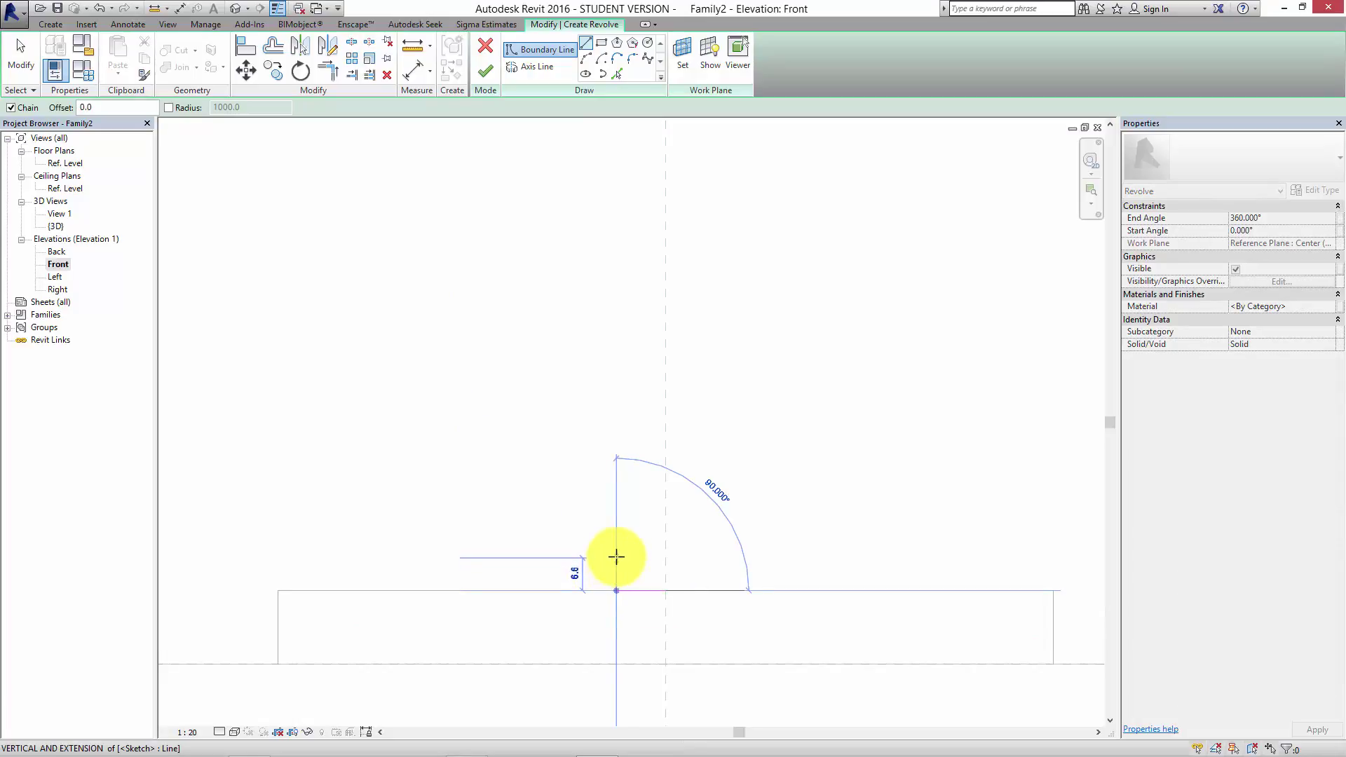
click(616, 557)
click(603, 556)
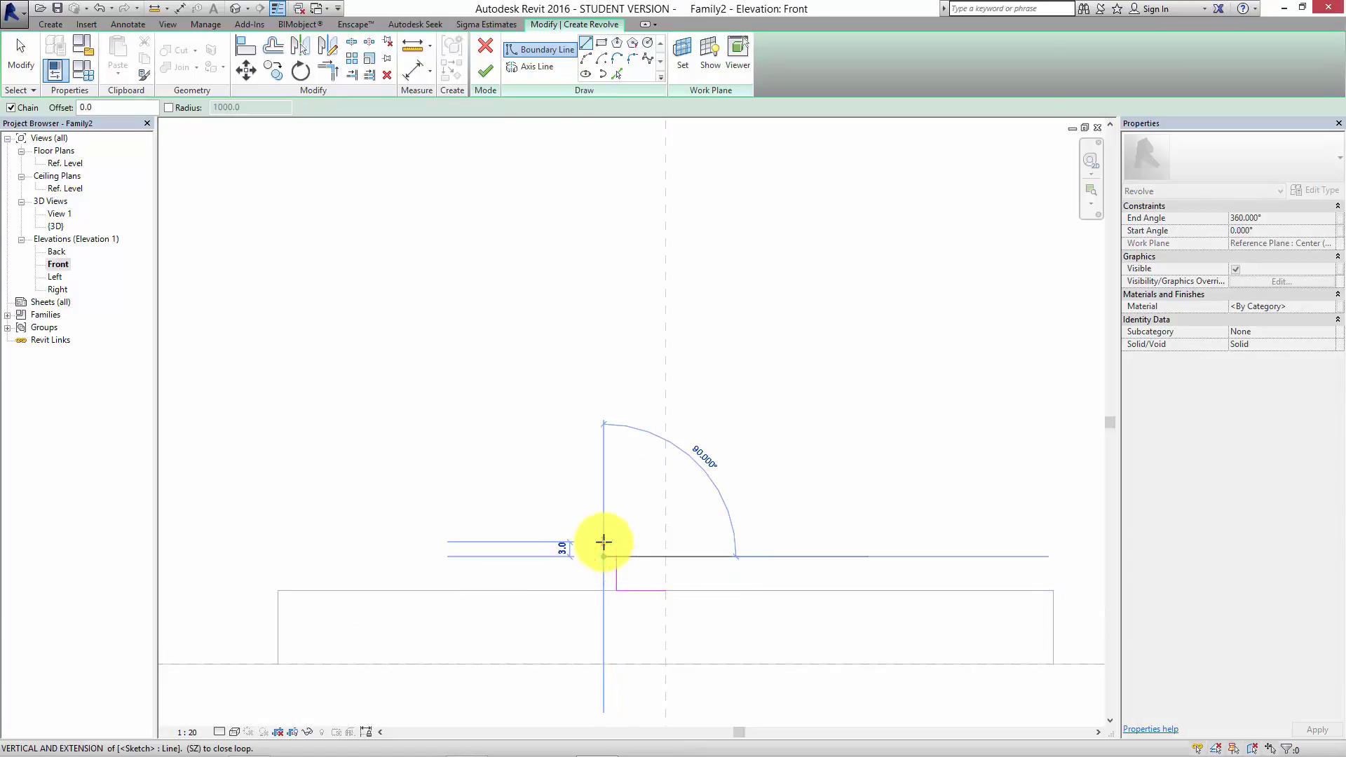
click(603, 542)
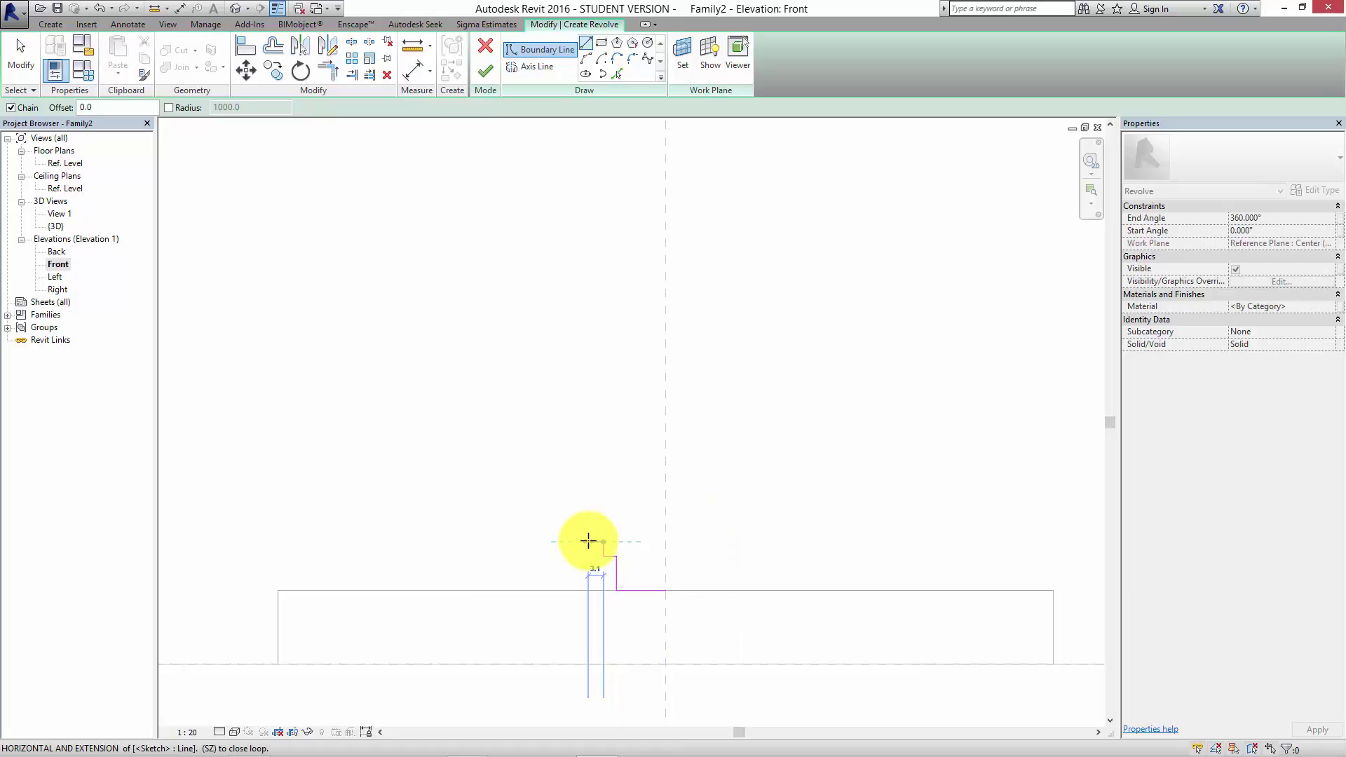
click(588, 541)
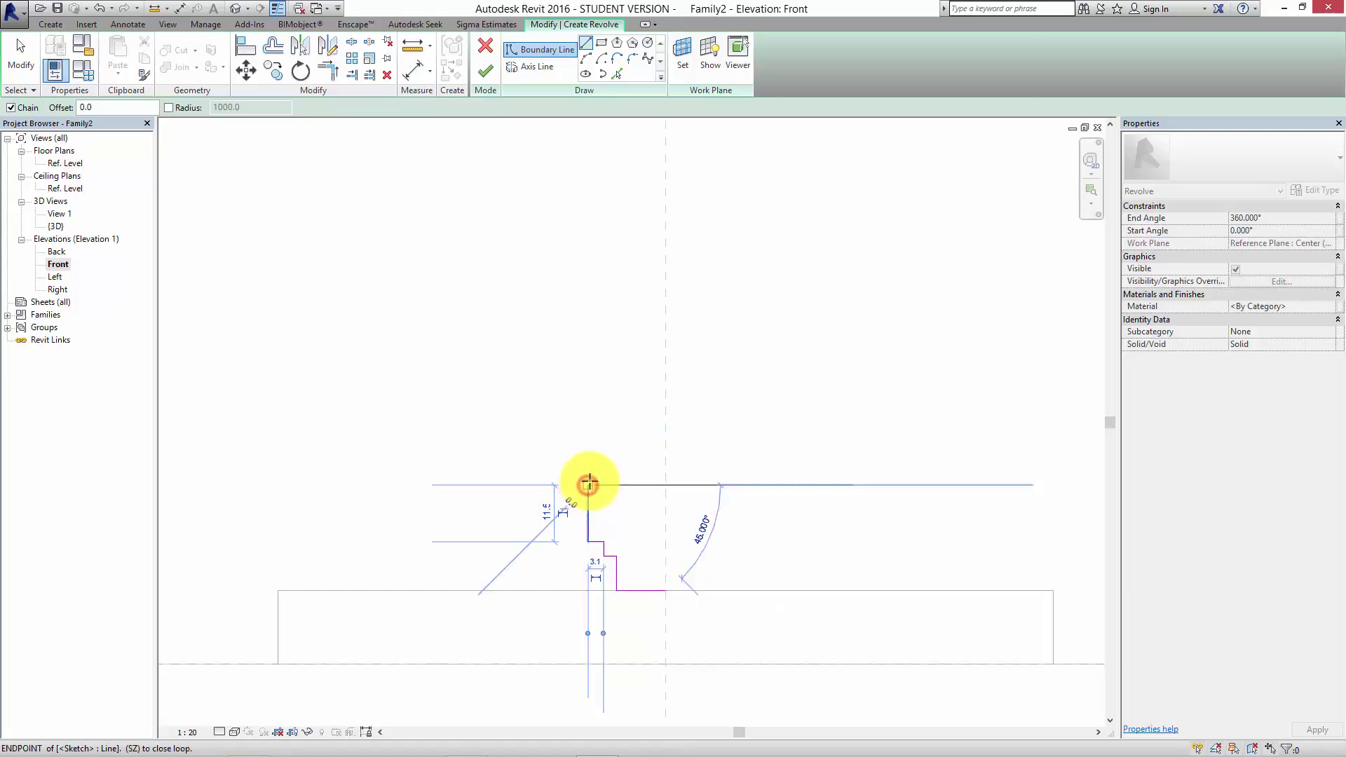
click(588, 484)
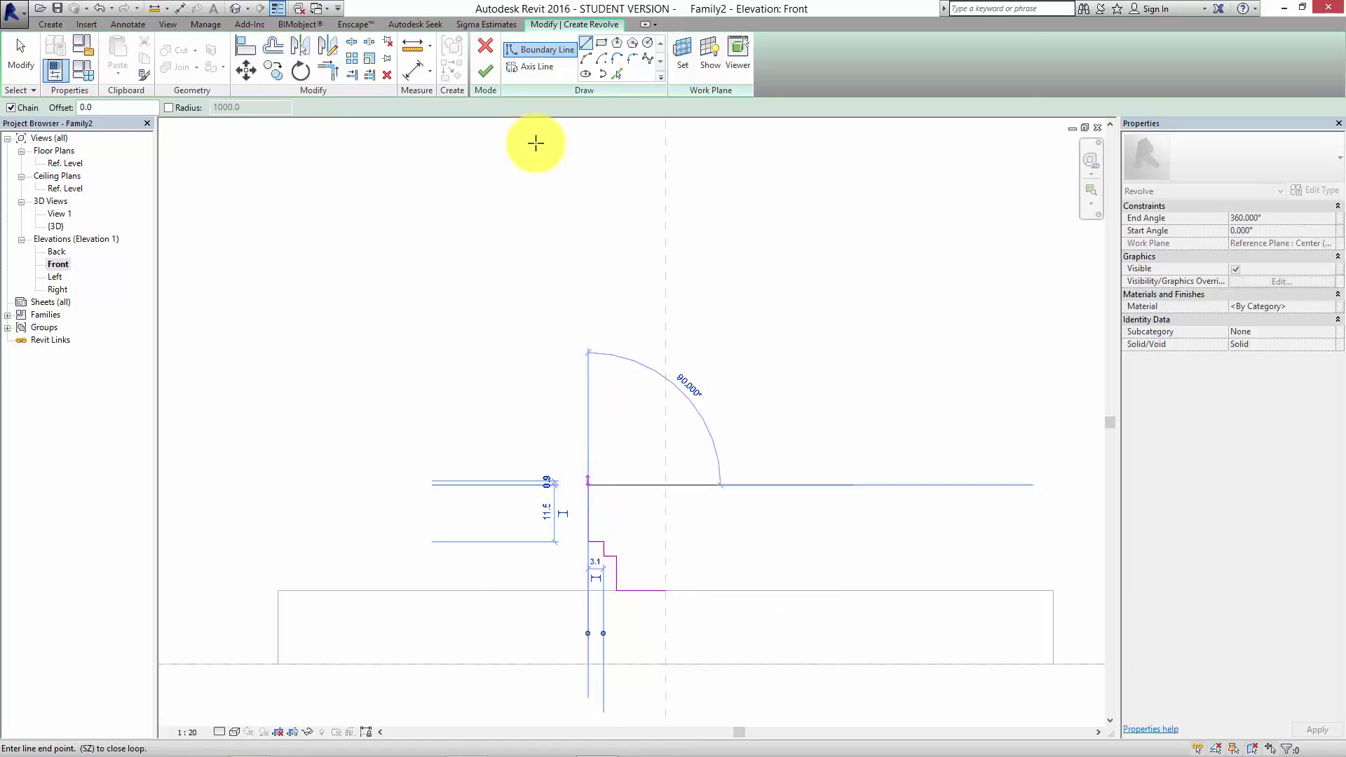
- Top the profile with an arc of about 32 mm radius to the centre plane, and close it with a vertical line to the base
click(585, 59)
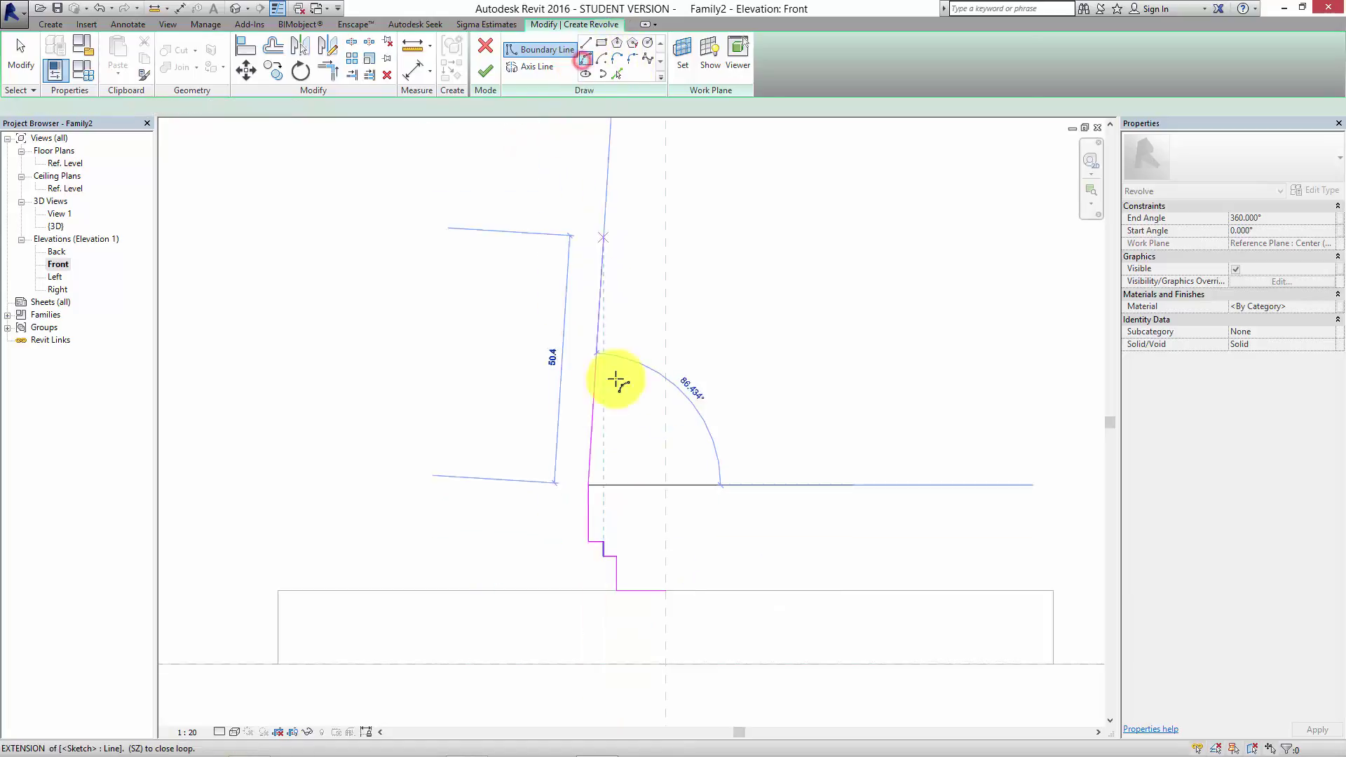
click(665, 469)
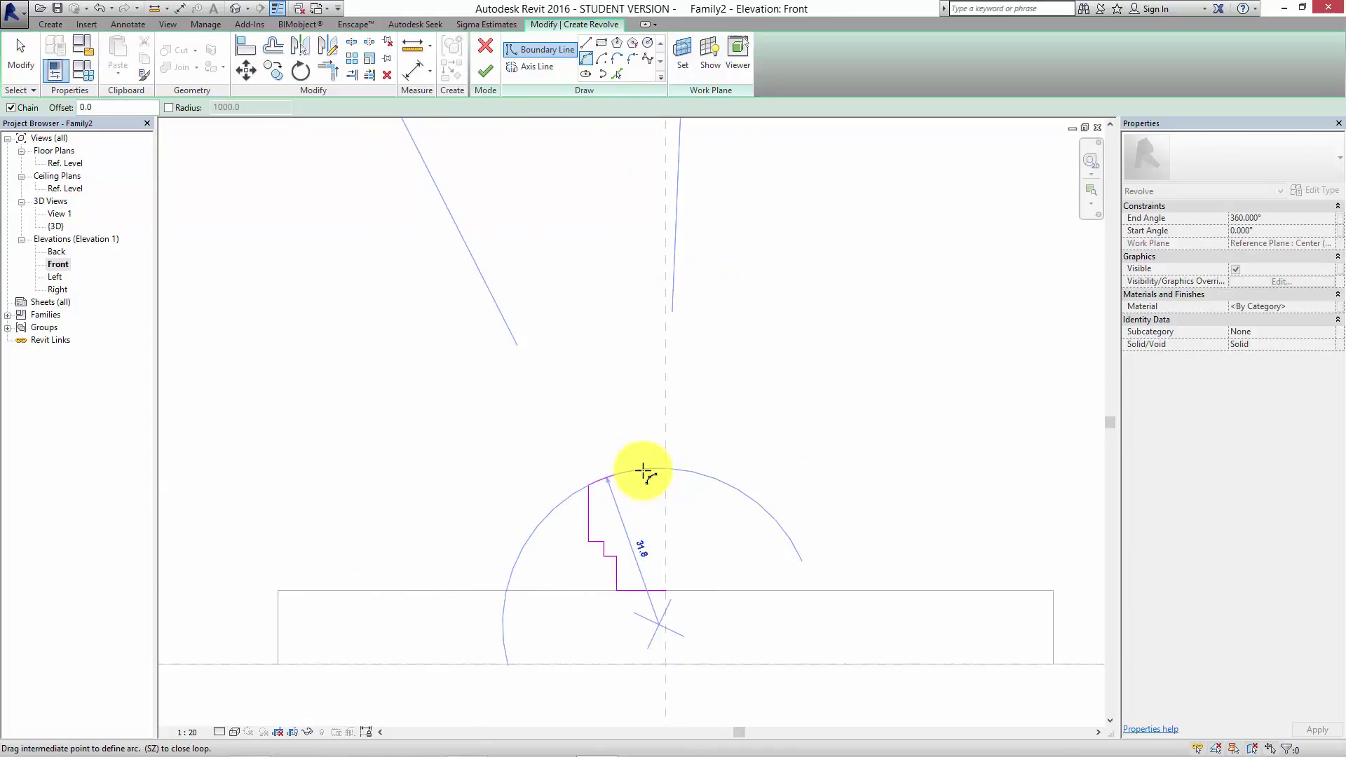
click(643, 471)
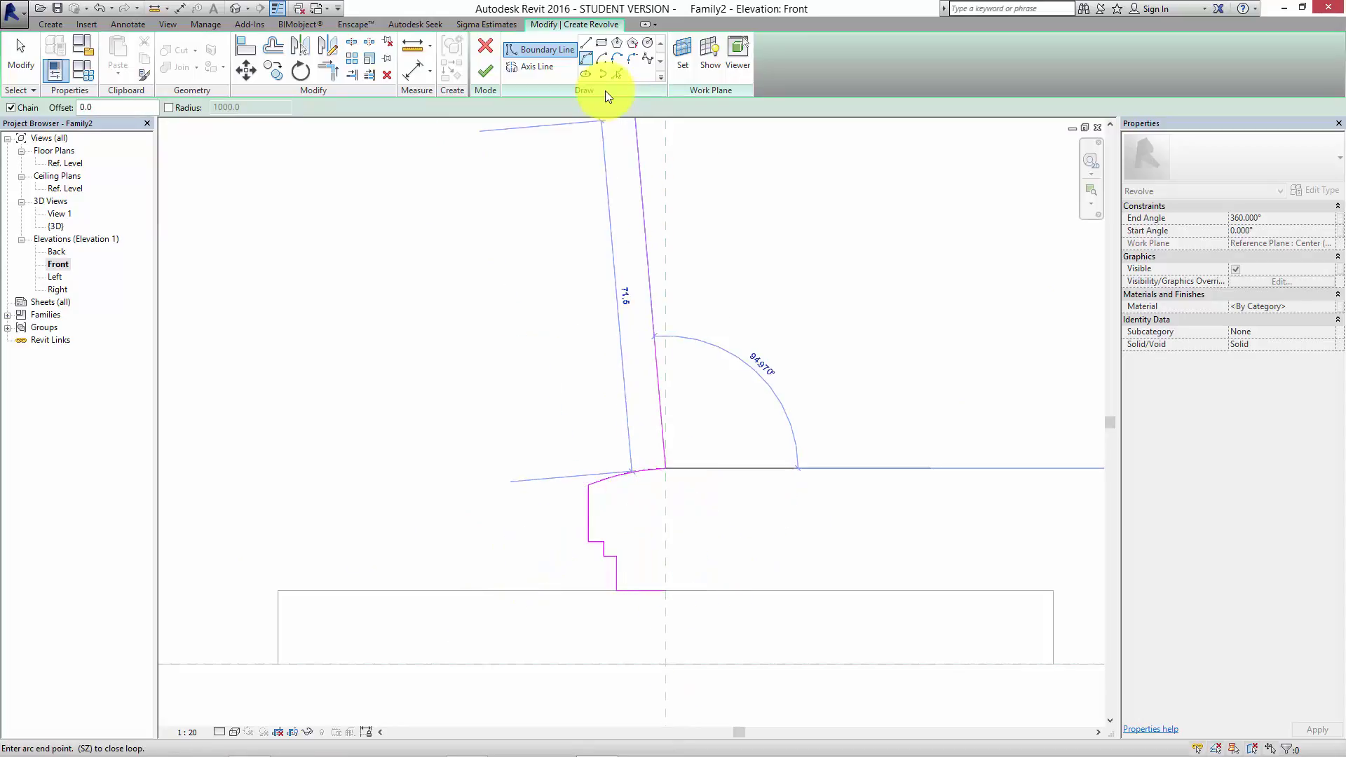
click(667, 586)
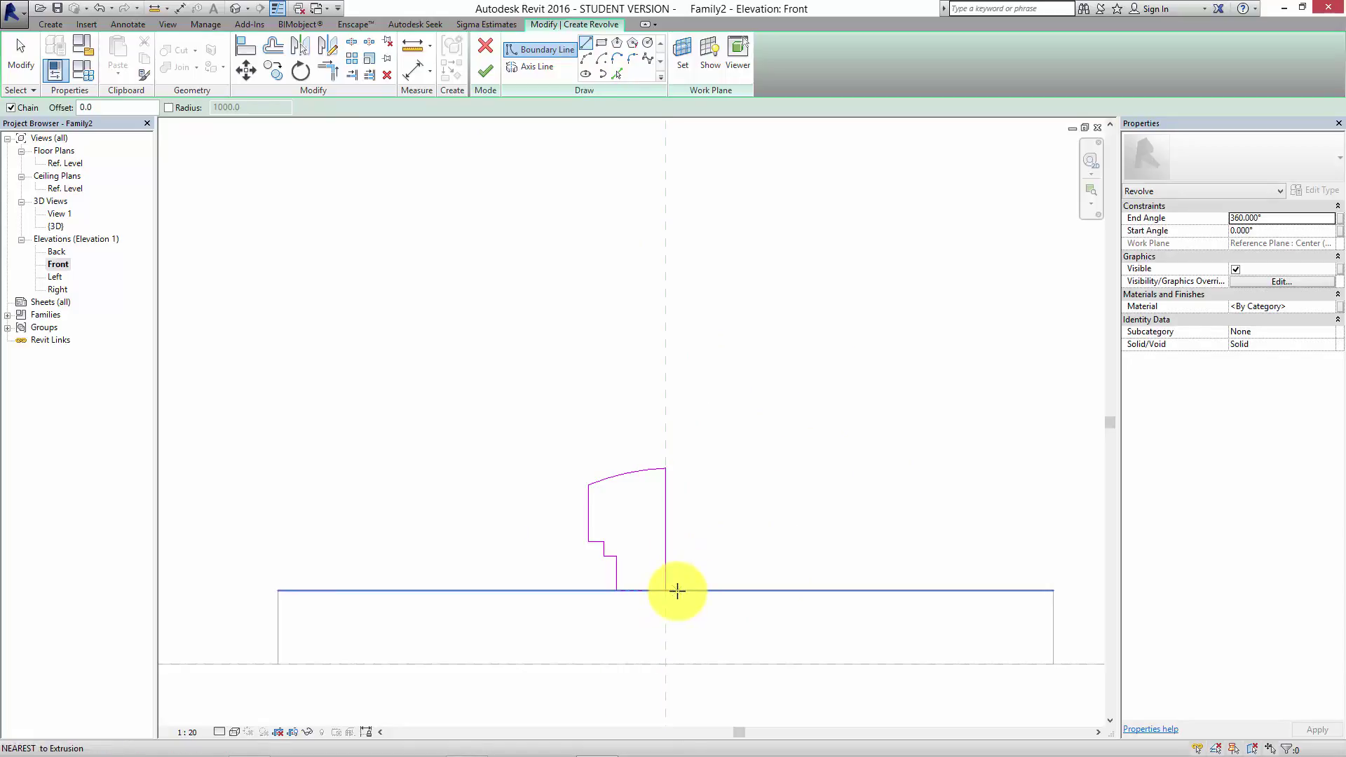
- Inspect the closed profile in the 3D view and try to finish the revolve without an axis
scroll(676, 590, down, 1)
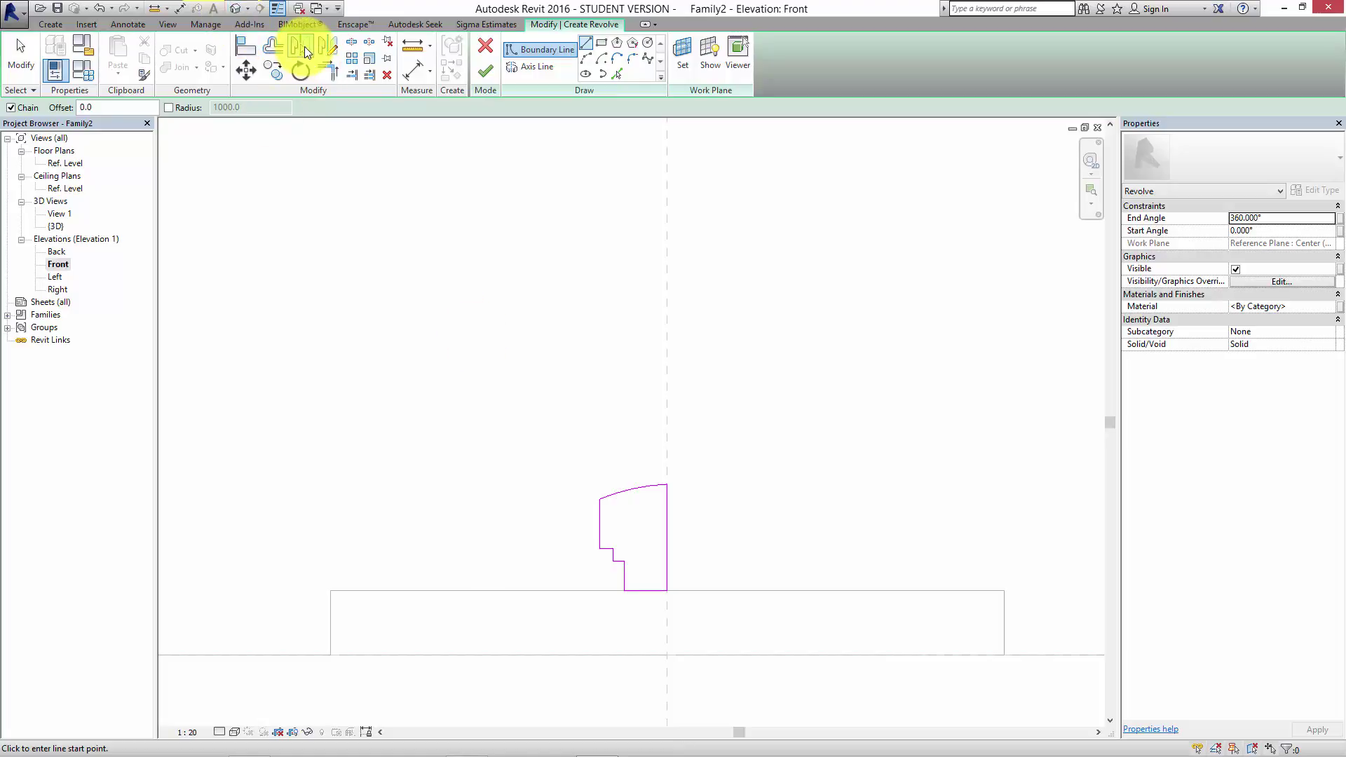
click(235, 10)
scroll(631, 491, up, 5)
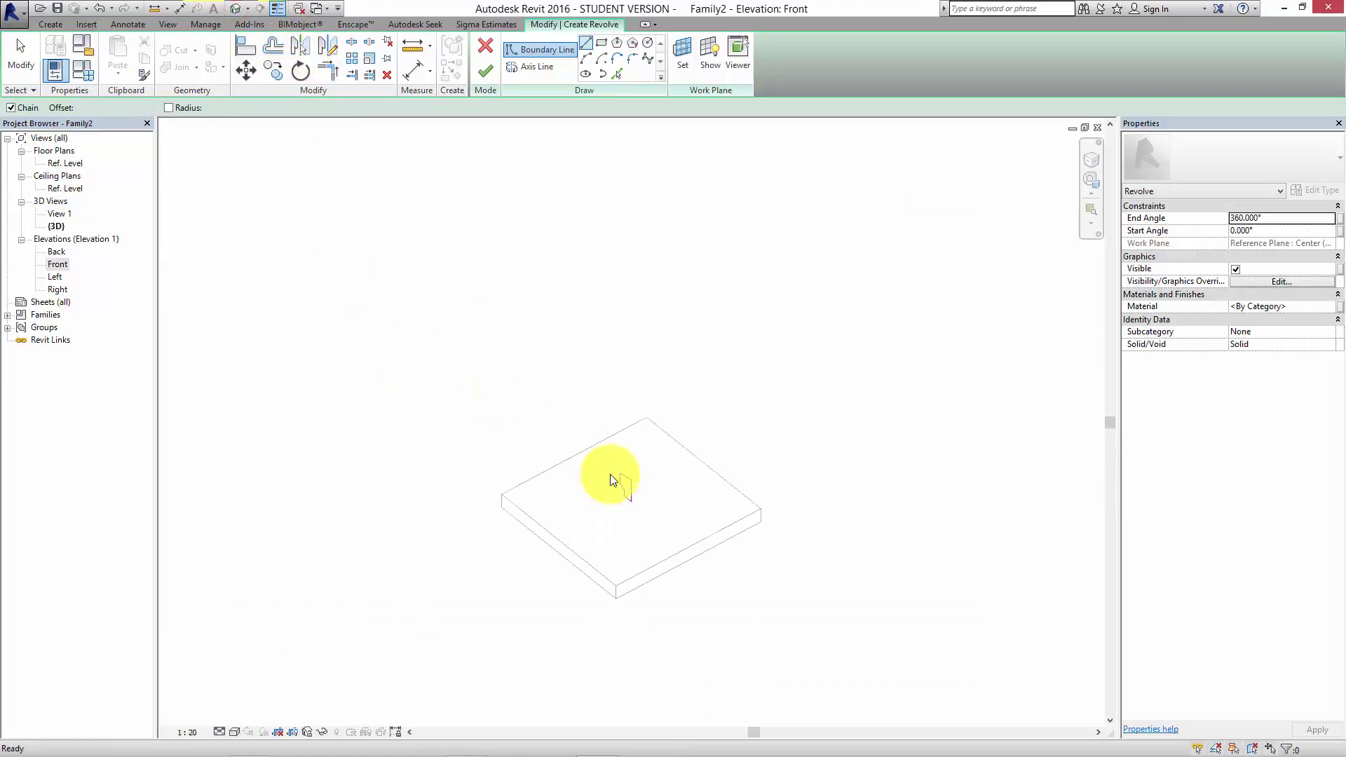
scroll(651, 515, up, 2)
click(536, 49)
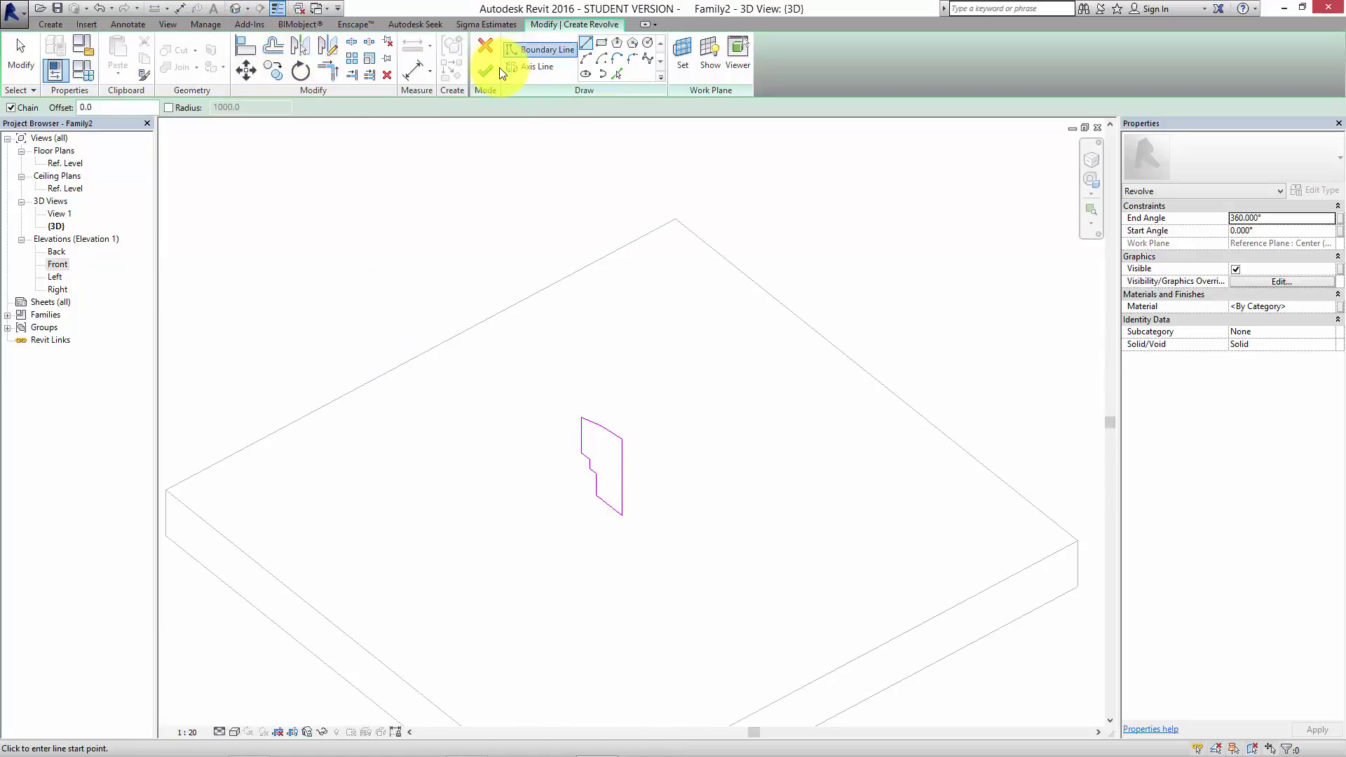
click(487, 70)
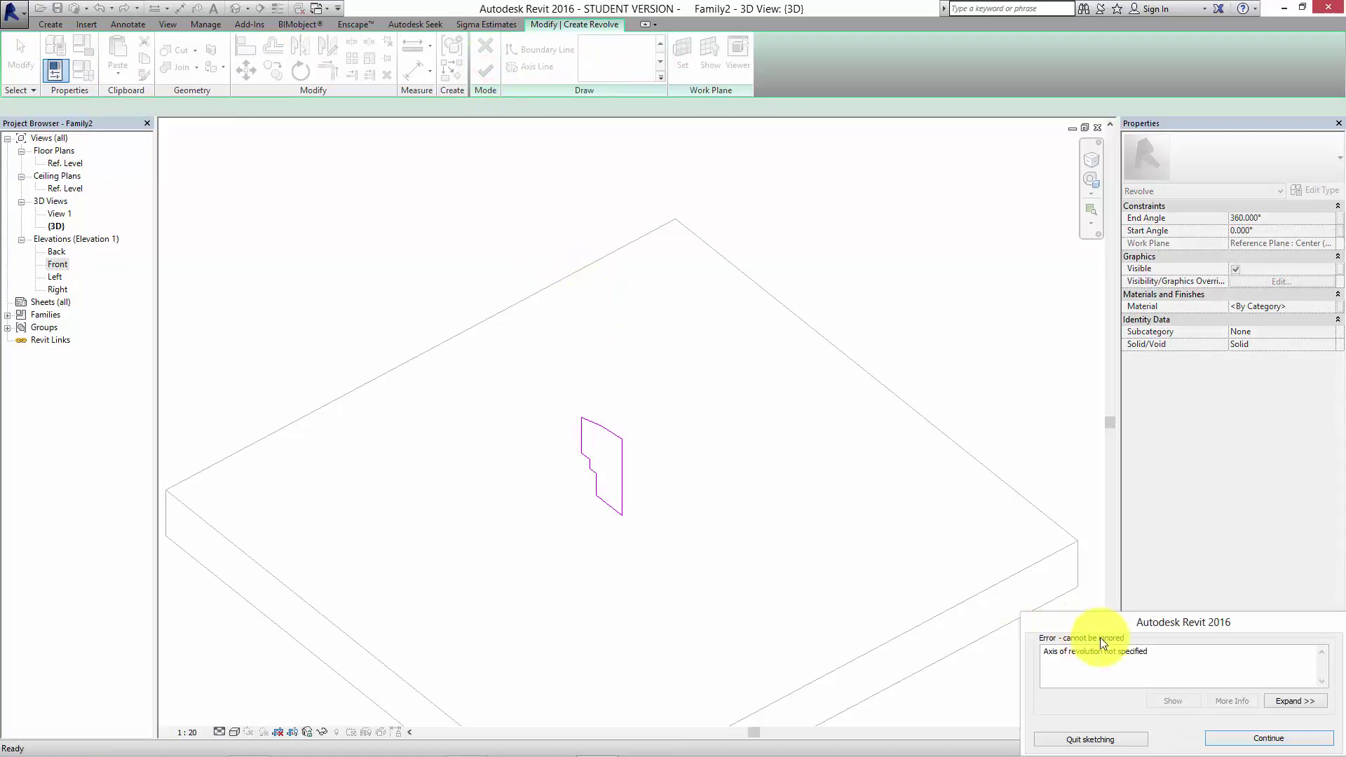
click(1268, 738)
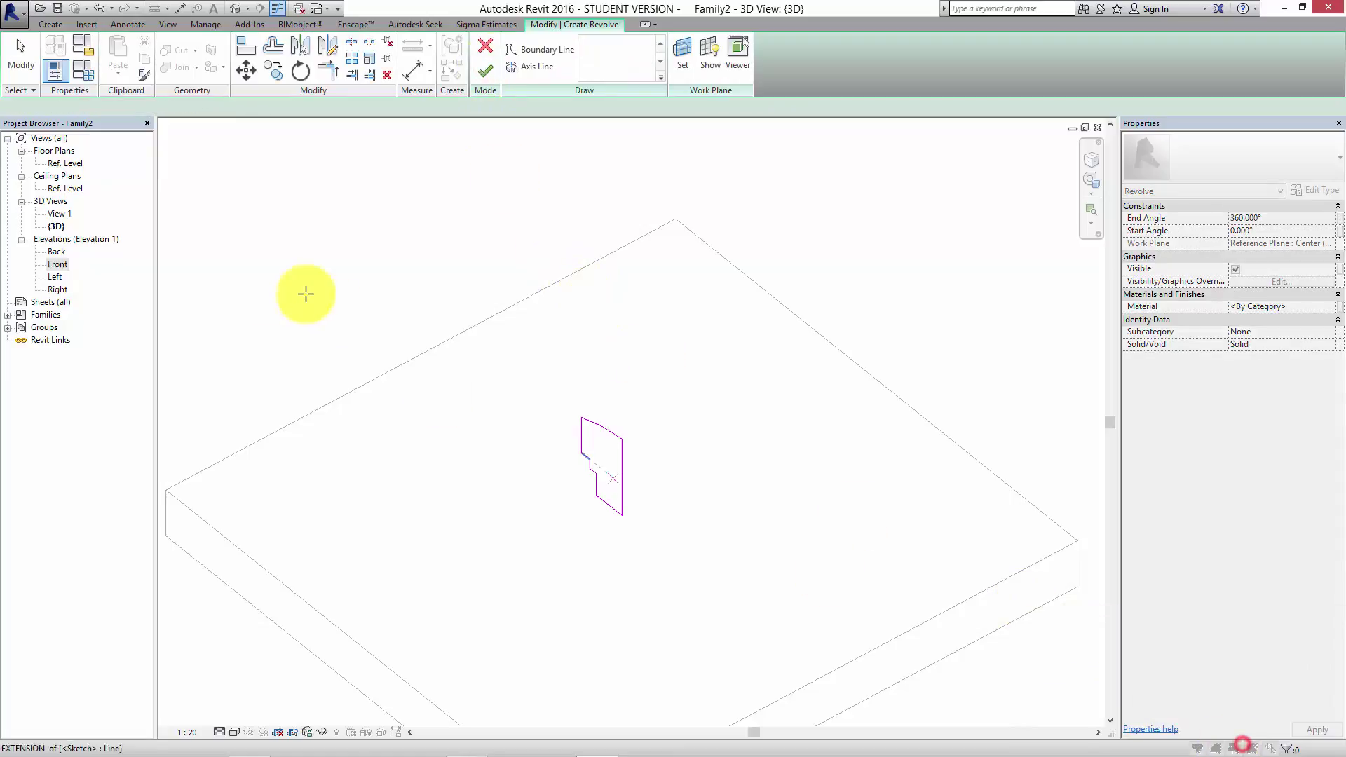
- In the Front elevation, draw a vertical axis line about 30 mm long on the centre plane to the profile's base, and finish the revolve
double_click(57, 263)
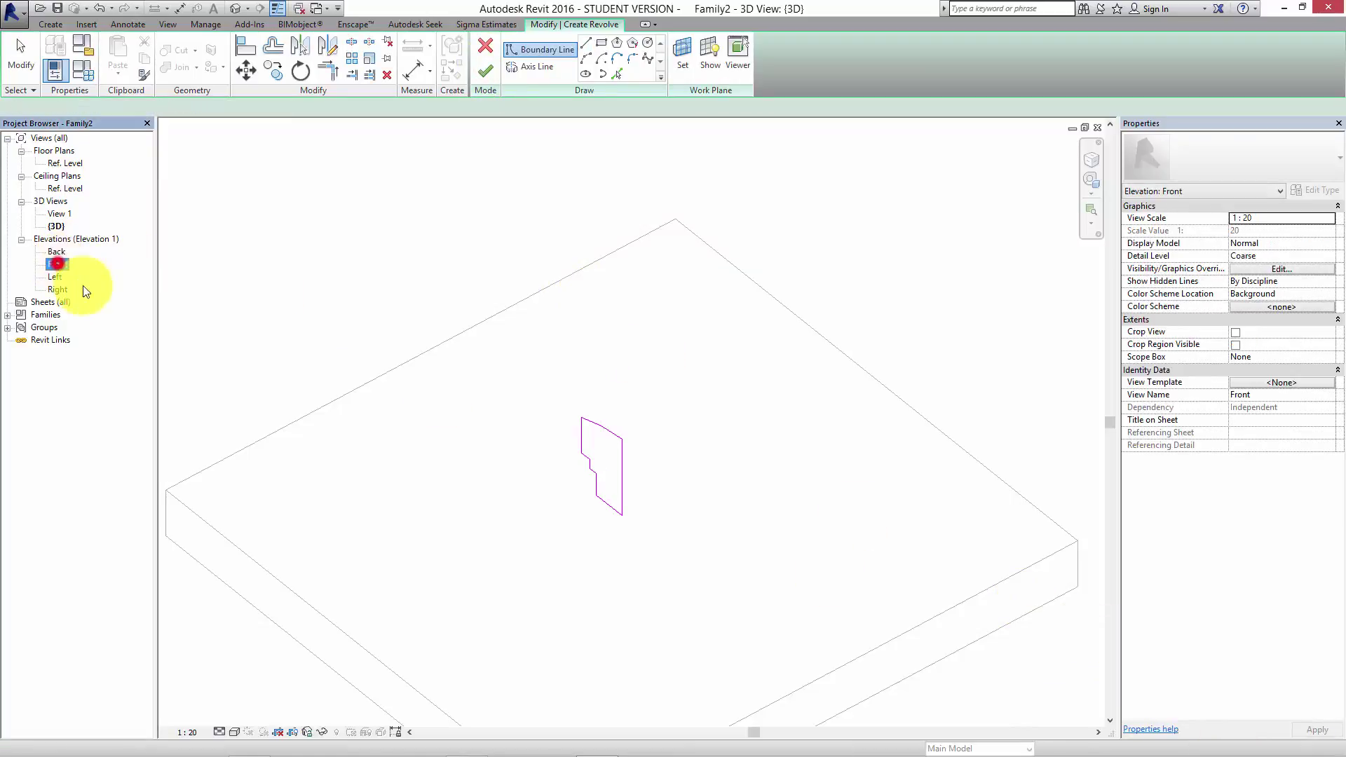
click(531, 67)
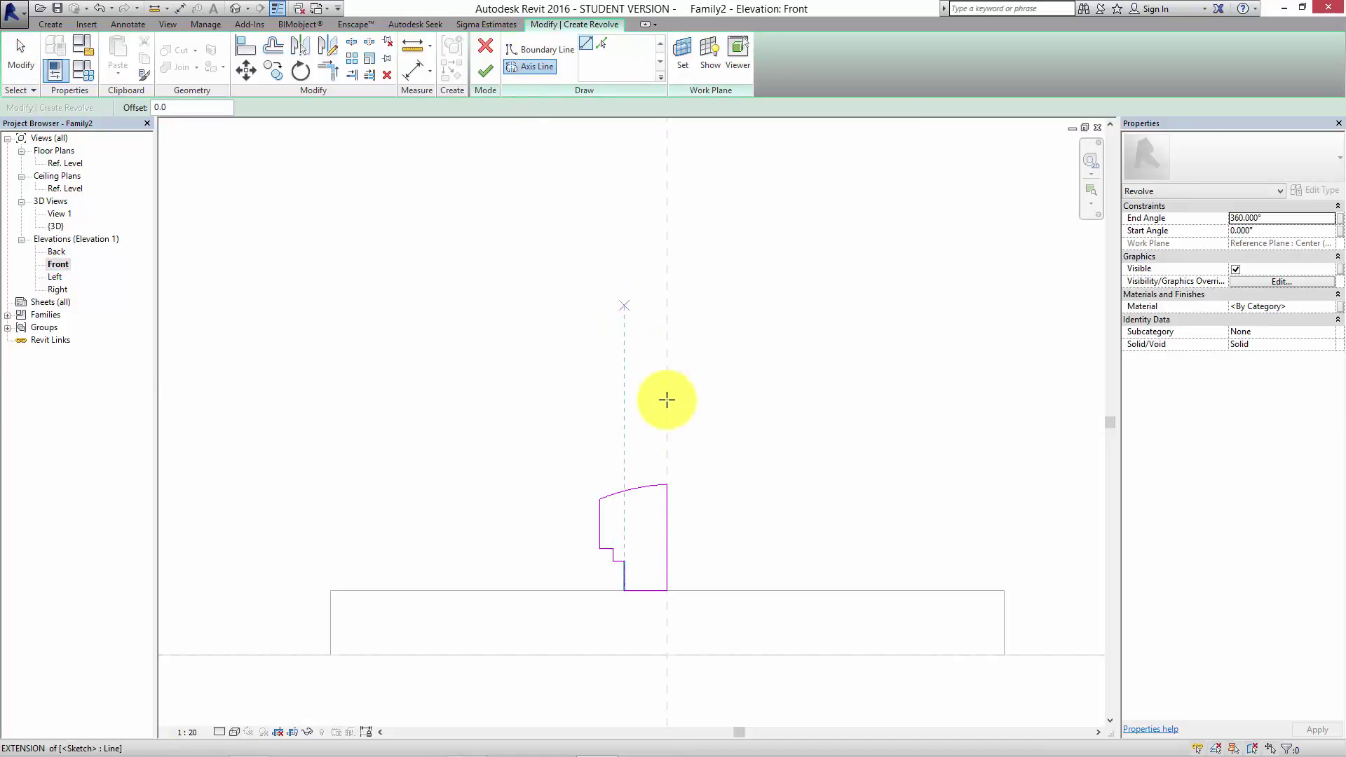
click(667, 463)
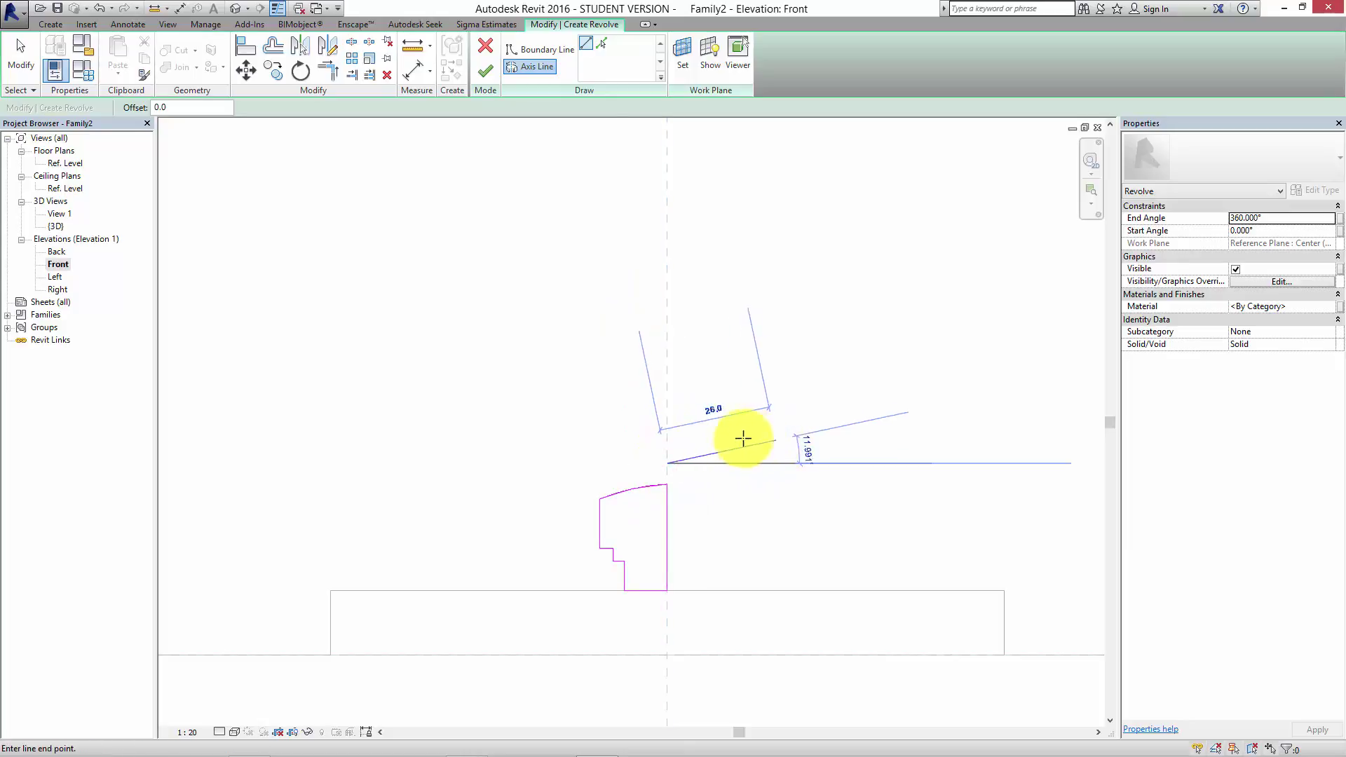
click(667, 590)
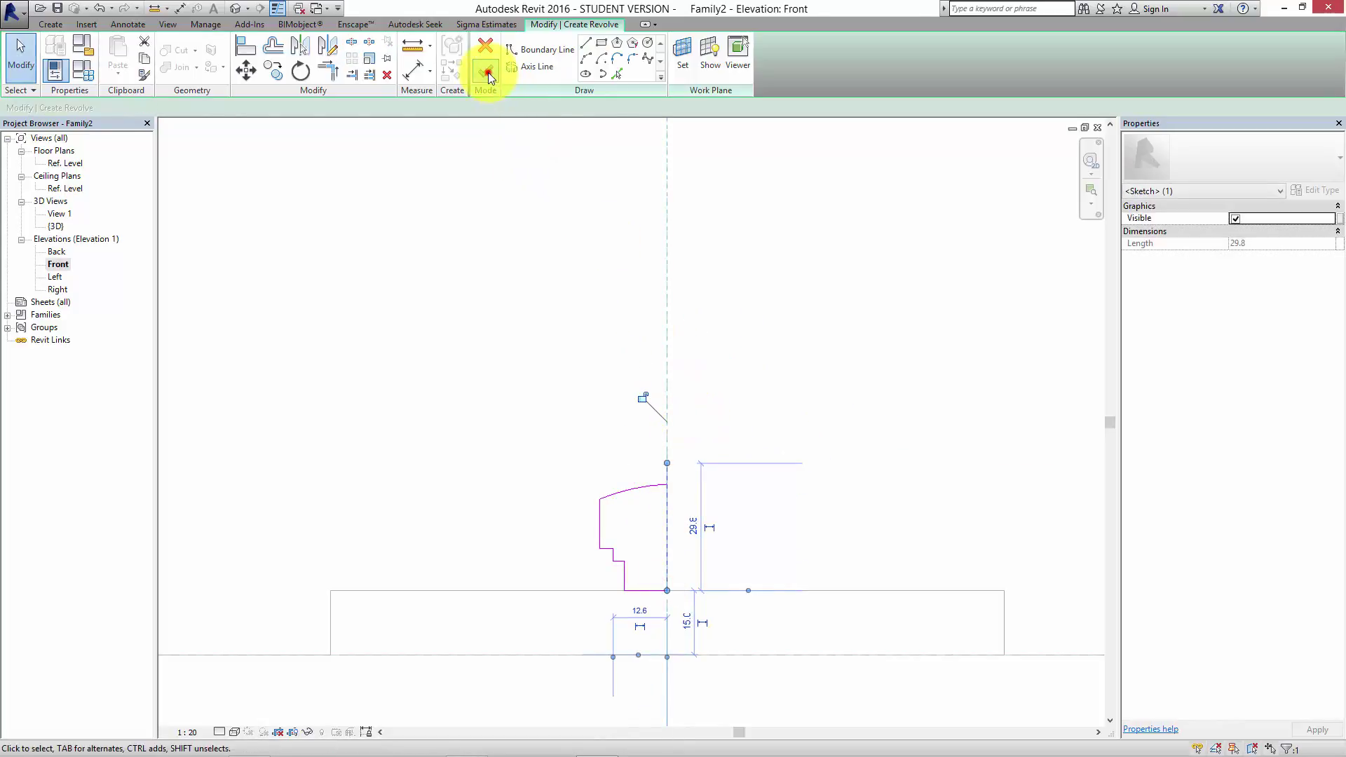
click(485, 71)
click(645, 306)
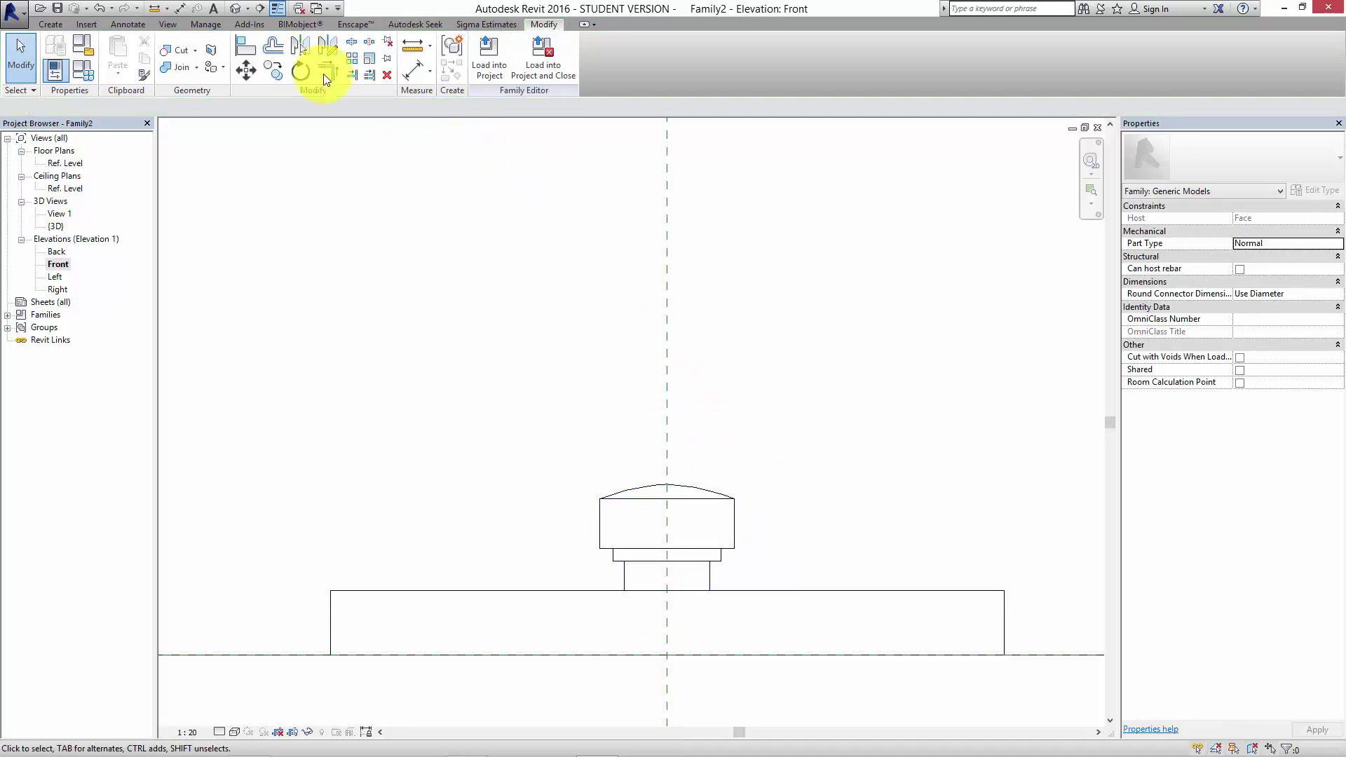
- In the 3D view, associate the revolved knob's material with a new type-based family parameter named "Door Knob Material"
click(236, 8)
scroll(556, 481, up, 5)
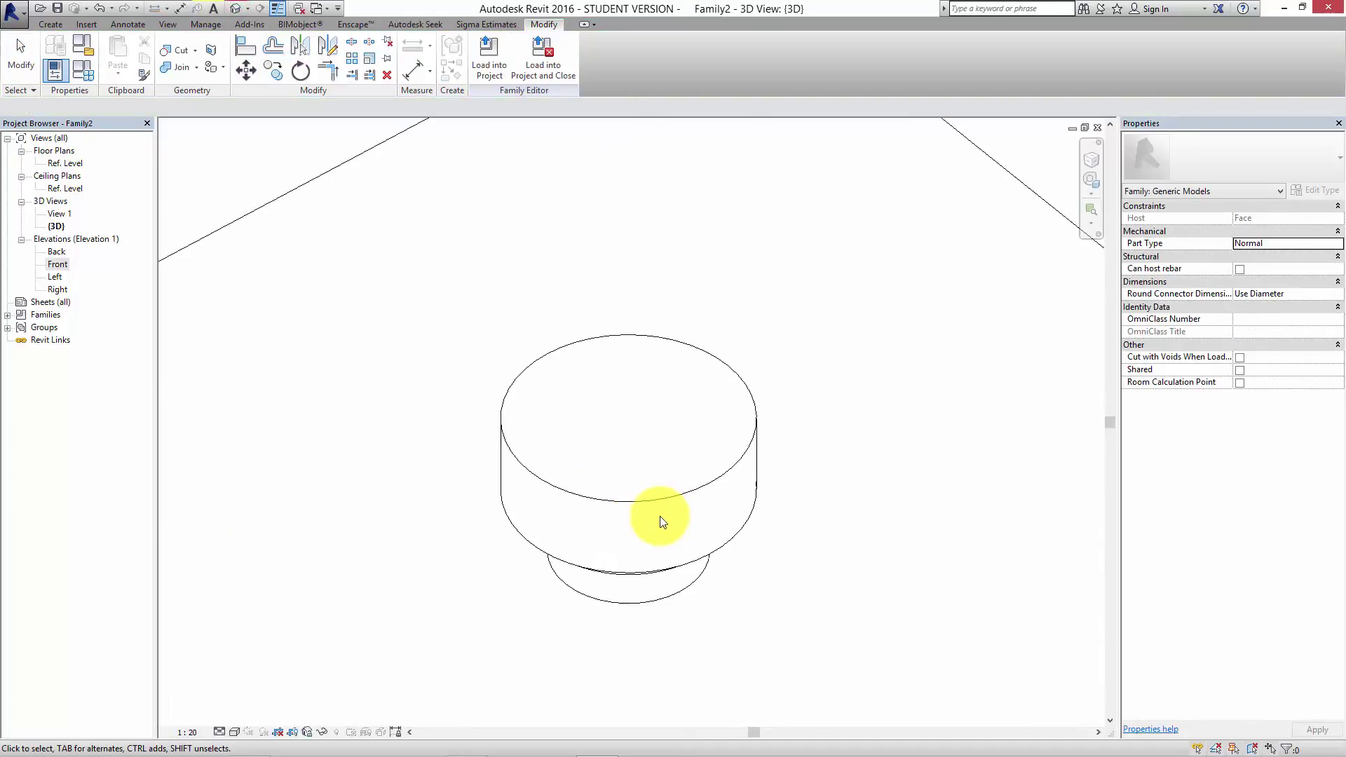
shift+middle_drag(655, 520, 646, 411)
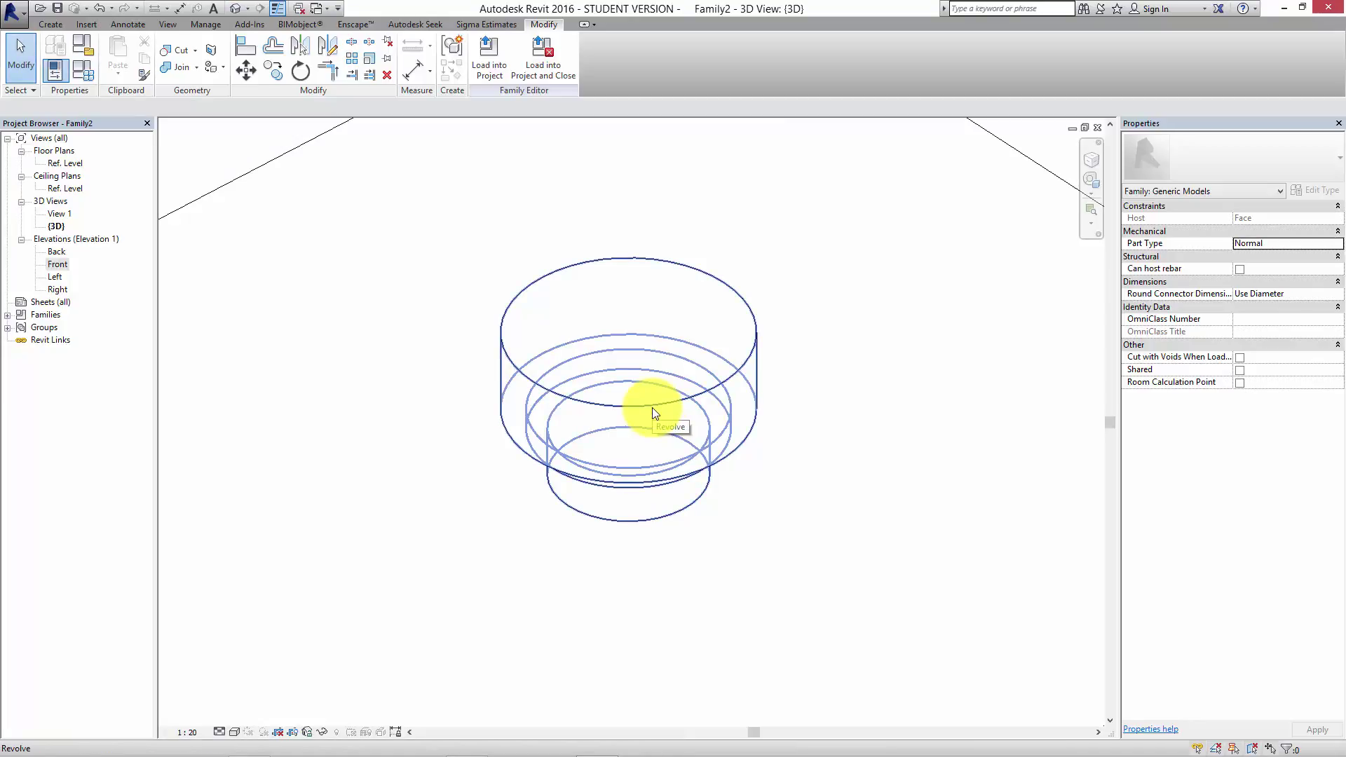
click(651, 407)
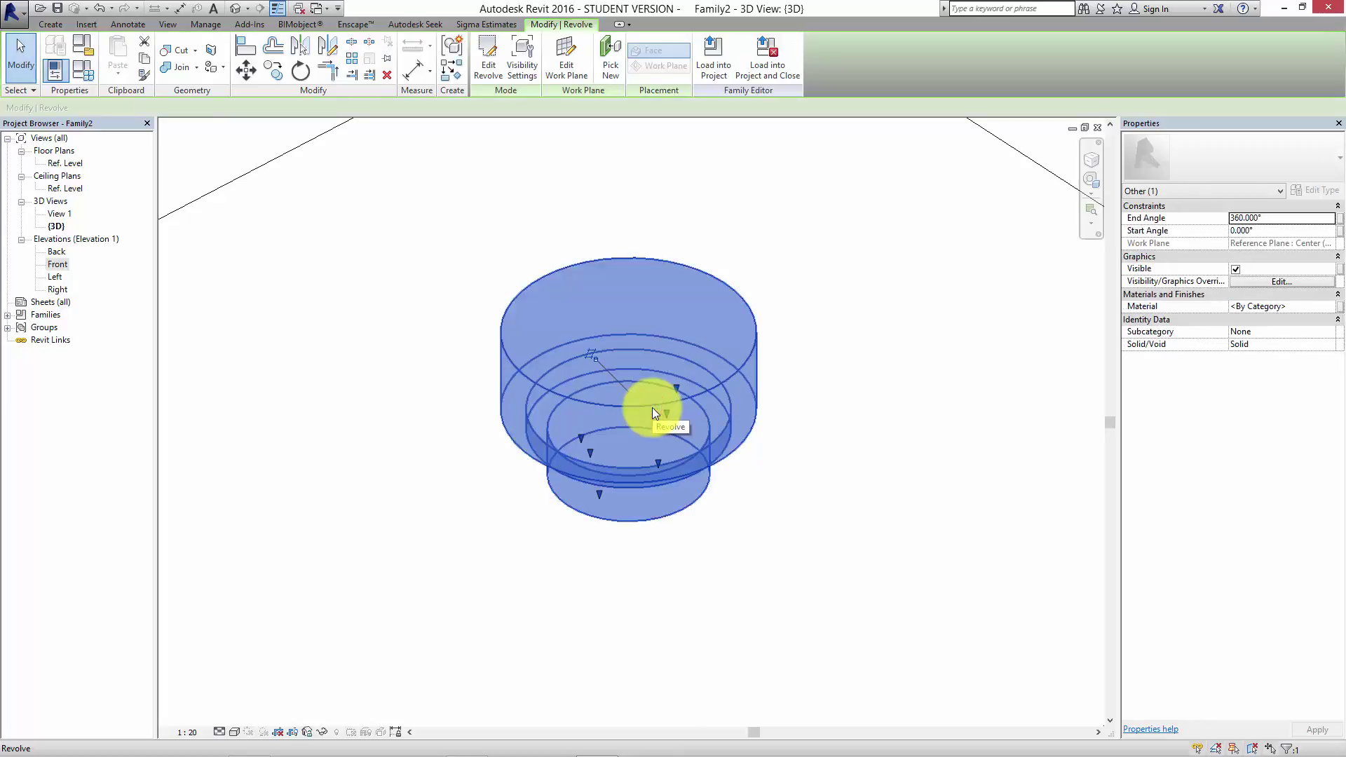
click(1339, 309)
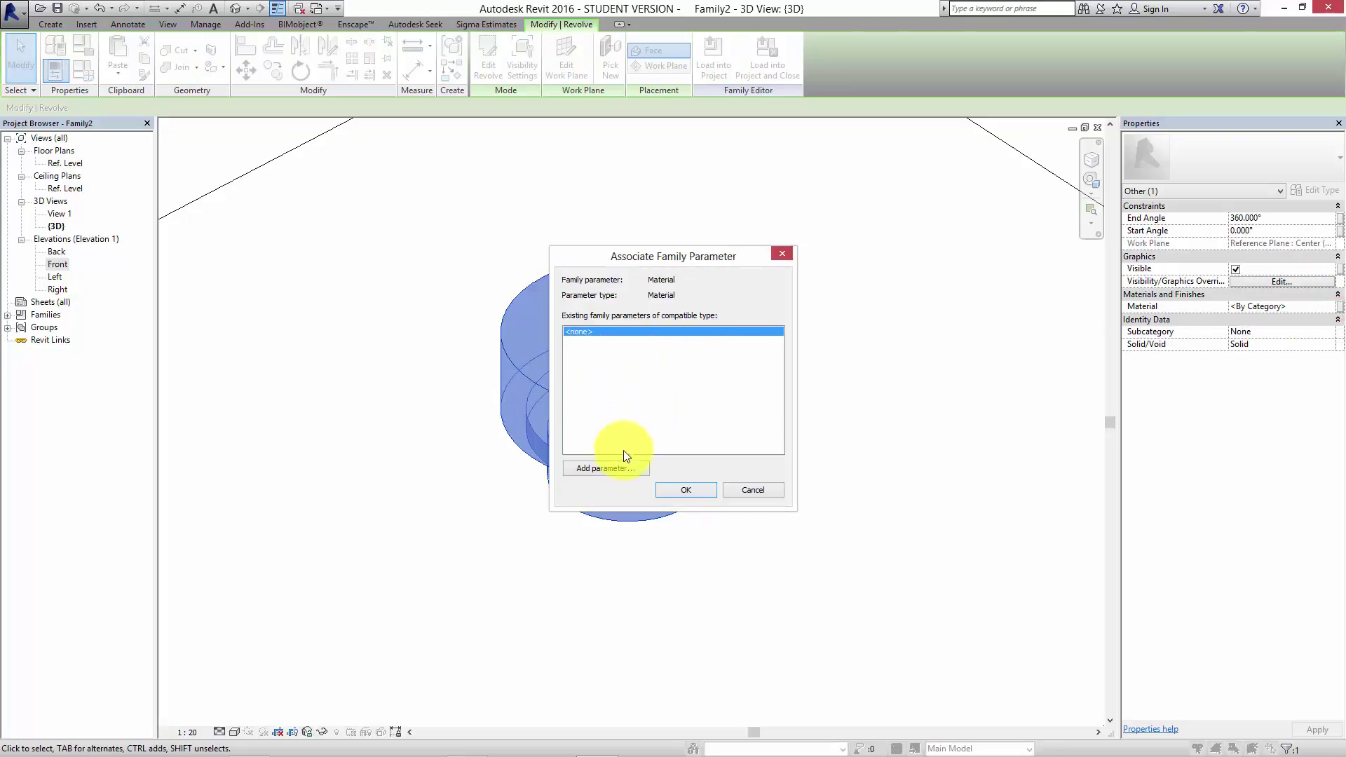
click(606, 468)
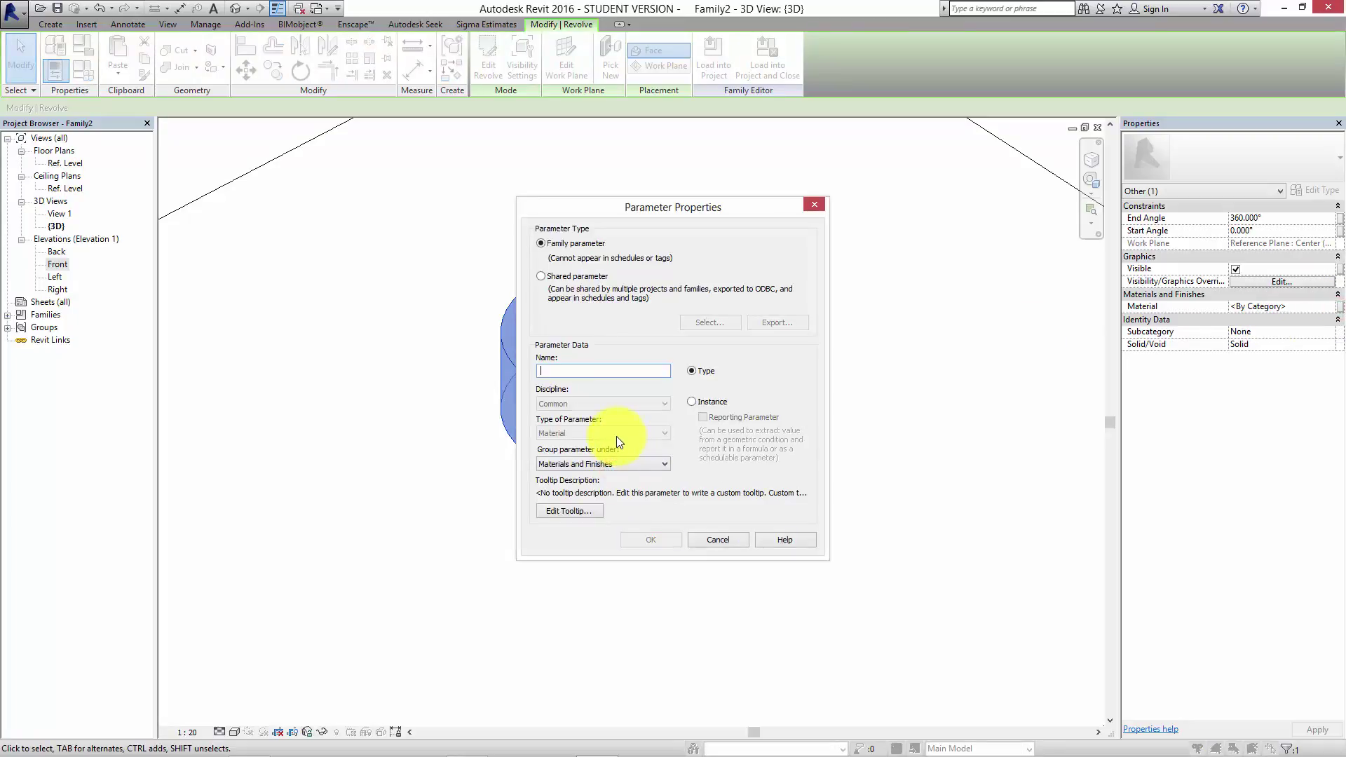
text(DoorKnob Material)
click(666, 541)
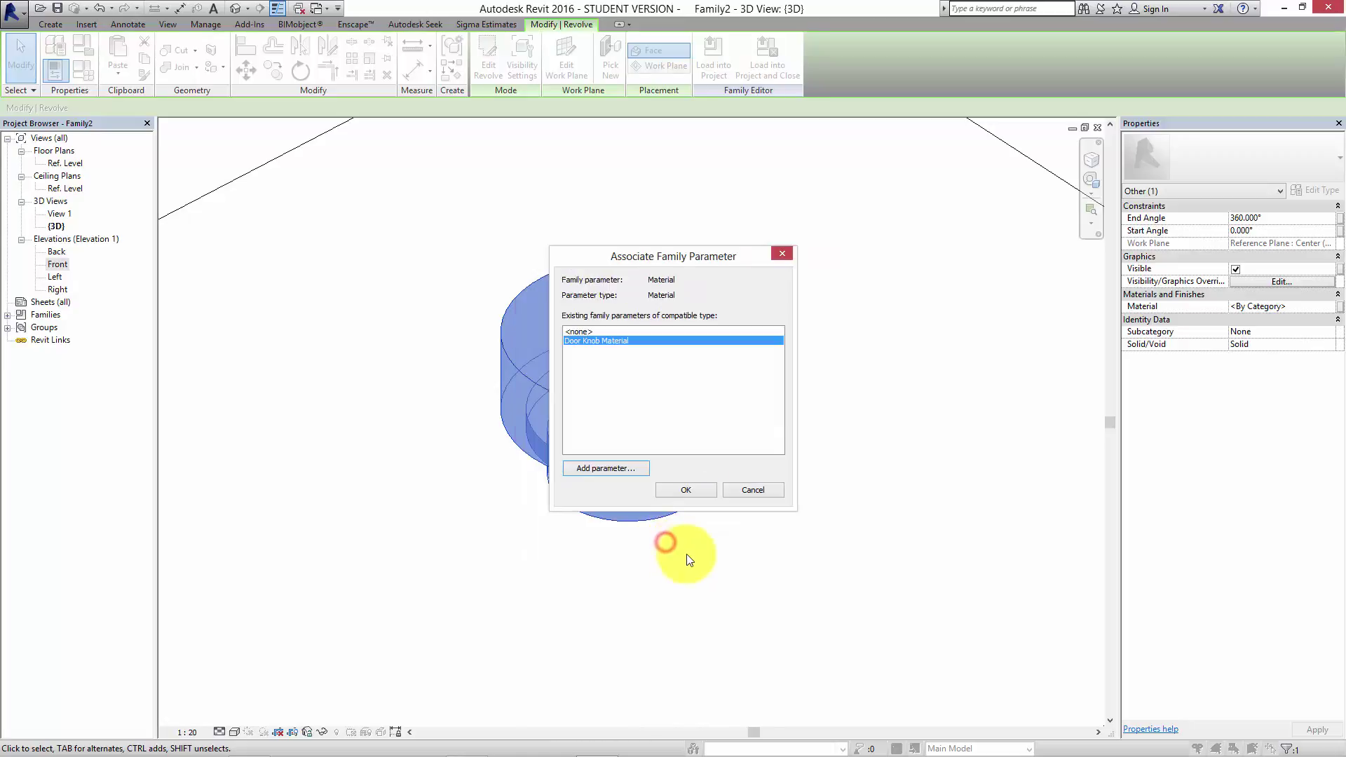
click(684, 490)
click(754, 504)
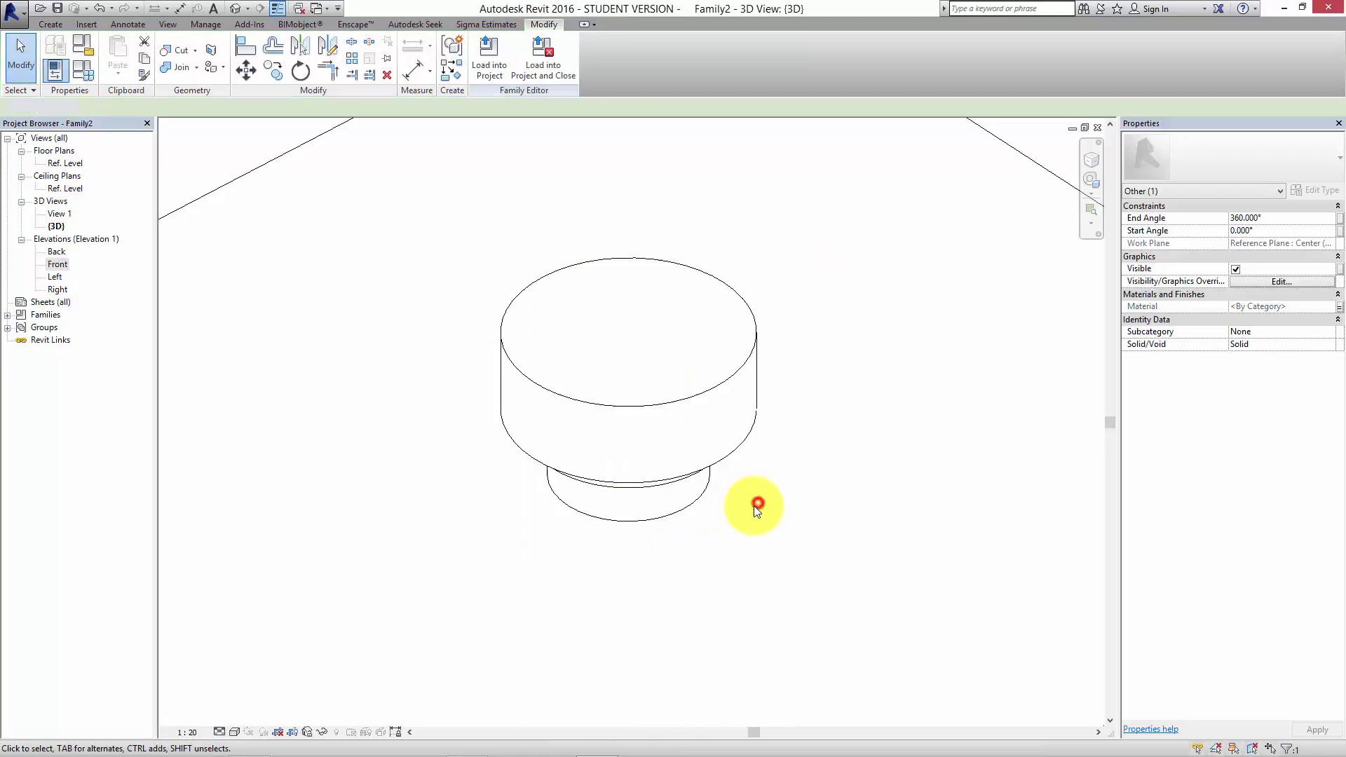
- Load the knob family into Panel test.rfa only, leaving Project1 out
scroll(752, 496, down, 3)
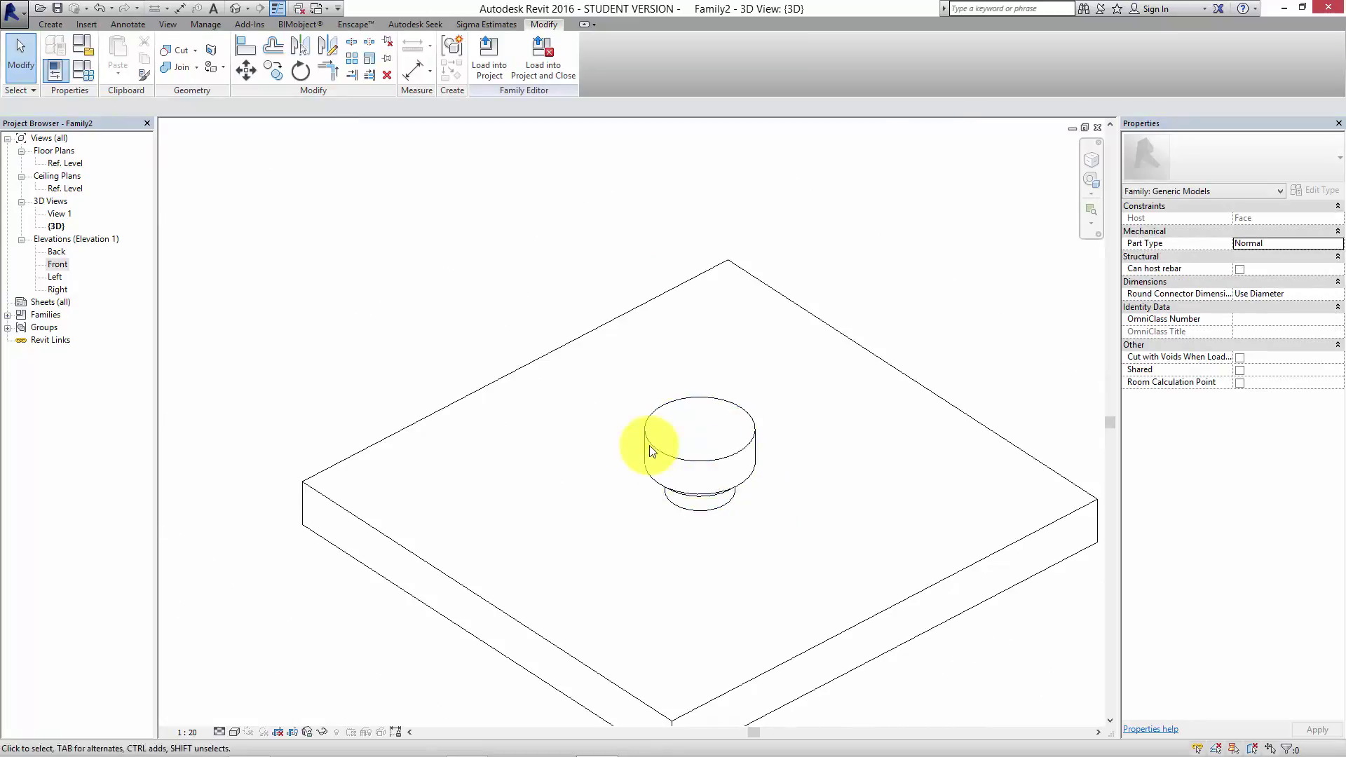
click(481, 61)
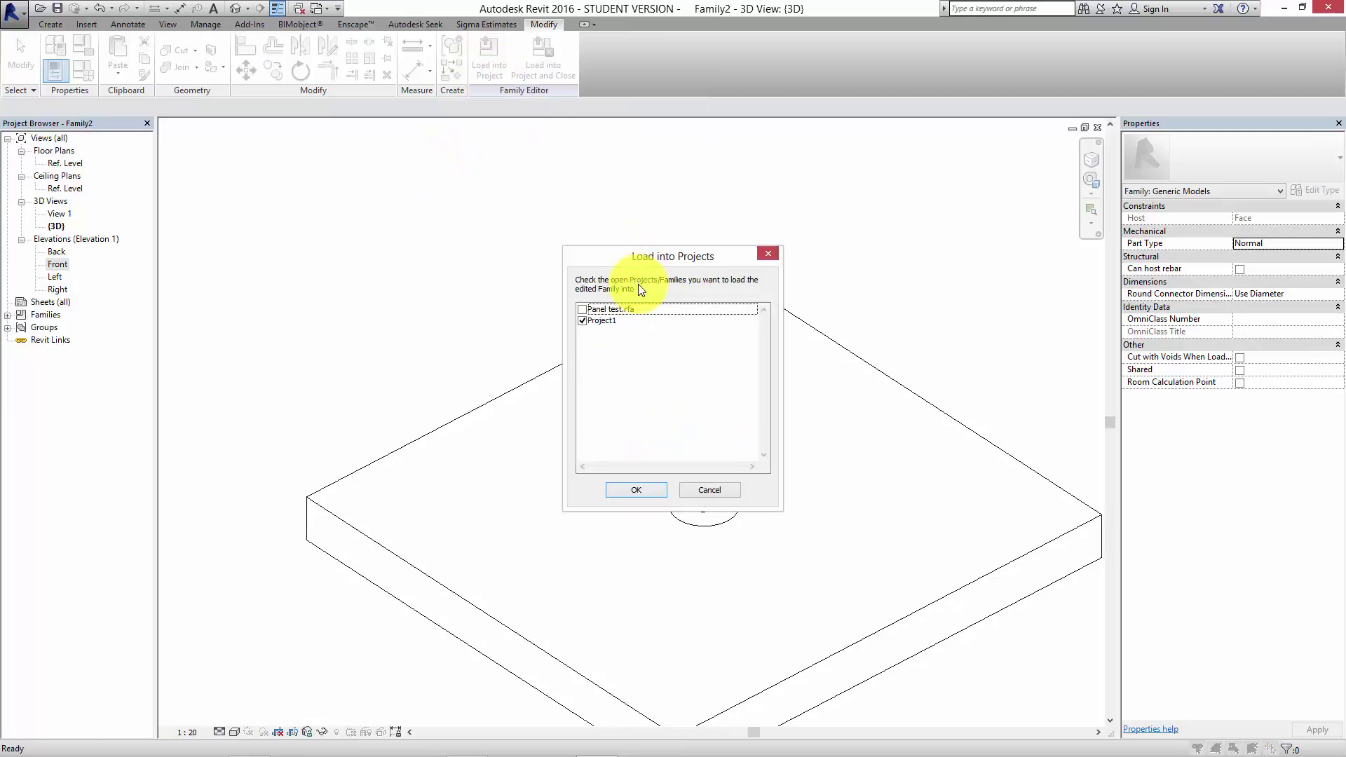
click(581, 309)
click(581, 320)
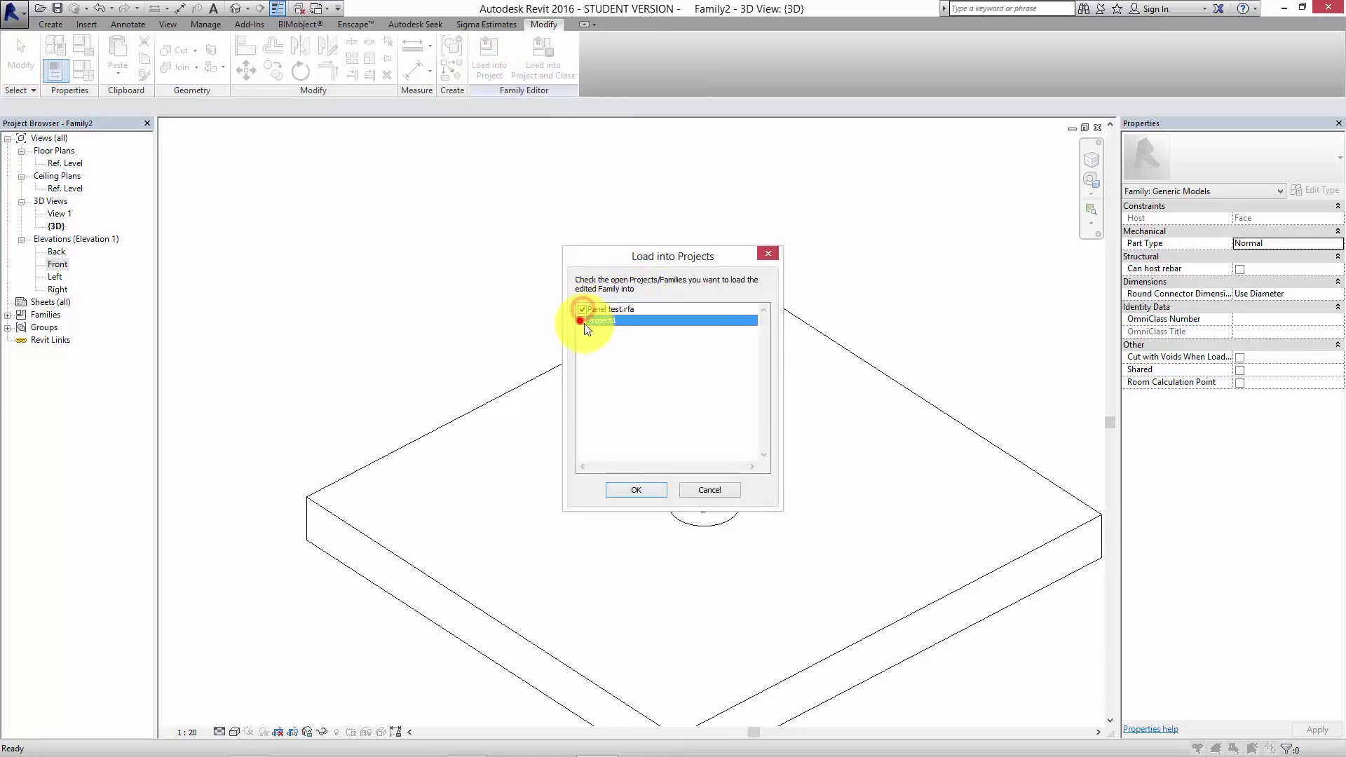
click(629, 485)
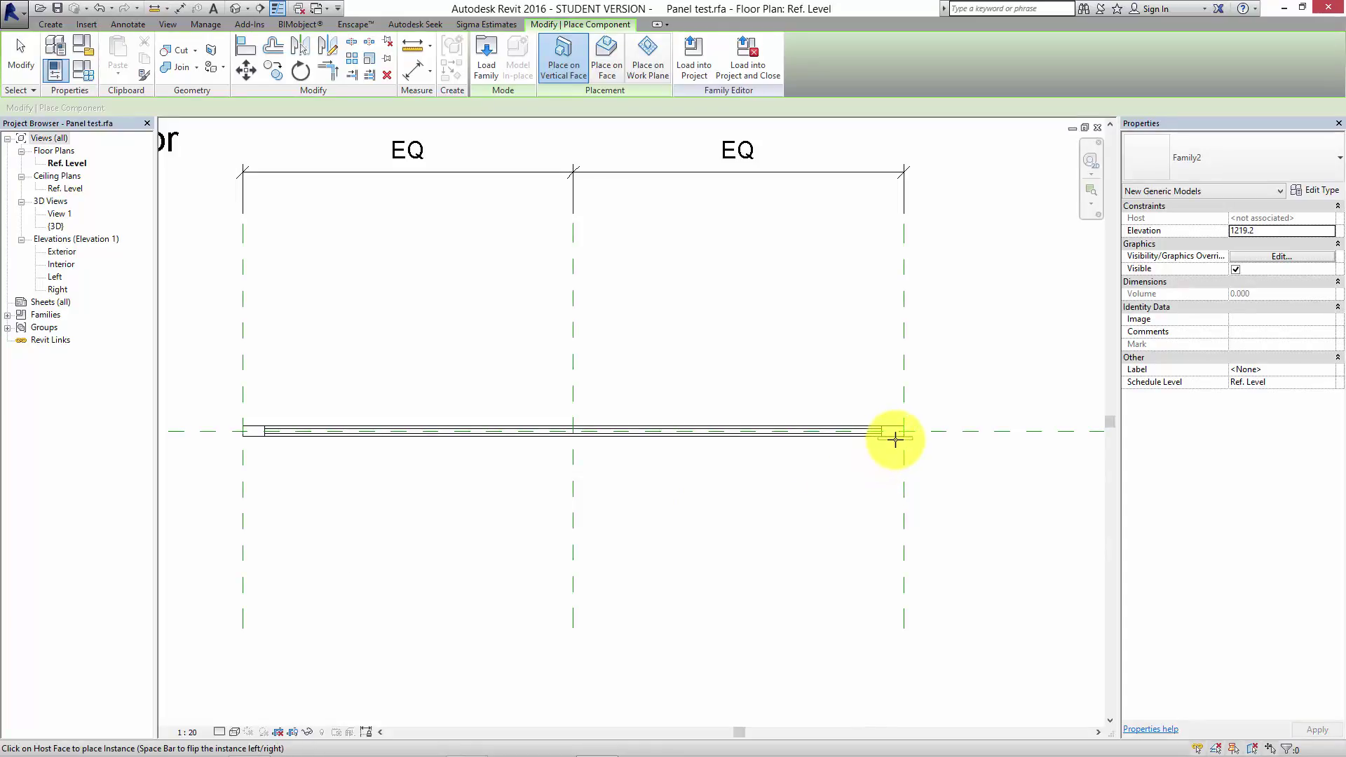
- Place the knob on the vertical face of the panel's right frame member, about 56 mm from the right reference plane, and show it in 3D
scroll(891, 439, up, 5)
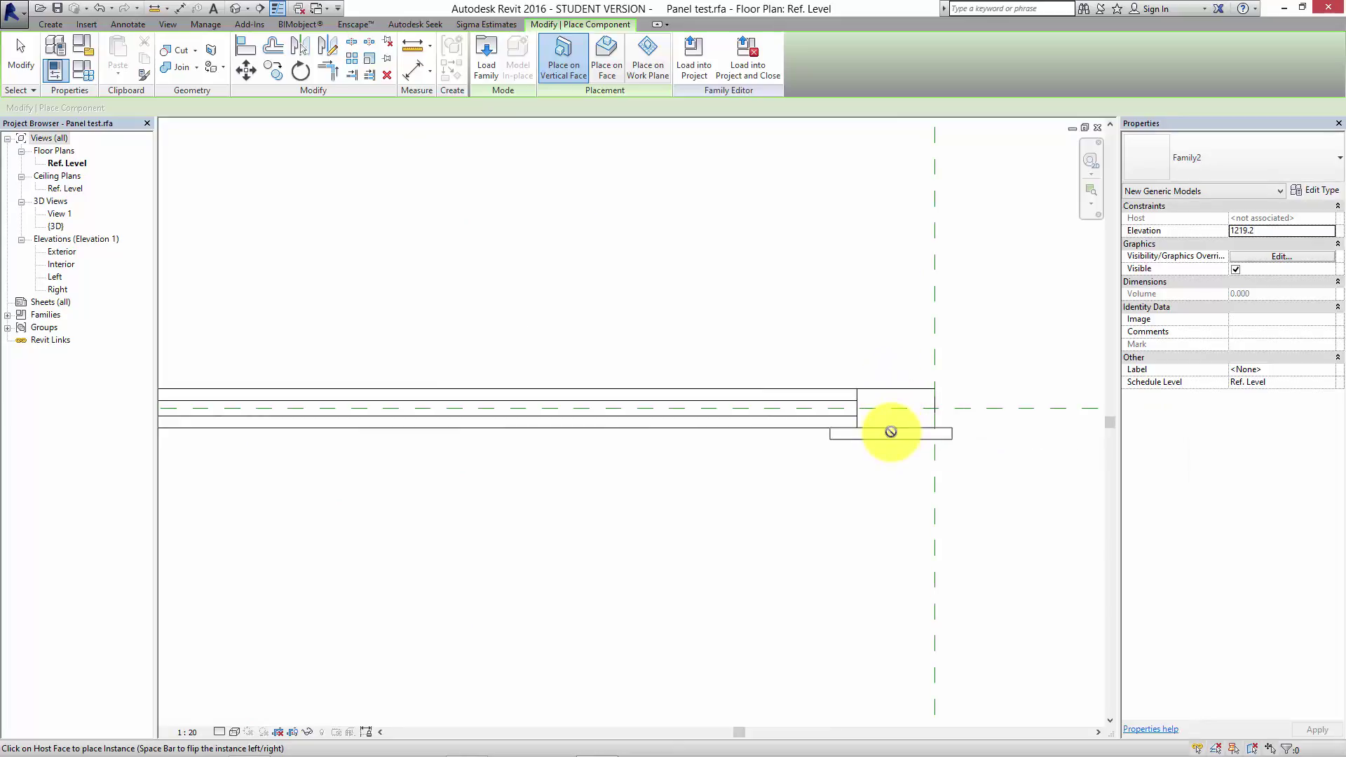
click(890, 431)
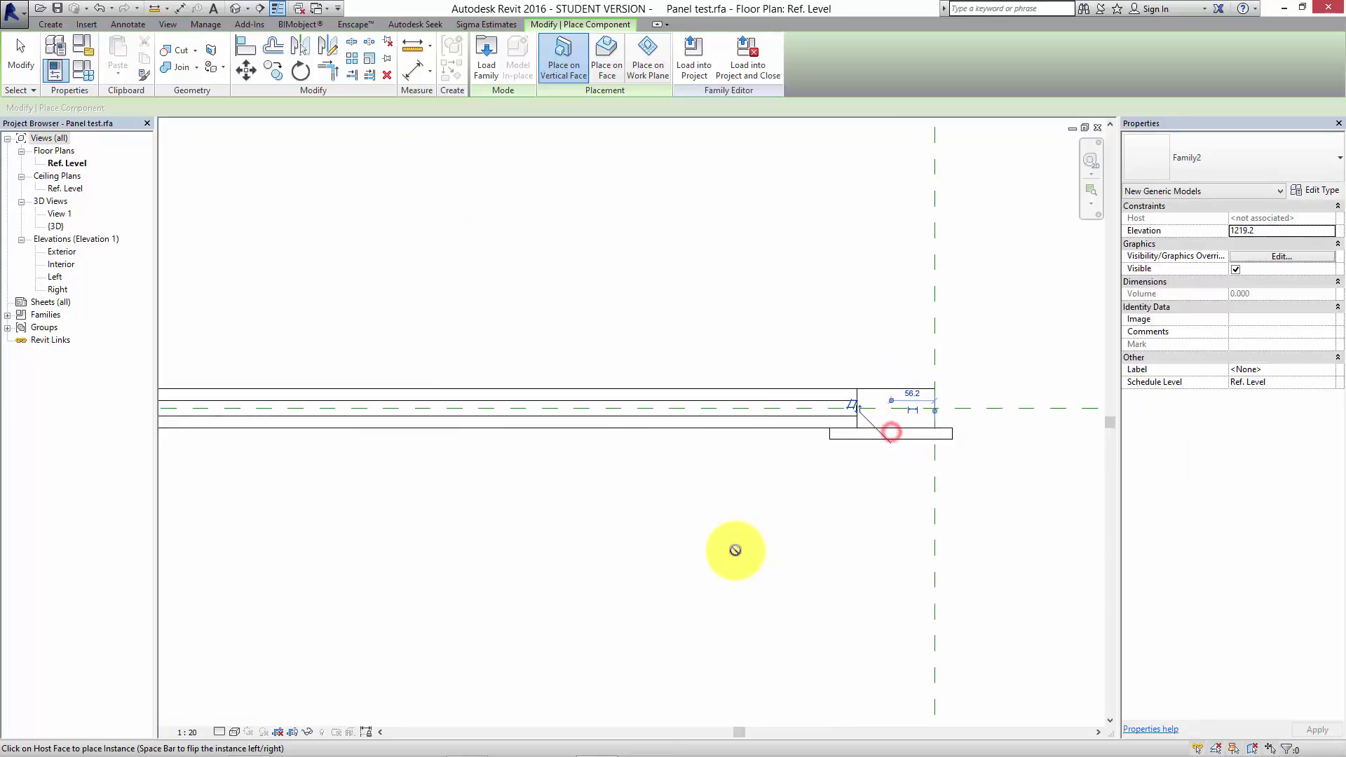
click(233, 9)
scroll(665, 544, up, 5)
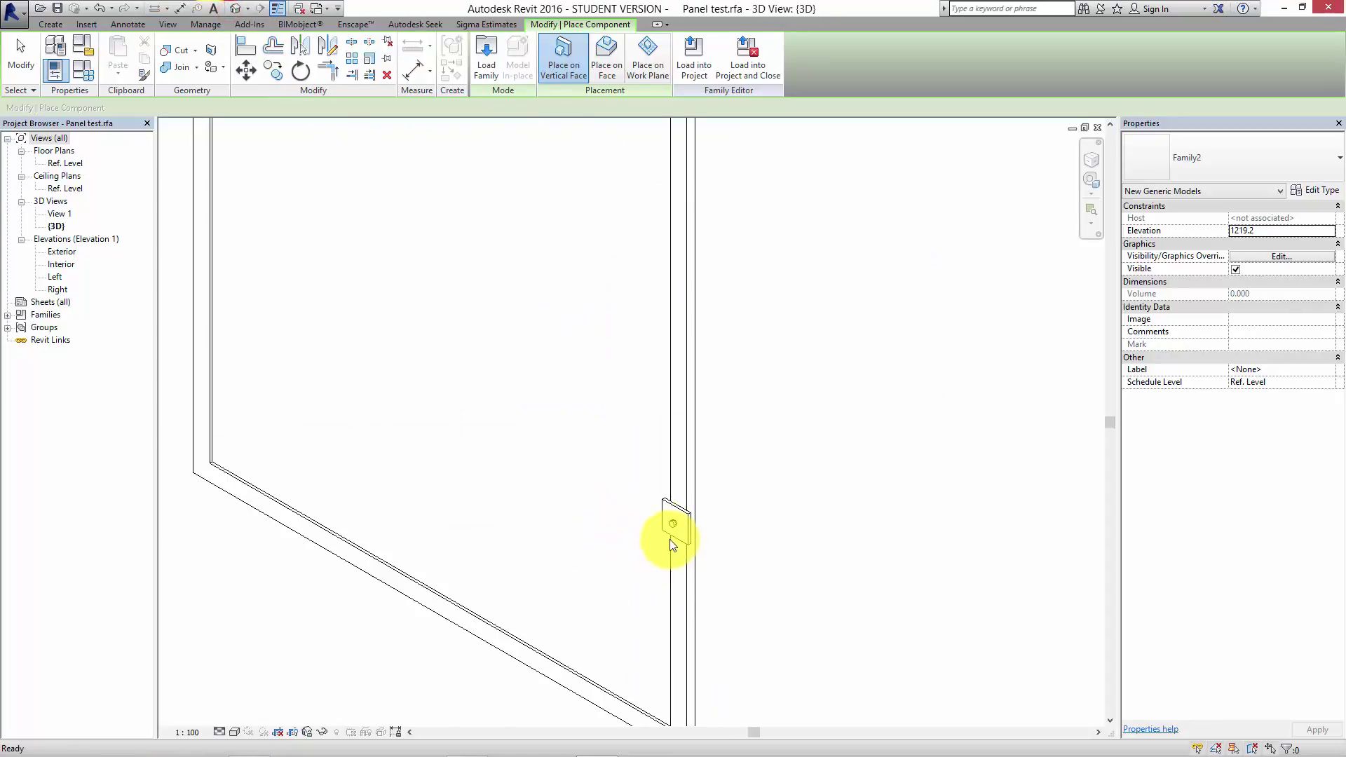
scroll(671, 545, up, 6)
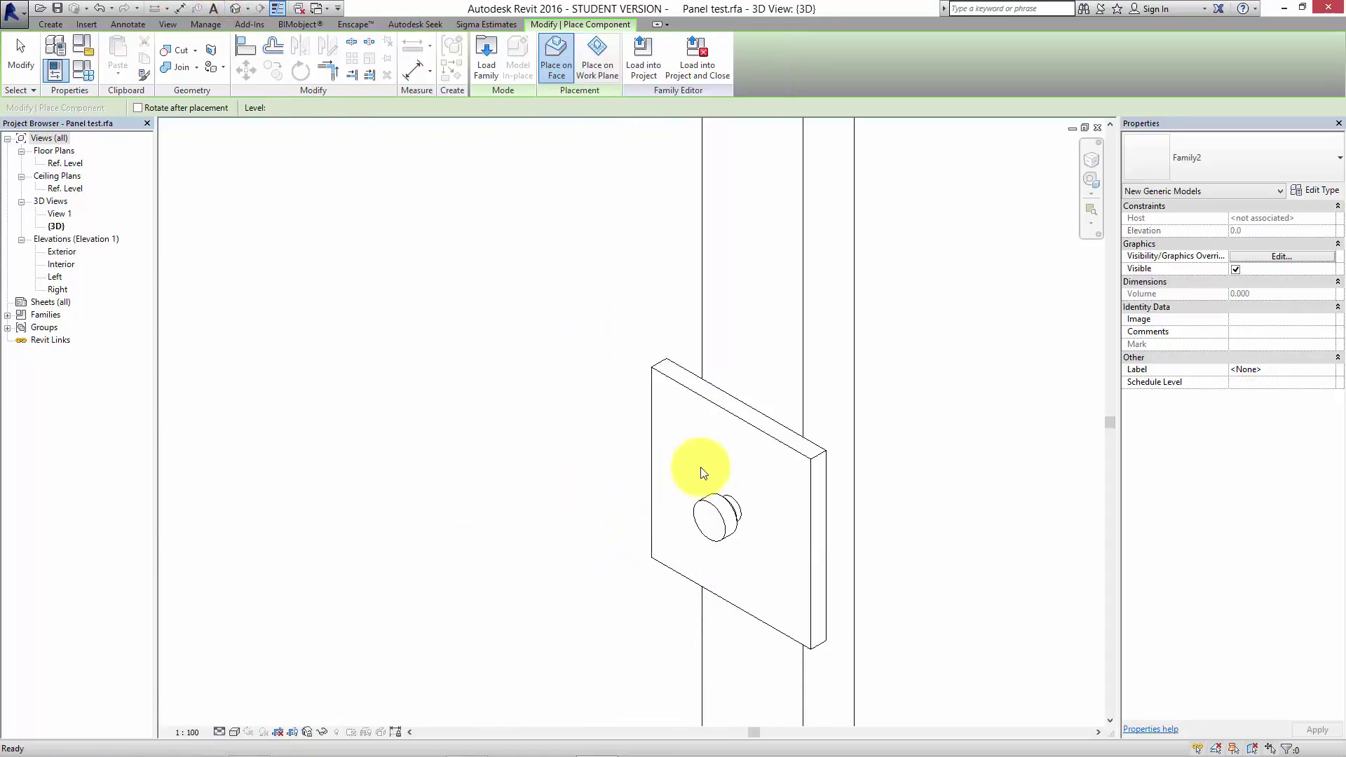
key(Escape)
- Examine the placed knob and how its base plate sits against the frame width in the 3D view
scroll(701, 468, down, 6)
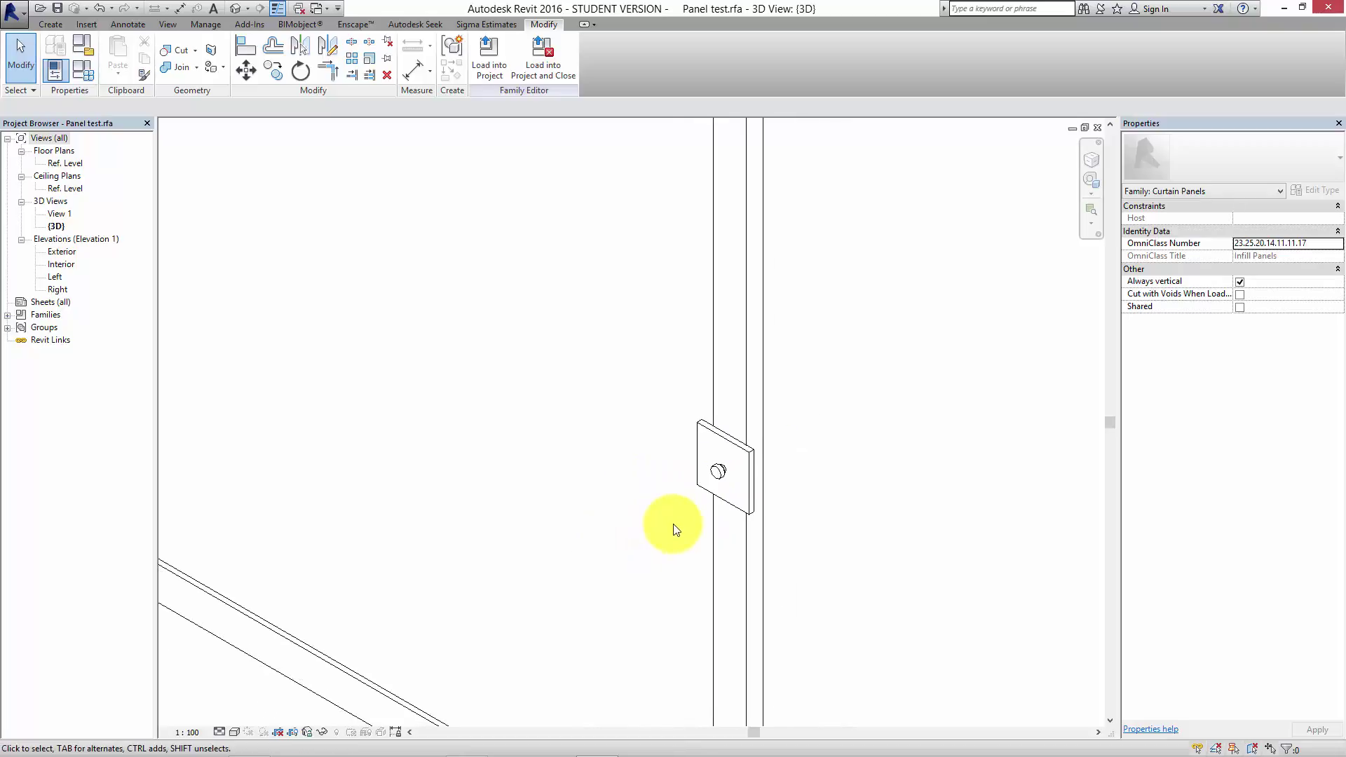
scroll(675, 528, up, 2)
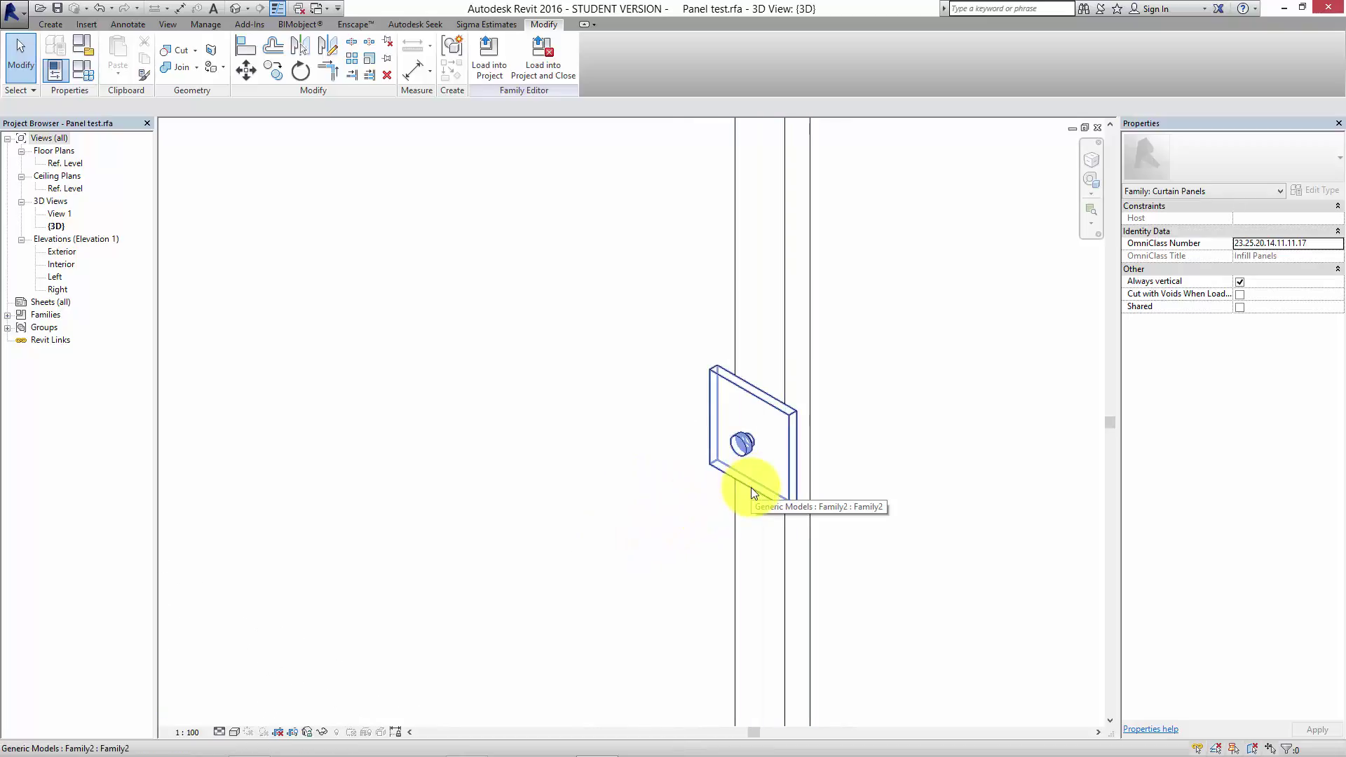
click(750, 486)
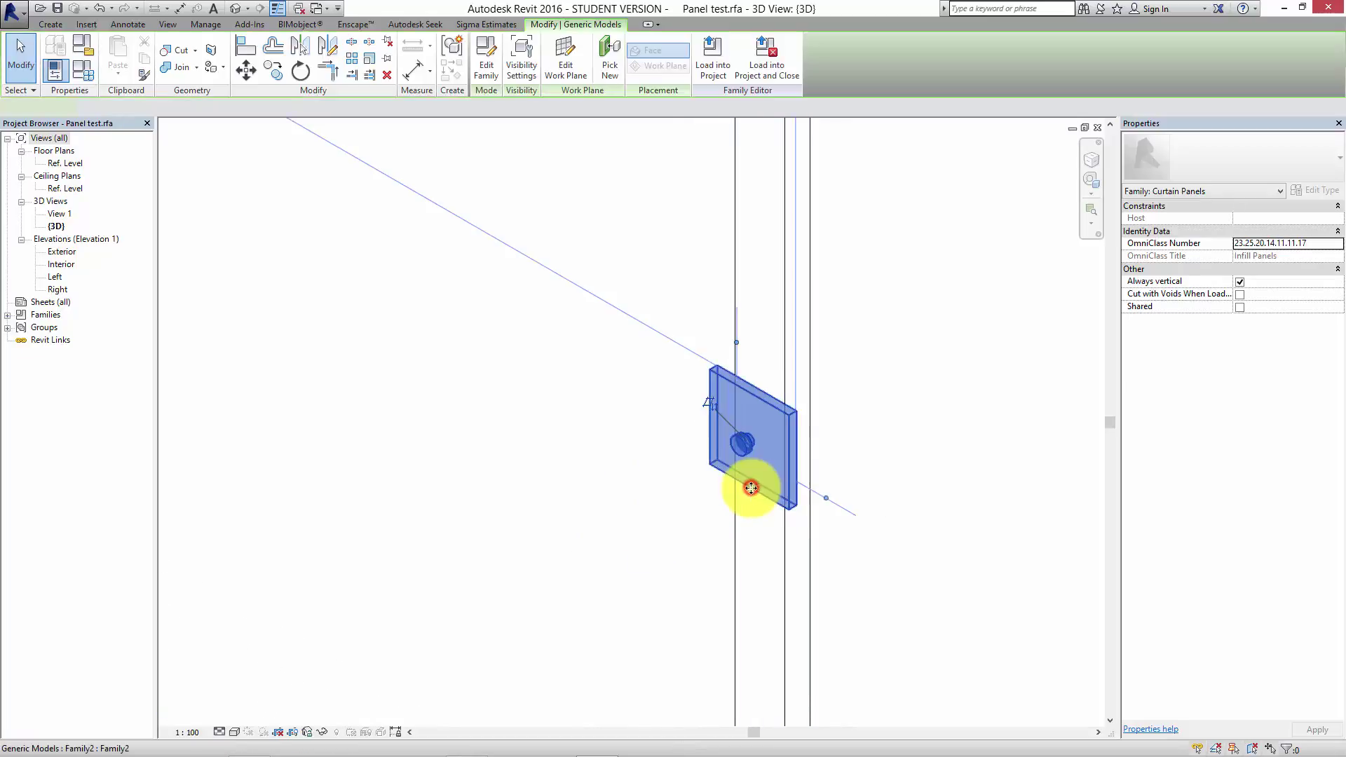
scroll(747, 486, down, 2)
key(Escape)
scroll(757, 456, down, 3)
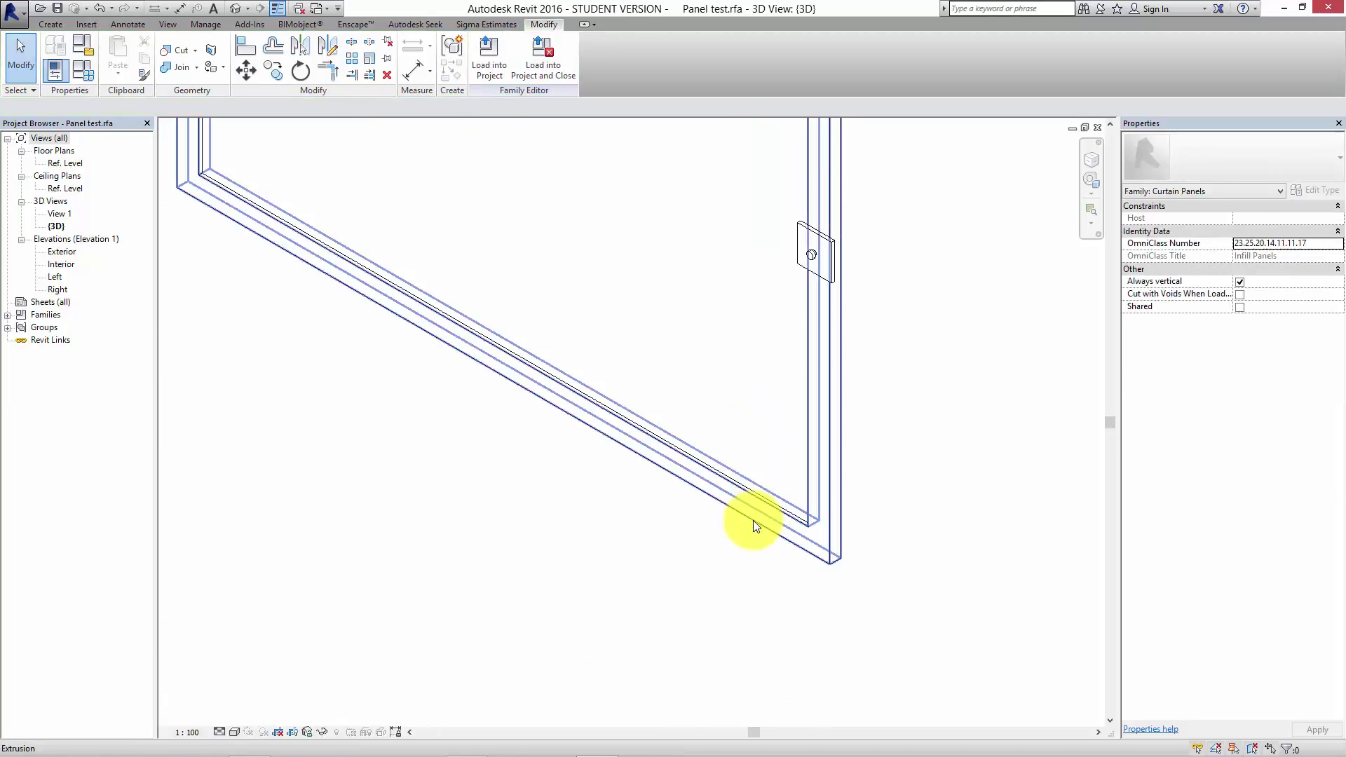
- Set the panel family's Frame Width parameter to 250 and check the widened frame around the knob
click(752, 520)
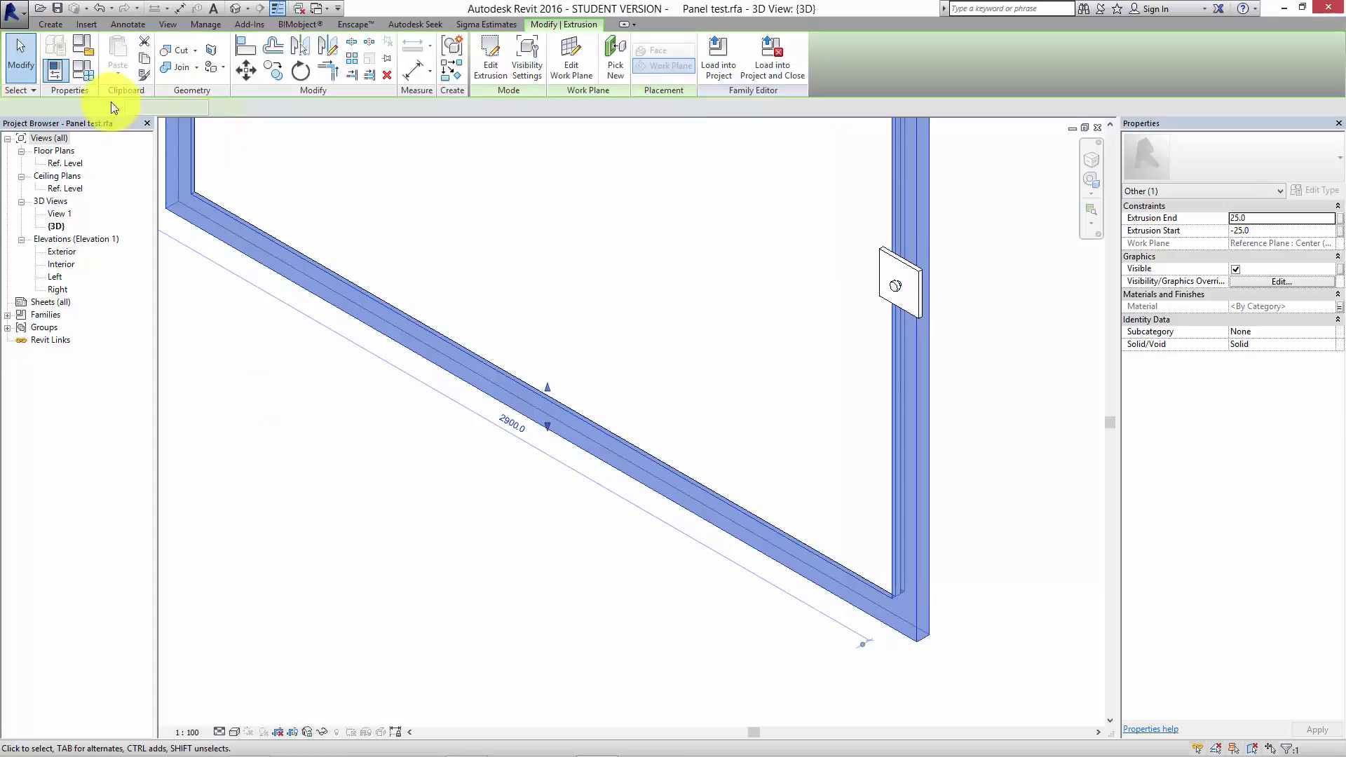
click(86, 72)
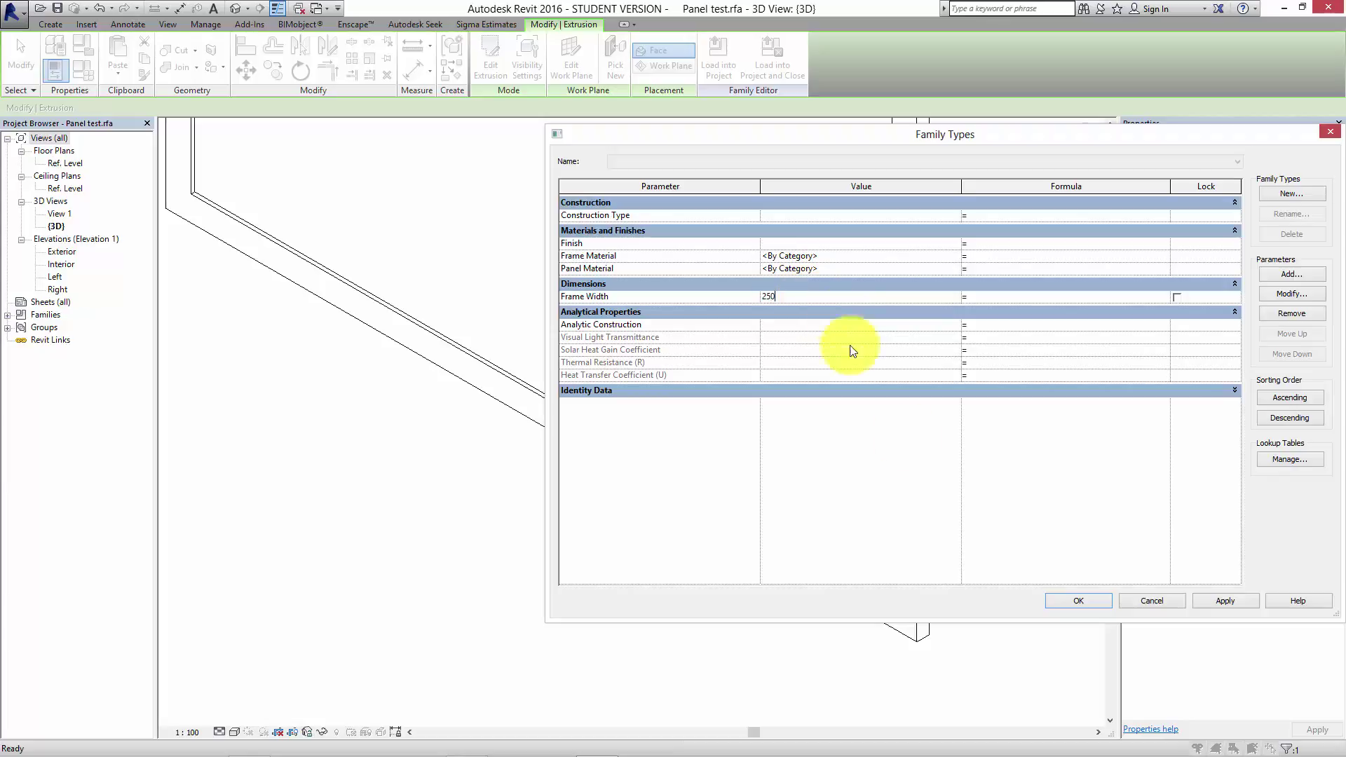
click(1060, 599)
click(940, 270)
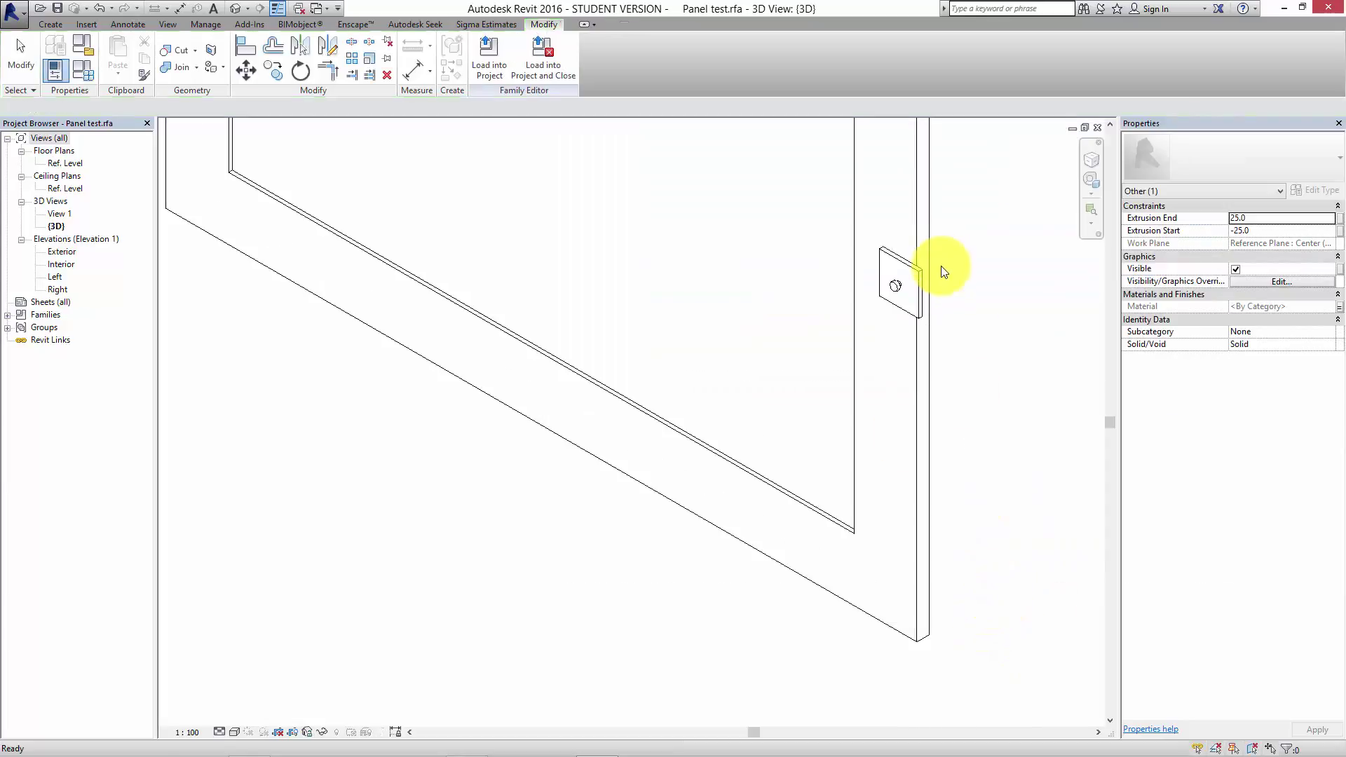
middle_drag(418, 309, 466, 391)
scroll(459, 390, down, 2)
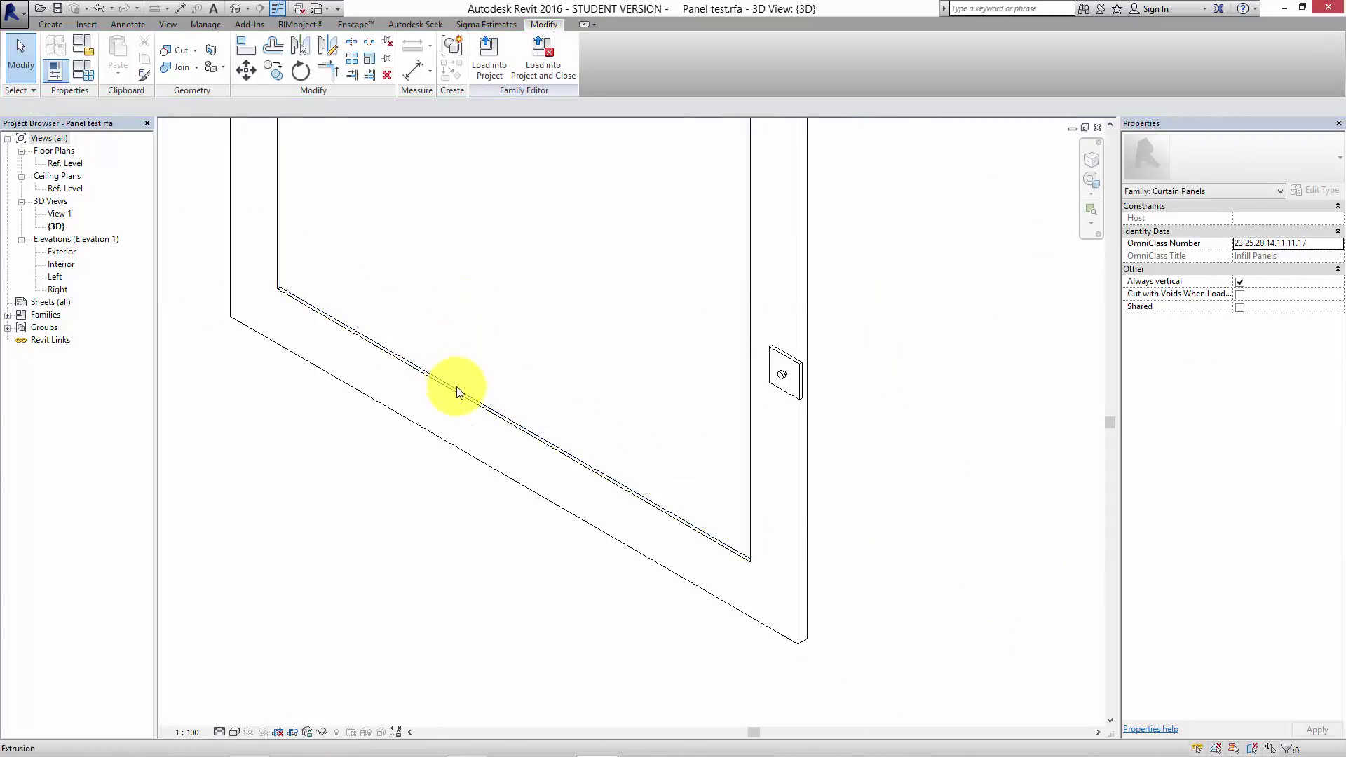
middle_drag(626, 424, 643, 566)
scroll(617, 571, down, 1)
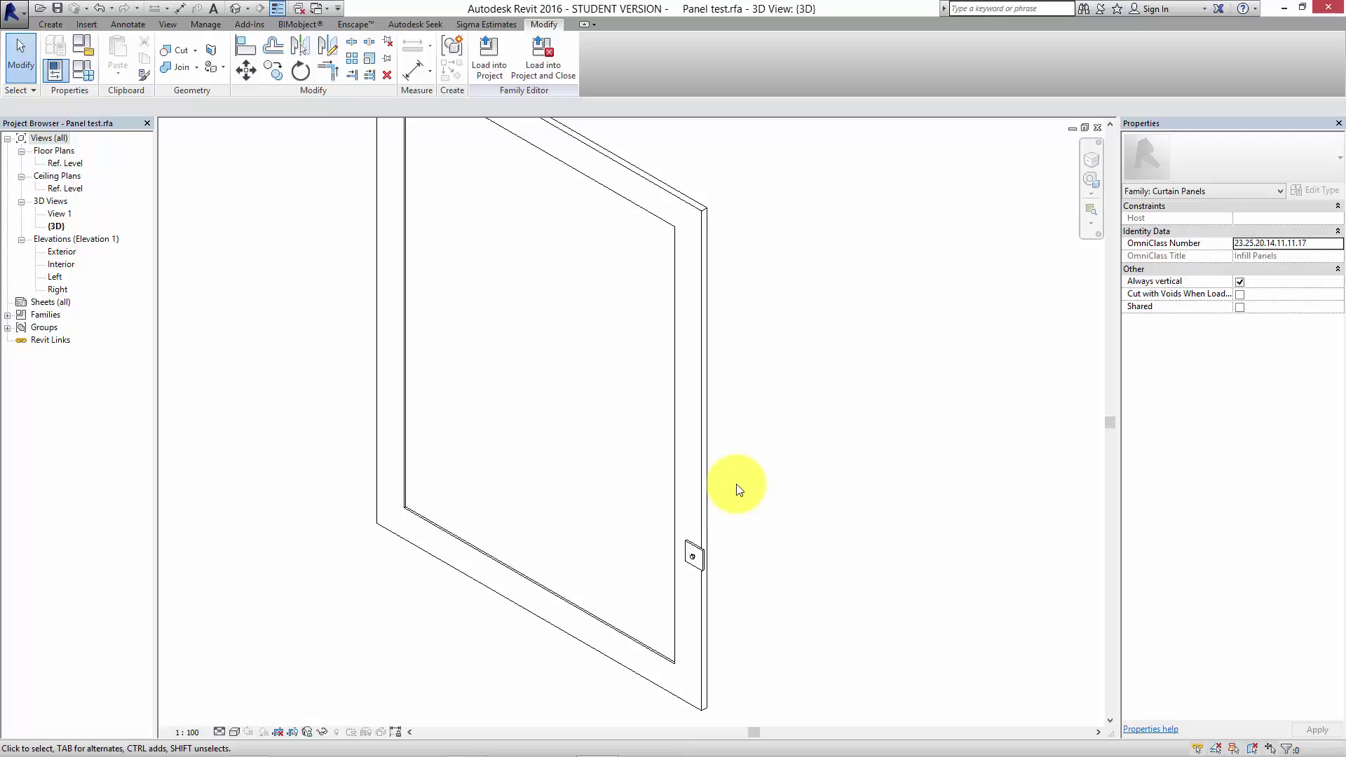
- In the Interior elevation, draw a horizontal reference plane across the panel near the knob's center, about 1195 mm above Ref. Level
double_click(67, 252)
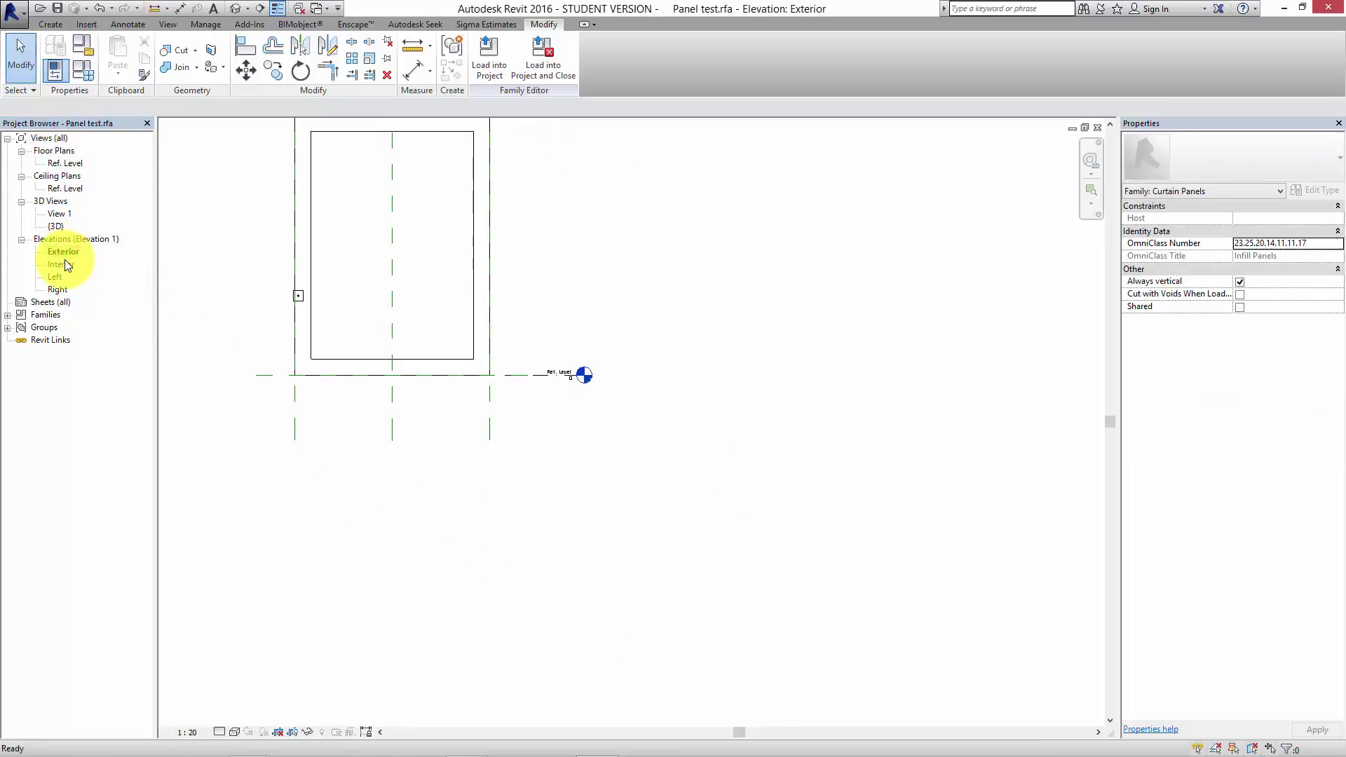
double_click(62, 263)
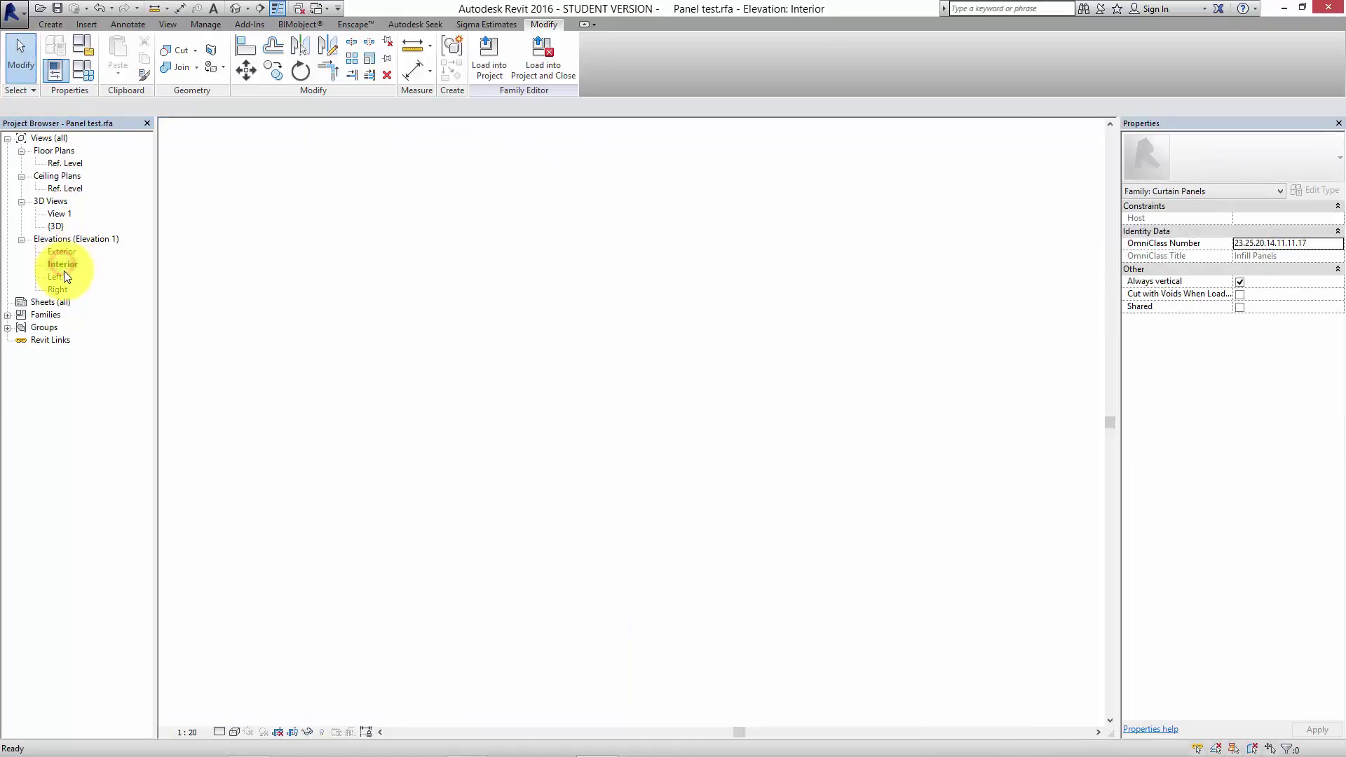
scroll(708, 607, up, 5)
scroll(706, 421, down, 3)
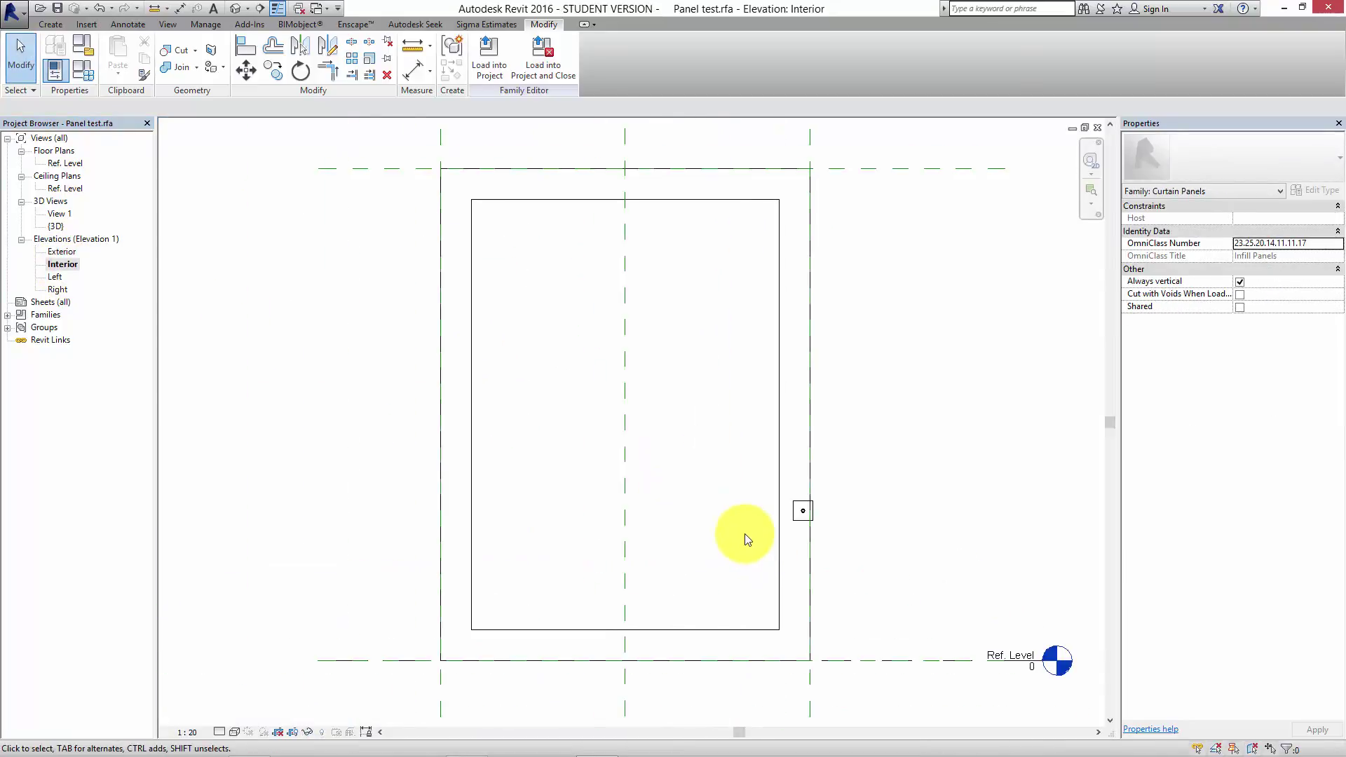
middle_drag(706, 532, 699, 486)
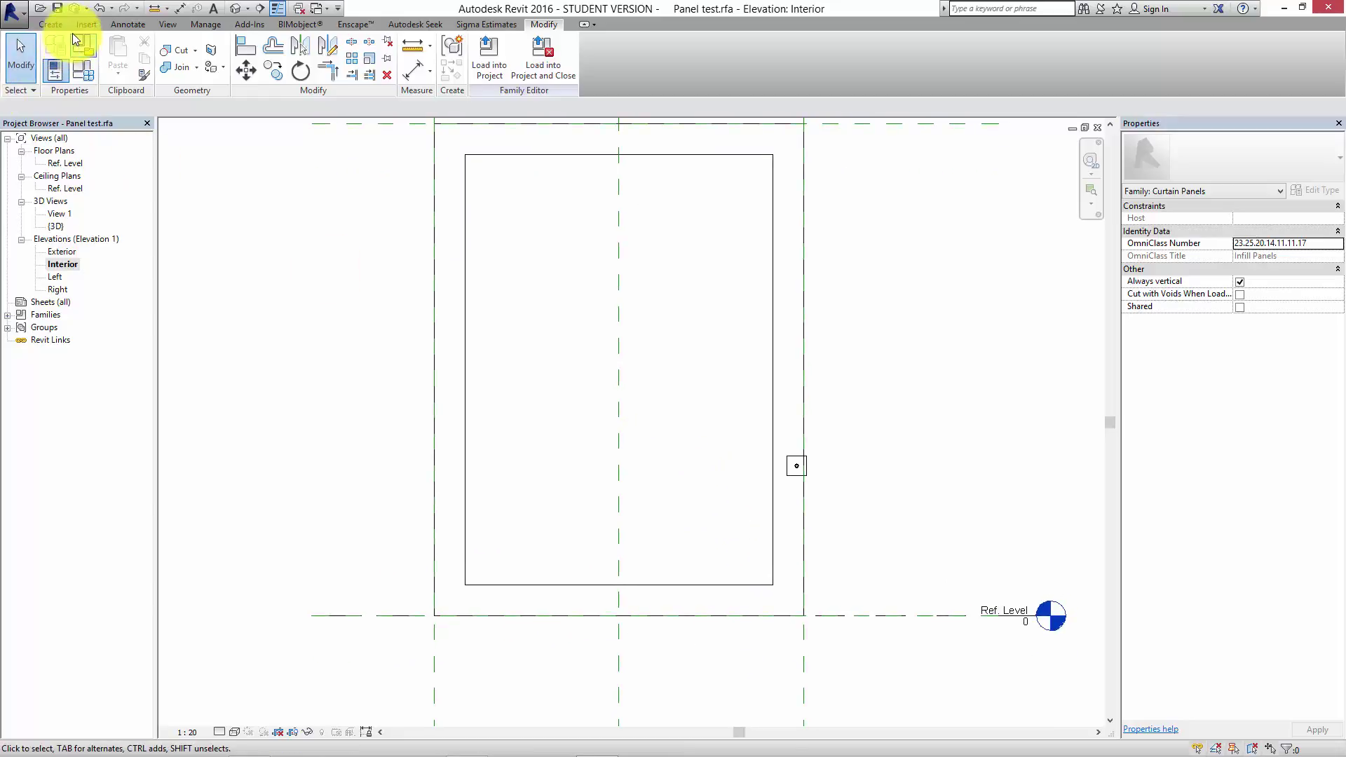
click(53, 25)
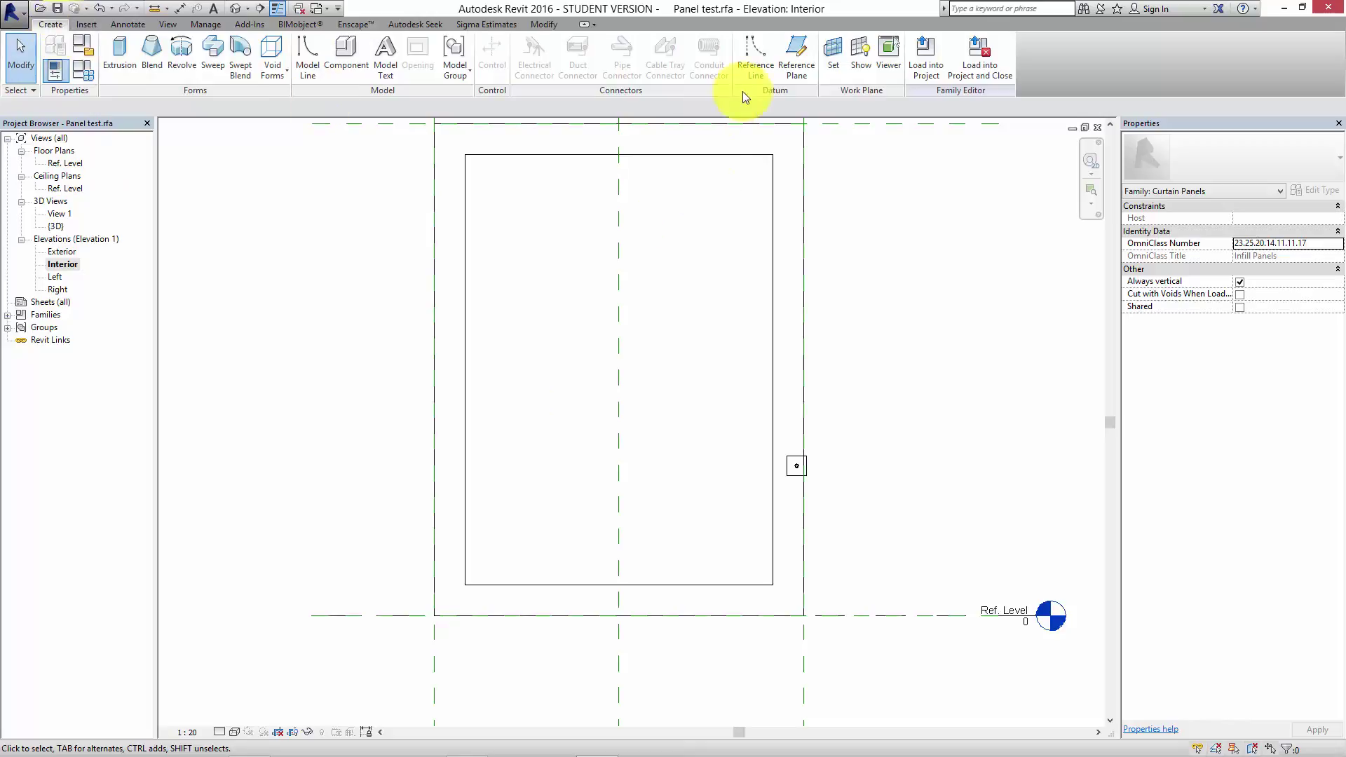
click(794, 56)
click(312, 469)
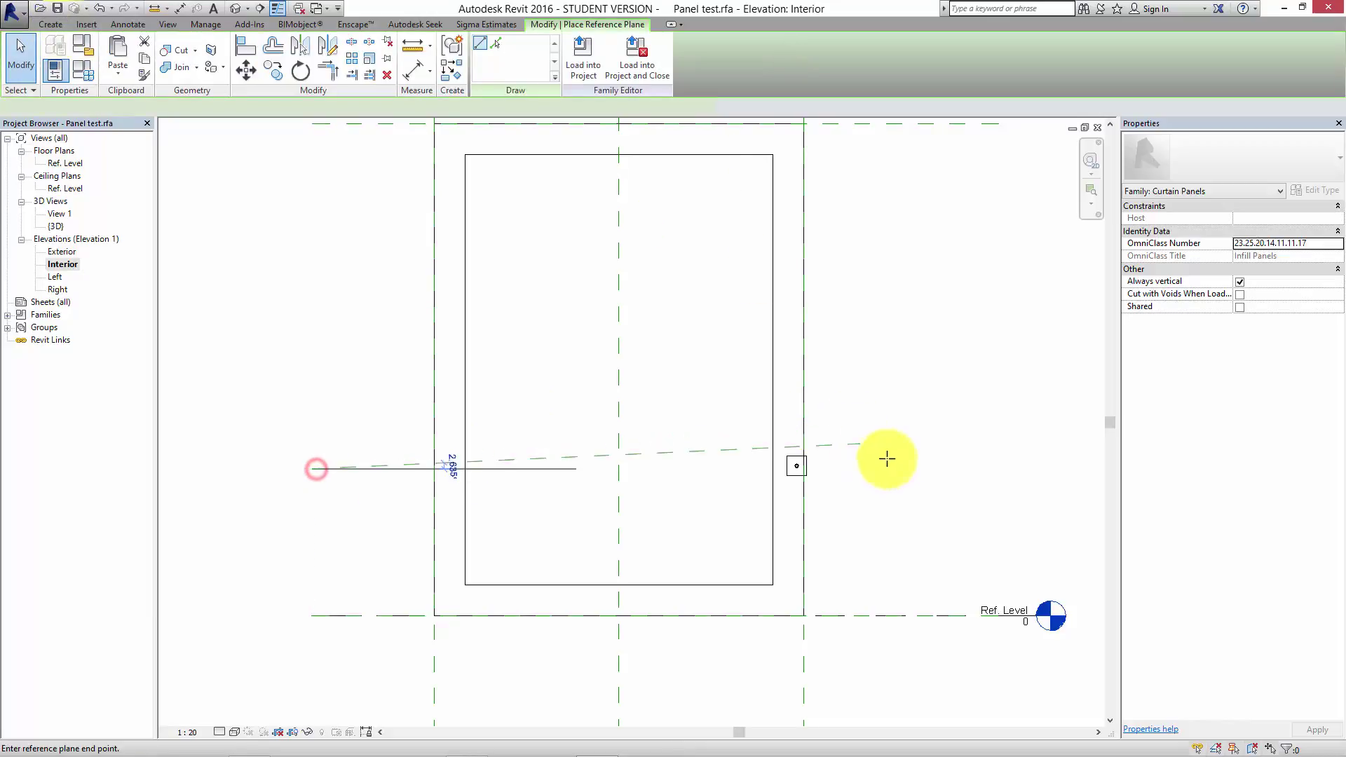
click(941, 469)
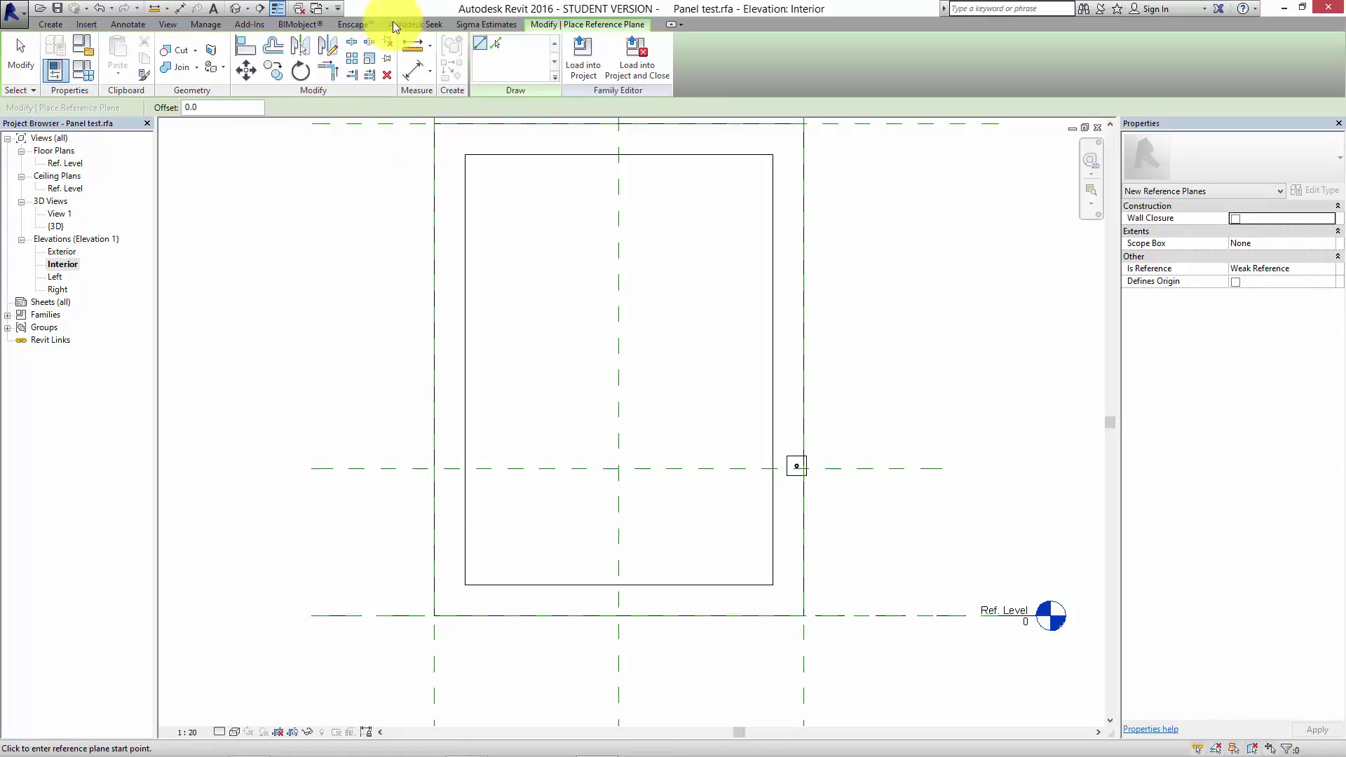
- Dimension the height of the new horizontal reference plane from the reference plane at the panel's base
click(412, 68)
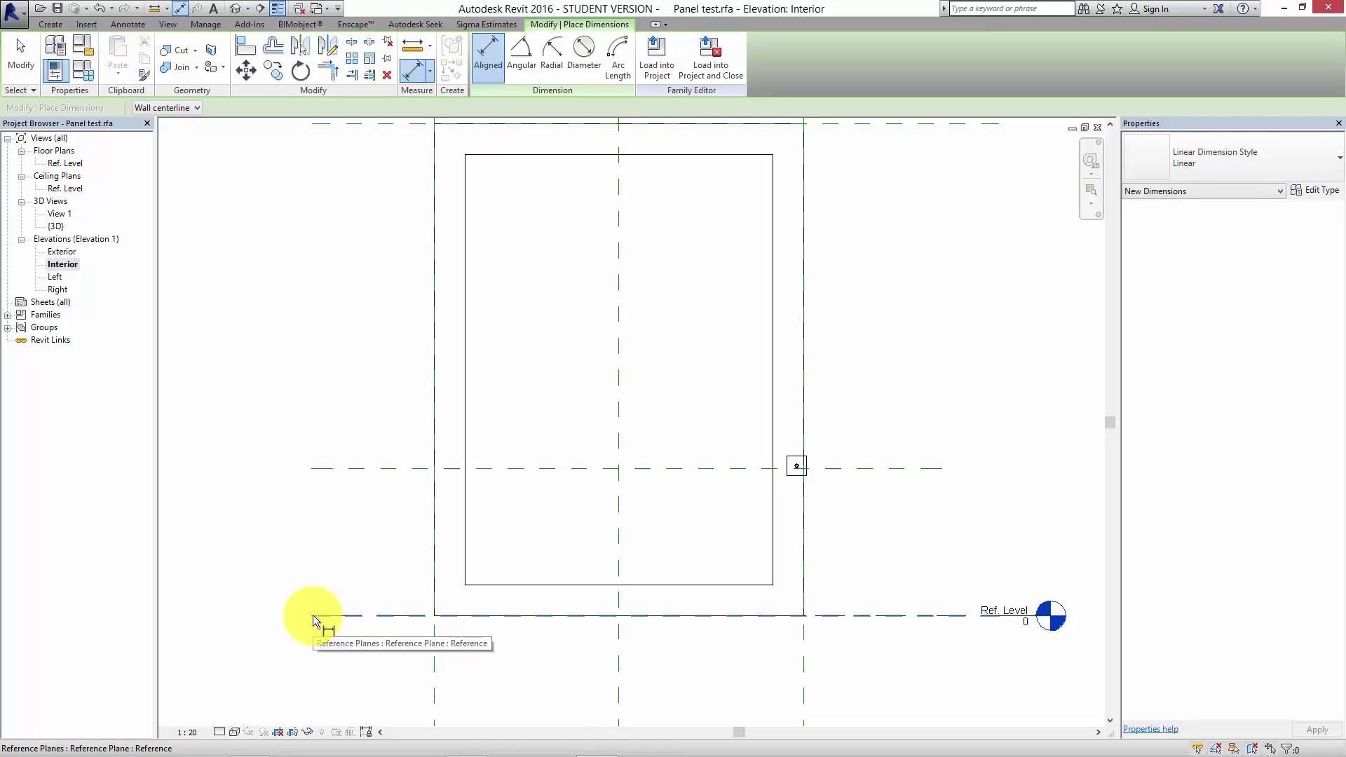
click(312, 616)
click(327, 468)
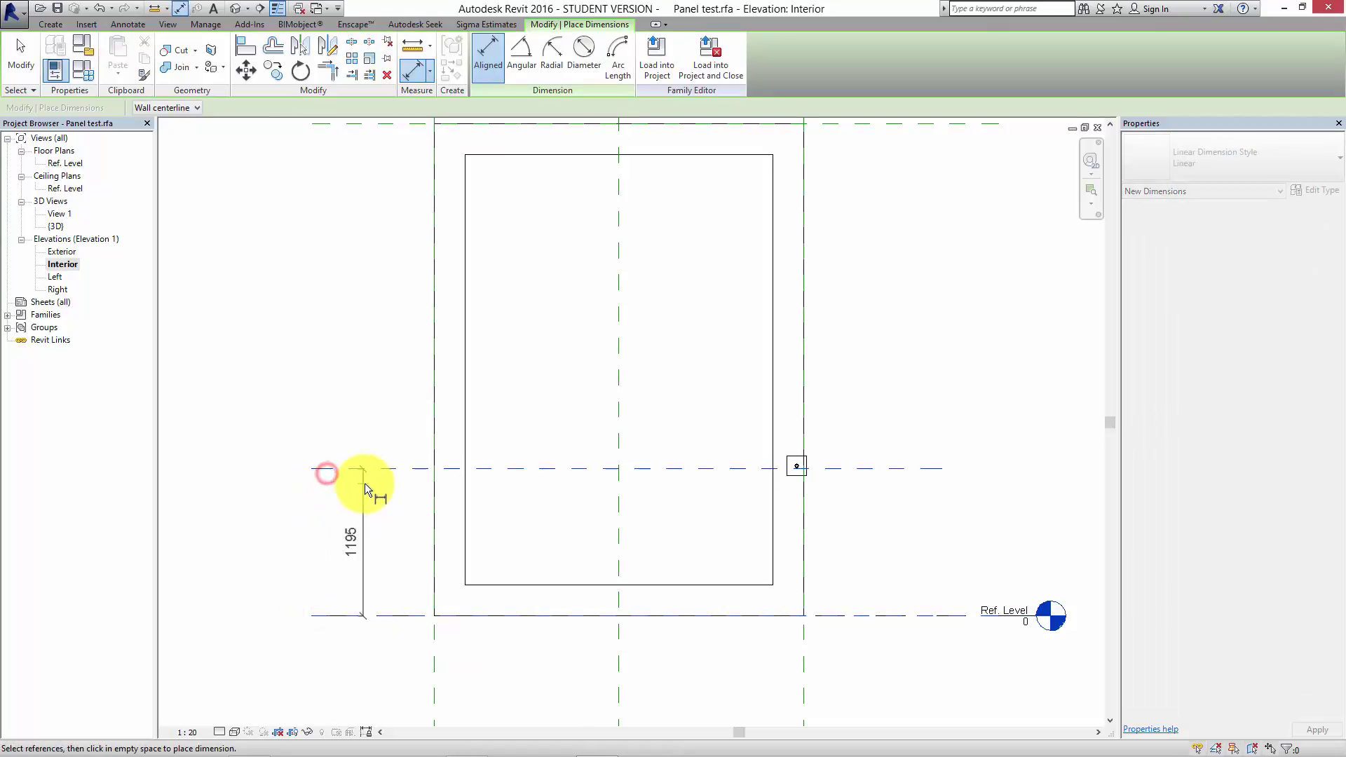
click(364, 482)
key(Escape)
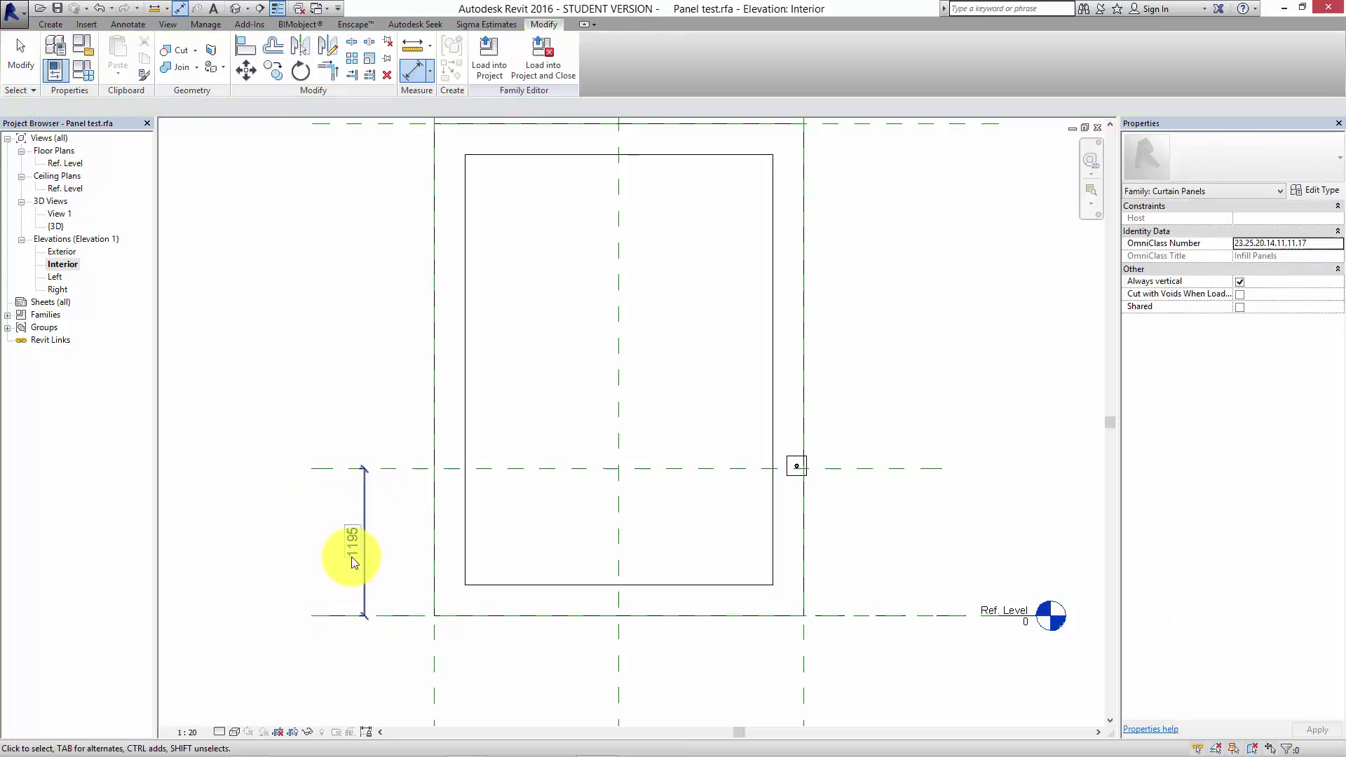
- Label the height dimension with a new family type parameter named Door Knob Height, grouped under Dimensions
click(355, 549)
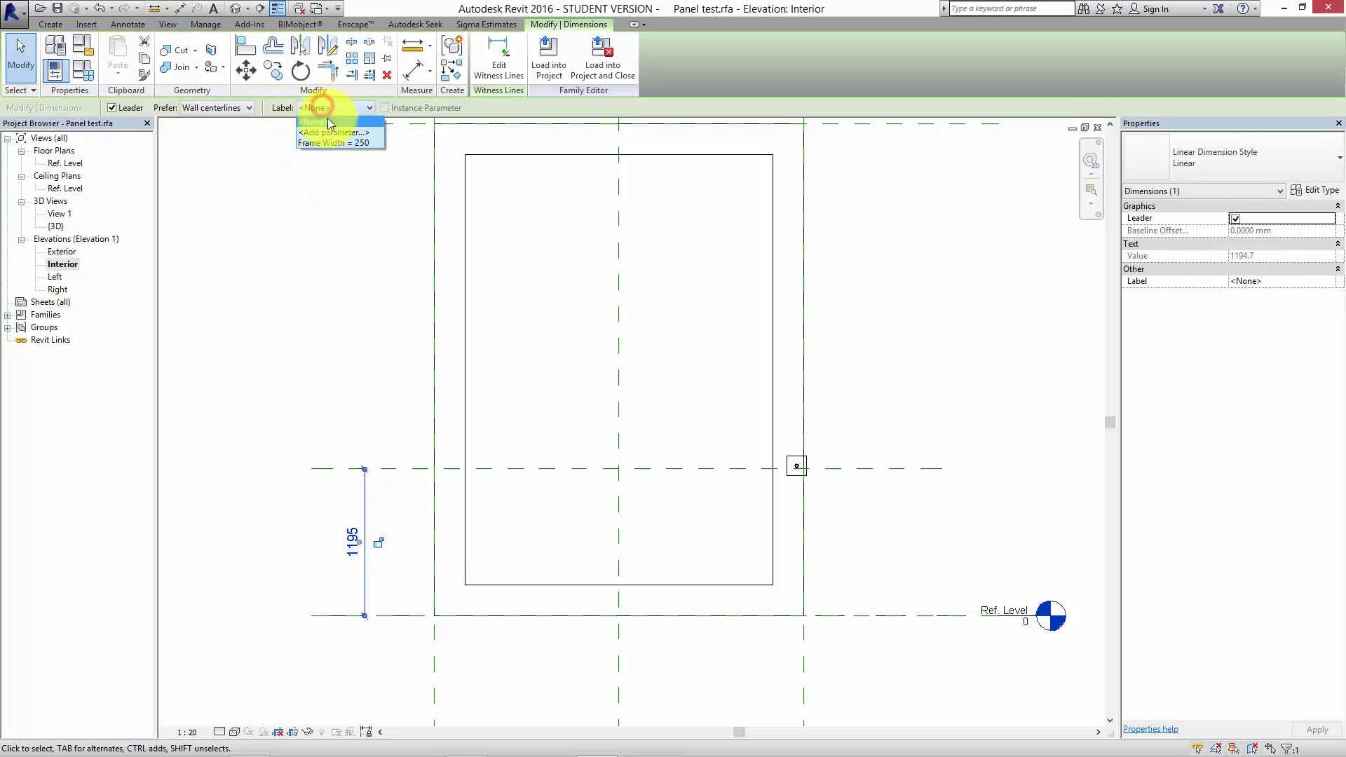
click(332, 132)
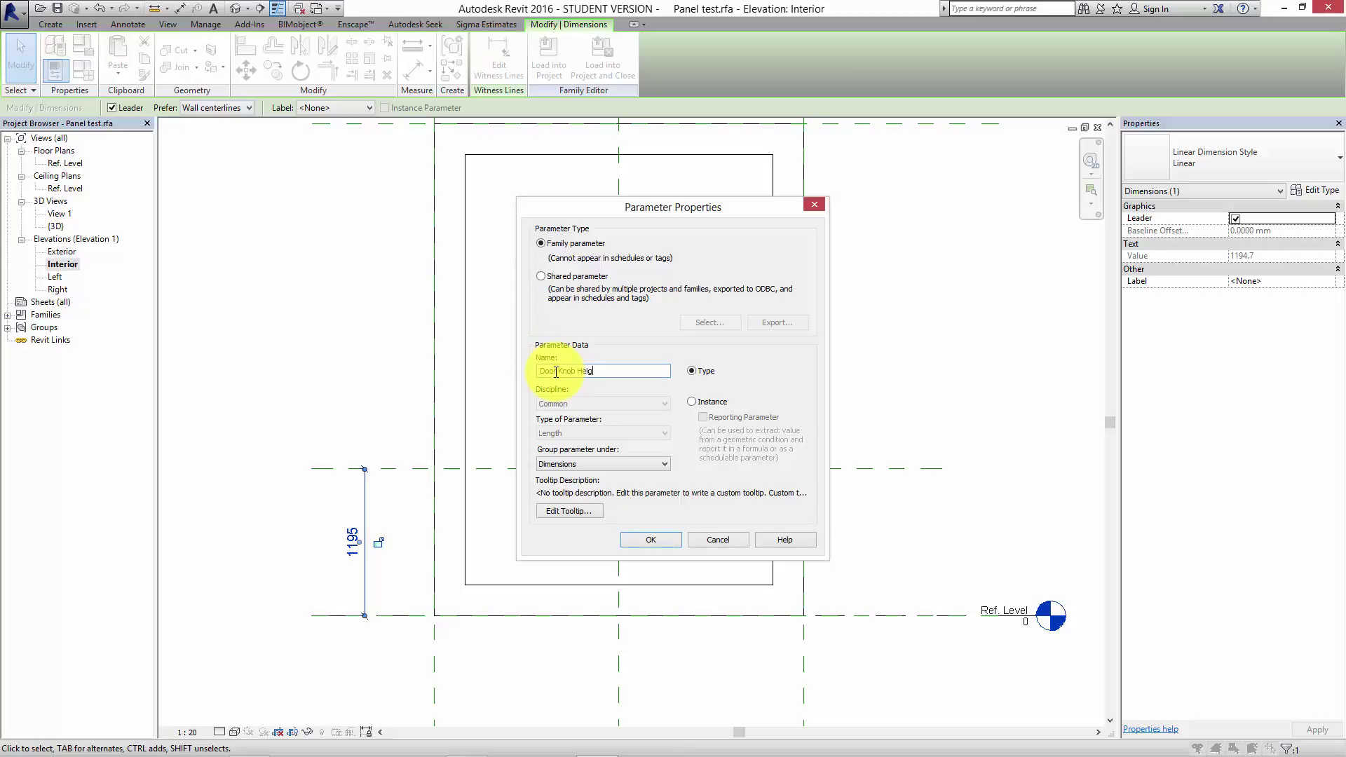
click(651, 540)
click(254, 551)
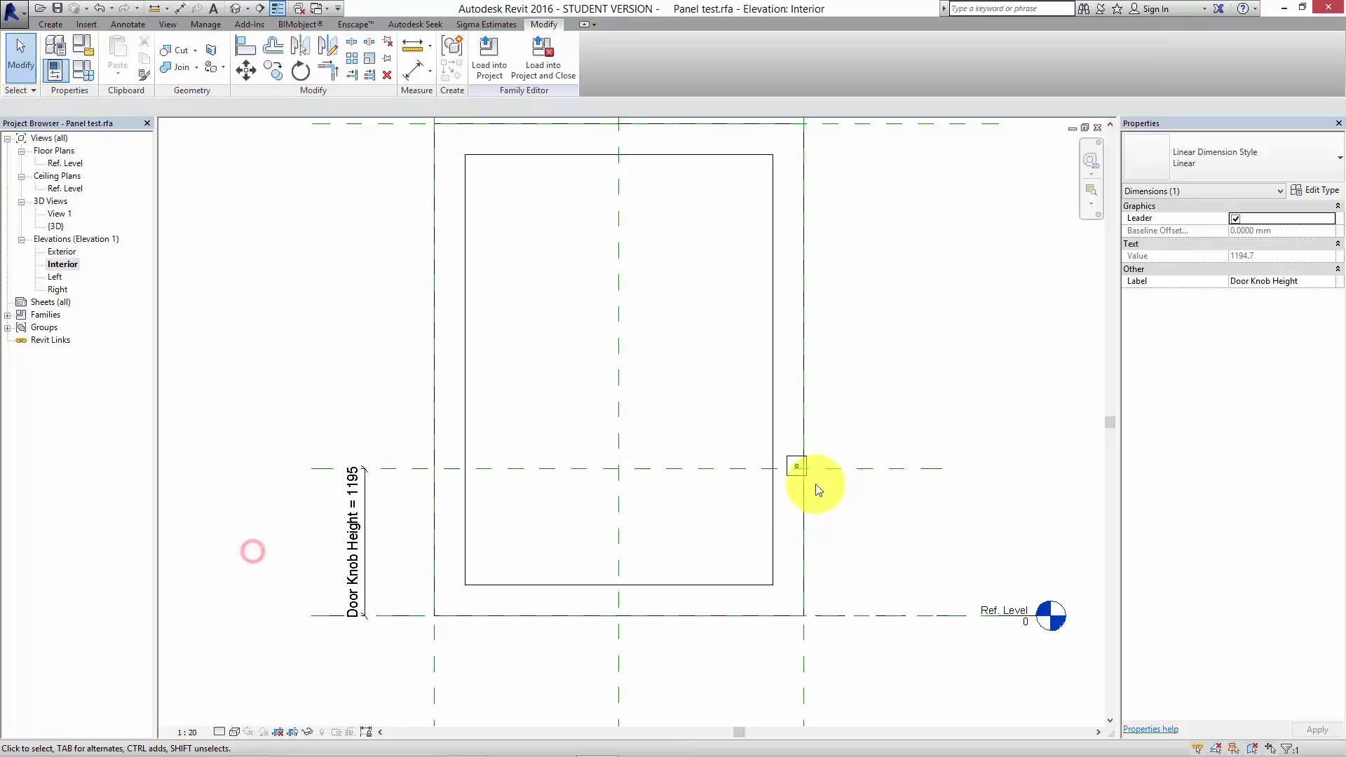
- Align the knob's horizontal center to the Door Knob Height reference plane and lock the alignment
scroll(819, 489, up, 6)
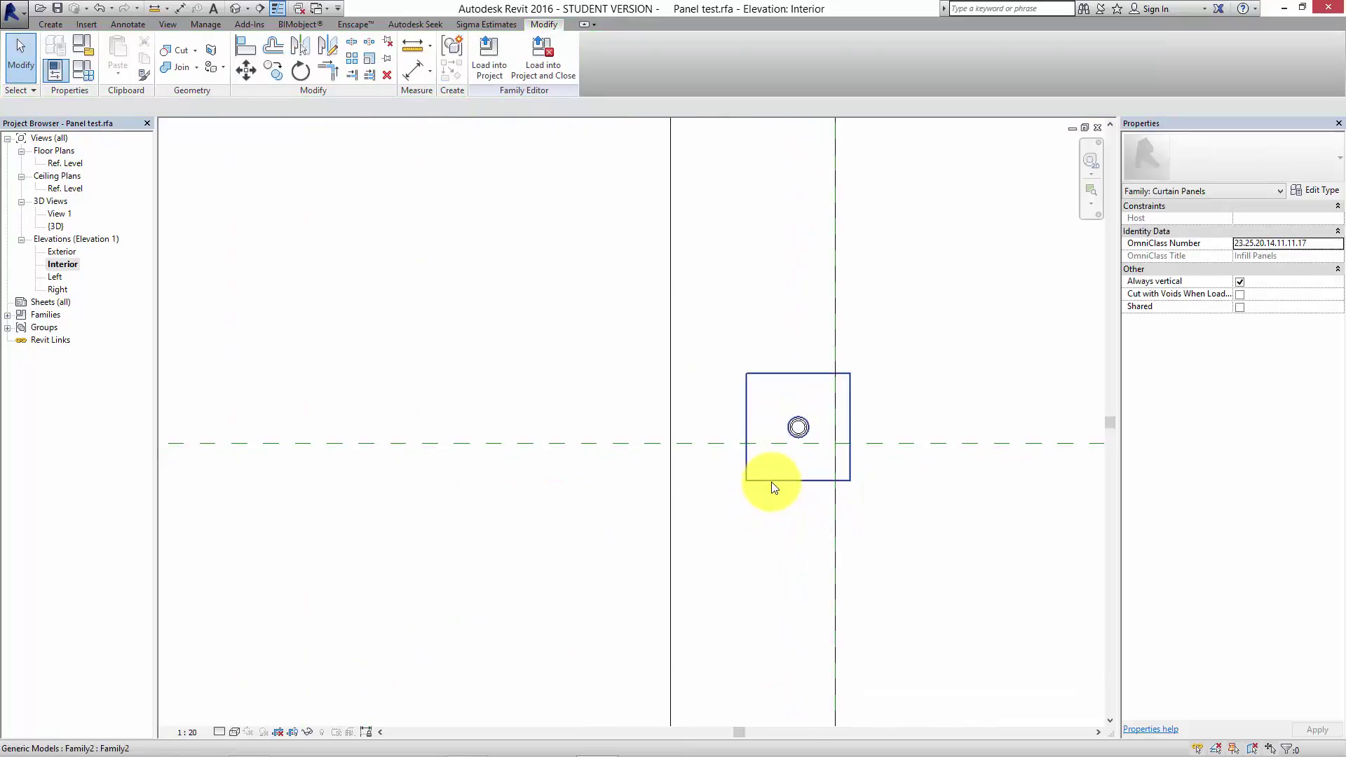
click(771, 481)
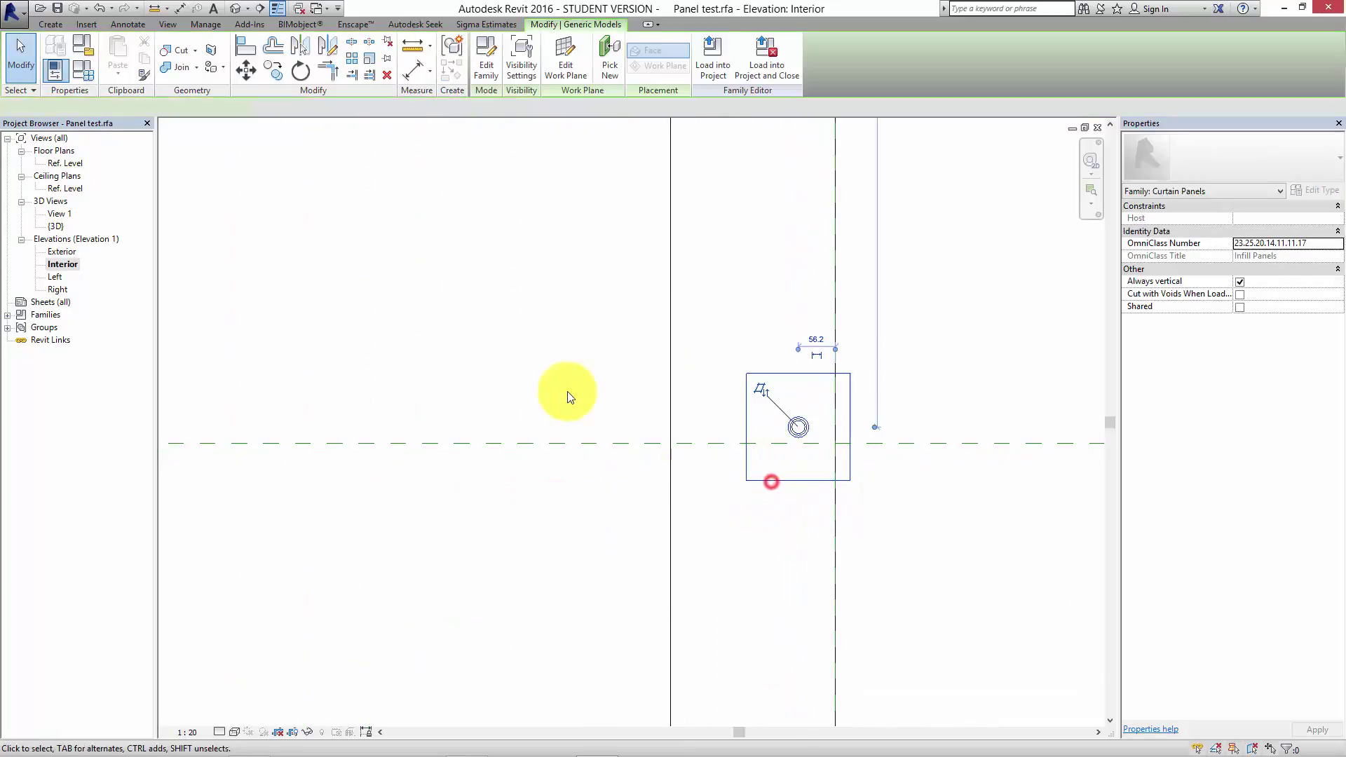
click(246, 49)
click(716, 441)
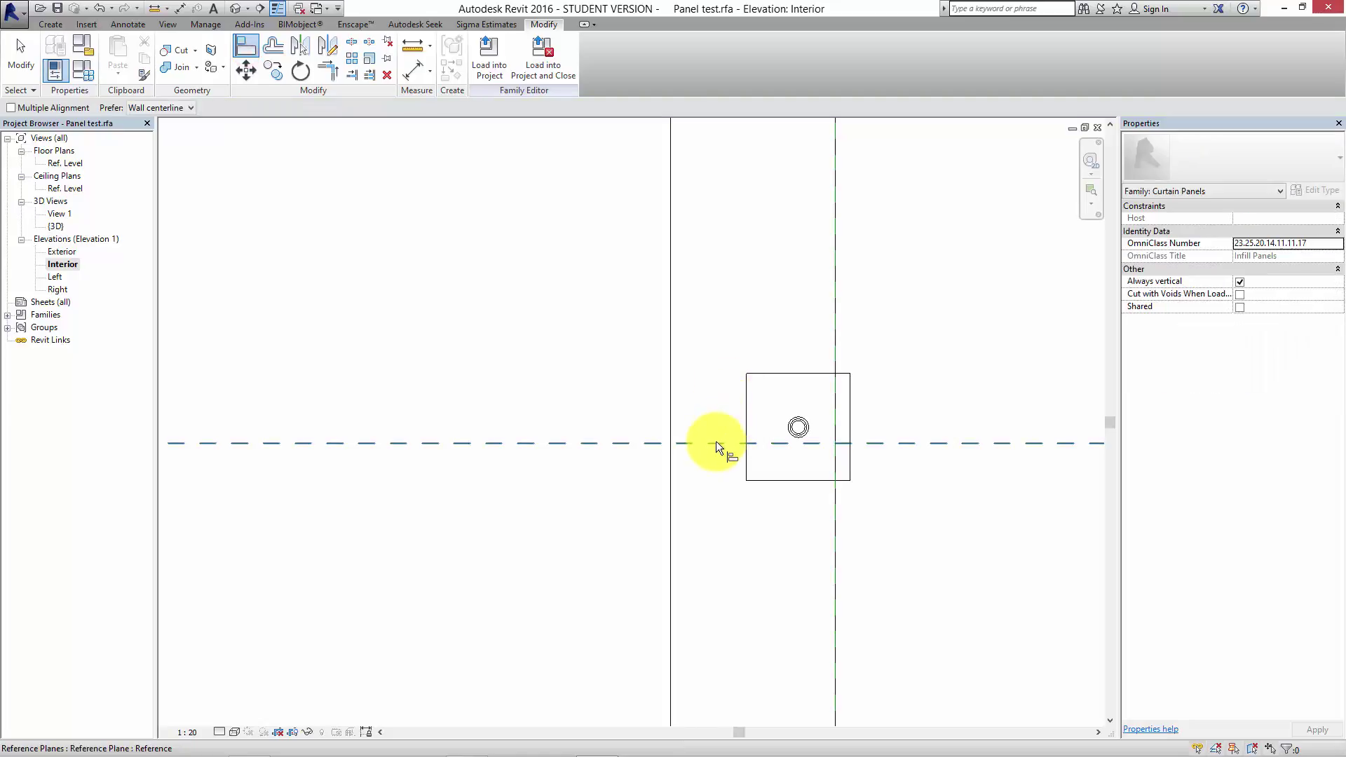
click(781, 429)
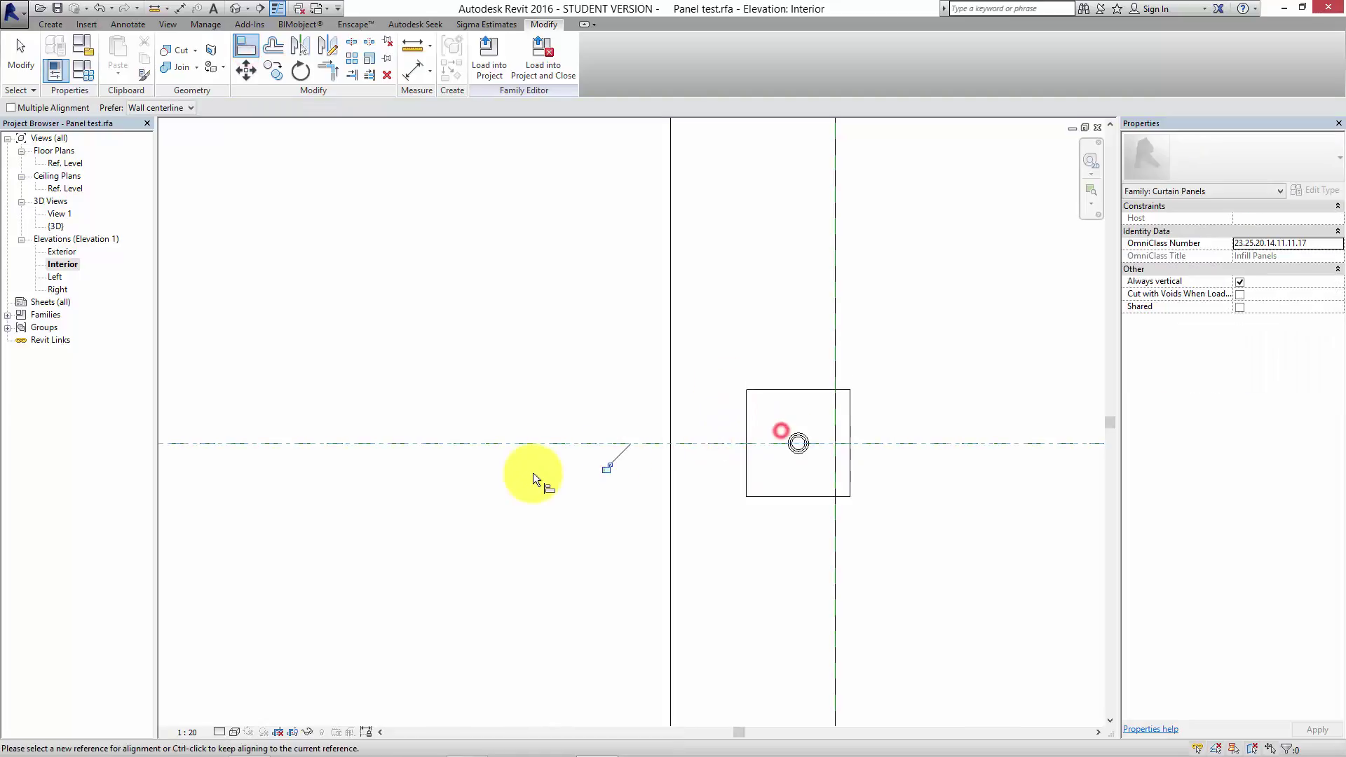
click(606, 467)
scroll(489, 588, down, 6)
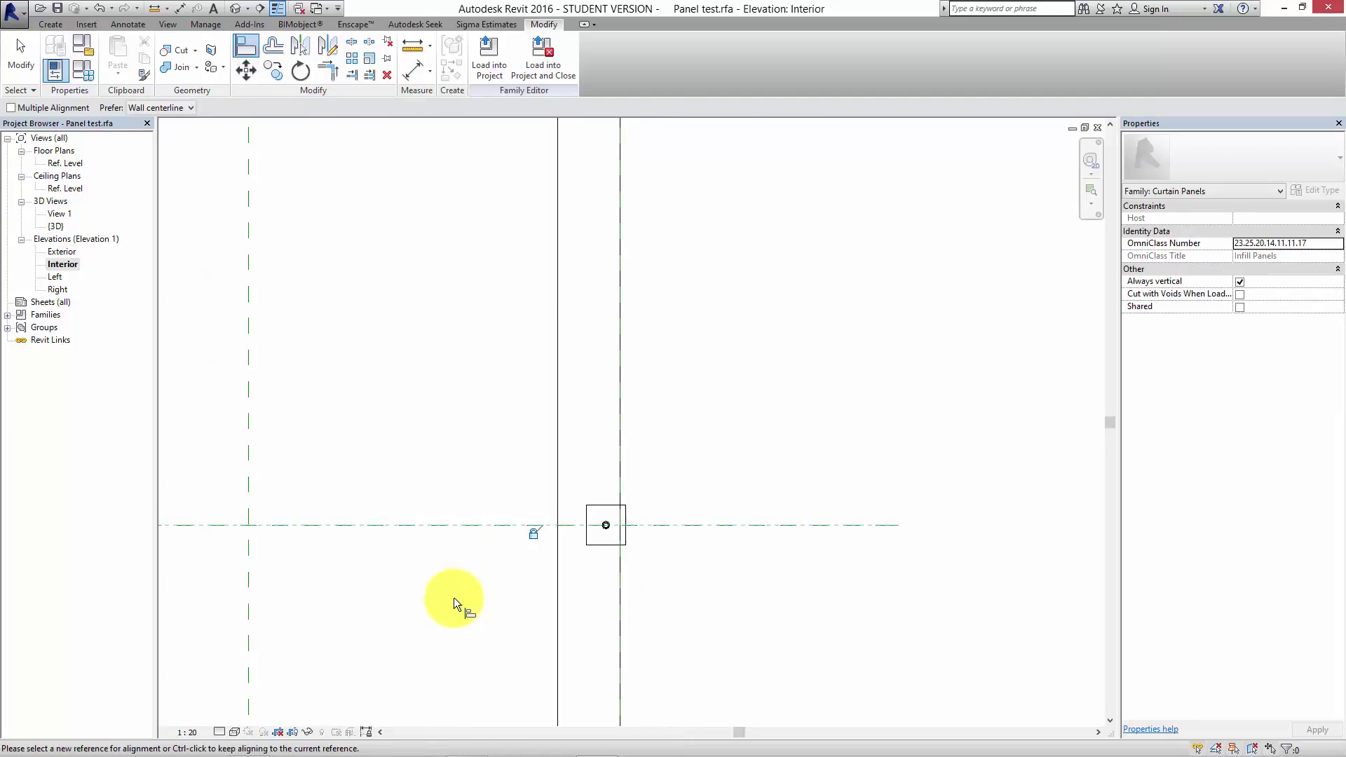
middle_drag(453, 597, 610, 570)
scroll(549, 584, up, 2)
key(Escape)
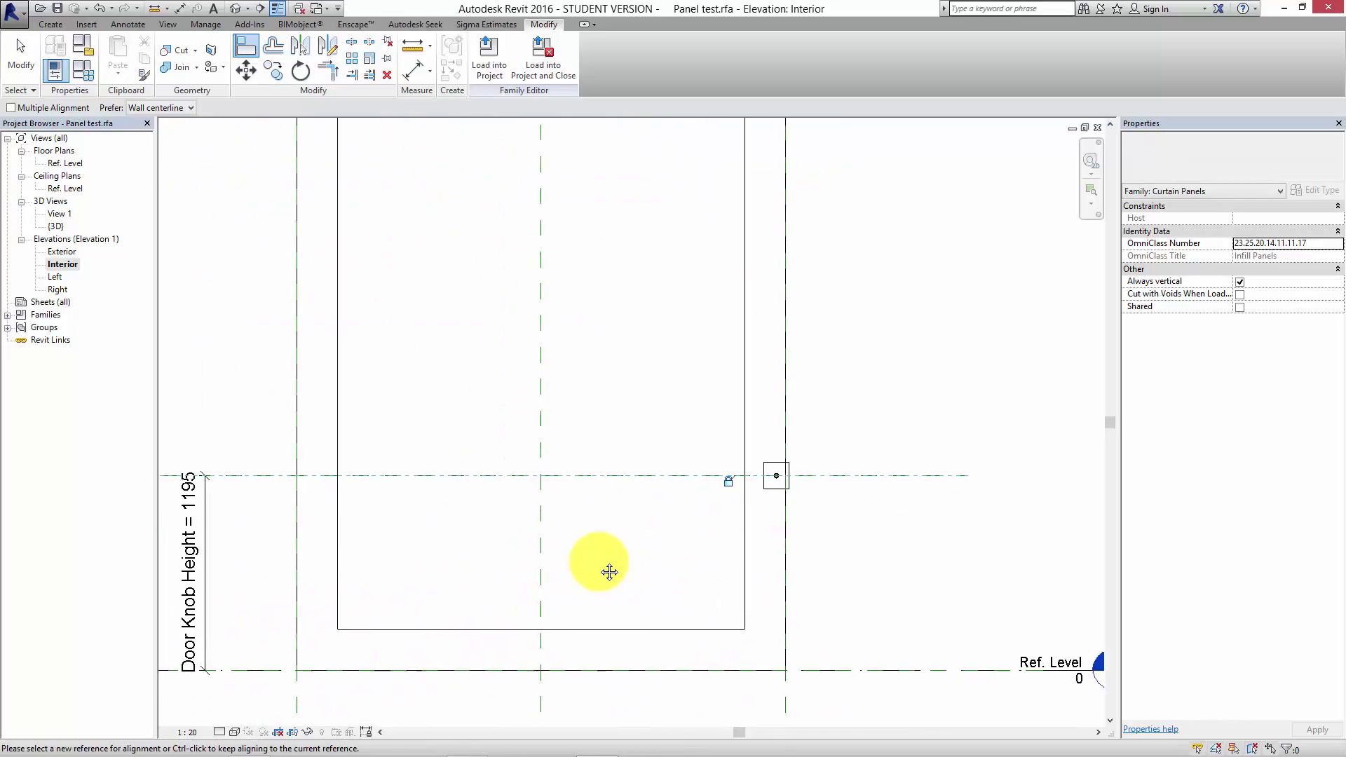
key(Escape)
- Draw a vertical reference plane through the frame member holding the knob, about 168 mm inside the Right reference plane
scroll(759, 481, up, 4)
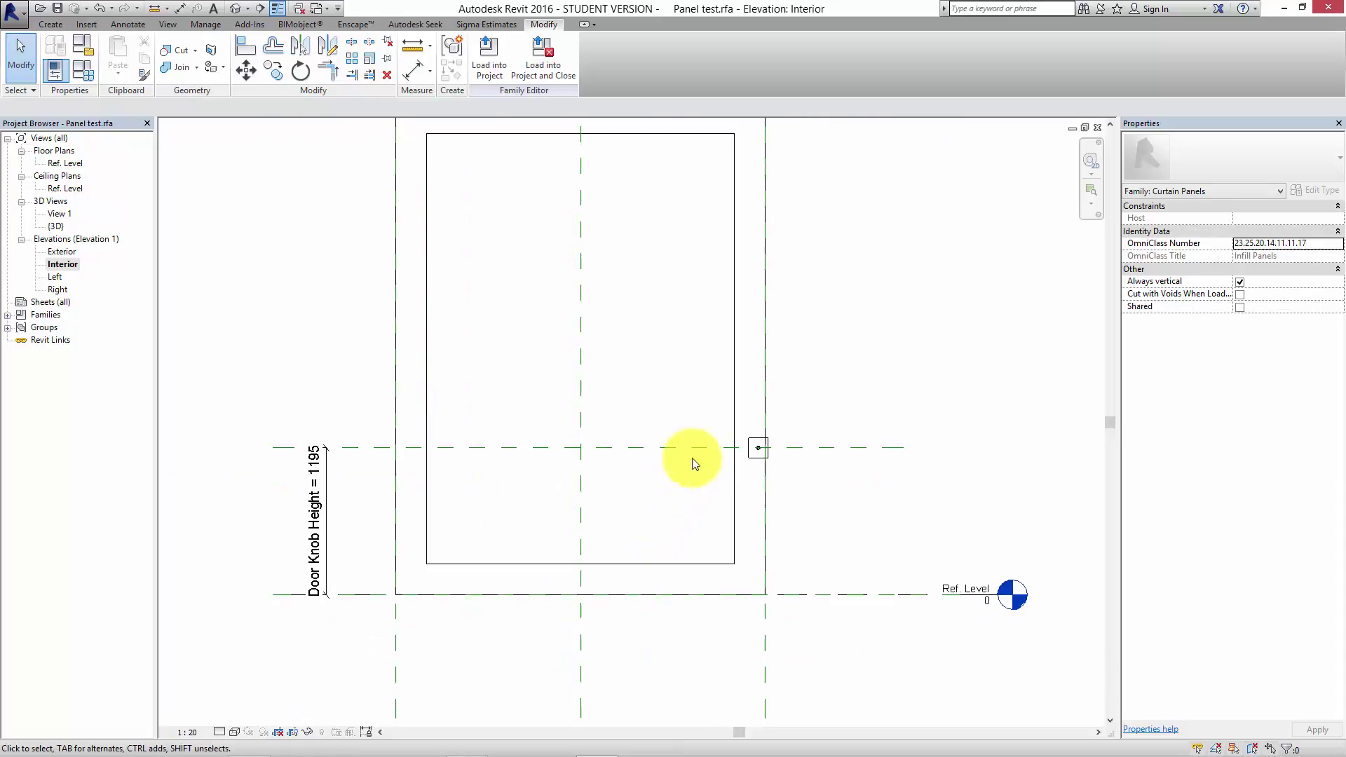
scroll(712, 460, down, 4)
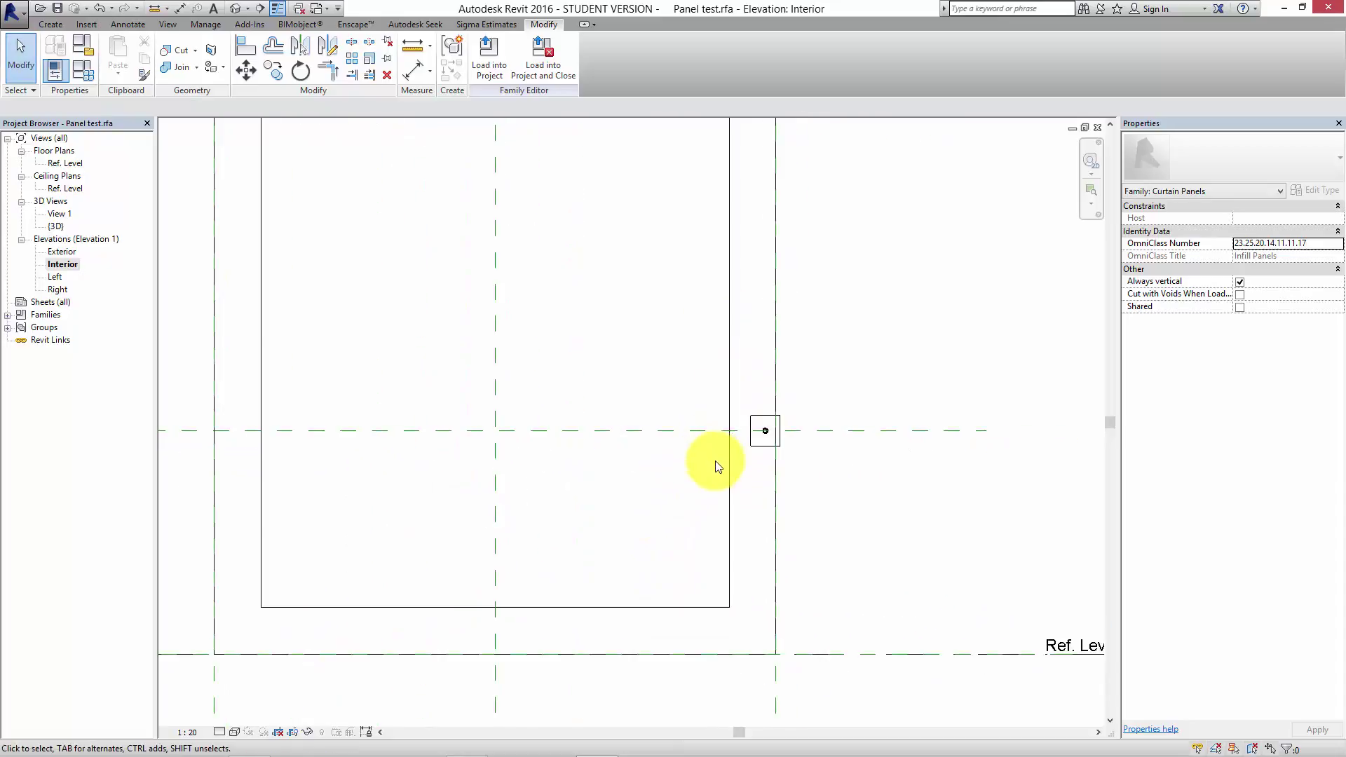
middle_drag(713, 474, 722, 499)
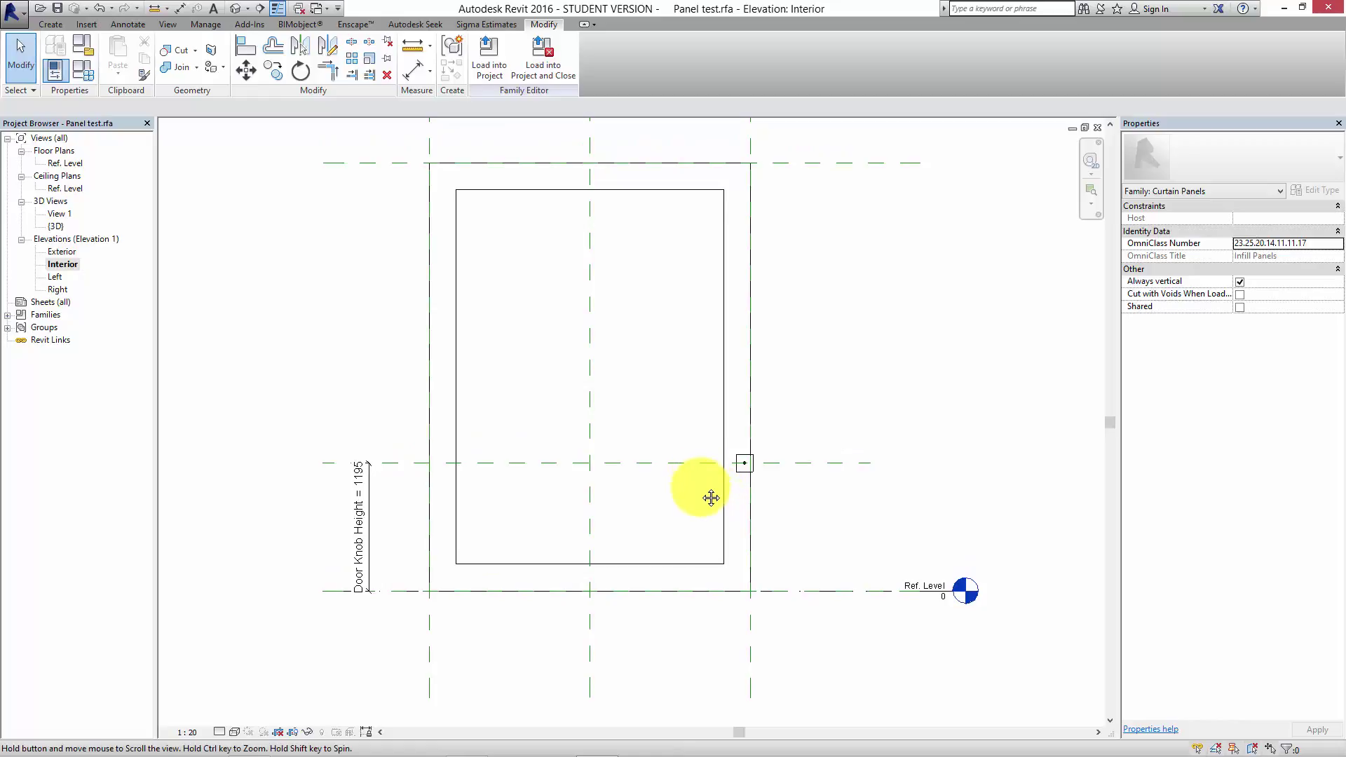
scroll(708, 496, down, 3)
middle_drag(234, 186, 249, 246)
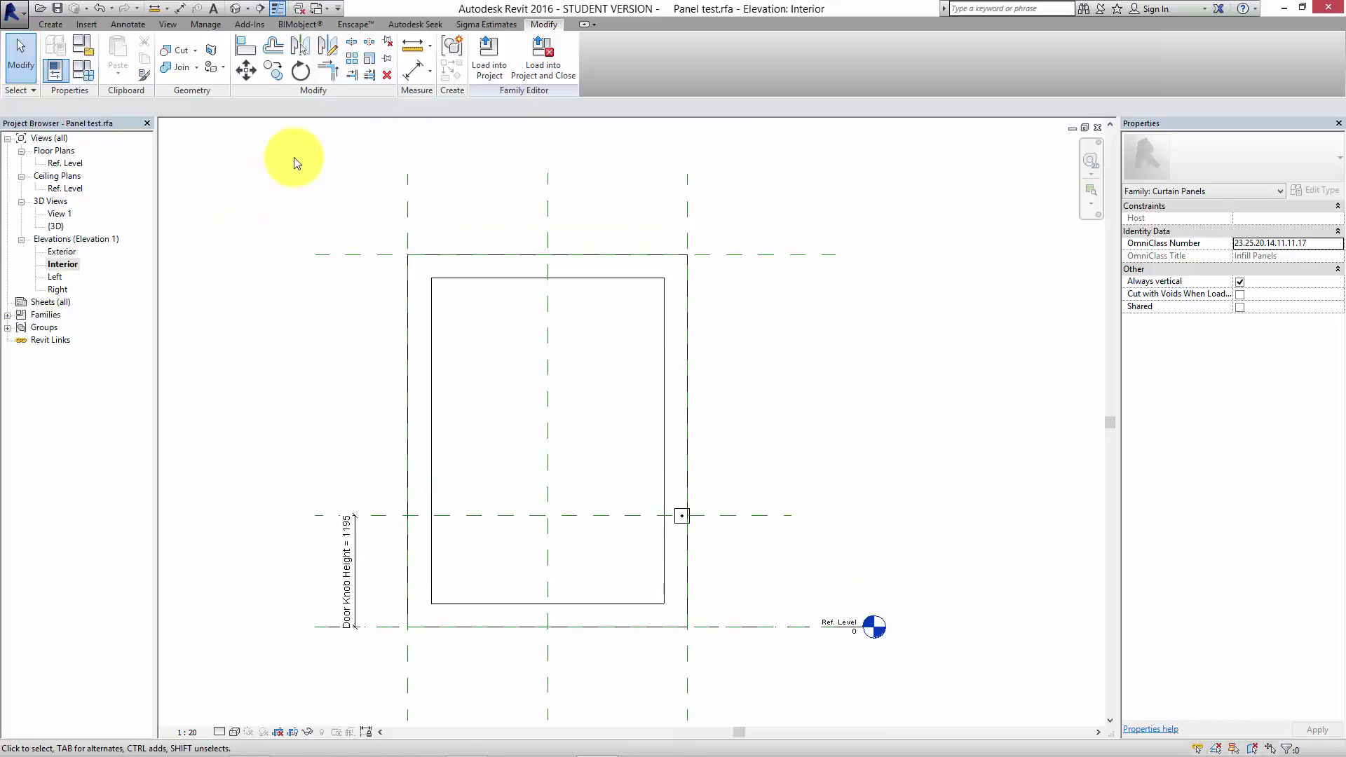
click(50, 24)
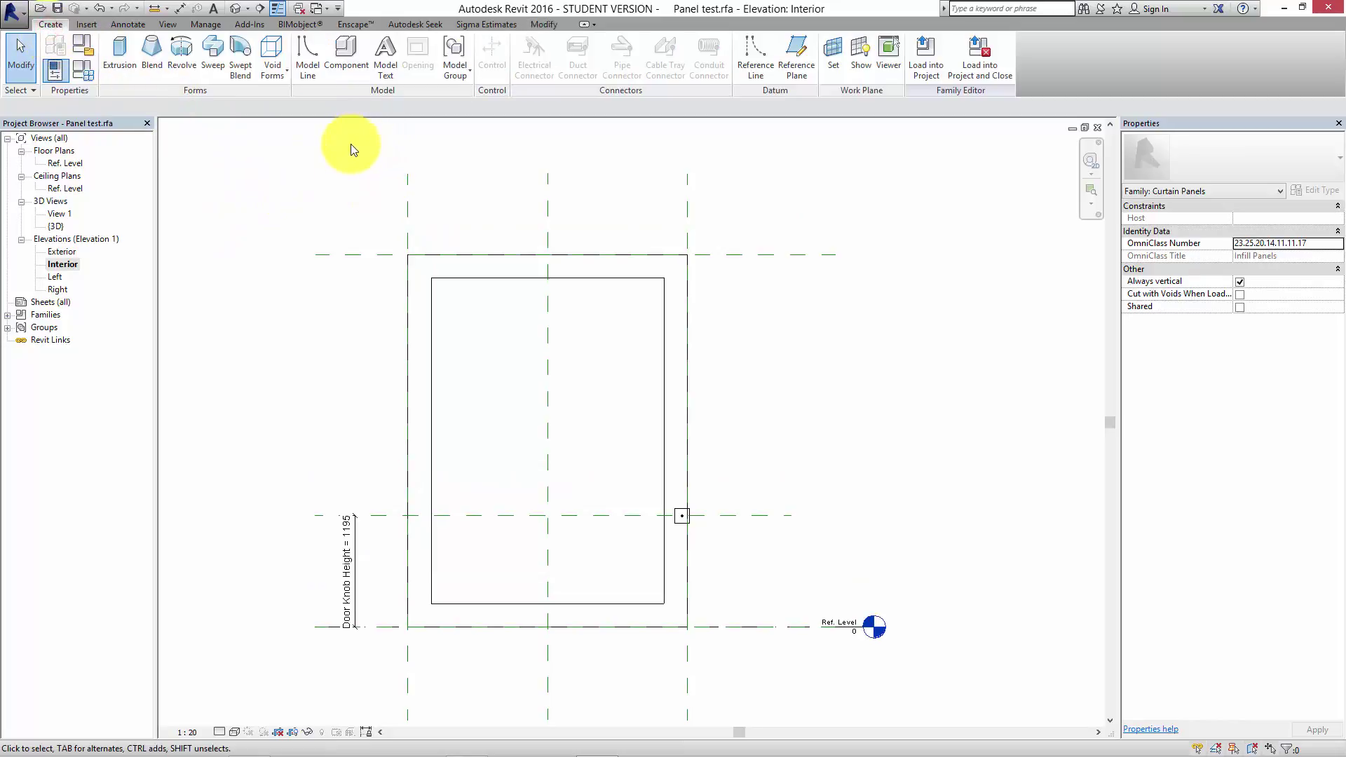
click(796, 56)
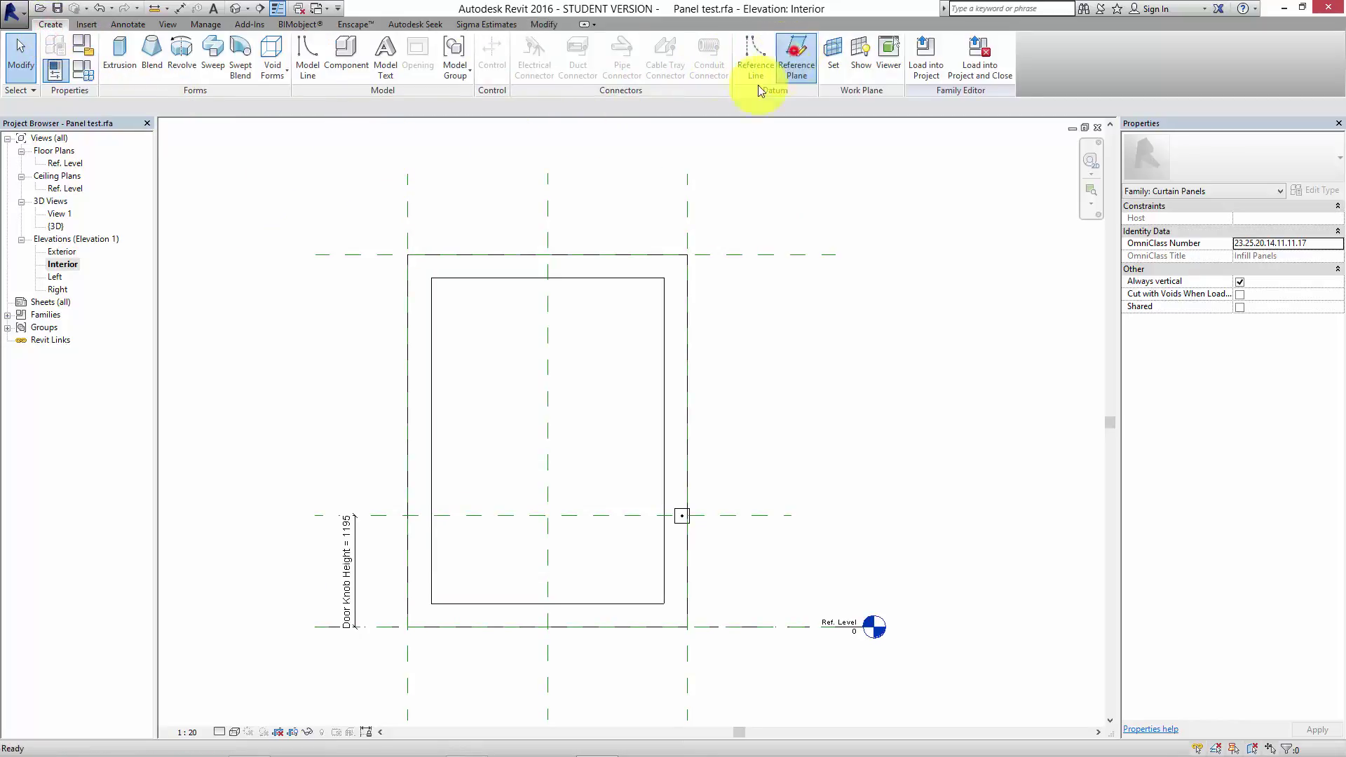
click(671, 173)
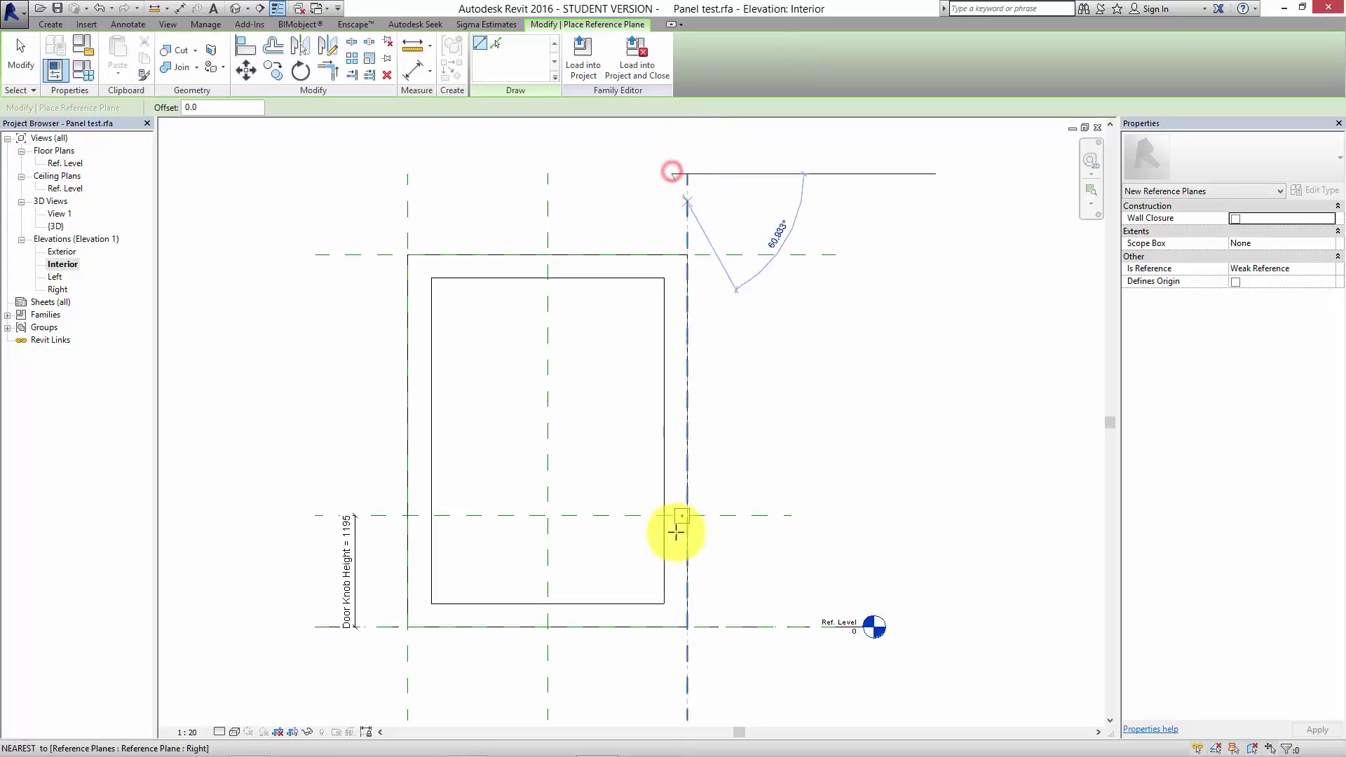
click(671, 696)
key(Escape)
key(Escape)
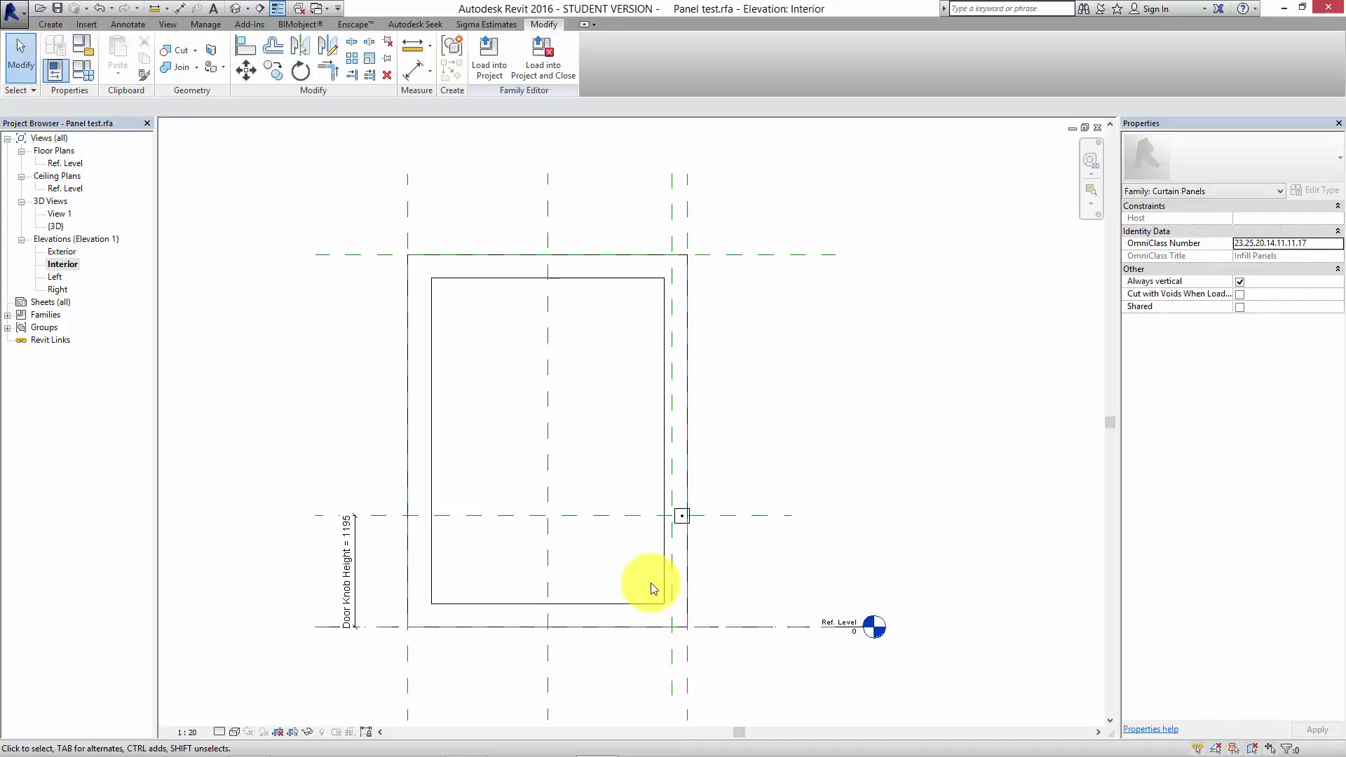
- Dimension the distance between the Right reference plane and the new vertical reference plane, above the panel's top edge
scroll(651, 587, up, 3)
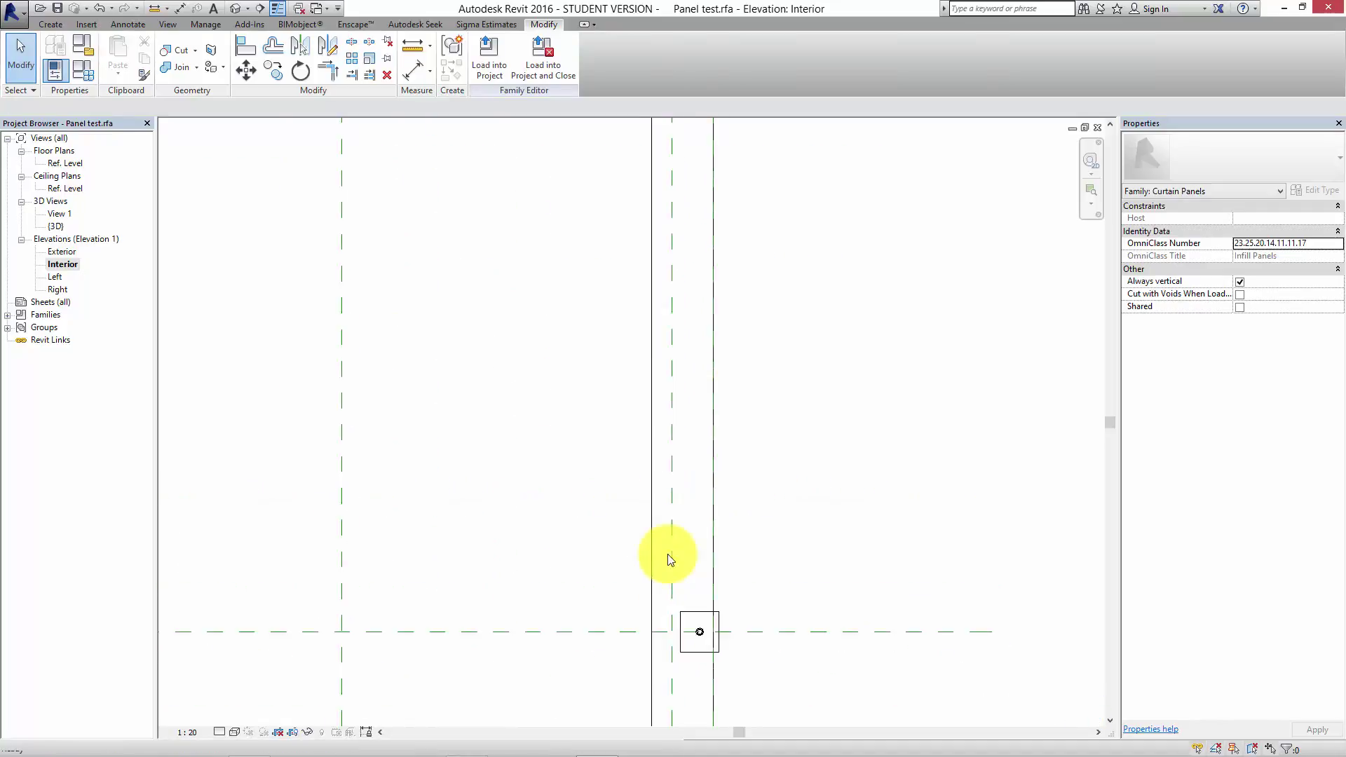
scroll(667, 385, down, 1)
middle_drag(653, 436, 613, 539)
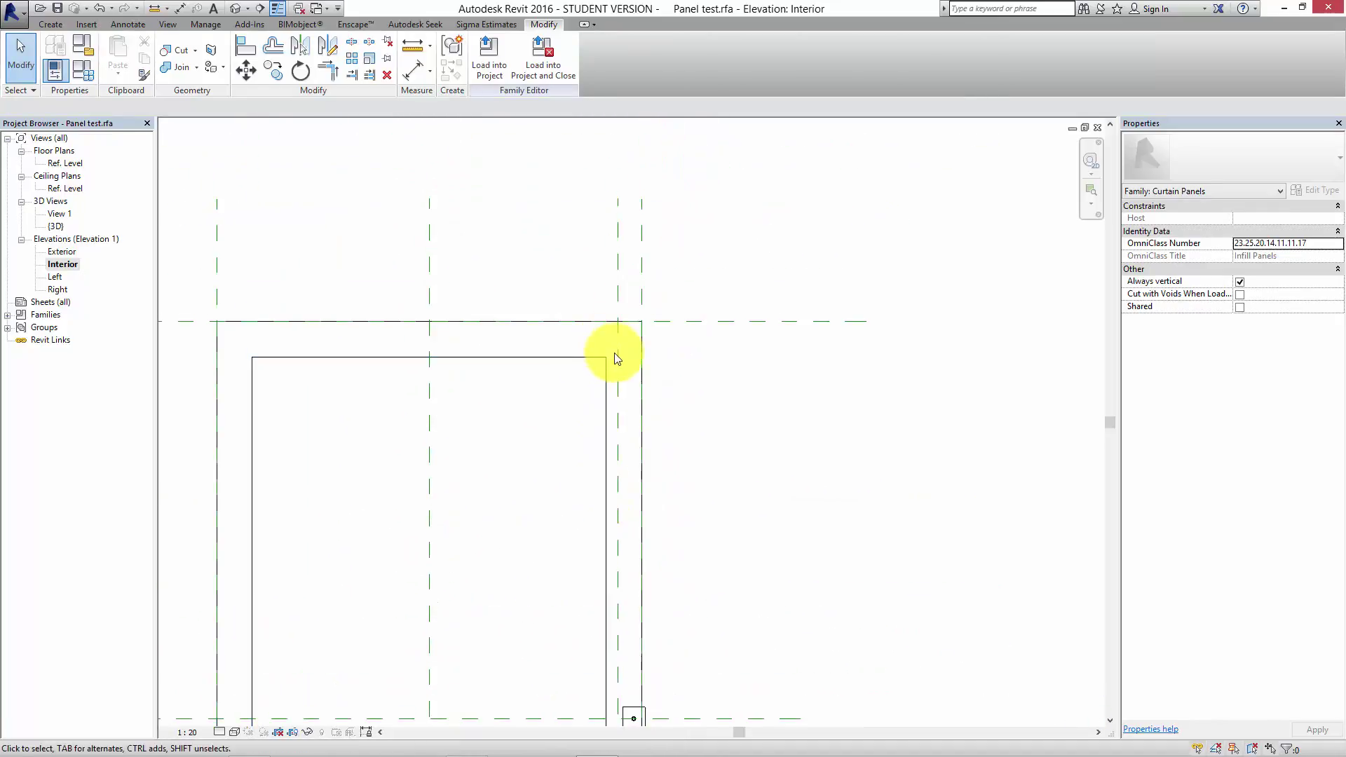
middle_drag(616, 360, 611, 282)
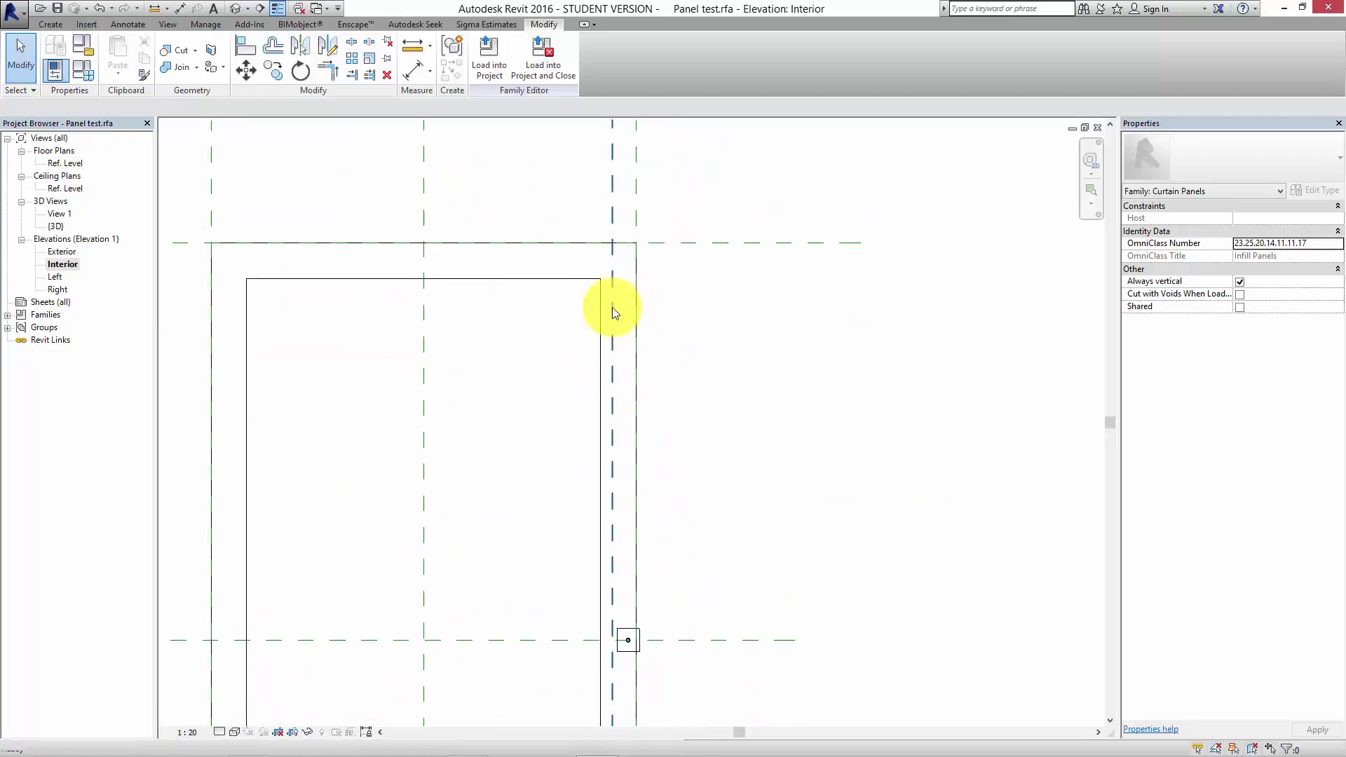
middle_drag(611, 522, 613, 576)
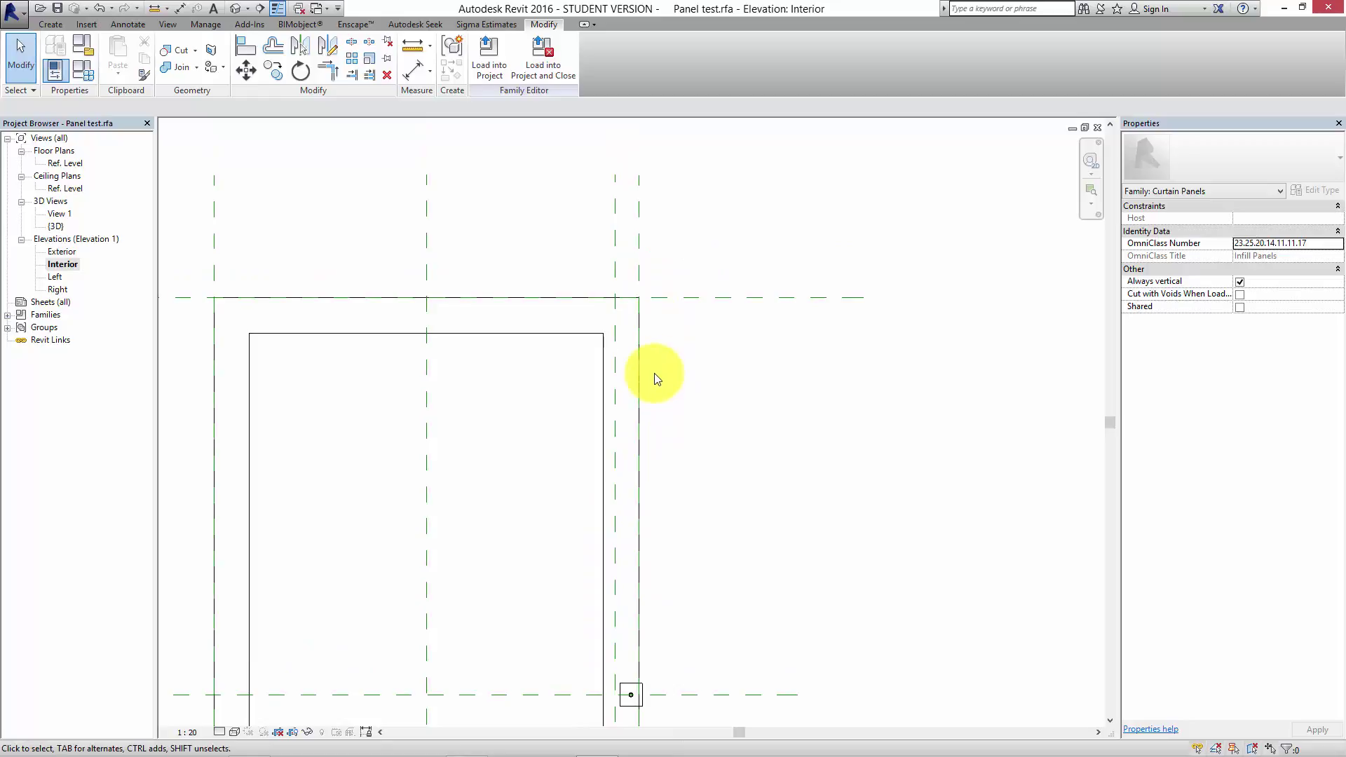
mouse_move(651, 376)
middle_down()
mouse_move(658, 336)
mouse_move(654, 366)
middle_up()
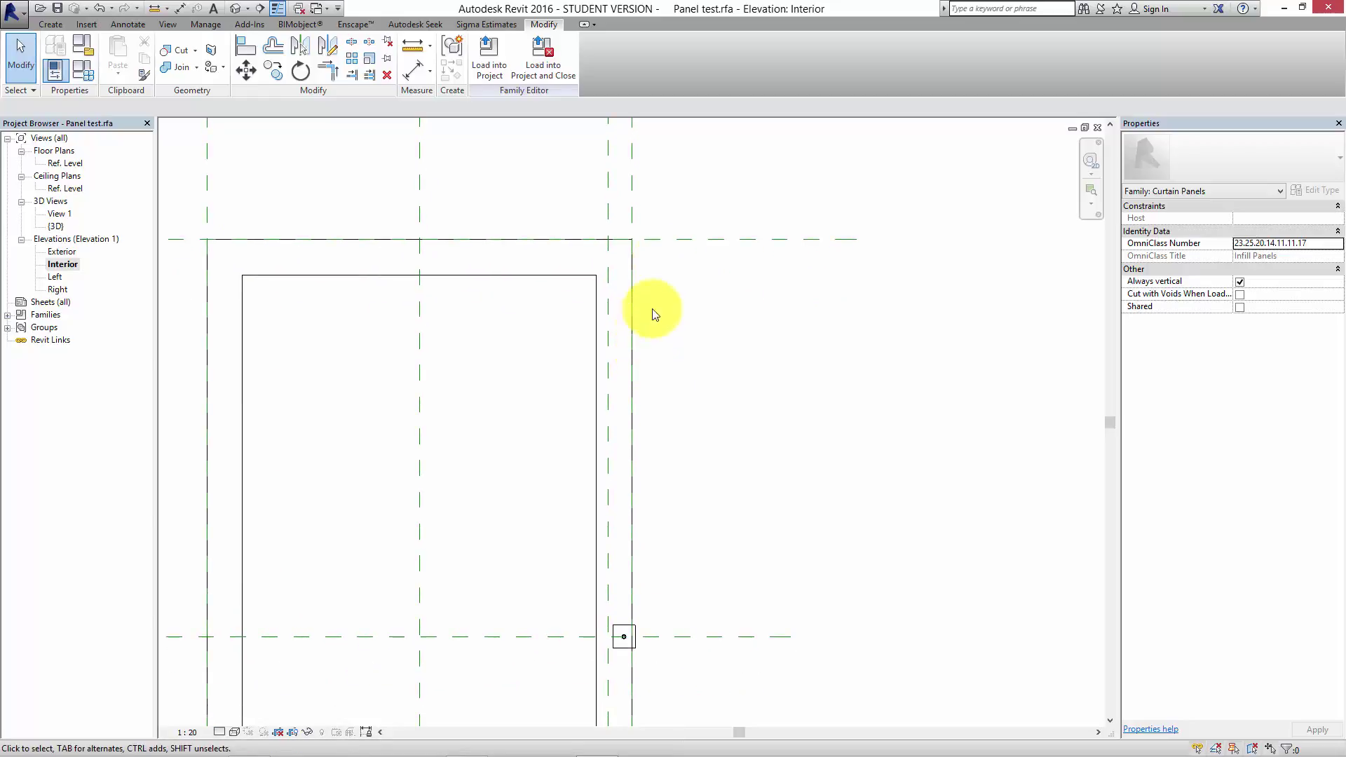
middle_drag(652, 306, 680, 397)
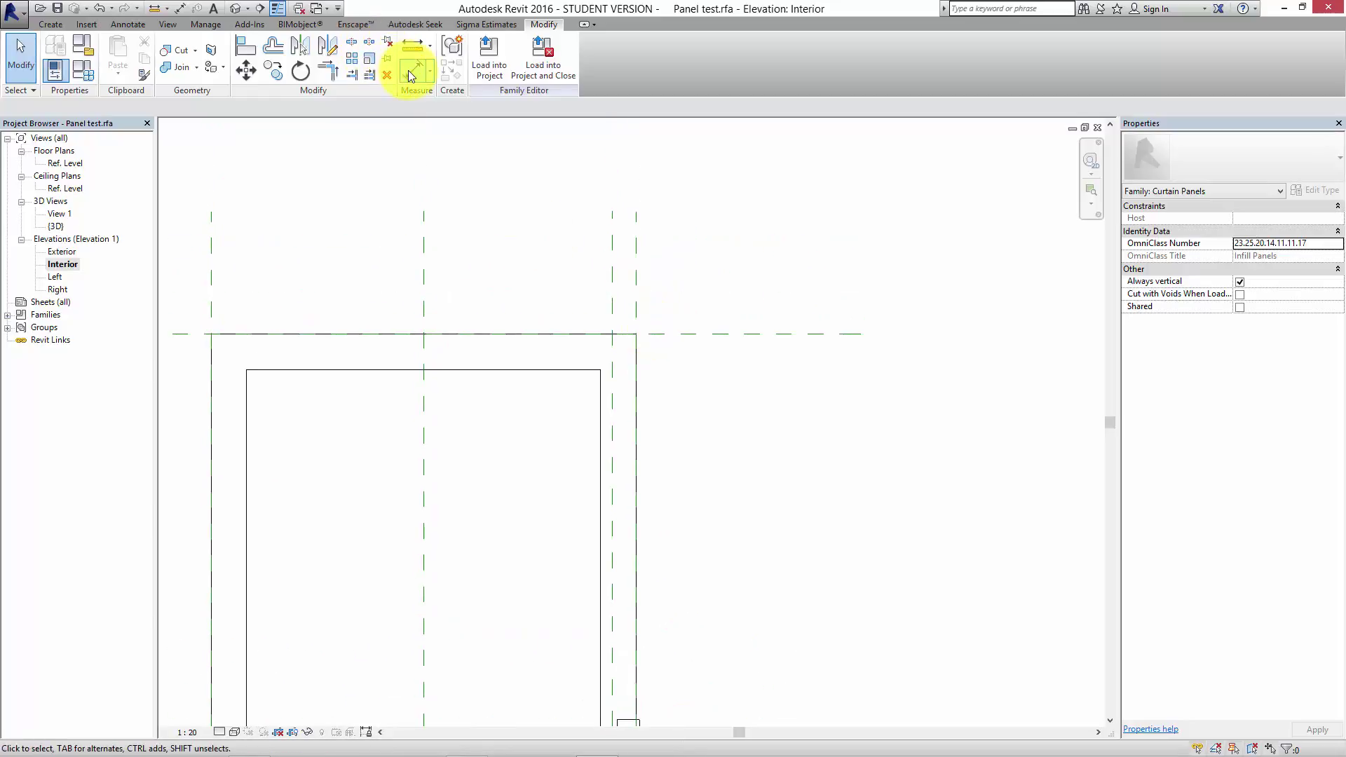
click(410, 69)
click(615, 309)
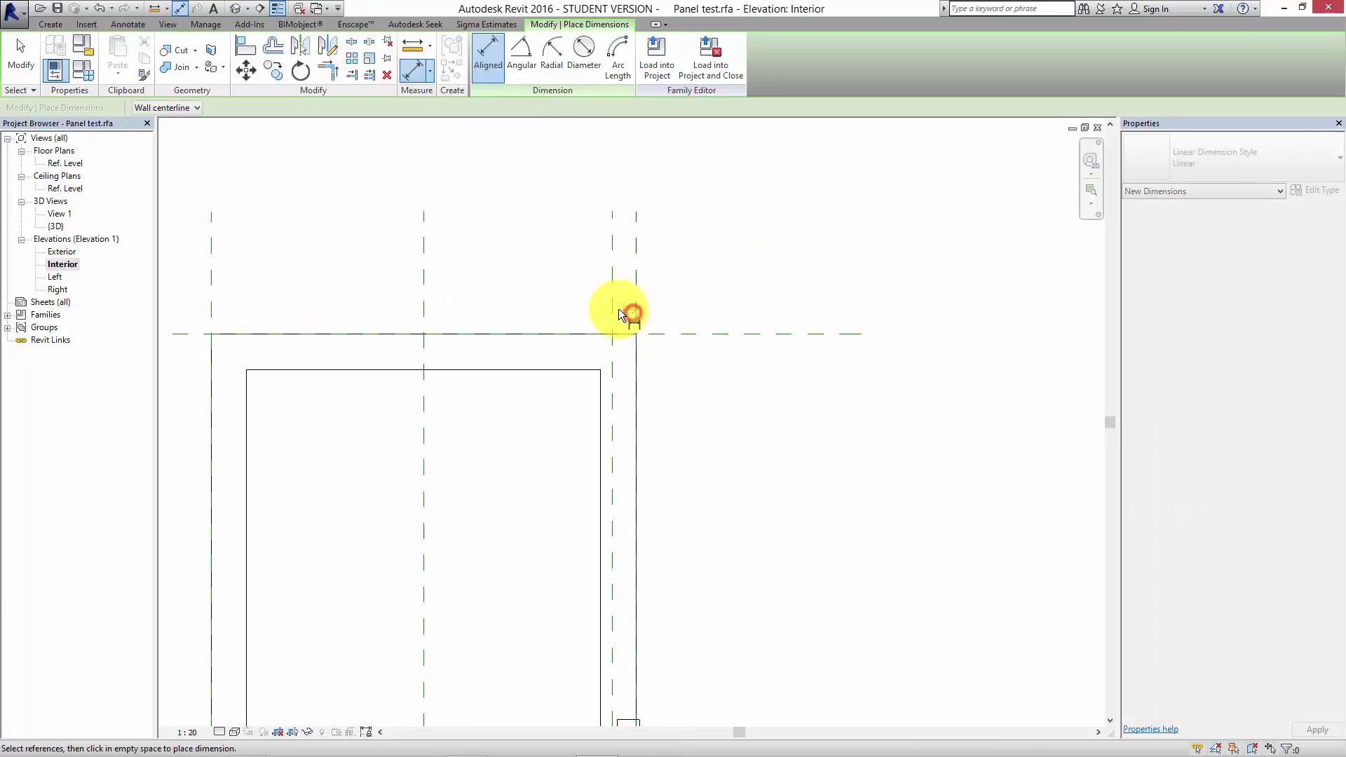
click(587, 294)
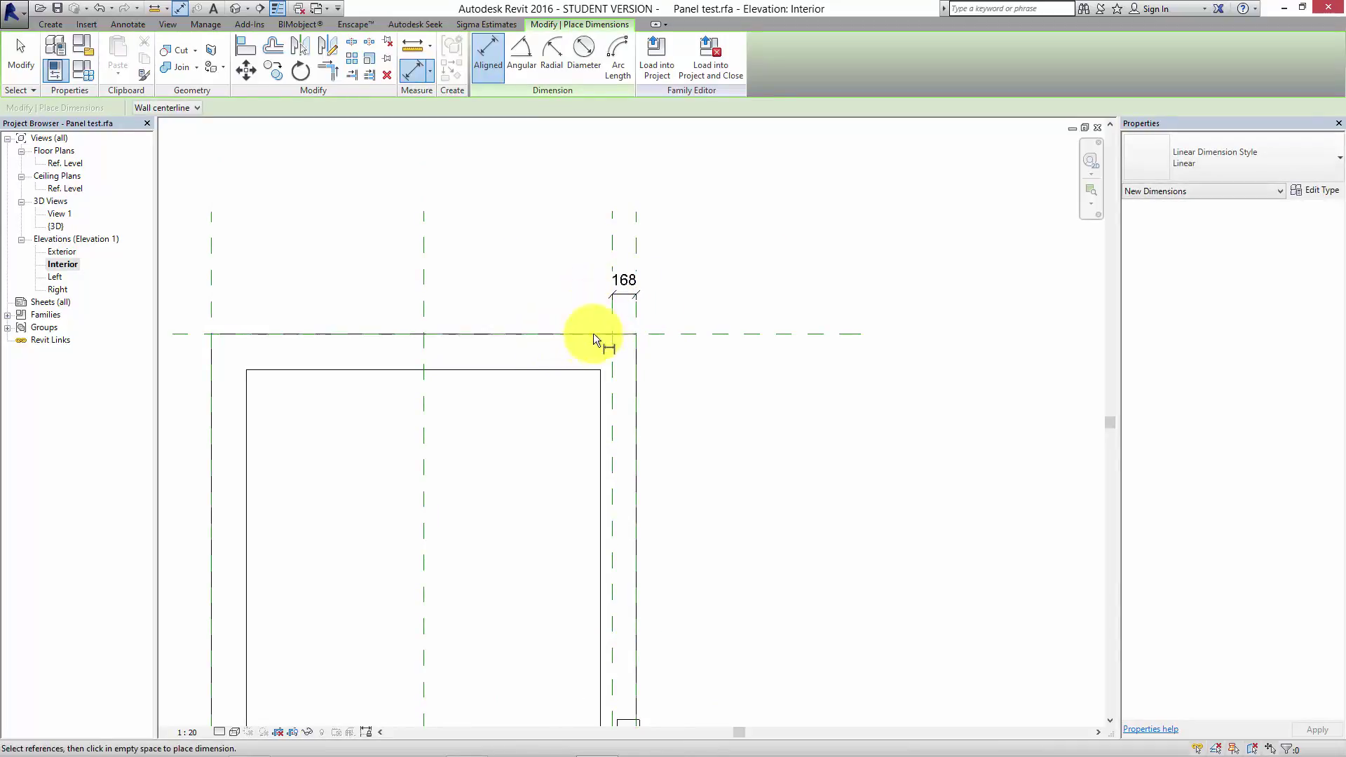
- Label the dimension between the Right and new vertical reference planes with a new family type parameter named distance from edge, grouped under Dimensions
key(Escape)
click(624, 295)
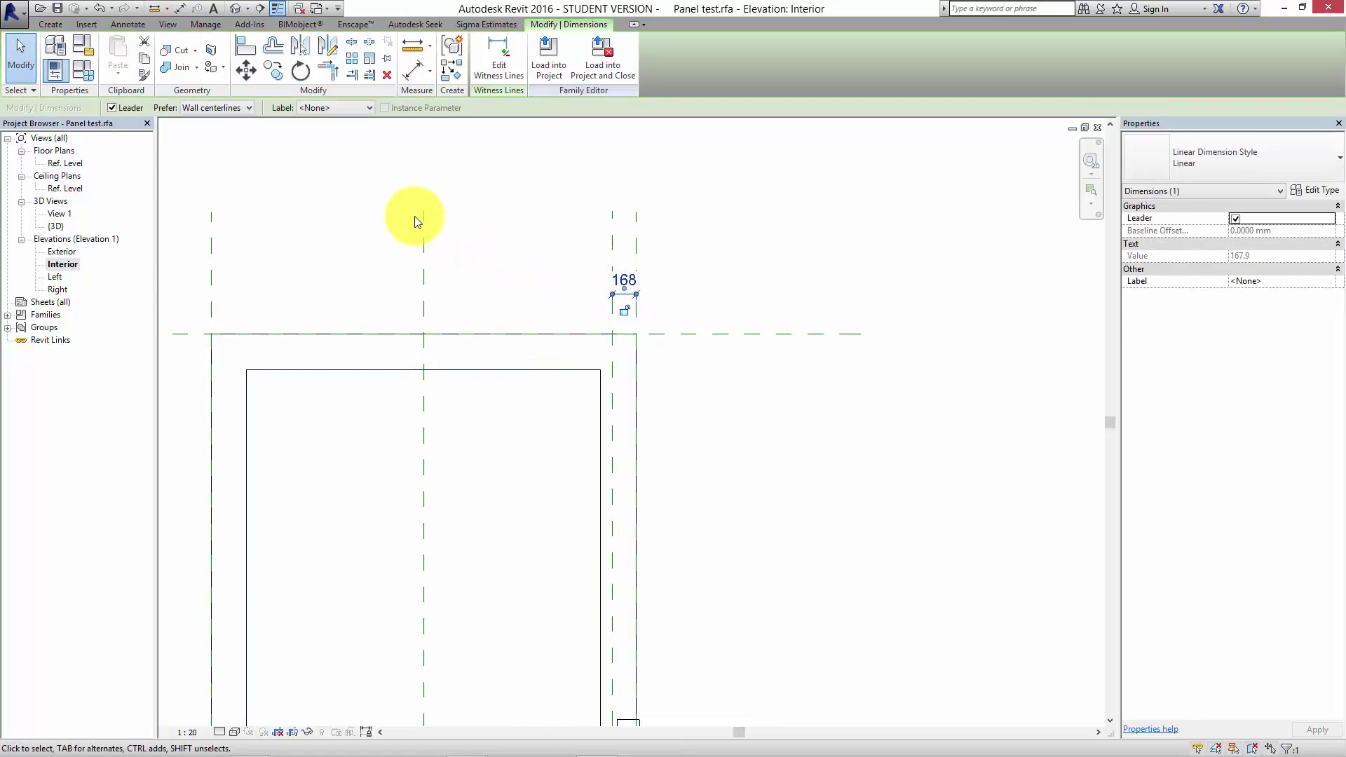
click(349, 109)
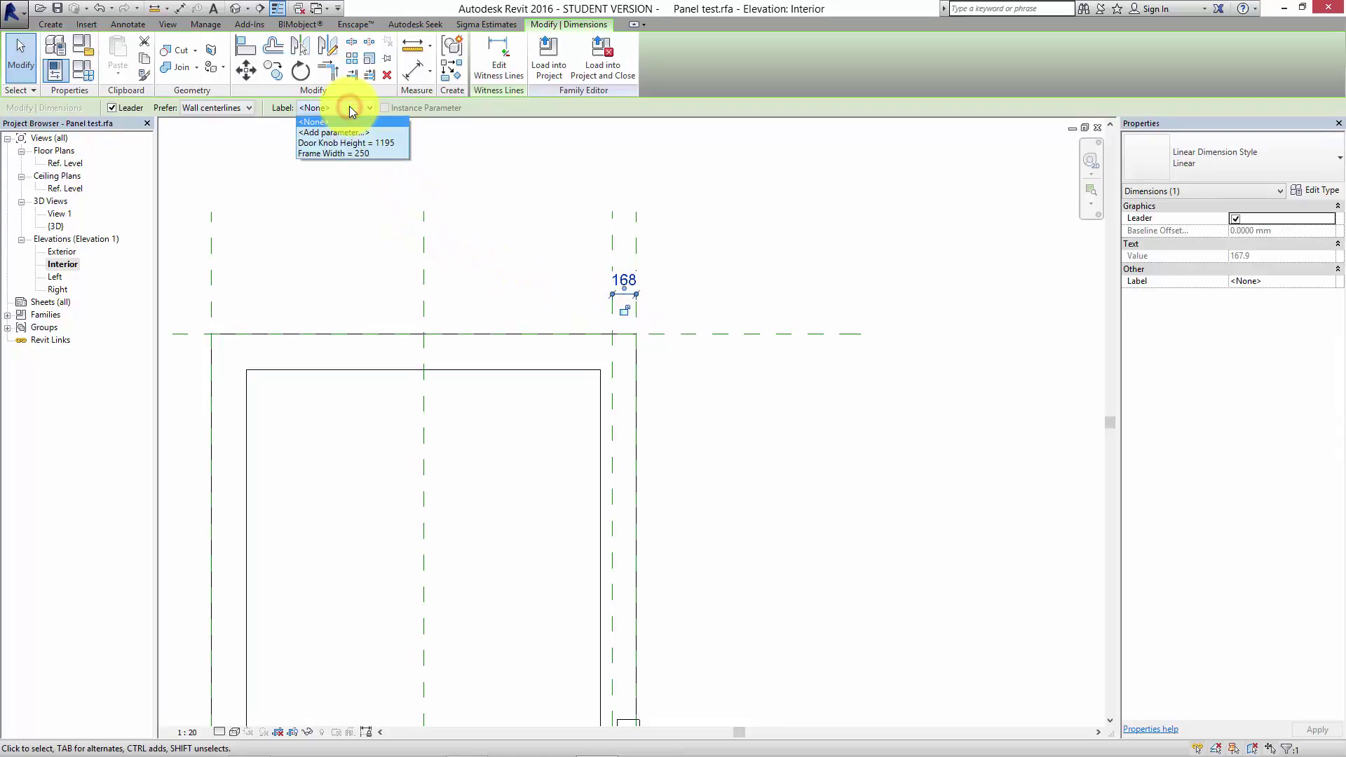
click(349, 128)
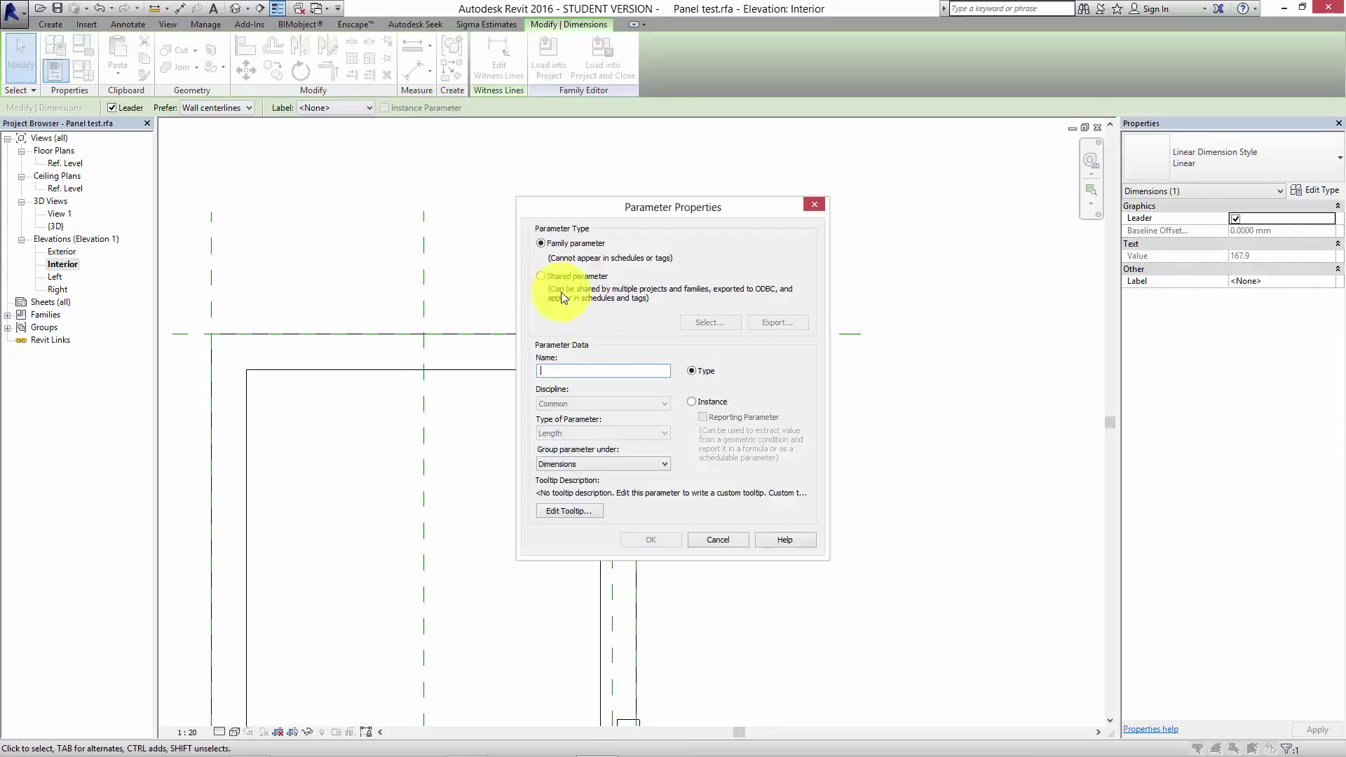
click(601, 374)
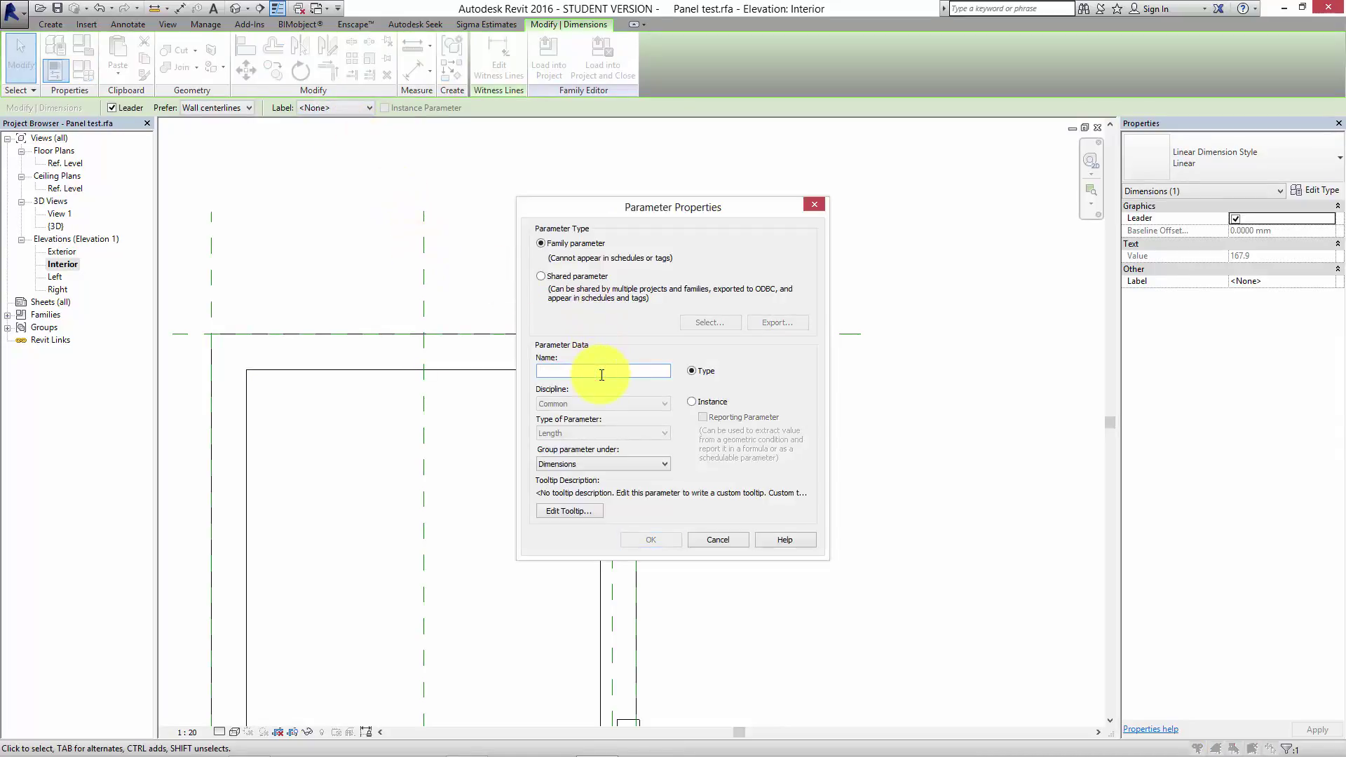
text(distance from edge)
click(645, 539)
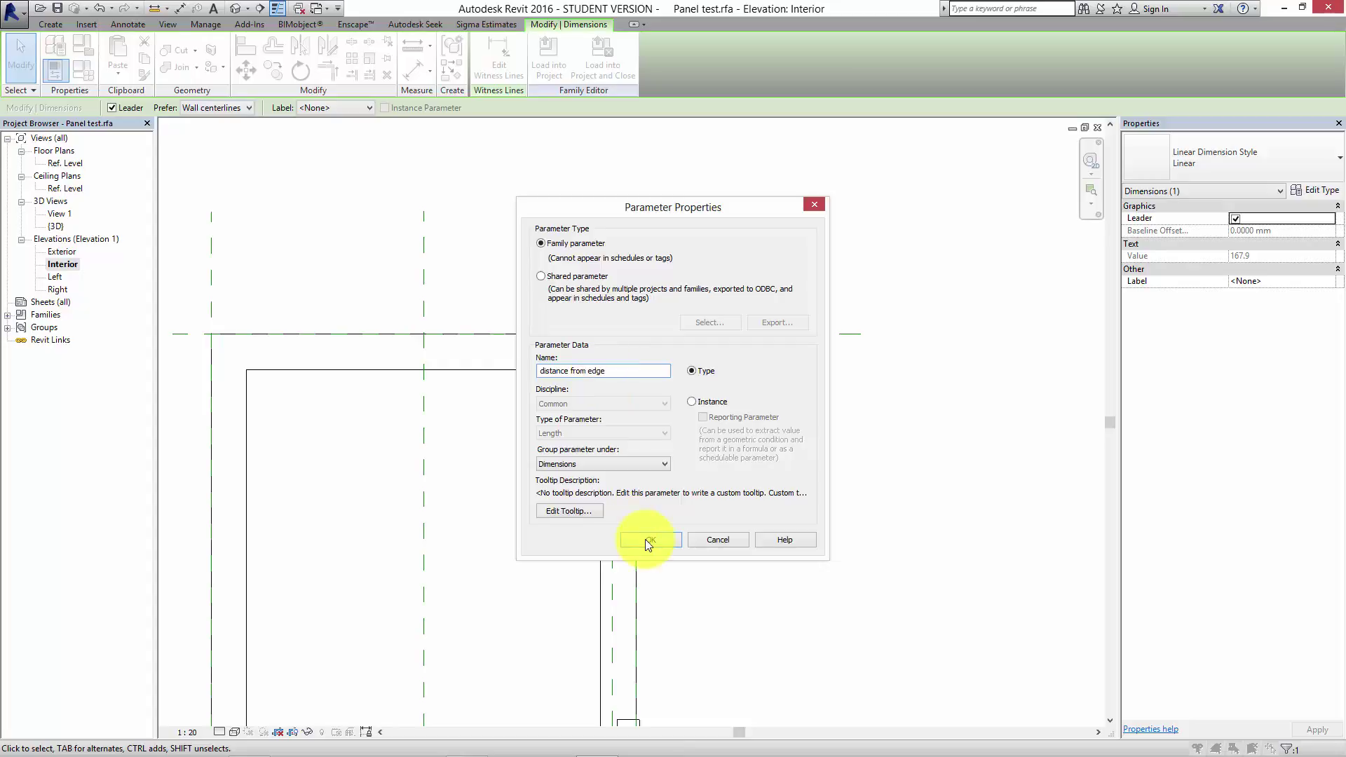
- Align the door knob's vertical center to the new vertical reference plane in the frame member and lock the alignment
scroll(676, 541, down, 3)
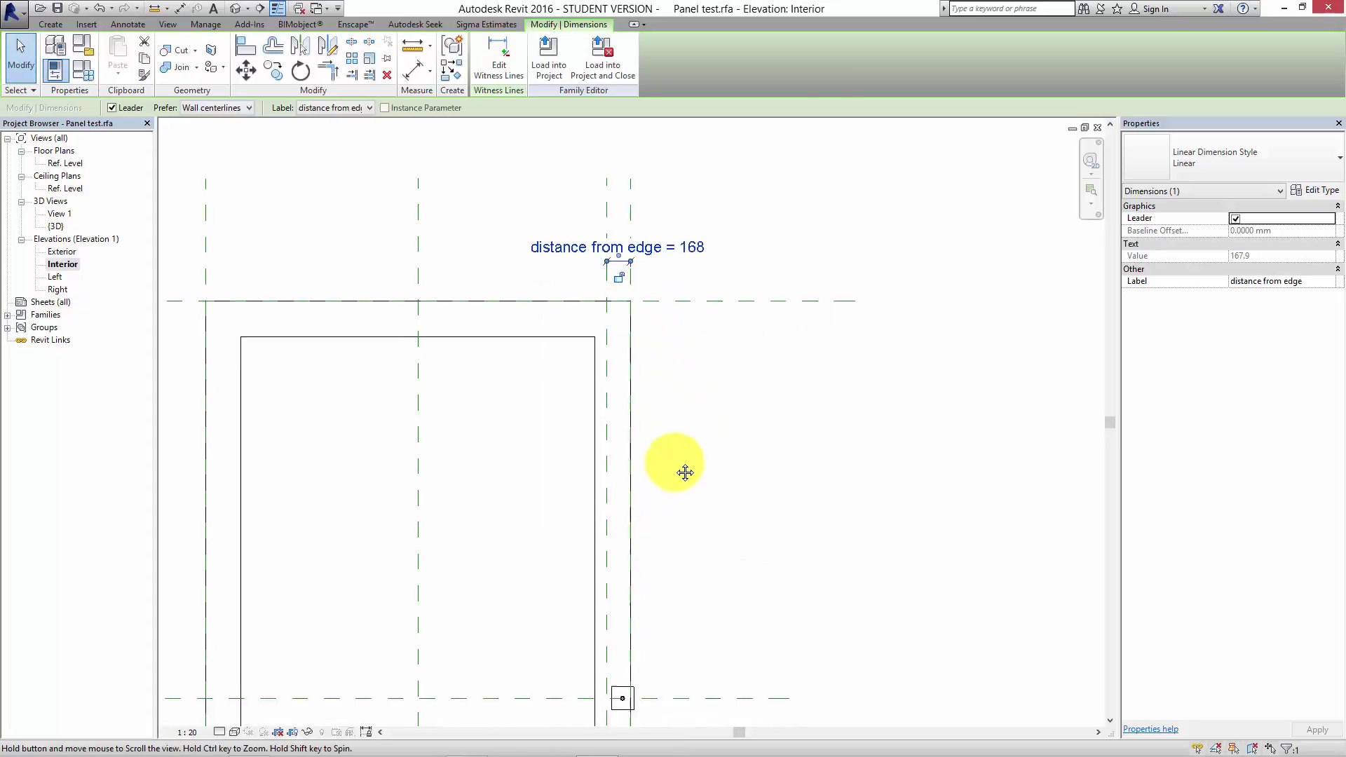
scroll(624, 589, up, 5)
key(Escape)
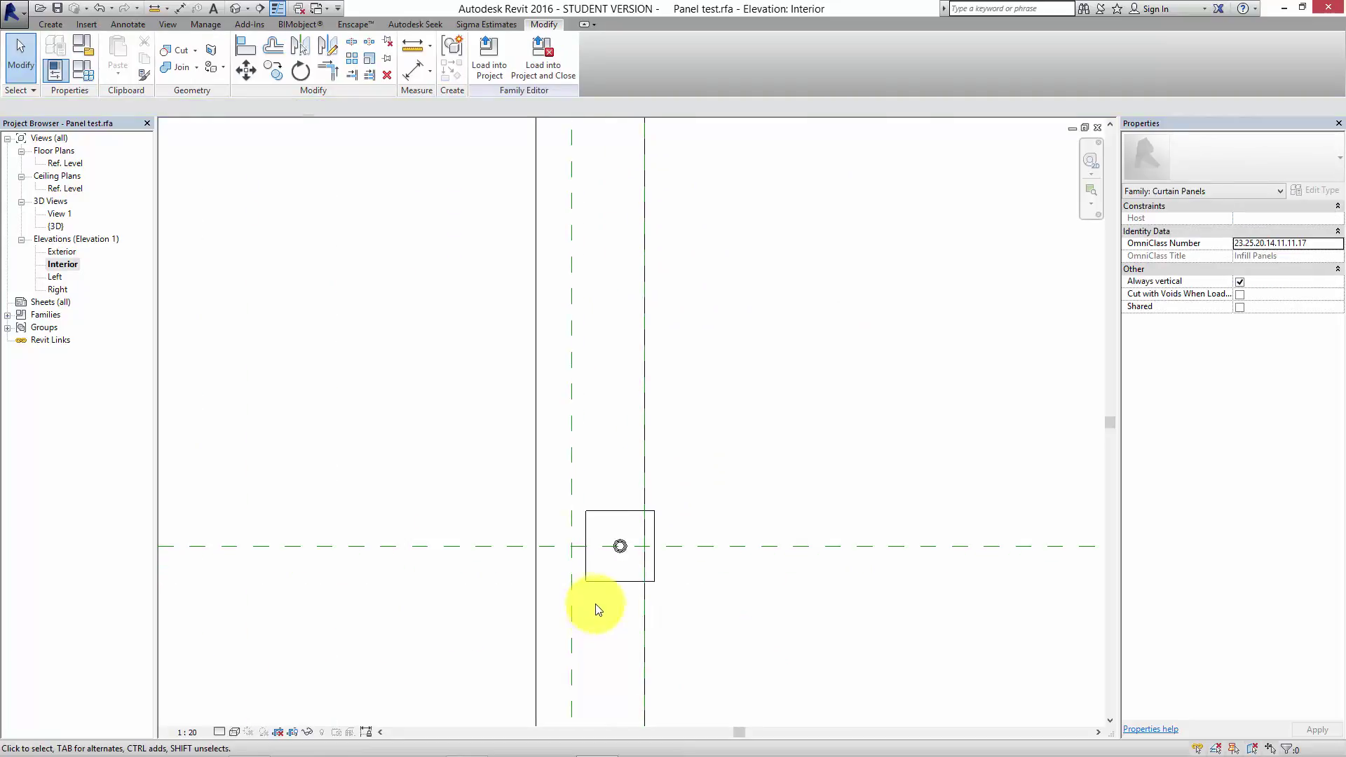
click(612, 583)
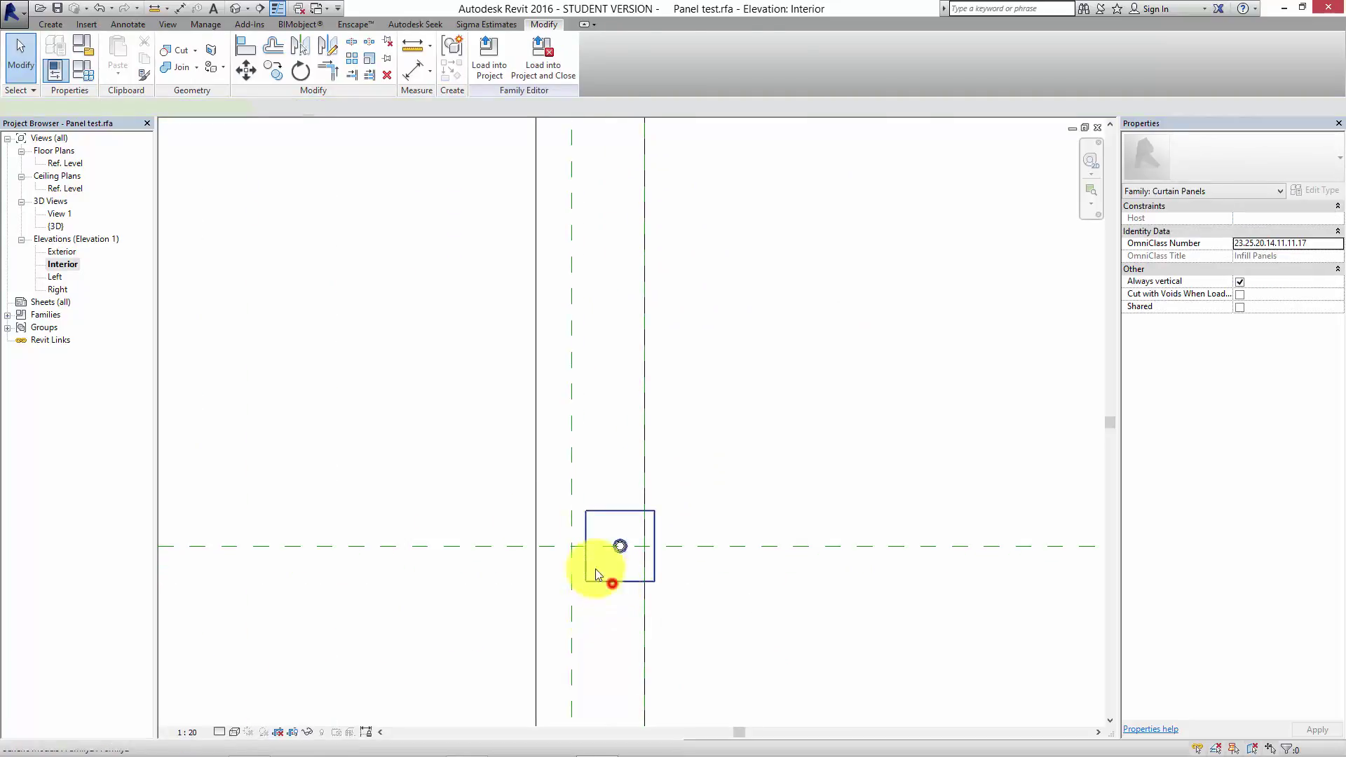
click(243, 47)
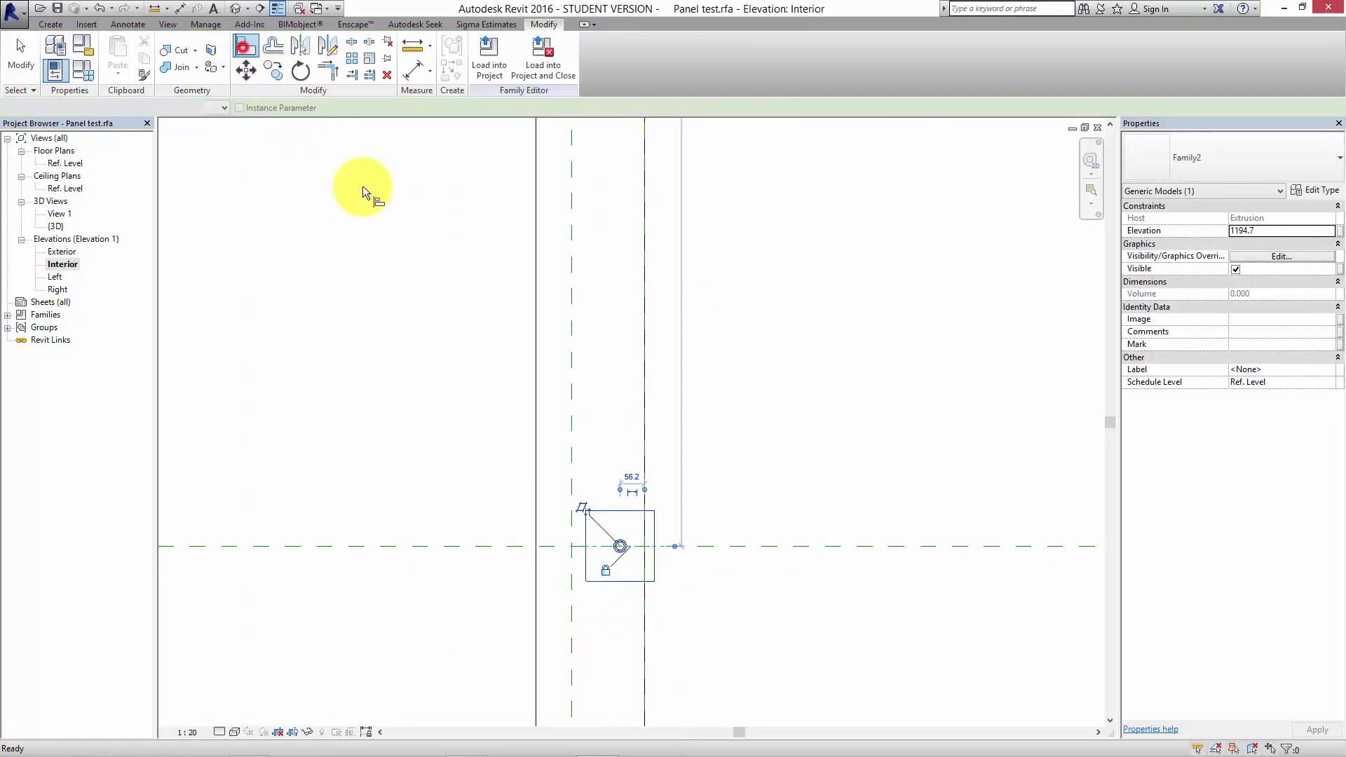
click(568, 468)
click(619, 536)
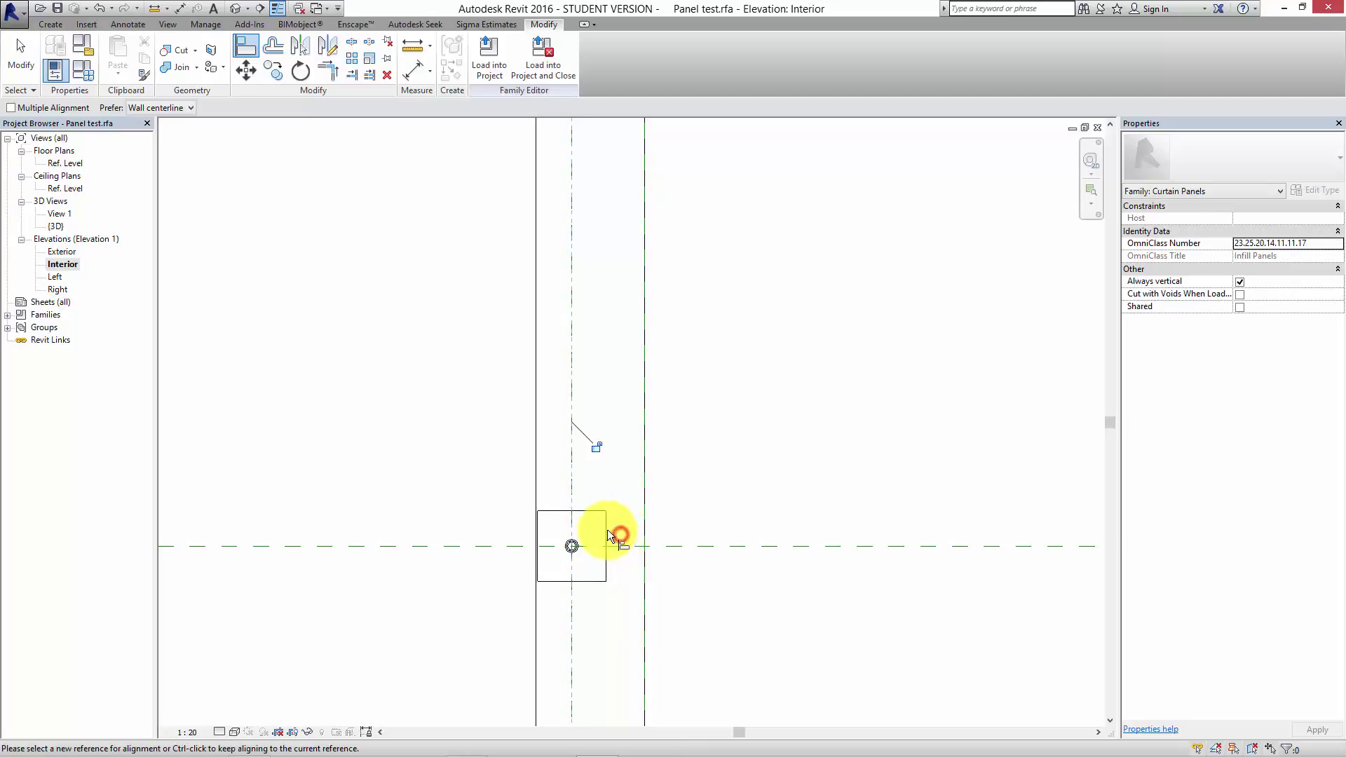
click(597, 450)
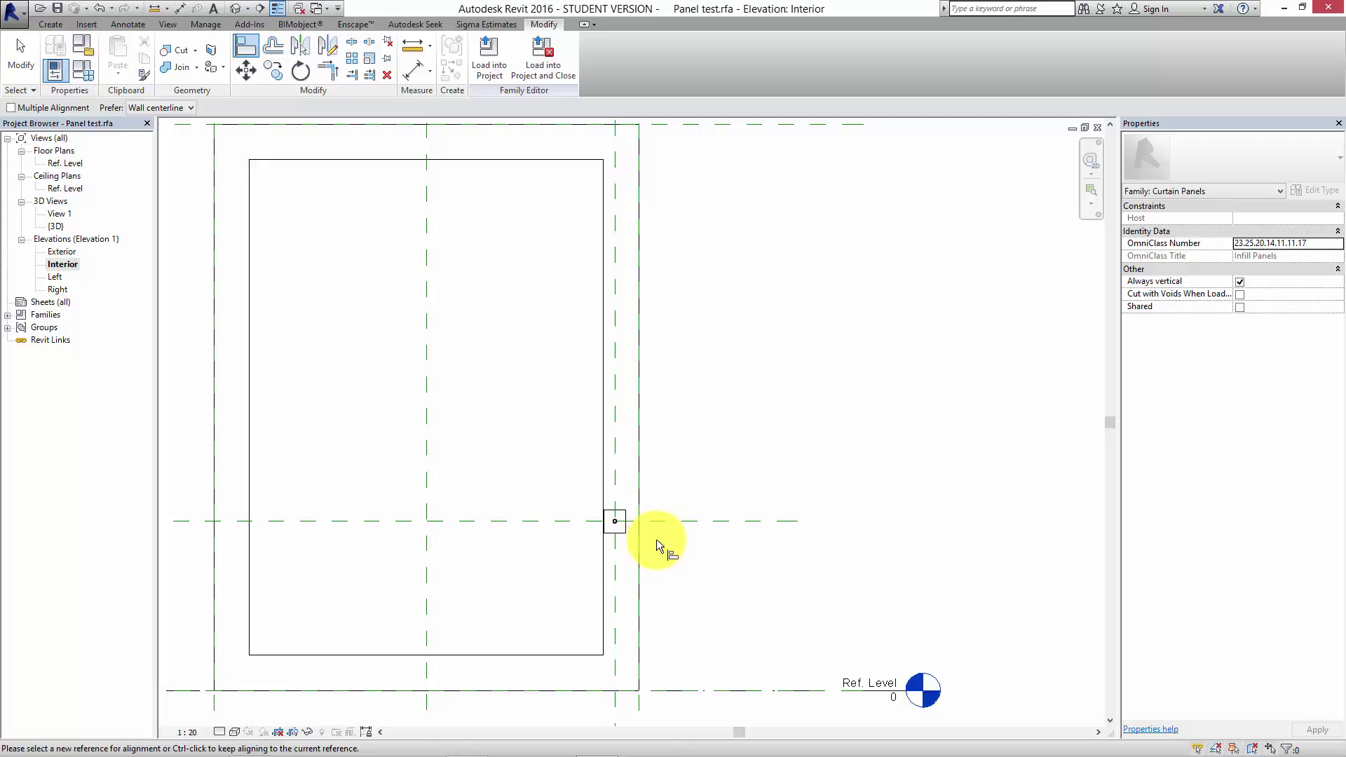
- Set the Door Knob Height parameter to 800 in the family types and apply it, keeping the panel elevation in view
middle_drag(656, 540, 675, 510)
scroll(677, 511, down, 1)
middle_drag(490, 500, 585, 506)
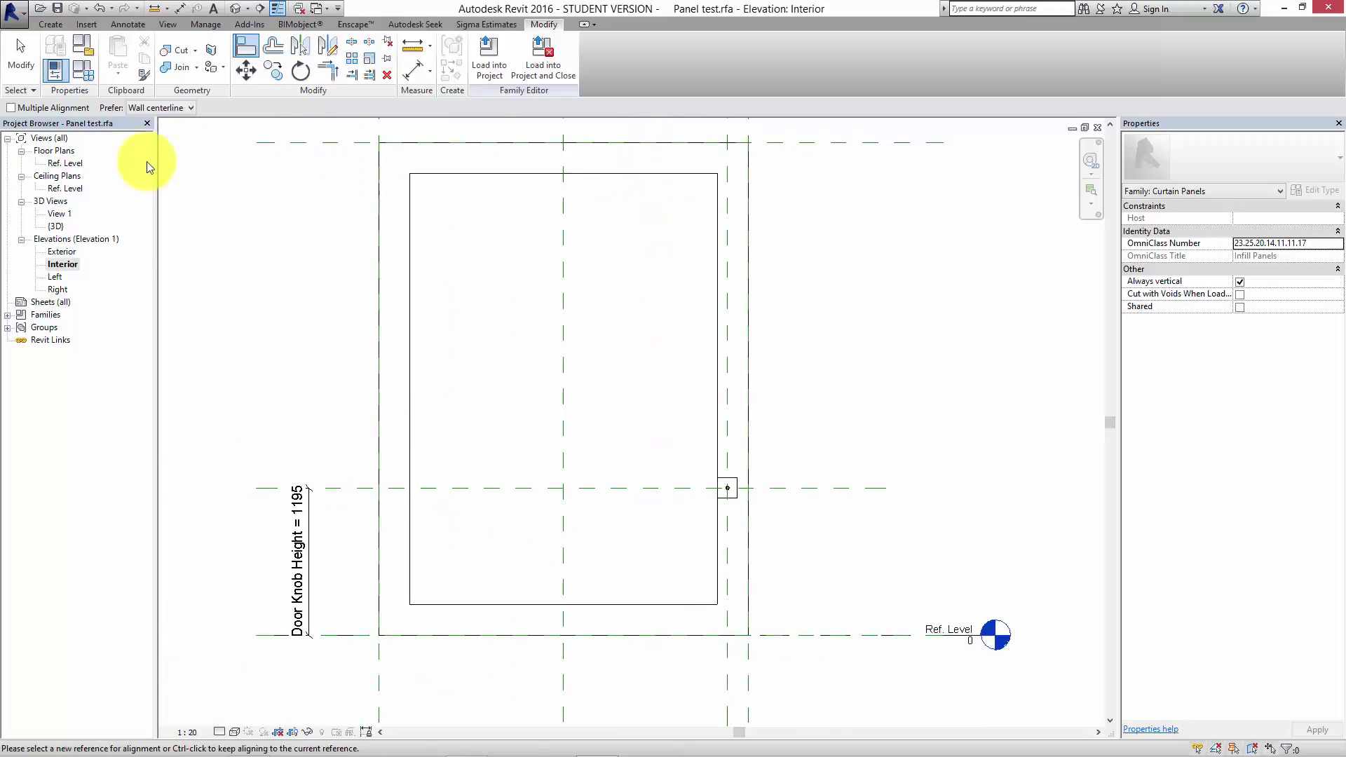
click(83, 72)
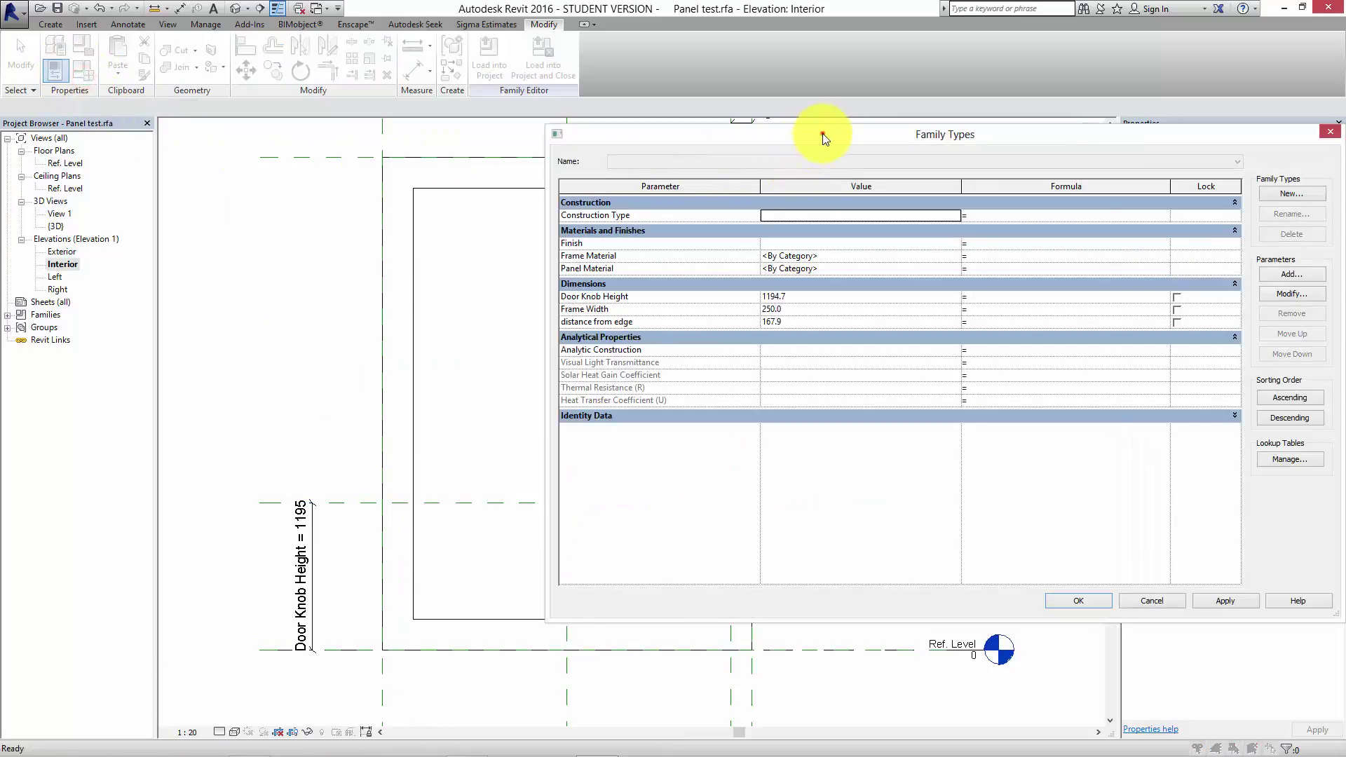
drag(820, 133, 845, 150)
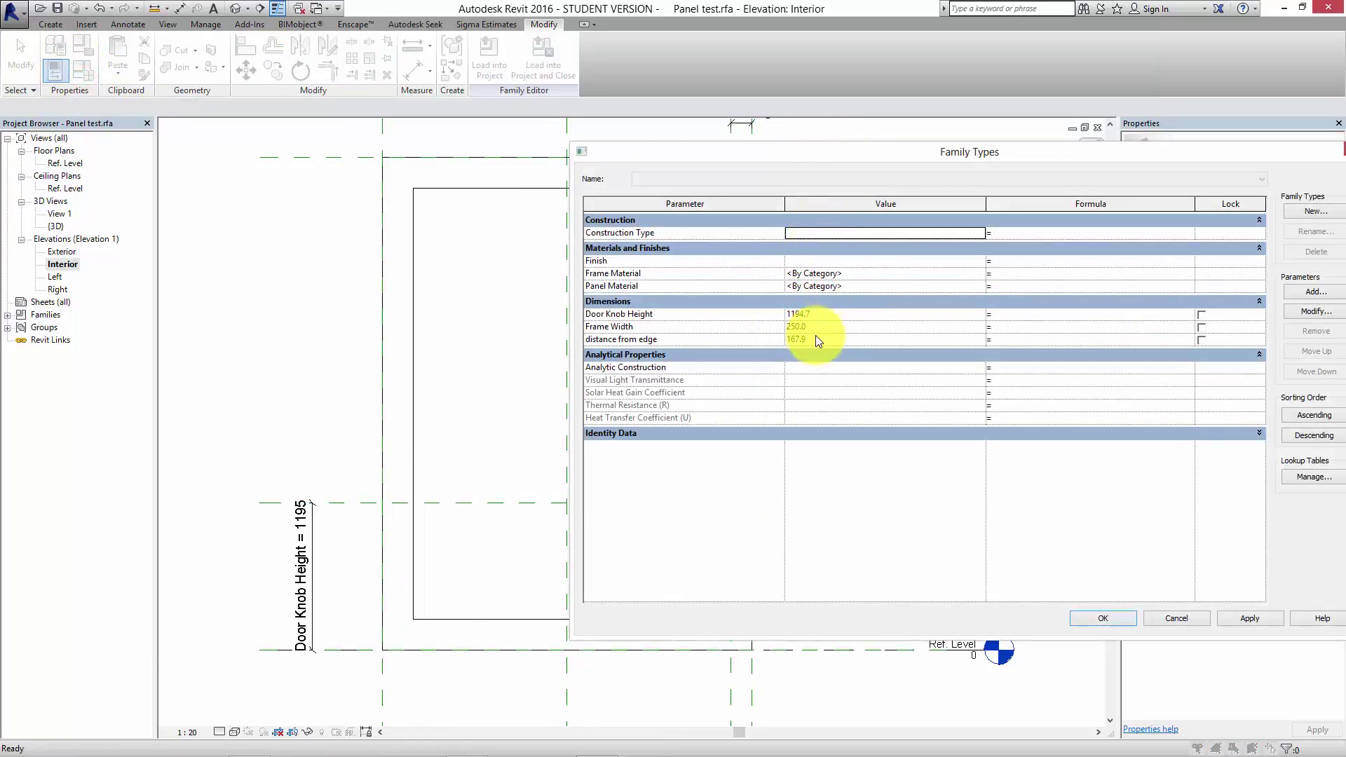
click(808, 315)
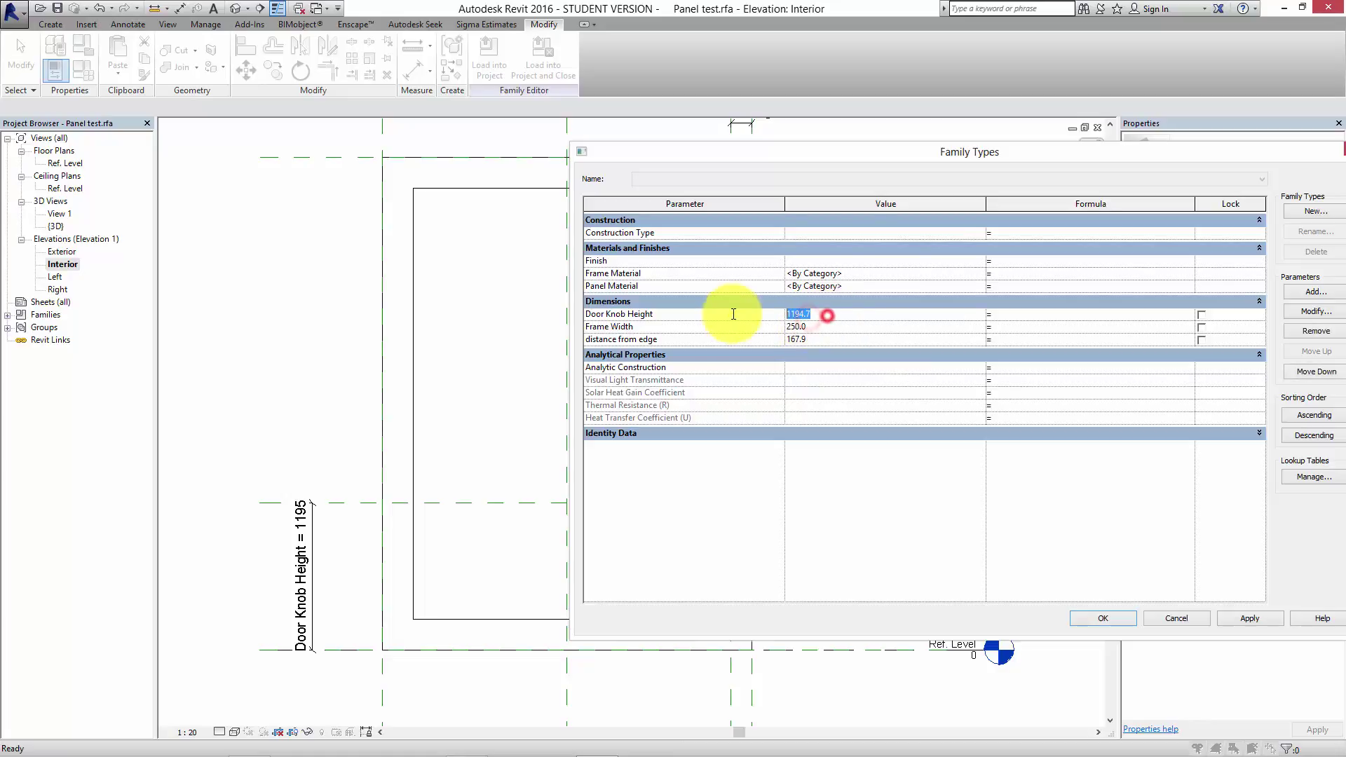
drag(904, 151, 676, 201)
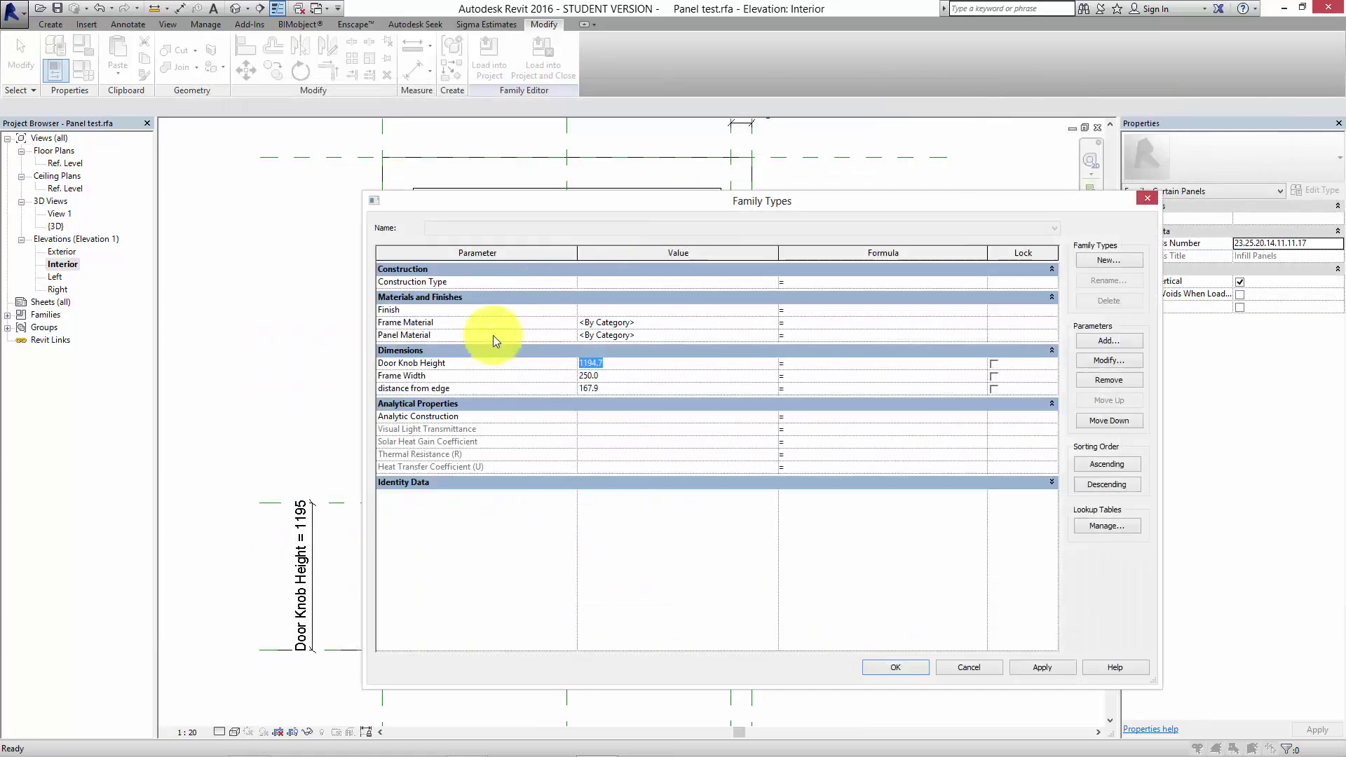
drag(365, 394, 732, 384)
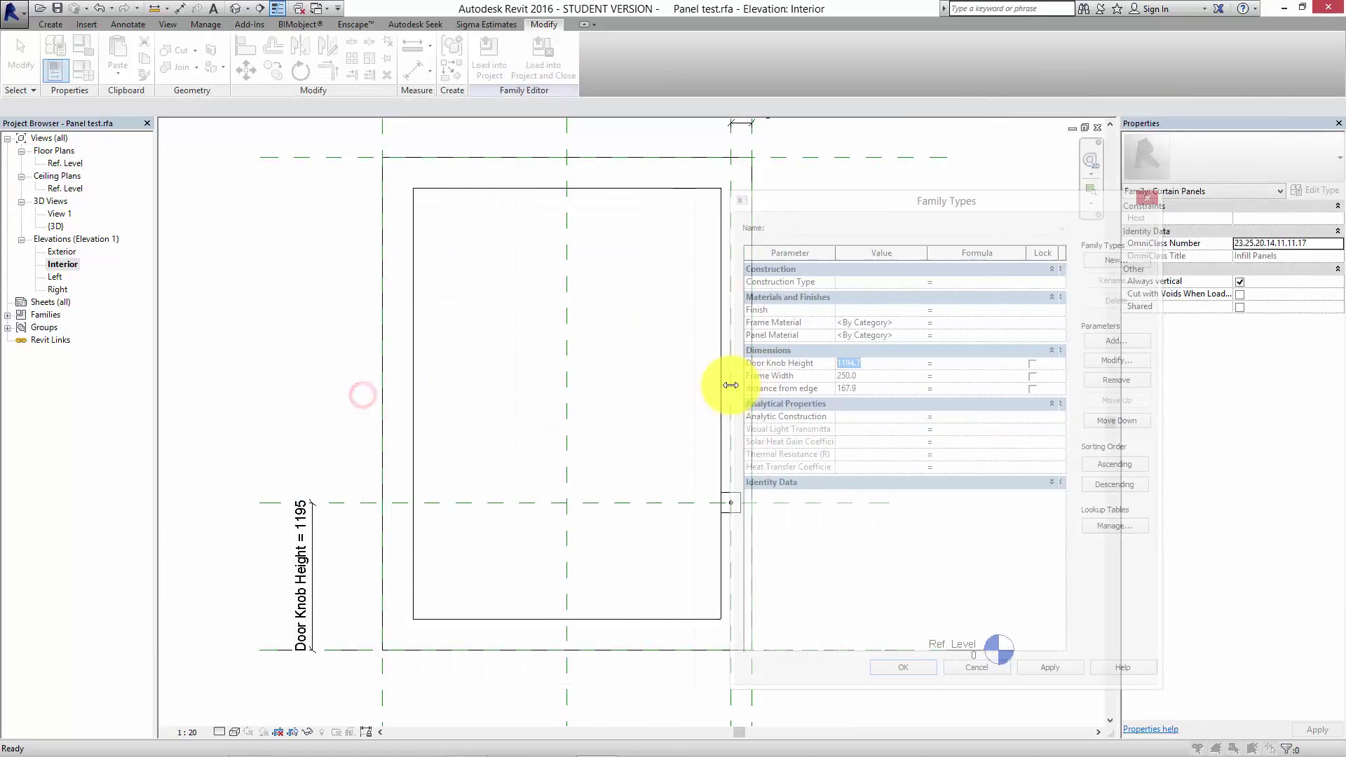
drag(900, 212, 992, 191)
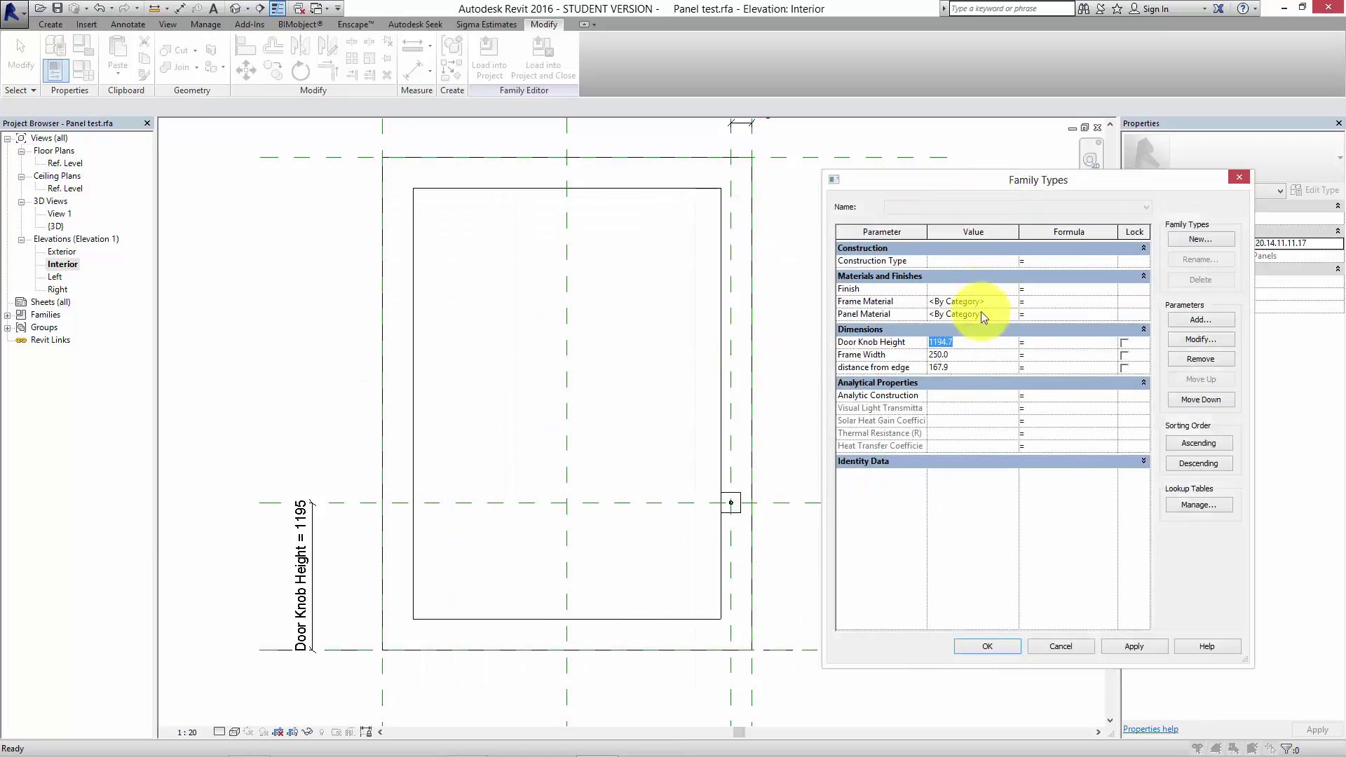
text(800)
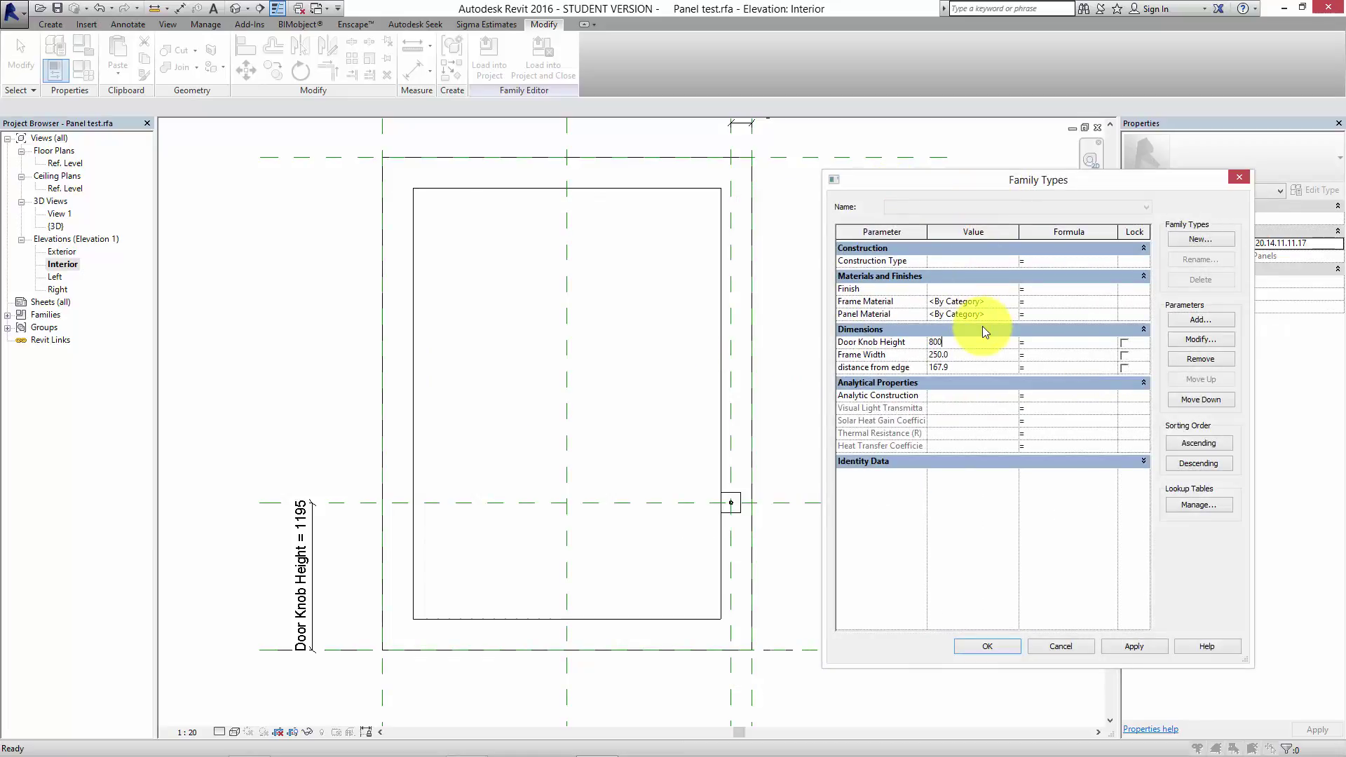
click(1152, 645)
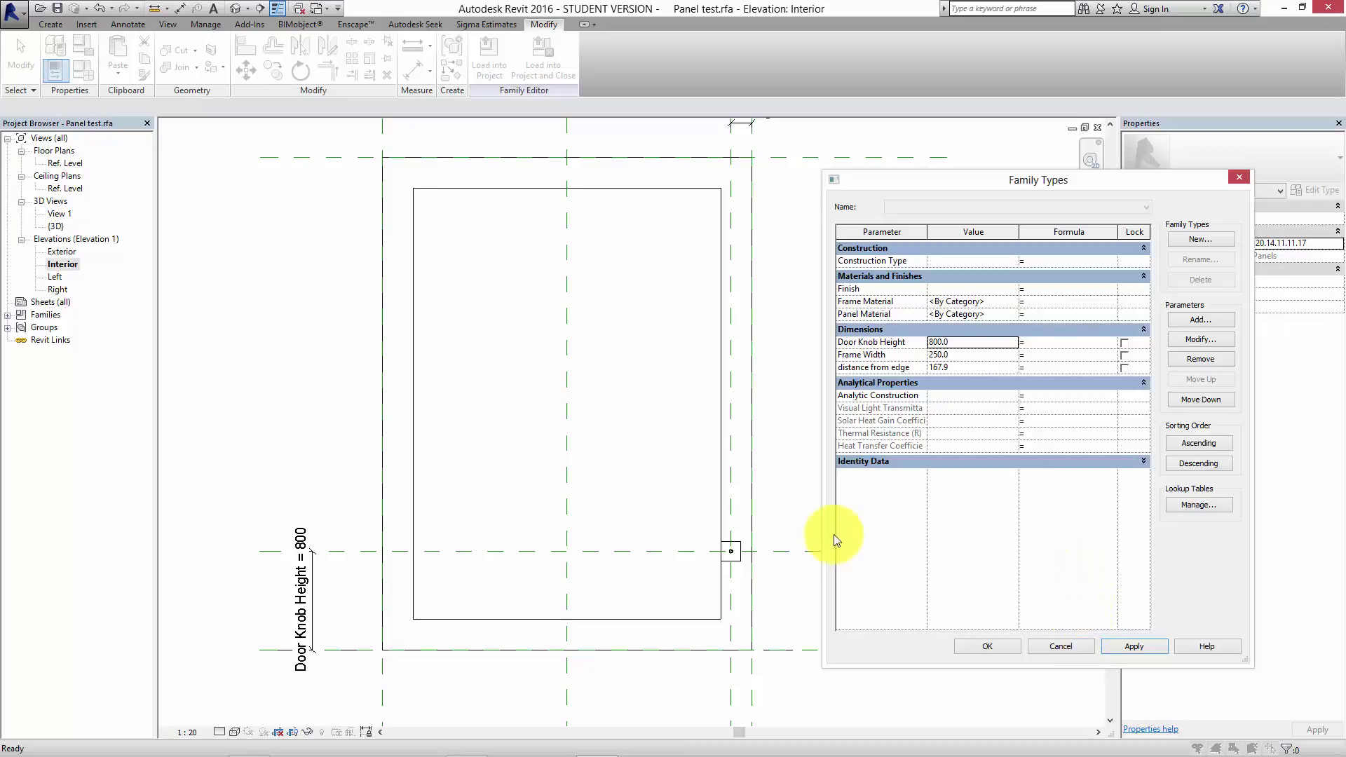
- Drive the distance from edge parameter with the formula Frame Width / 2 and accept the family types
drag(823, 542, 768, 545)
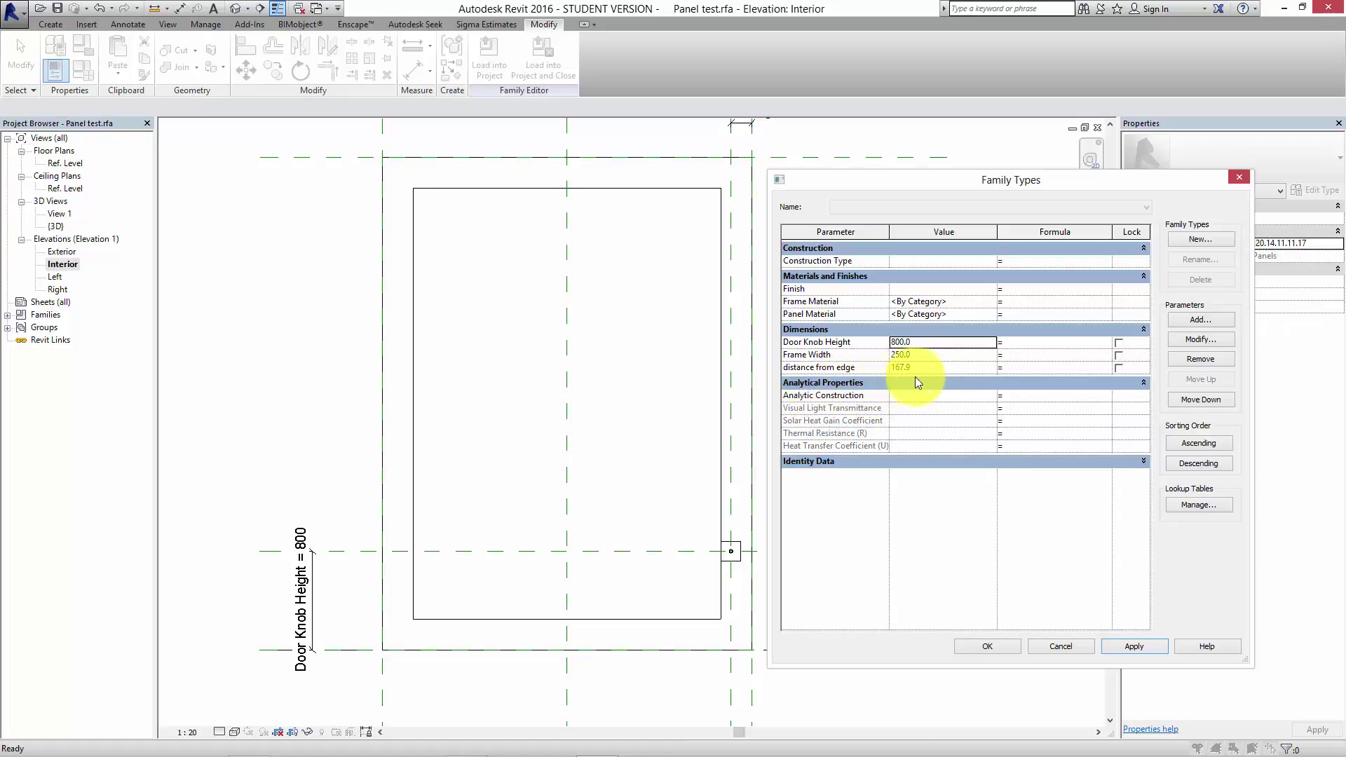
click(840, 354)
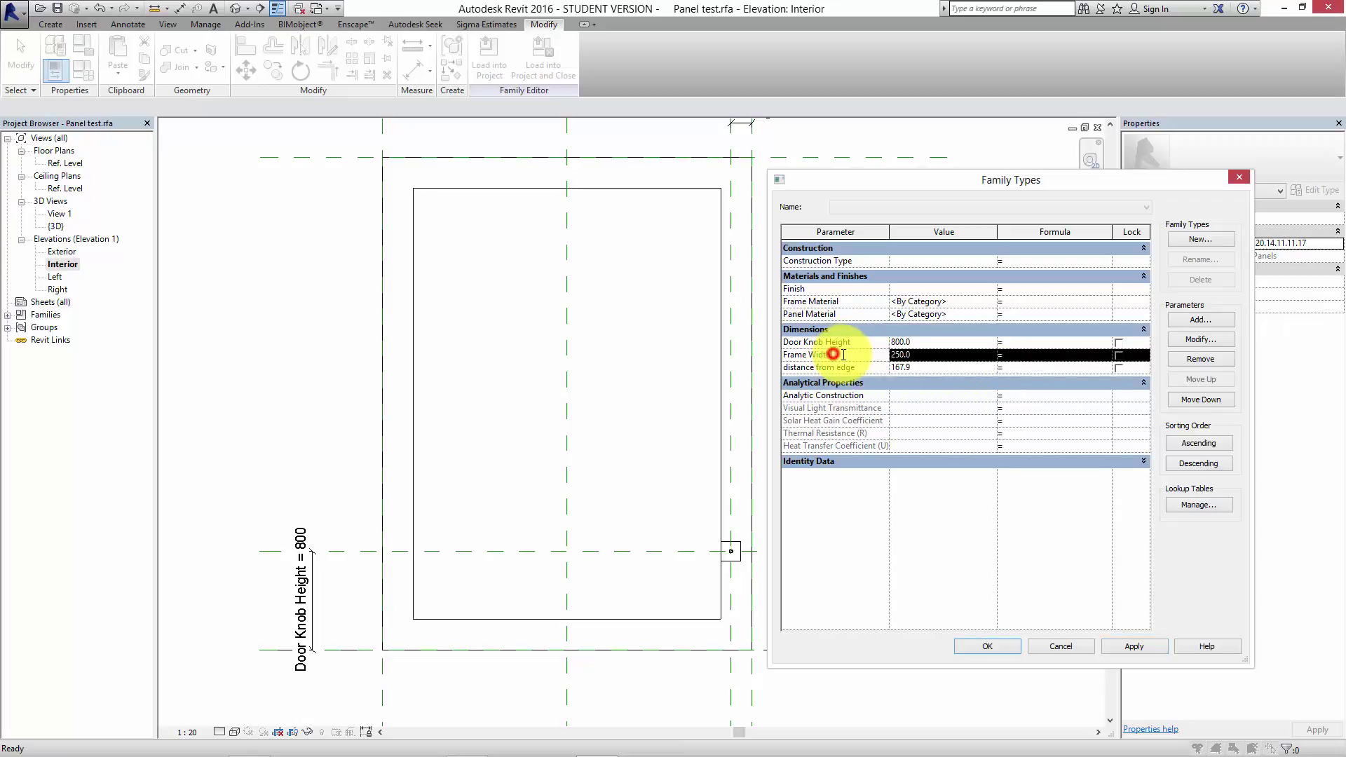
click(1039, 367)
text(Frame Width)
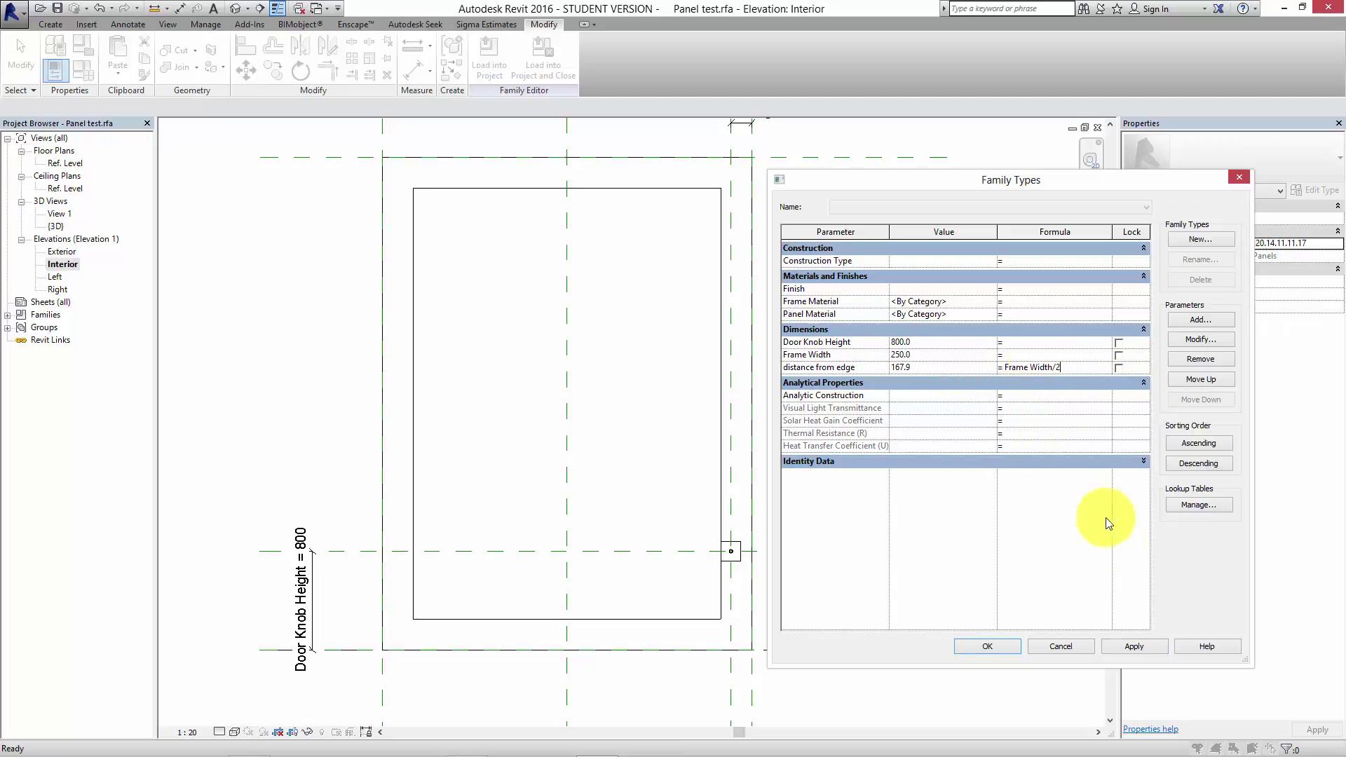
click(1129, 643)
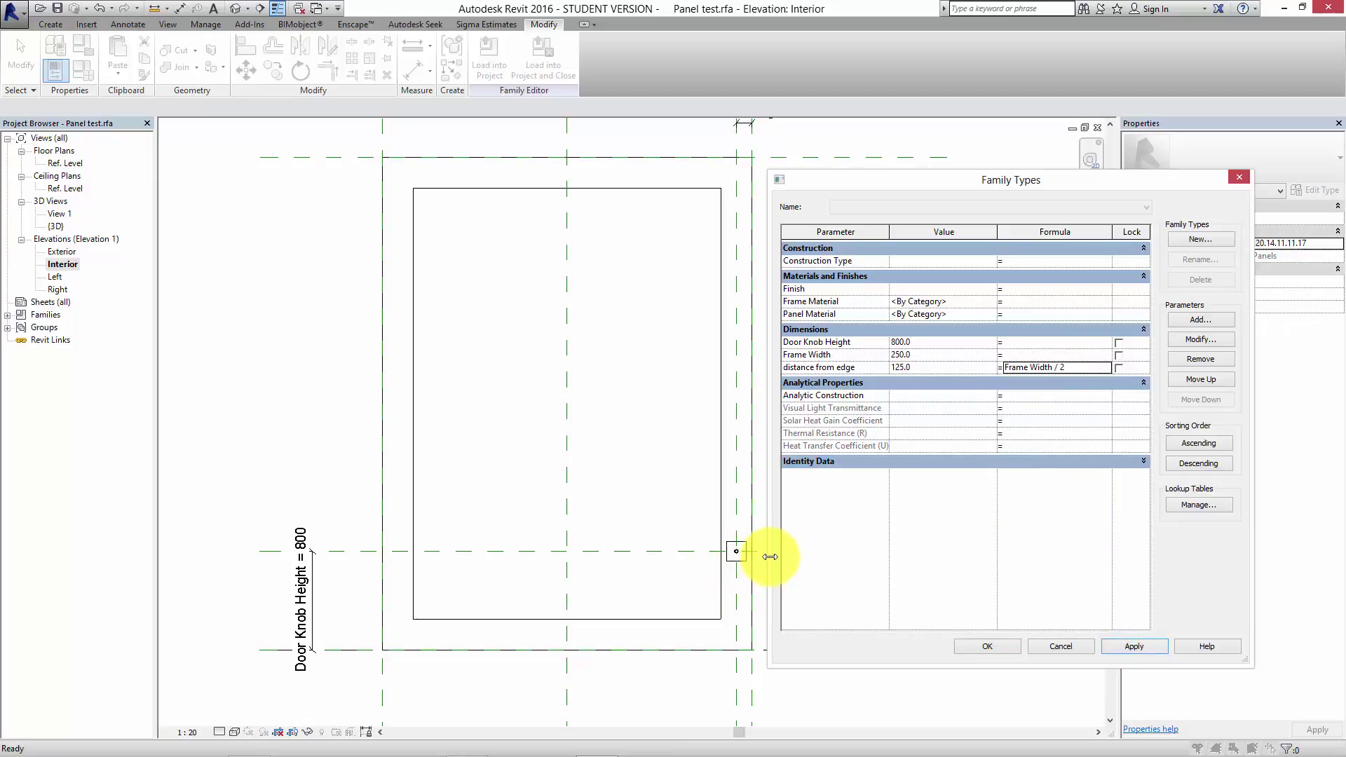
click(999, 646)
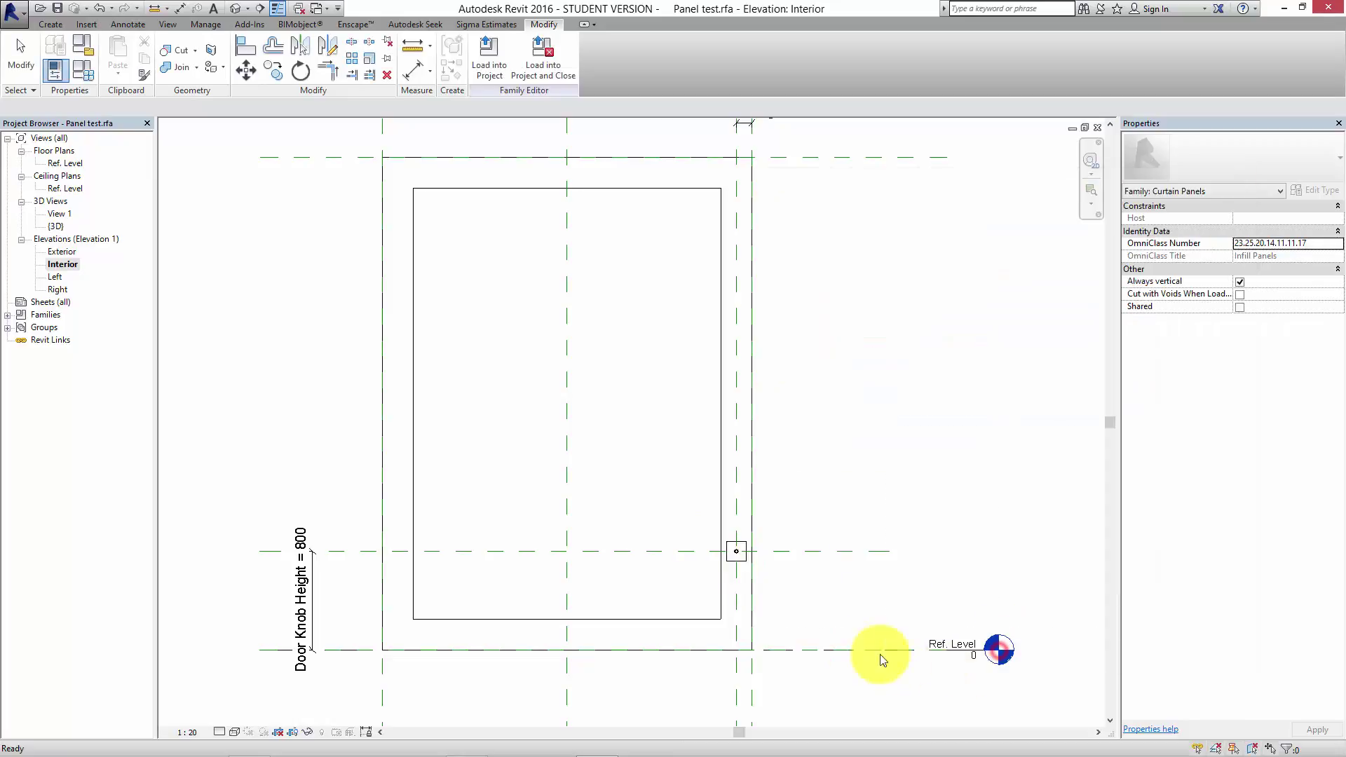
key(a)
key(l)
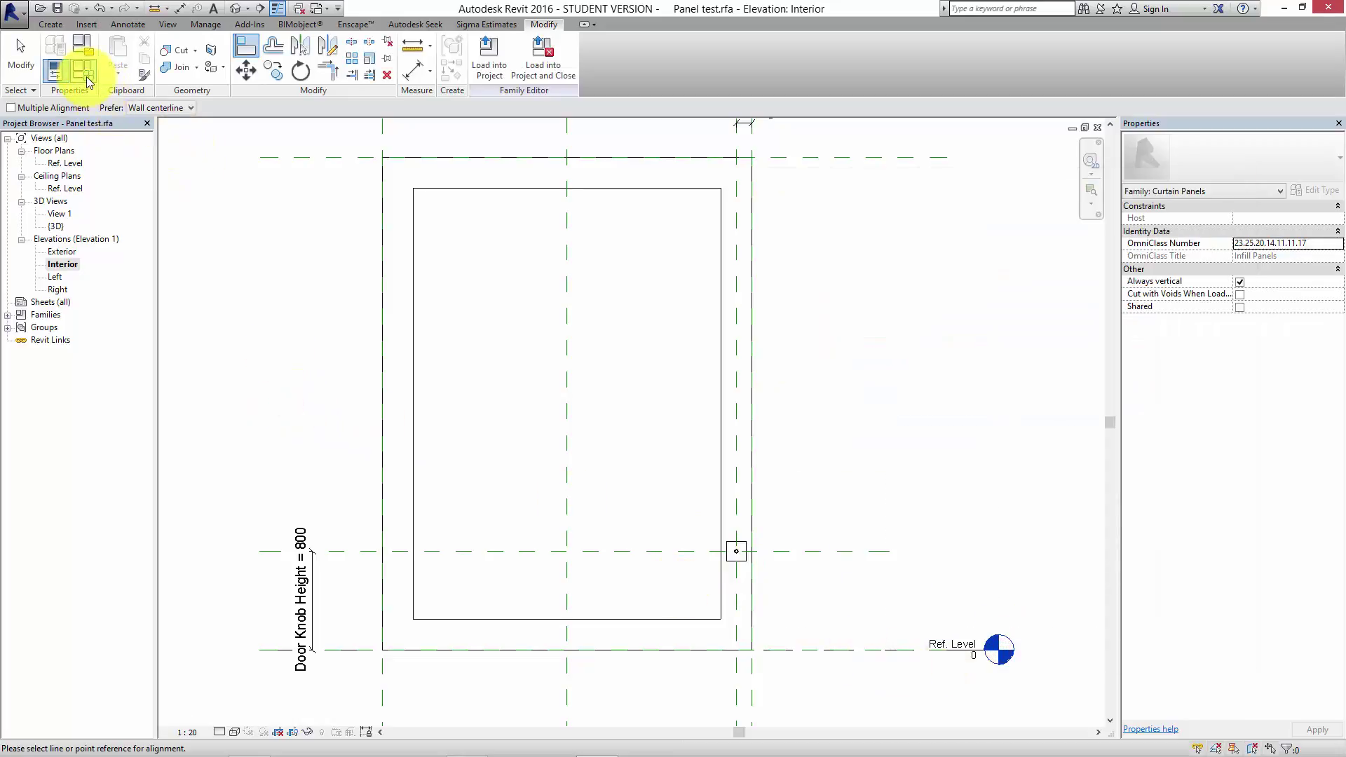
- Set the Frame Width parameter to 500 in the family types and accept the change
click(82, 70)
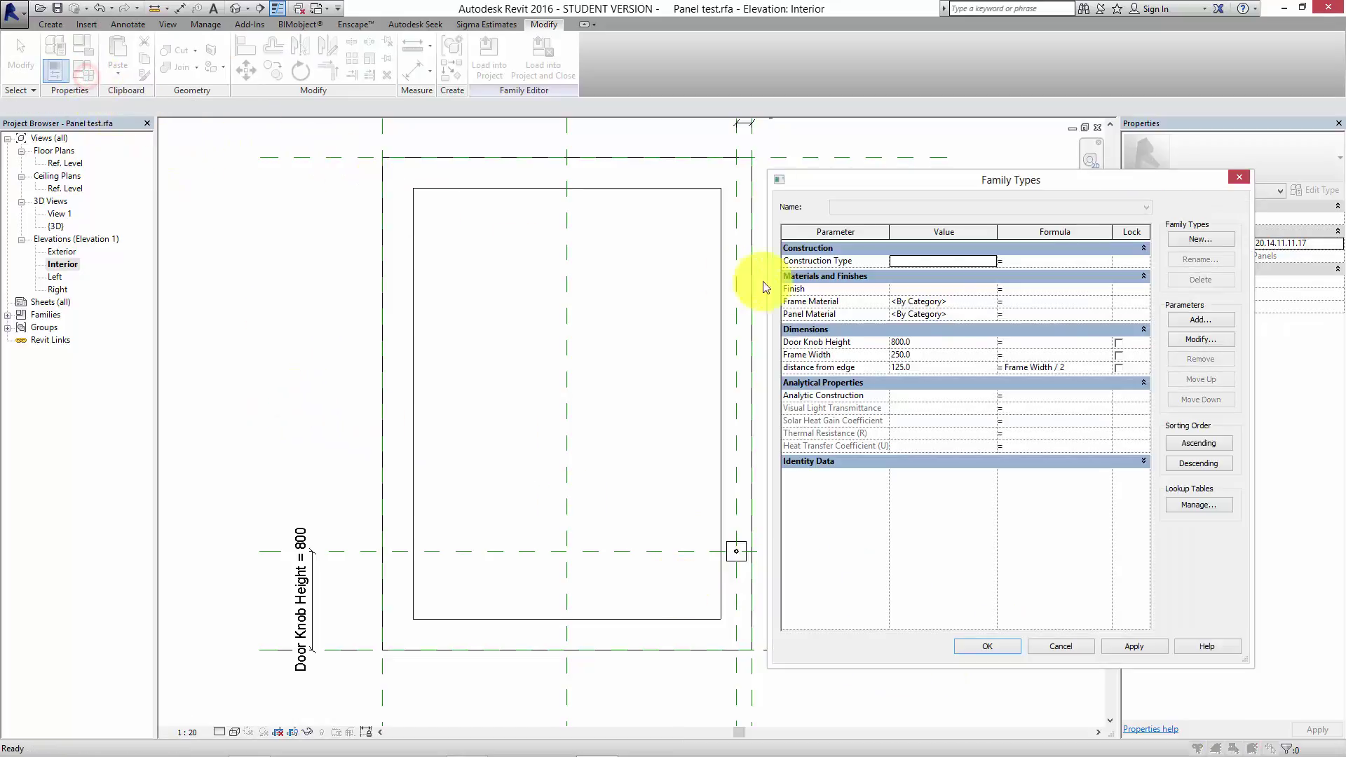
click(940, 360)
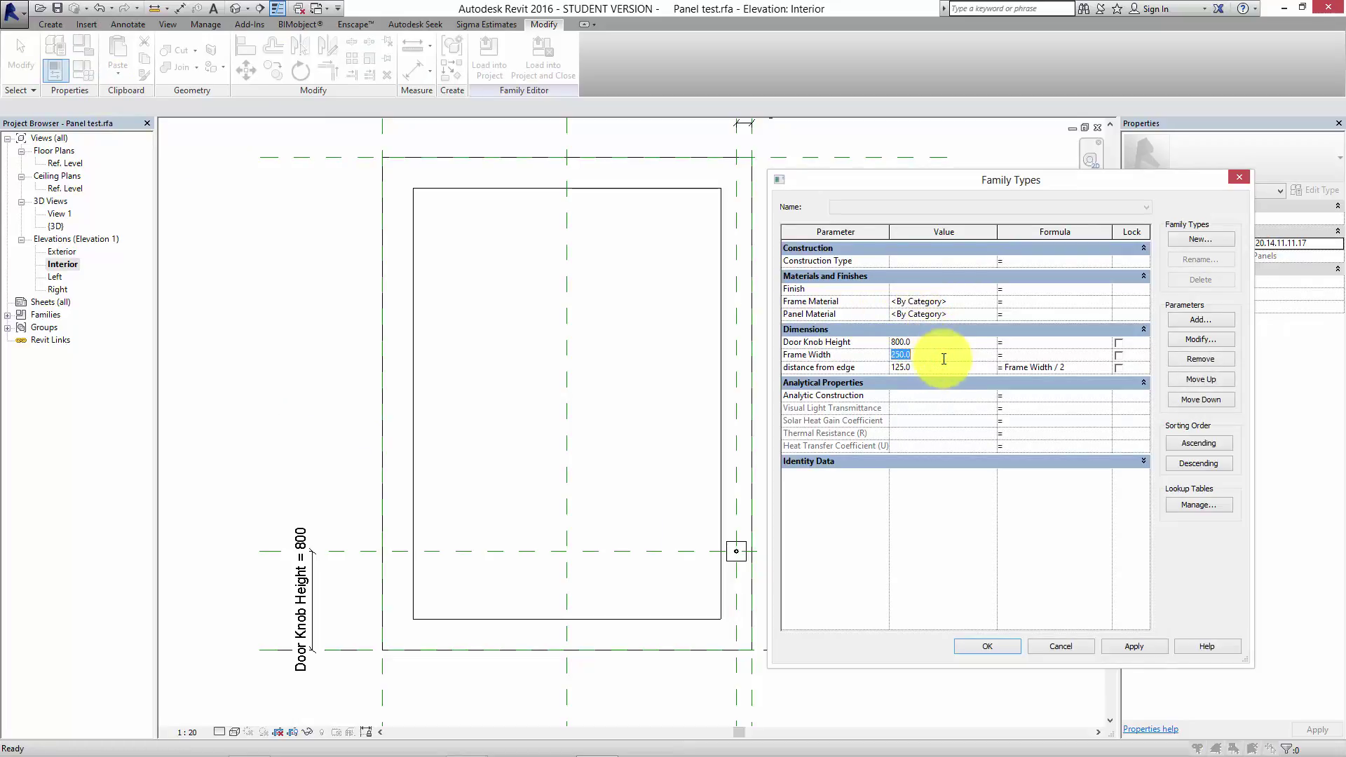
text(500)
click(1136, 641)
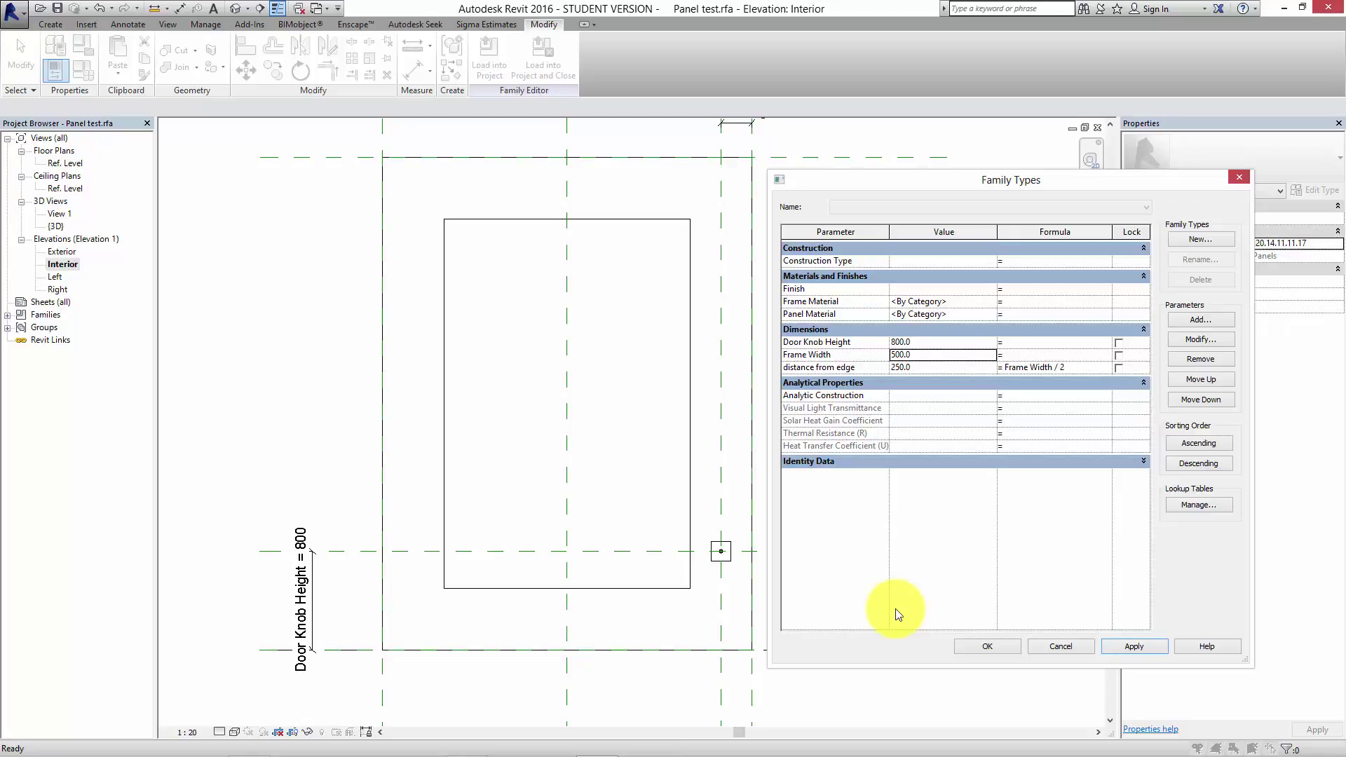
click(998, 647)
key(a)
key(l)
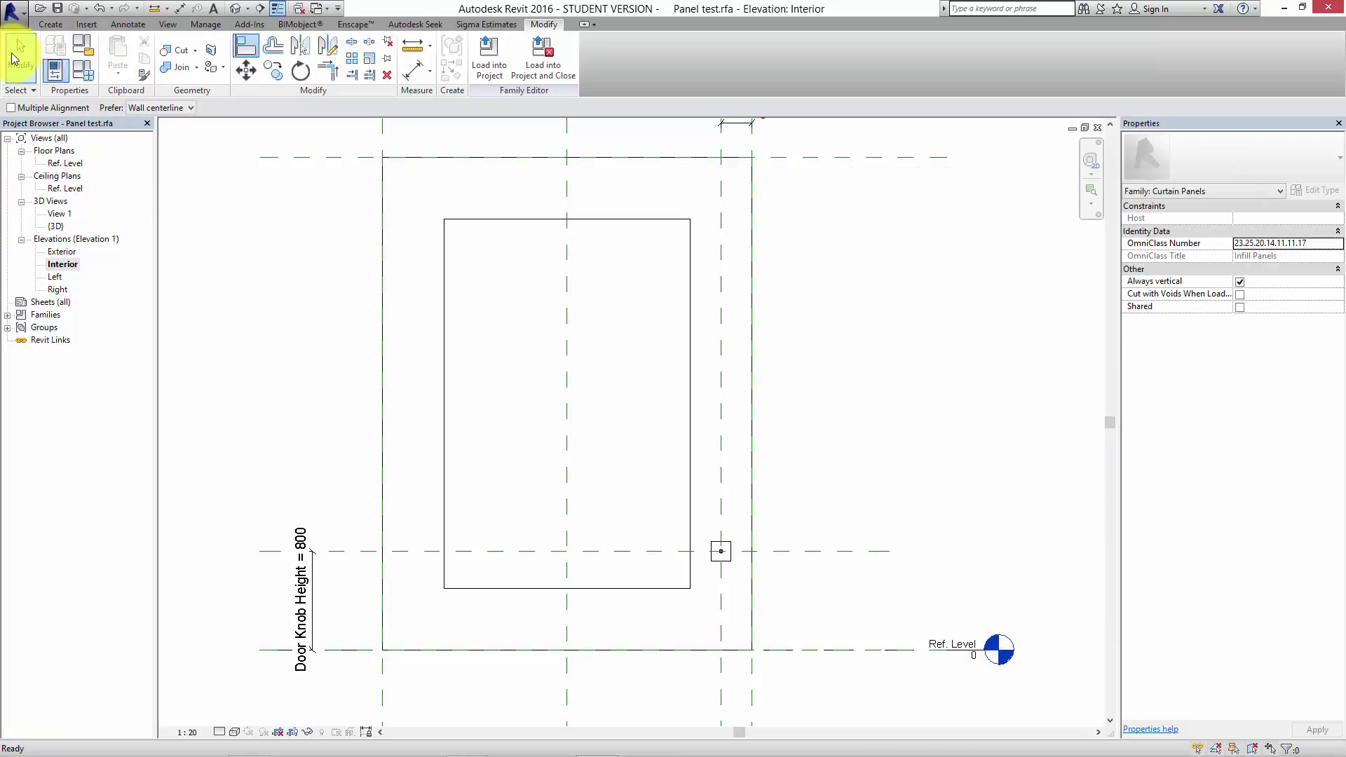
- Save the panel family and load it into Project1, overwriting the existing version and its parameter values
click(57, 8)
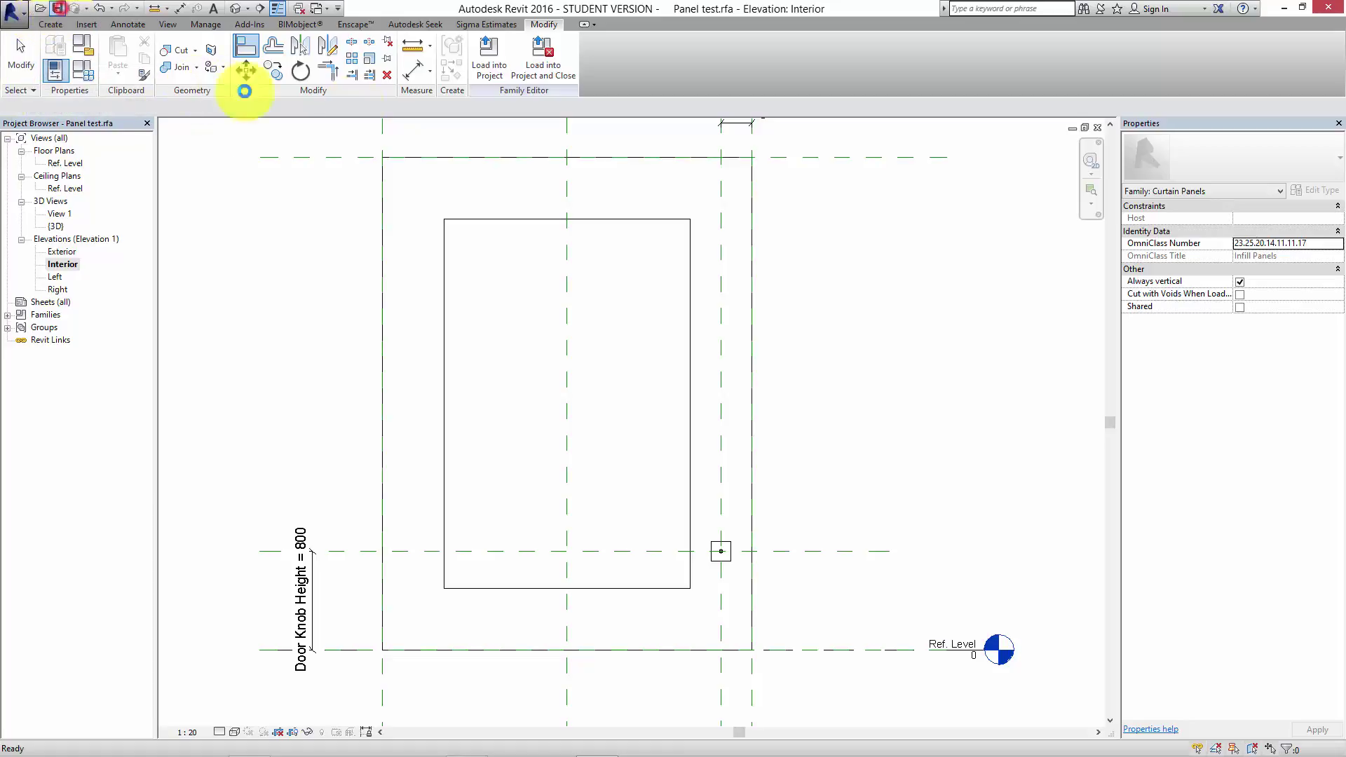
click(490, 65)
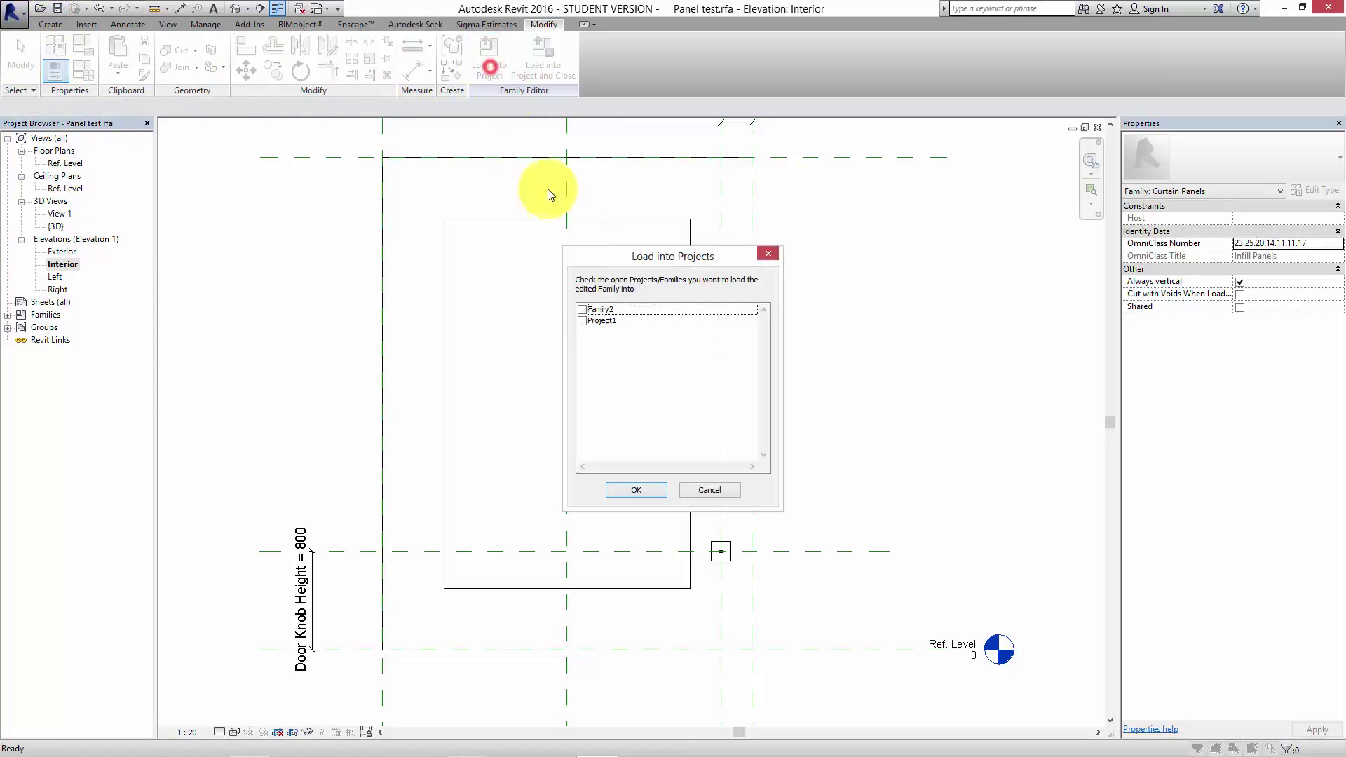
click(582, 320)
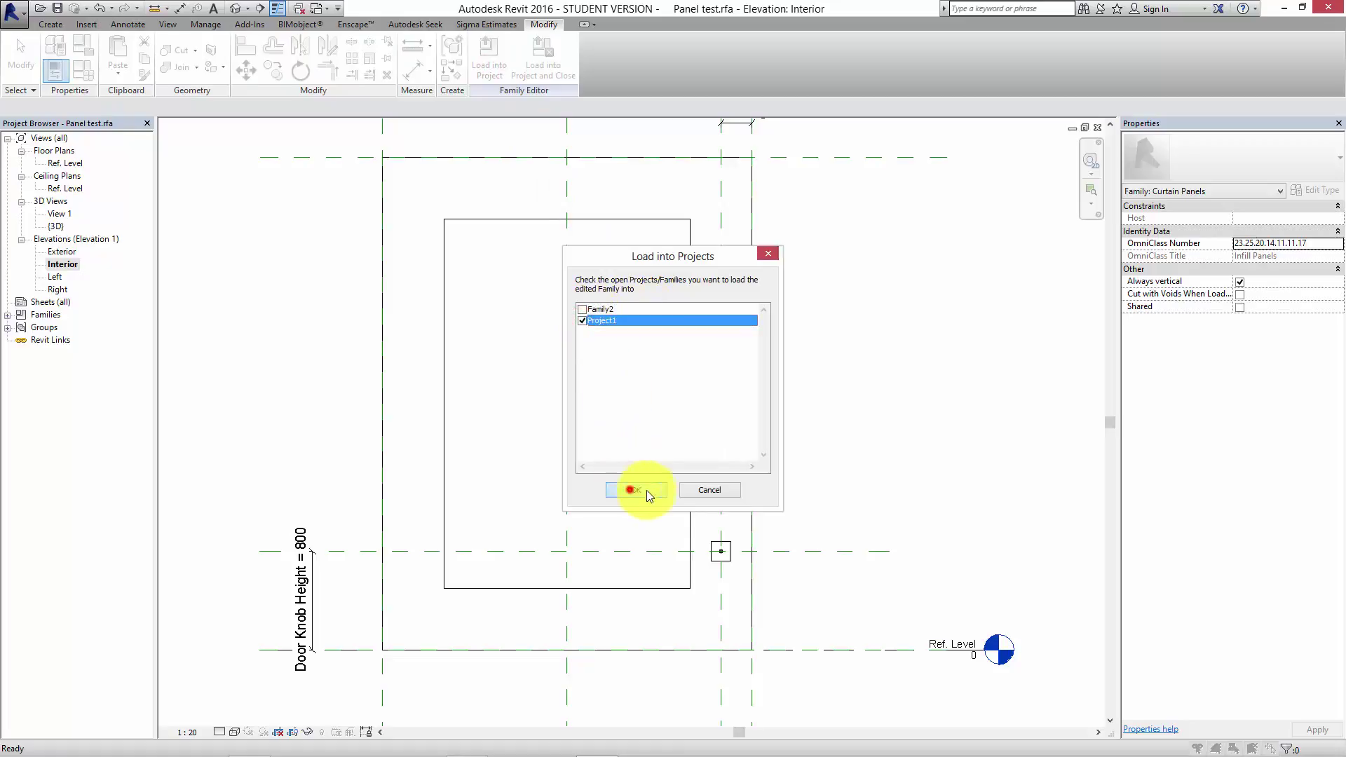
click(636, 489)
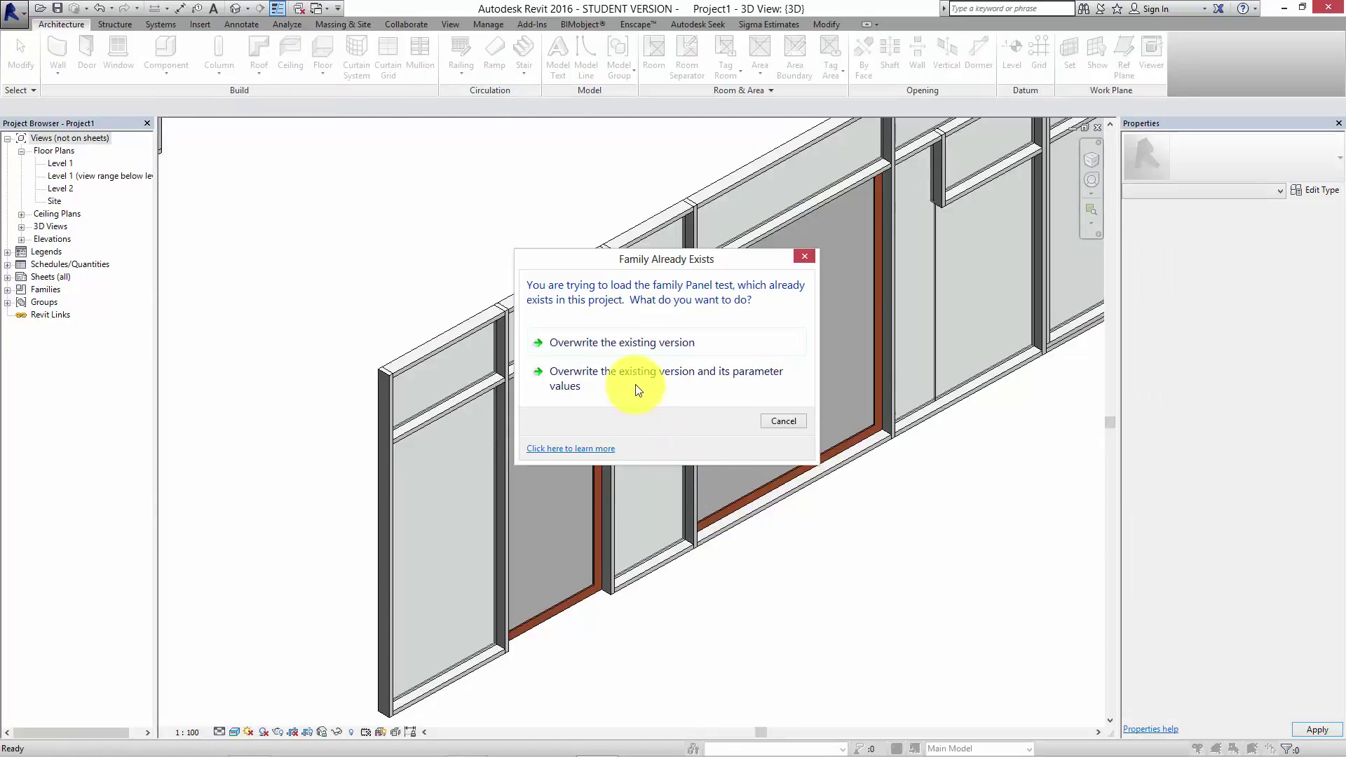
click(634, 377)
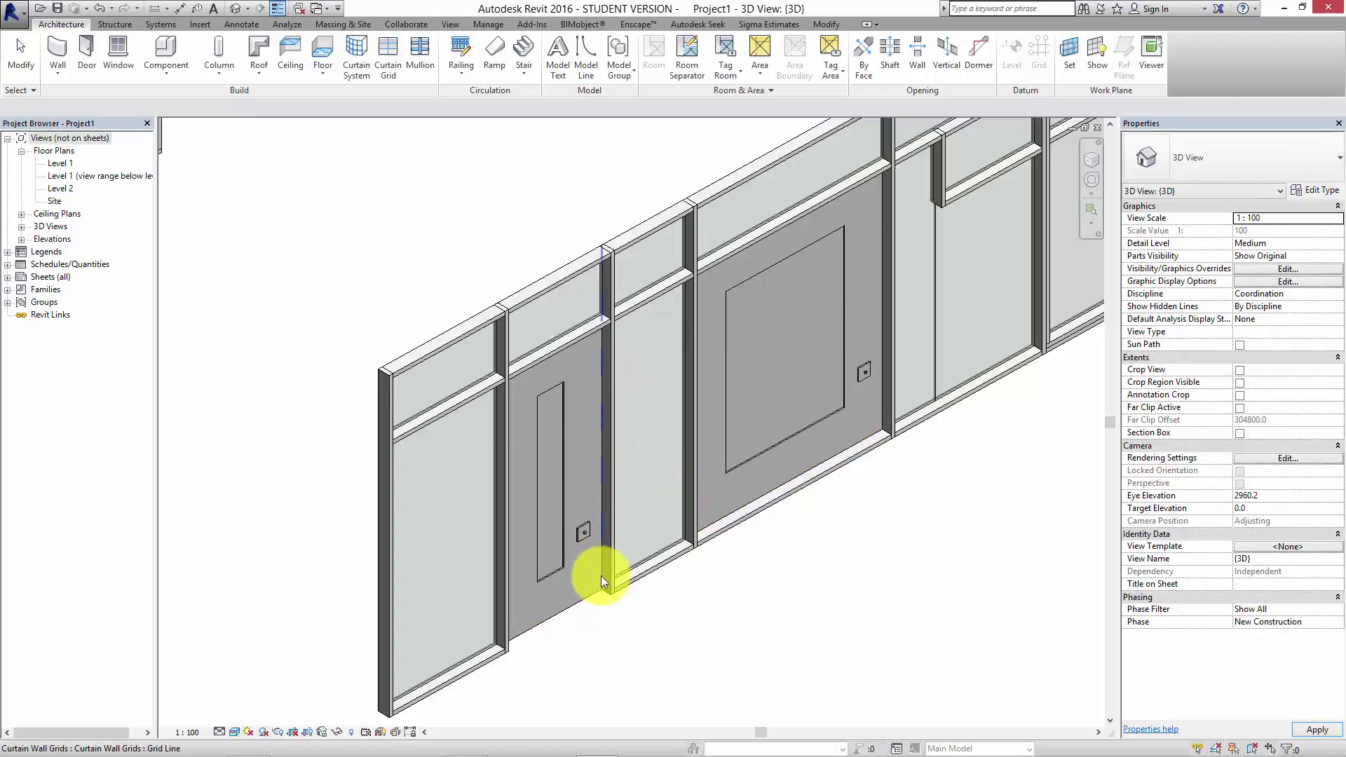
- Set the Frame Width of the narrow door panel's Panel test type to 200 and apply it
scroll(594, 578, up, 3)
scroll(587, 586, down, 4)
scroll(565, 373, up, 4)
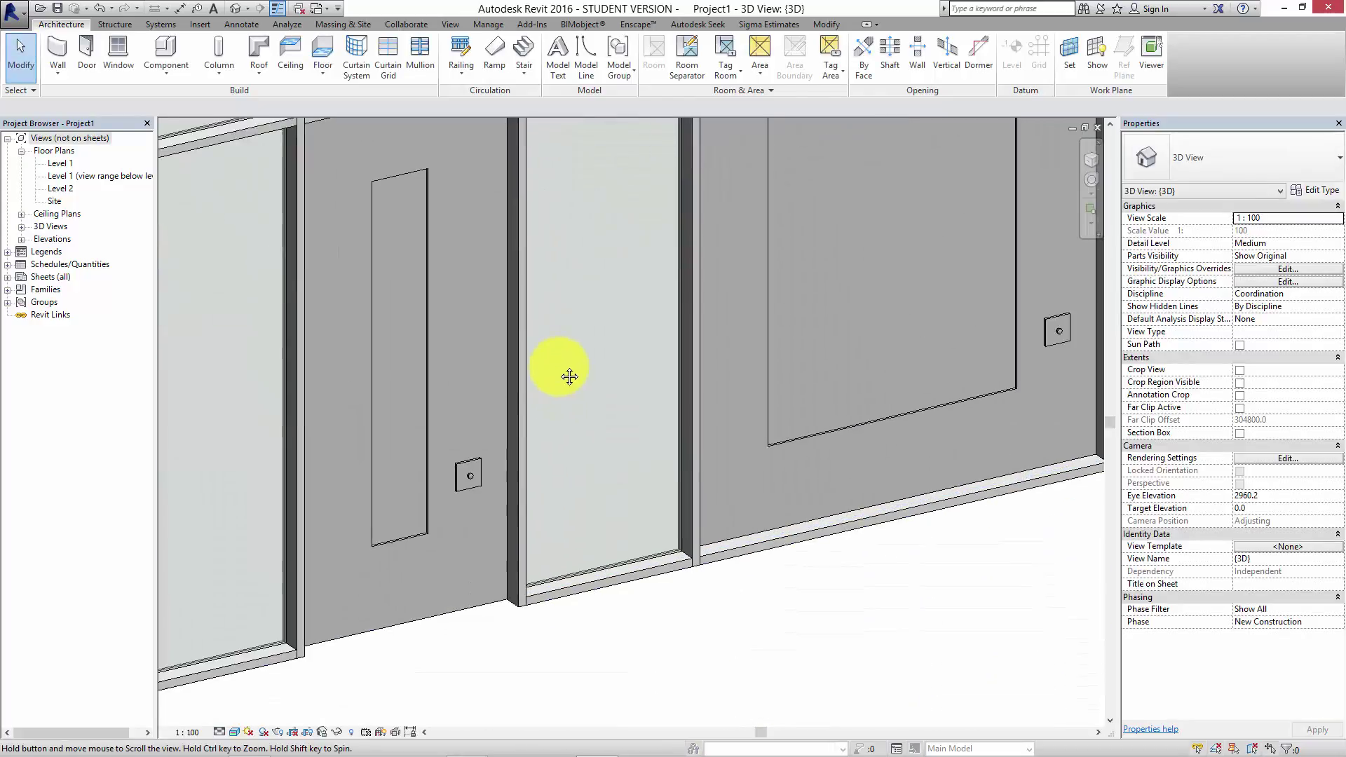
key(Tab)
click(448, 593)
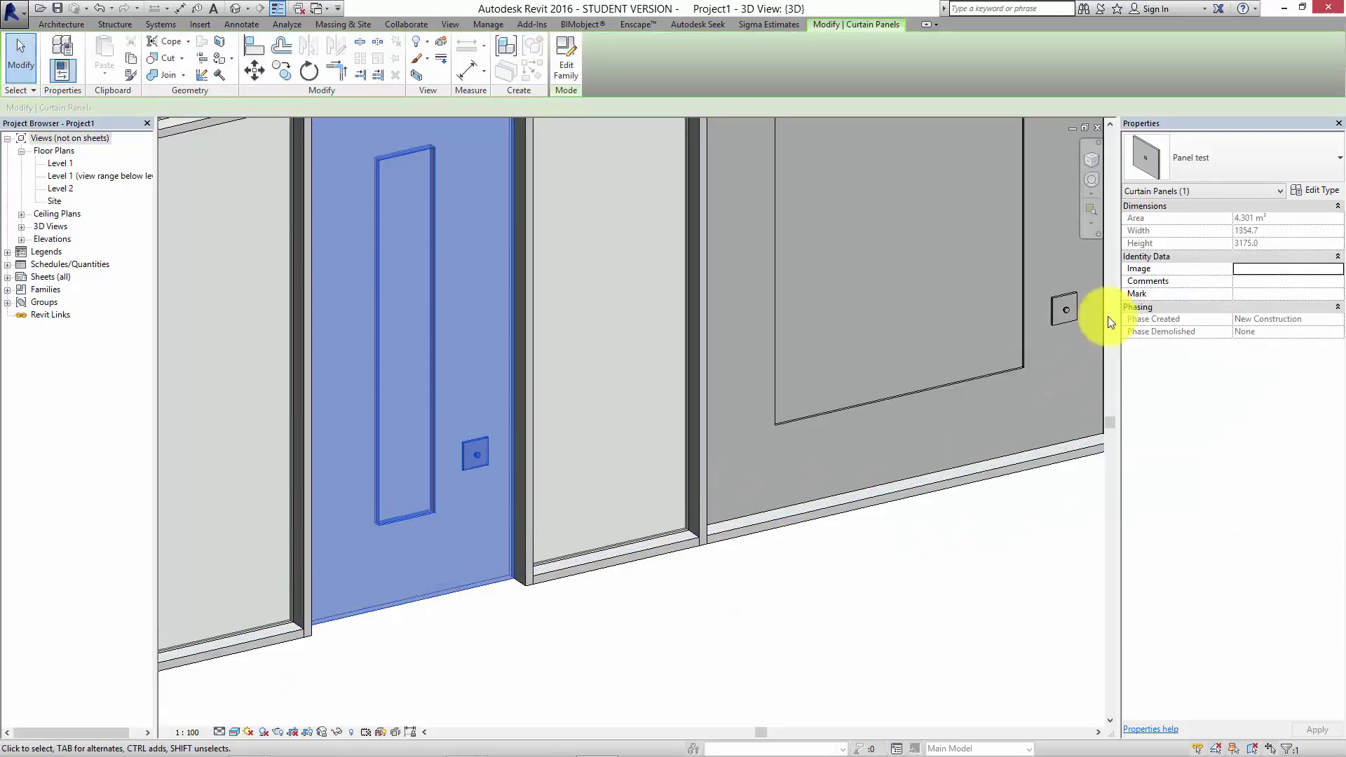
click(1314, 190)
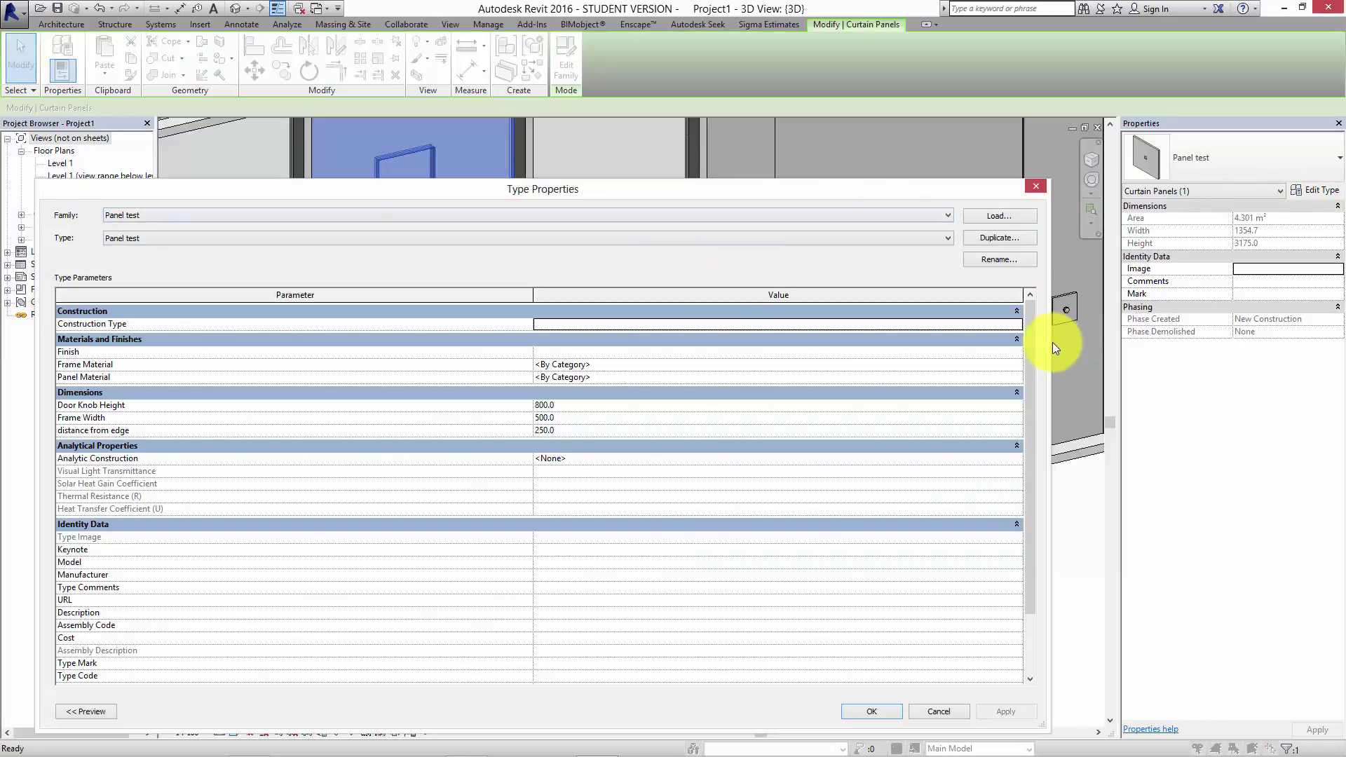
drag(1047, 343, 715, 347)
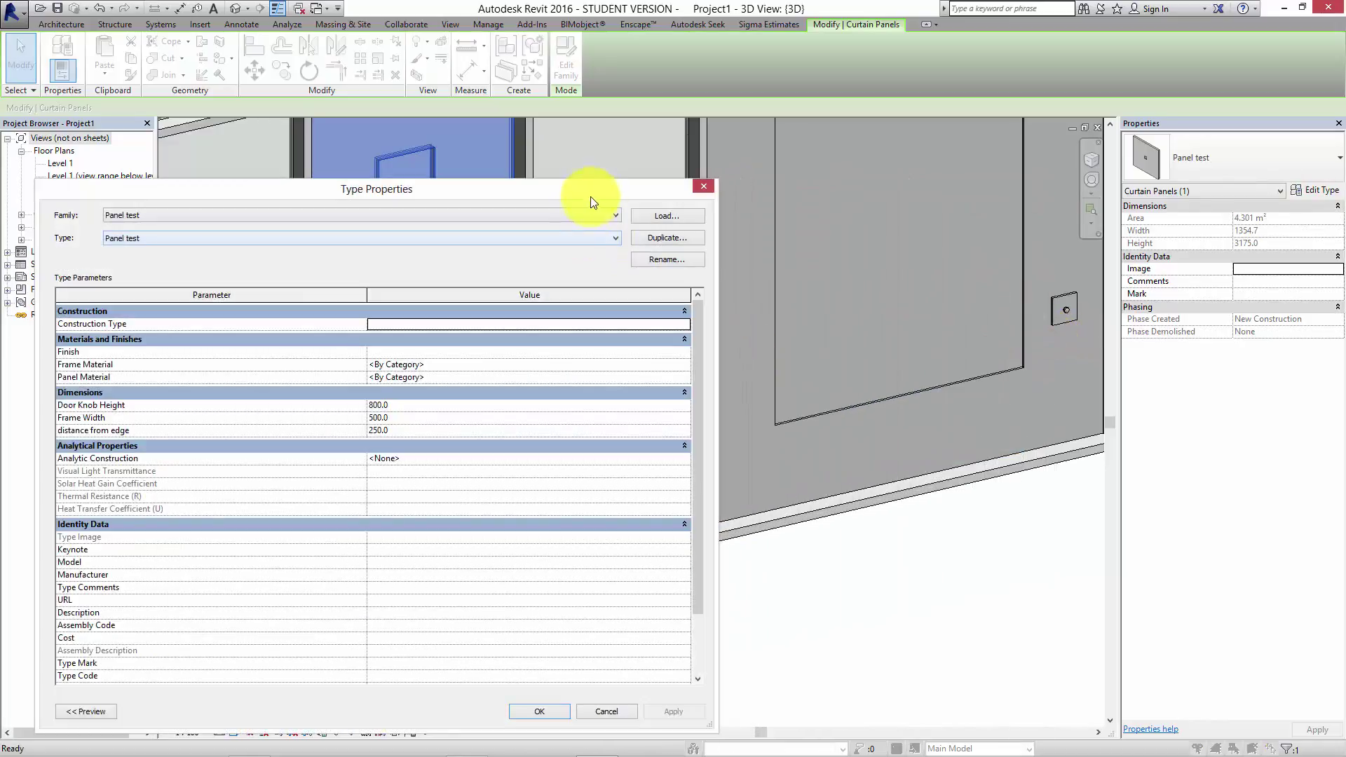
drag(590, 196, 1179, 159)
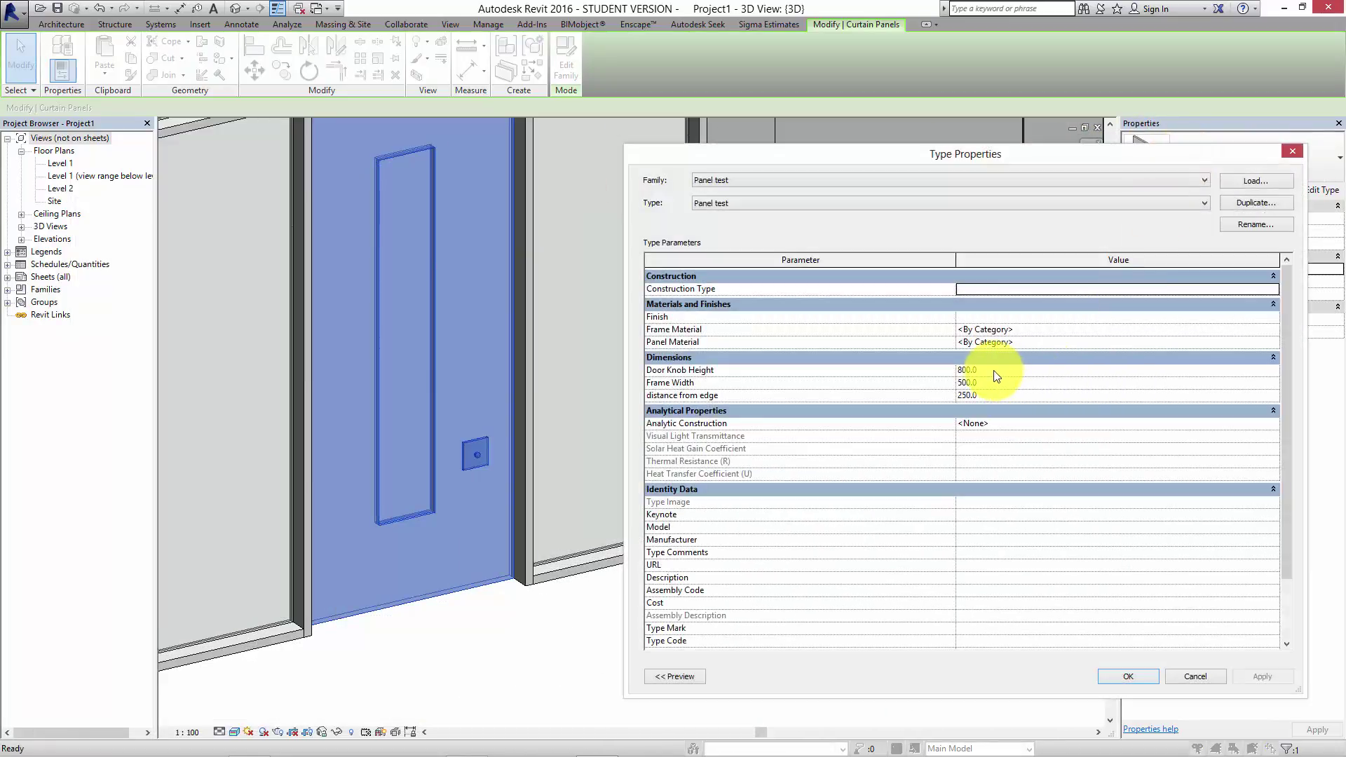
click(986, 387)
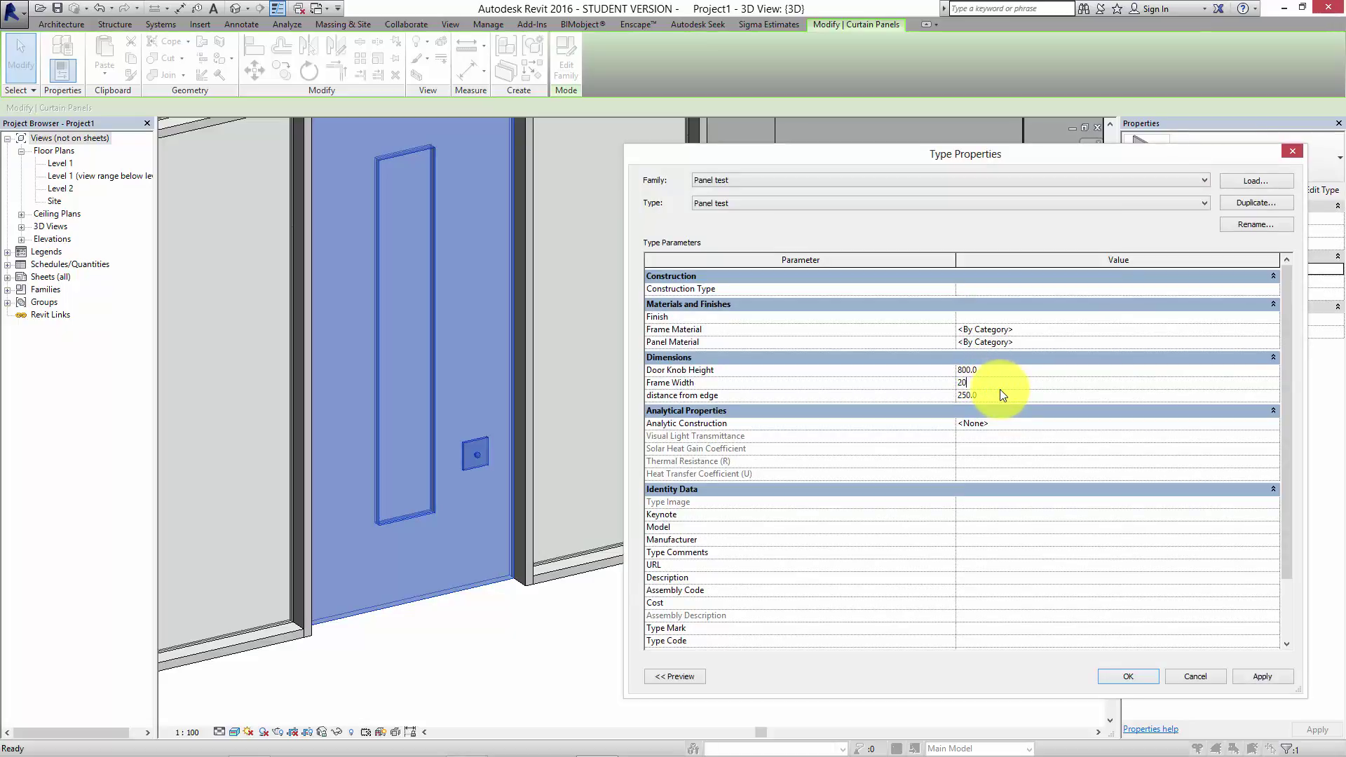
click(1250, 678)
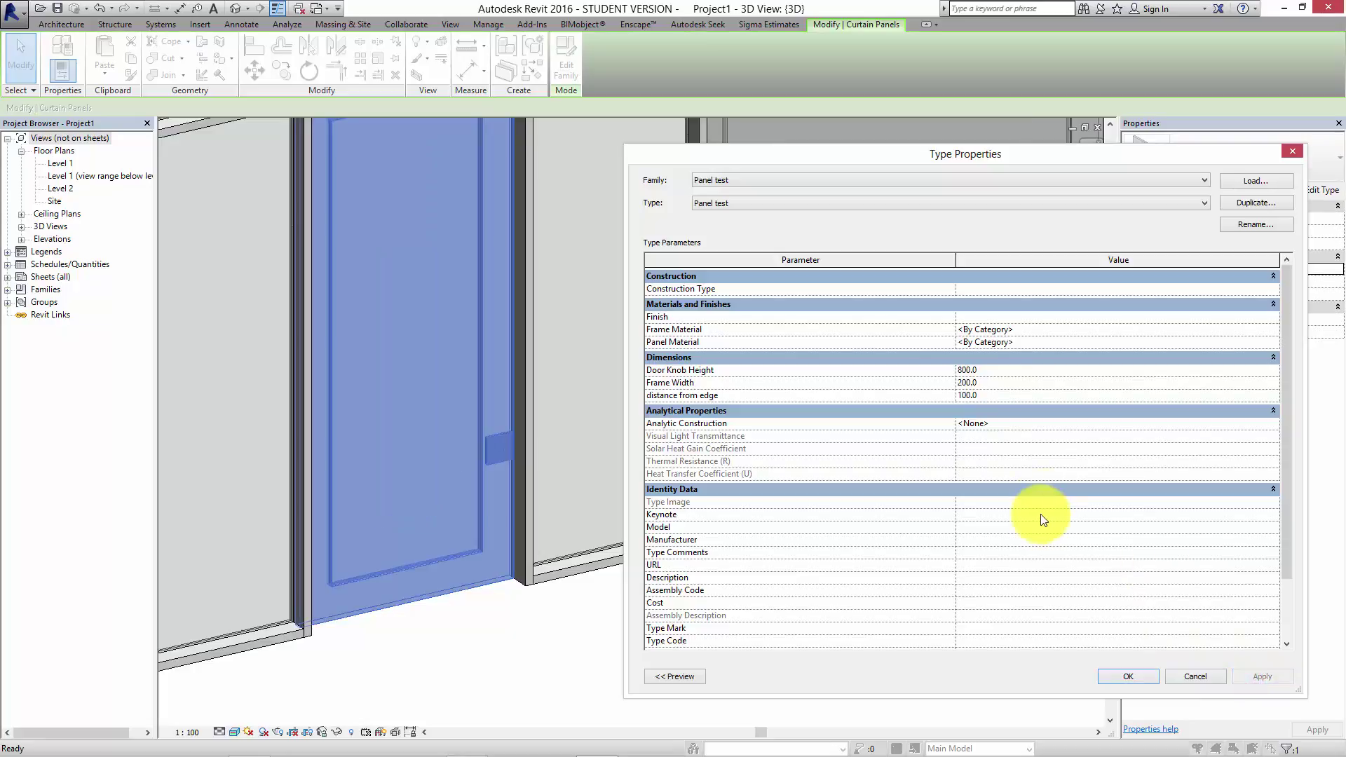
click(974, 397)
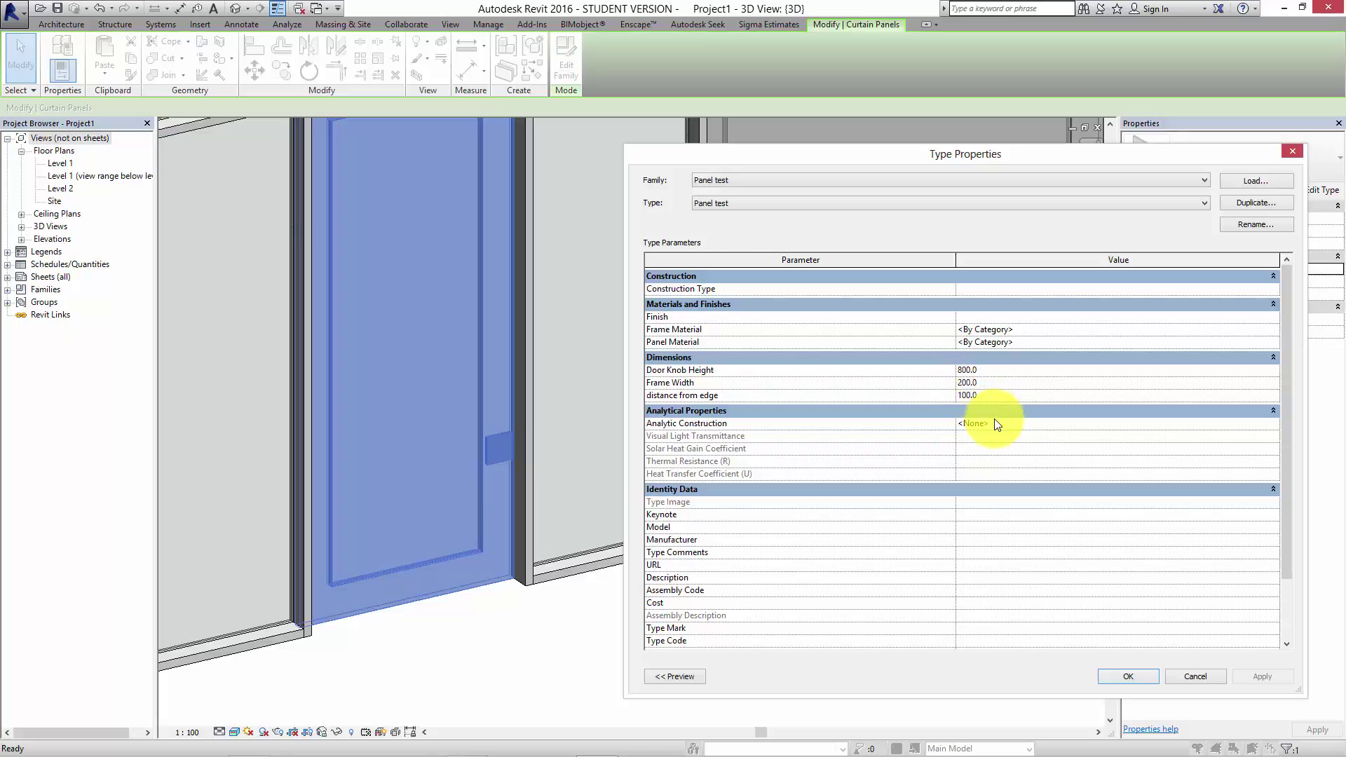
- Assign the project material Glass to the Panel Material parameter, using its render appearance for shading
click(1020, 342)
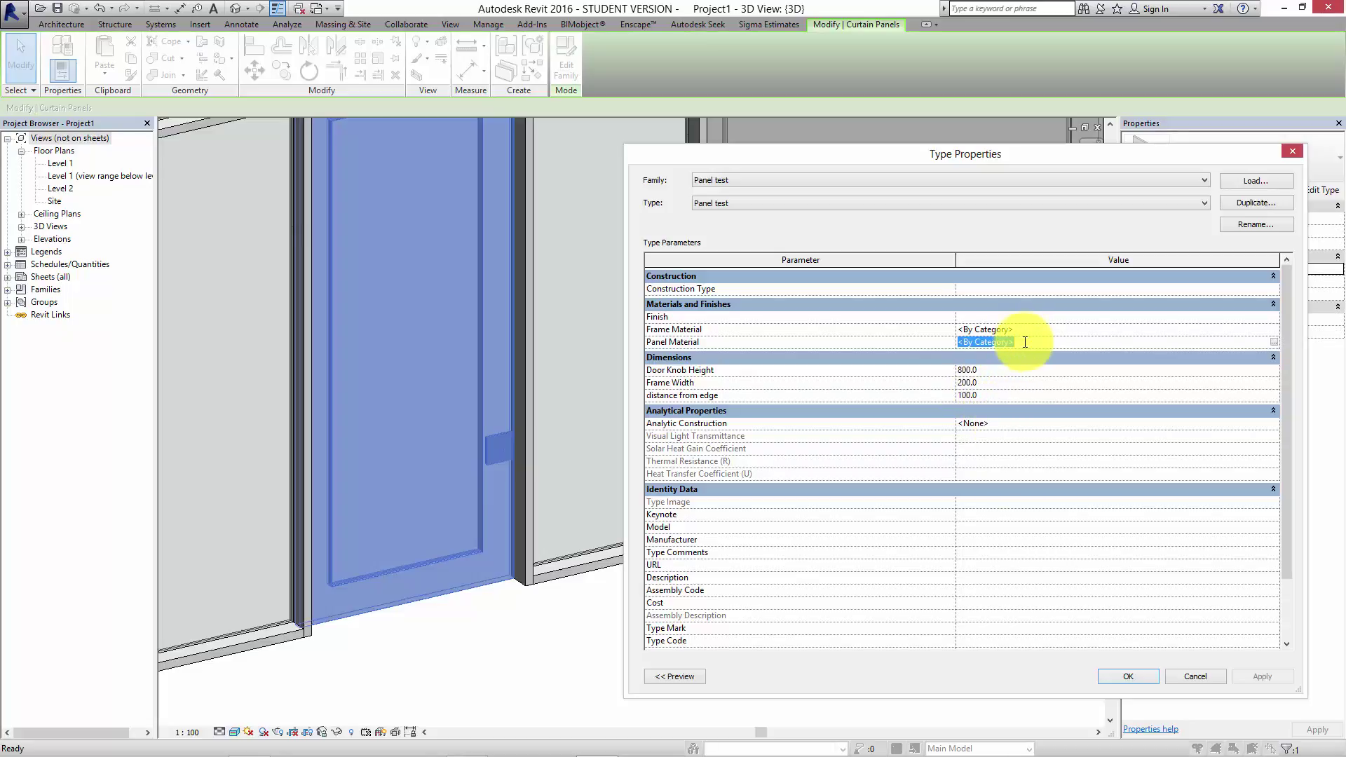
click(1273, 341)
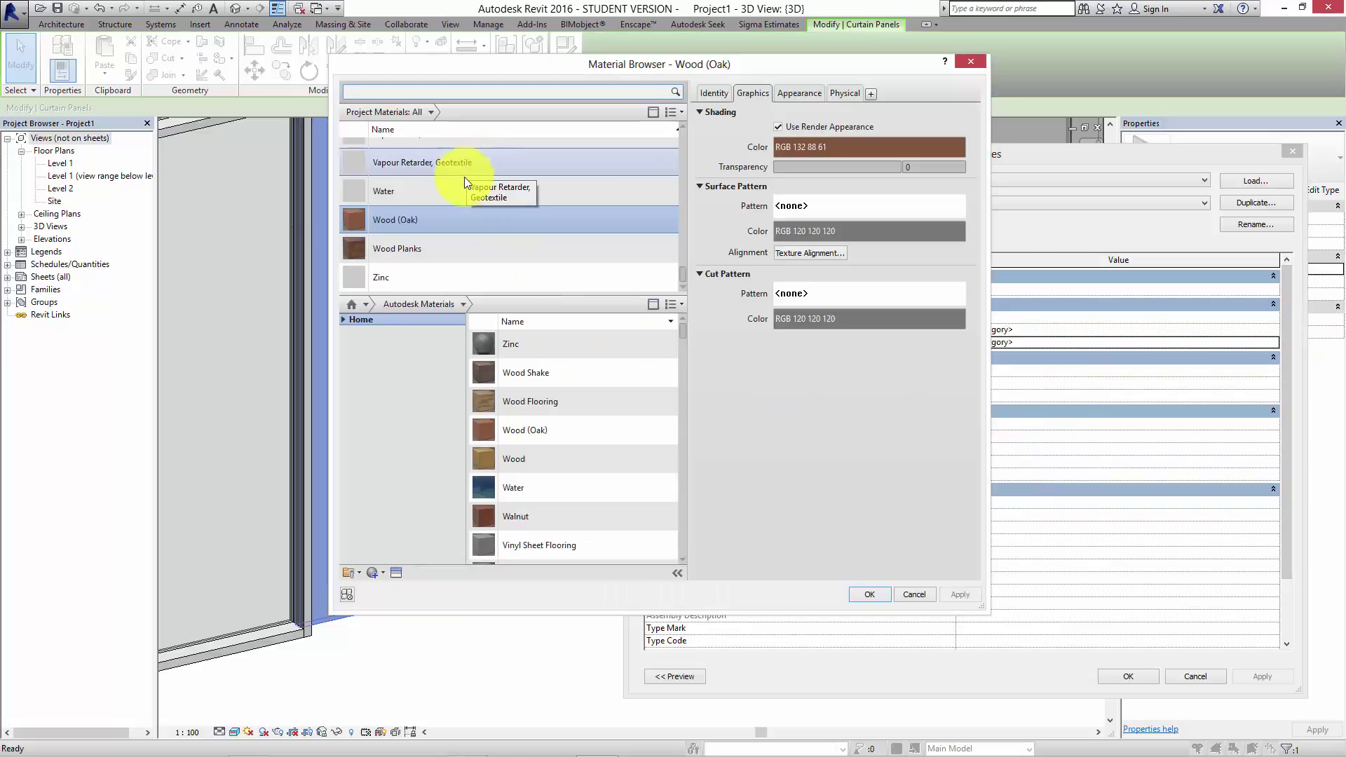
scroll(464, 177, up, 1)
click(470, 96)
text(glass)
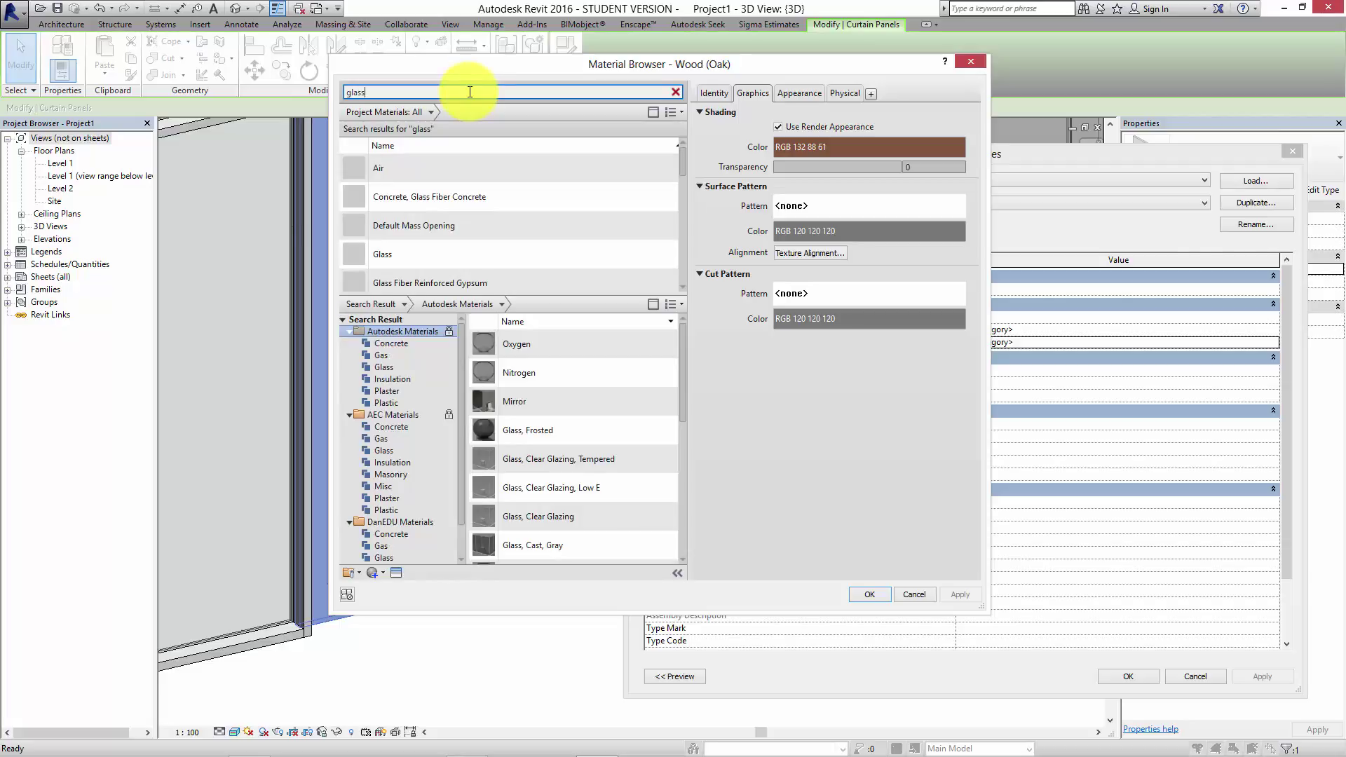
click(502, 255)
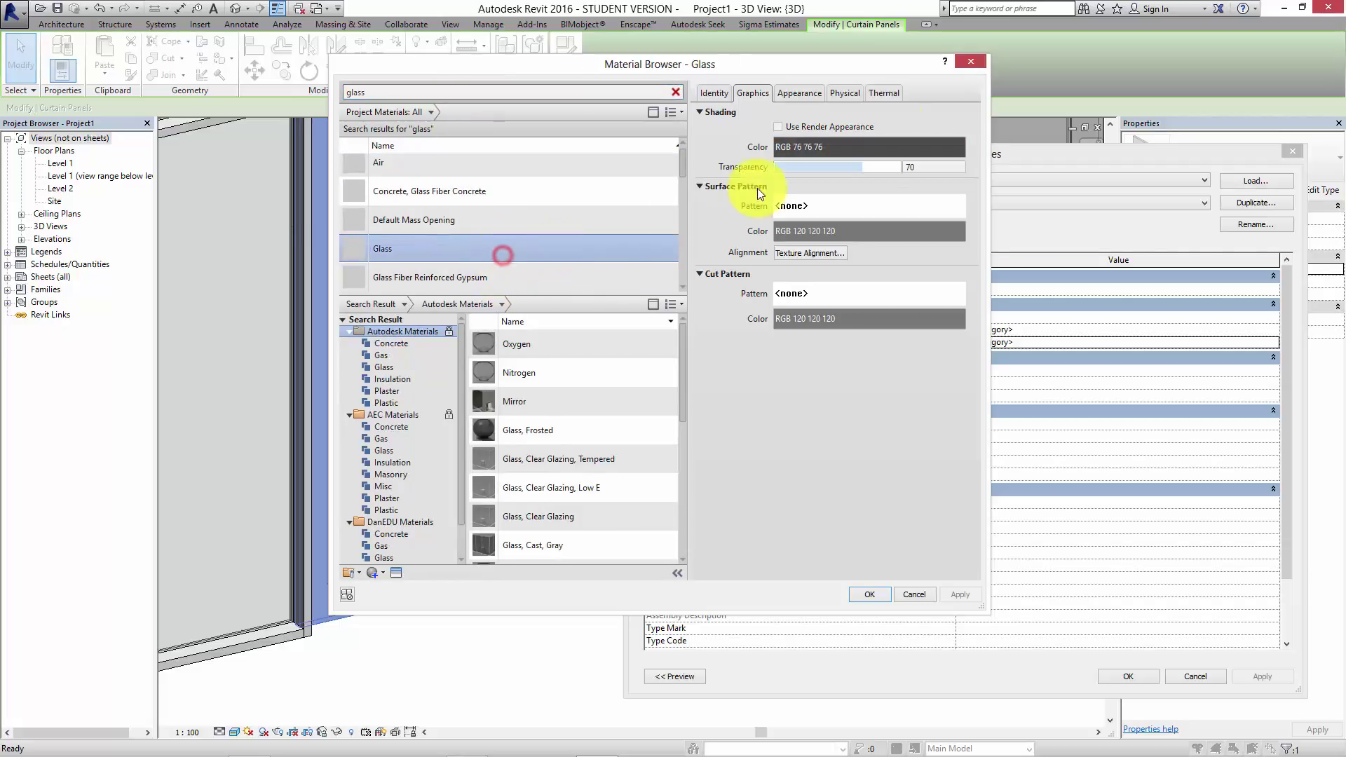
click(778, 127)
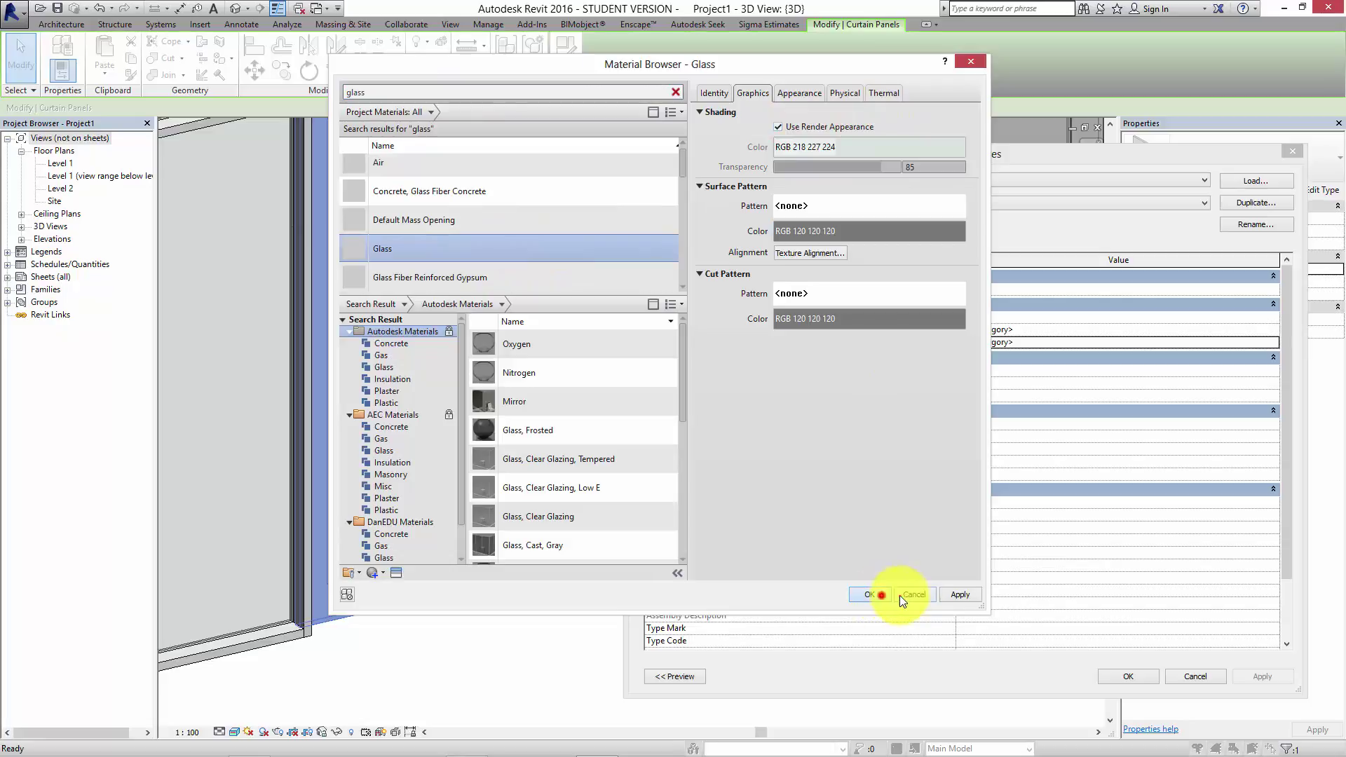
click(872, 595)
click(870, 595)
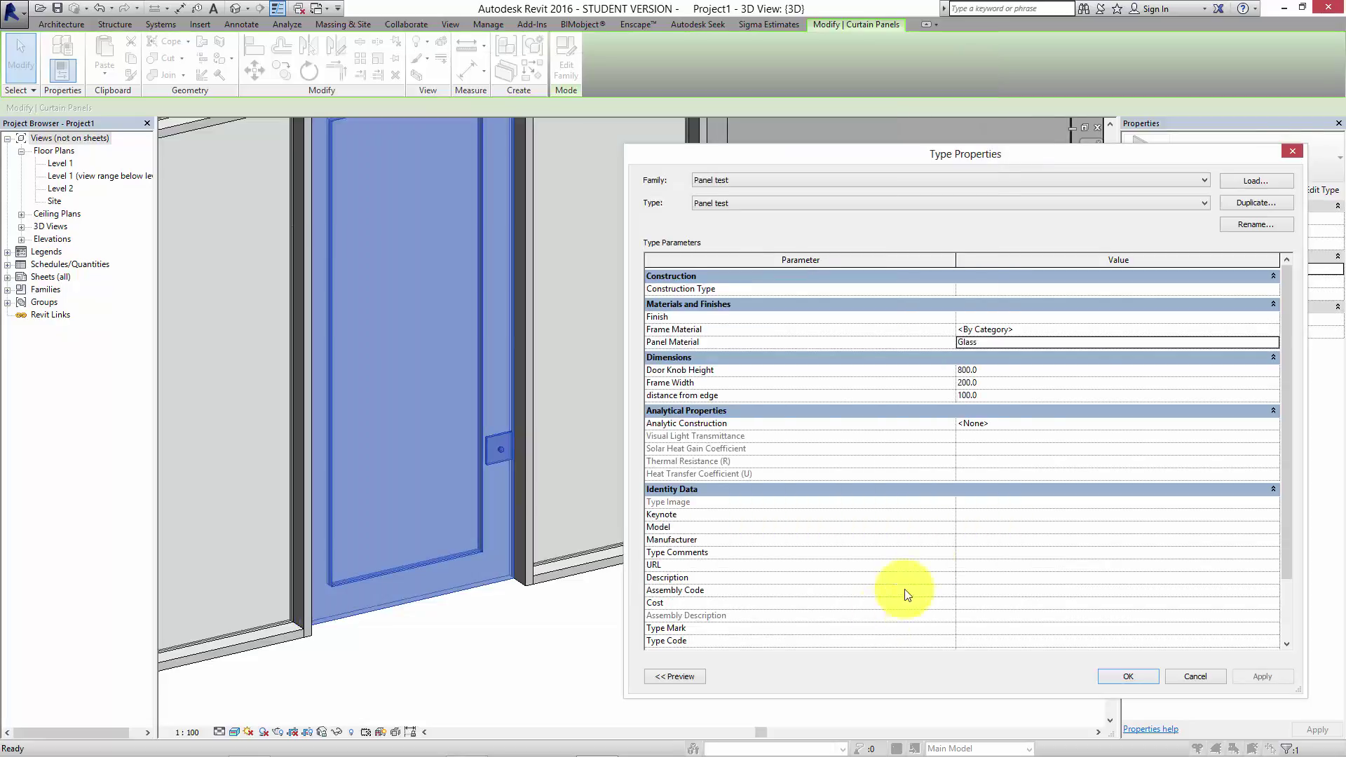
- Assign Walnut from the Autodesk Materials library to Frame Material with render appearance shading, accept the type properties and deselect the panel
click(1184, 329)
click(1273, 329)
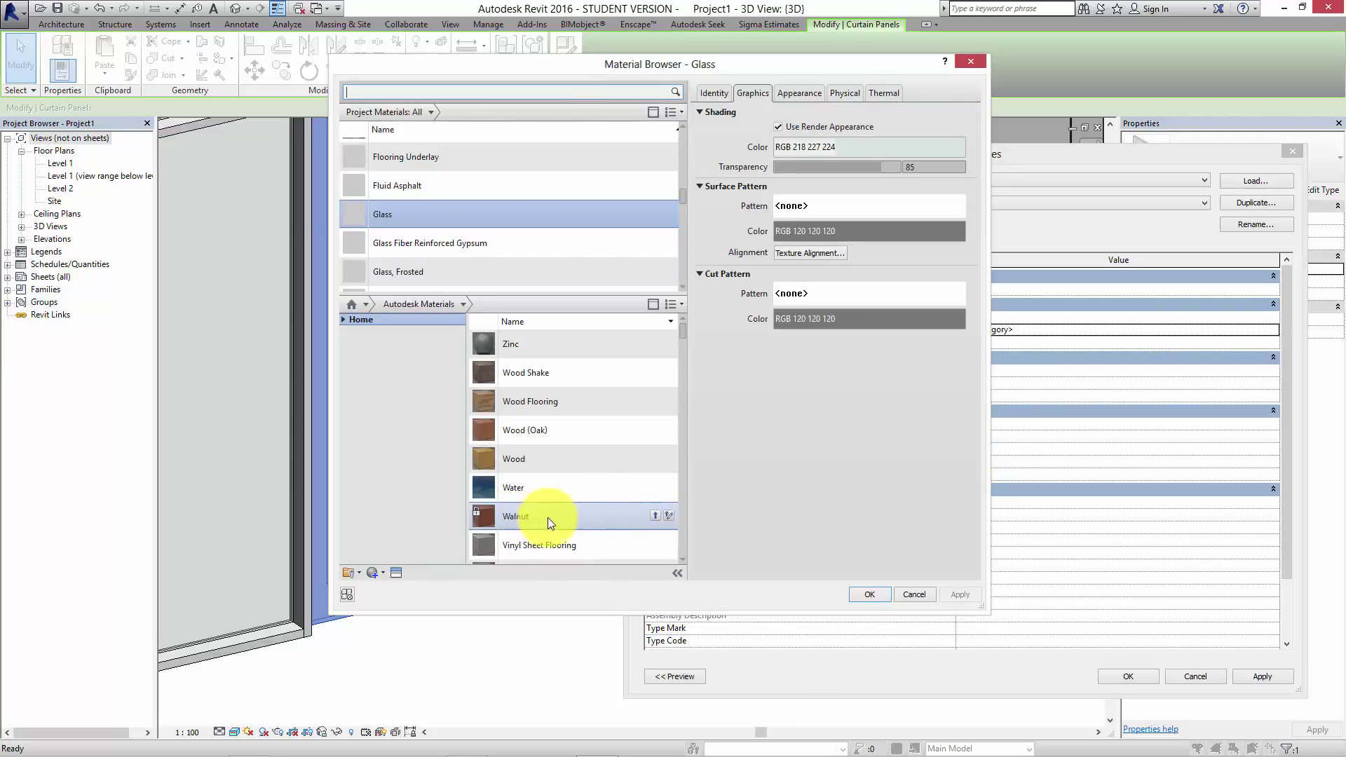
click(658, 515)
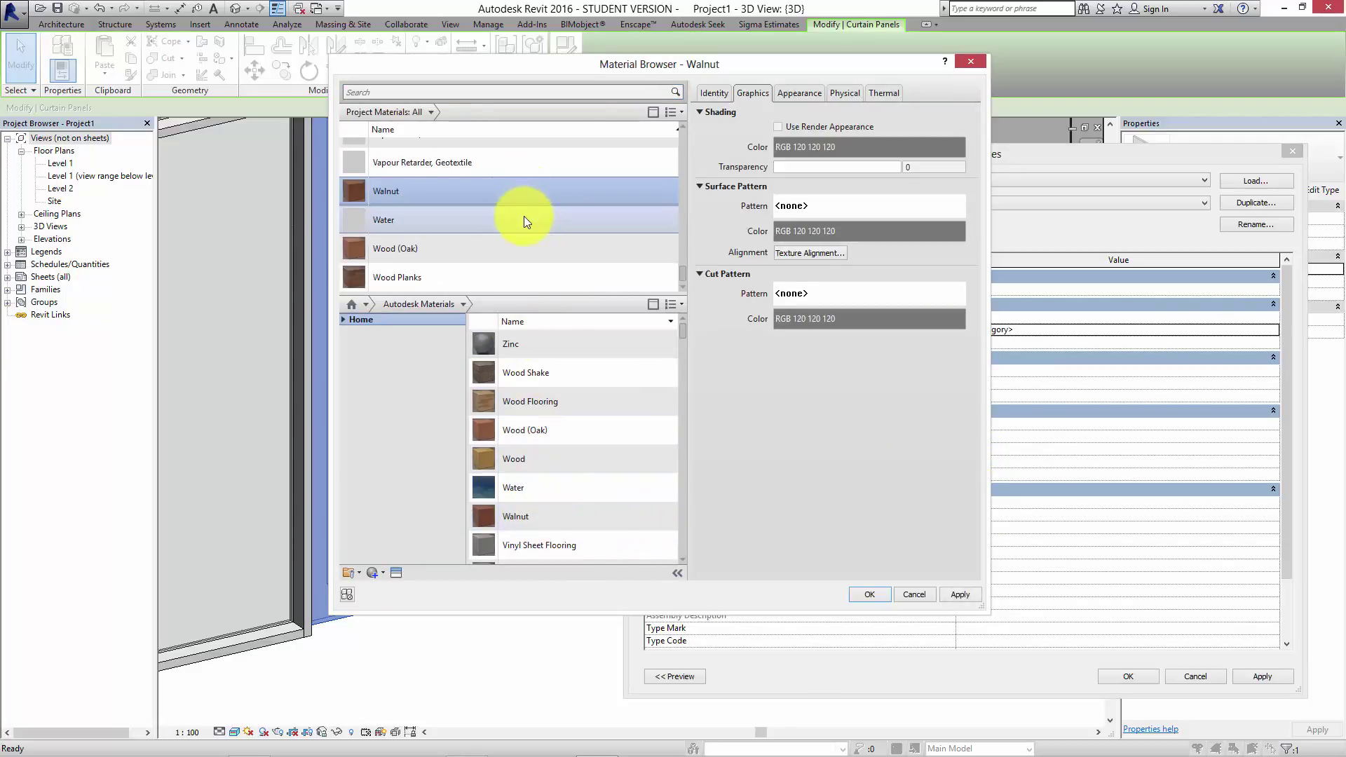
click(777, 126)
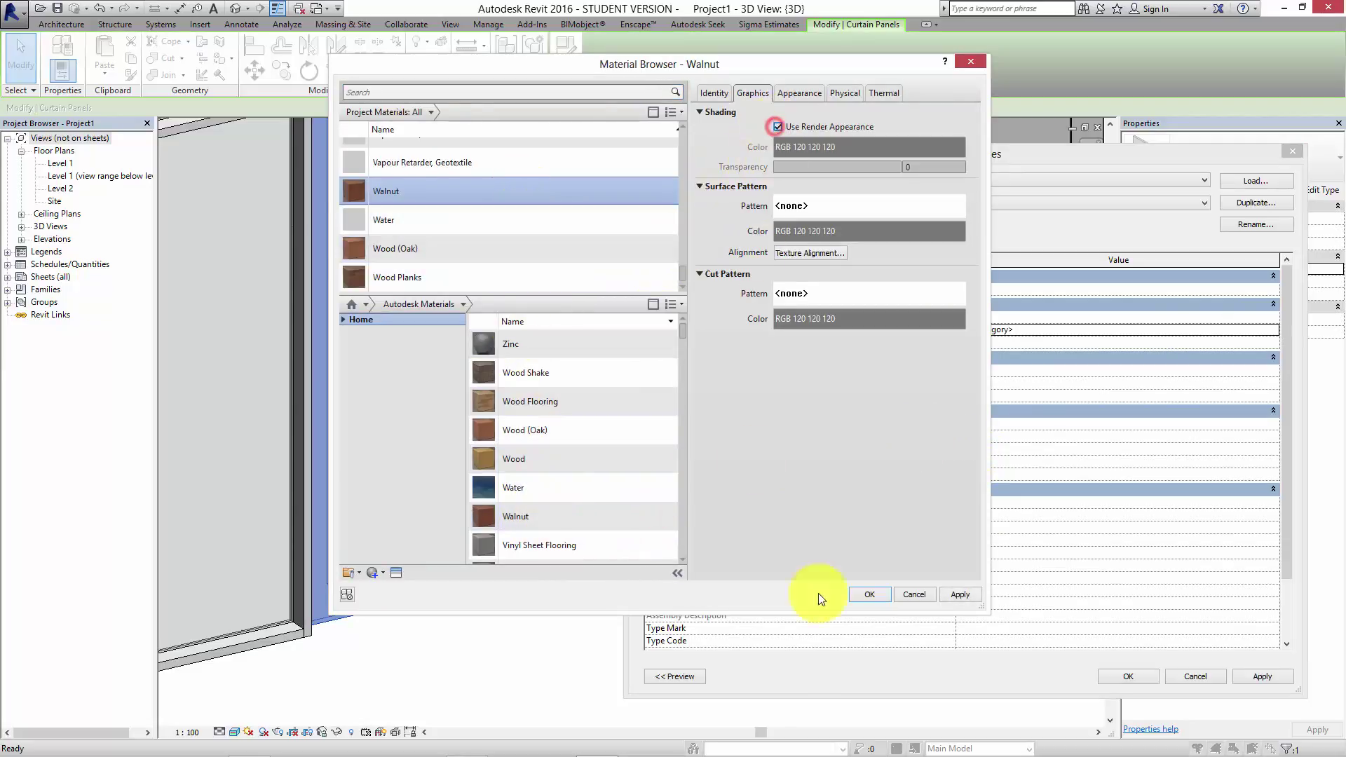
click(869, 595)
click(1128, 676)
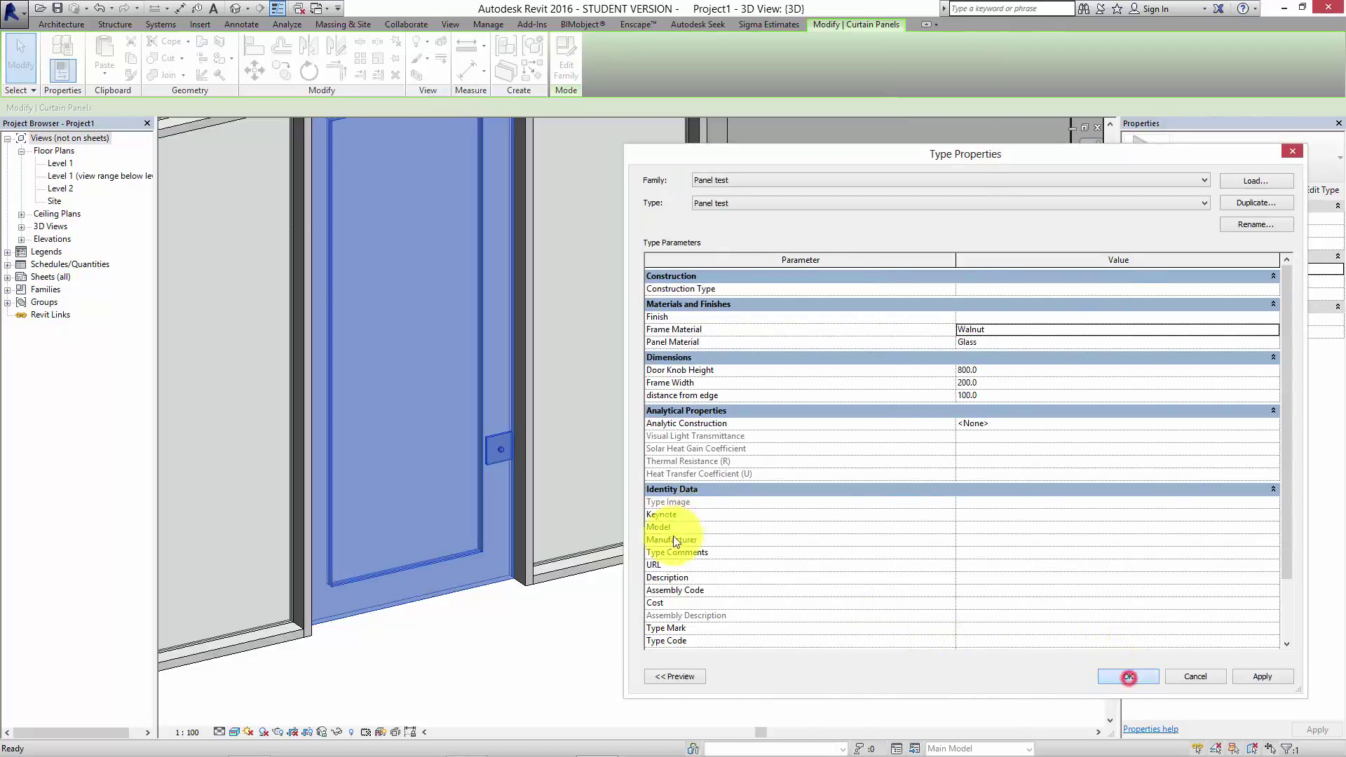
click(701, 624)
- Inspect the door knob and its backplate on the door panel's frame in the 3D view, close up and from farther away
scroll(486, 444, up, 6)
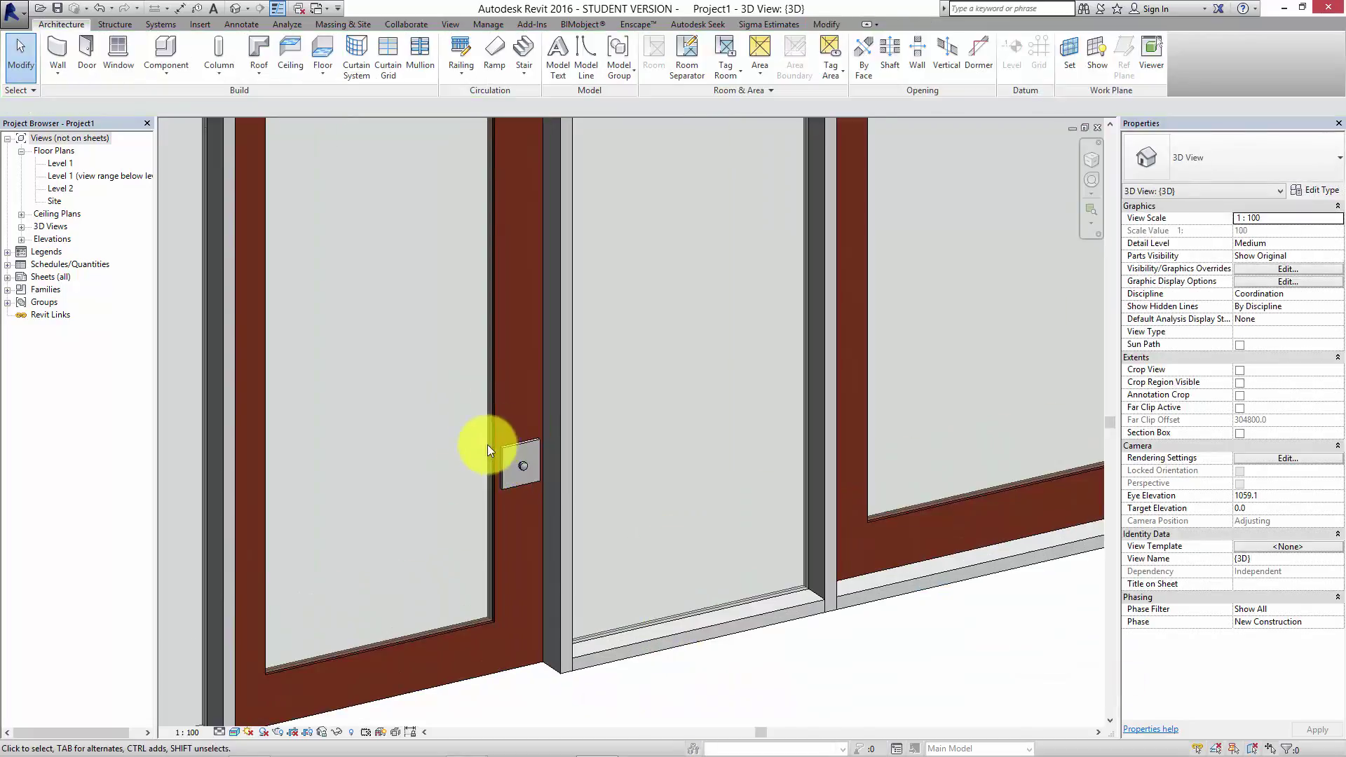
scroll(552, 473, up, 8)
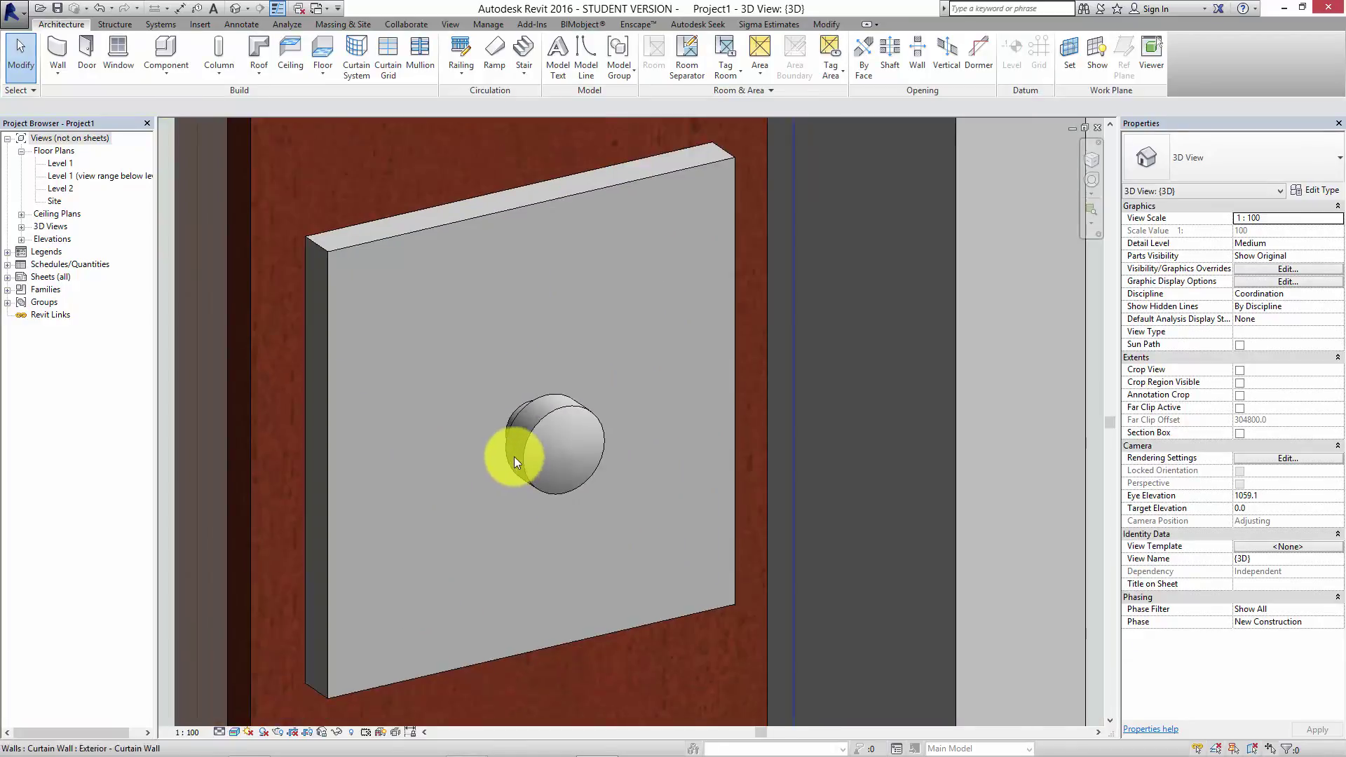
scroll(526, 441, down, 6)
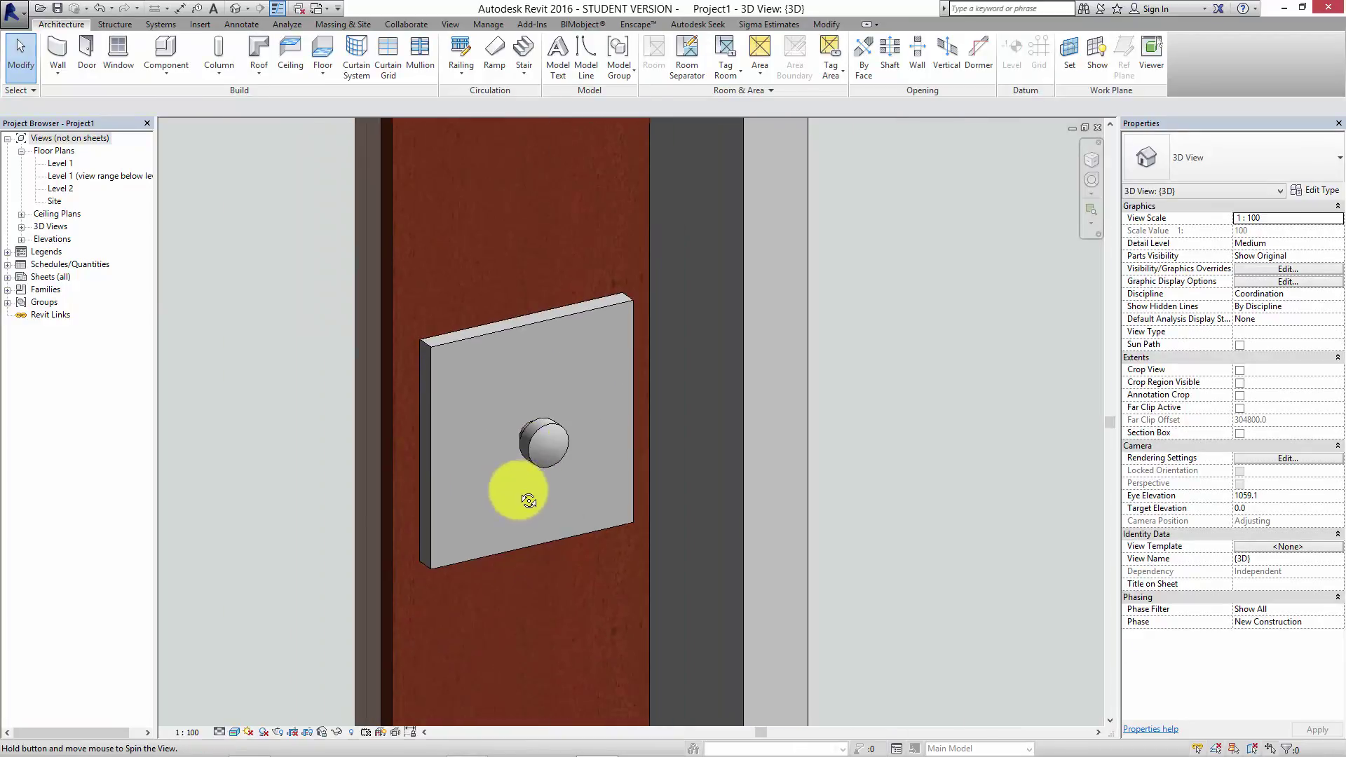
scroll(596, 456, up, 8)
scroll(597, 459, down, 8)
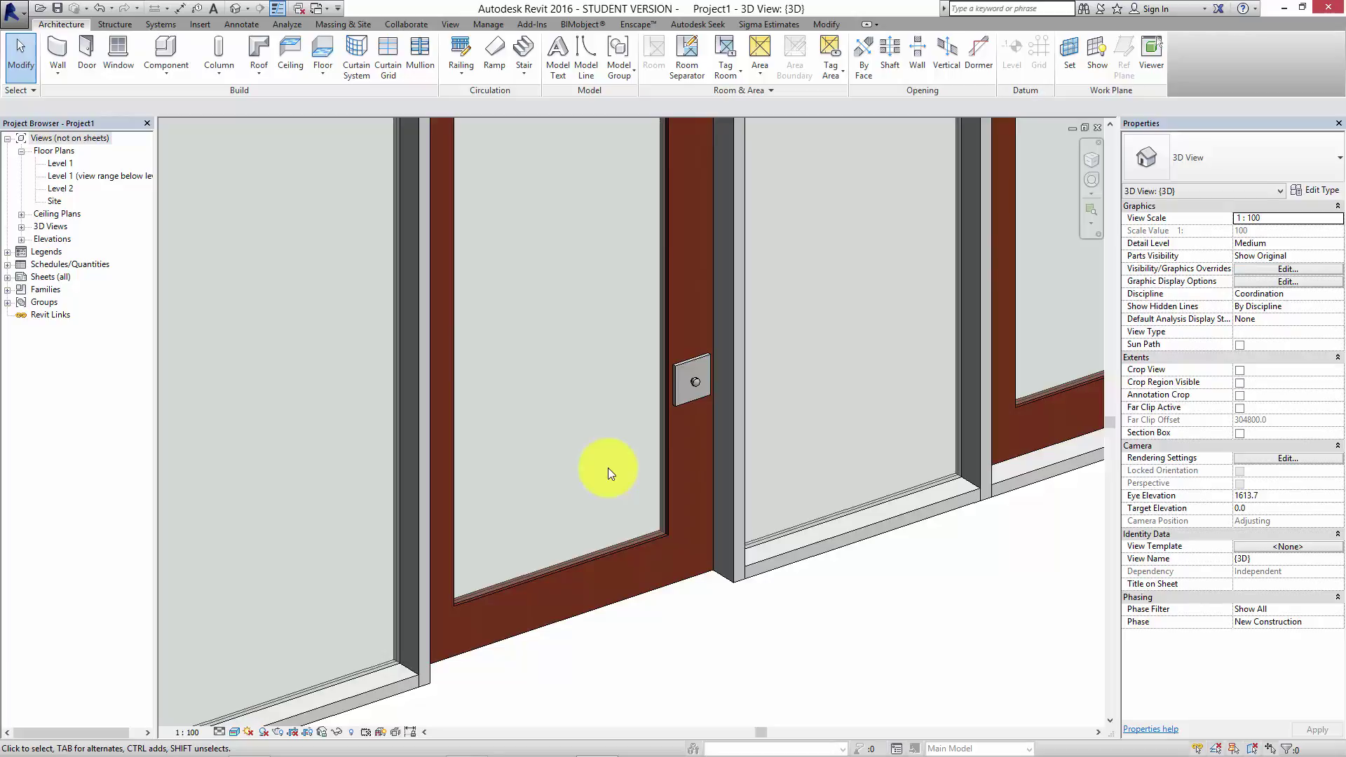
scroll(631, 470, down, 2)
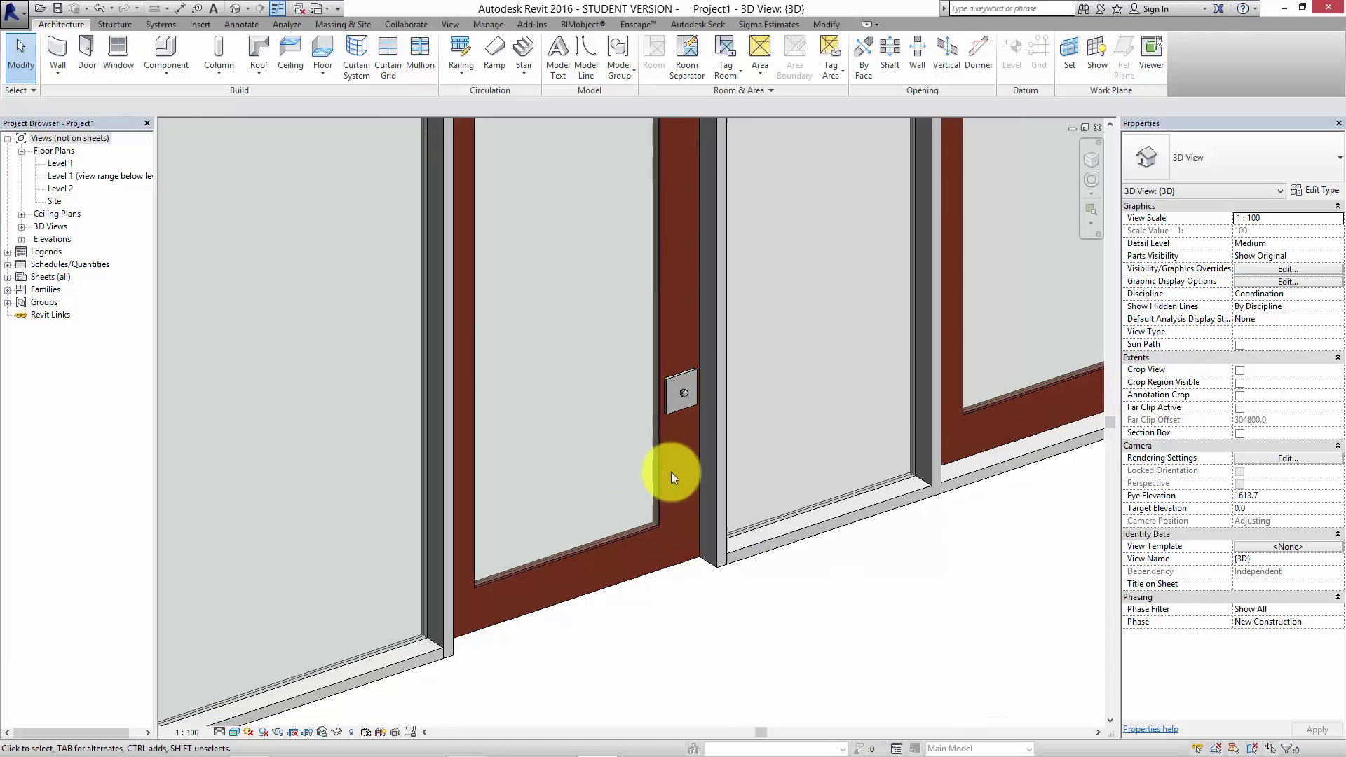